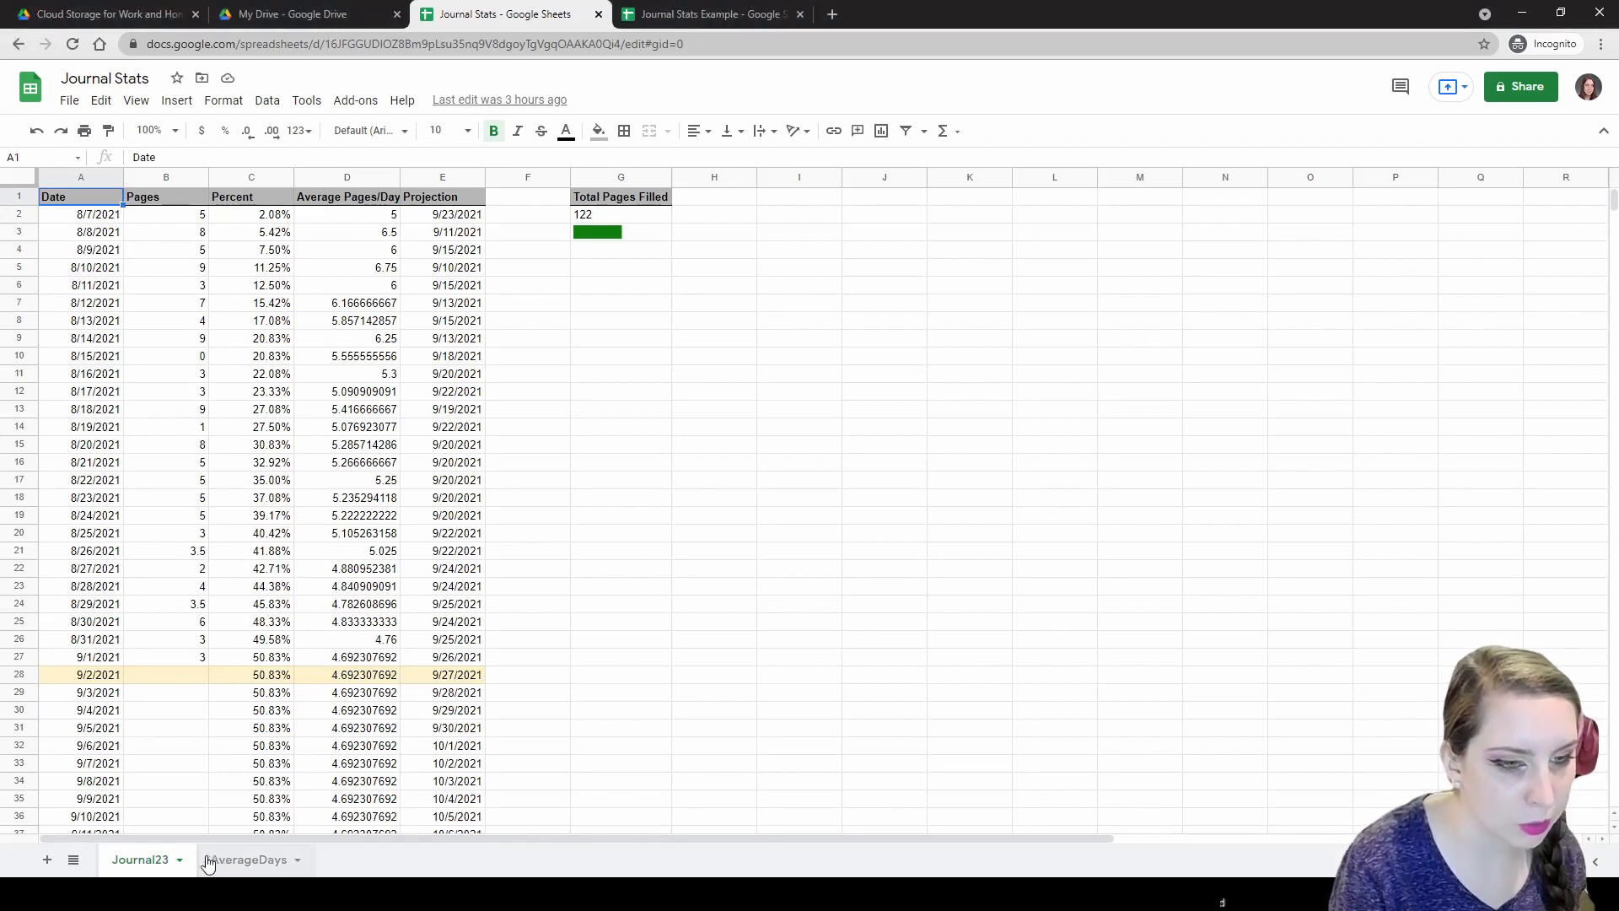
Glance at the journal number sheet and Journal23, then switch to the Journal Stats Example spreadsheet.
{"action": "left_click", "coordinate": [140, 861]}
{"action": "left_click", "coordinate": [135, 862]}
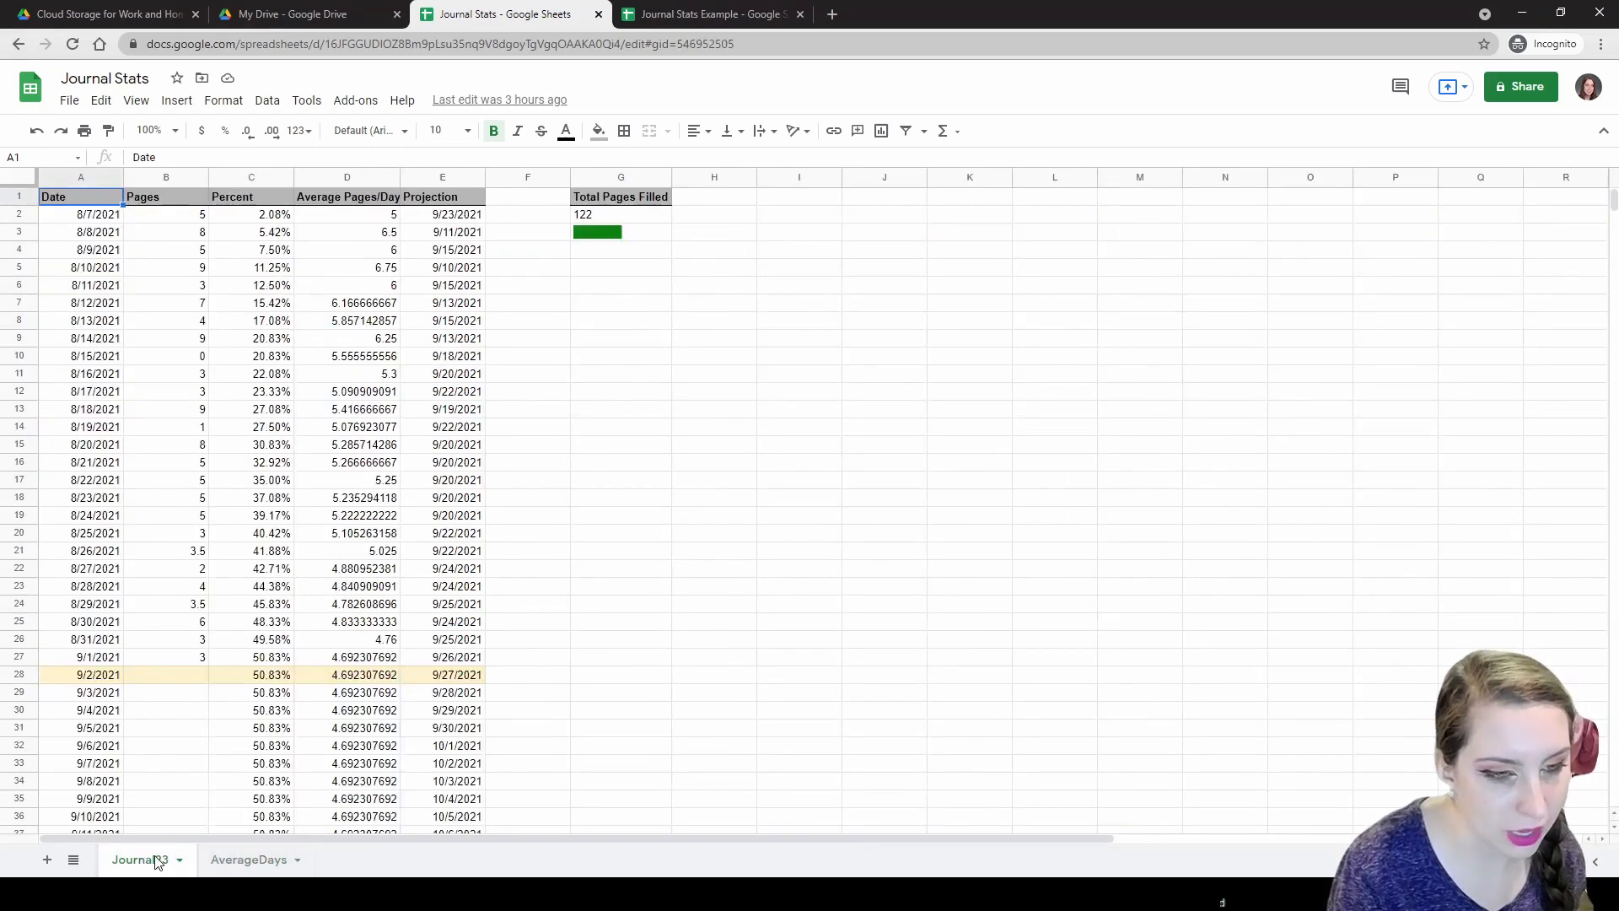
{"action": "left_click", "coordinate": [692, 13]}
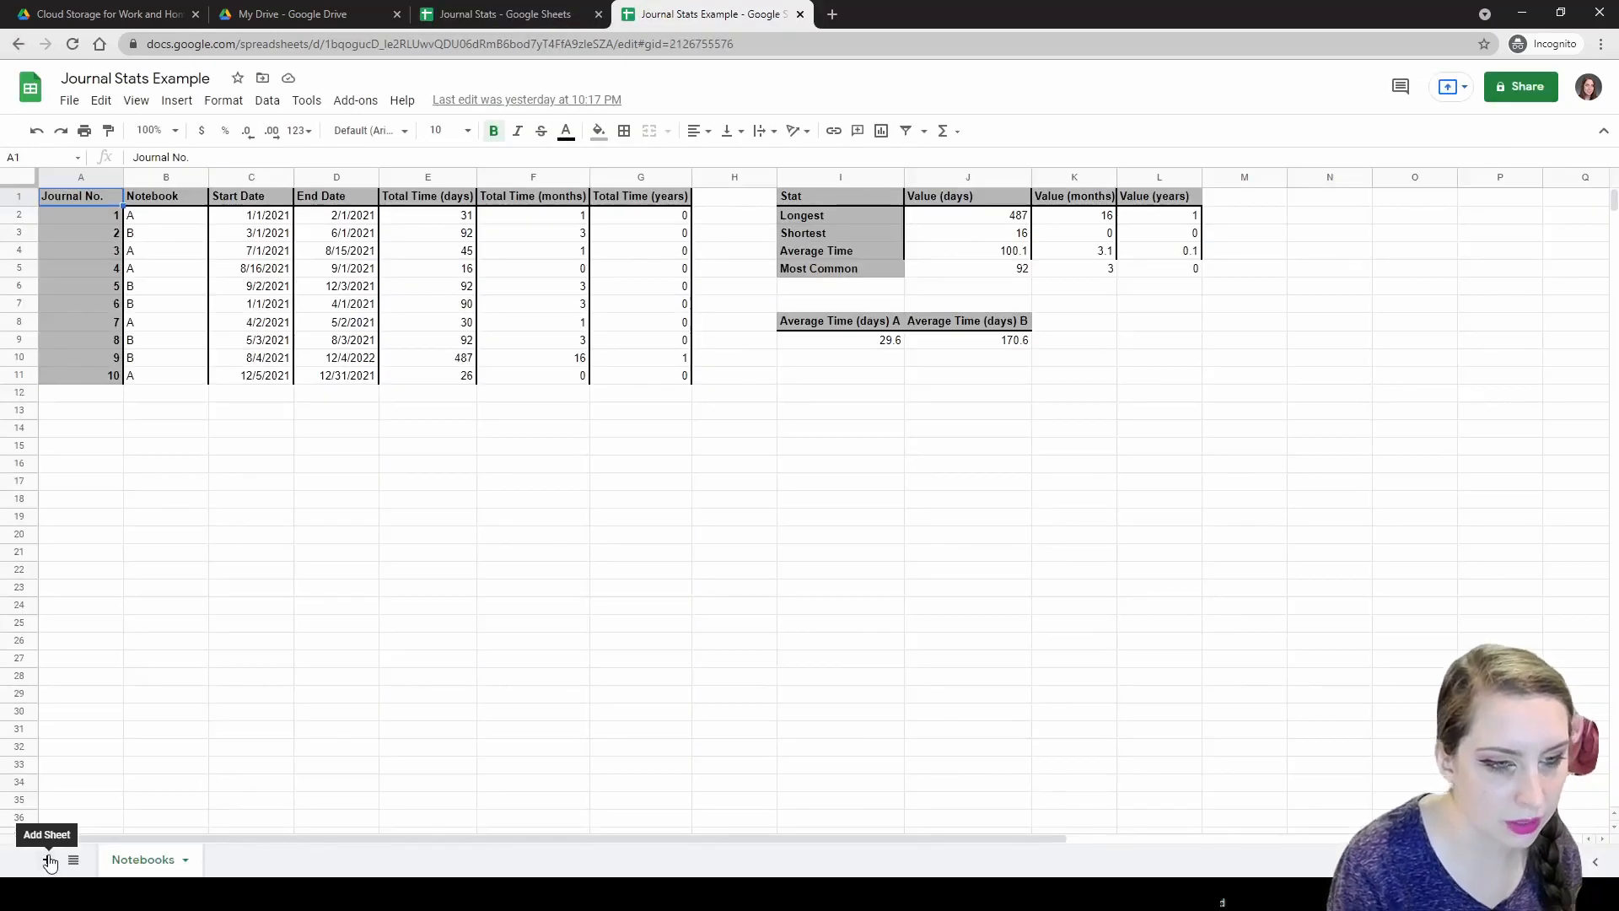
Add a new blank sheet and name it CurrentJournal.
{"action": "left_click", "coordinate": [47, 860]}
{"action": "double_click", "coordinate": [239, 864]}
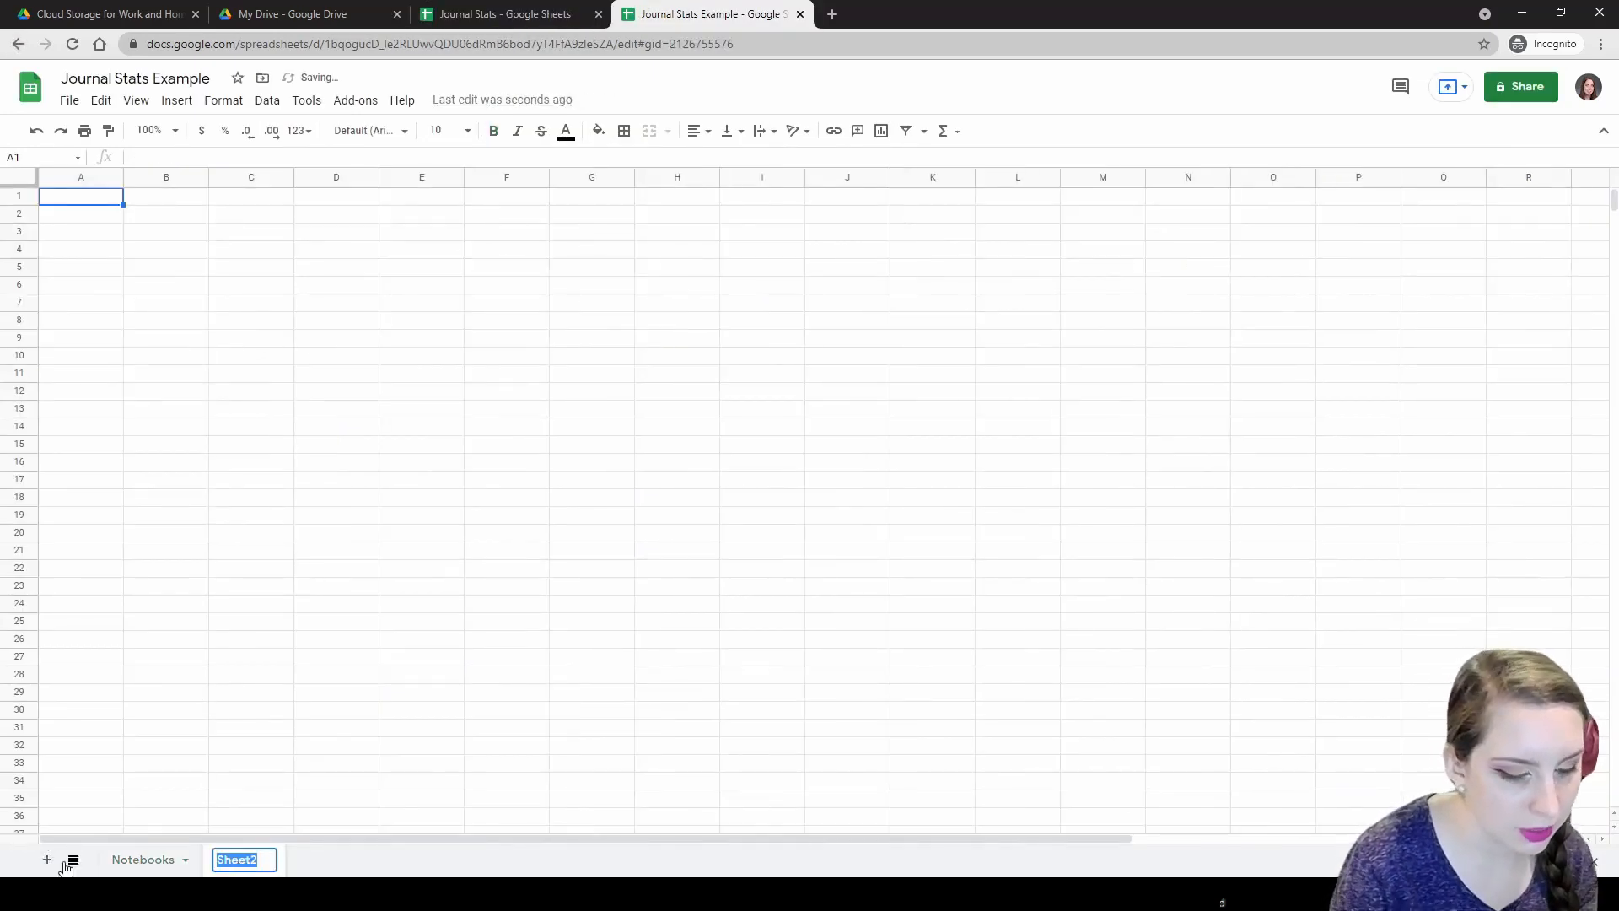
{"action": "type", "text": "My Journ"}
{"action": "key", "text": "BackSpace"}
{"action": "key", "text": "BackSpace"}
{"action": "key", "text": "BackSpace"}
{"action": "key", "text": "BackSpace"}
{"action": "key", "text": "BackSpace"}
{"action": "key", "text": "BackSpace"}
{"action": "key", "text": "BackSpace"}
{"action": "key", "text": "BackSpace"}
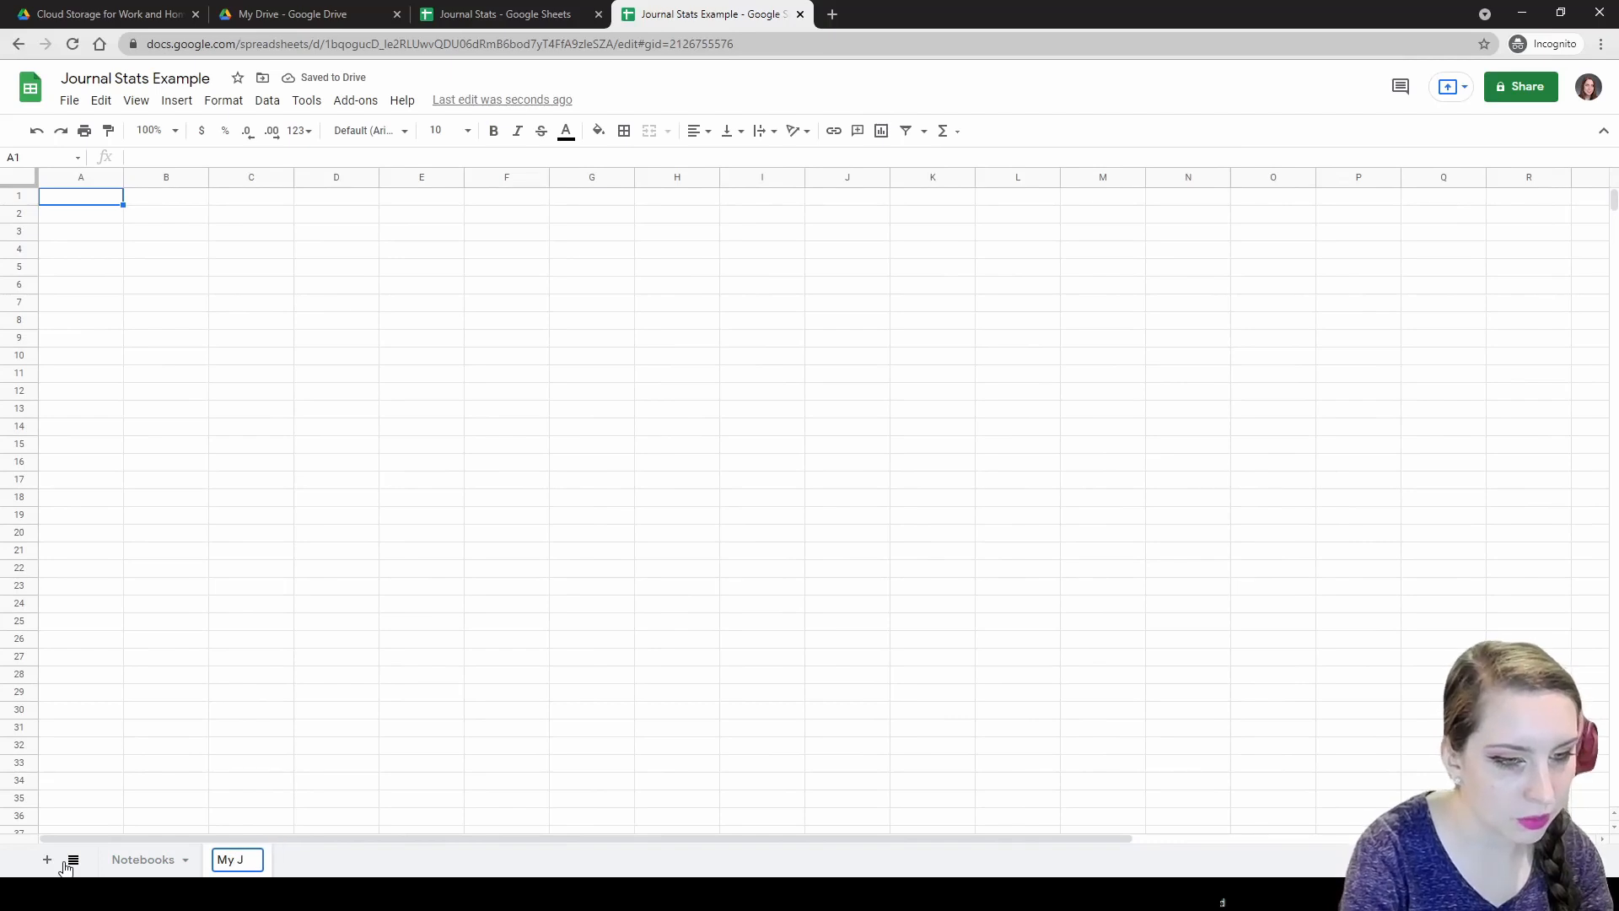
{"action": "type", "text": "CurrentJournal"}
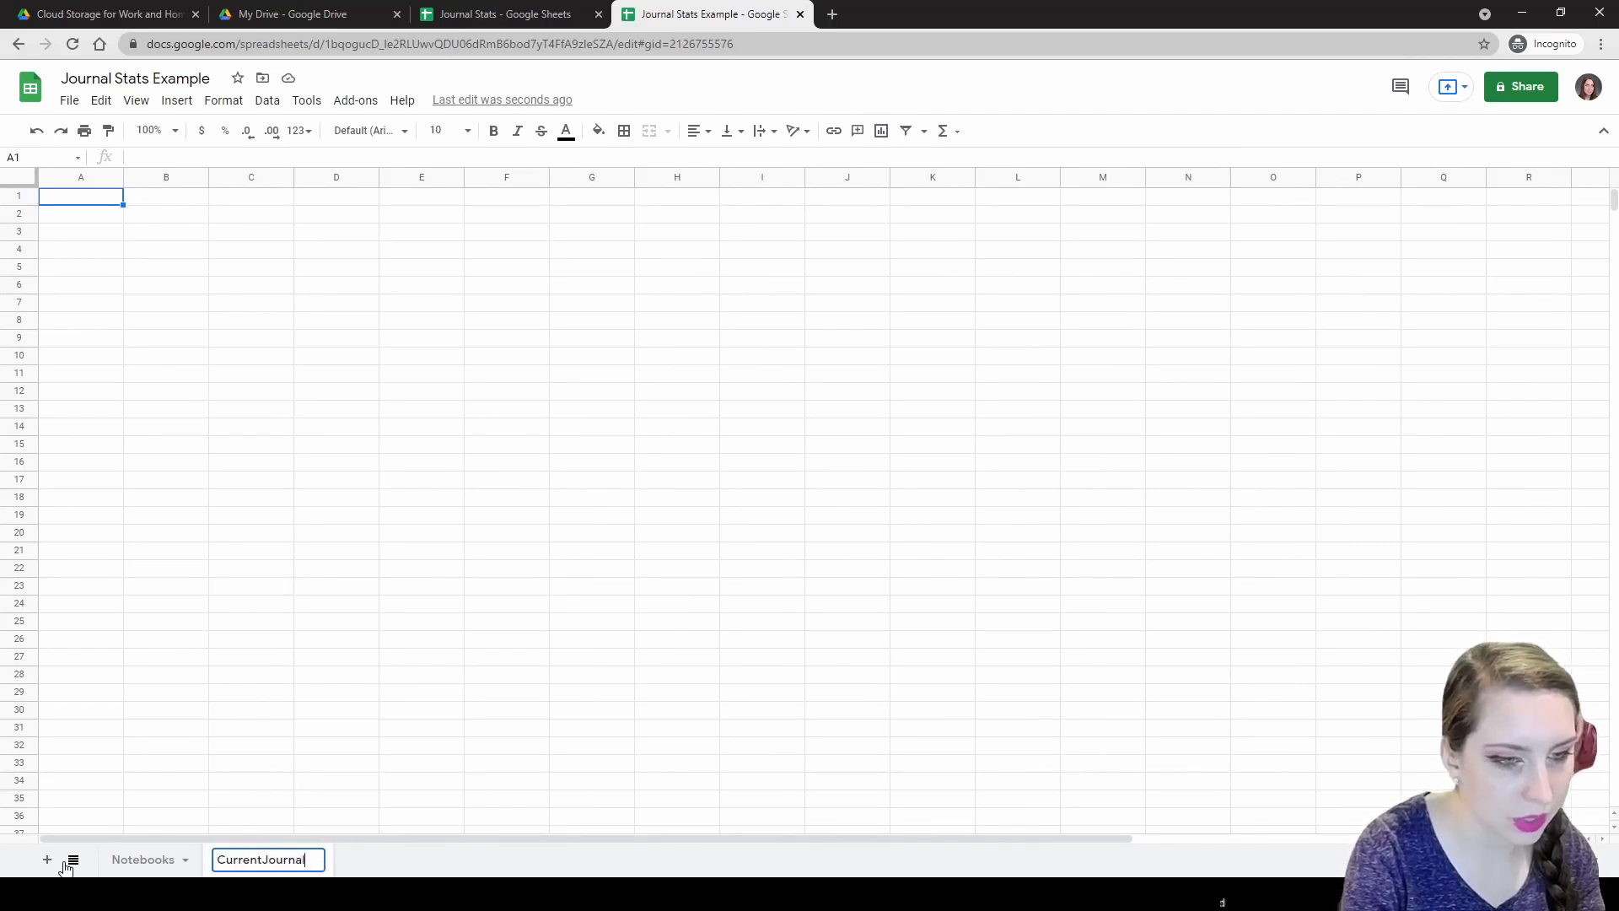
{"action": "key", "text": "Return"}
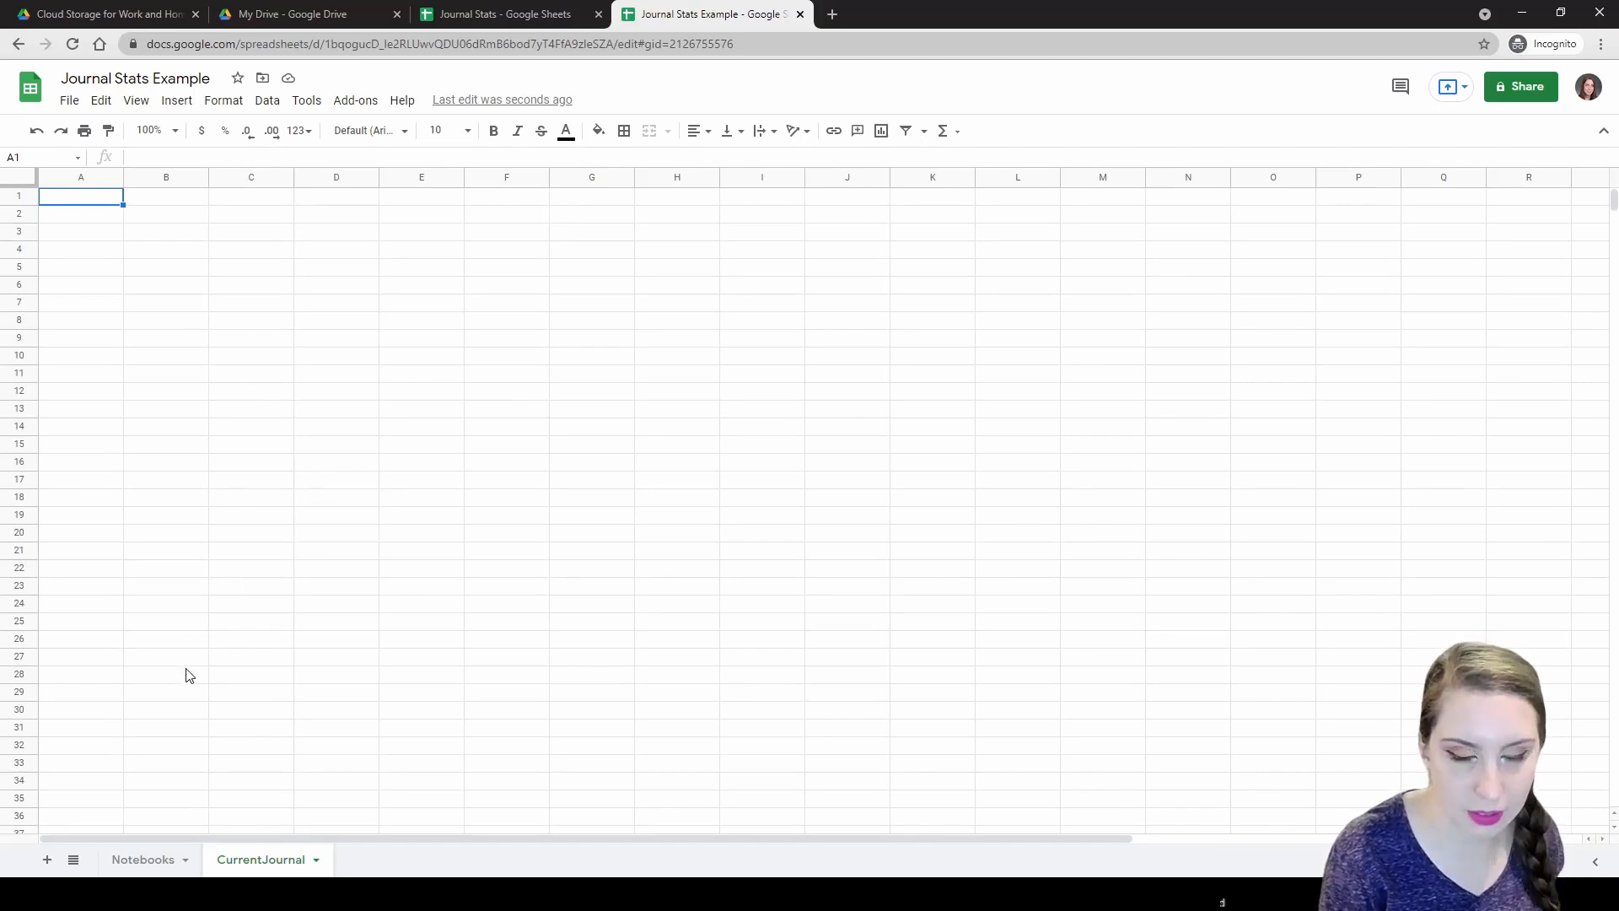
Check the Notebooks sheet, then return to the Journal Stats spreadsheet's Journal23 sheet.
{"action": "left_click", "coordinate": [143, 856]}
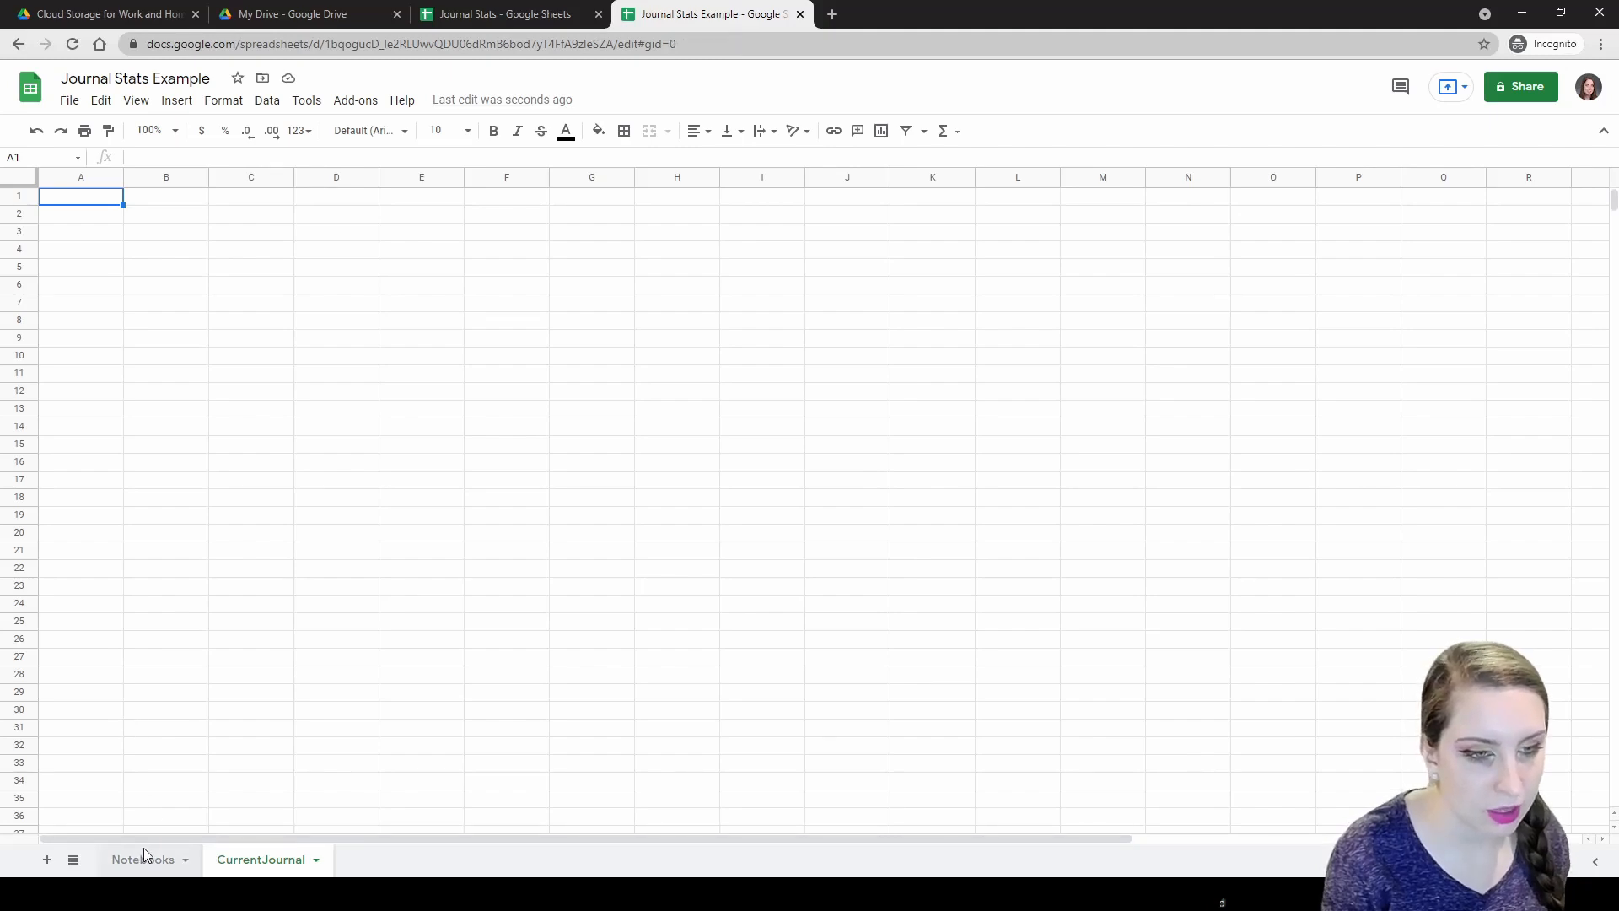
{"action": "left_click", "coordinate": [258, 859]}
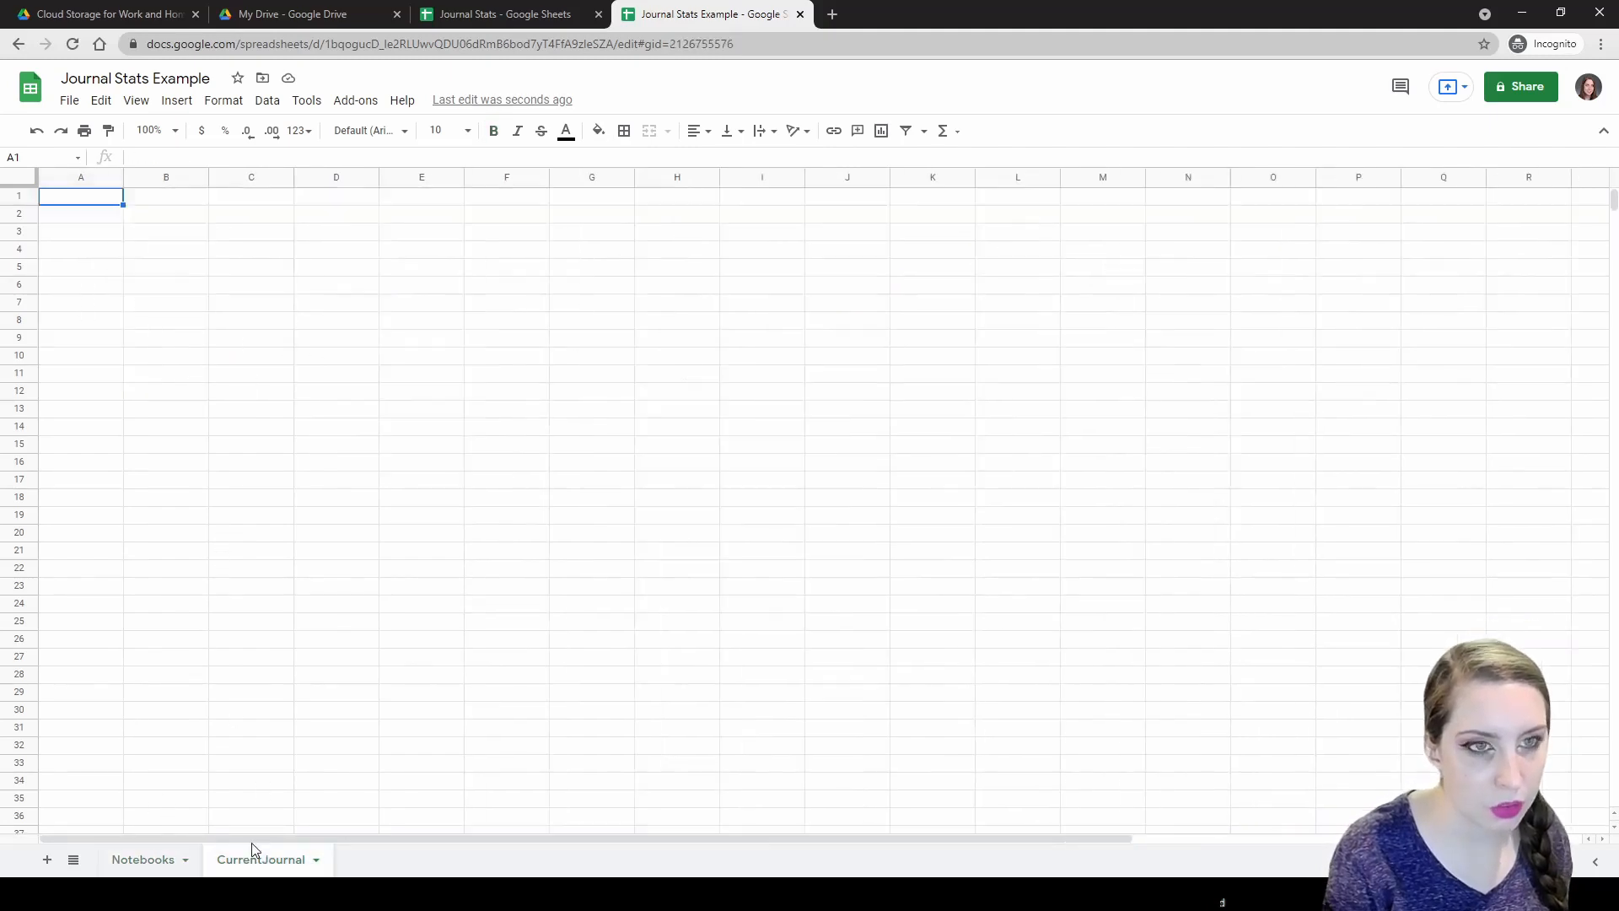
{"action": "left_click", "coordinate": [469, 14]}
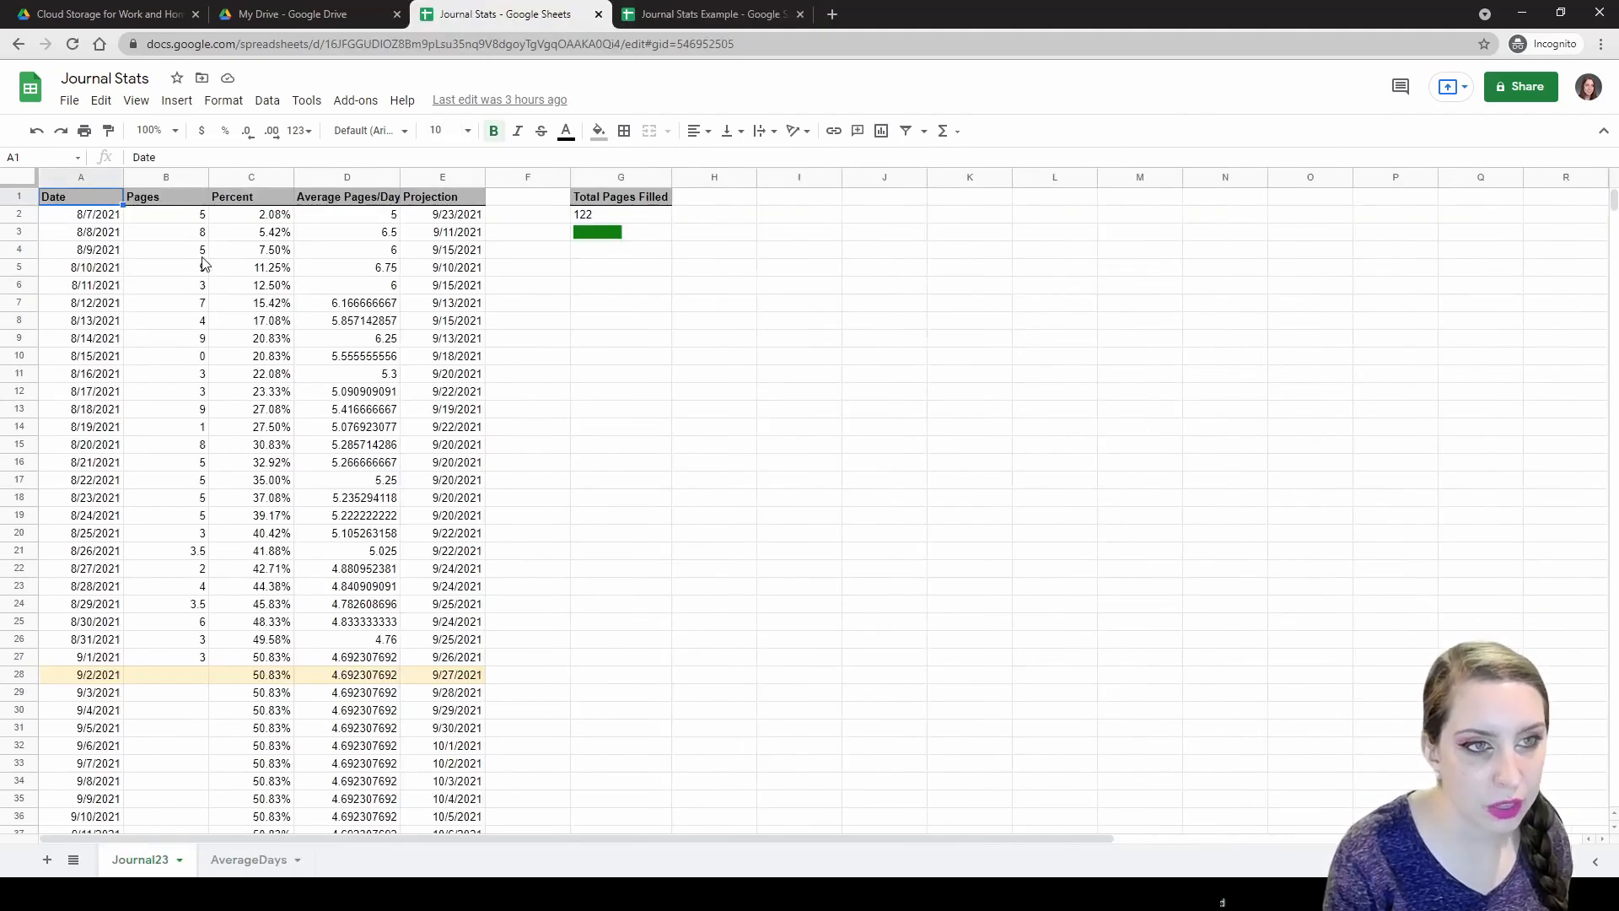
{"action": "left_click", "coordinate": [99, 214]}
{"action": "left_click", "coordinate": [99, 233]}
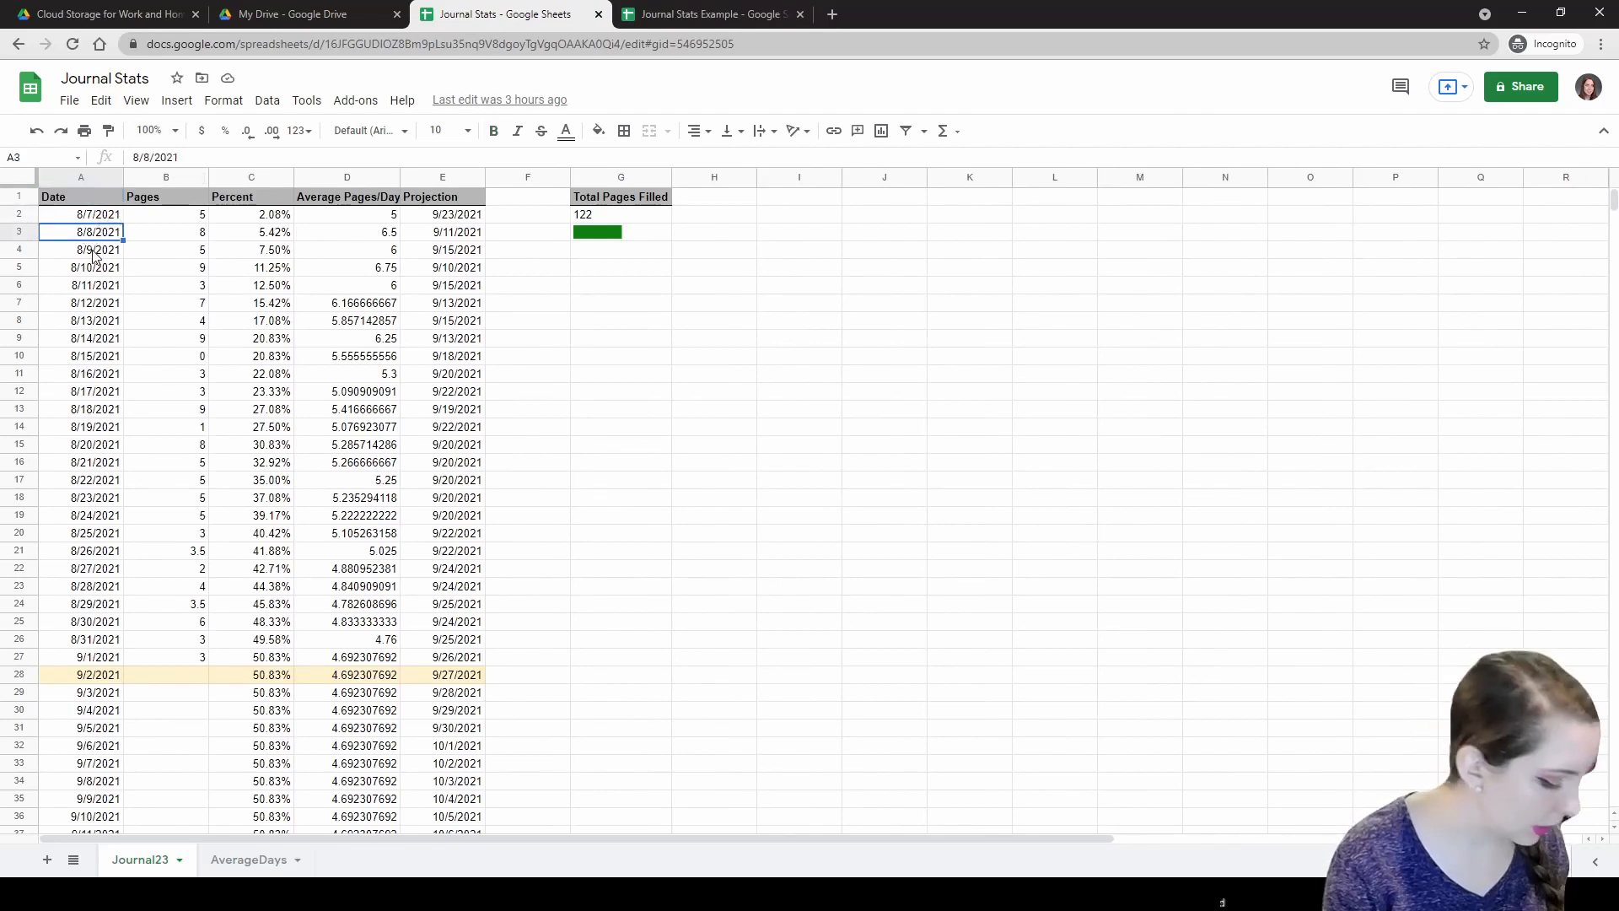
{"action": "left_click", "coordinate": [202, 214]}
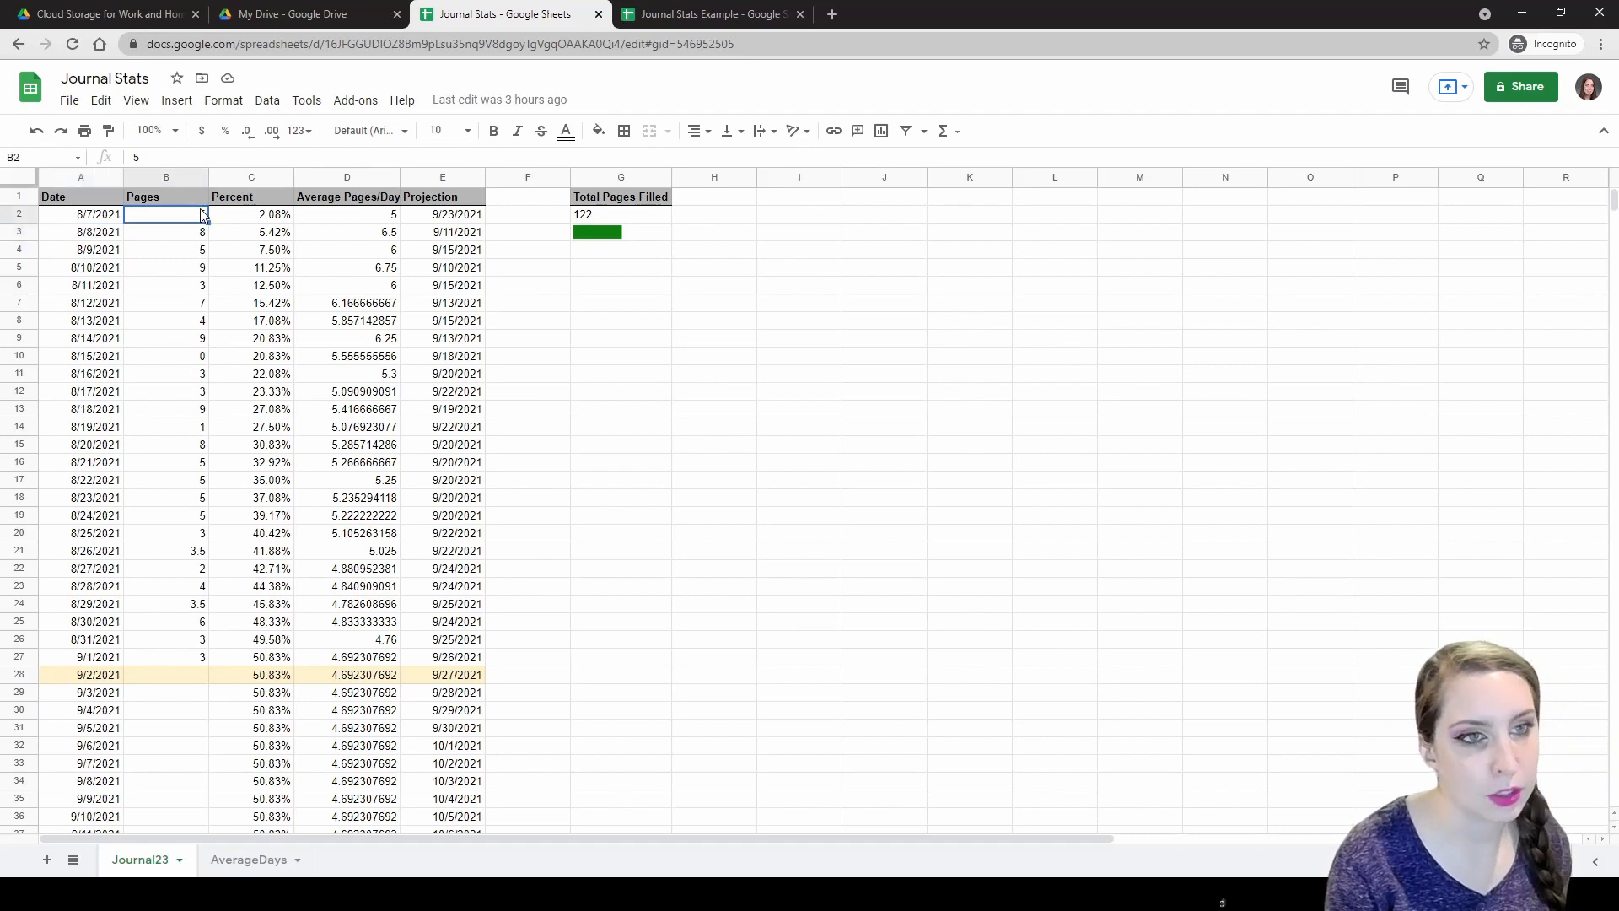
{"action": "left_click", "coordinate": [259, 217]}
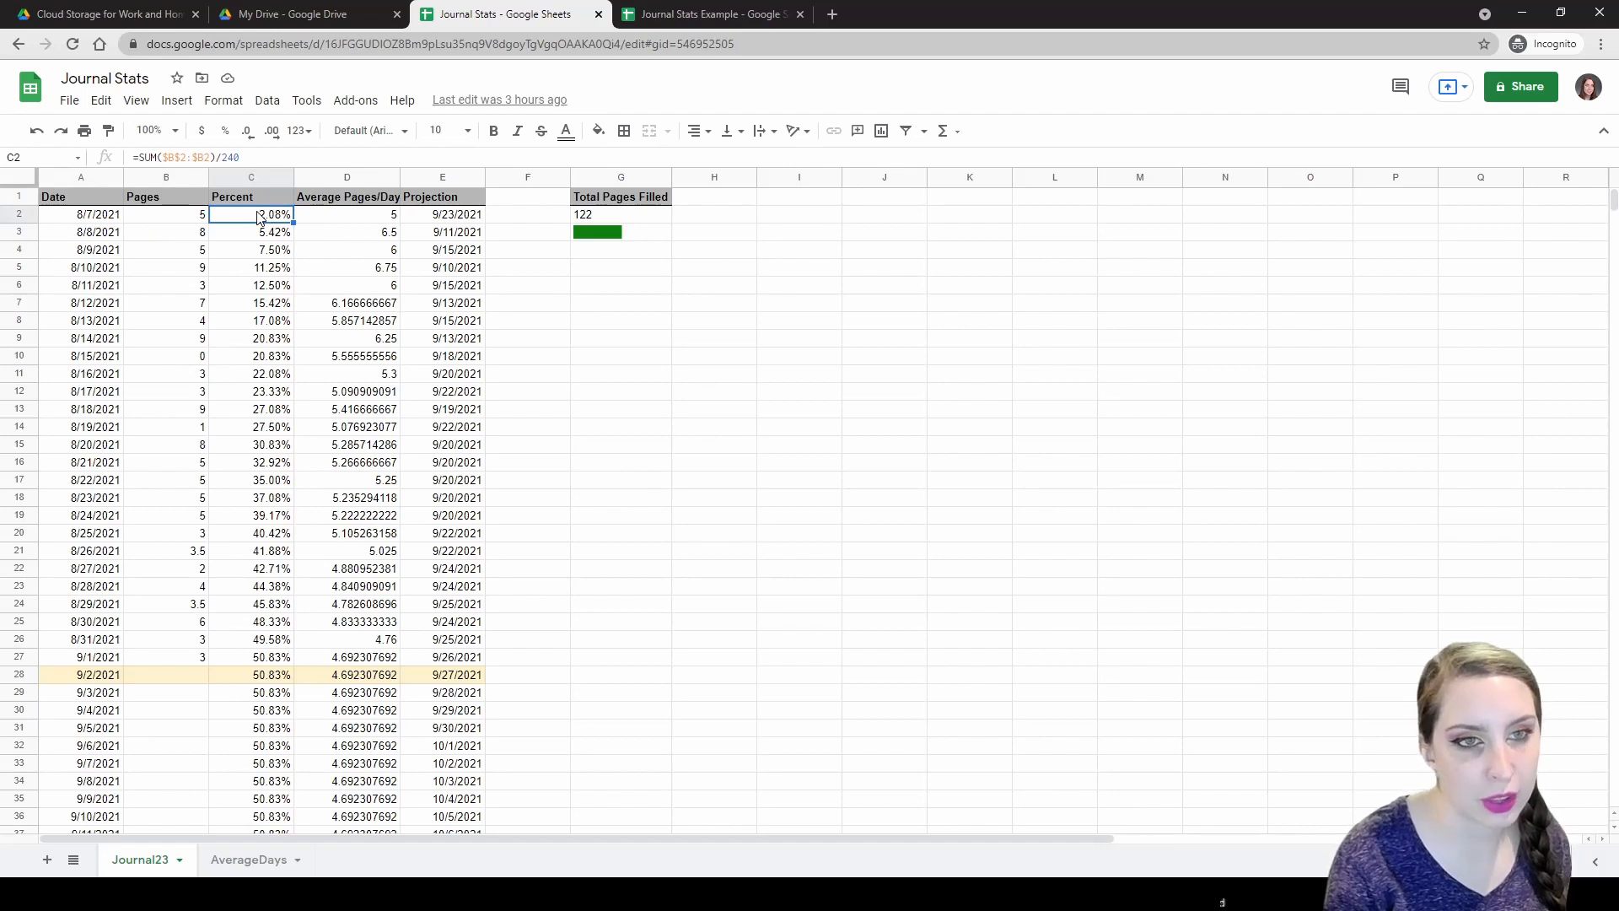
{"action": "left_click", "coordinate": [376, 219]}
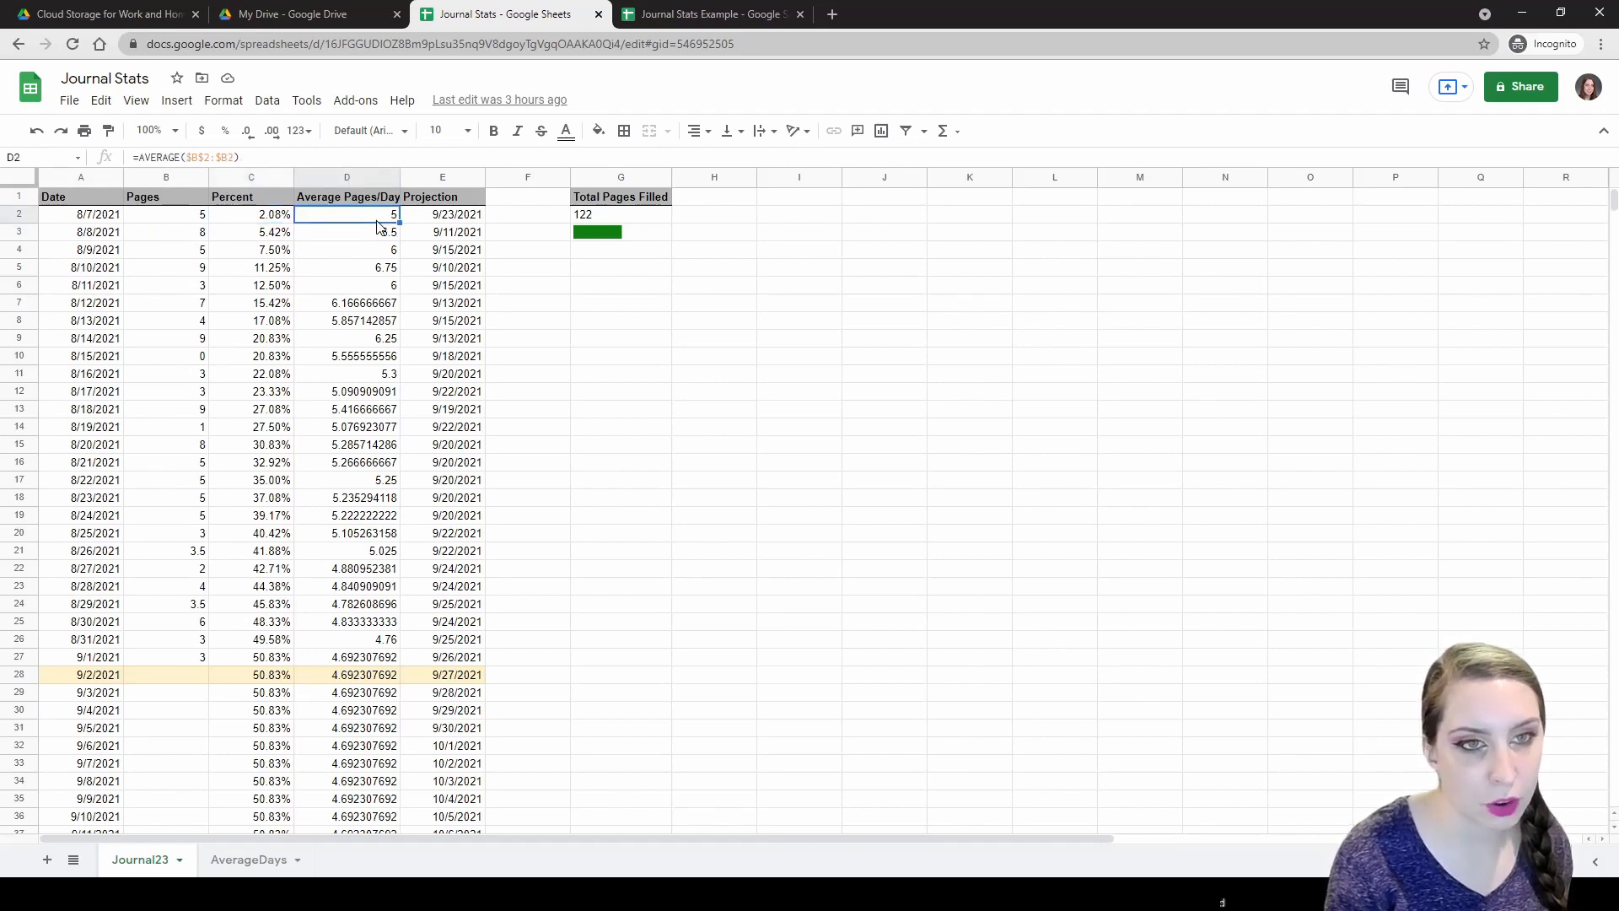
{"action": "left_click", "coordinate": [441, 221]}
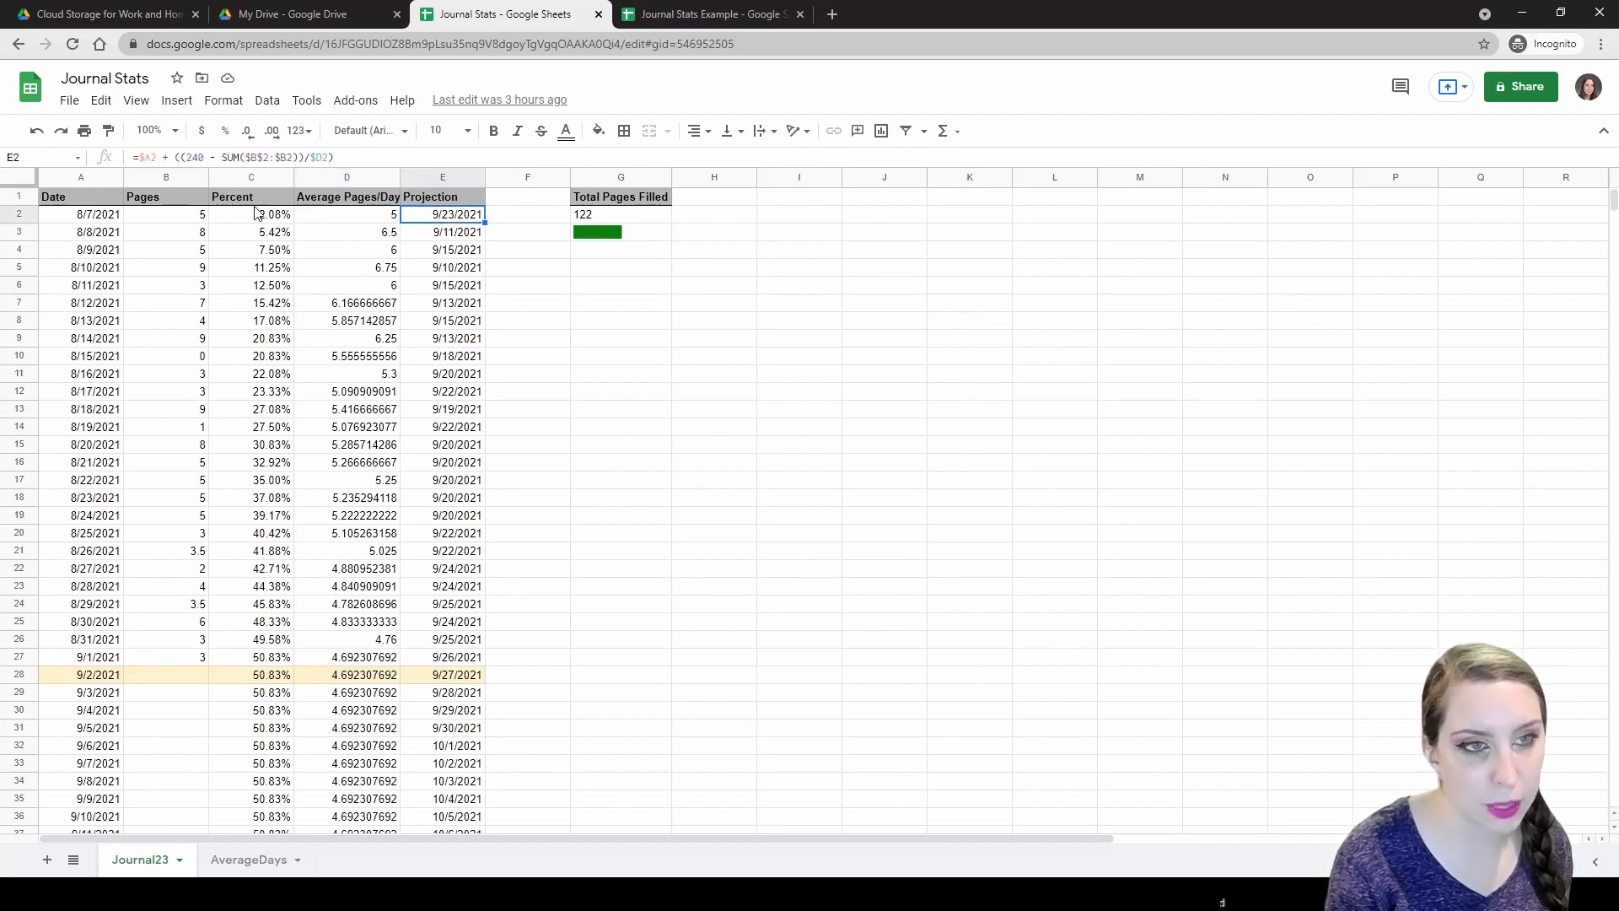
{"action": "left_click", "coordinate": [103, 217]}
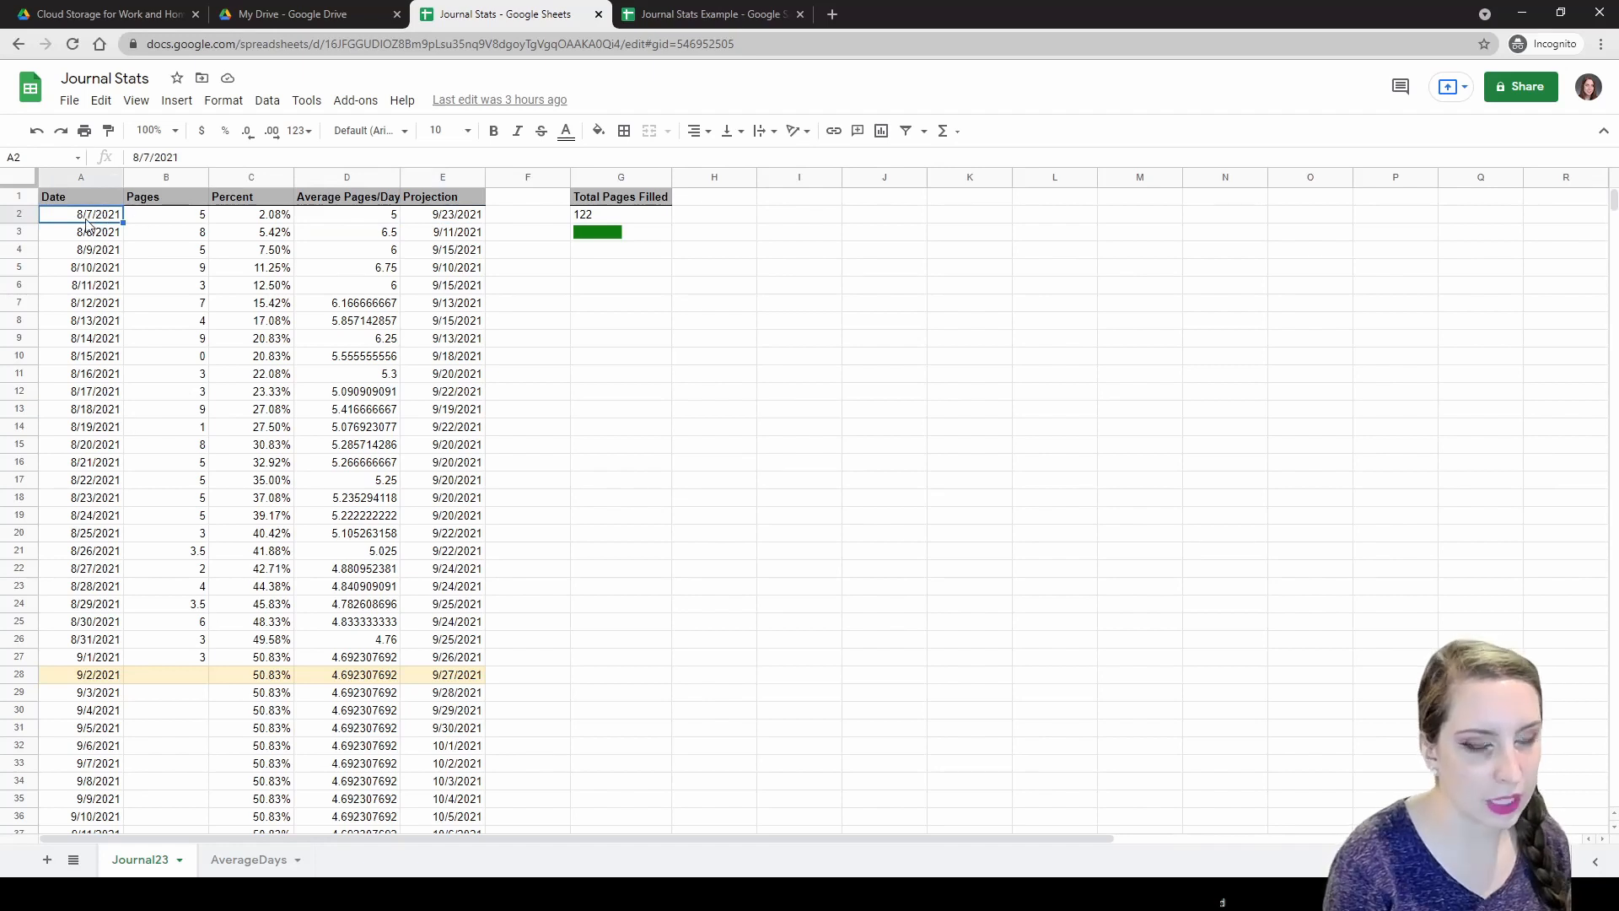
{"action": "left_click", "coordinate": [174, 223]}
{"action": "left_click", "coordinate": [238, 220]}
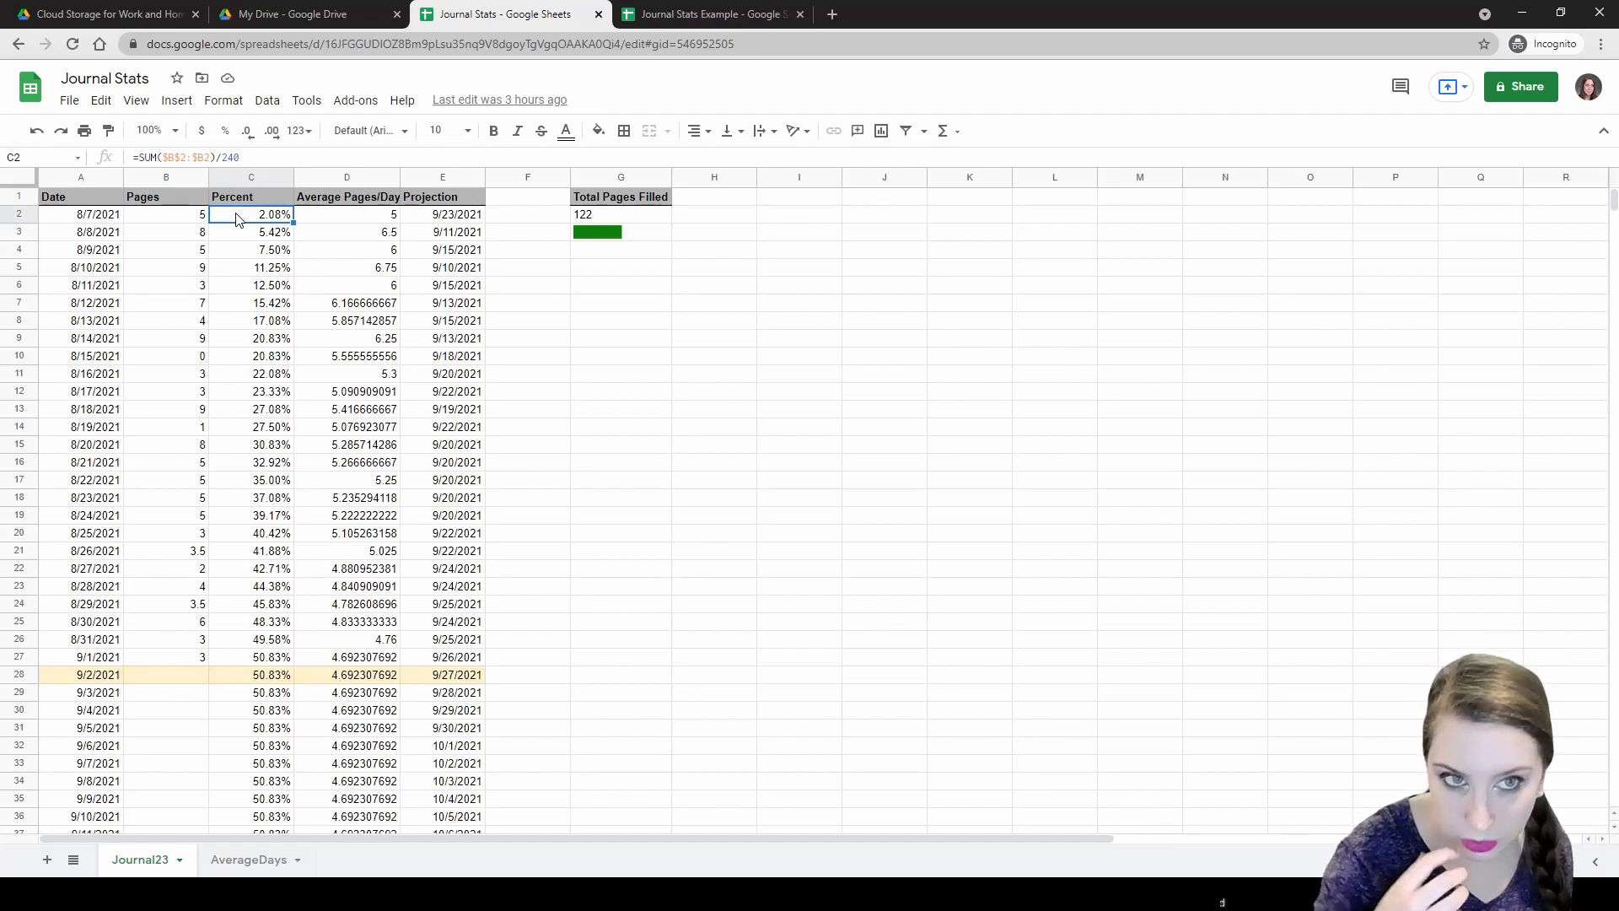
{"action": "left_click", "coordinate": [367, 217]}
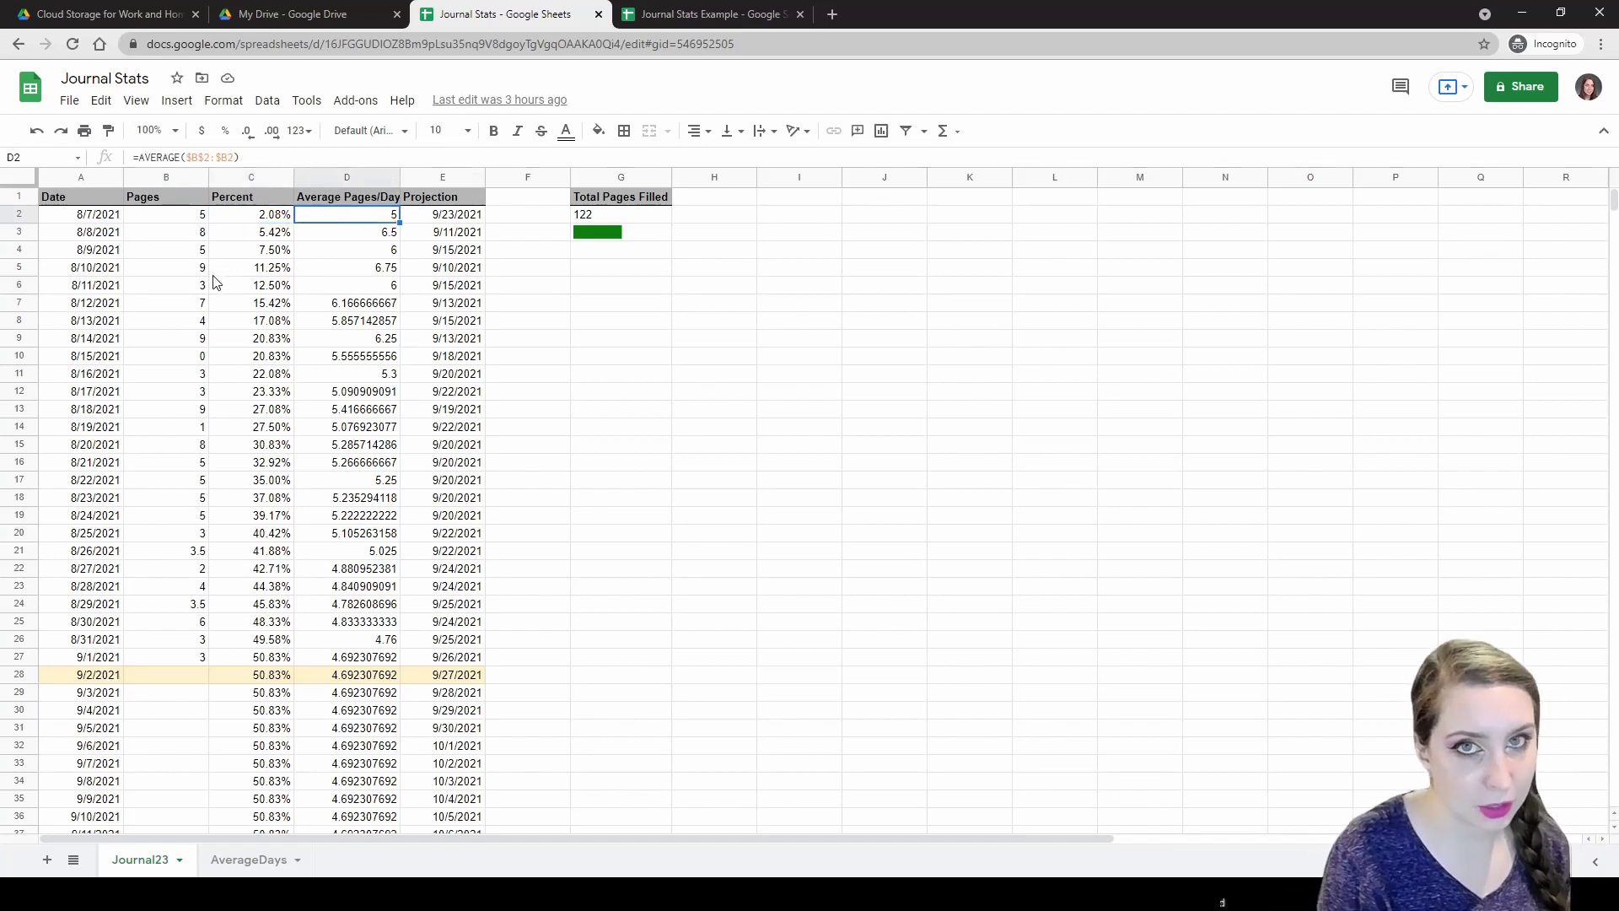
{"action": "left_click", "coordinate": [193, 219]}
{"action": "left_click", "coordinate": [369, 216]}
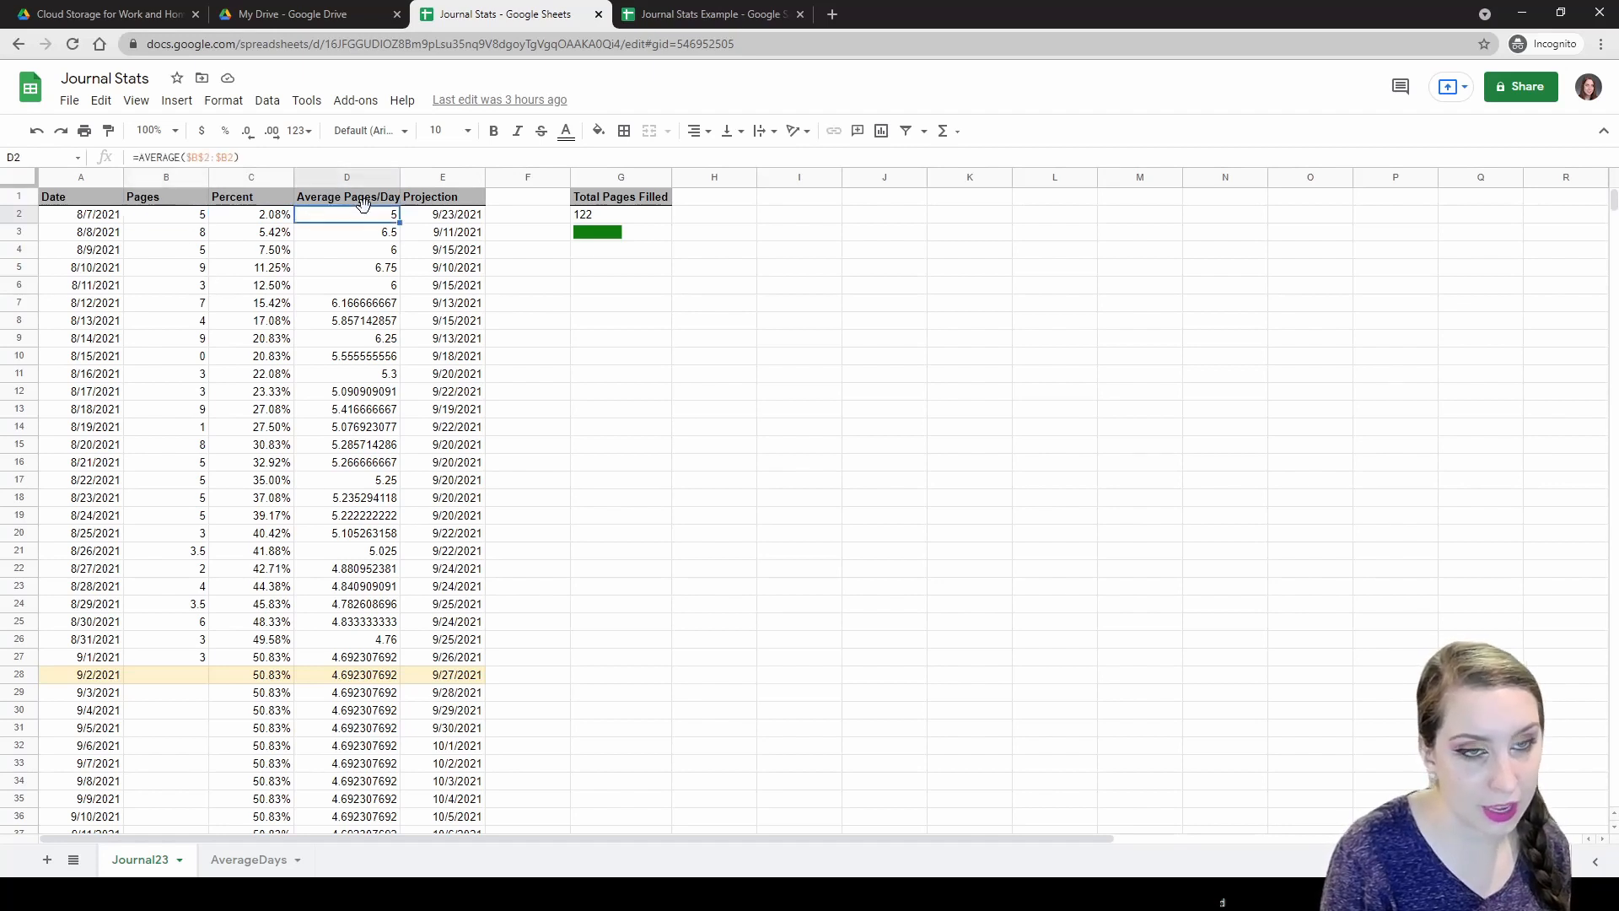
{"action": "left_click", "coordinate": [464, 221]}
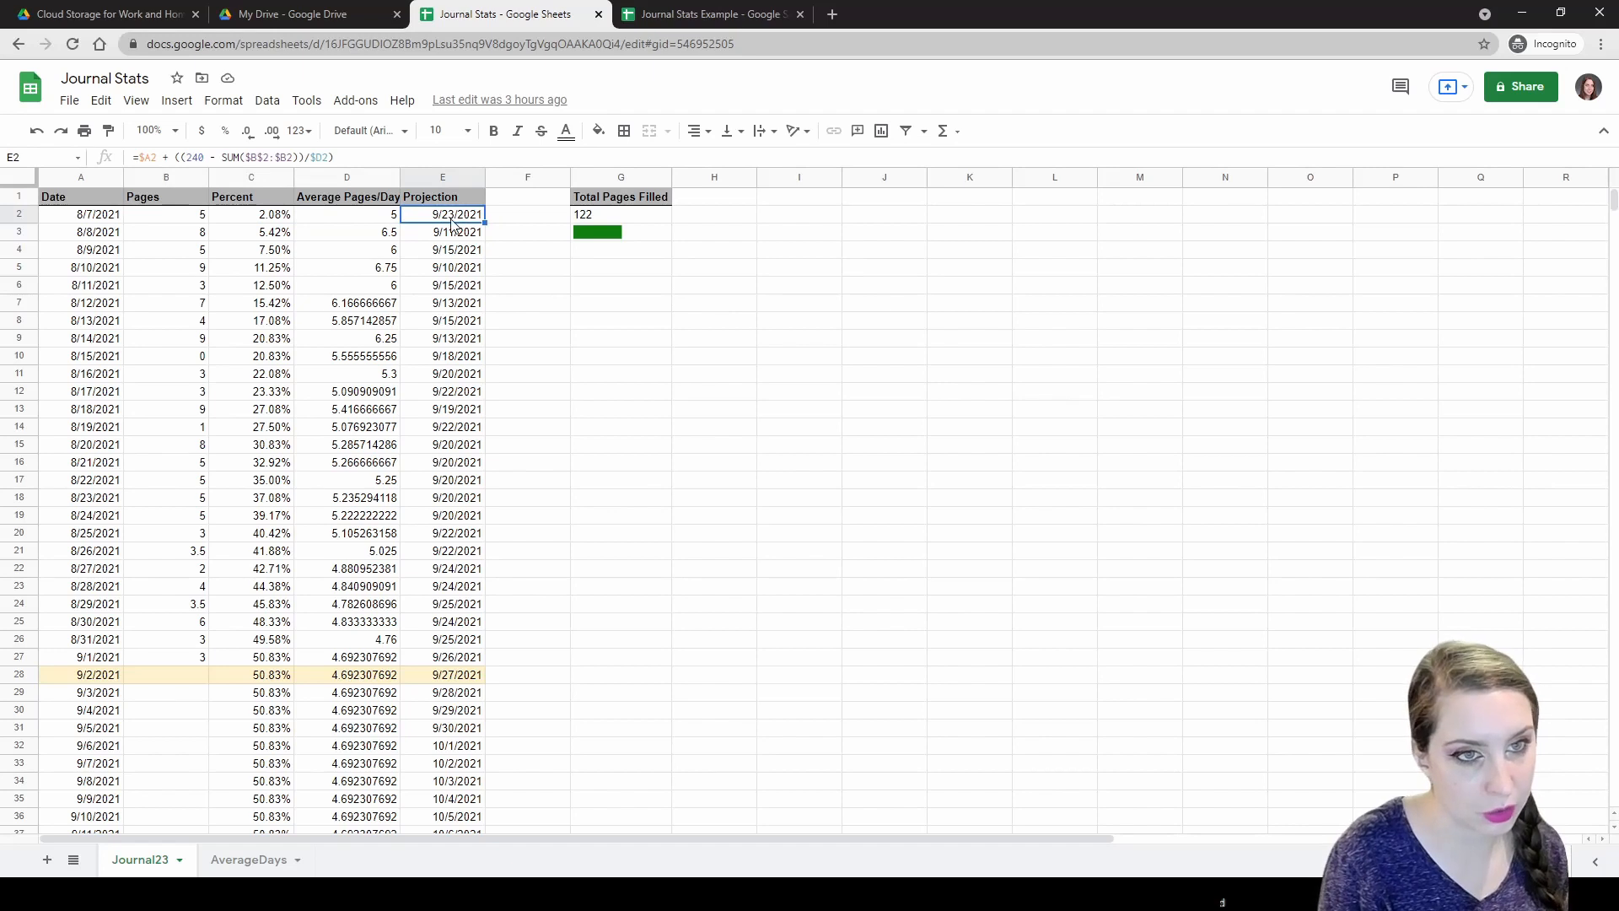
{"action": "left_click", "coordinate": [201, 238]}
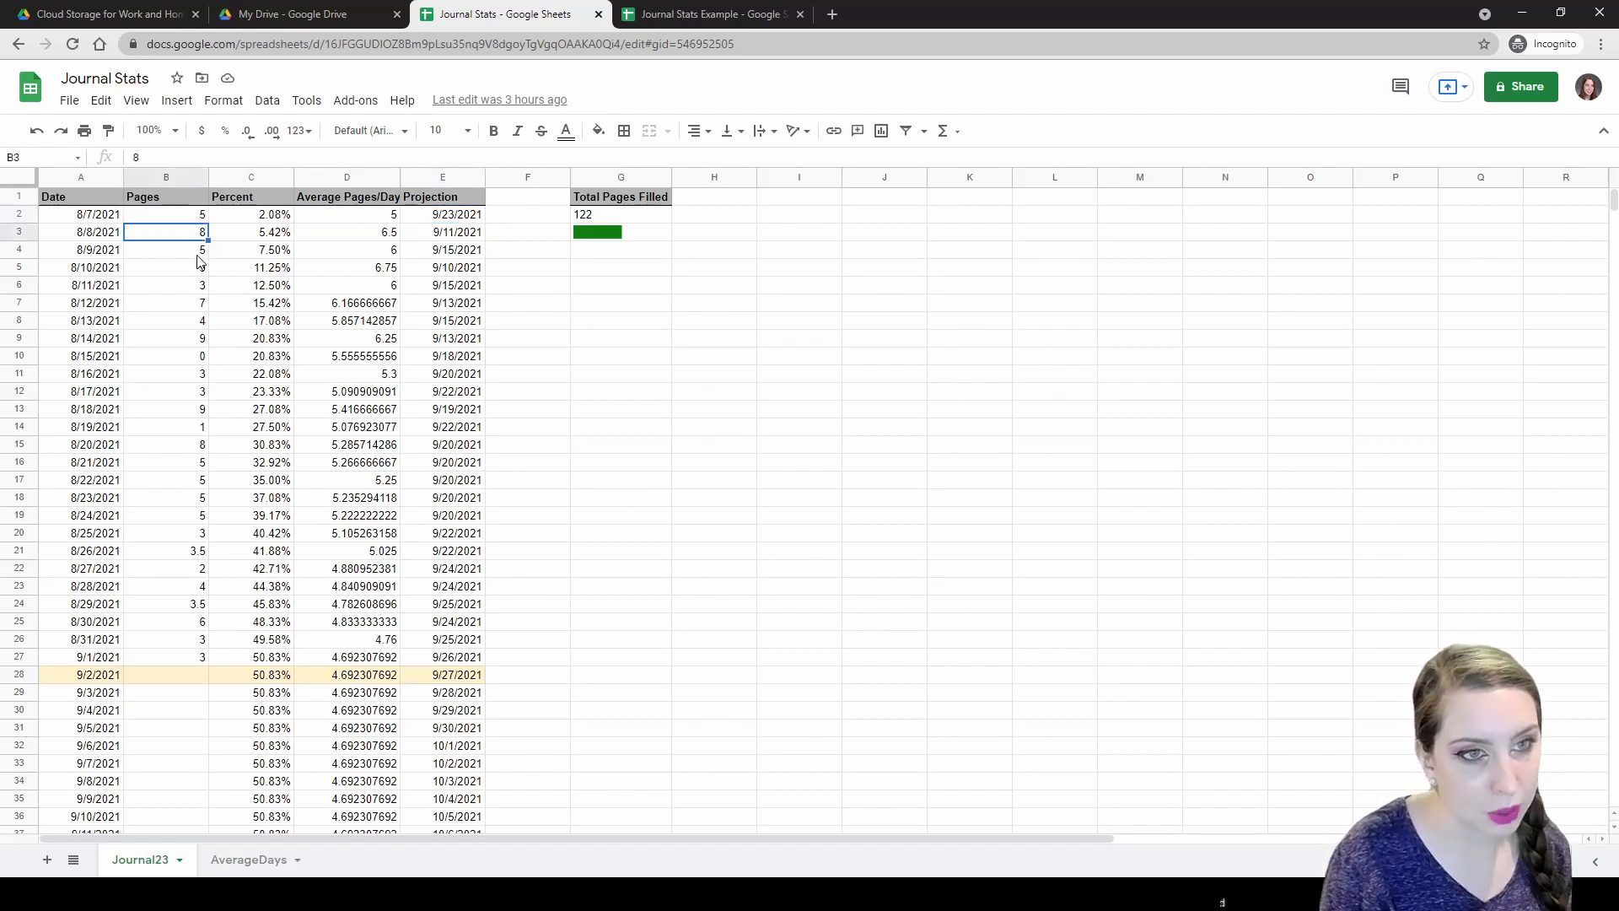
{"action": "left_click", "coordinate": [199, 253]}
{"action": "left_click", "coordinate": [198, 270]}
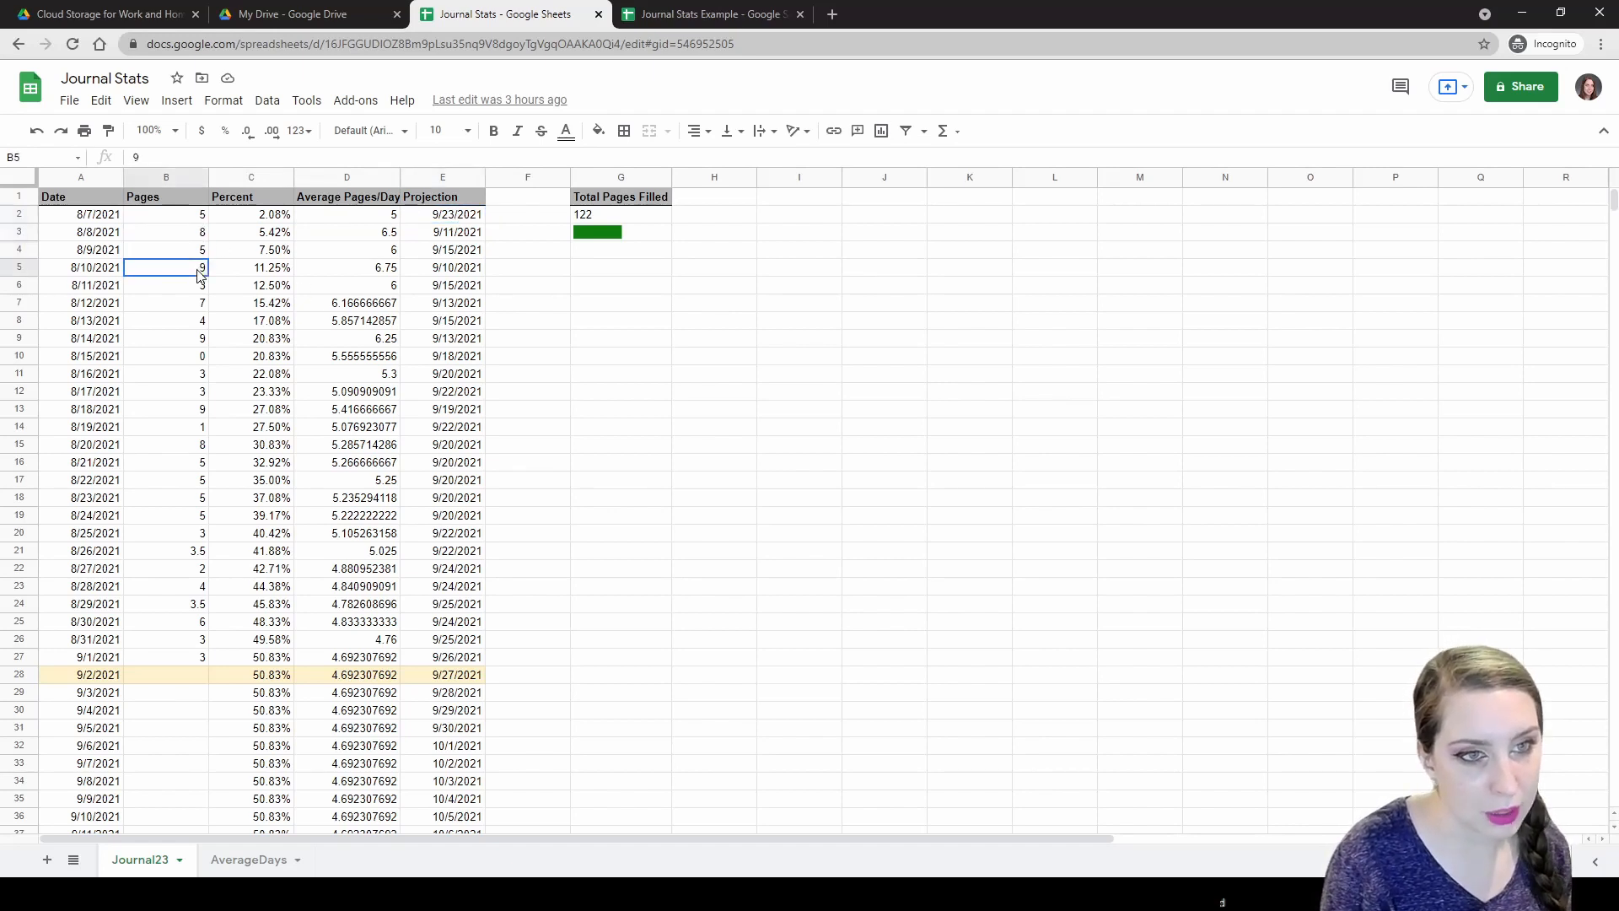
{"action": "left_click", "coordinate": [189, 673]}
{"action": "left_click", "coordinate": [194, 658]}
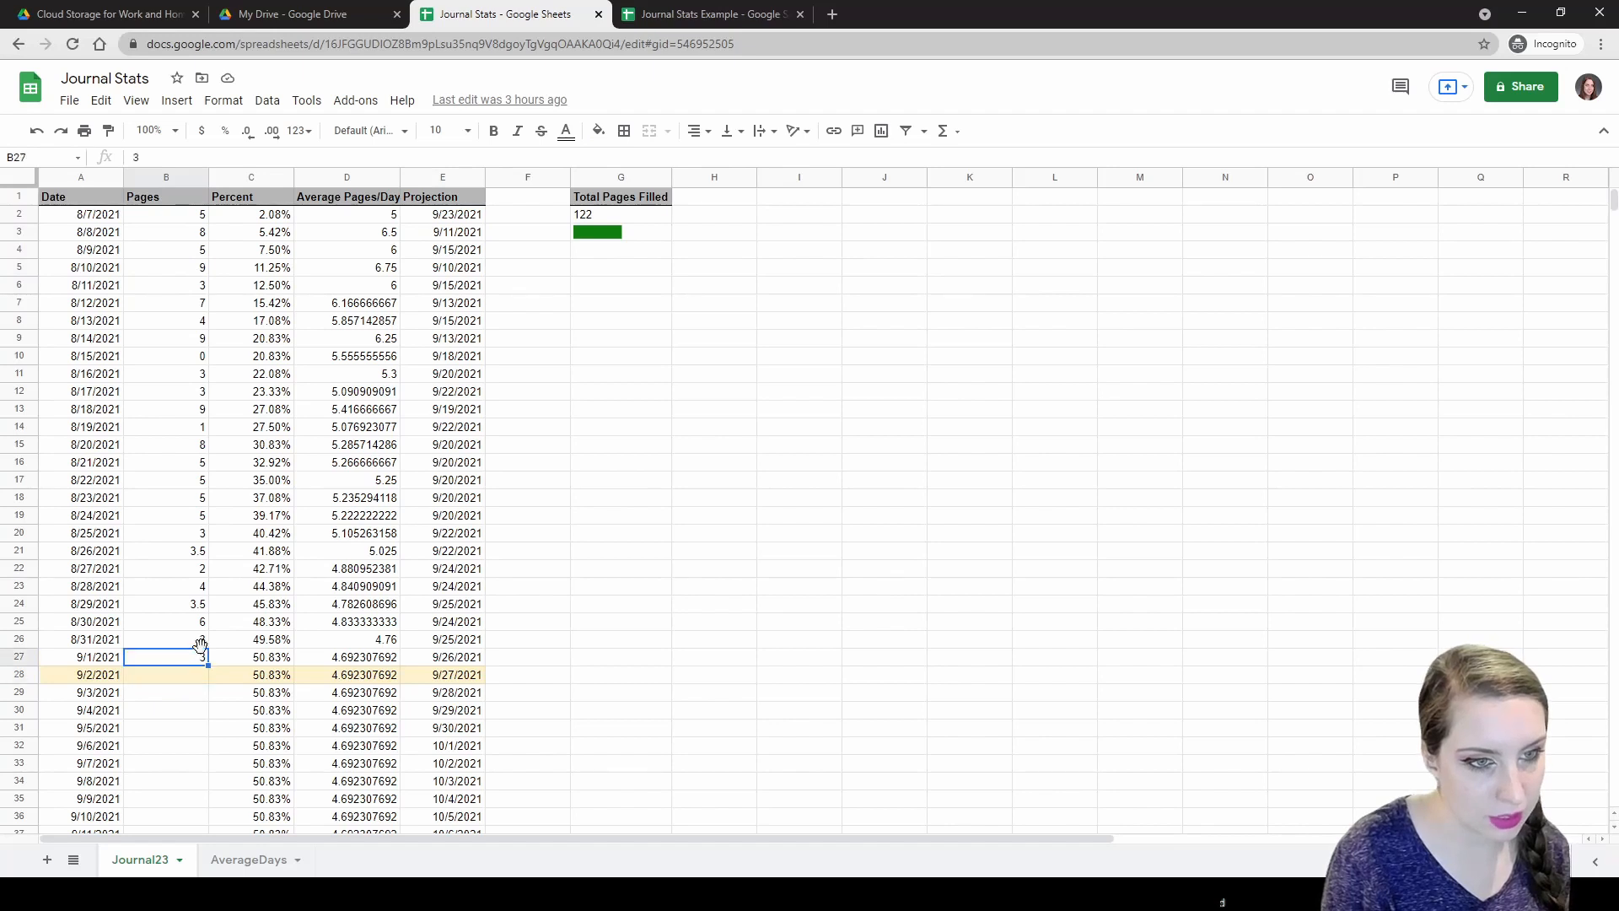
{"action": "left_click", "coordinate": [184, 357]}
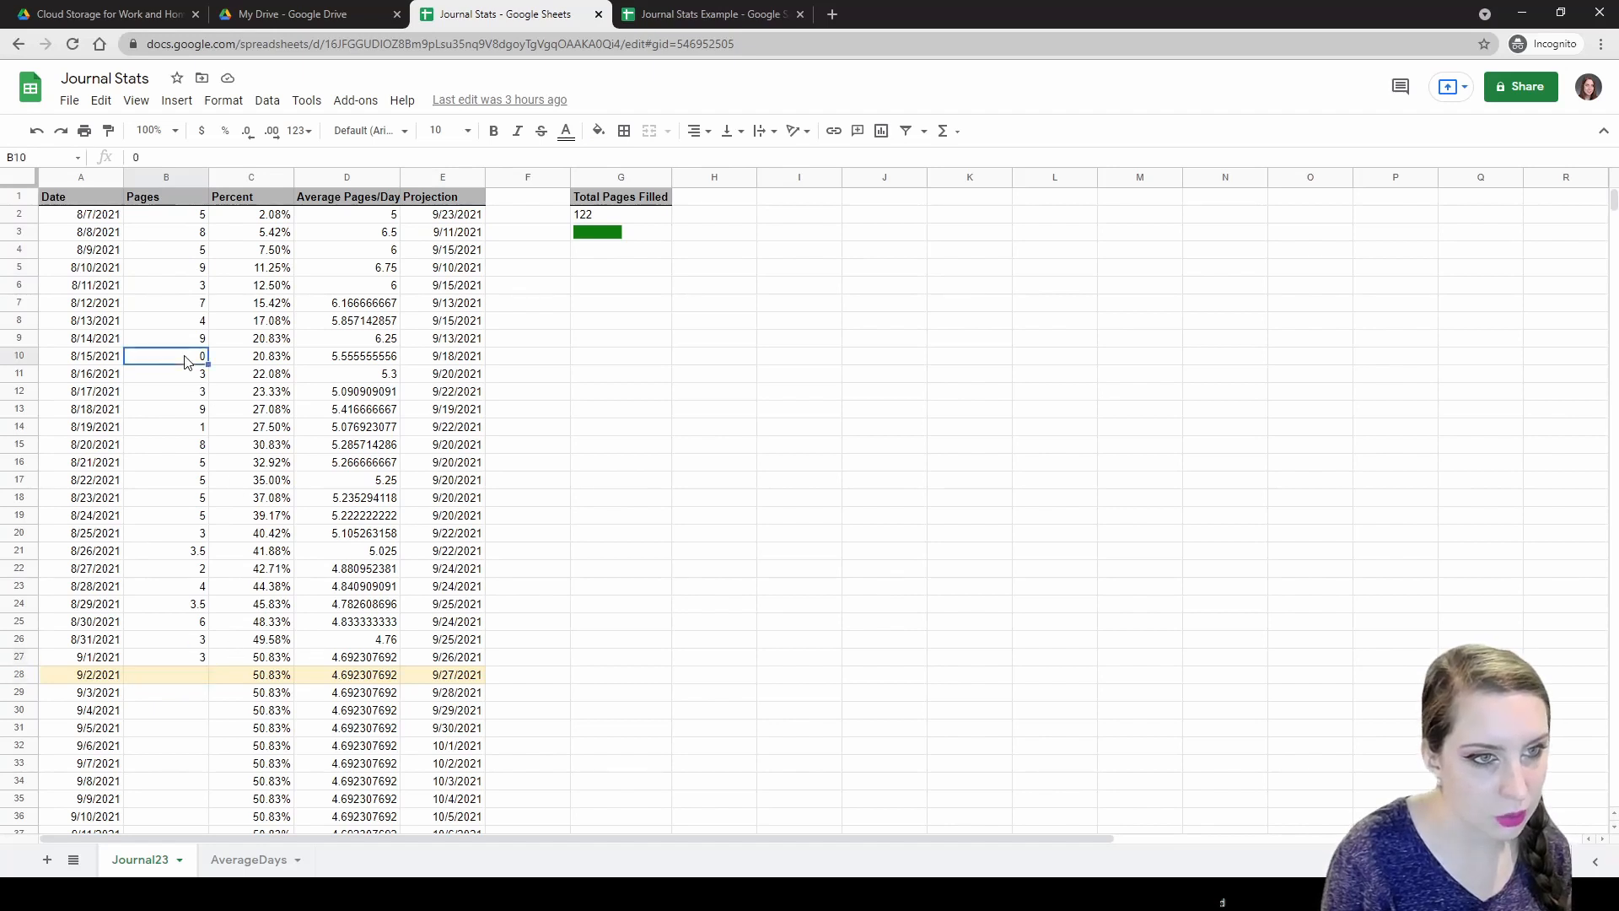
{"action": "left_click", "coordinate": [198, 646]}
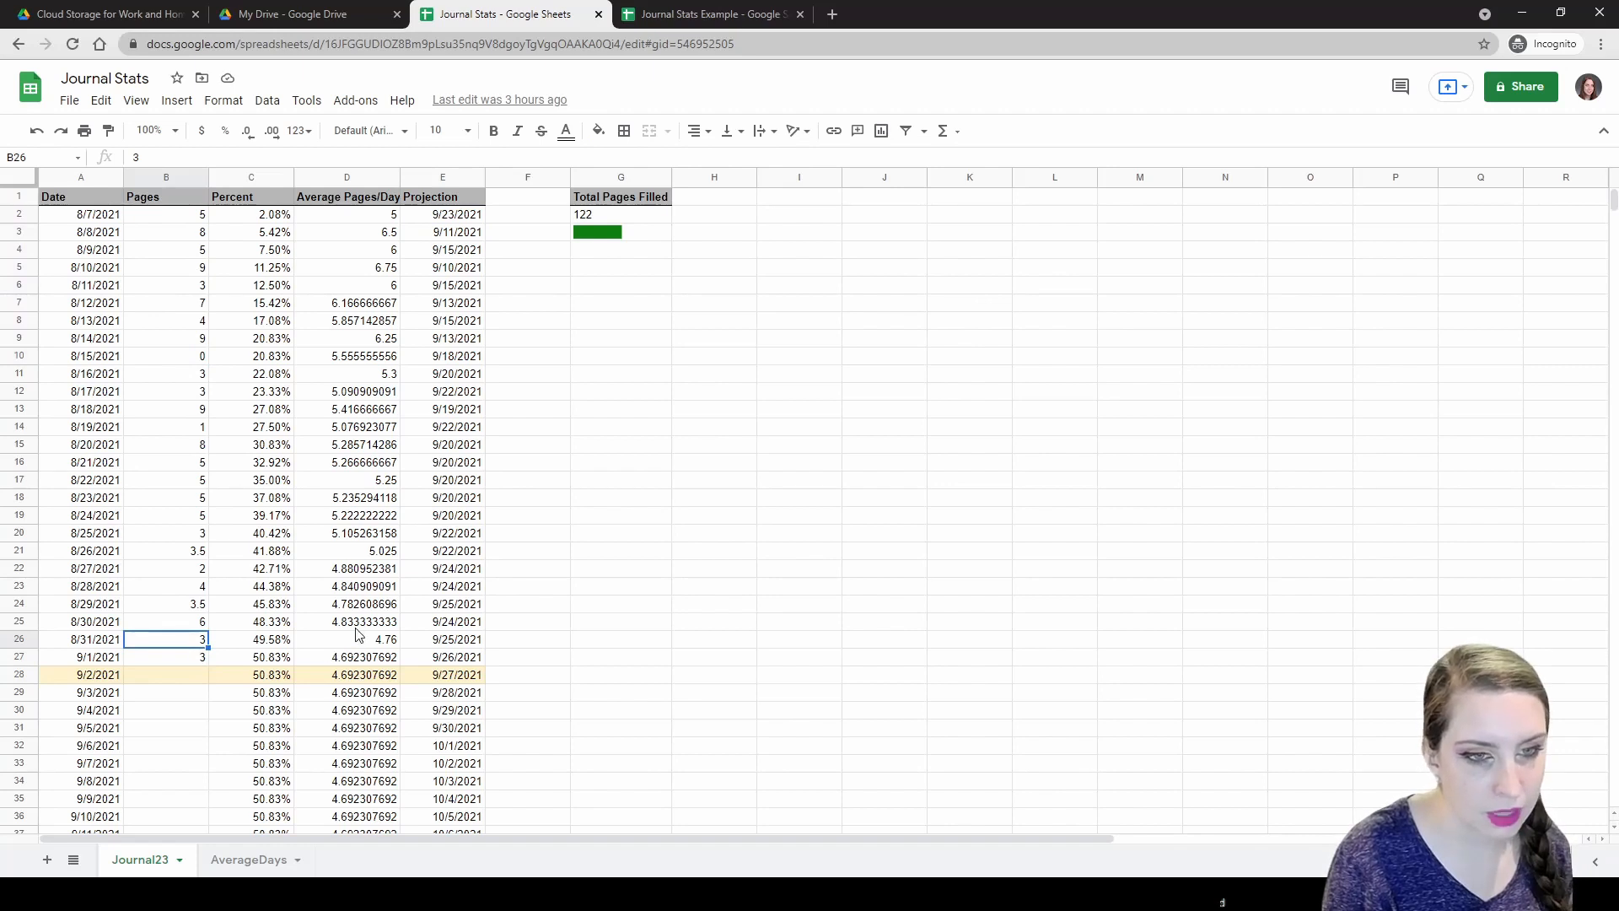
{"action": "left_click", "coordinate": [383, 640]}
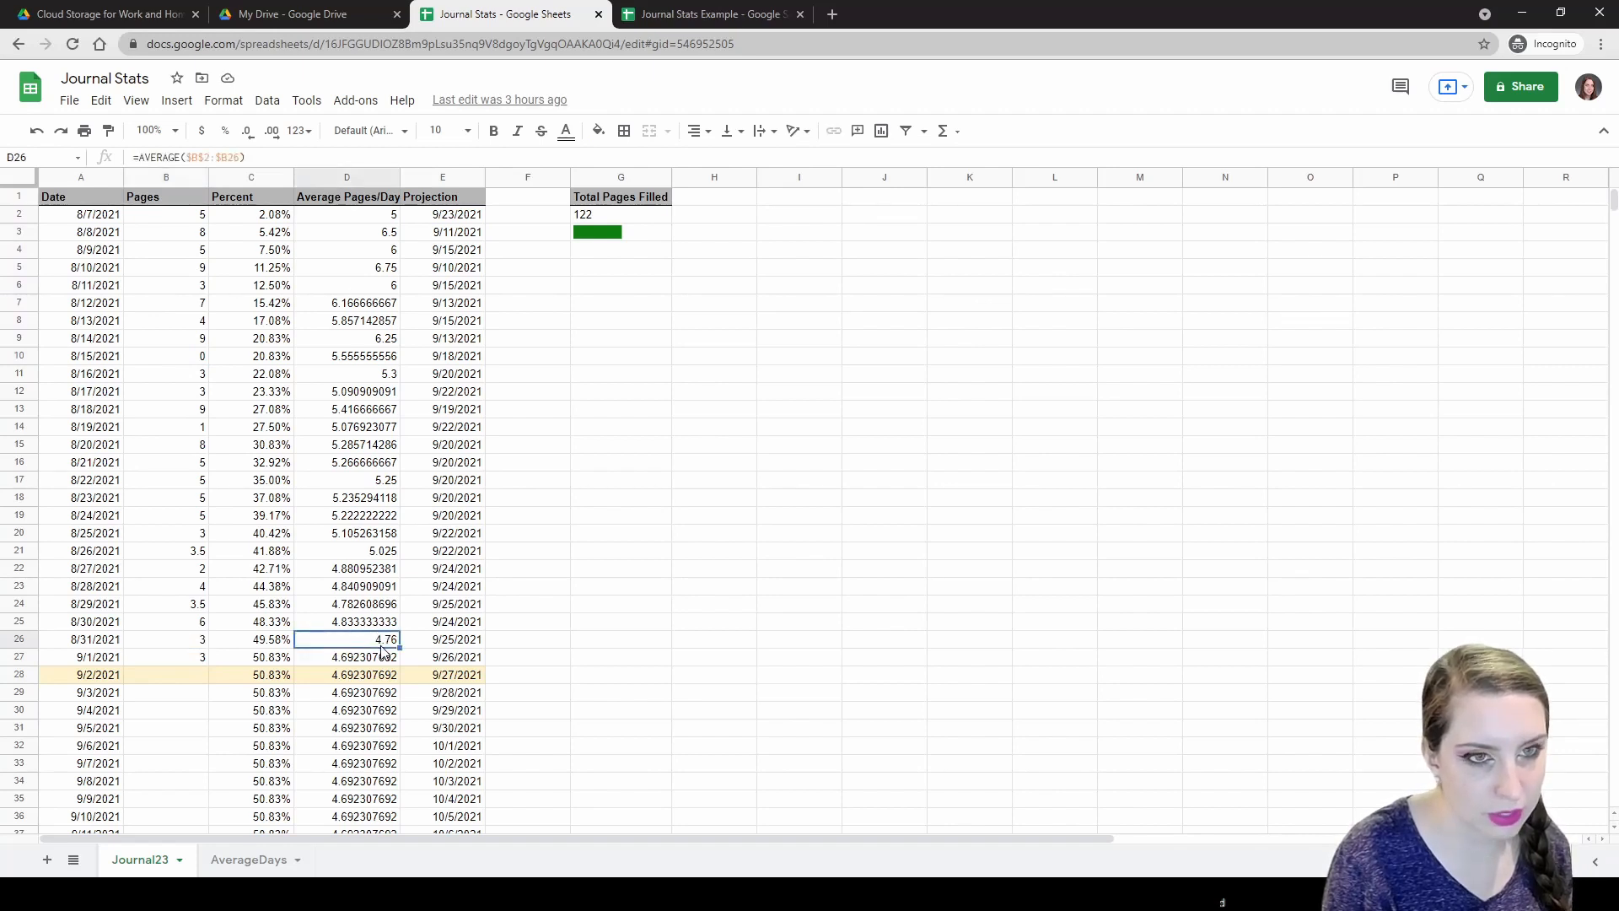
{"action": "left_click", "coordinate": [460, 642]}
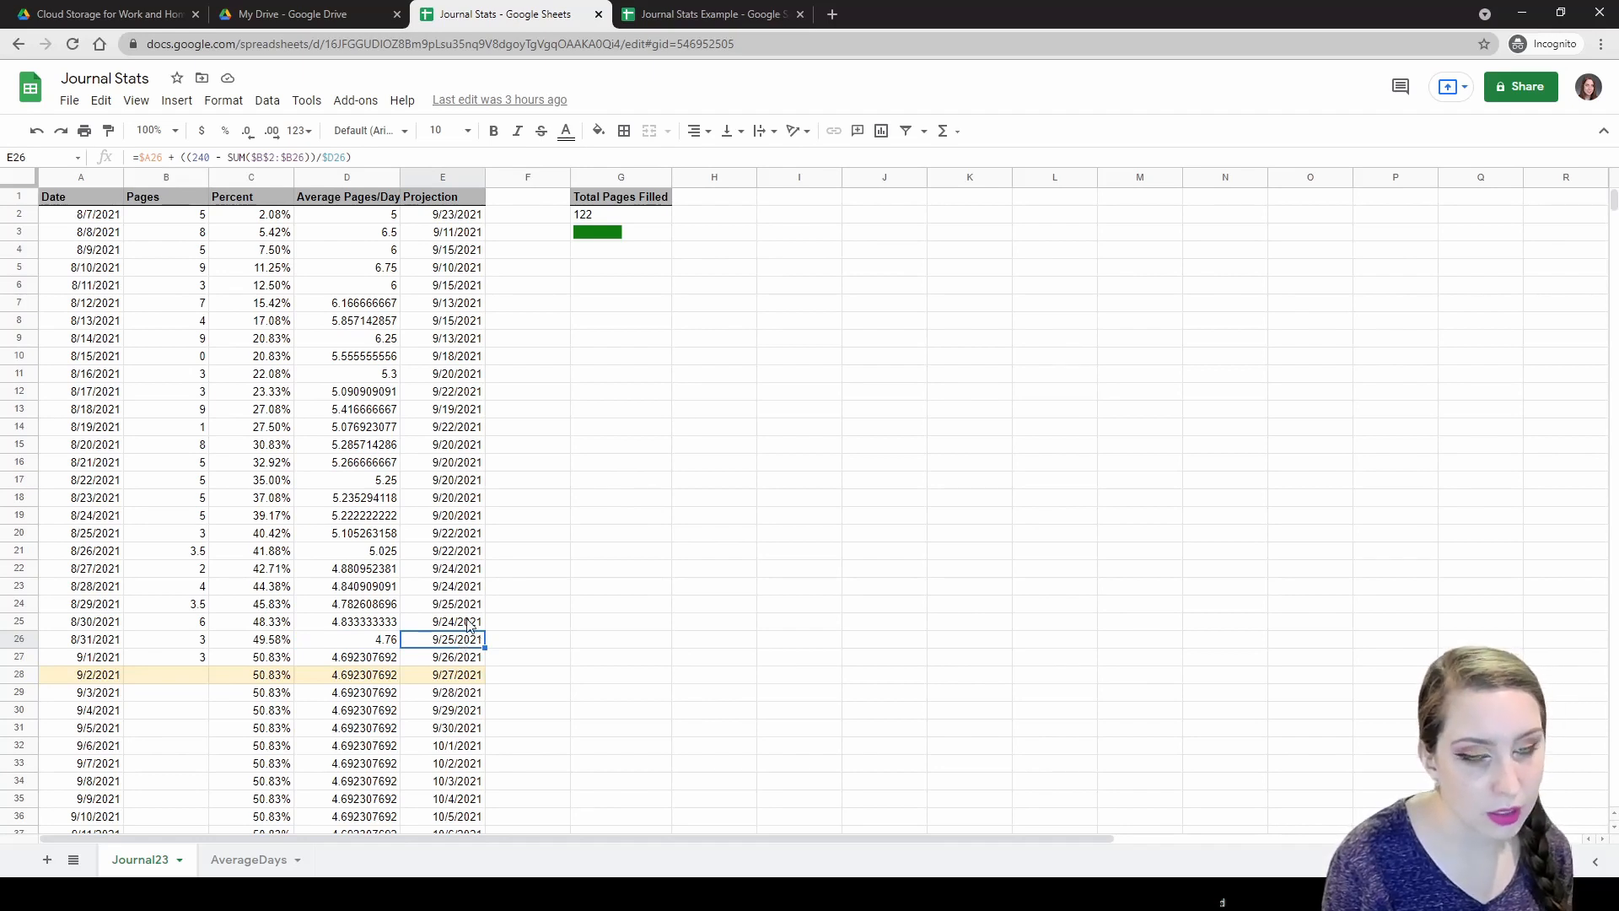
{"action": "left_click", "coordinate": [602, 216]}
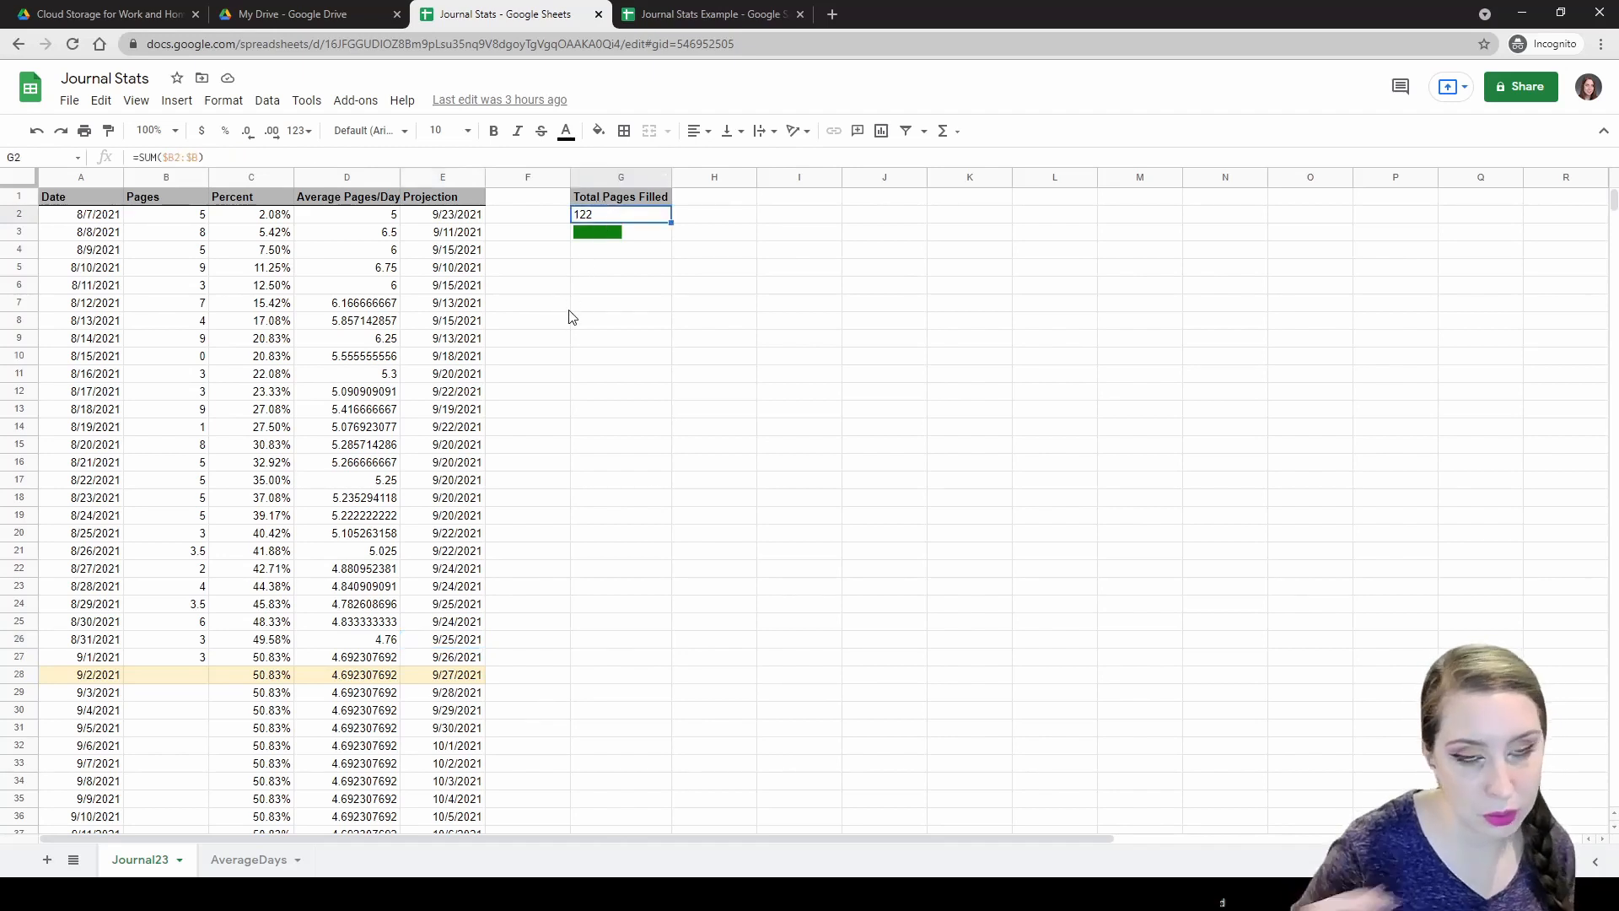
{"action": "left_click", "coordinate": [623, 242]}
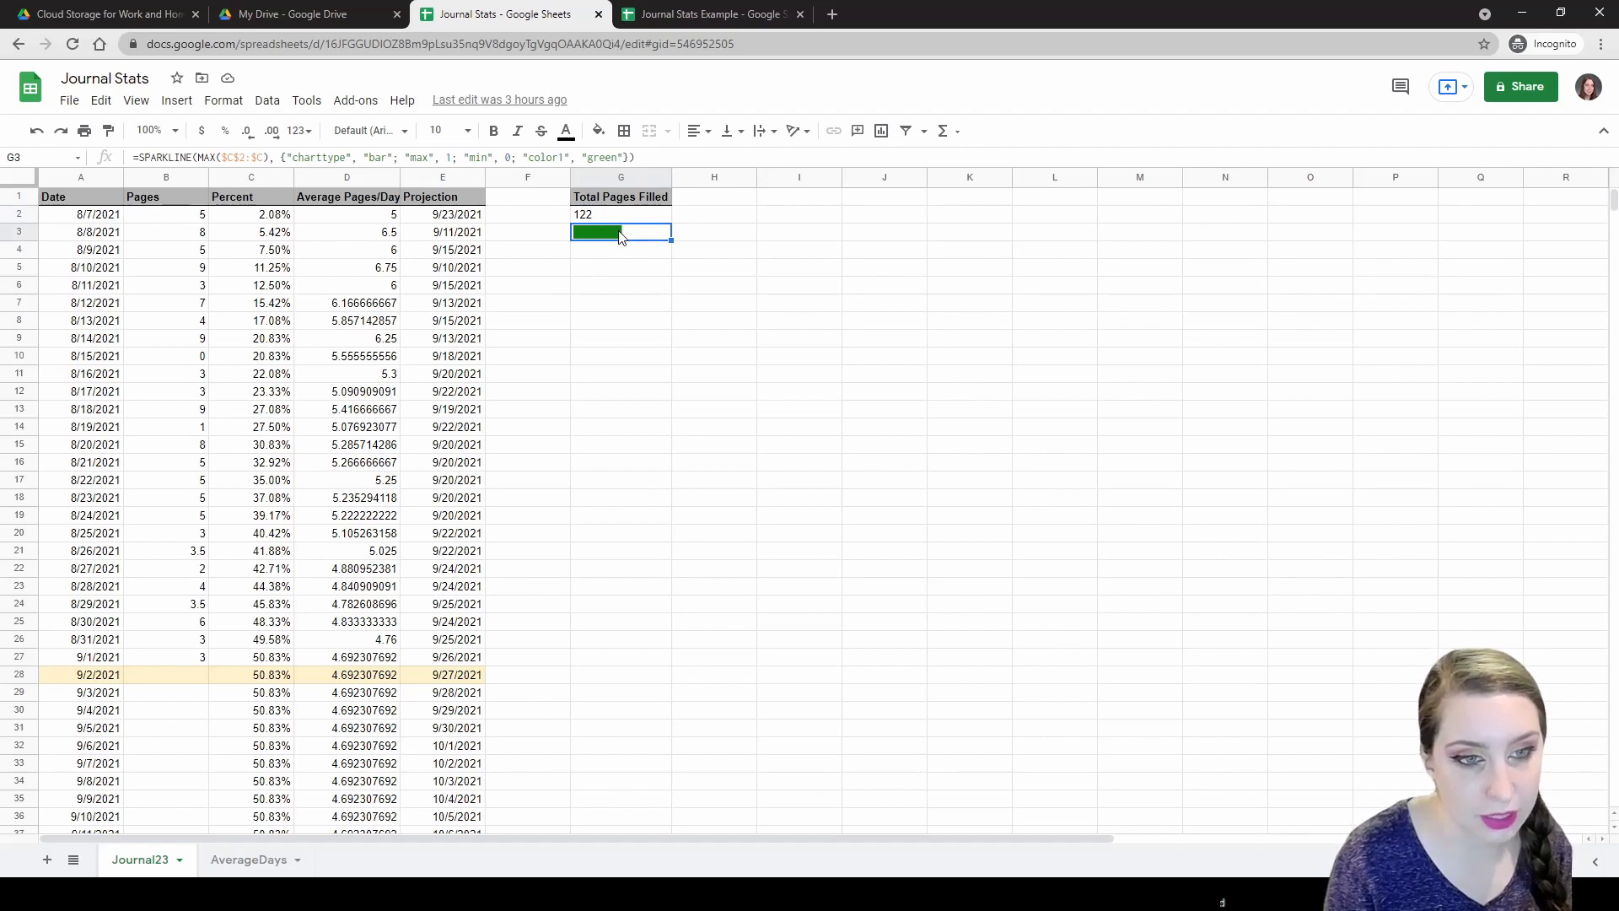
{"action": "left_click", "coordinate": [271, 681]}
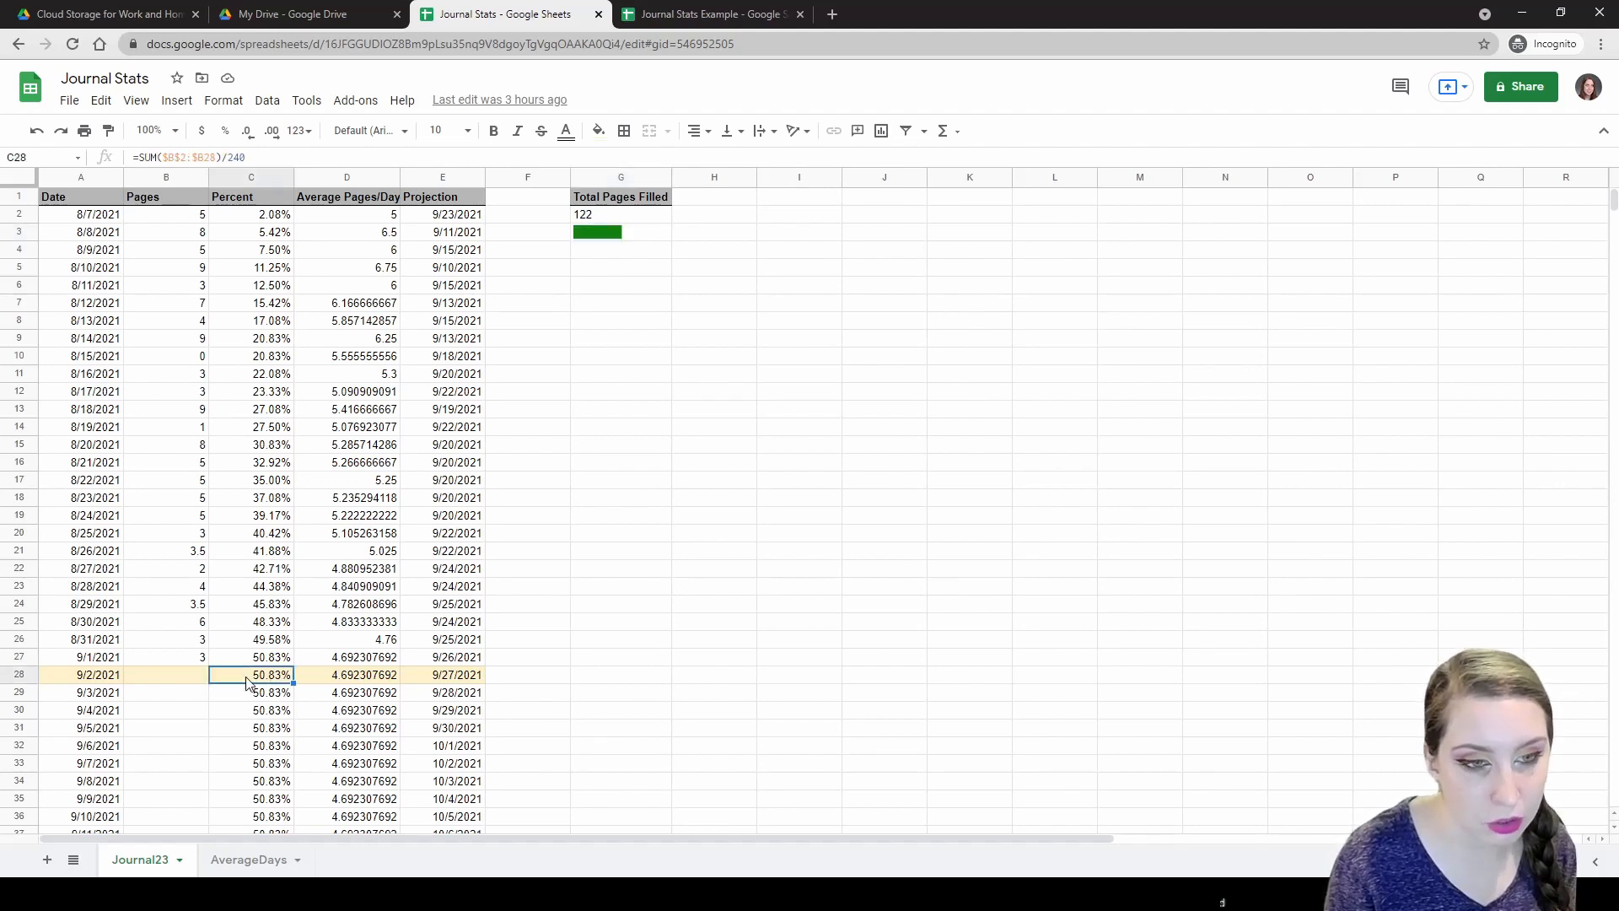
{"action": "left_click", "coordinate": [253, 662]}
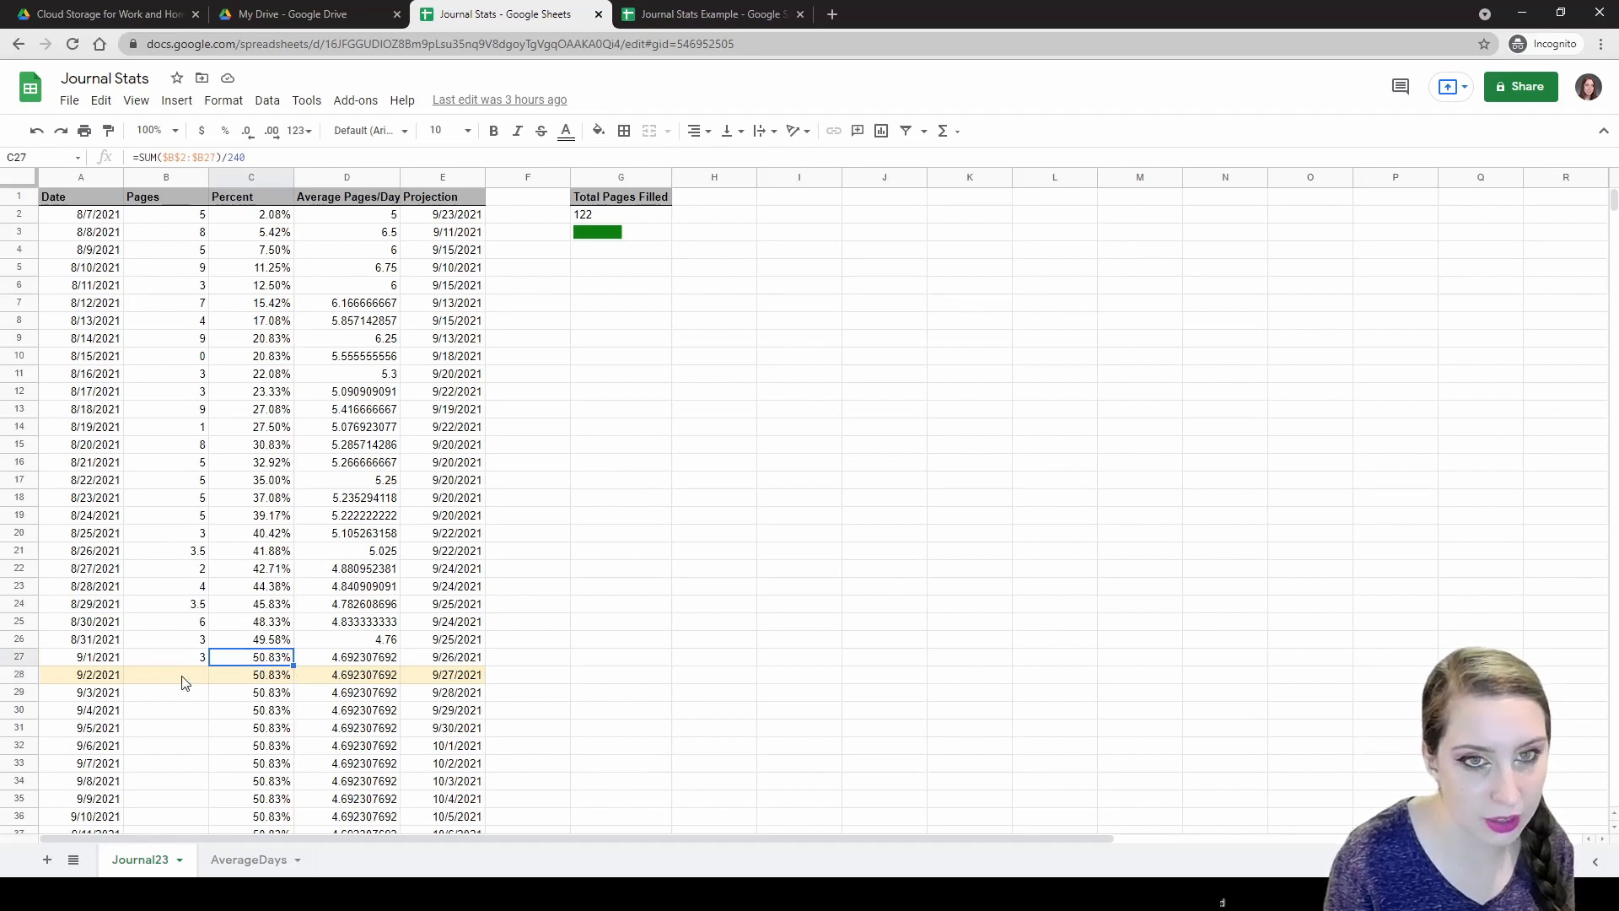
{"action": "left_click", "coordinate": [114, 678]}
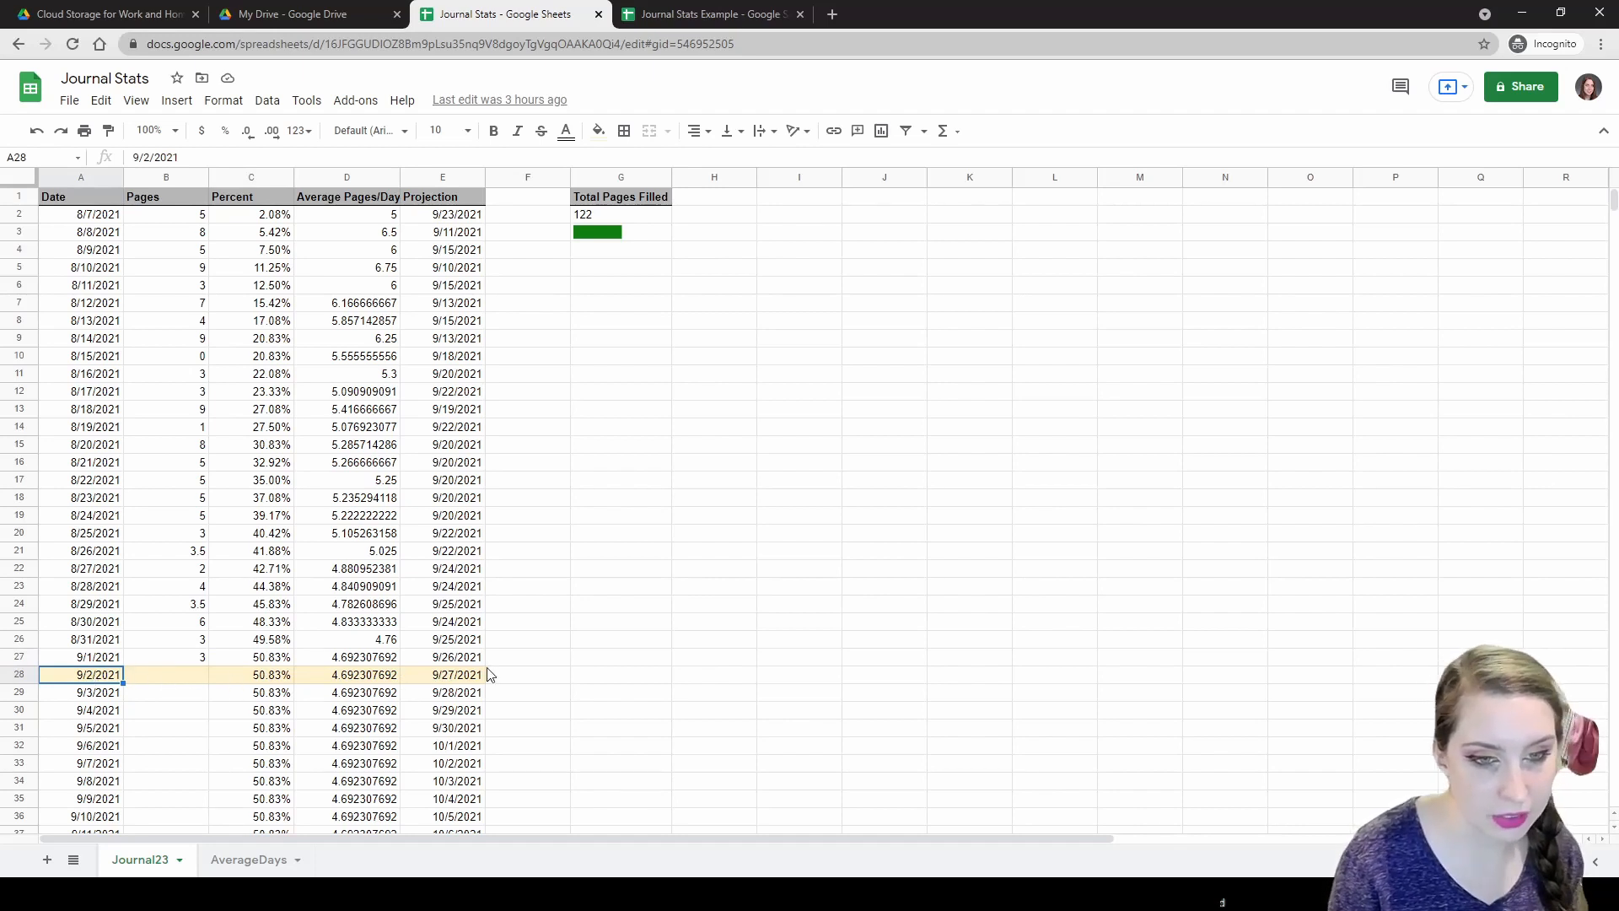
{"action": "left_click", "coordinate": [153, 677]}
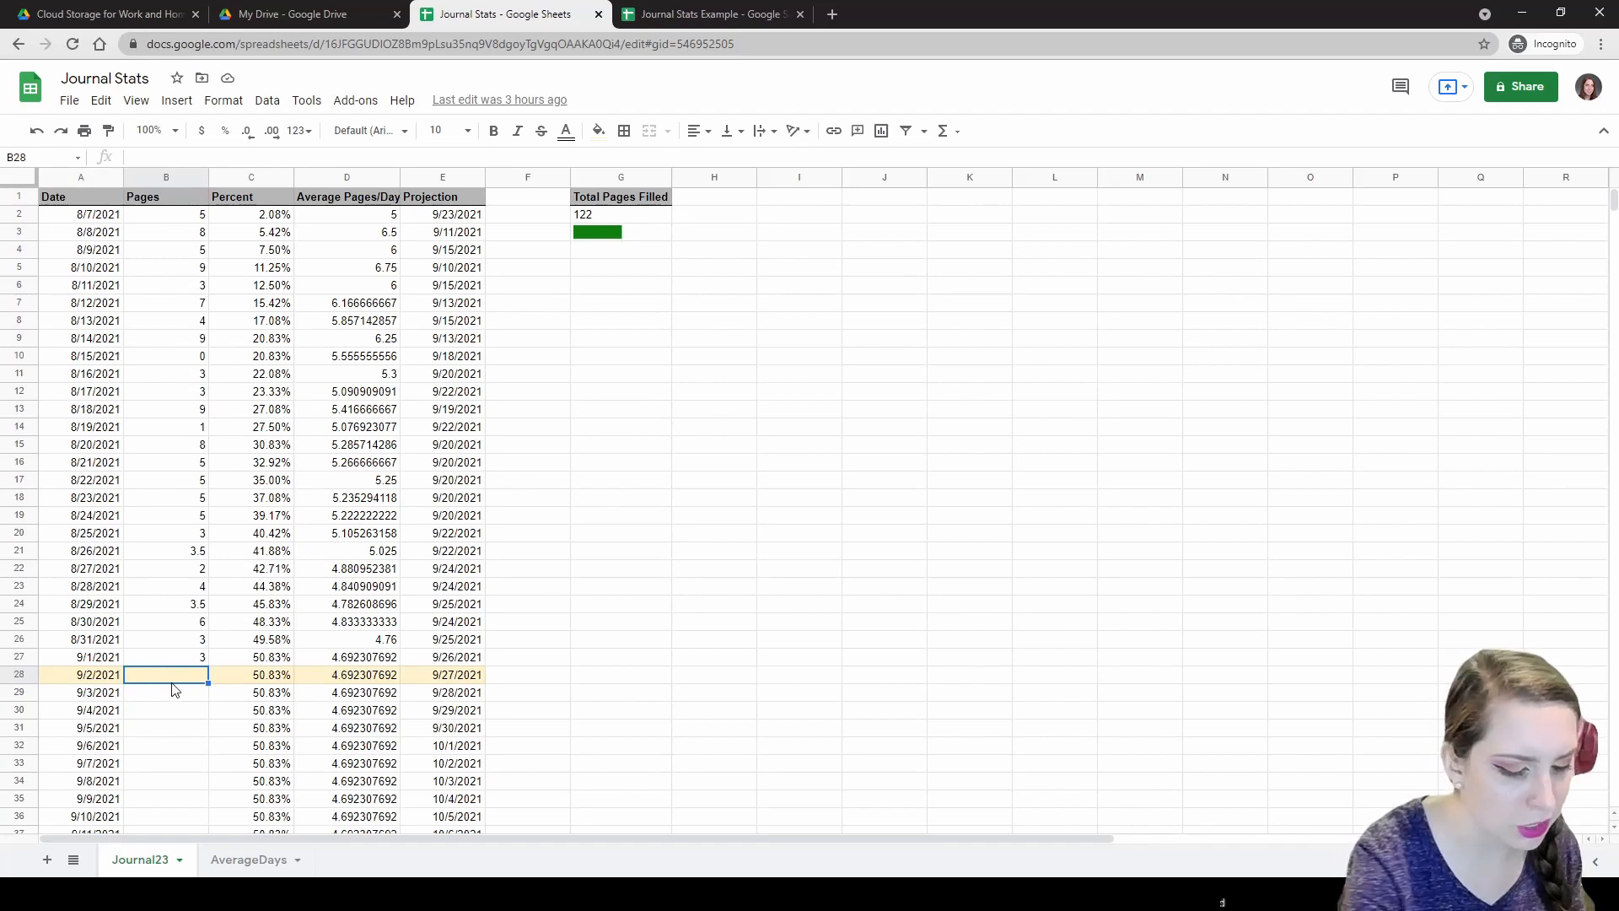
Test 10 pages for 9/2/2021 in B28, clear it, and return to Journal Stats Example.
{"action": "type", "text": "10"}
{"action": "key", "text": "Return"}
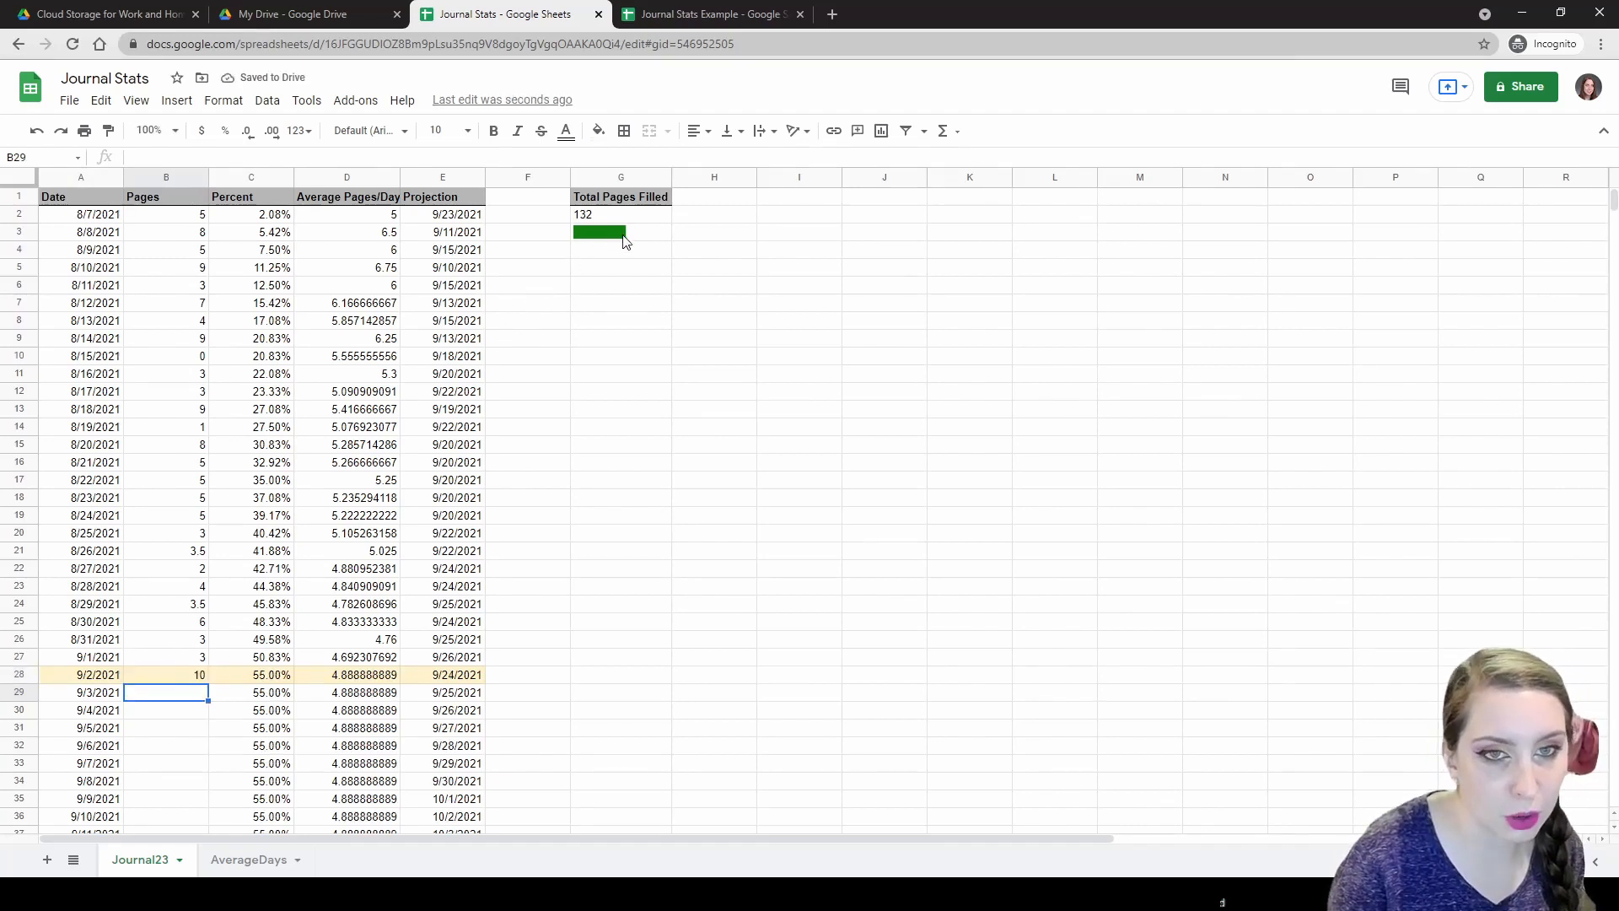
{"action": "left_click", "coordinate": [183, 678]}
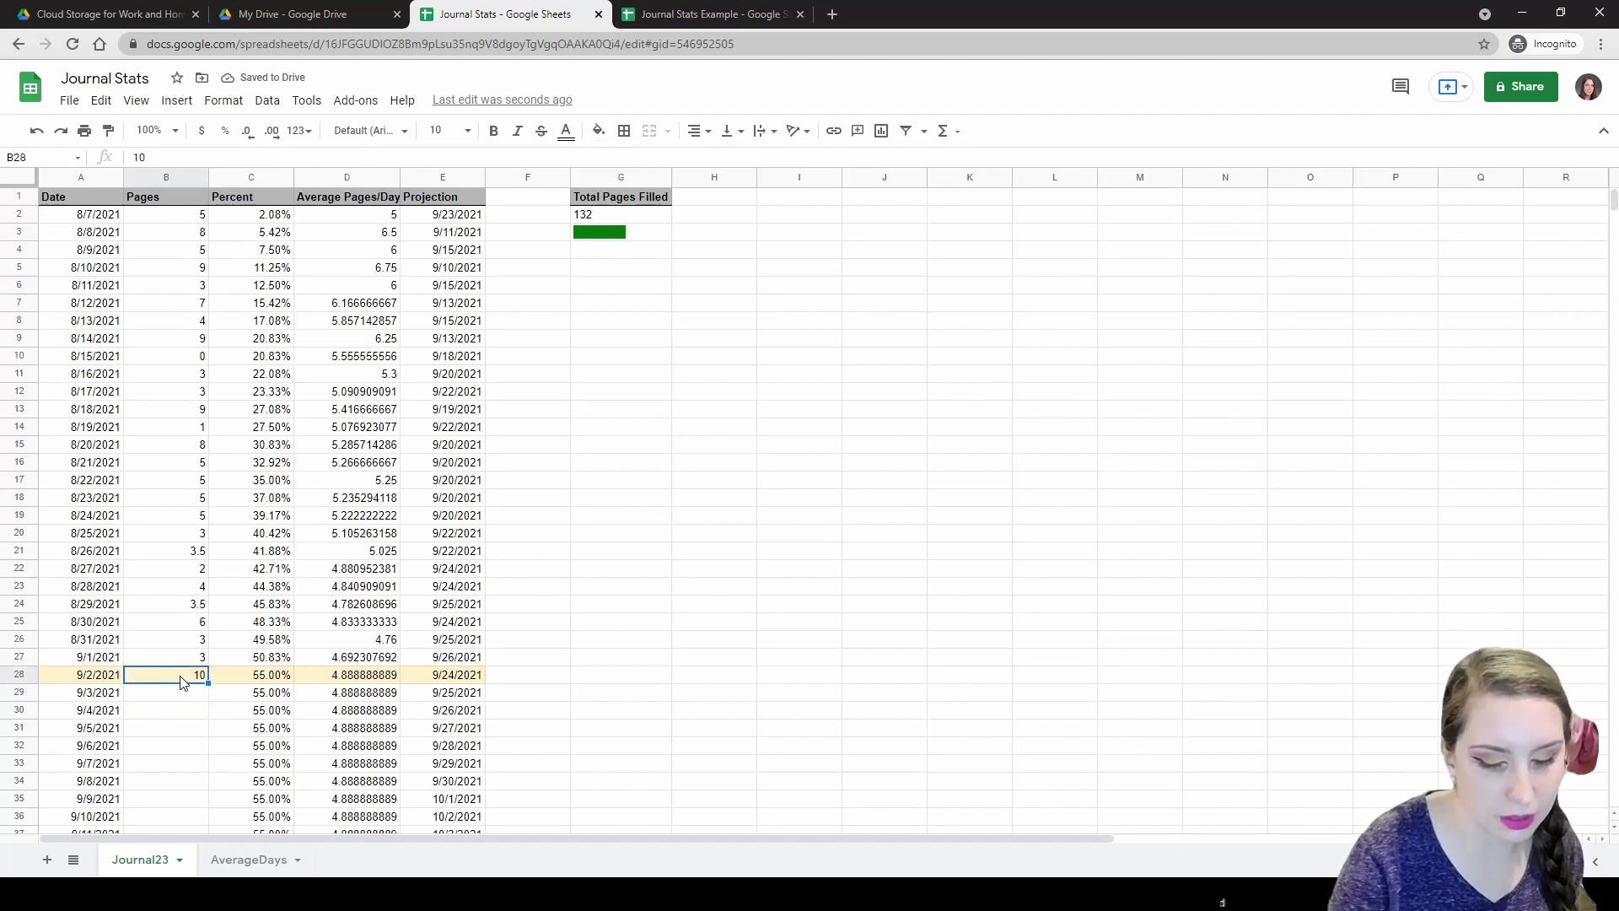
{"action": "key", "text": "Delete"}
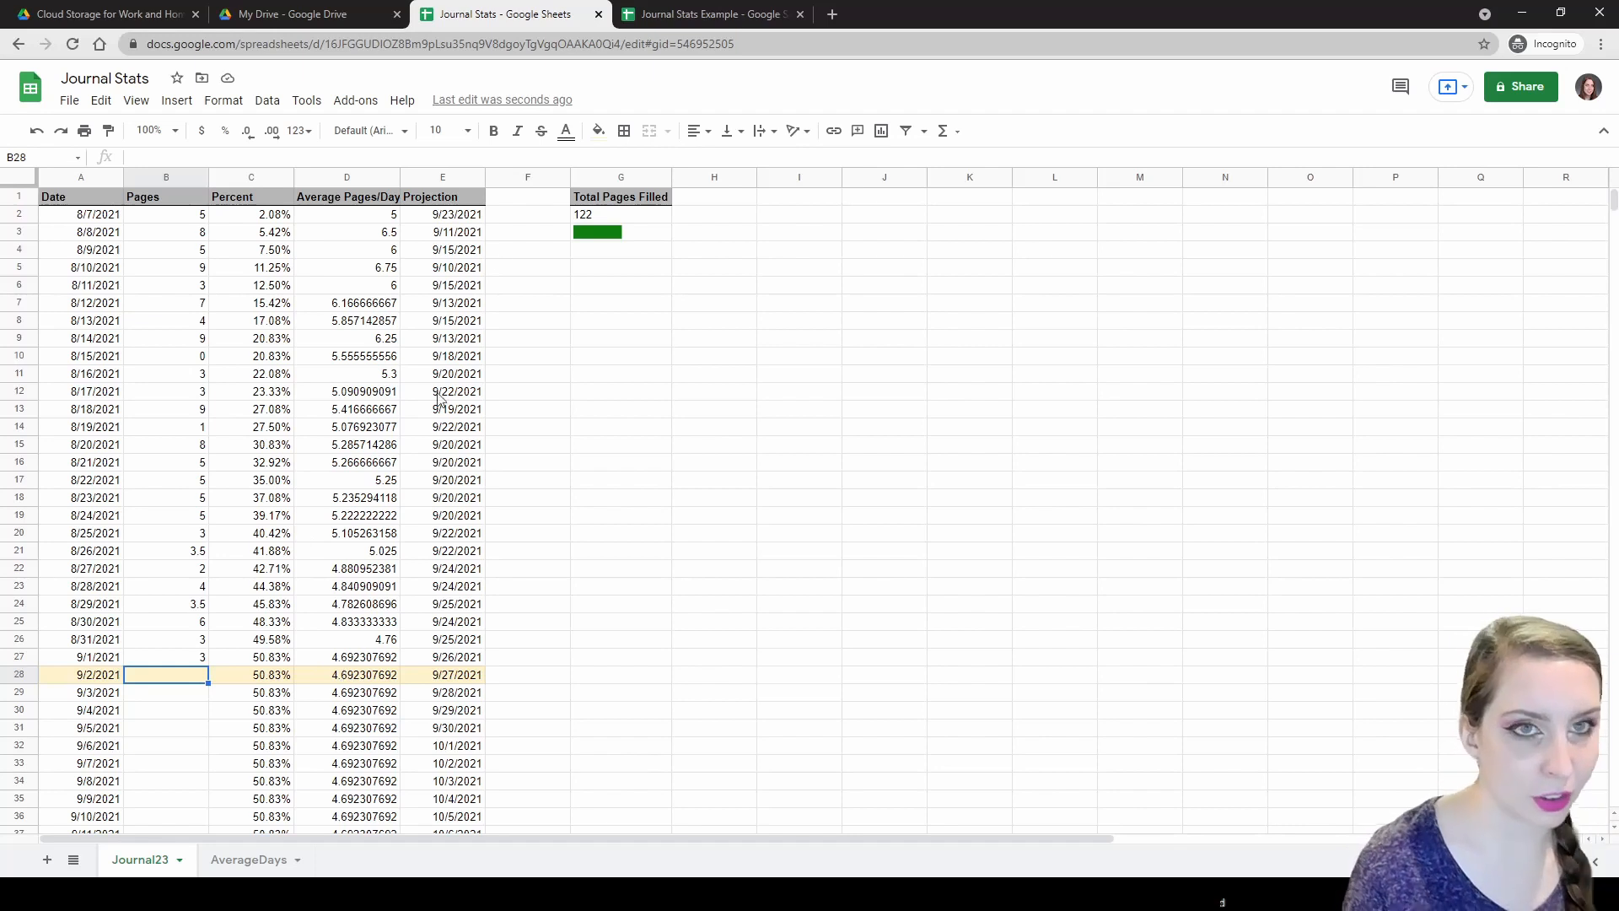
{"action": "left_click", "coordinate": [645, 12]}
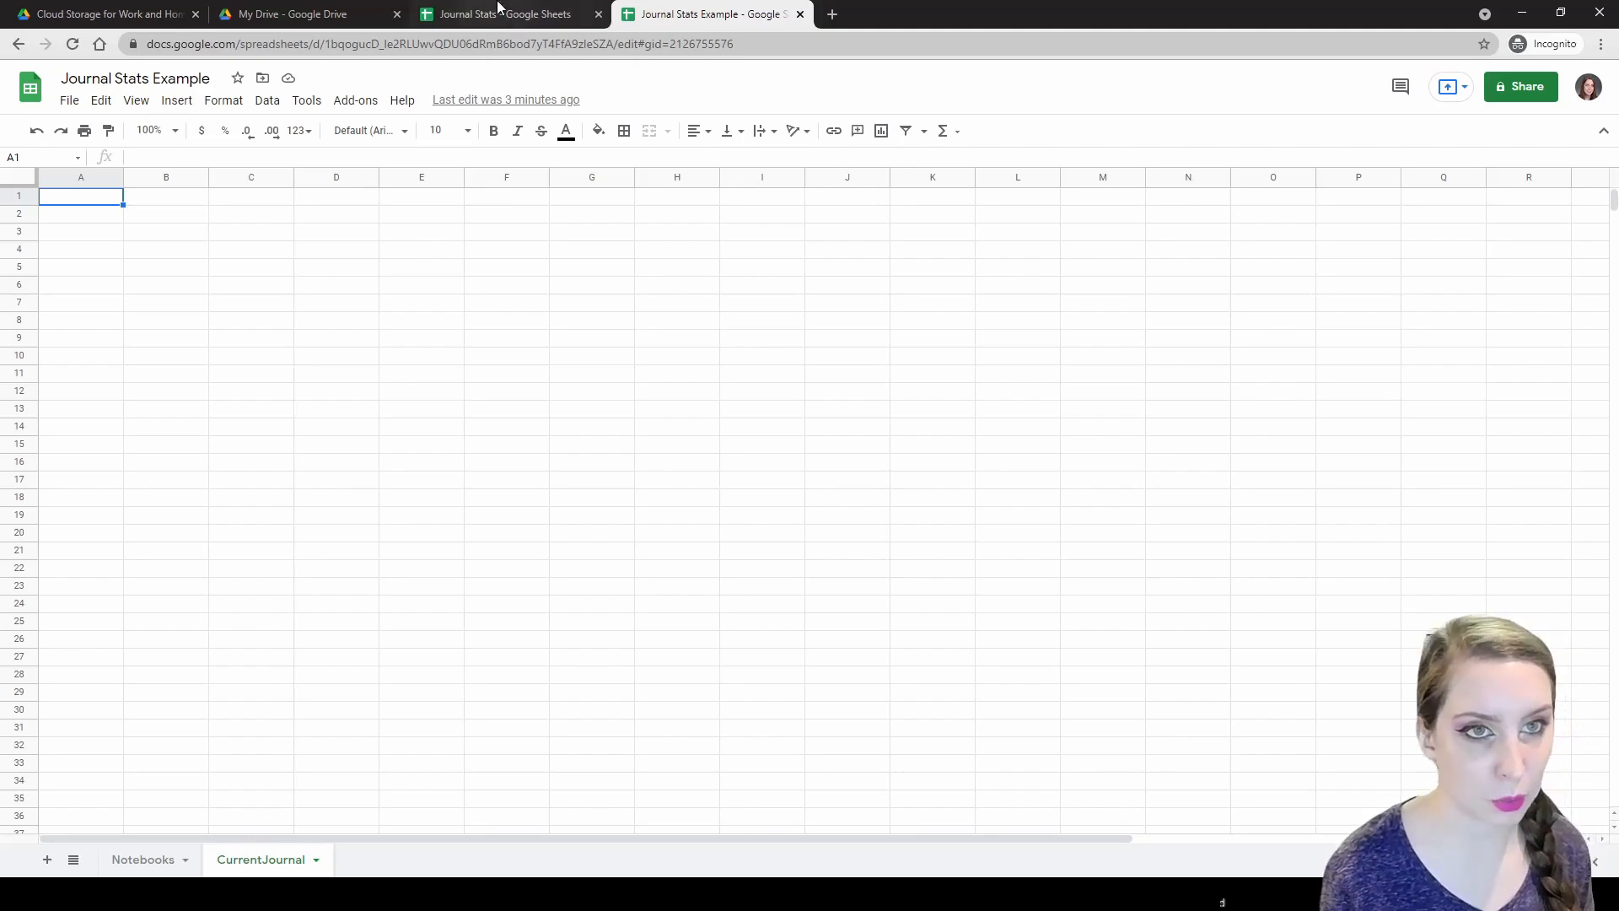
Enter the headers Date, Pages and Percent in A1:C1 of CurrentJournal.
{"action": "left_click", "coordinate": [489, 12]}
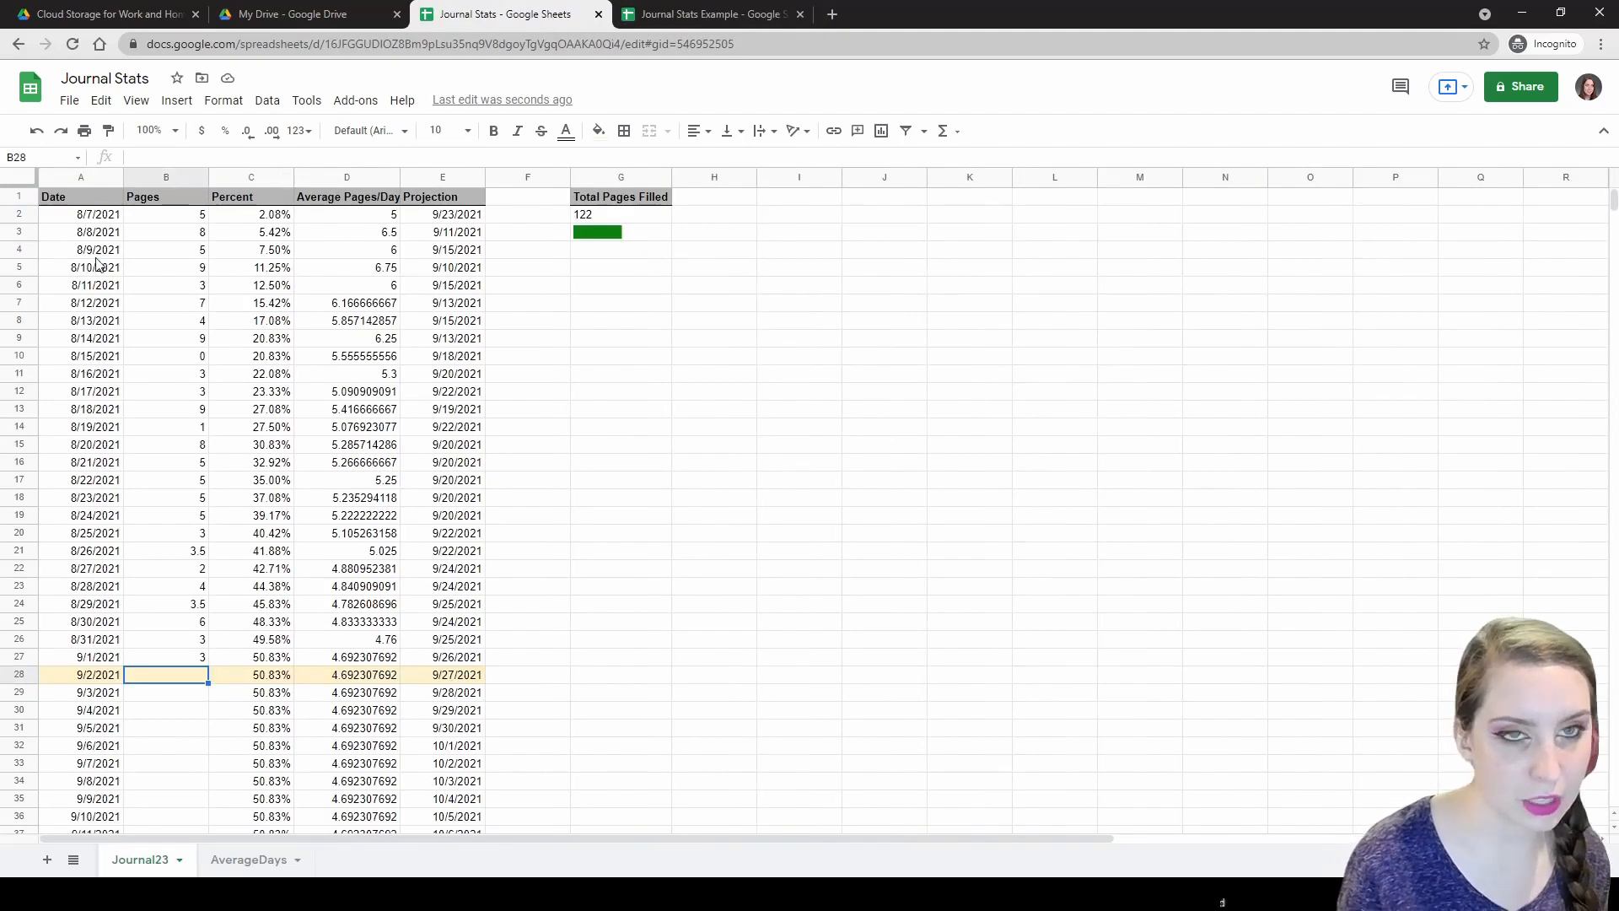
{"action": "left_click", "coordinate": [717, 12]}
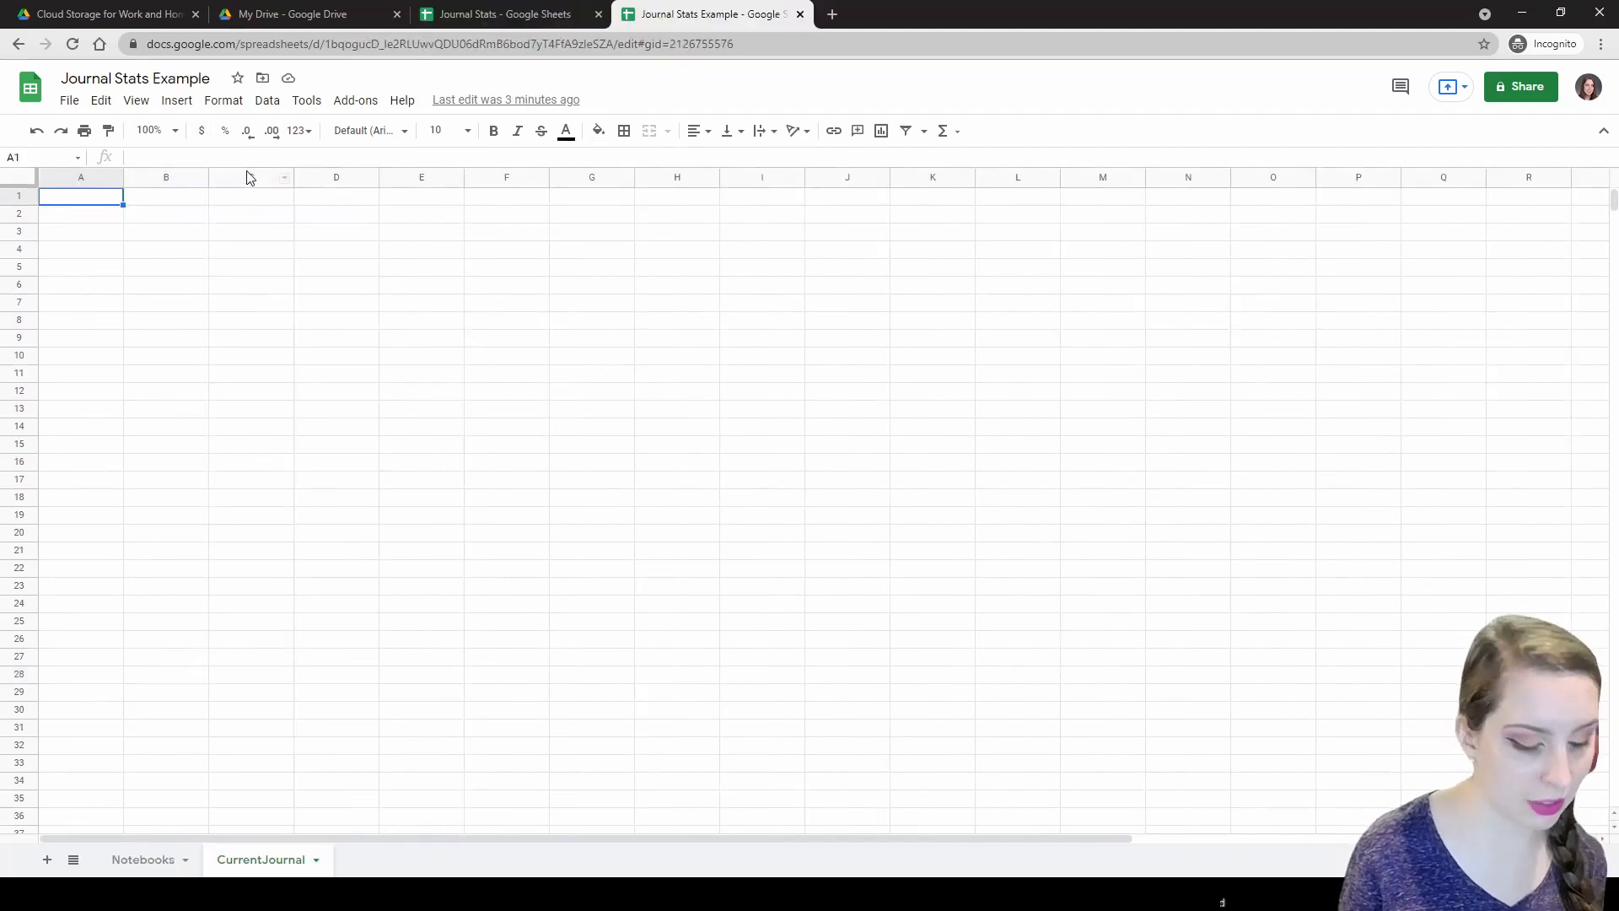
{"action": "type", "text": "Date"}
{"action": "key", "text": "Tab"}
{"action": "type", "text": "Page"}
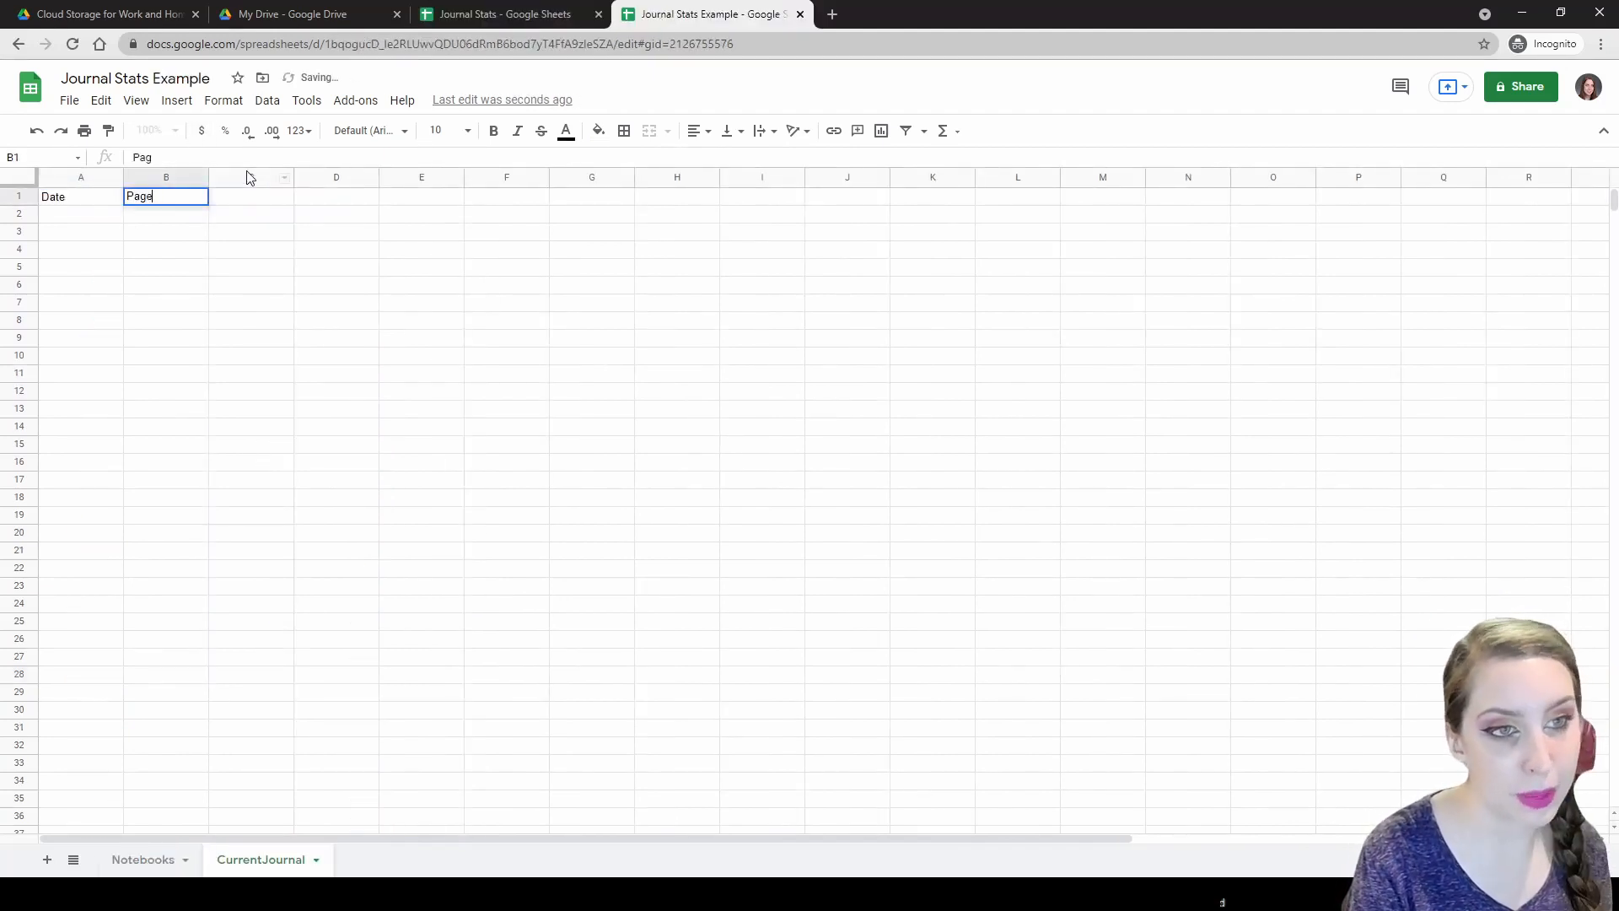
{"action": "type", "text": "s"}
{"action": "key", "text": "Tab"}
{"action": "type", "text": "Per"}
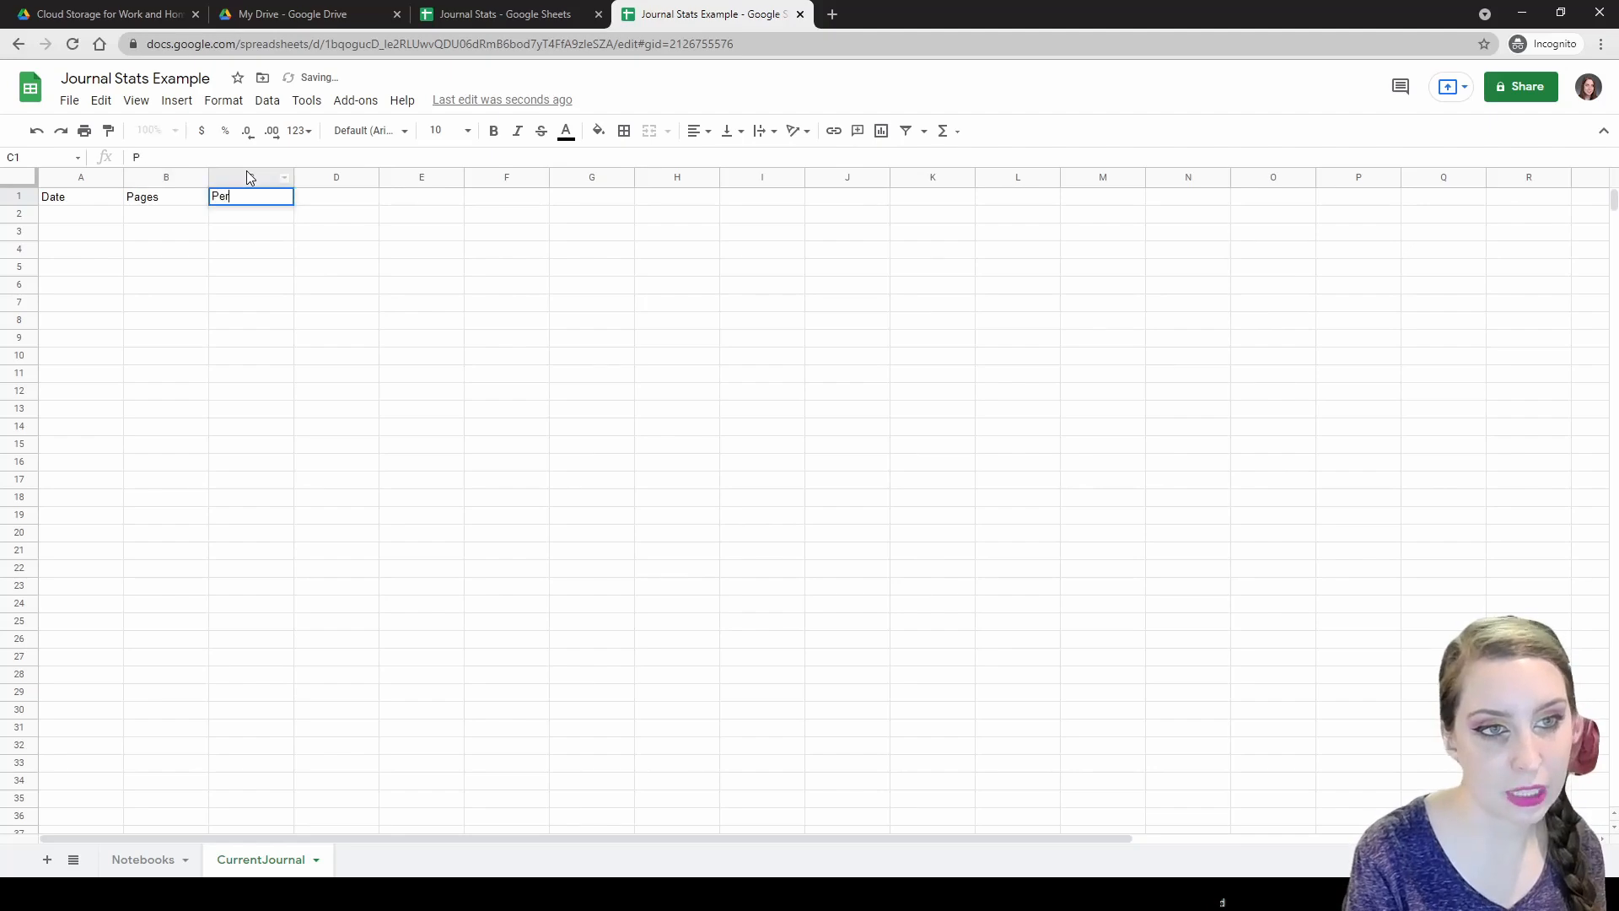
{"action": "type", "text": "cent"}
{"action": "key", "text": "Tab"}
Add the headers Average Pages/Day in D1 and Projection in E1.
{"action": "type", "text": "Projected"}
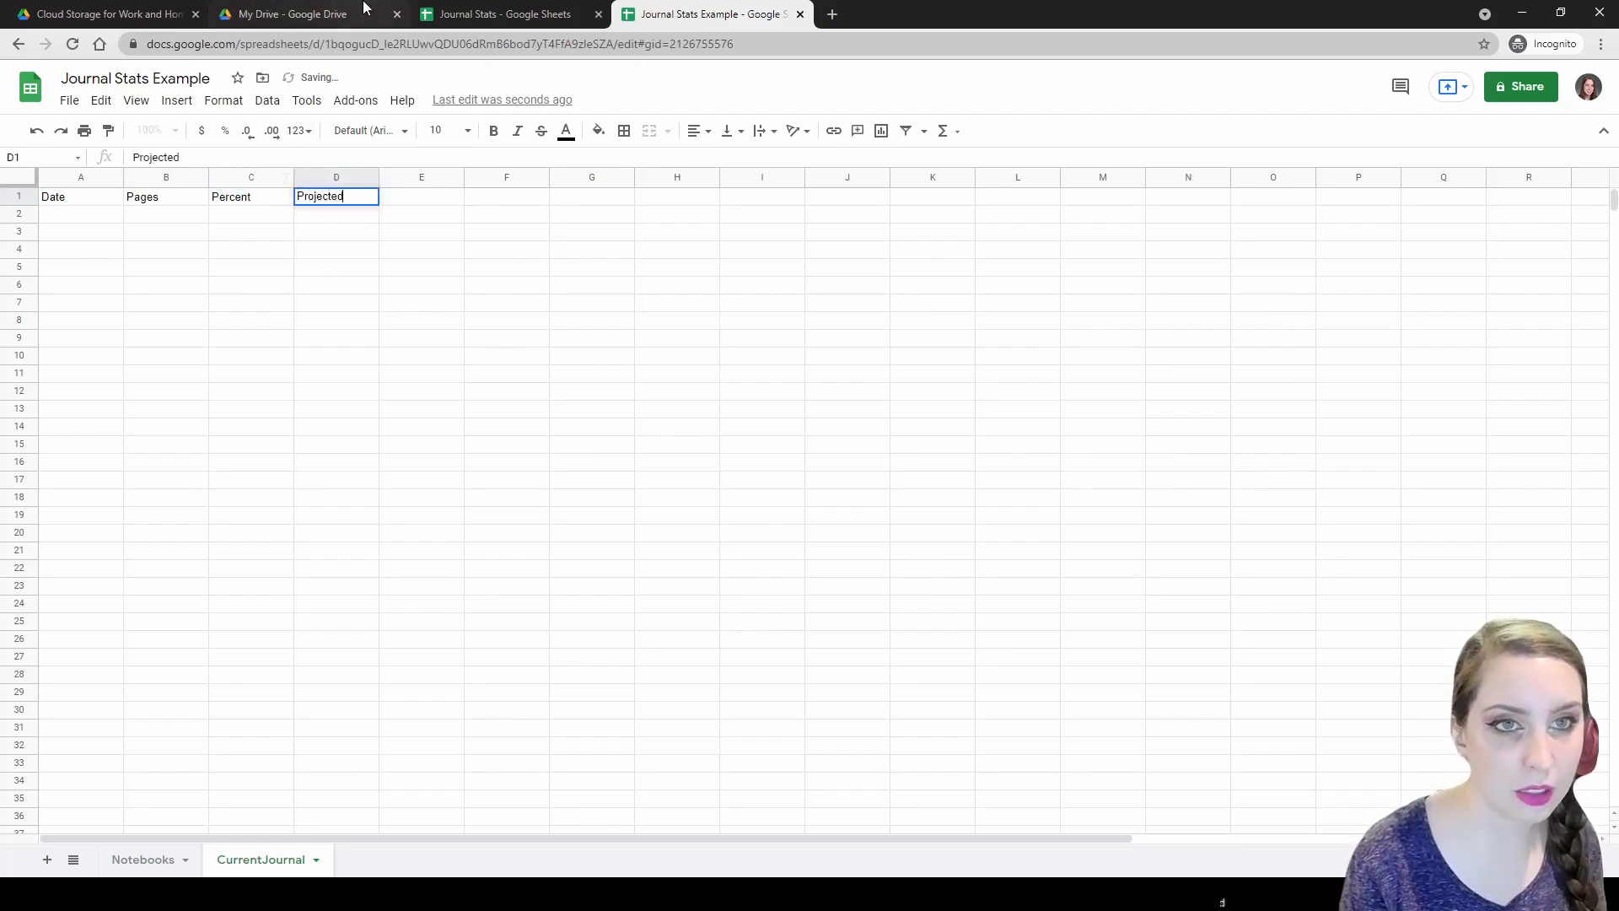
{"action": "left_click", "coordinate": [506, 14]}
{"action": "left_click", "coordinate": [692, 13]}
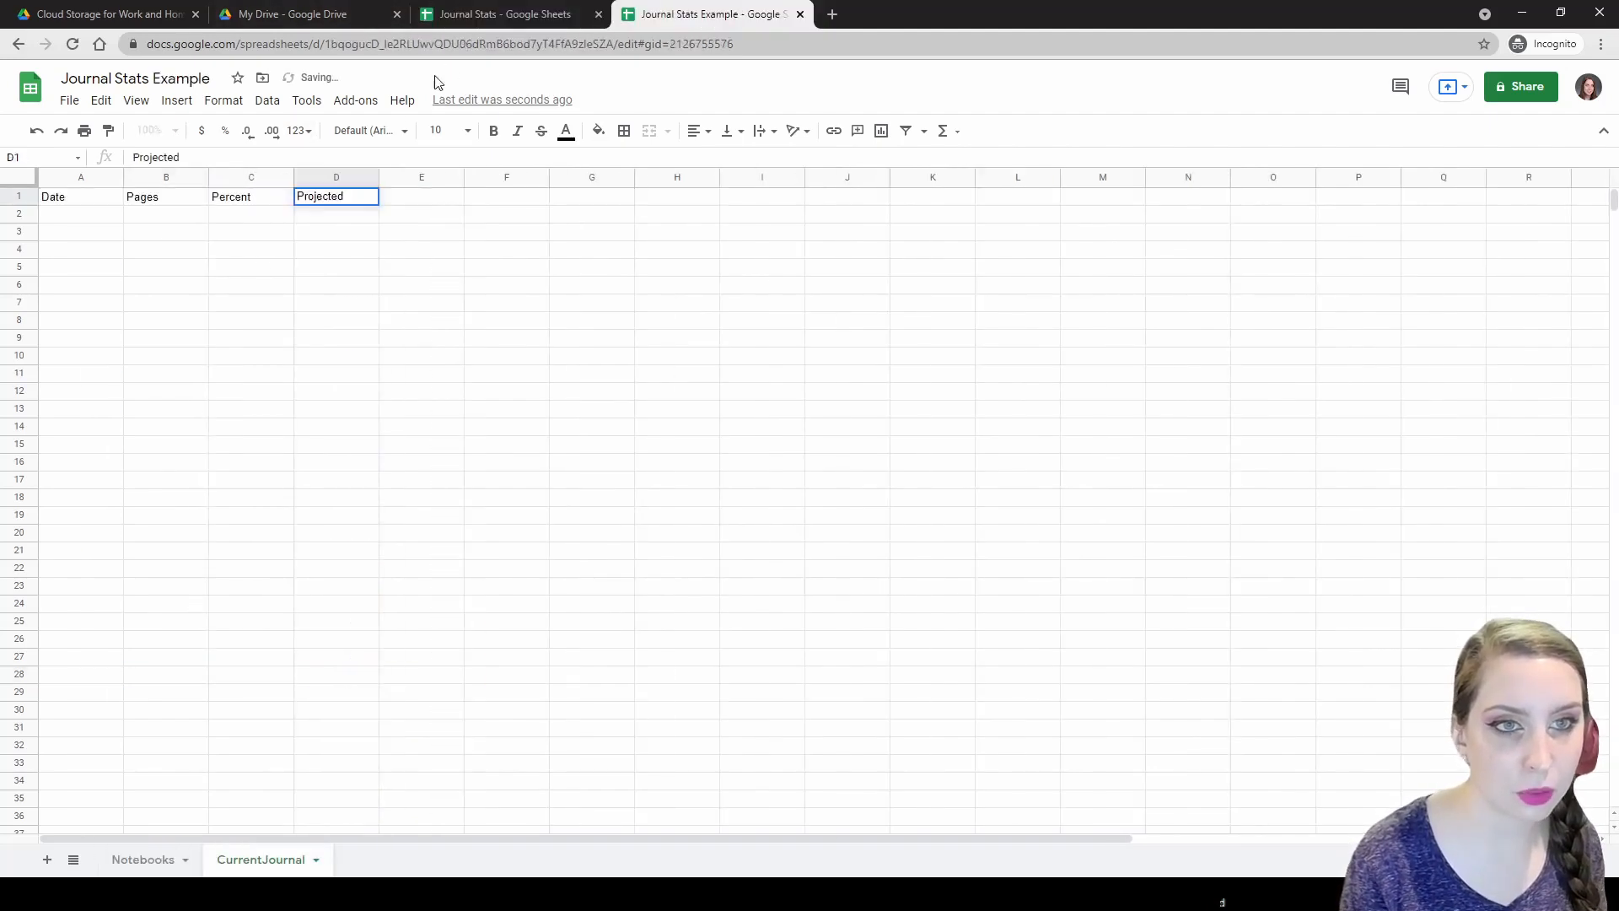
{"action": "key", "text": "BackSpace"}
{"action": "key", "text": "BackSpace"}
{"action": "key", "text": "BackSpace"}
{"action": "key", "text": "BackSpace"}
{"action": "key", "text": "BackSpace"}
{"action": "key", "text": "BackSpace"}
{"action": "key", "text": "BackSpace"}
{"action": "key", "text": "BackSpace"}
{"action": "type", "text": "Av"}
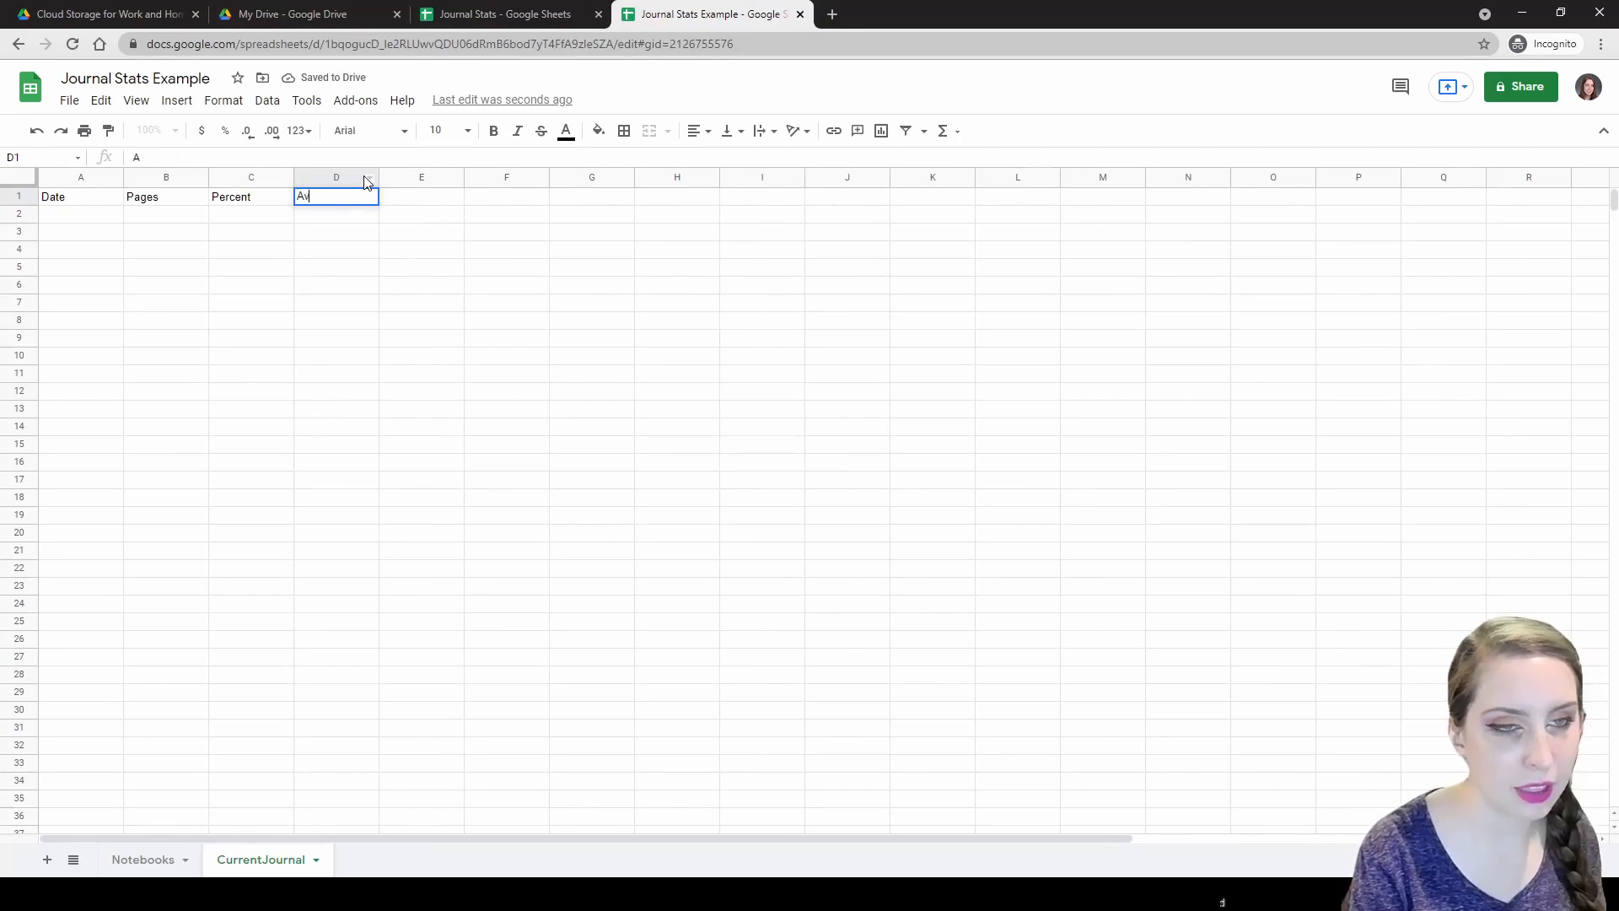
{"action": "type", "text": "erage Pages/Day"}
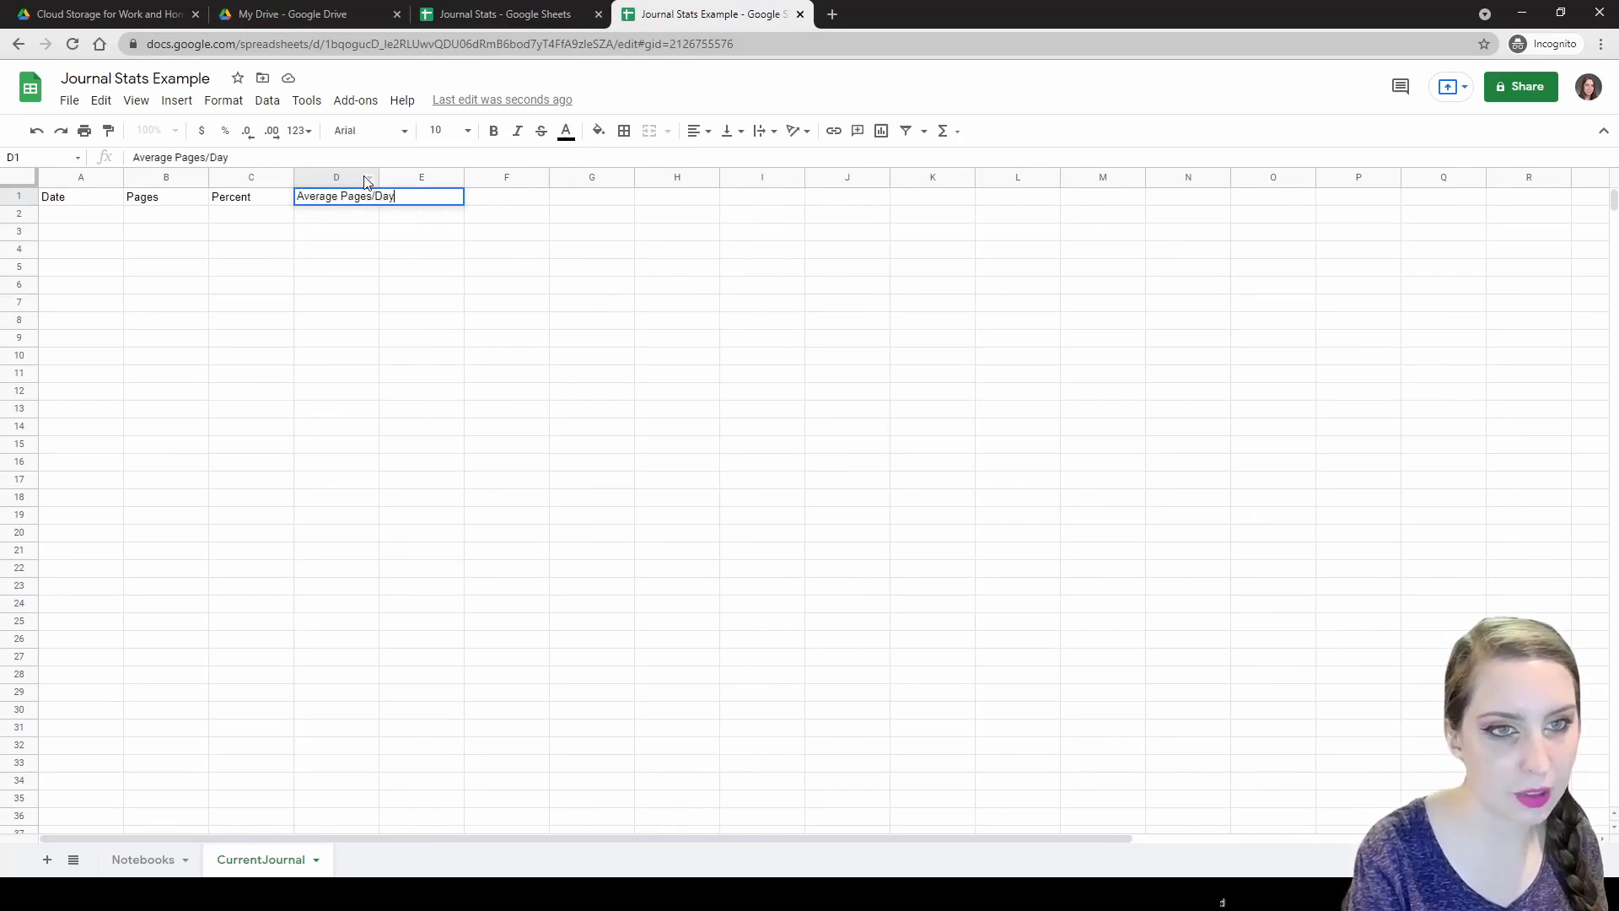
{"action": "key", "text": "Tab"}
{"action": "type", "text": "Projec"}
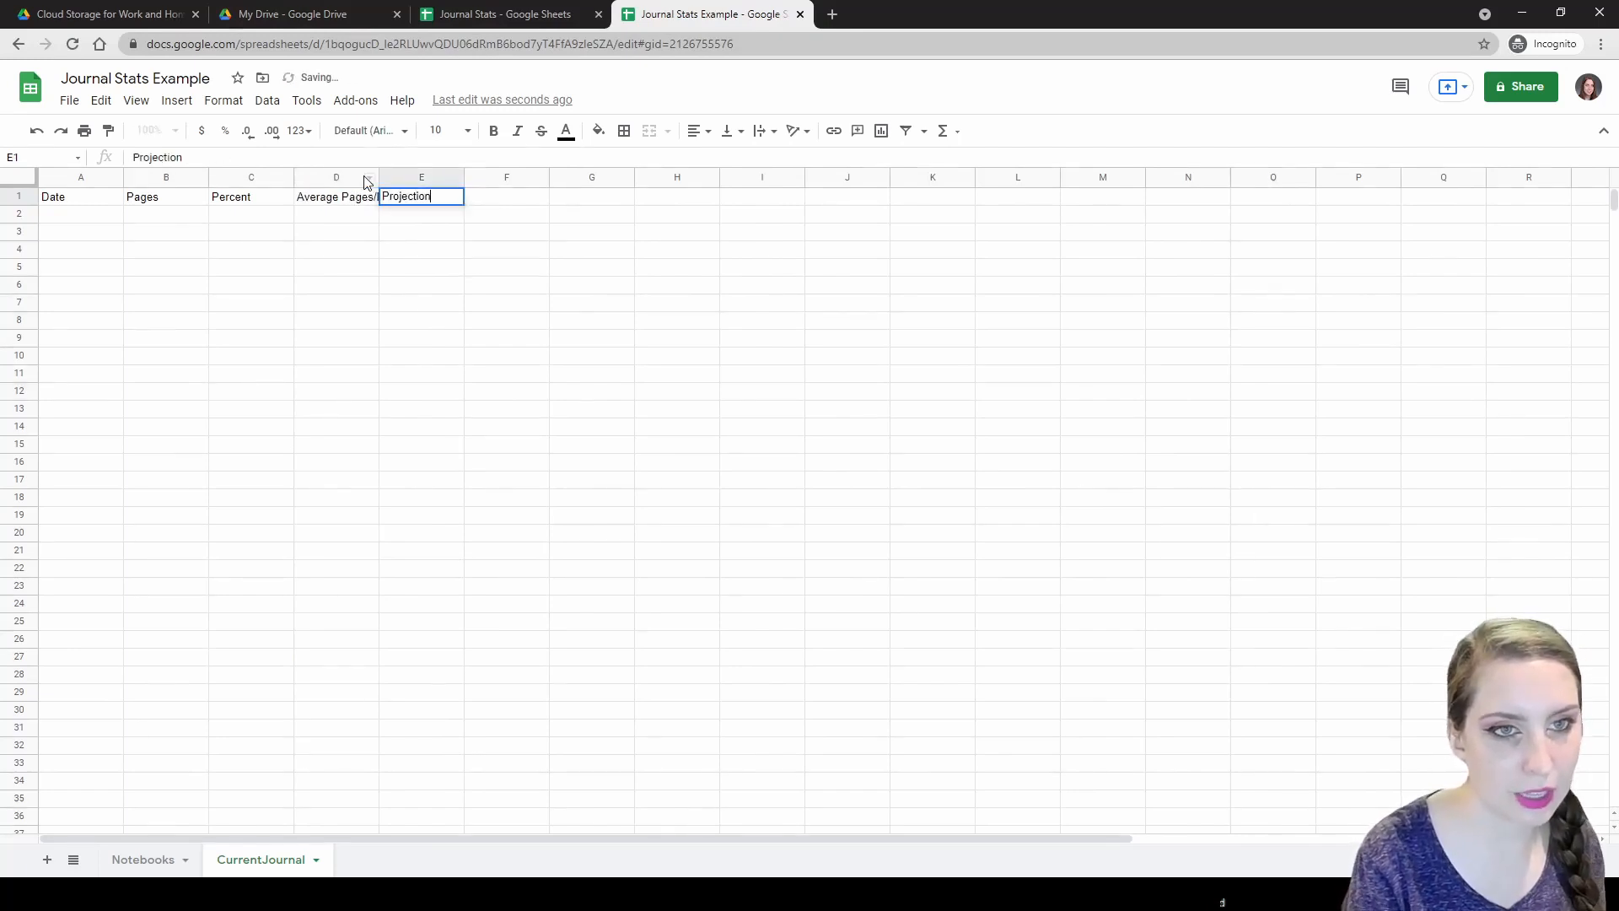
{"action": "key", "text": "Return"}
Autofit column D, put Total Pages Filled in G1, and widen column G.
{"action": "double_click", "coordinate": [377, 178]}
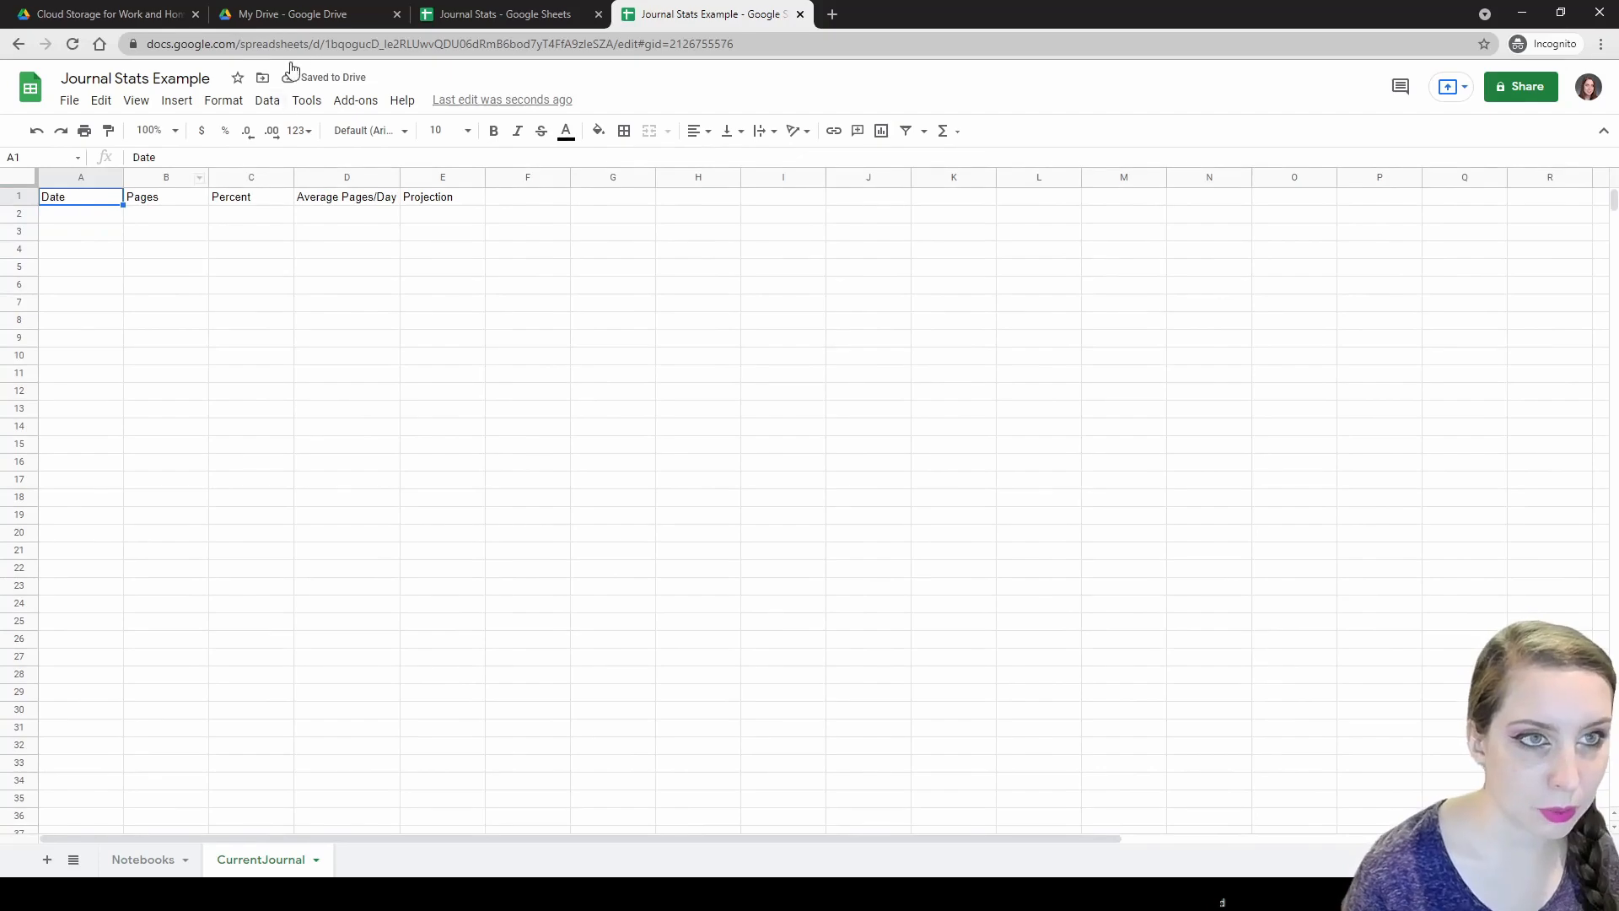
{"action": "left_click", "coordinate": [514, 14]}
{"action": "left_click", "coordinate": [670, 10]}
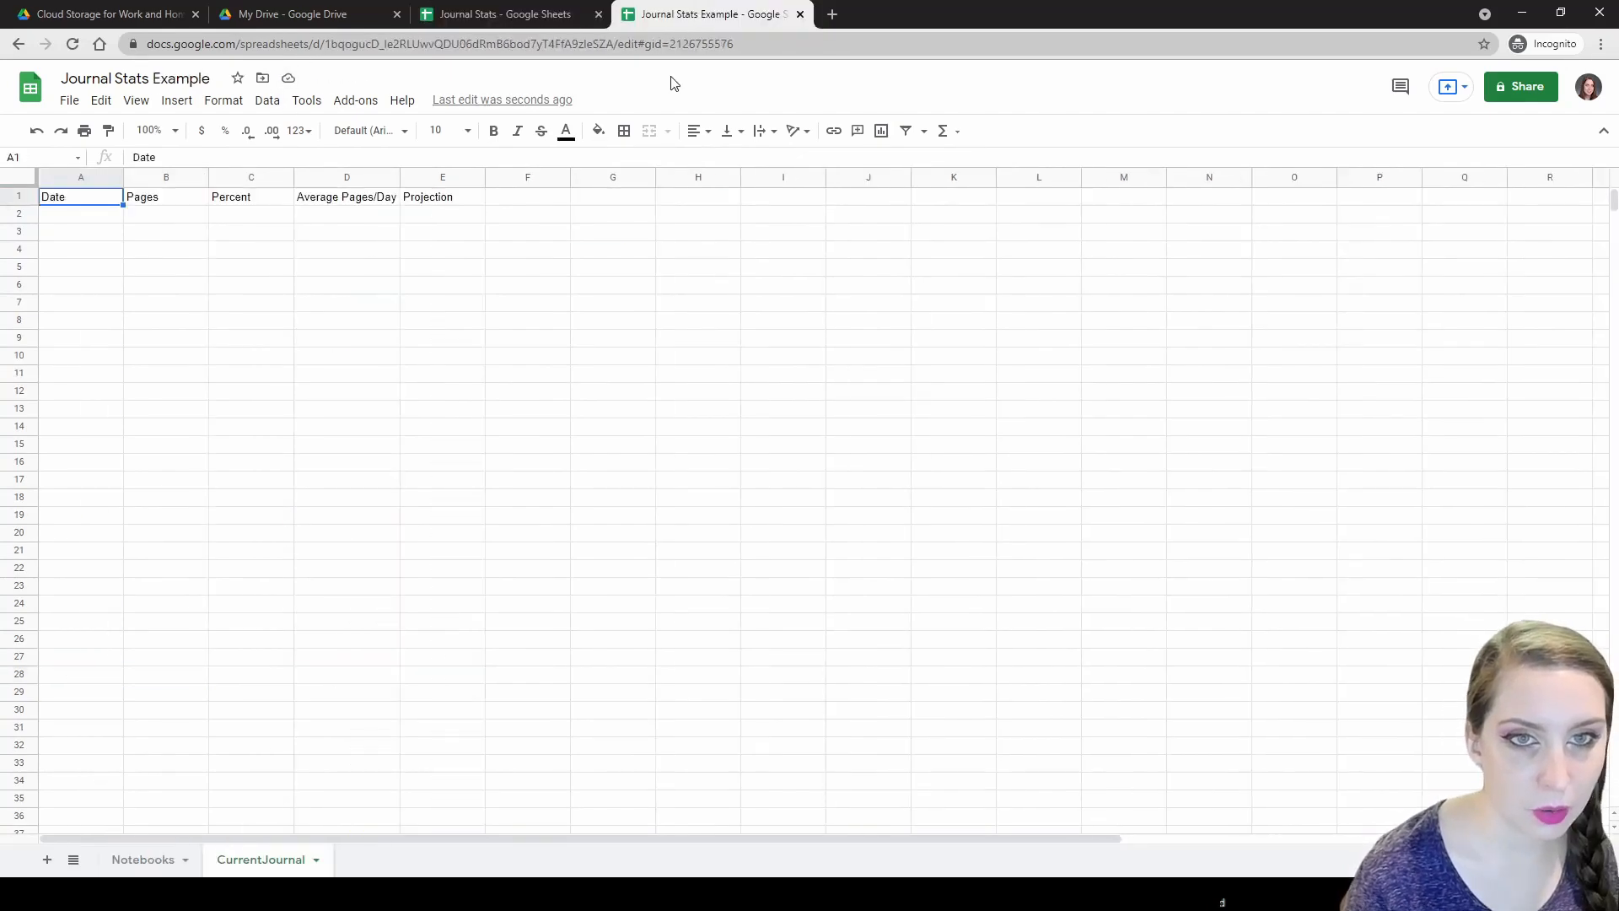
{"action": "left_click", "coordinate": [604, 198]}
{"action": "type", "text": "Total P"}
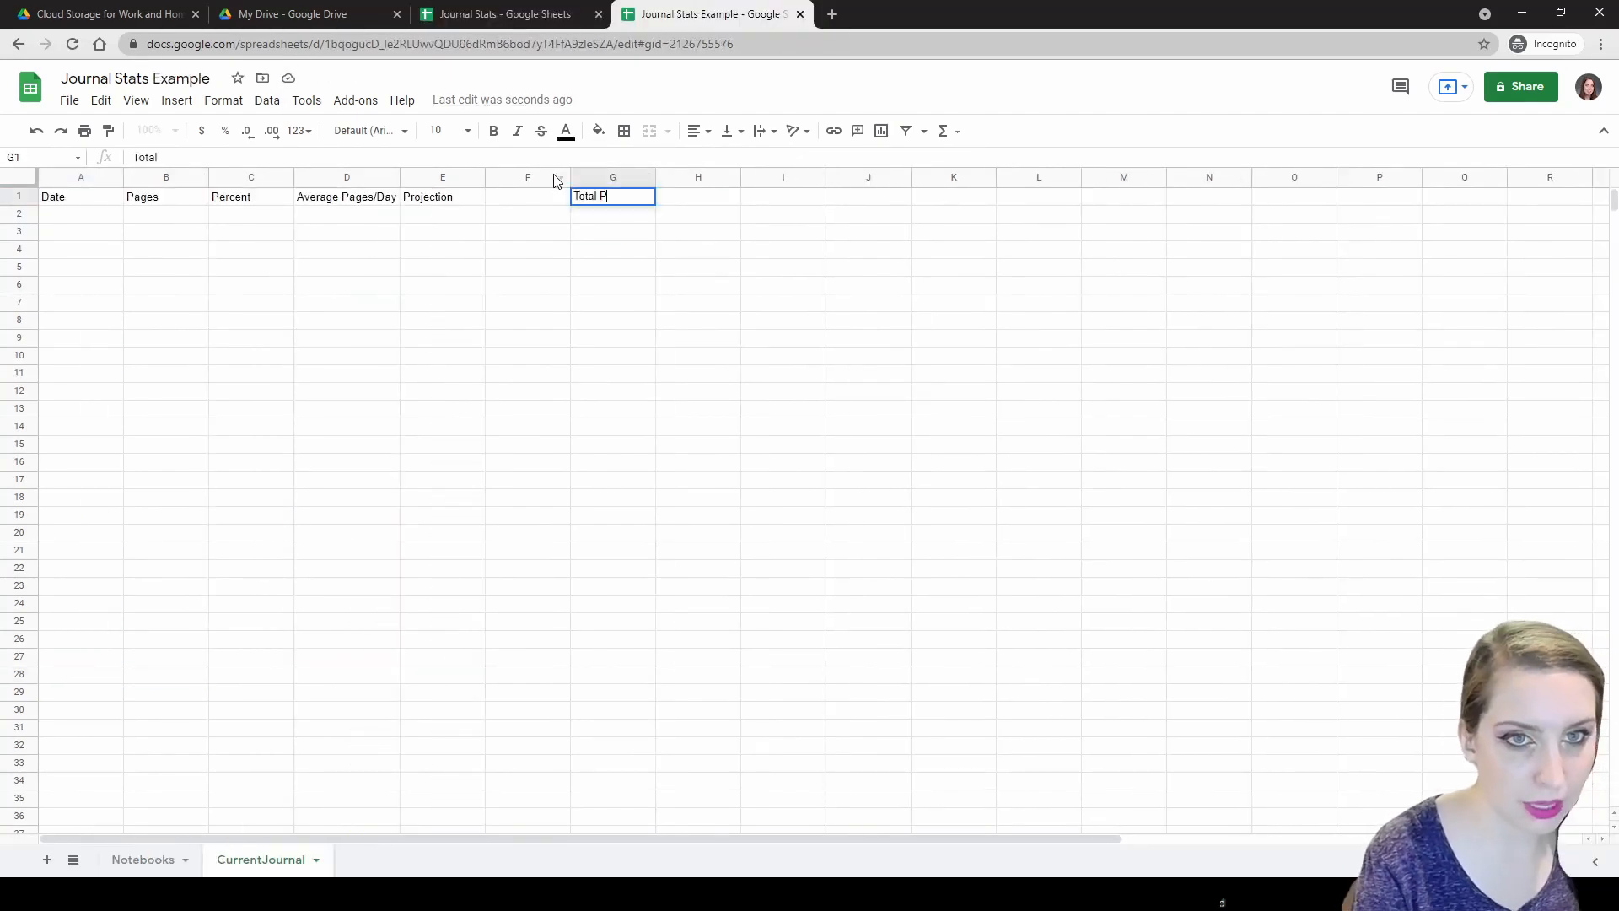
{"action": "type", "text": "ages Filled"}
{"action": "key", "text": "Return"}
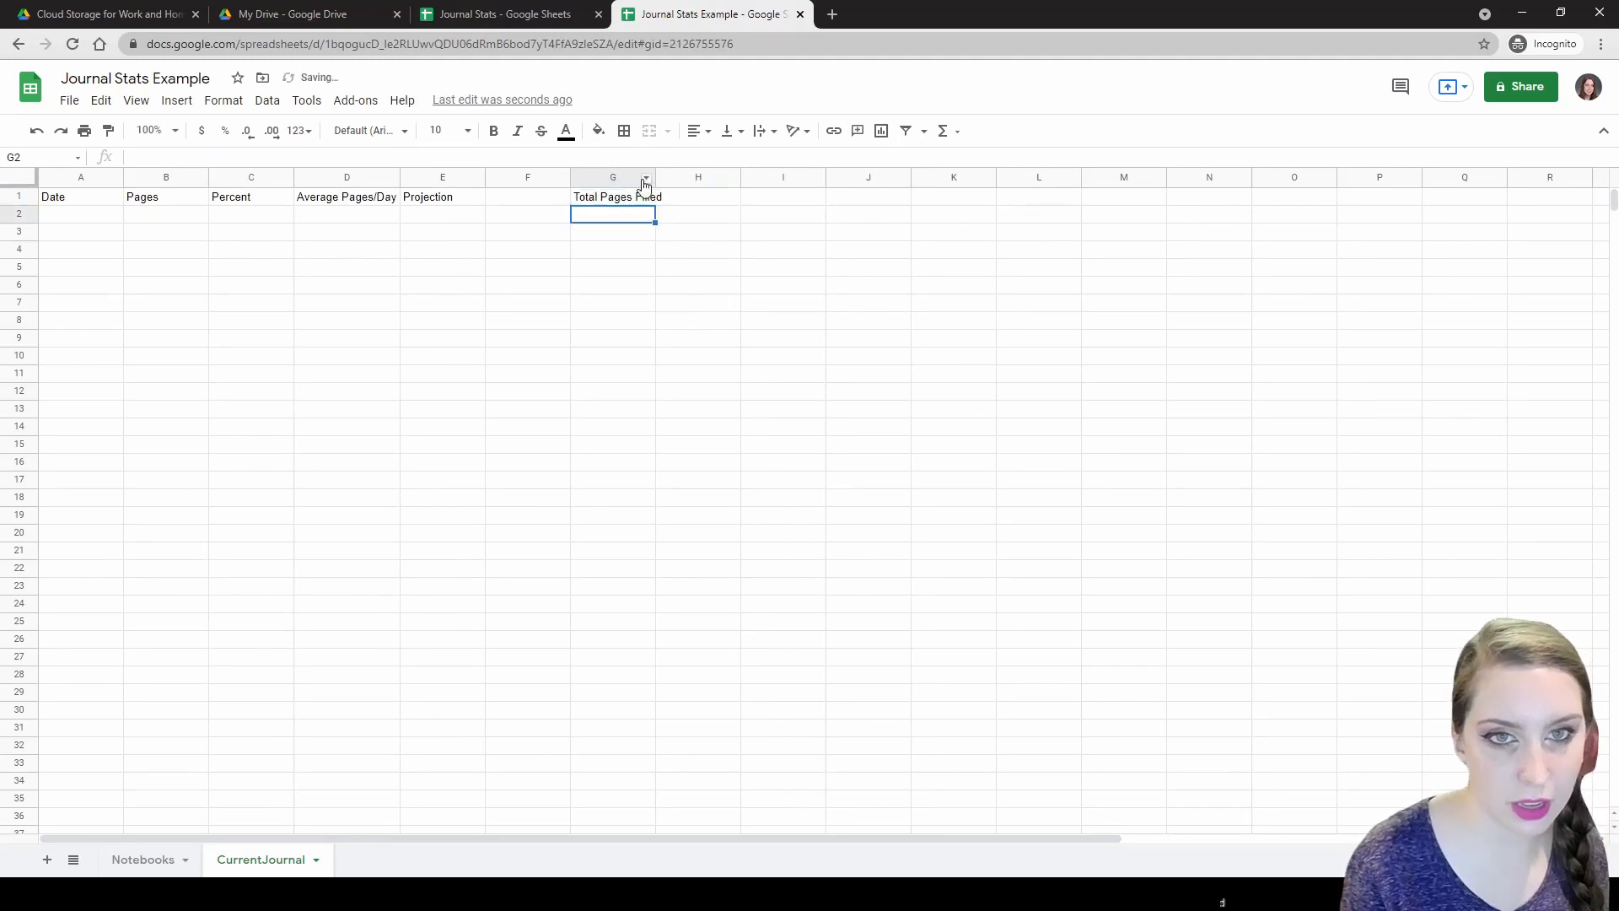
{"action": "left_click_drag", "start_coordinate": [654, 174], "coordinate": [665, 175]}
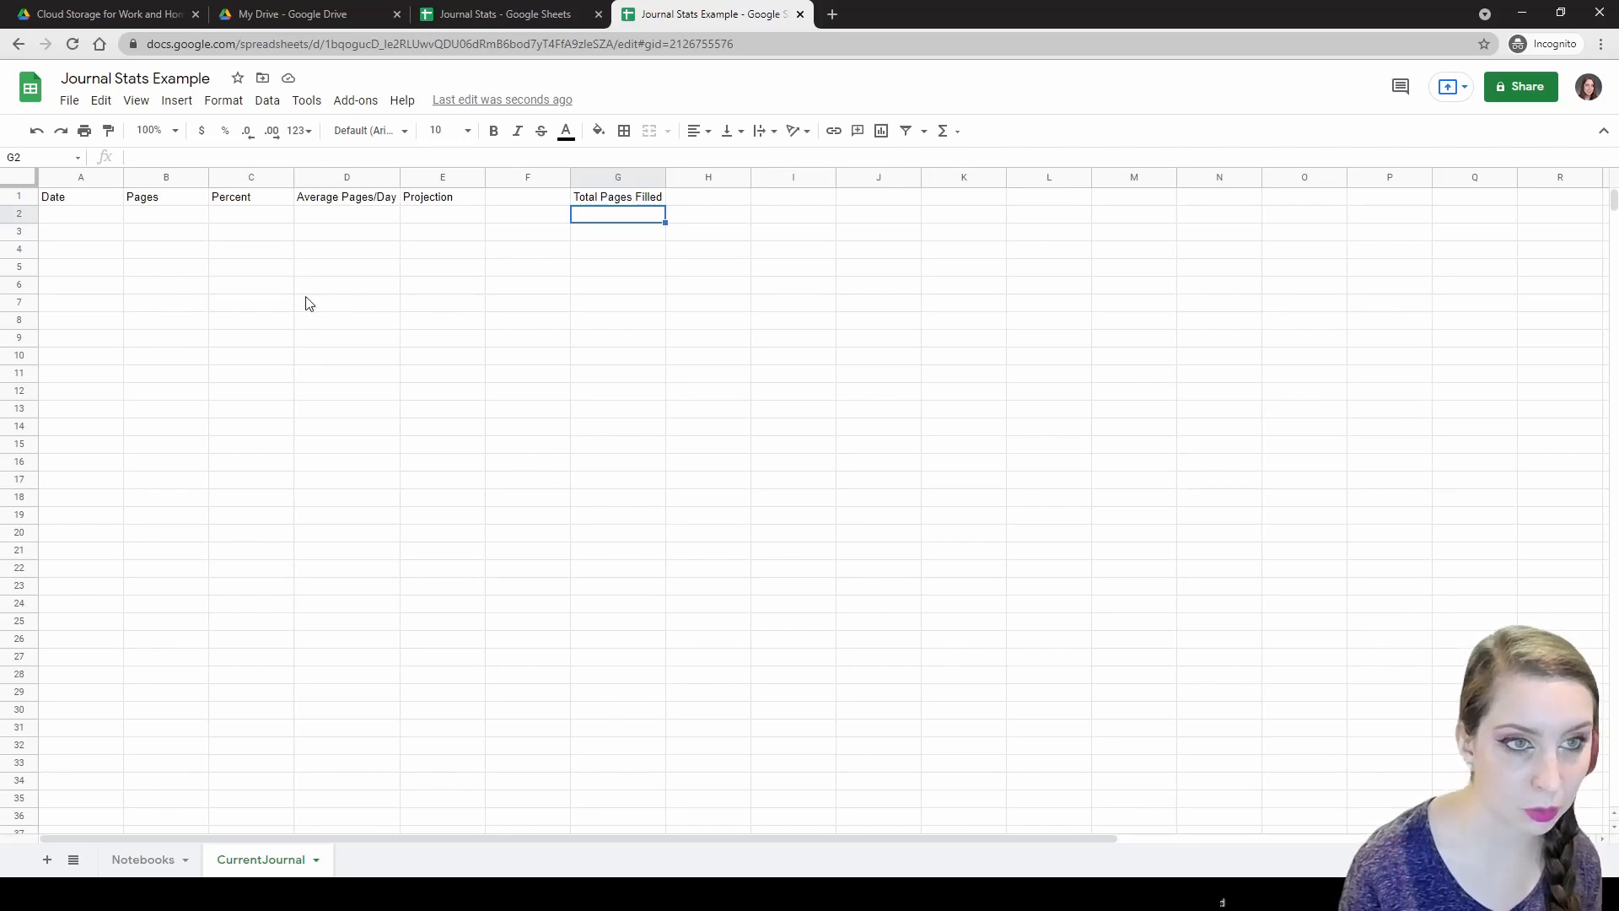
{"action": "left_click", "coordinate": [89, 202]}
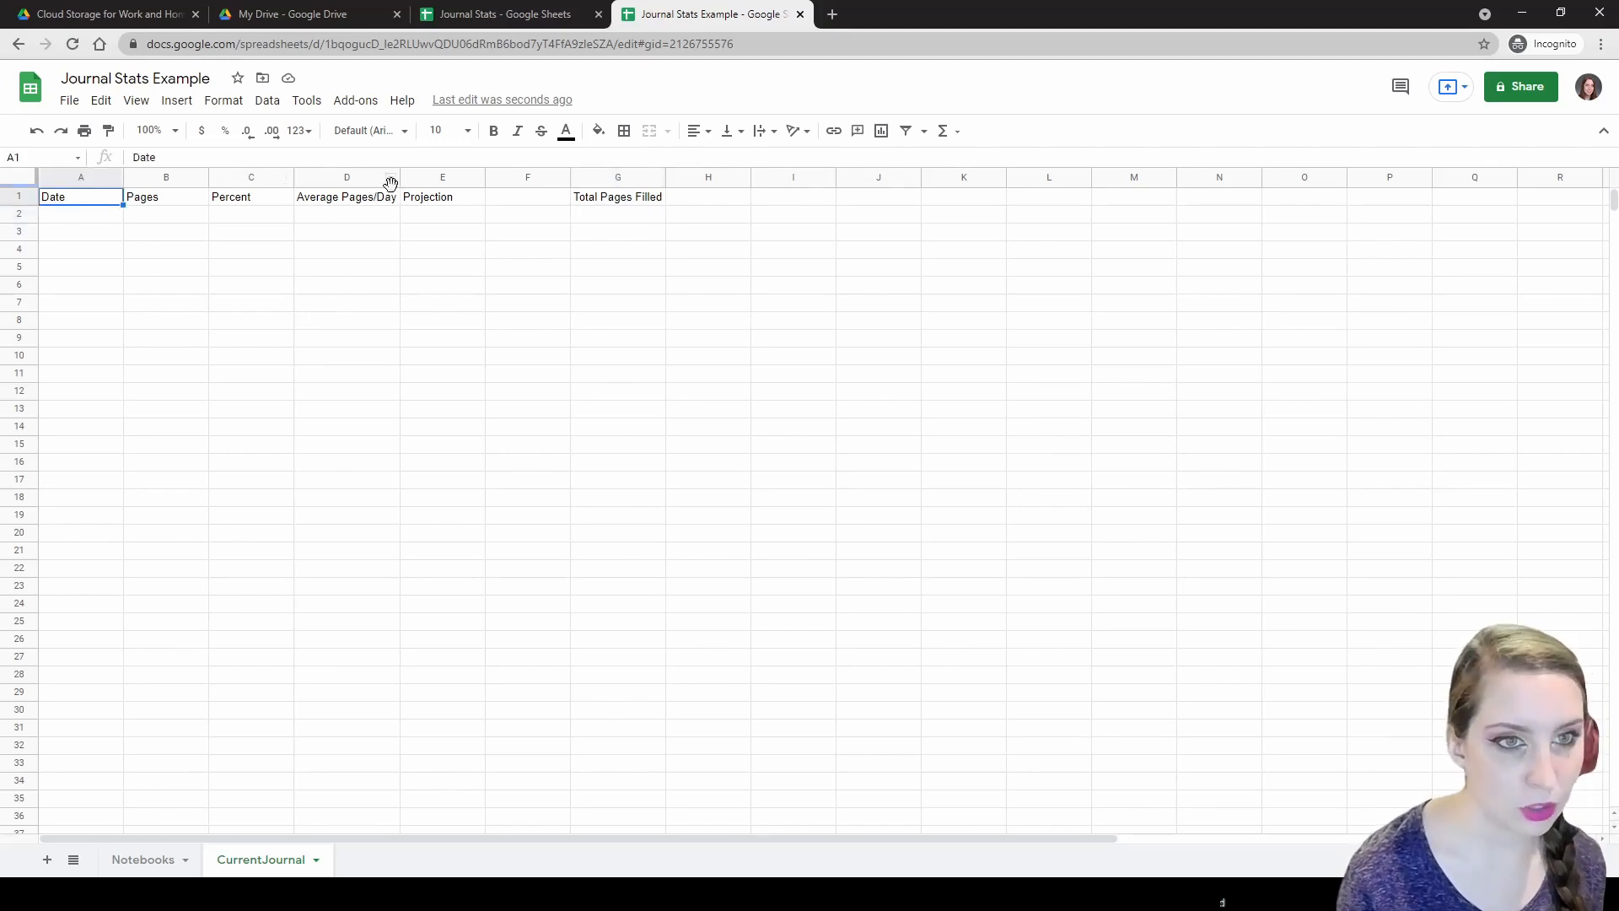
Make the A1:E1 headers and the G1 header bold.
{"action": "left_click", "coordinate": [414, 200], "text": "shift"}
{"action": "key", "text": "ctrl+b"}
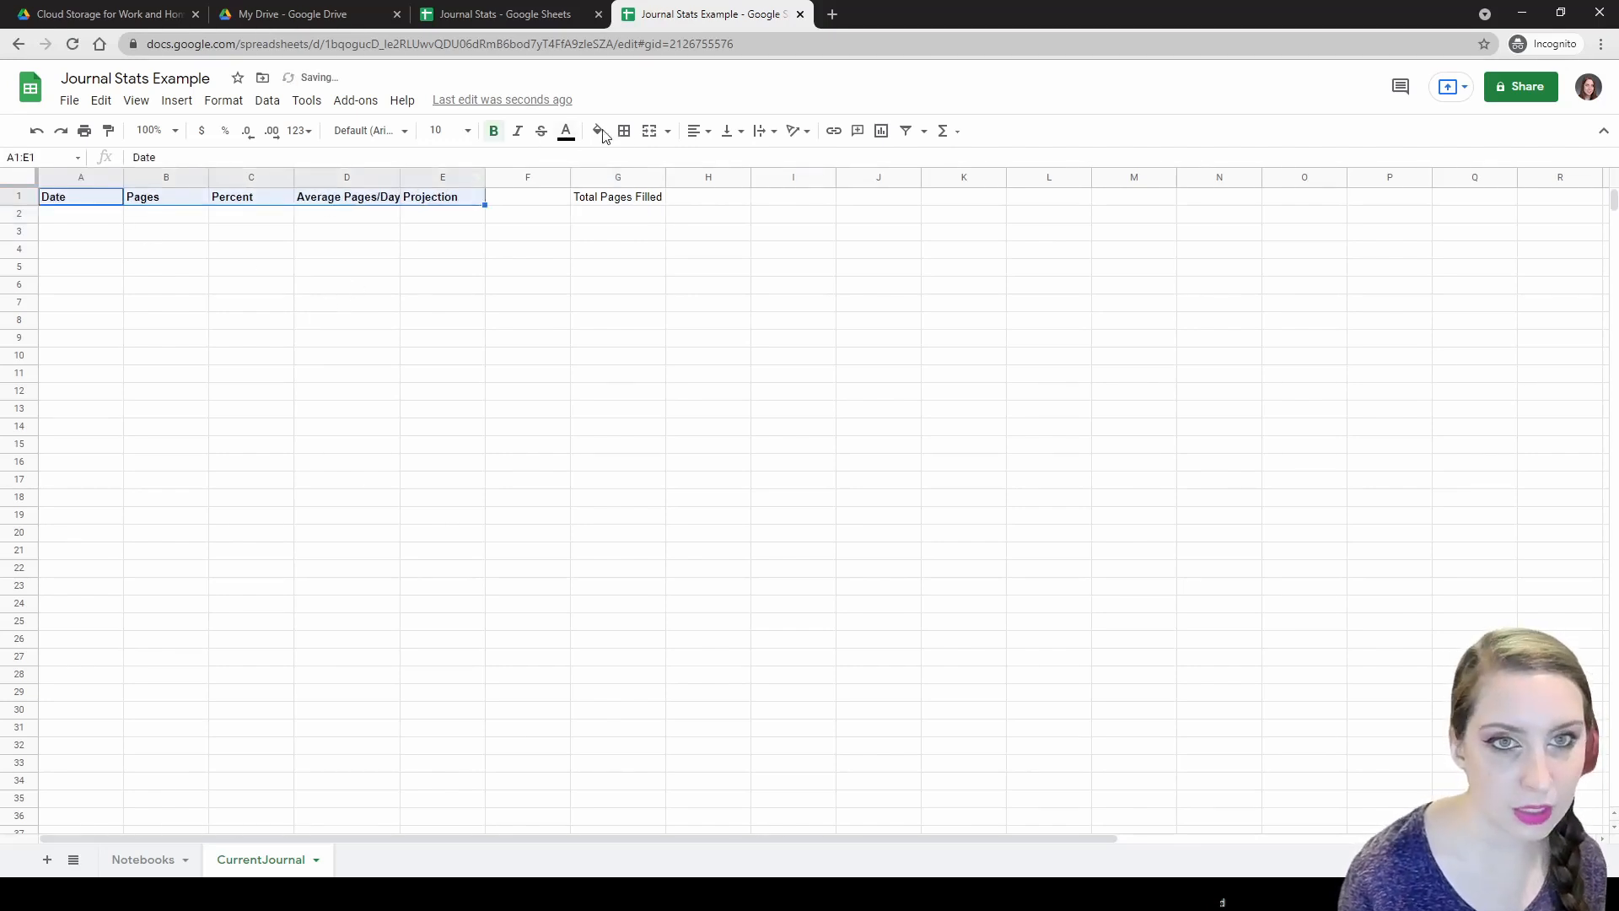
{"action": "left_click", "coordinate": [598, 205]}
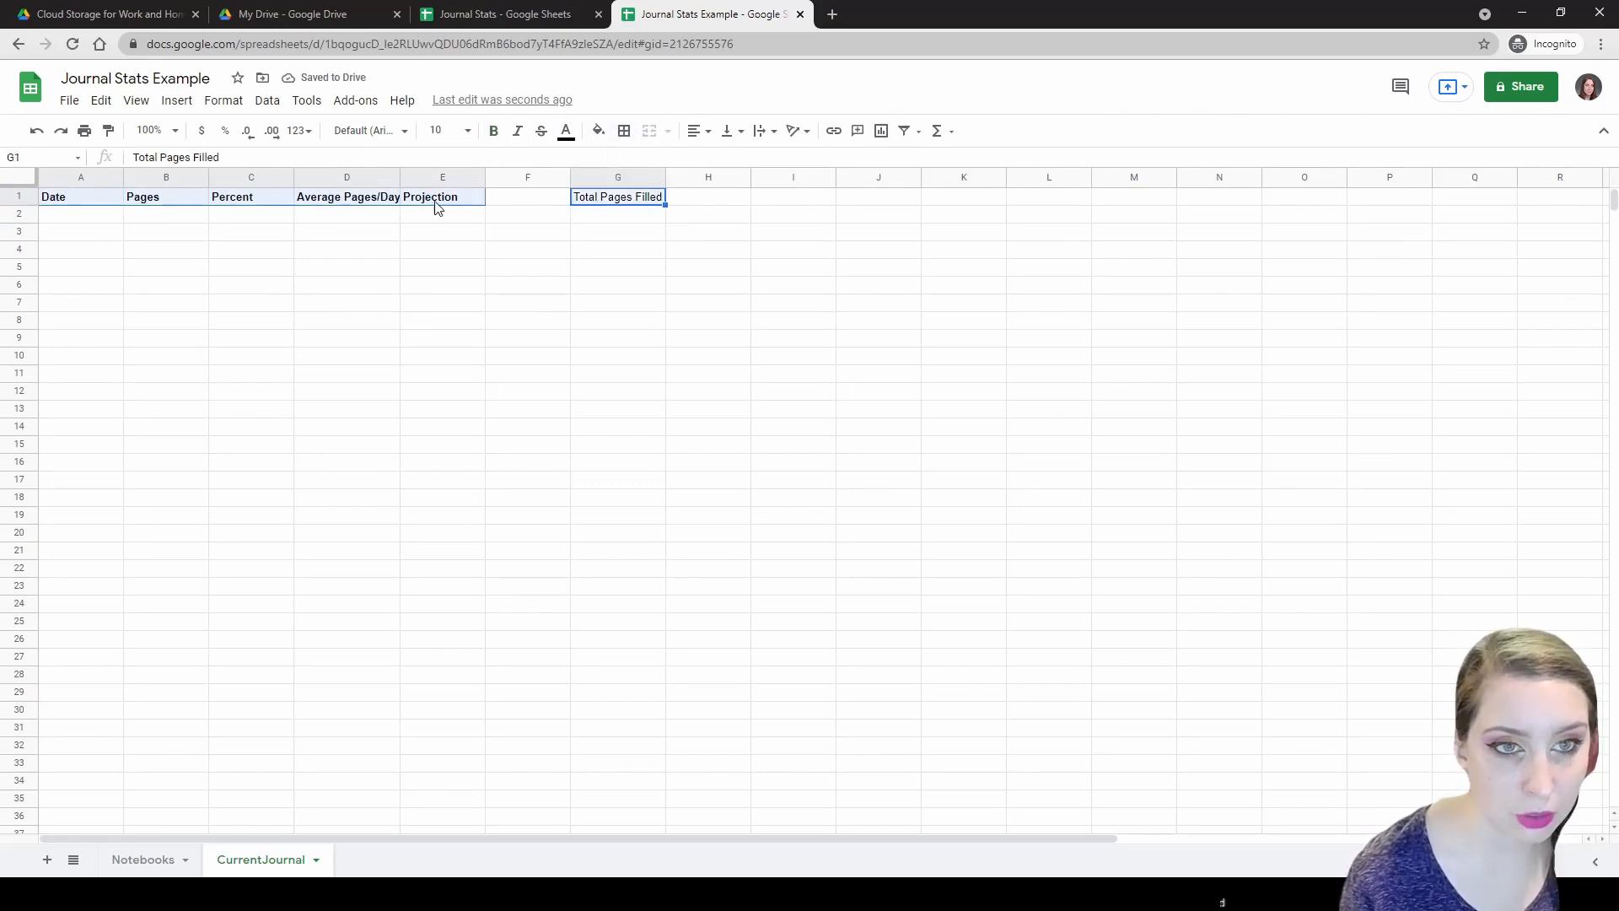
{"action": "left_click", "coordinate": [65, 207]}
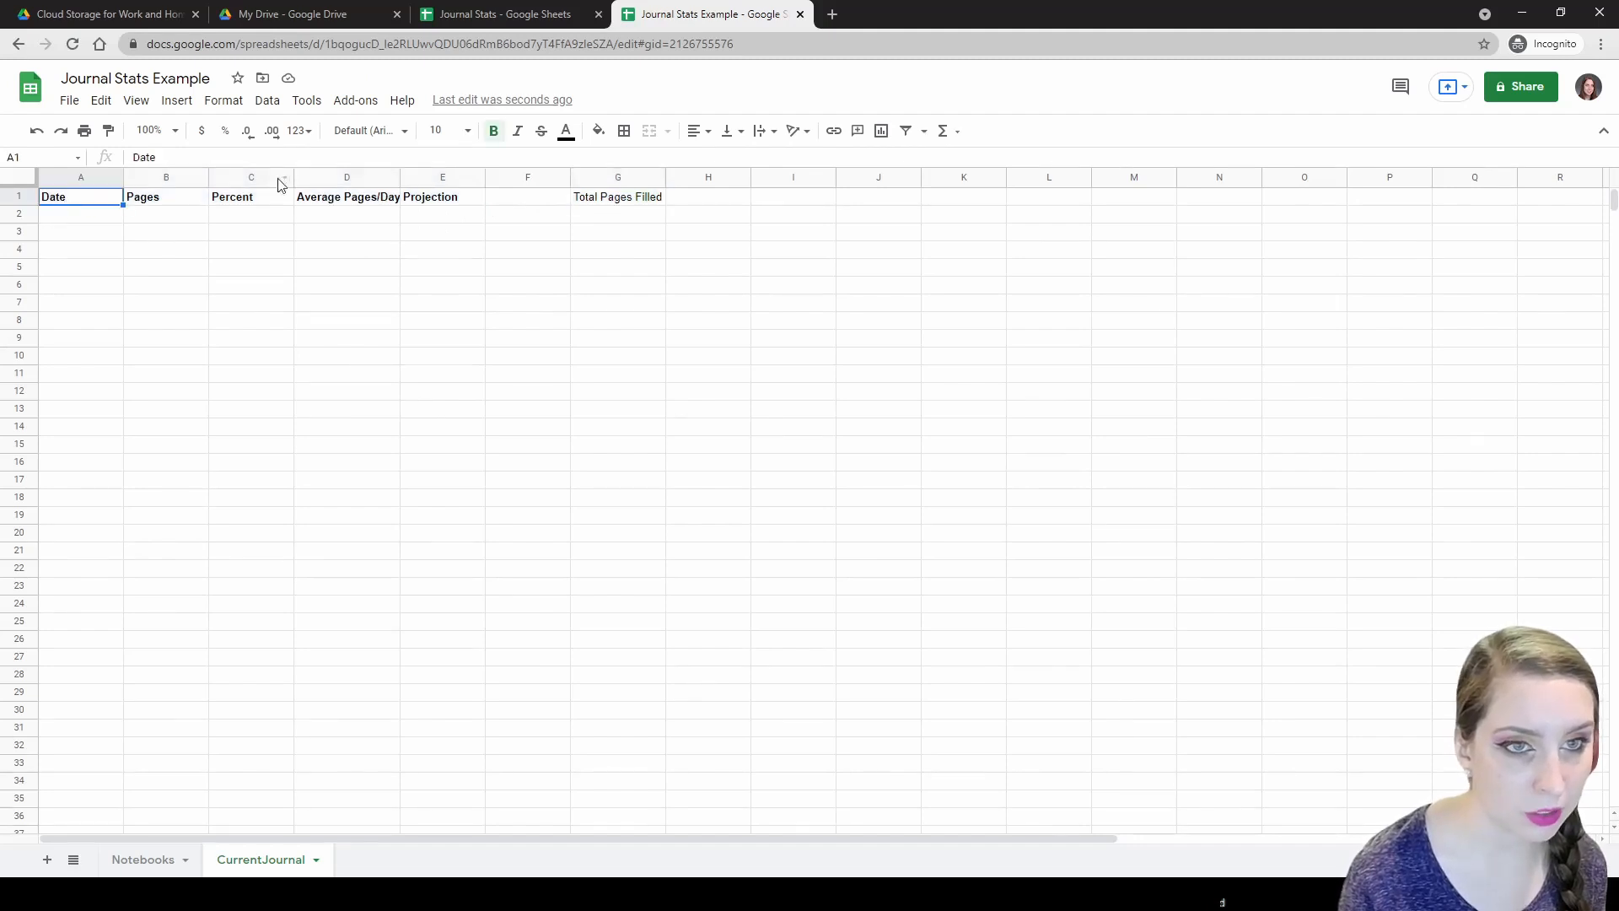
{"action": "left_click", "coordinate": [451, 202], "text": "shift"}
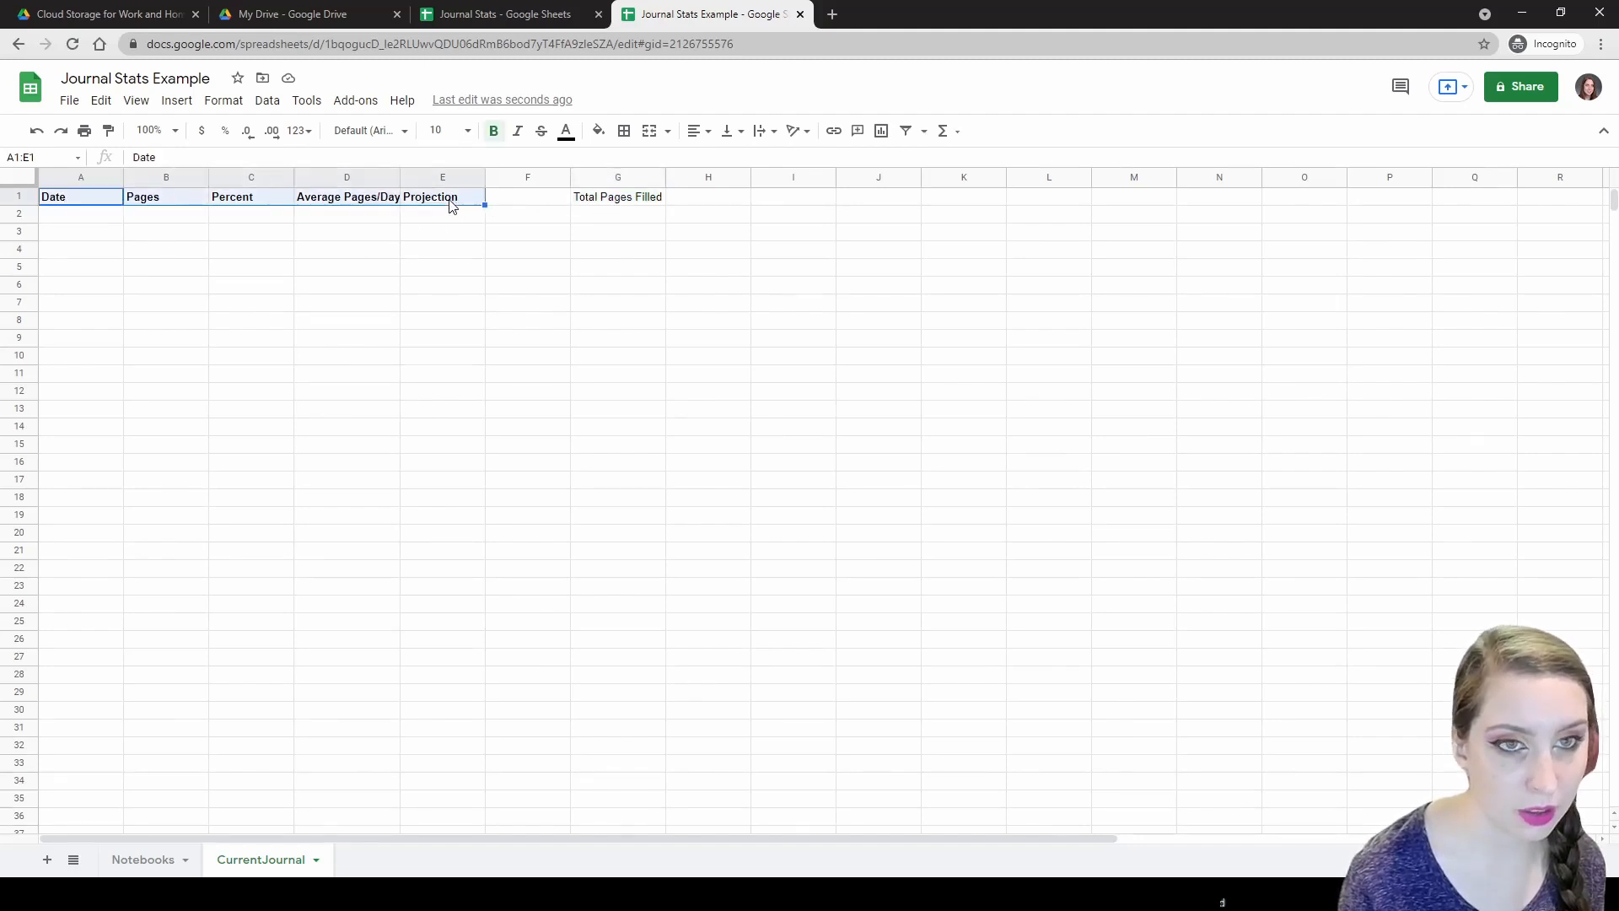
{"action": "left_click", "coordinate": [600, 204], "text": "shift"}
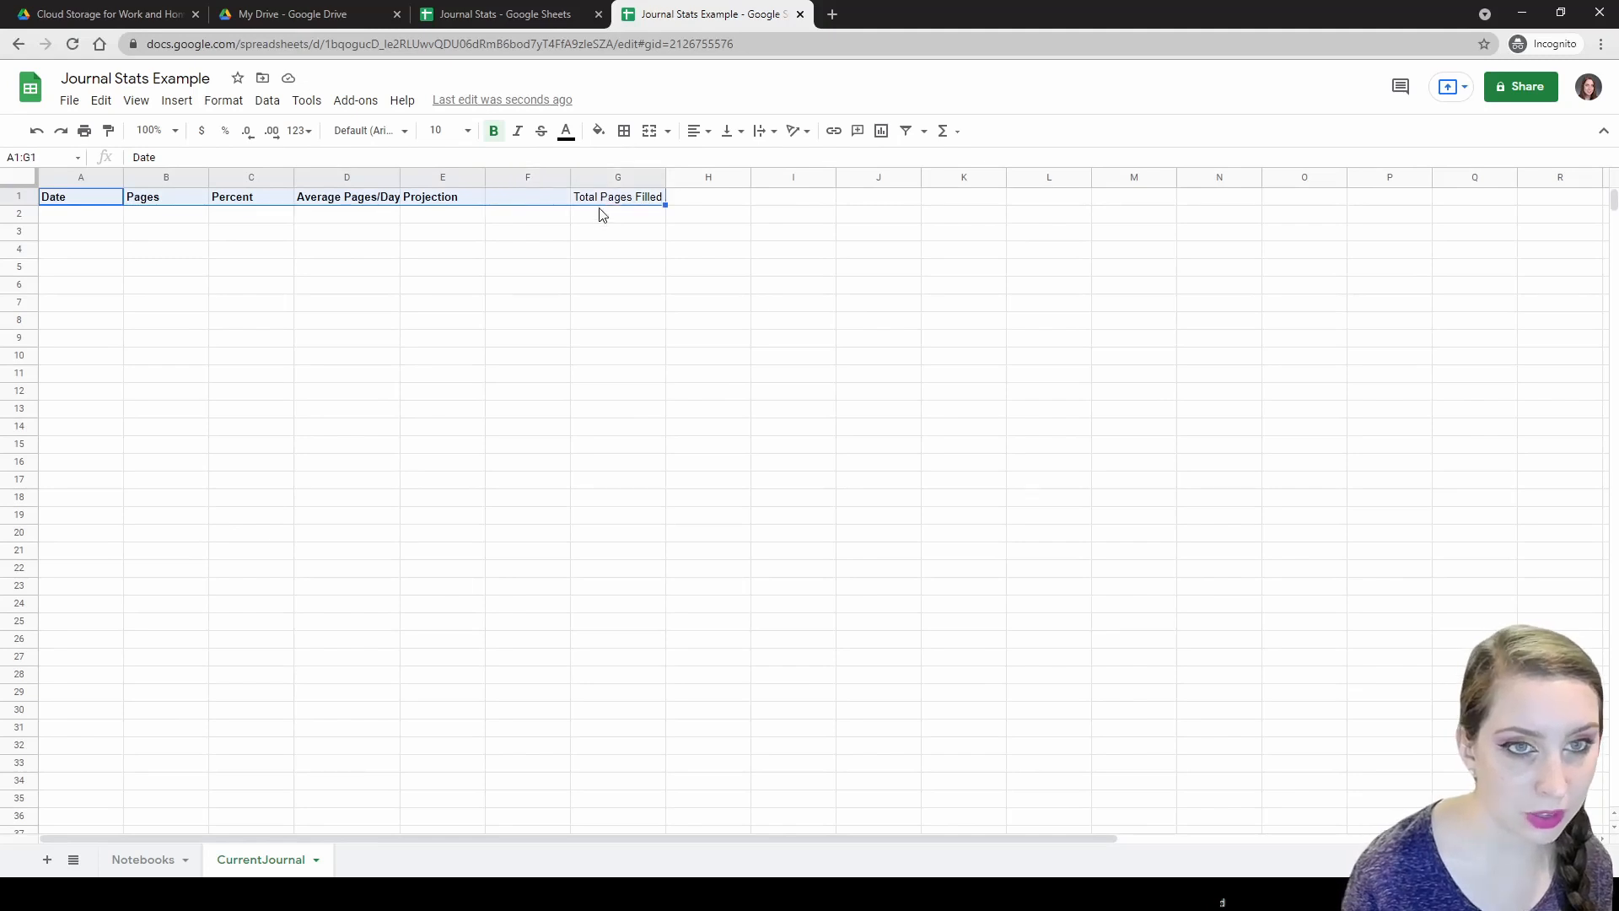
{"action": "left_click", "coordinate": [90, 206]}
{"action": "left_click", "coordinate": [432, 198], "text": "shift"}
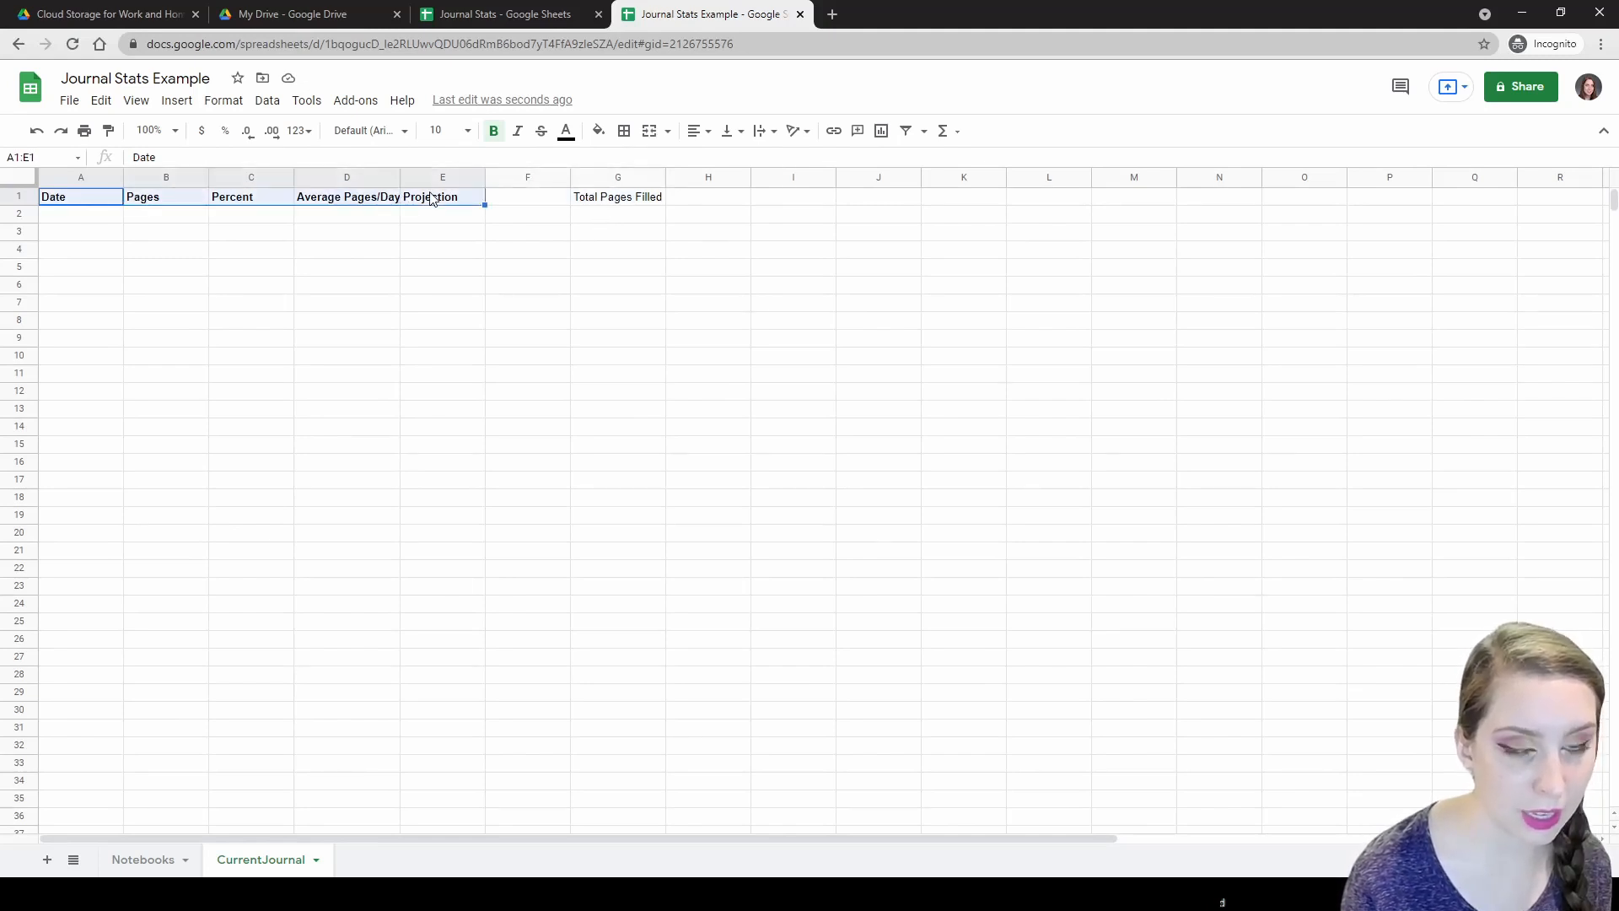
{"action": "left_click", "coordinate": [588, 200], "text": "ctrl"}
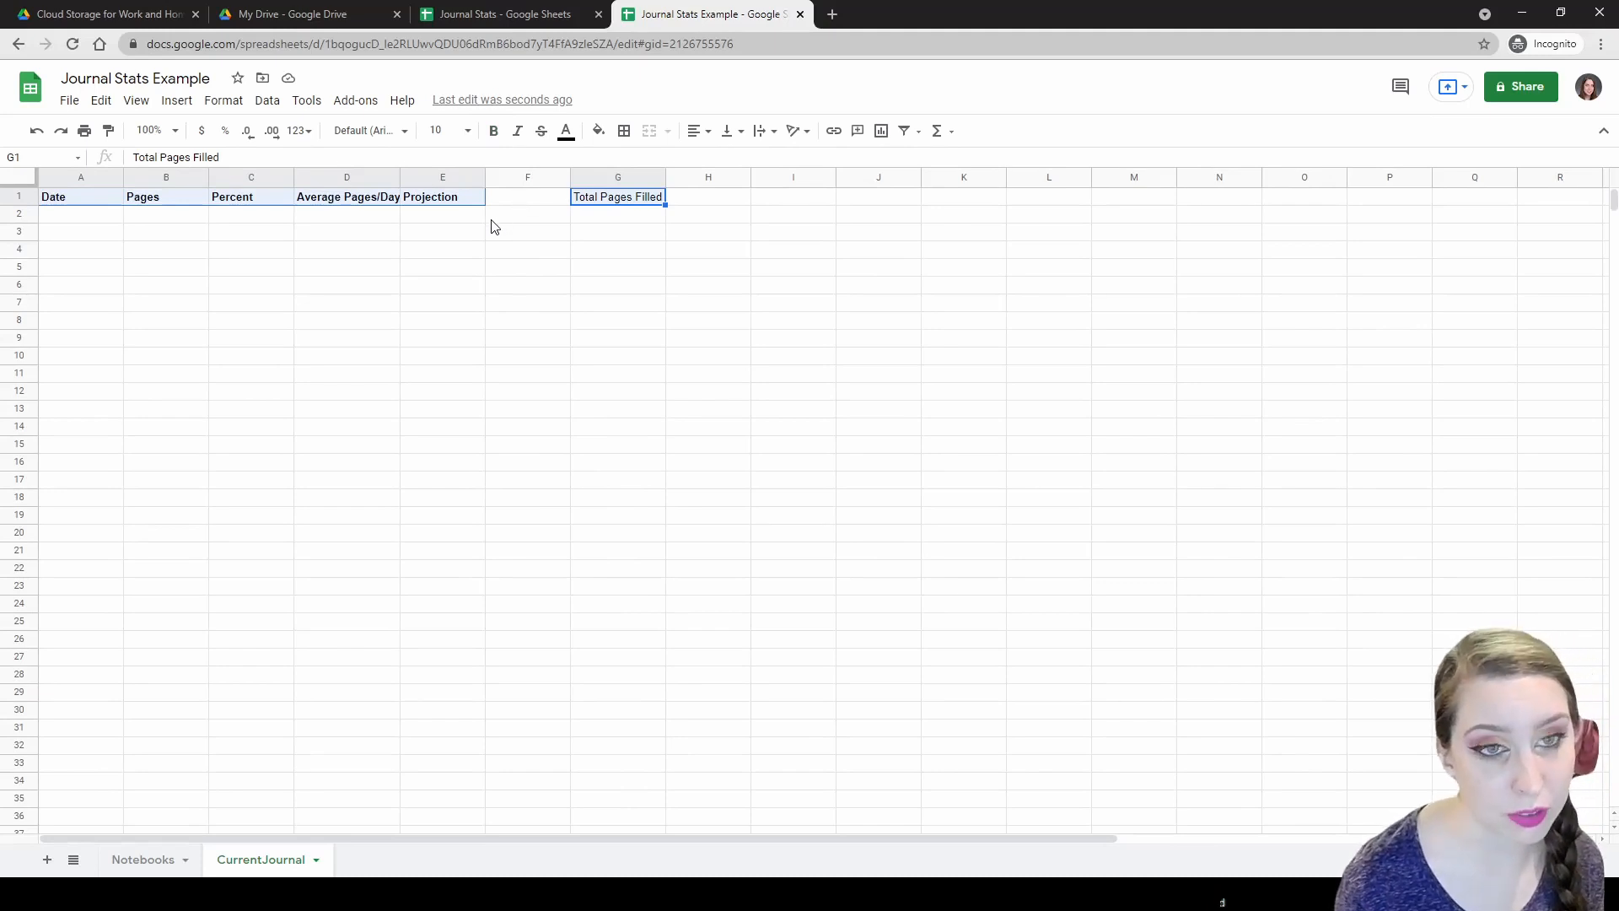
{"action": "key", "text": "ctrl+b"}
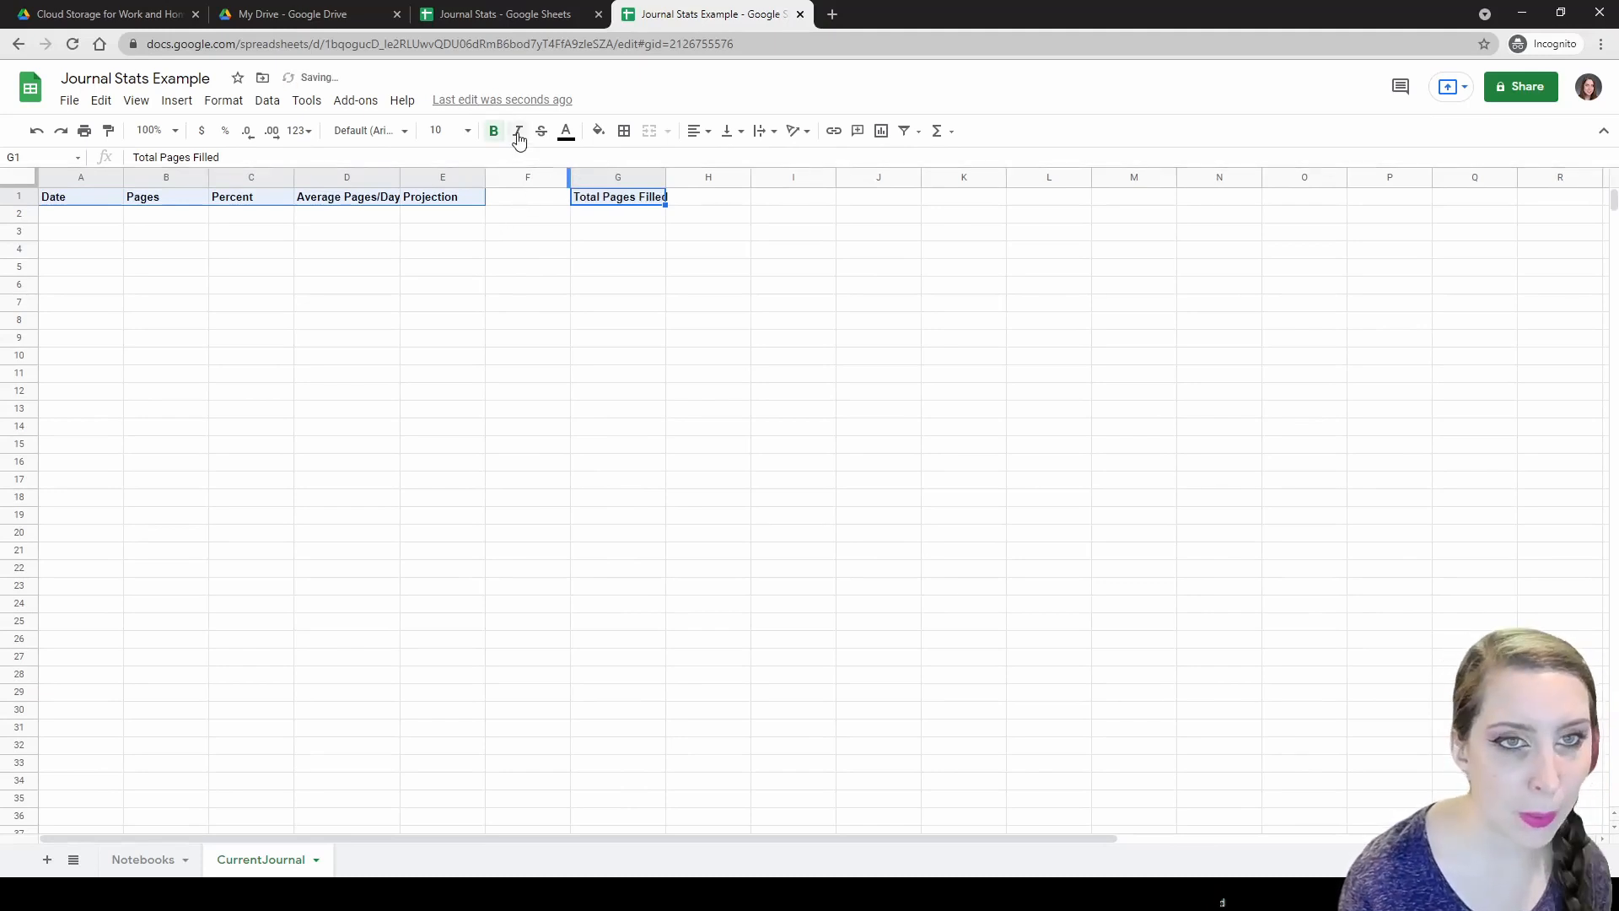
Give the header cells a light grey fill and a bottom border.
{"action": "left_click", "coordinate": [598, 131]}
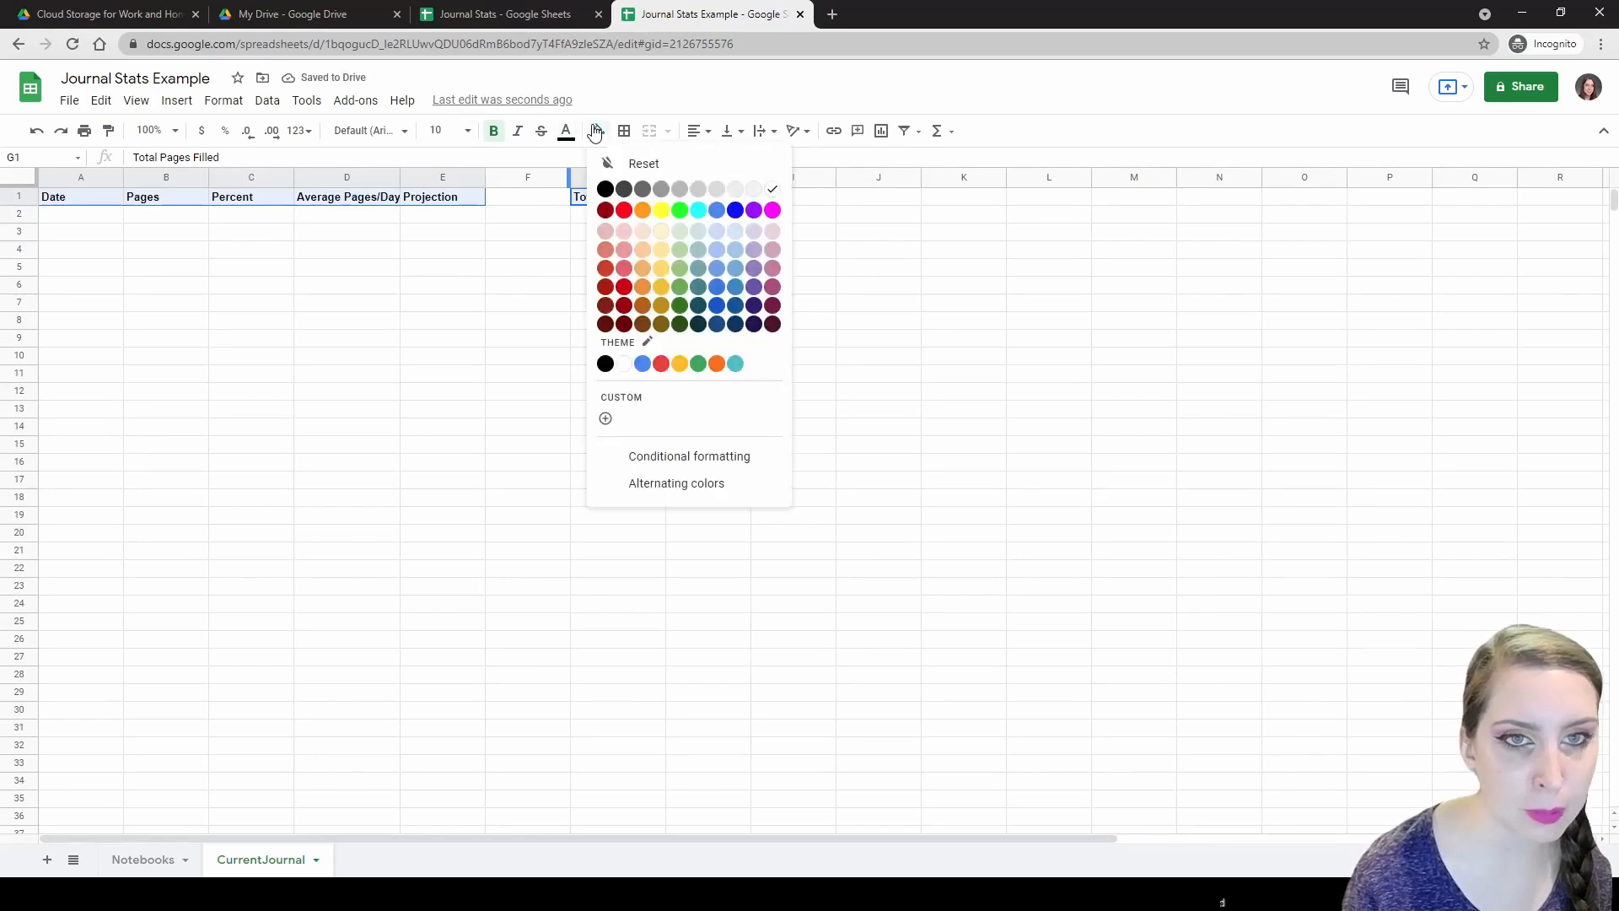
{"action": "left_click", "coordinate": [681, 190]}
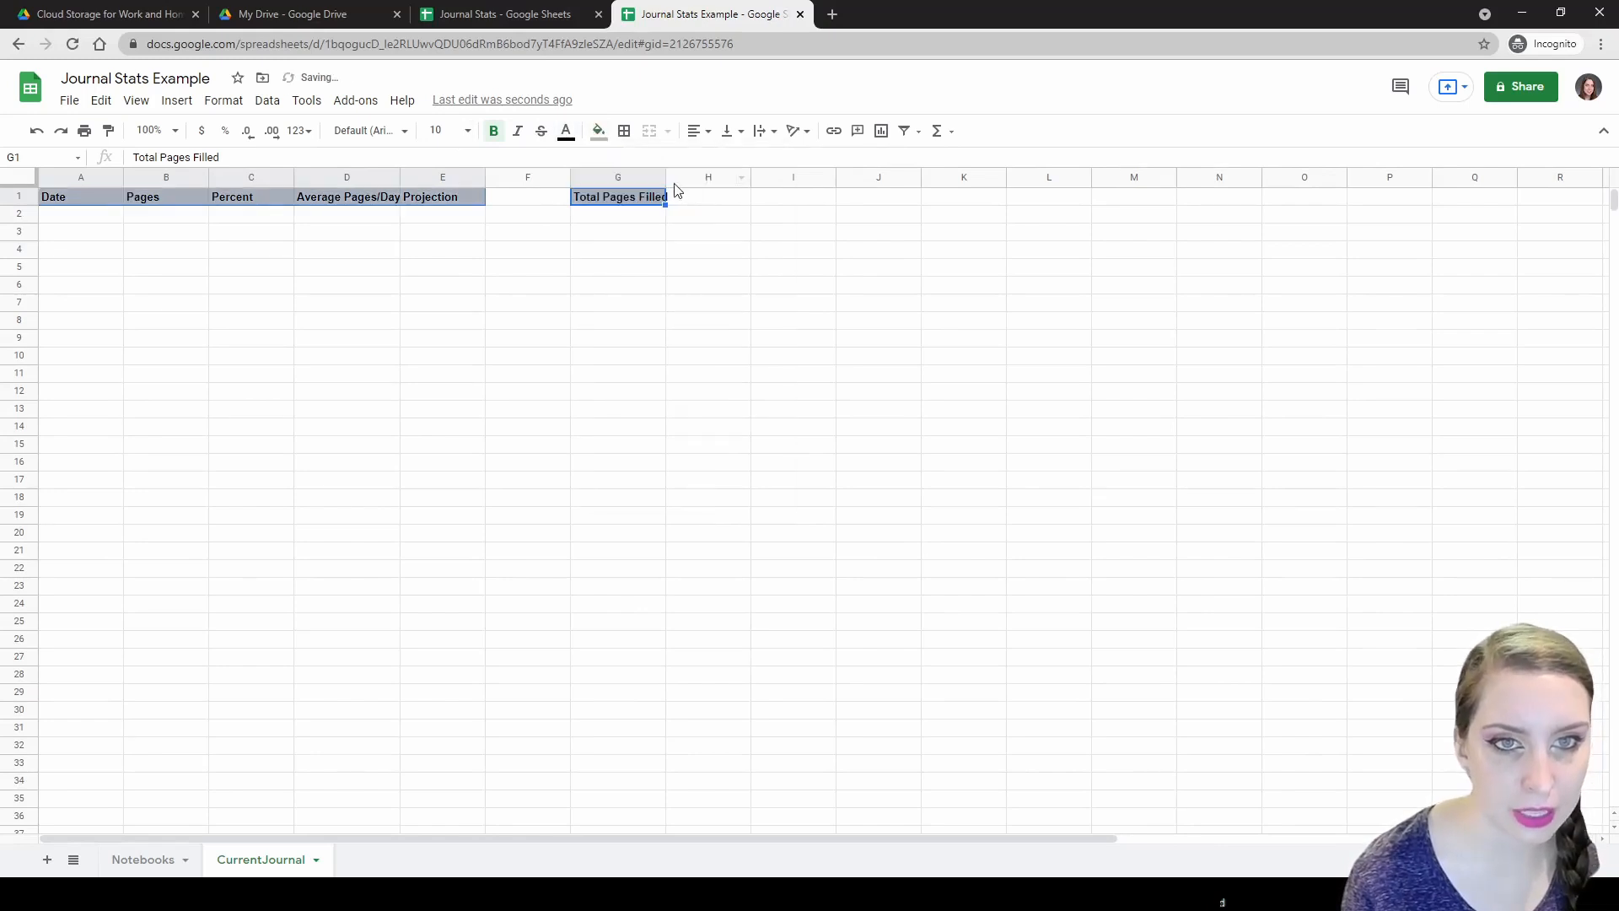
{"action": "left_click", "coordinate": [624, 130]}
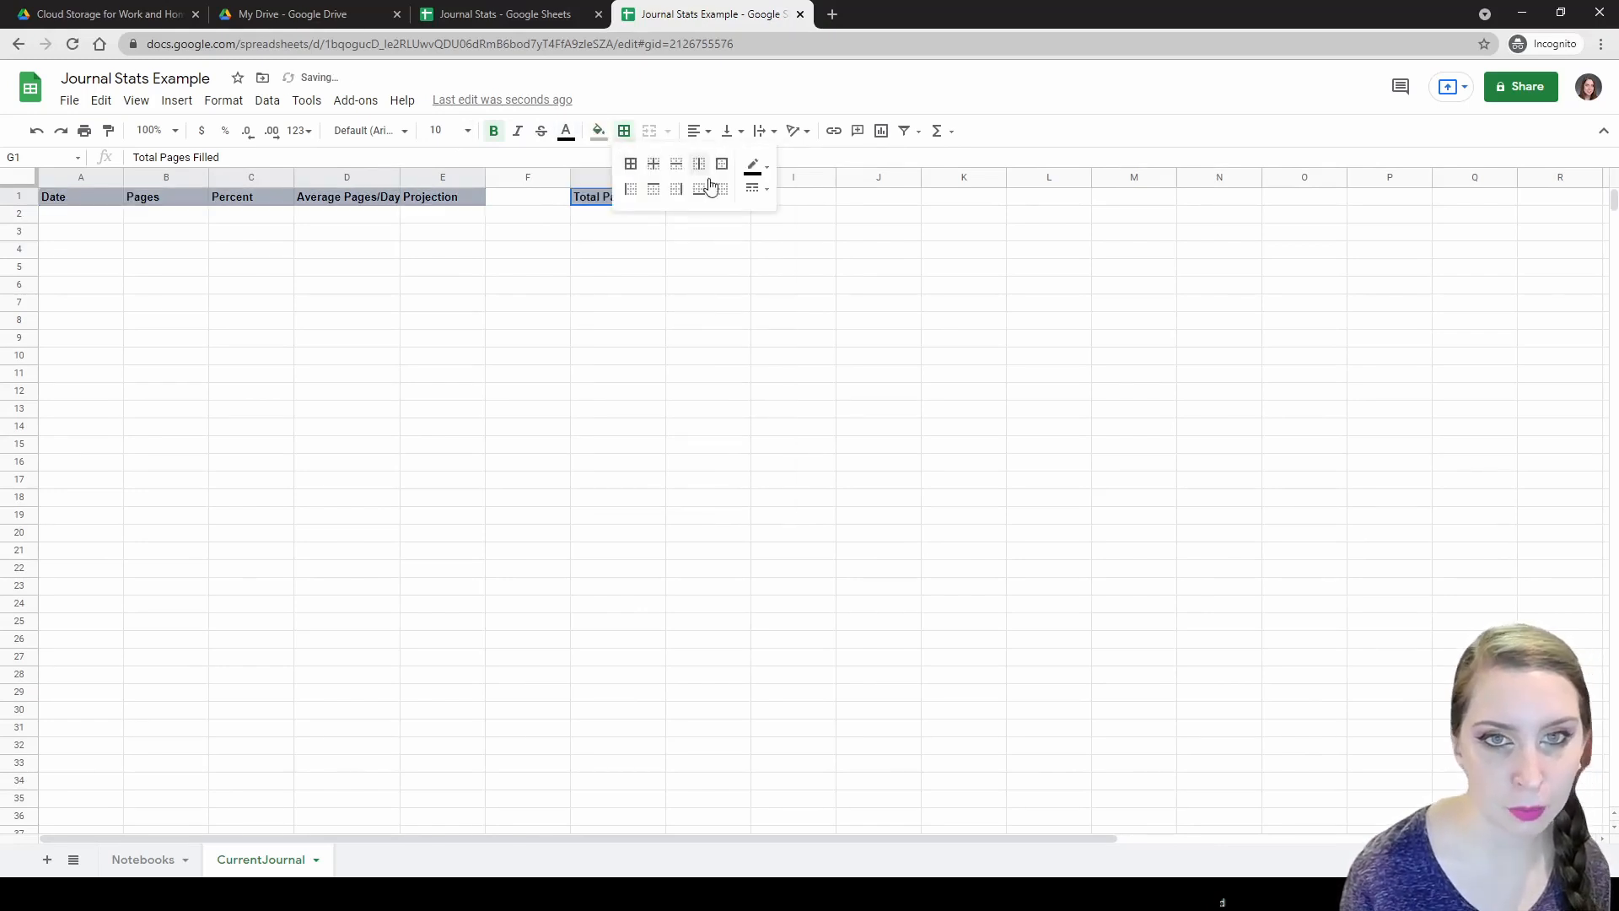
{"action": "left_click", "coordinate": [755, 191]}
{"action": "left_click", "coordinate": [768, 215]}
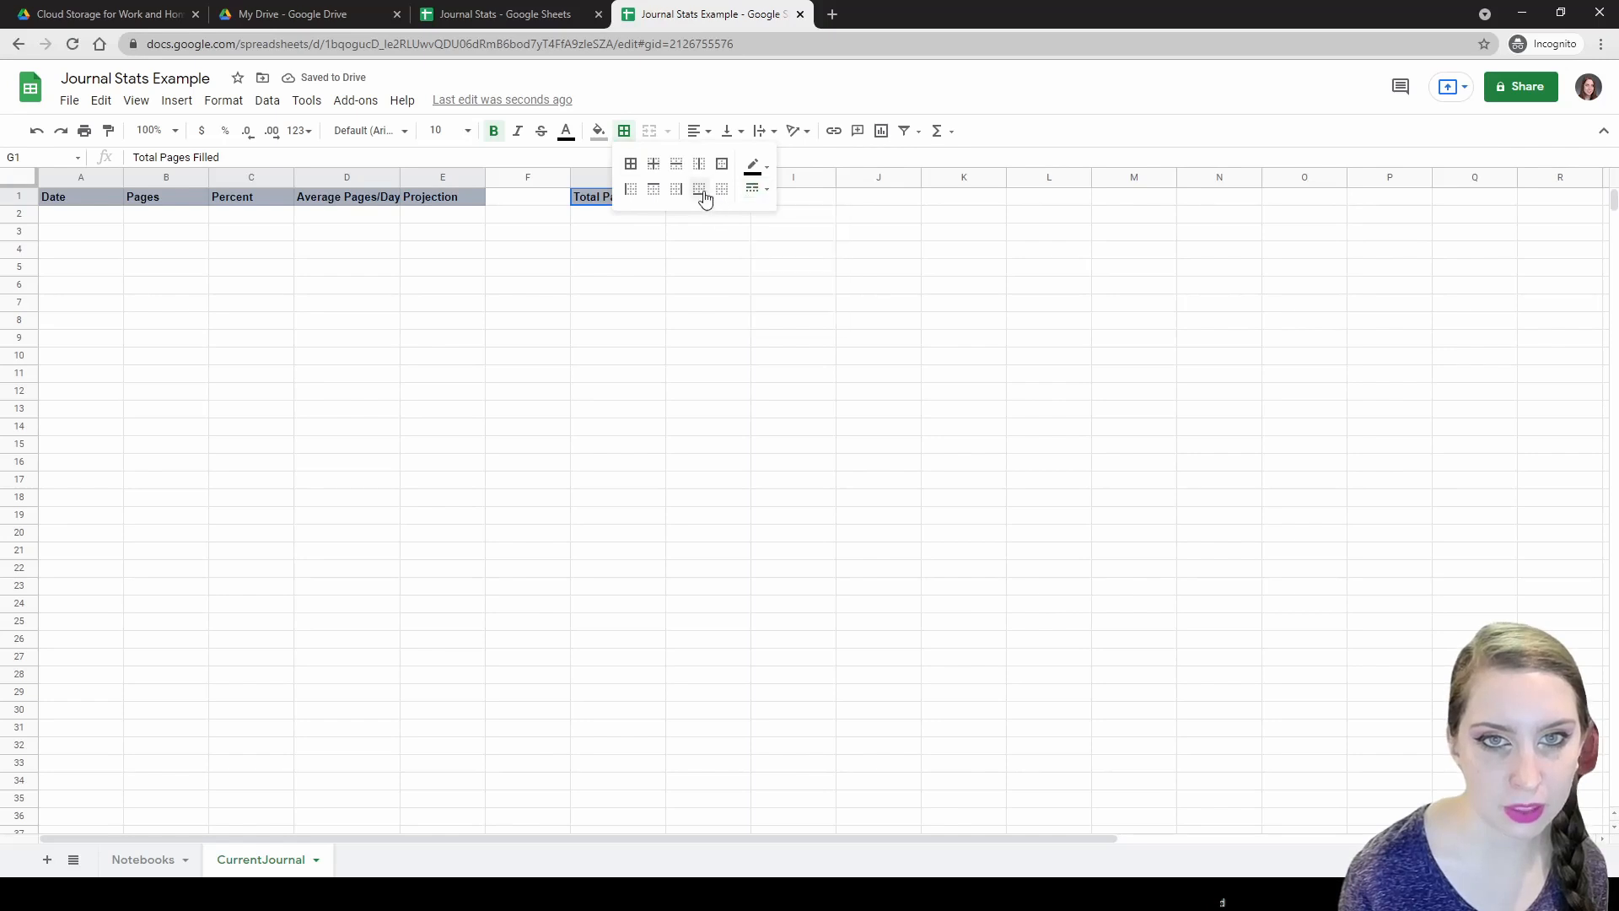
{"action": "left_click", "coordinate": [700, 190]}
{"action": "left_click", "coordinate": [338, 304]}
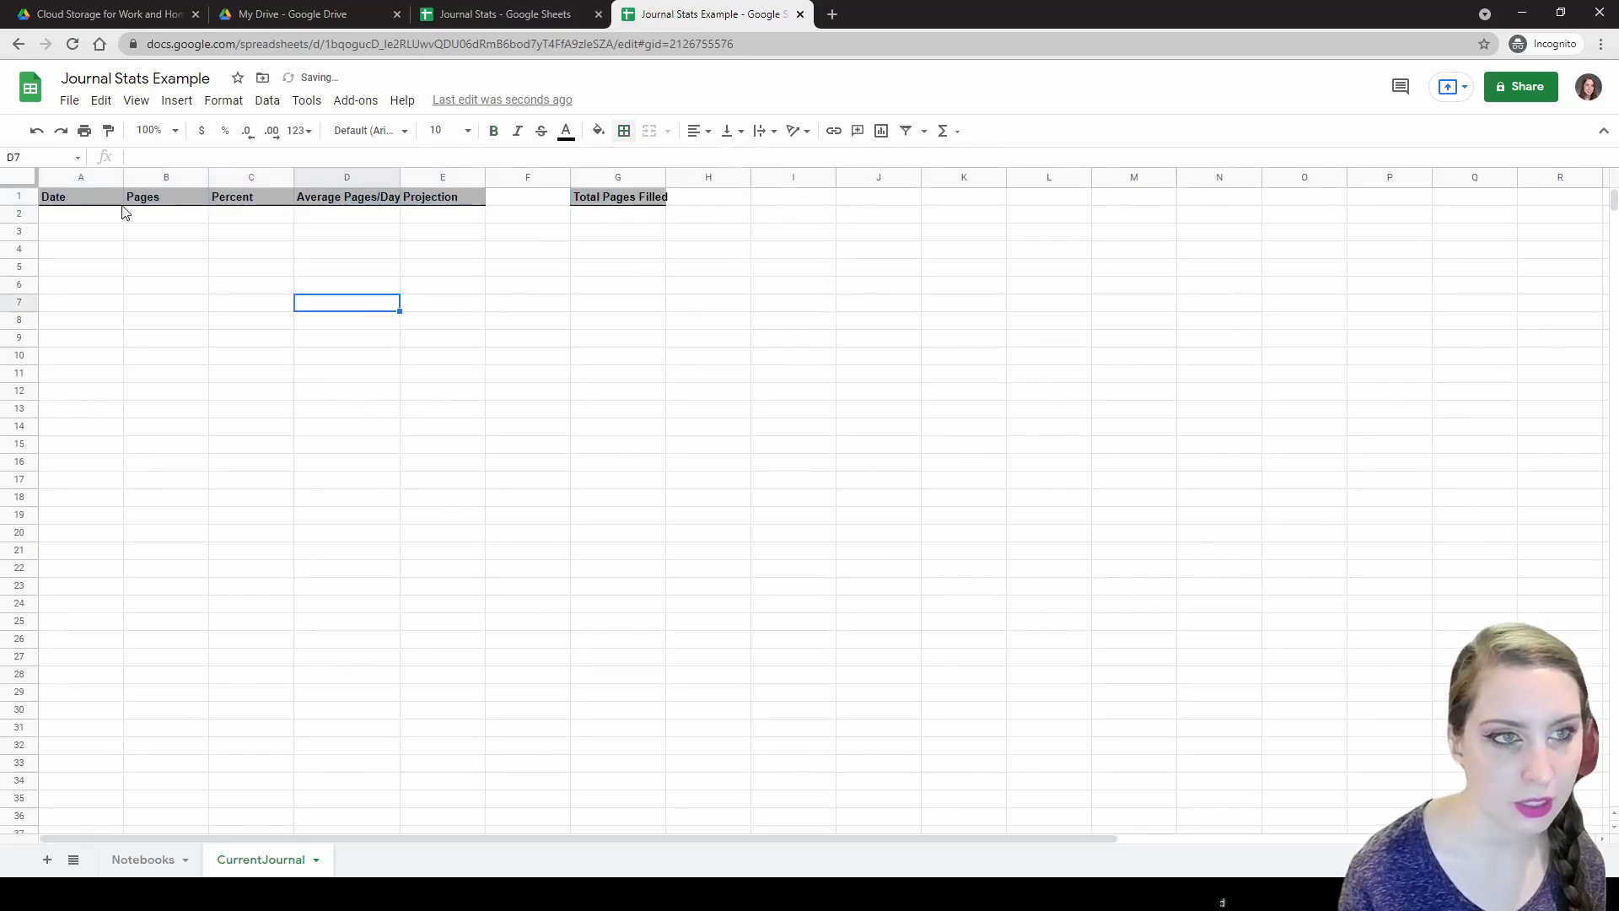
Auto-fit columns G and D to their Total Pages Filled and Average Pages/Day labels.
{"action": "double_click", "coordinate": [664, 176]}
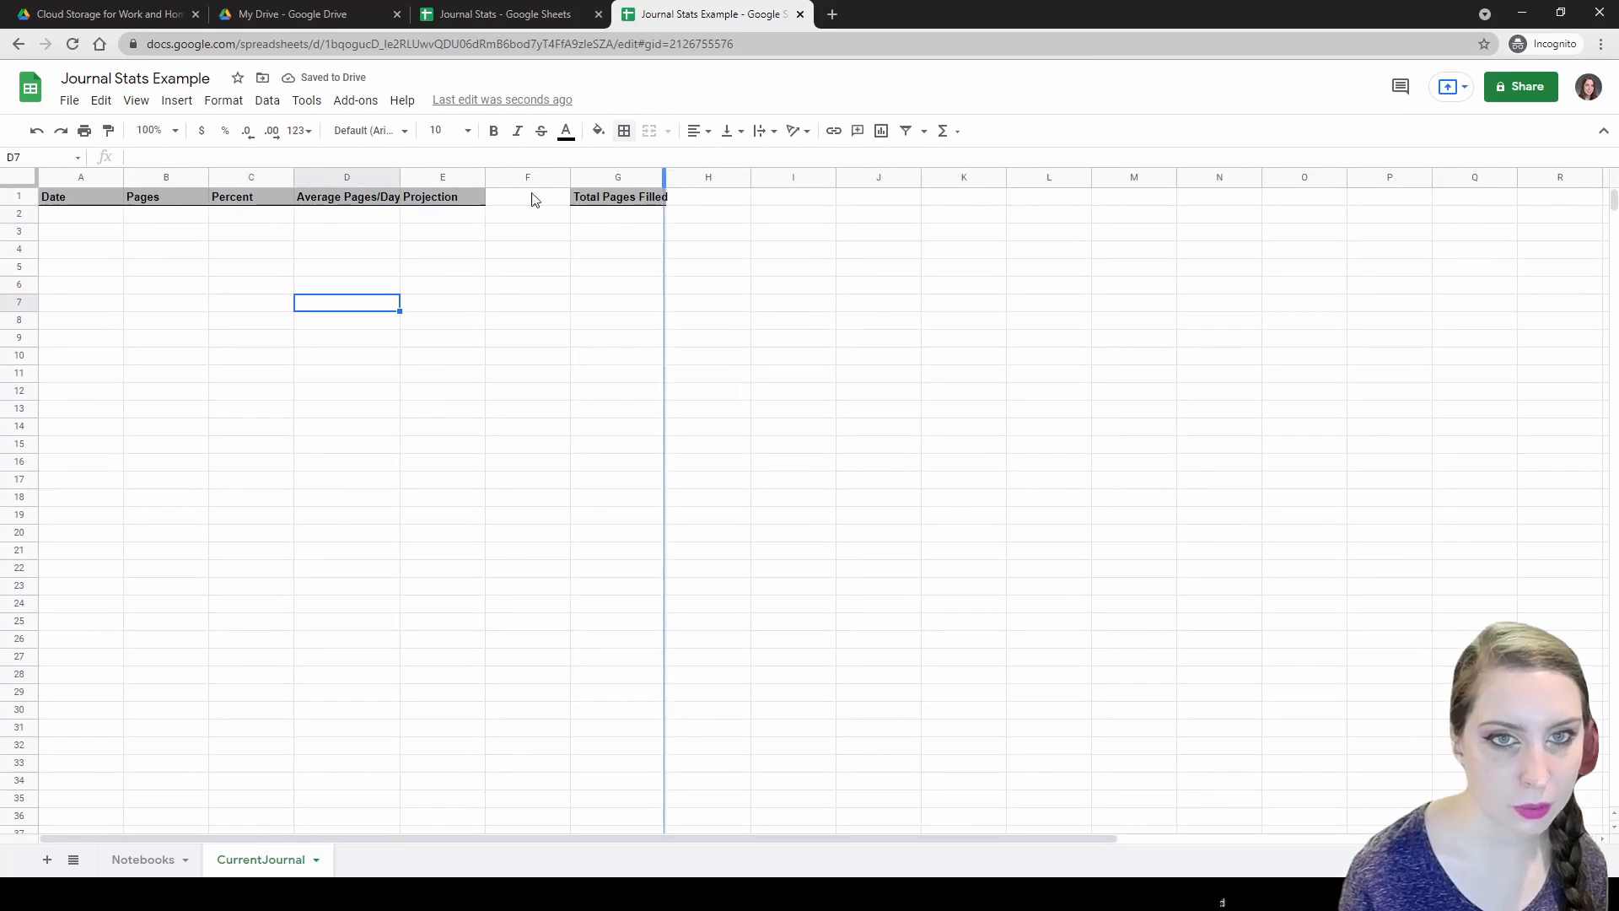
{"action": "left_click", "coordinate": [75, 177]}
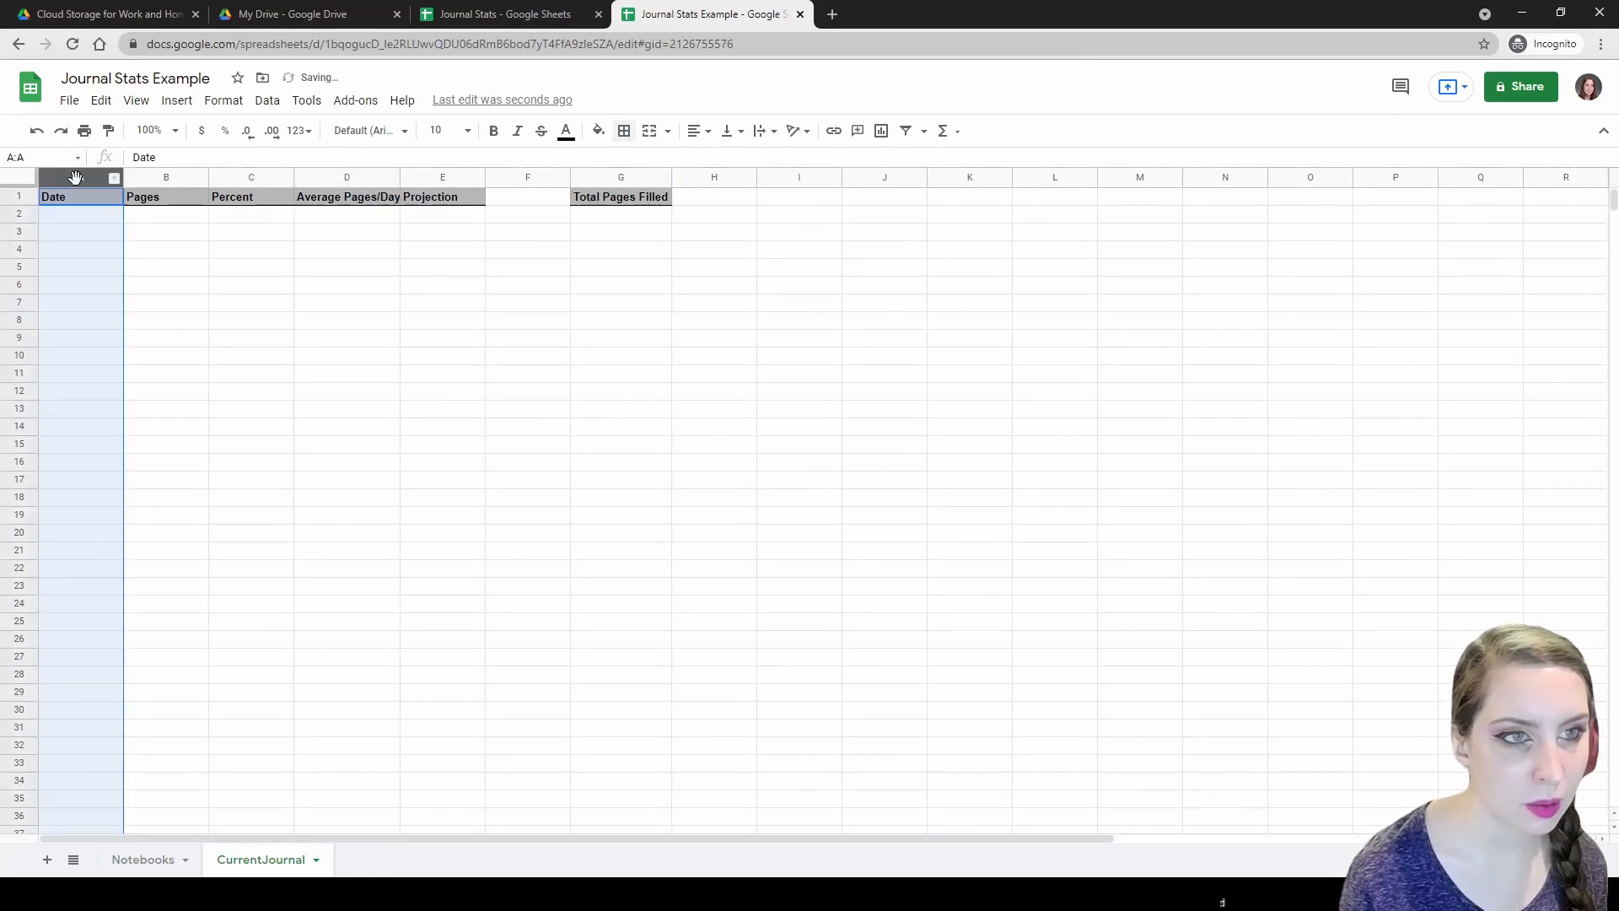
{"action": "double_click", "coordinate": [398, 176]}
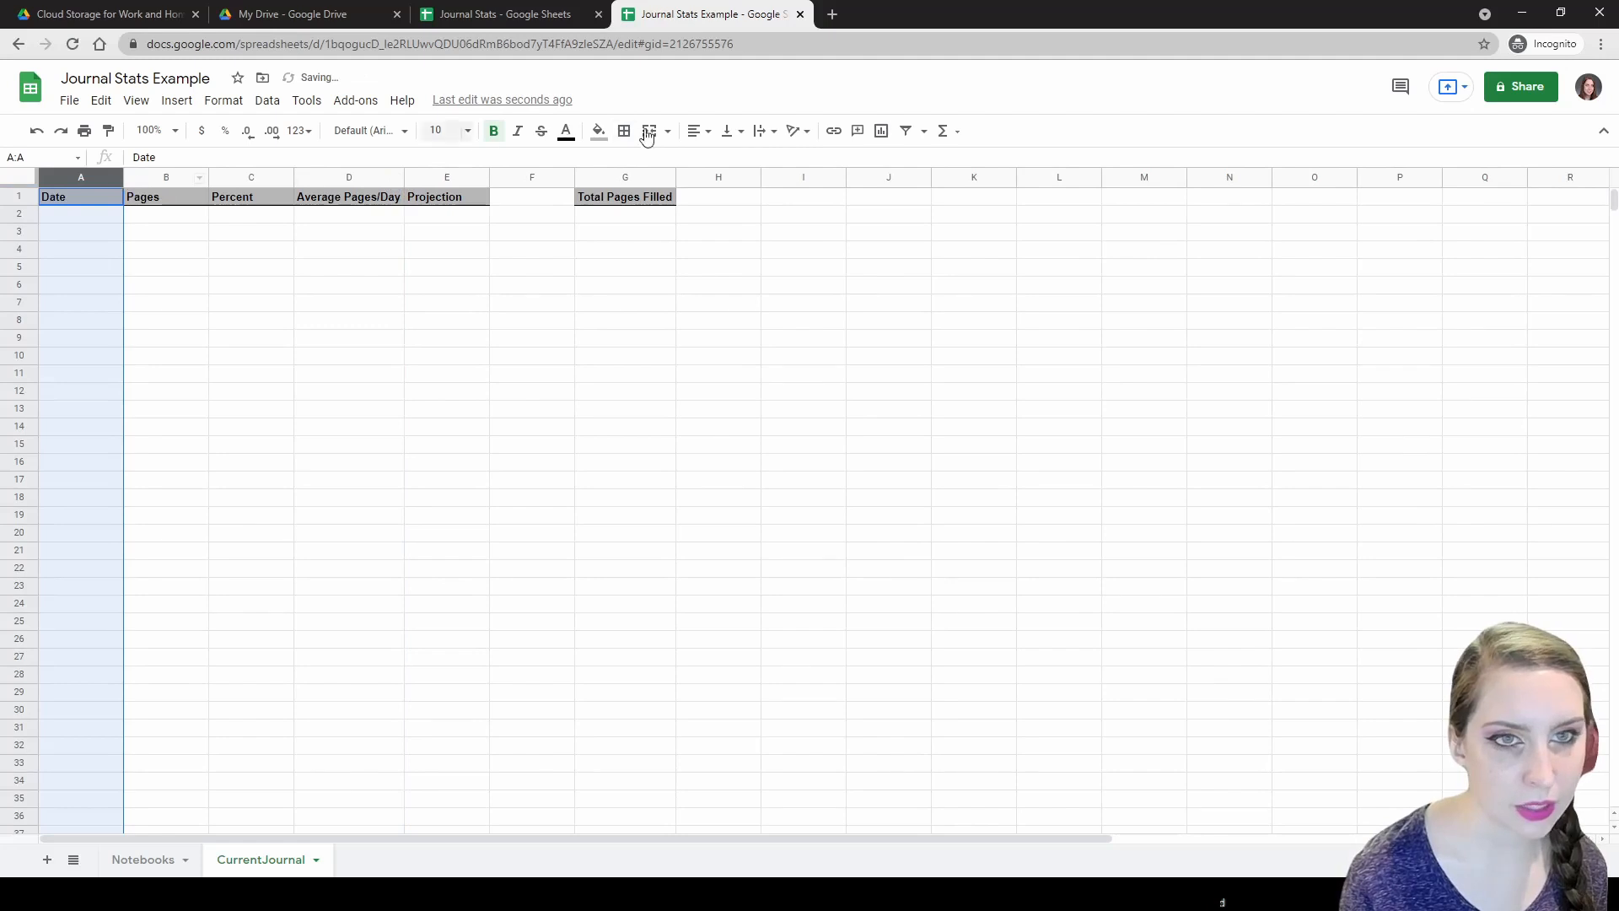
{"action": "left_click", "coordinate": [93, 217]}
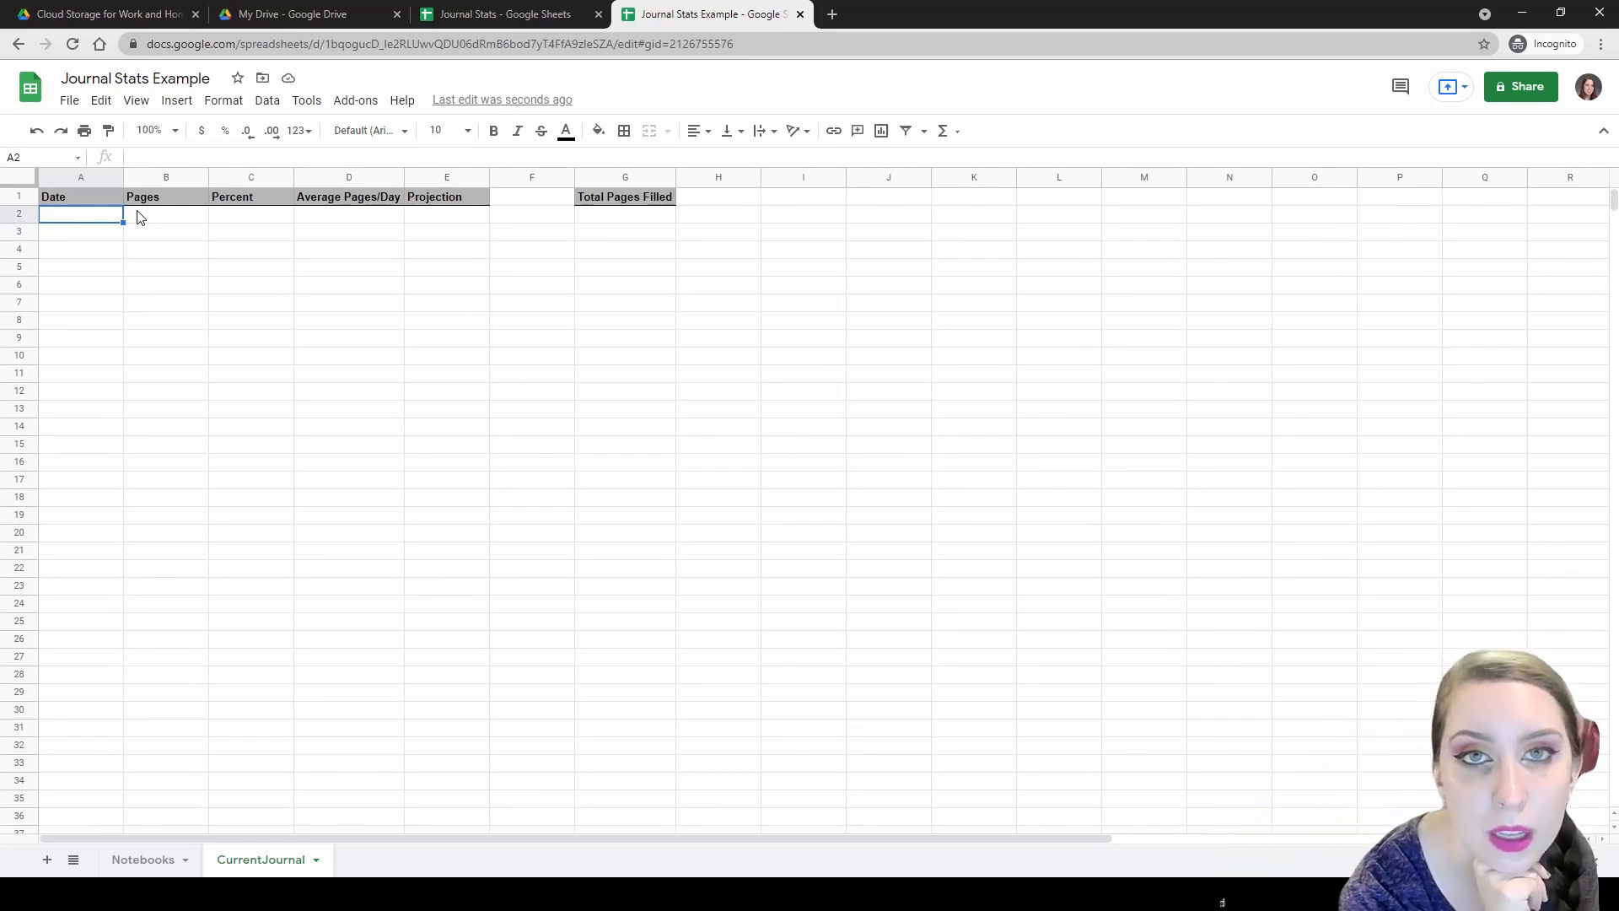
Enter 9/1/2021 in A2 and auto-fill the dates down to 9/29/2021 in A30.
{"action": "type", "text": "9/1/2021"}
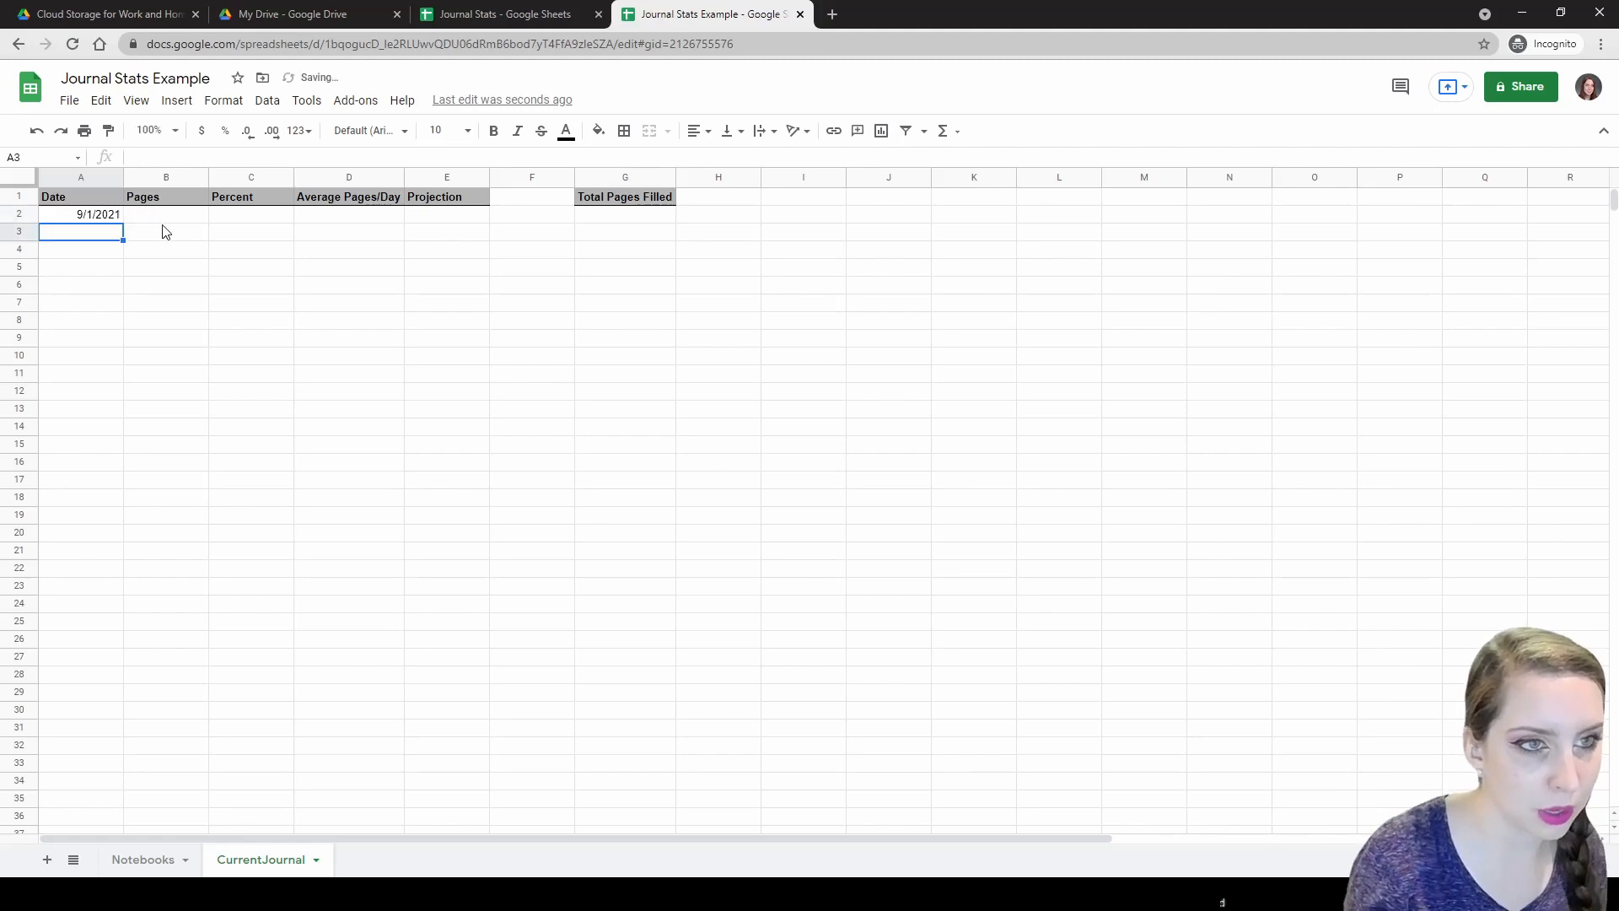
{"action": "key", "text": "Return"}
{"action": "left_click", "coordinate": [120, 221]}
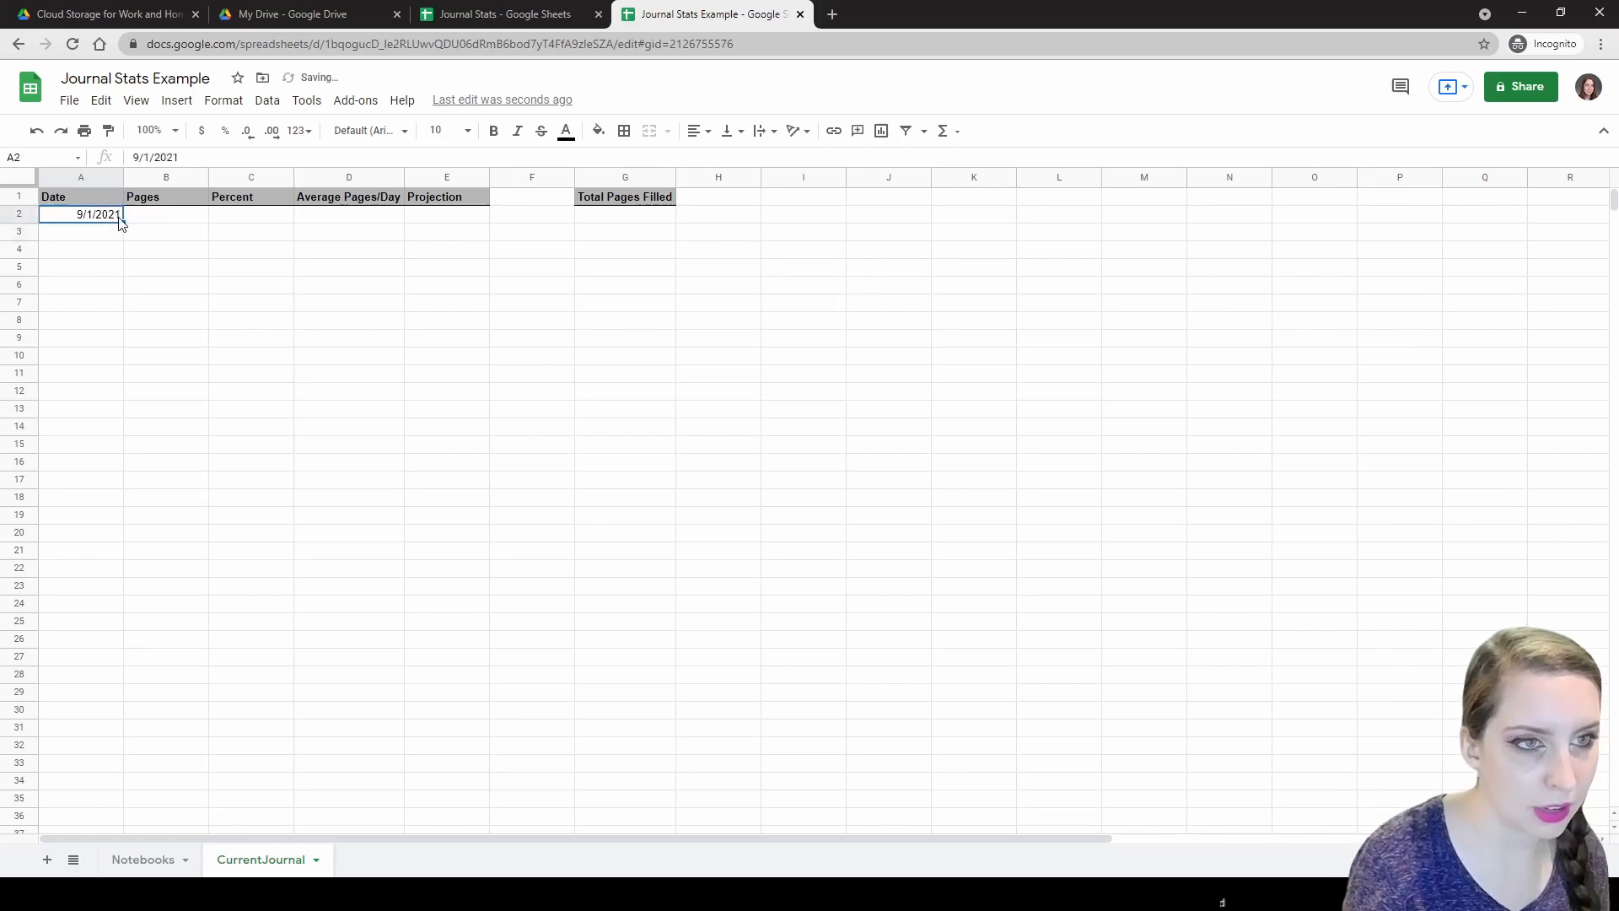
{"action": "left_click_drag", "start_coordinate": [125, 220], "coordinate": [112, 717]}
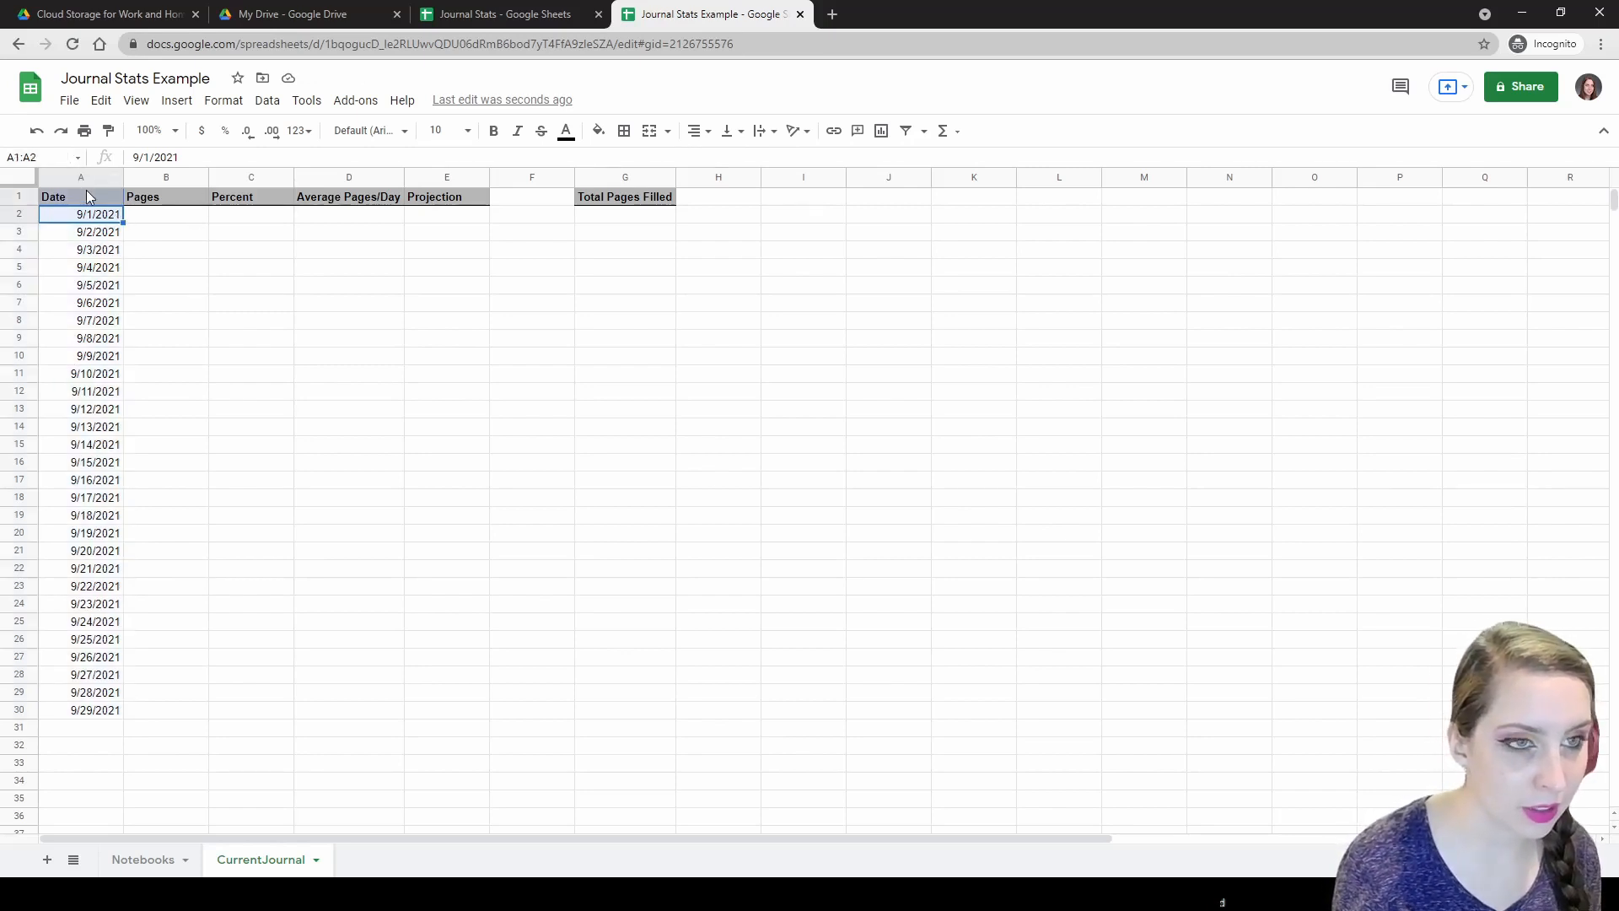
Add a right border to the date column A2:A30.
{"action": "left_click", "coordinate": [524, 7]}
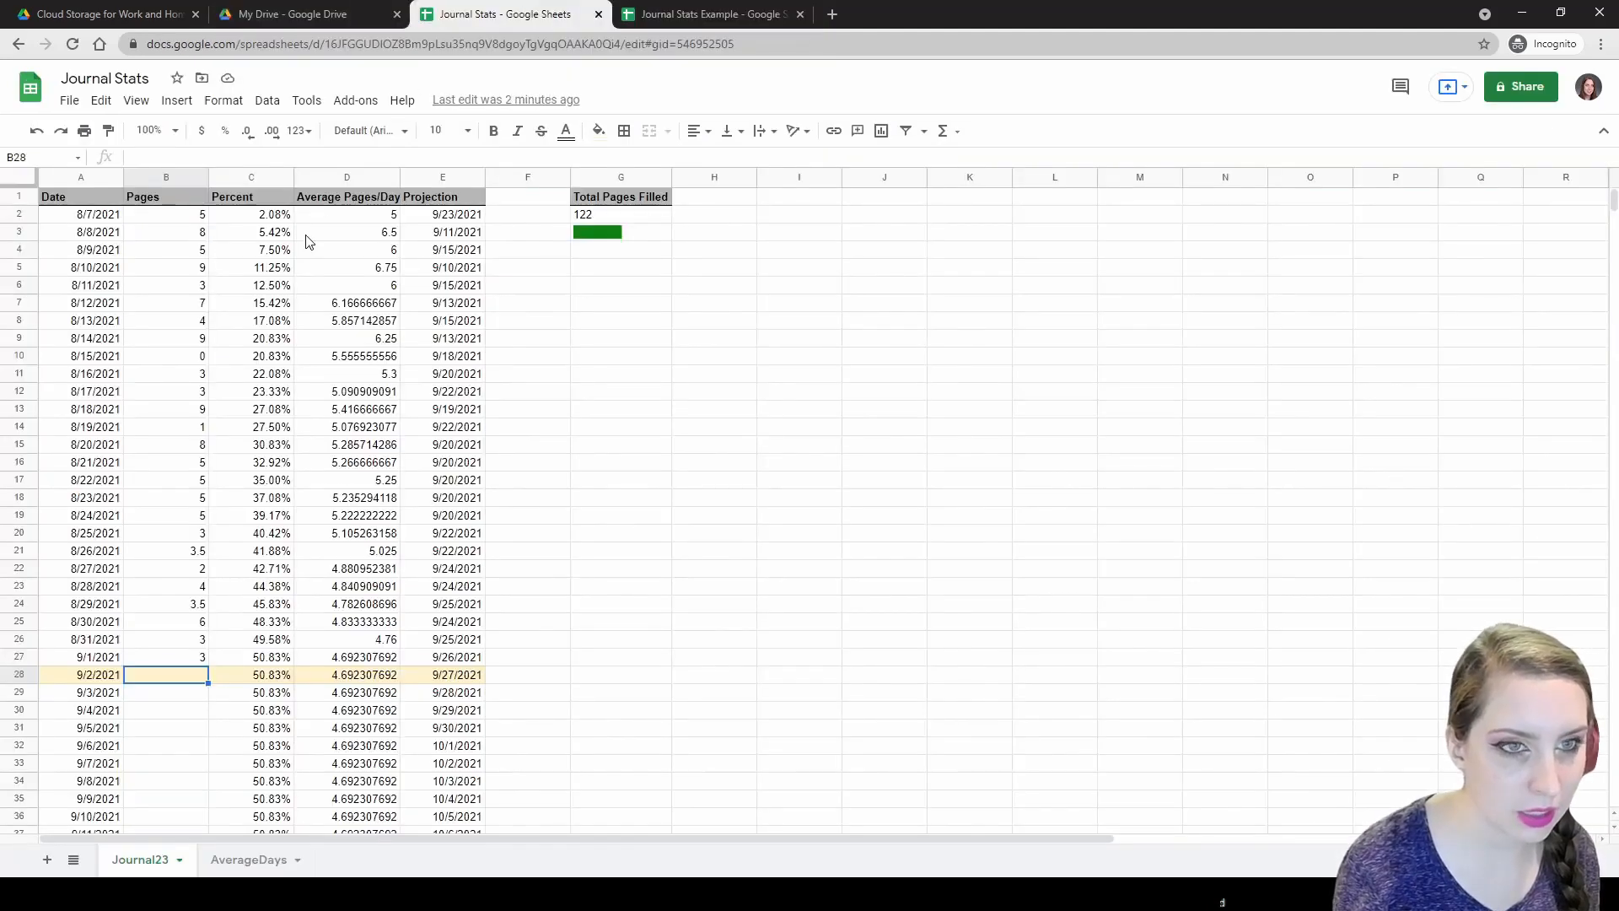
{"action": "left_click", "coordinate": [680, 10]}
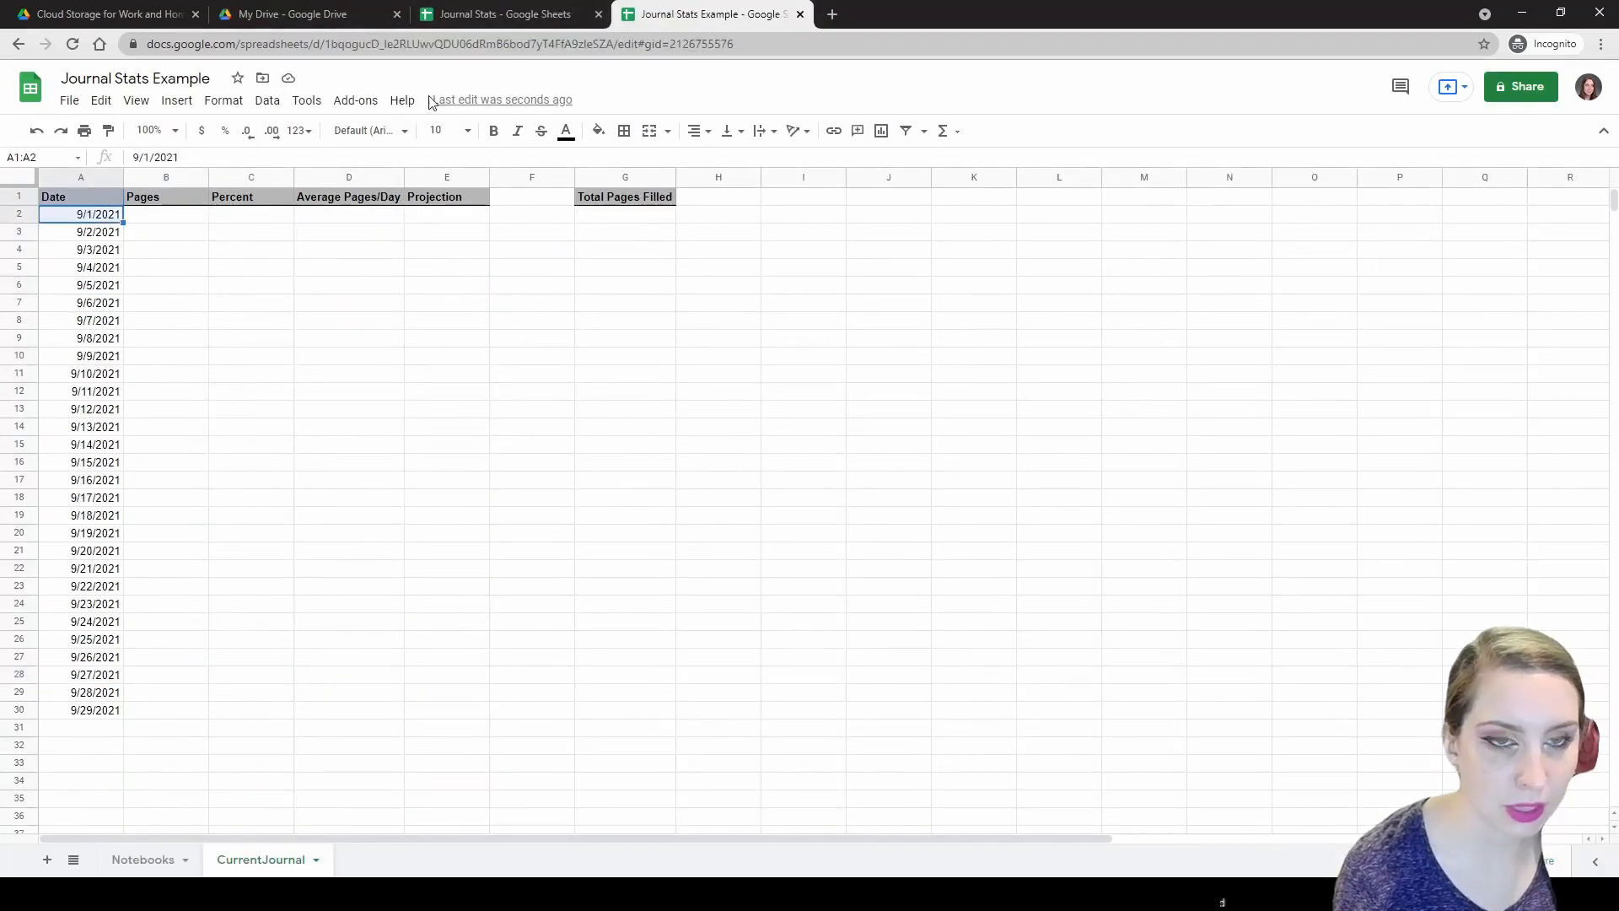
{"action": "left_click", "coordinate": [78, 712], "text": "shift"}
{"action": "left_click", "coordinate": [624, 131]}
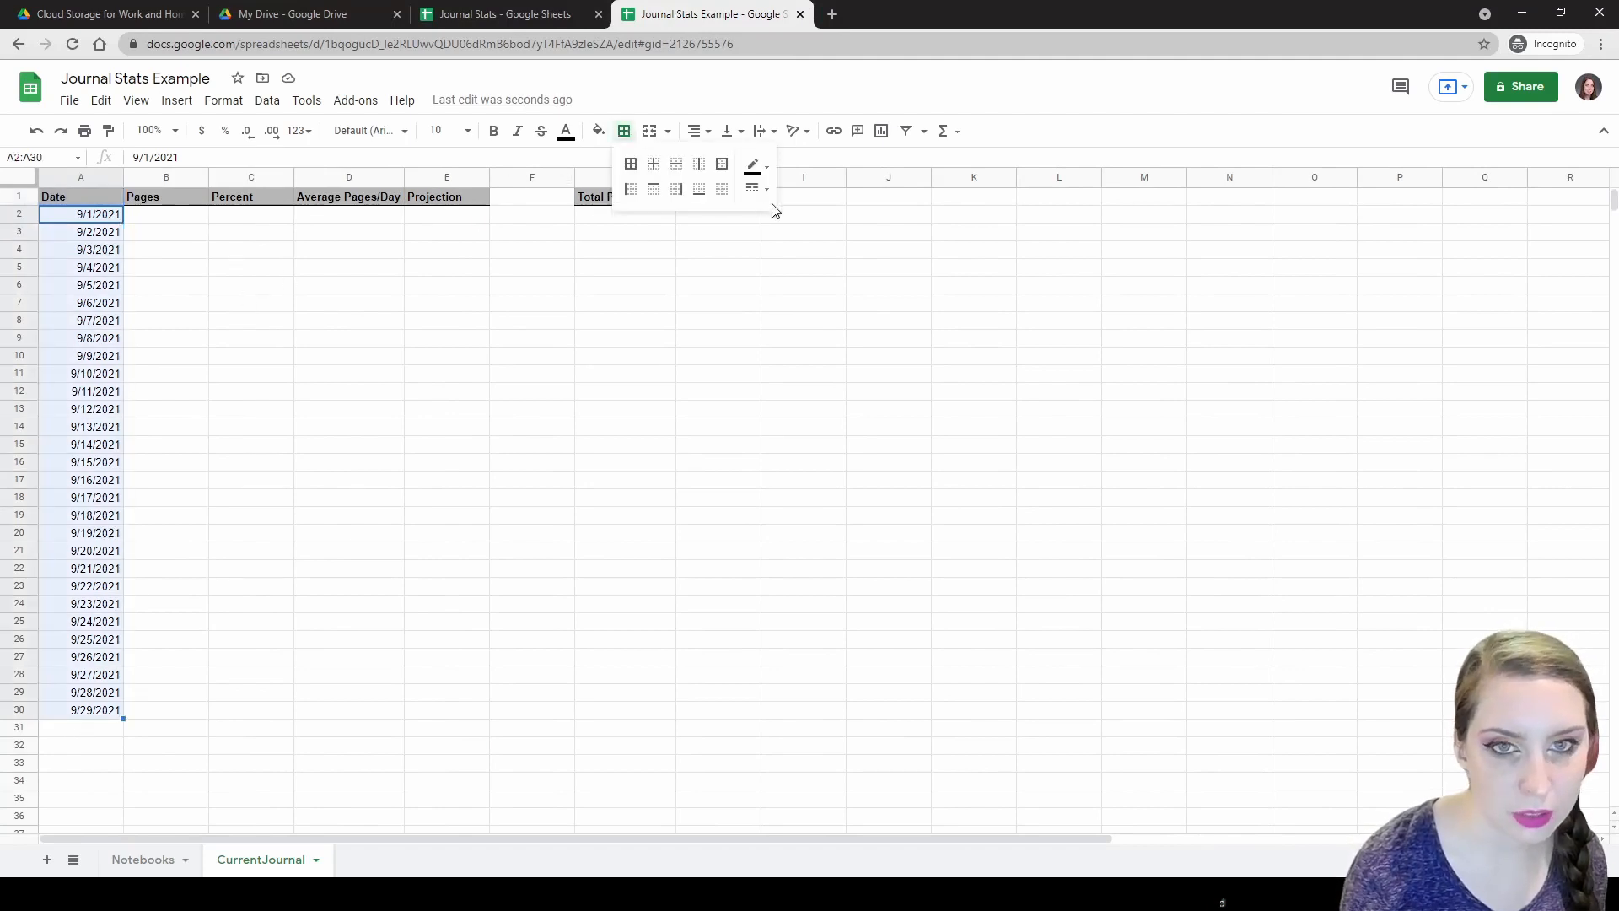
{"action": "left_click", "coordinate": [675, 188]}
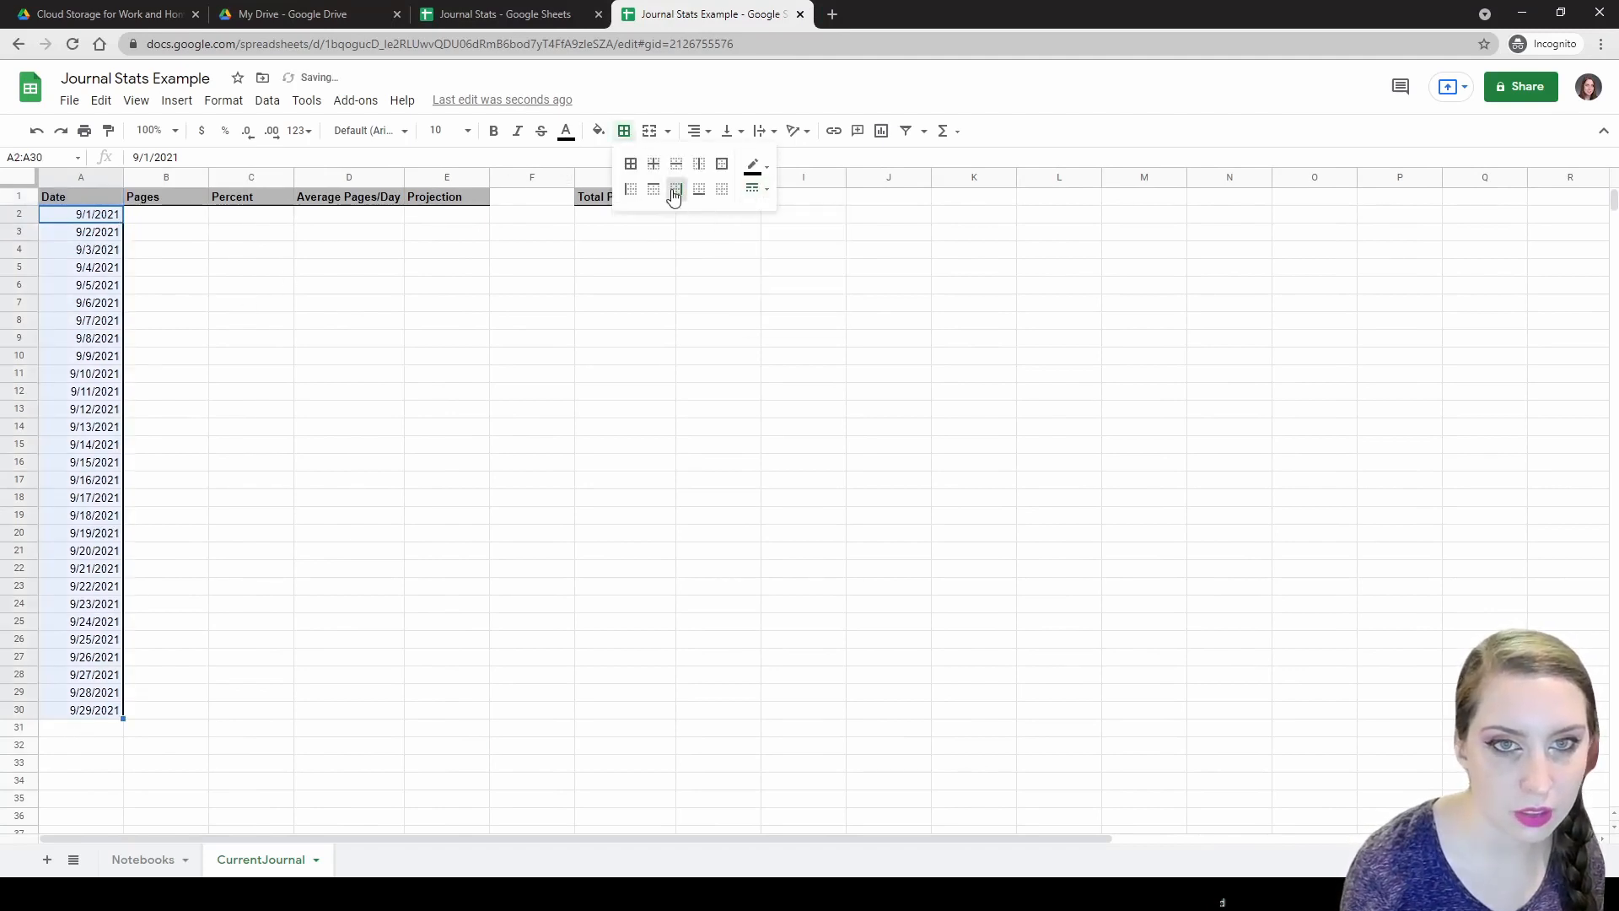
Add a right border to the Percent column C1:C30.
{"action": "left_click", "coordinate": [181, 195]}
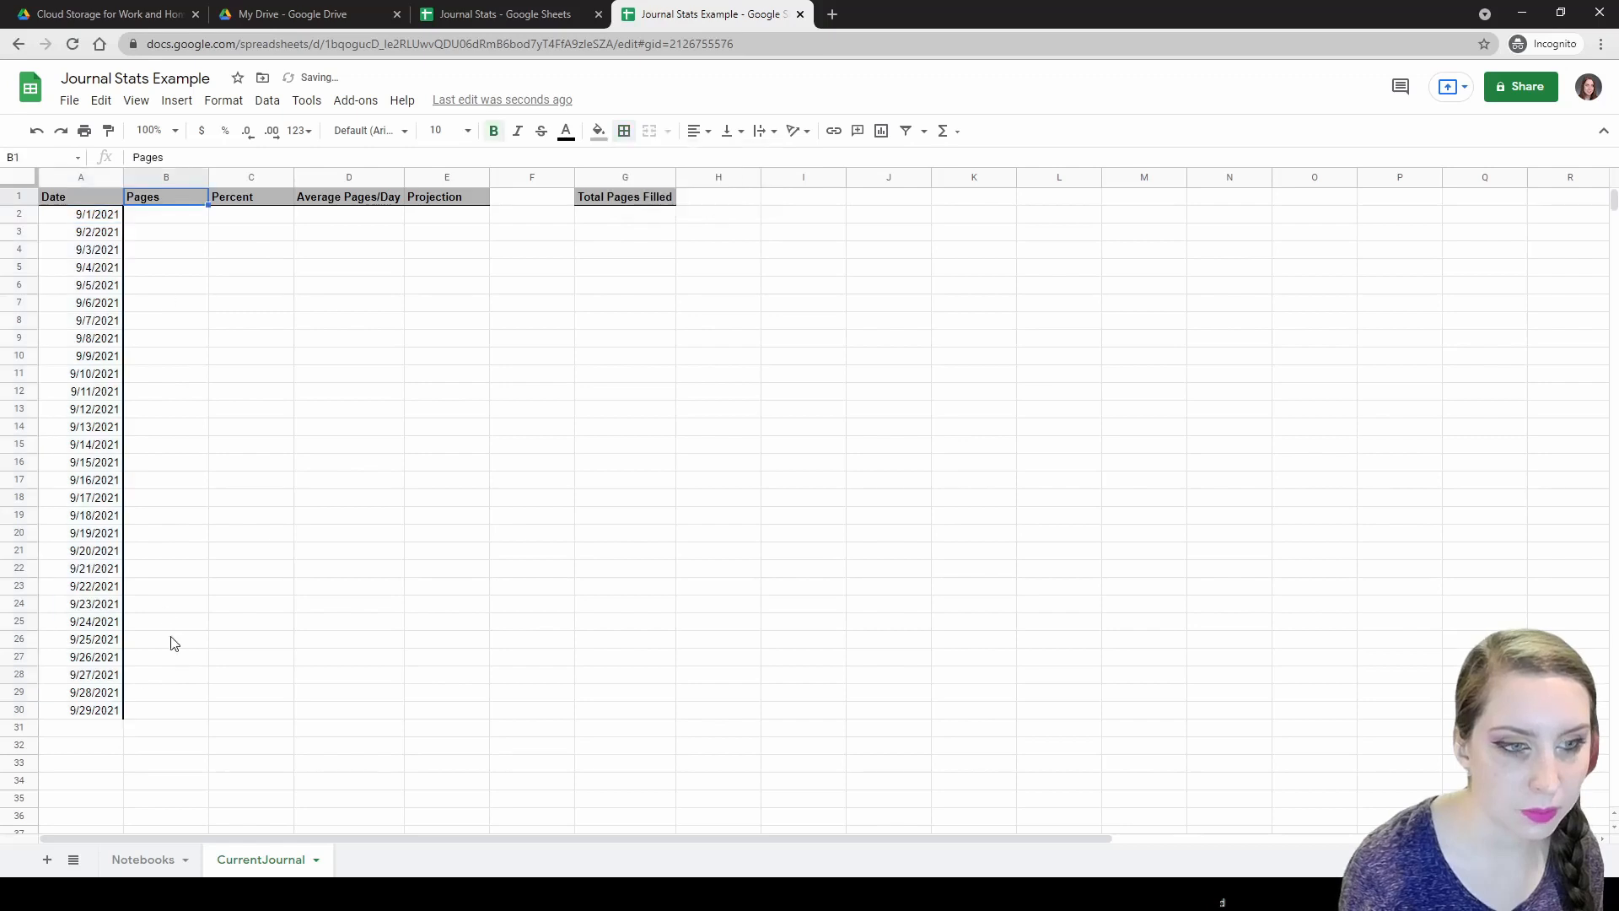
{"action": "left_click", "coordinate": [131, 711], "text": "shift"}
{"action": "left_click", "coordinate": [251, 177]}
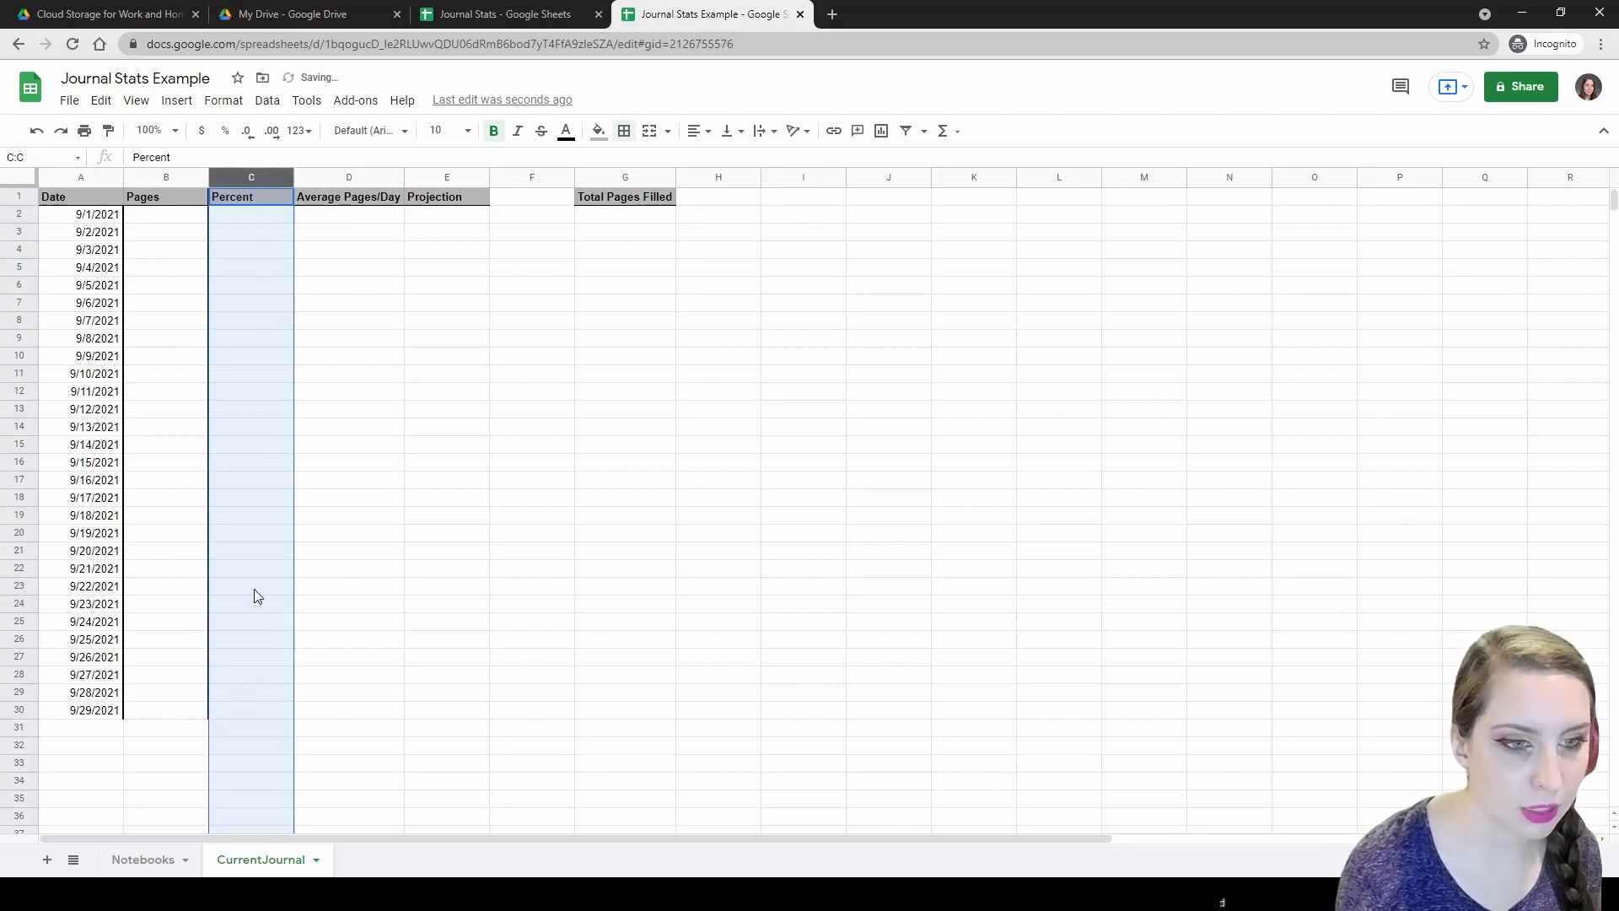
{"action": "left_click", "coordinate": [236, 717], "text": "shift"}
{"action": "left_click", "coordinate": [624, 131]}
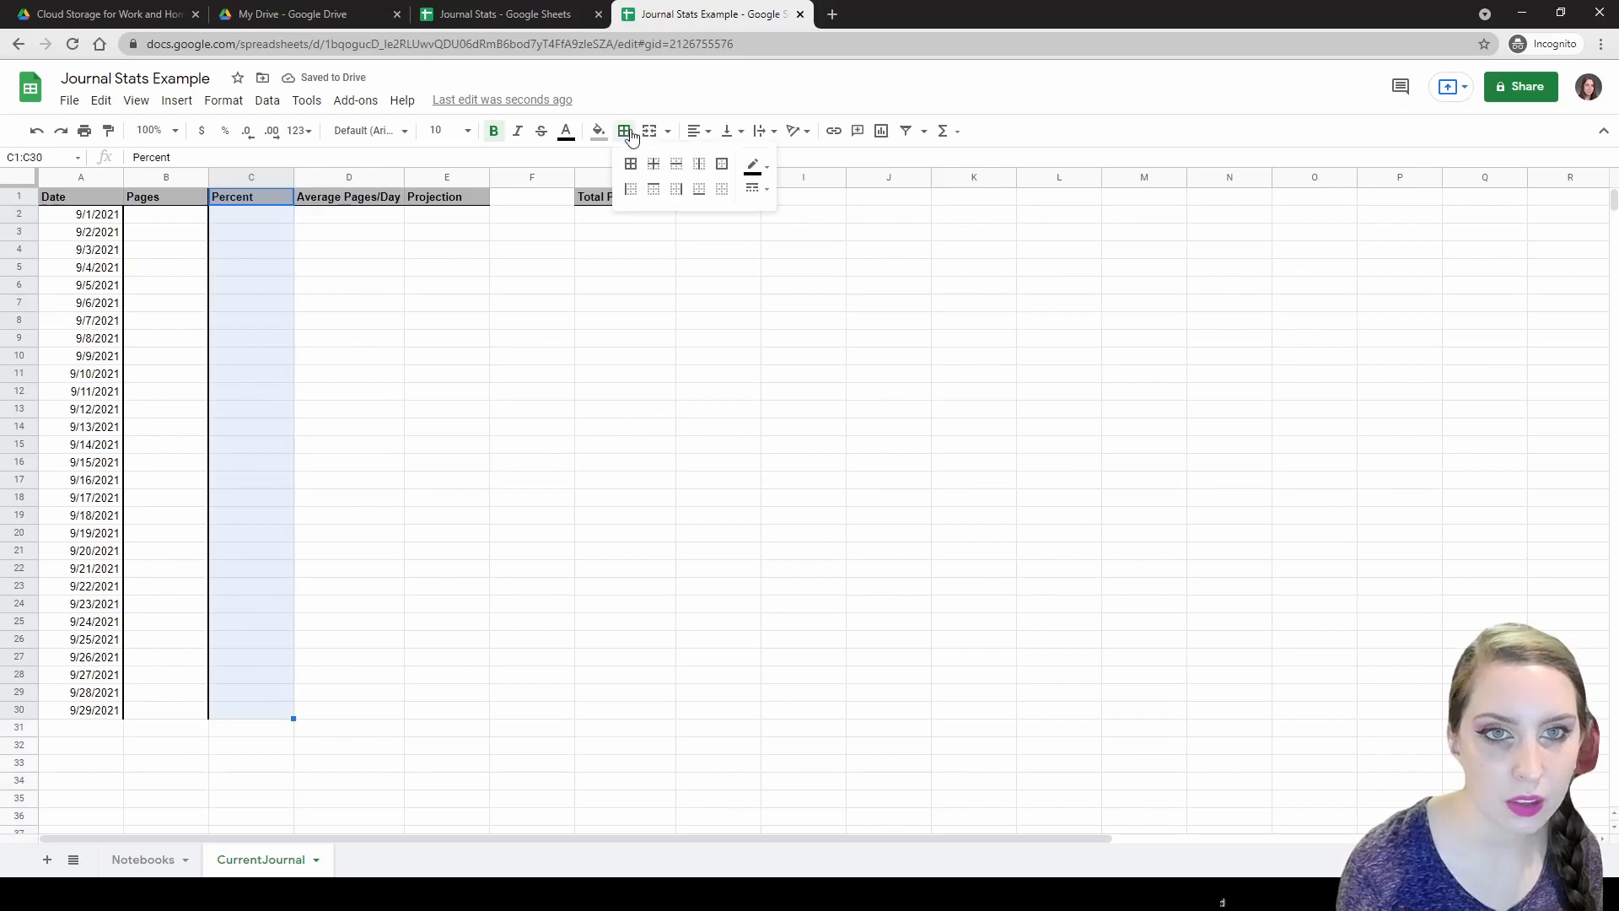
{"action": "left_click", "coordinate": [677, 189]}
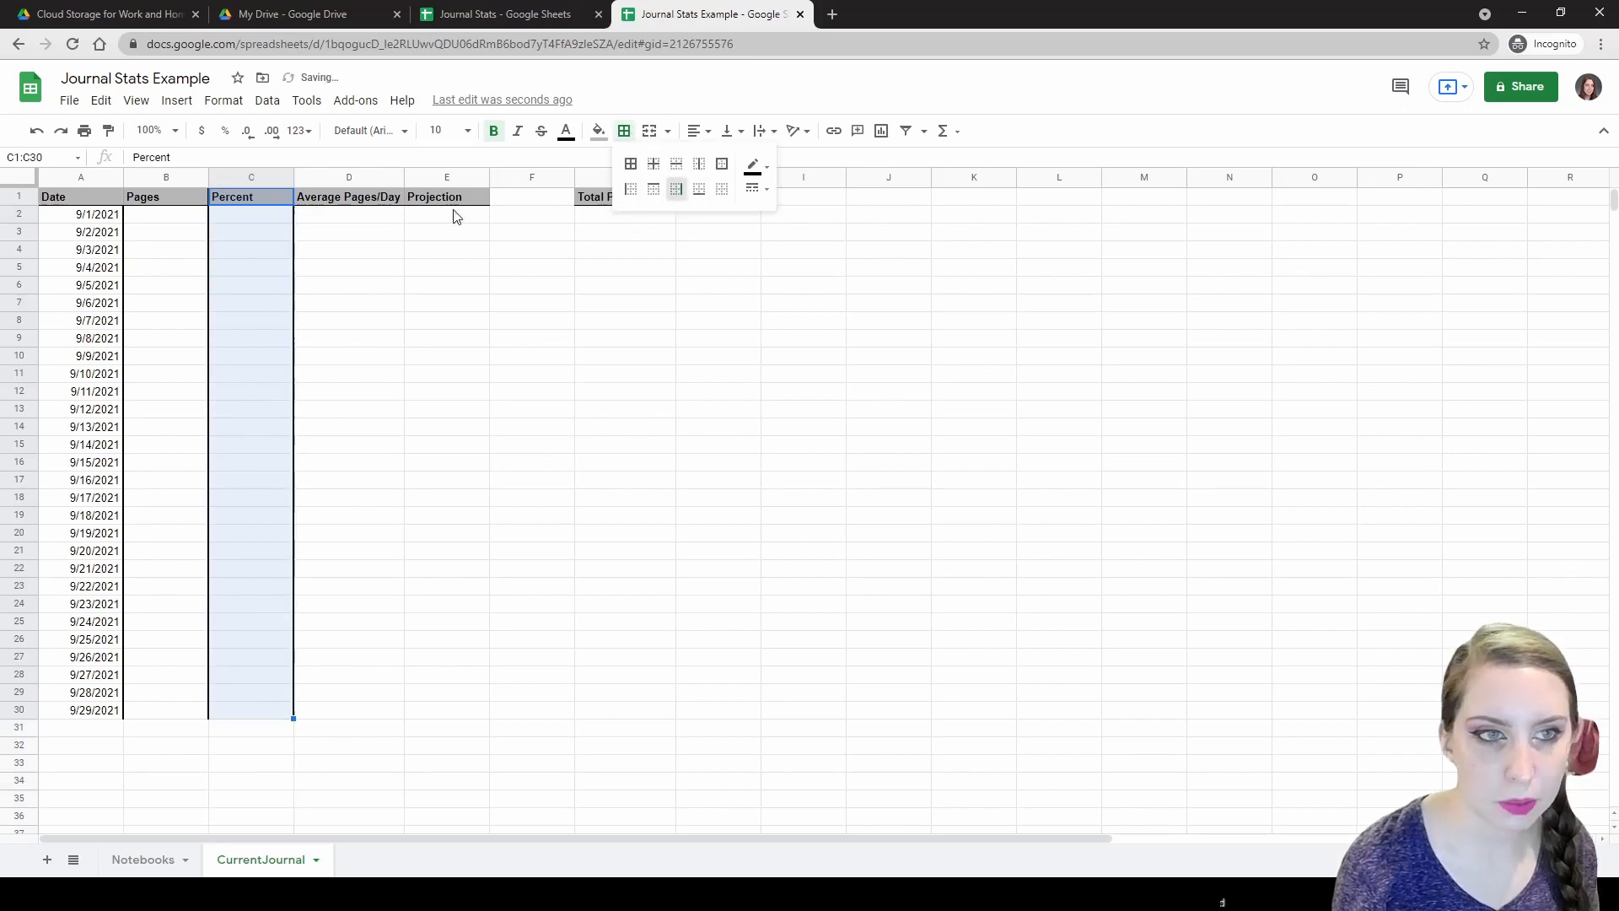
Repeat the right border down the Average Pages/Day and Projection columns to row 30.
{"action": "left_click", "coordinate": [347, 203]}
{"action": "left_click", "coordinate": [318, 712], "text": "shift"}
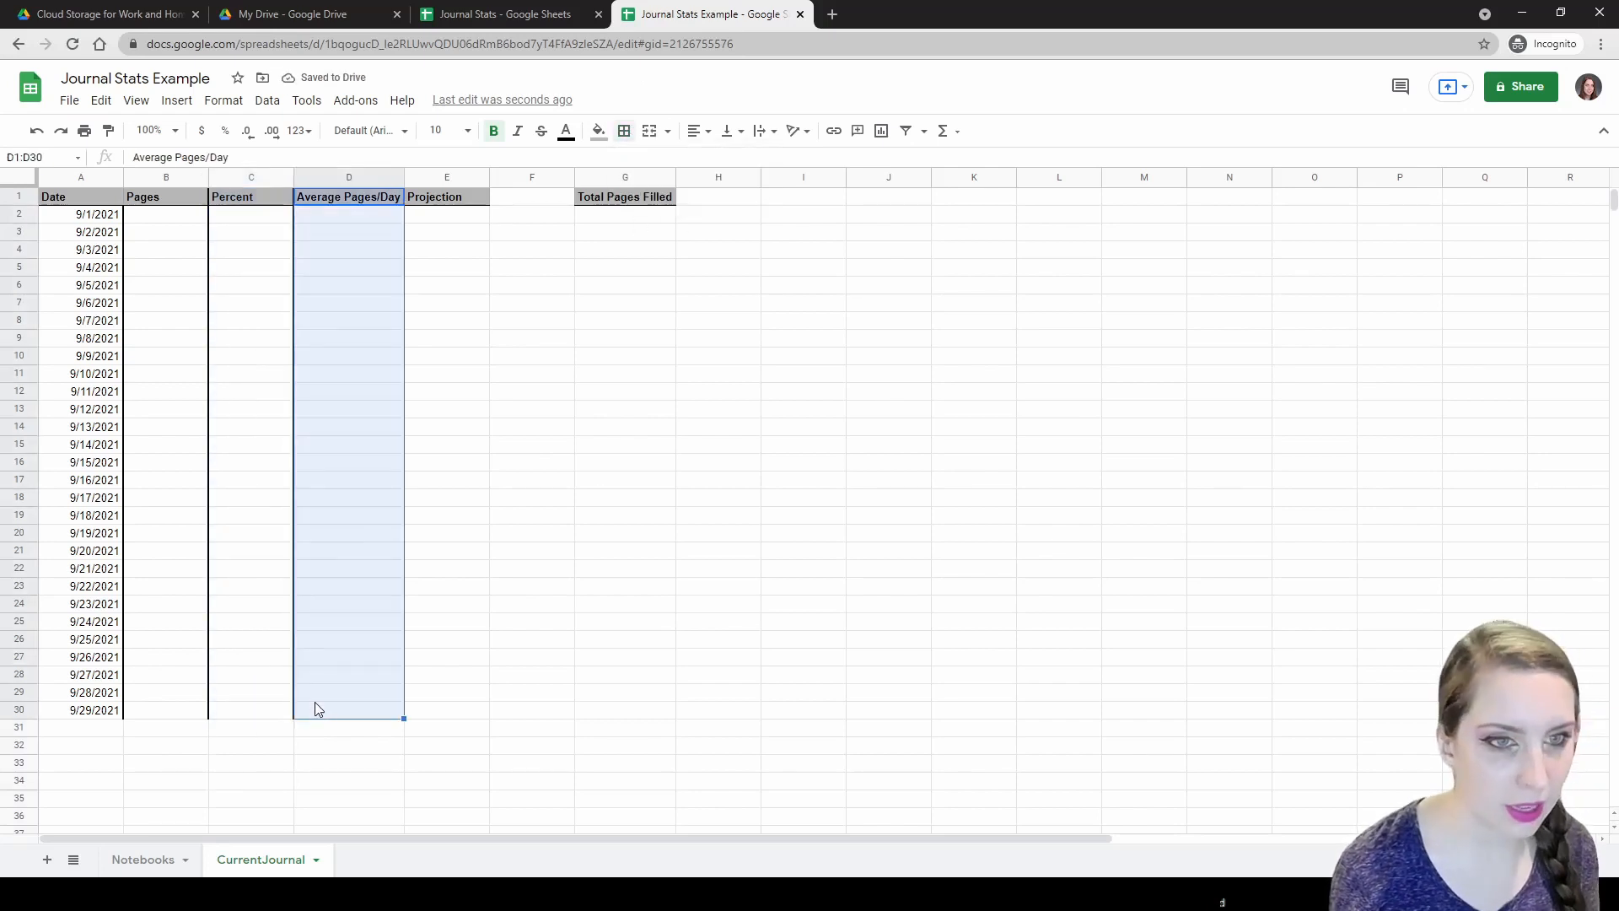
{"action": "left_click", "coordinate": [428, 196]}
{"action": "left_click", "coordinate": [414, 711], "text": "shift"}
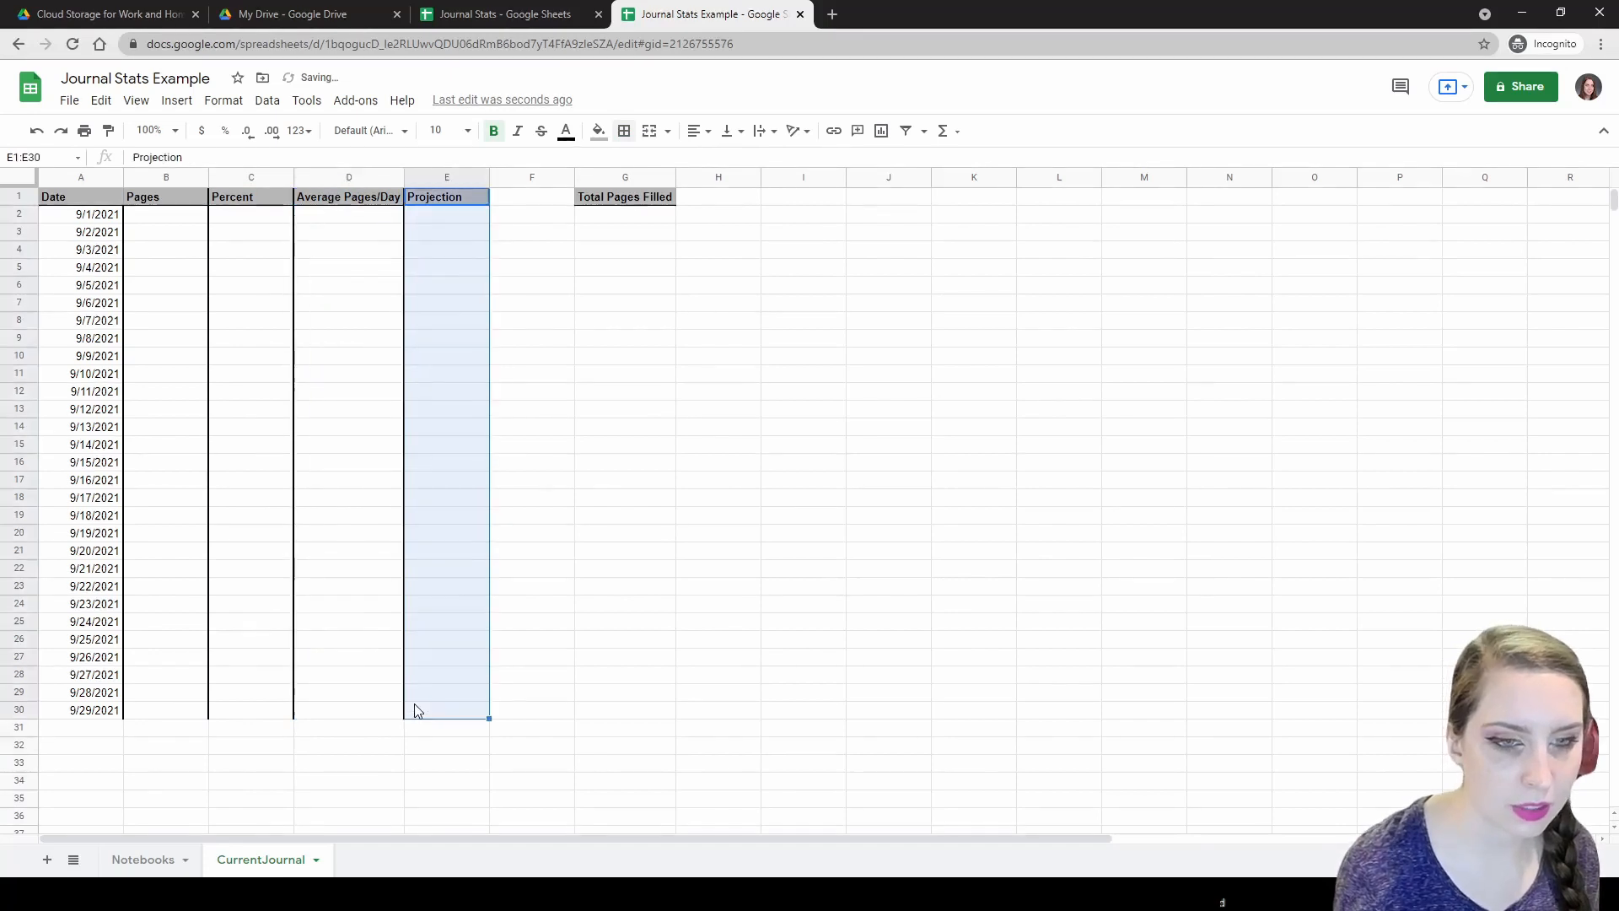
{"action": "key", "text": "ctrl+y"}
{"action": "left_click", "coordinate": [593, 706]}
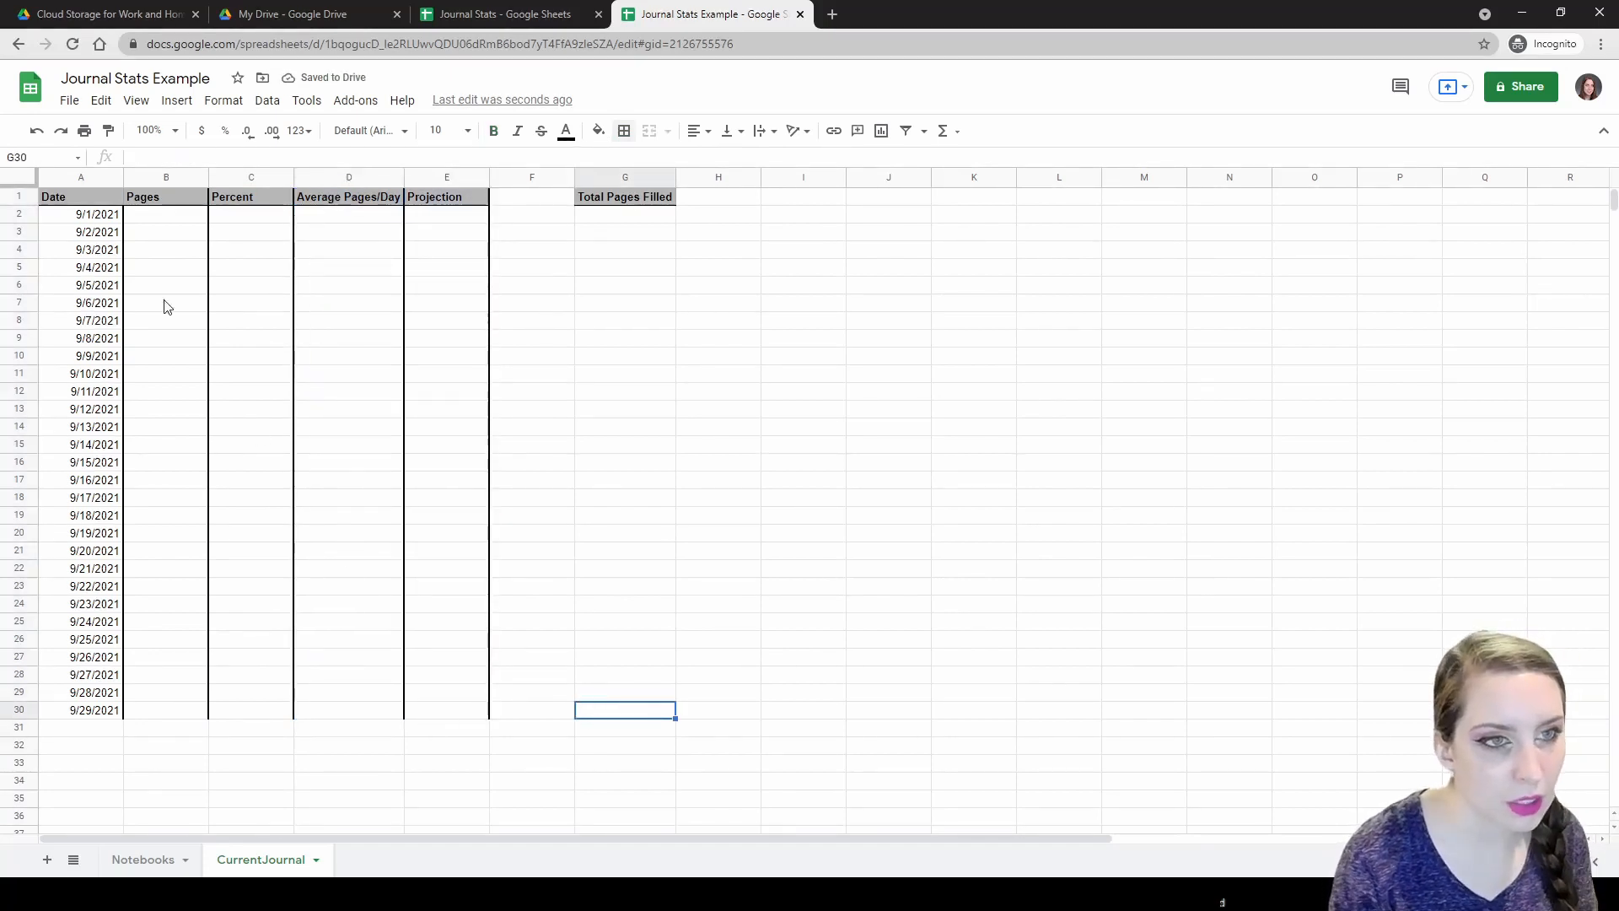
{"action": "left_click", "coordinate": [139, 213]}
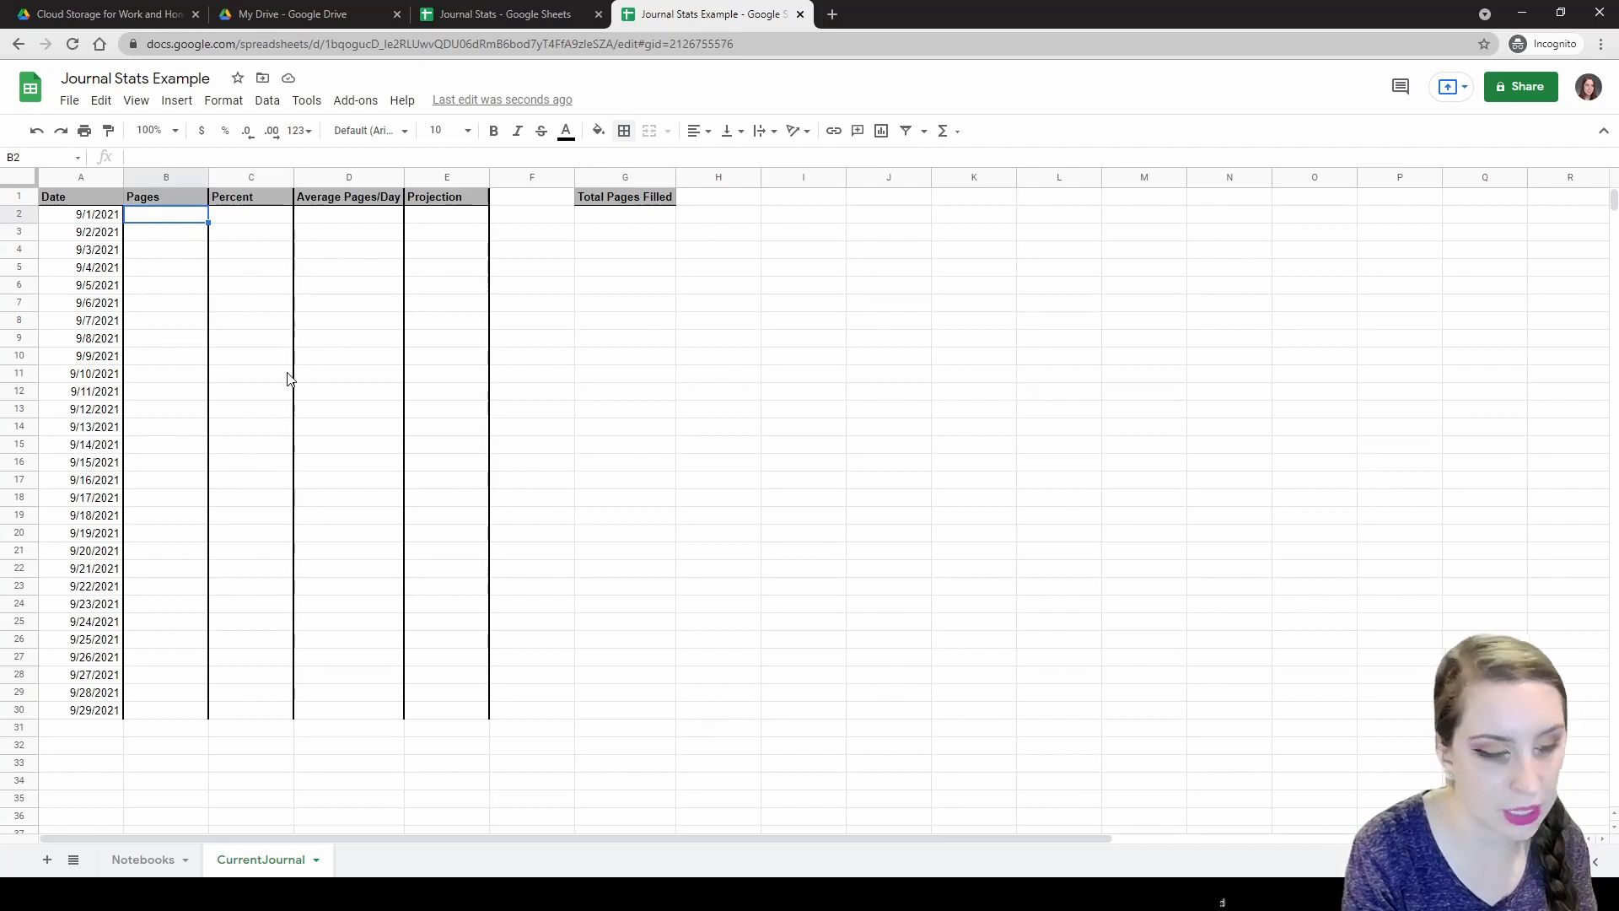
Enter the page counts for 9/1 through 9/15 in column B, starting 6, 5, 3, 2, 8.
{"action": "type", "text": "6"}
{"action": "key", "text": "Return"}
{"action": "type", "text": "5"}
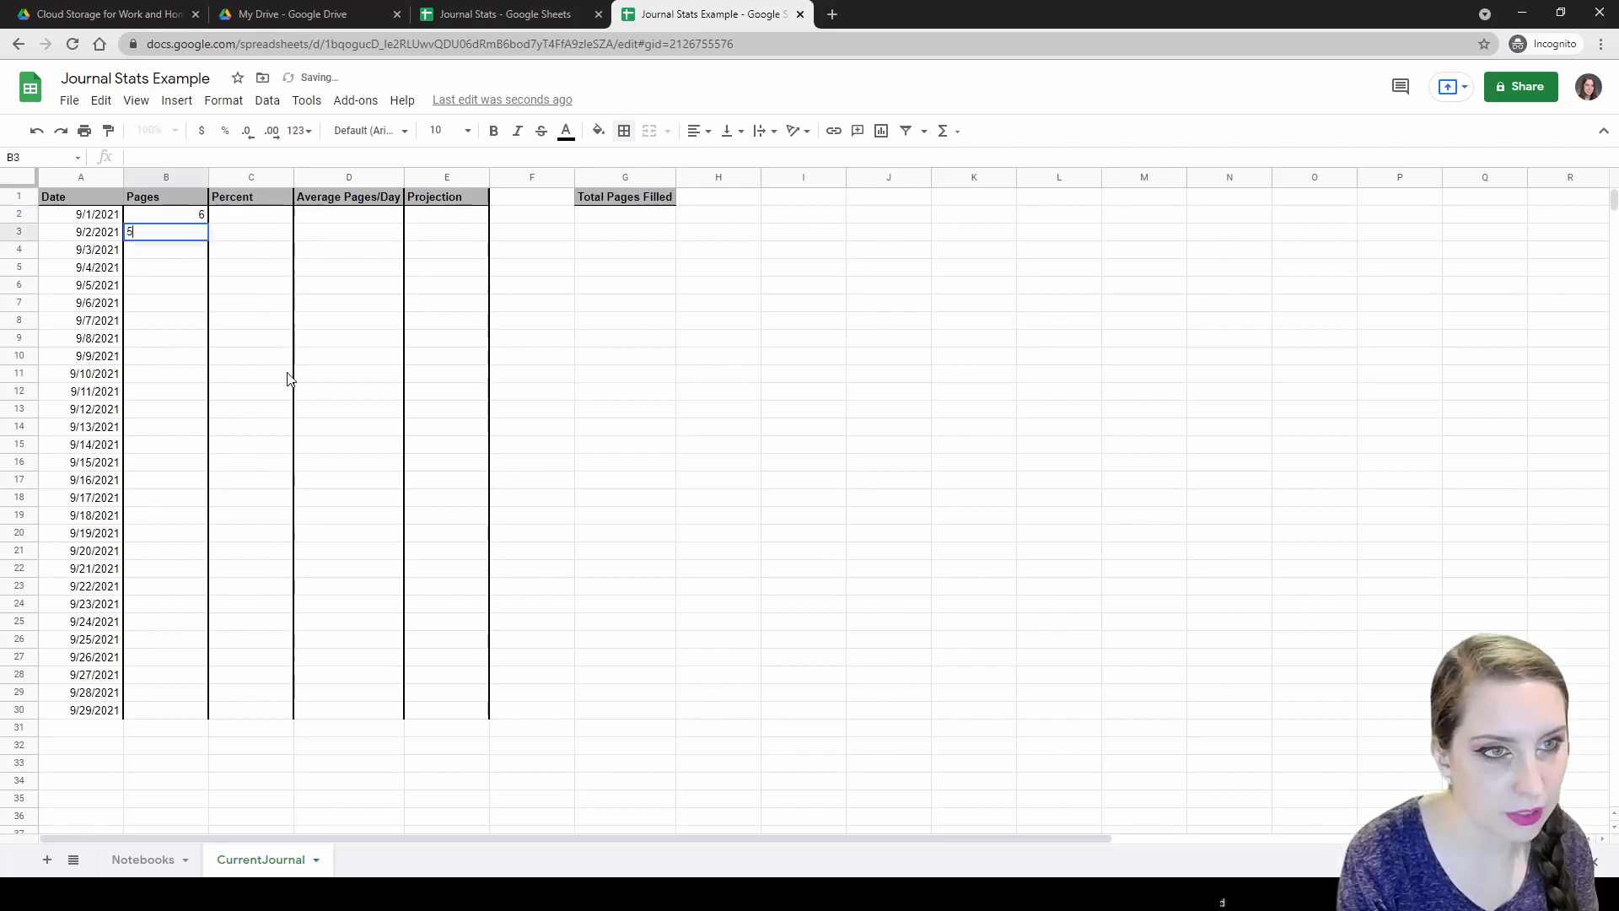
{"action": "key", "text": "Return"}
{"action": "type", "text": "3"}
{"action": "key", "text": "Return"}
{"action": "type", "text": "2"}
{"action": "key", "text": "Return"}
{"action": "type", "text": "8"}
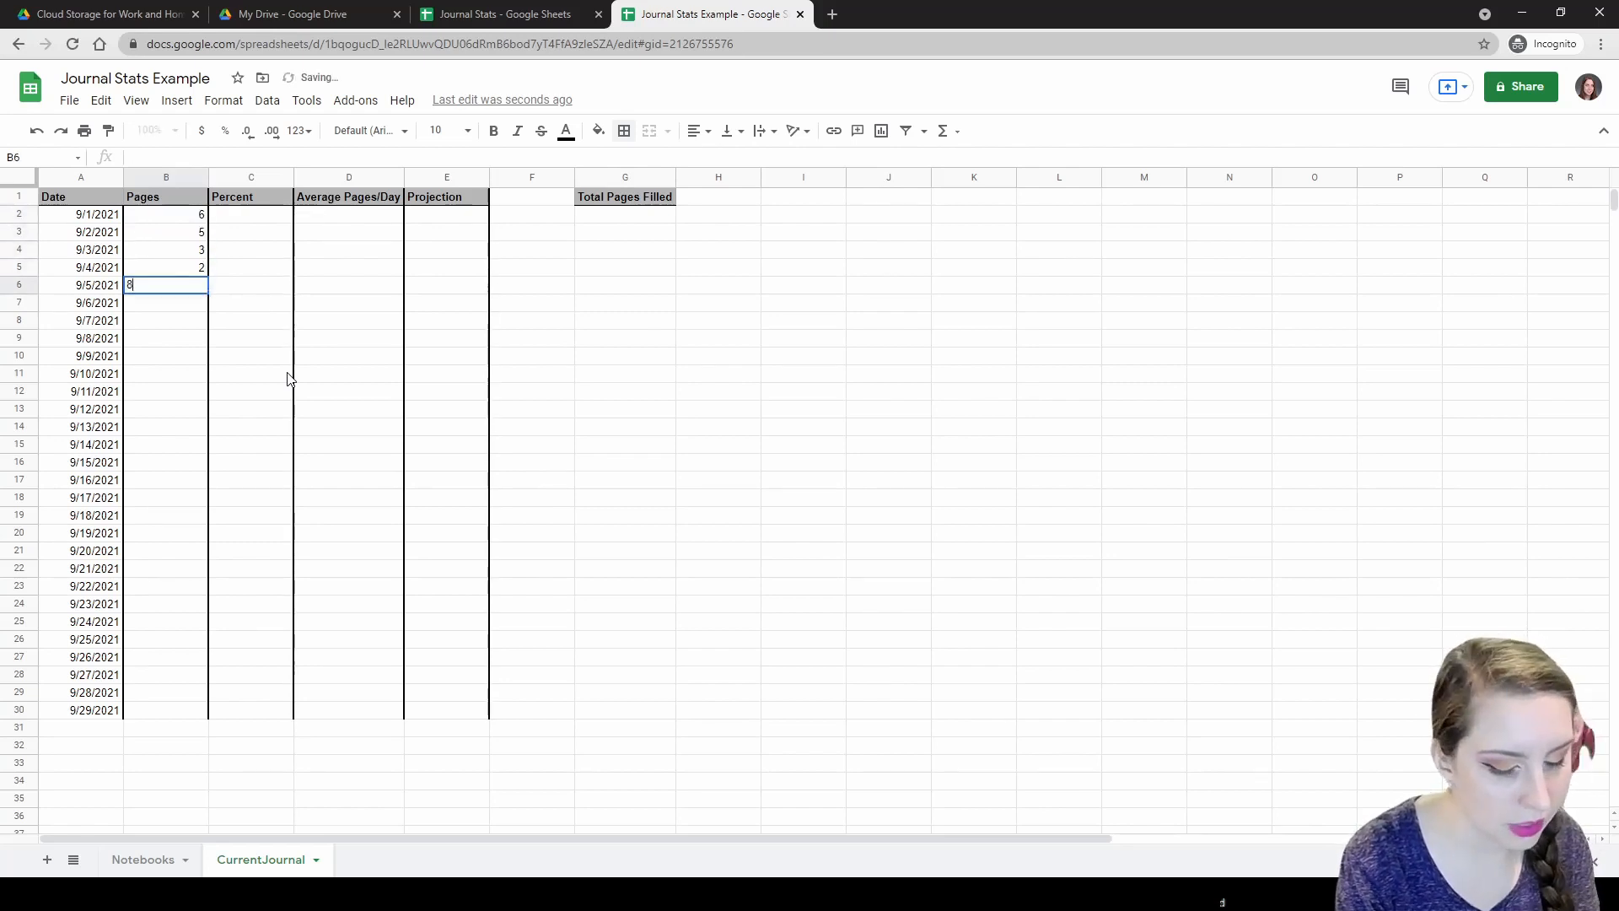
{"action": "key", "text": "Return"}
{"action": "type", "text": "11"}
{"action": "key", "text": "Return"}
{"action": "type", "text": "2"}
{"action": "key", "text": "Return"}
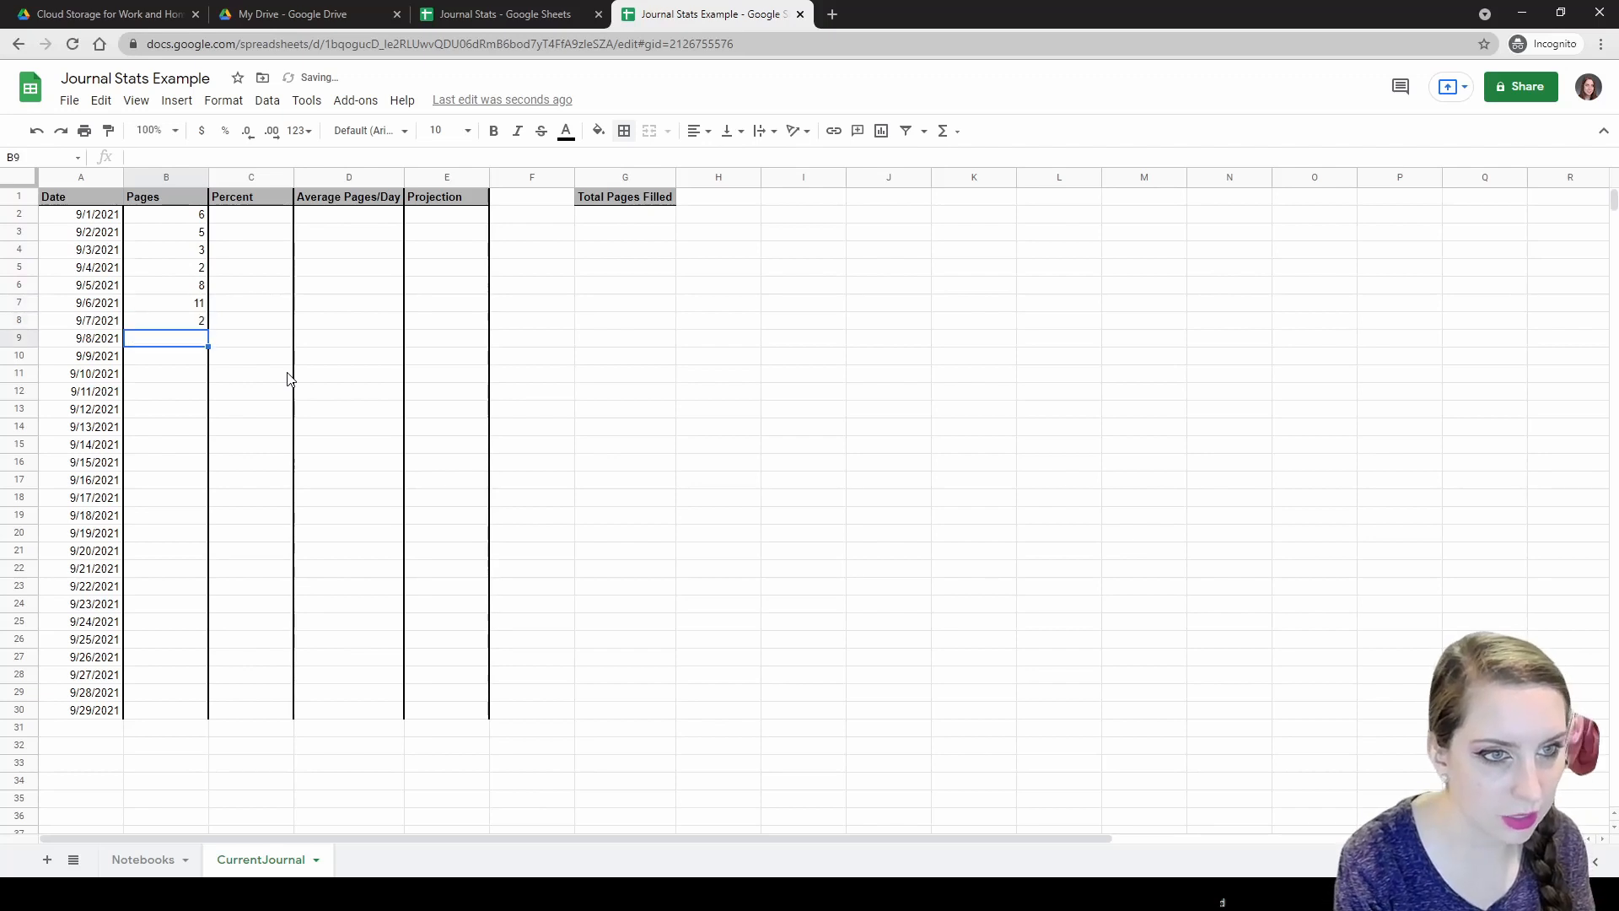
{"action": "type", "text": "3"}
{"action": "key", "text": "Return"}
{"action": "type", "text": "1"}
{"action": "key", "text": "Return"}
{"action": "type", "text": "2"}
{"action": "key", "text": "Return"}
{"action": "type", "text": "5"}
{"action": "key", "text": "Return"}
{"action": "type", "text": "8"}
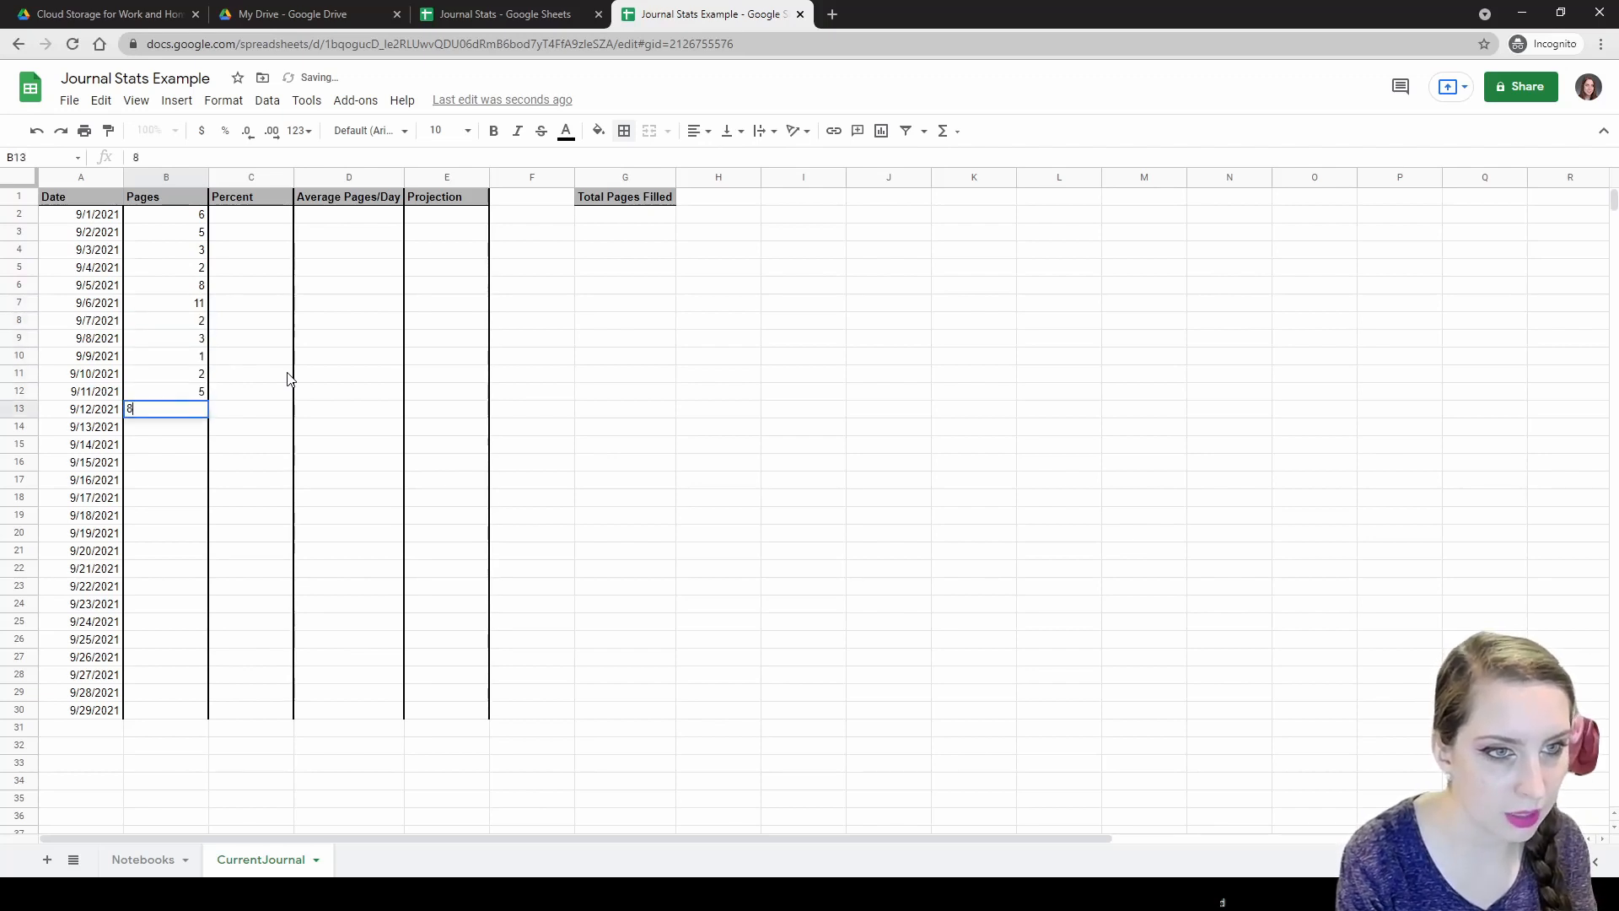
{"action": "key", "text": "Return"}
{"action": "type", "text": "22"}
{"action": "key", "text": "Return"}
{"action": "type", "text": "3"}
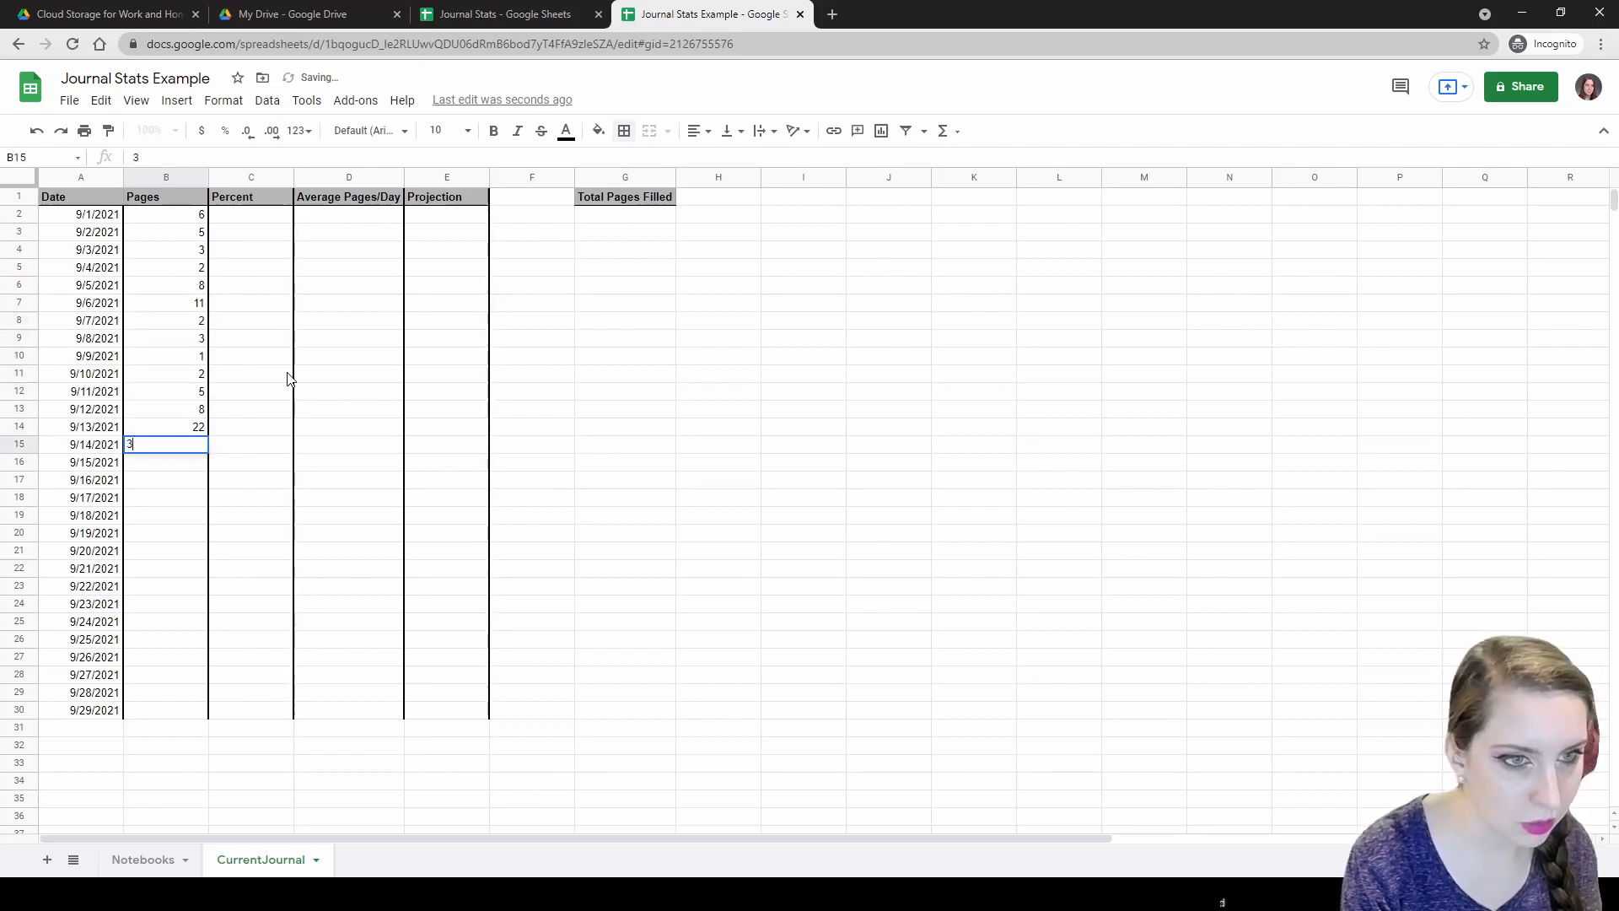
{"action": "key", "text": "Return"}
{"action": "type", "text": "6"}
{"action": "key", "text": "Return"}
Enter the remaining page counts for 9/16 through 9/29, ending with 3 in row 30.
{"action": "type", "text": "4"}
{"action": "key", "text": "Return"}
{"action": "type", "text": "2"}
{"action": "key", "text": "Return"}
{"action": "type", "text": "1"}
{"action": "key", "text": "Return"}
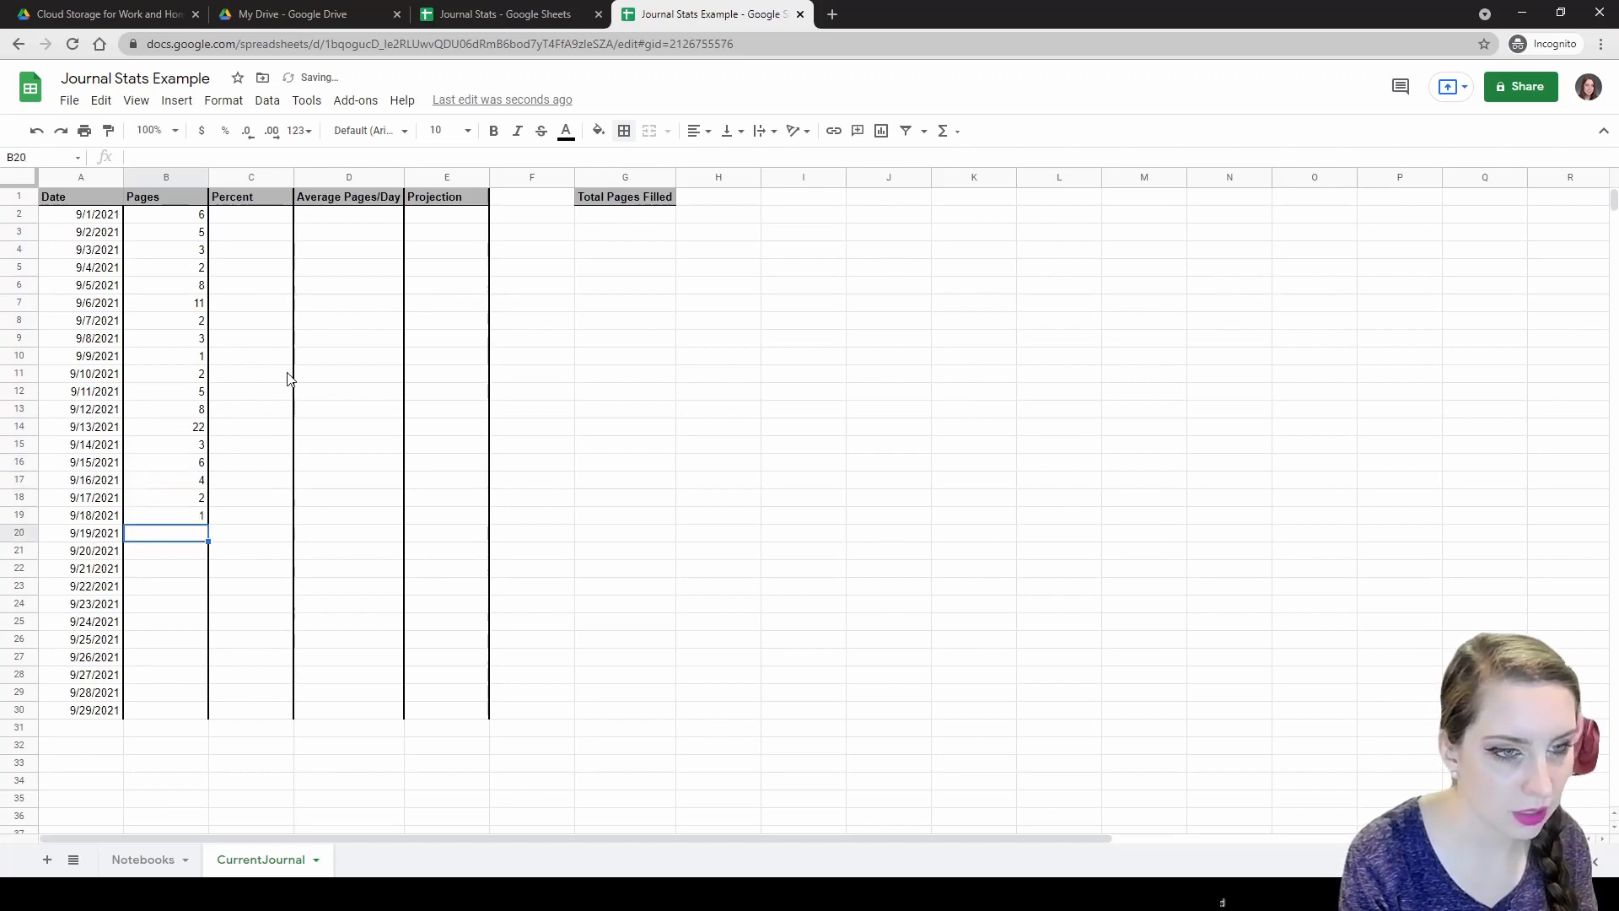
{"action": "type", "text": "90"}
{"action": "key", "text": "Return"}
{"action": "type", "text": "8"}
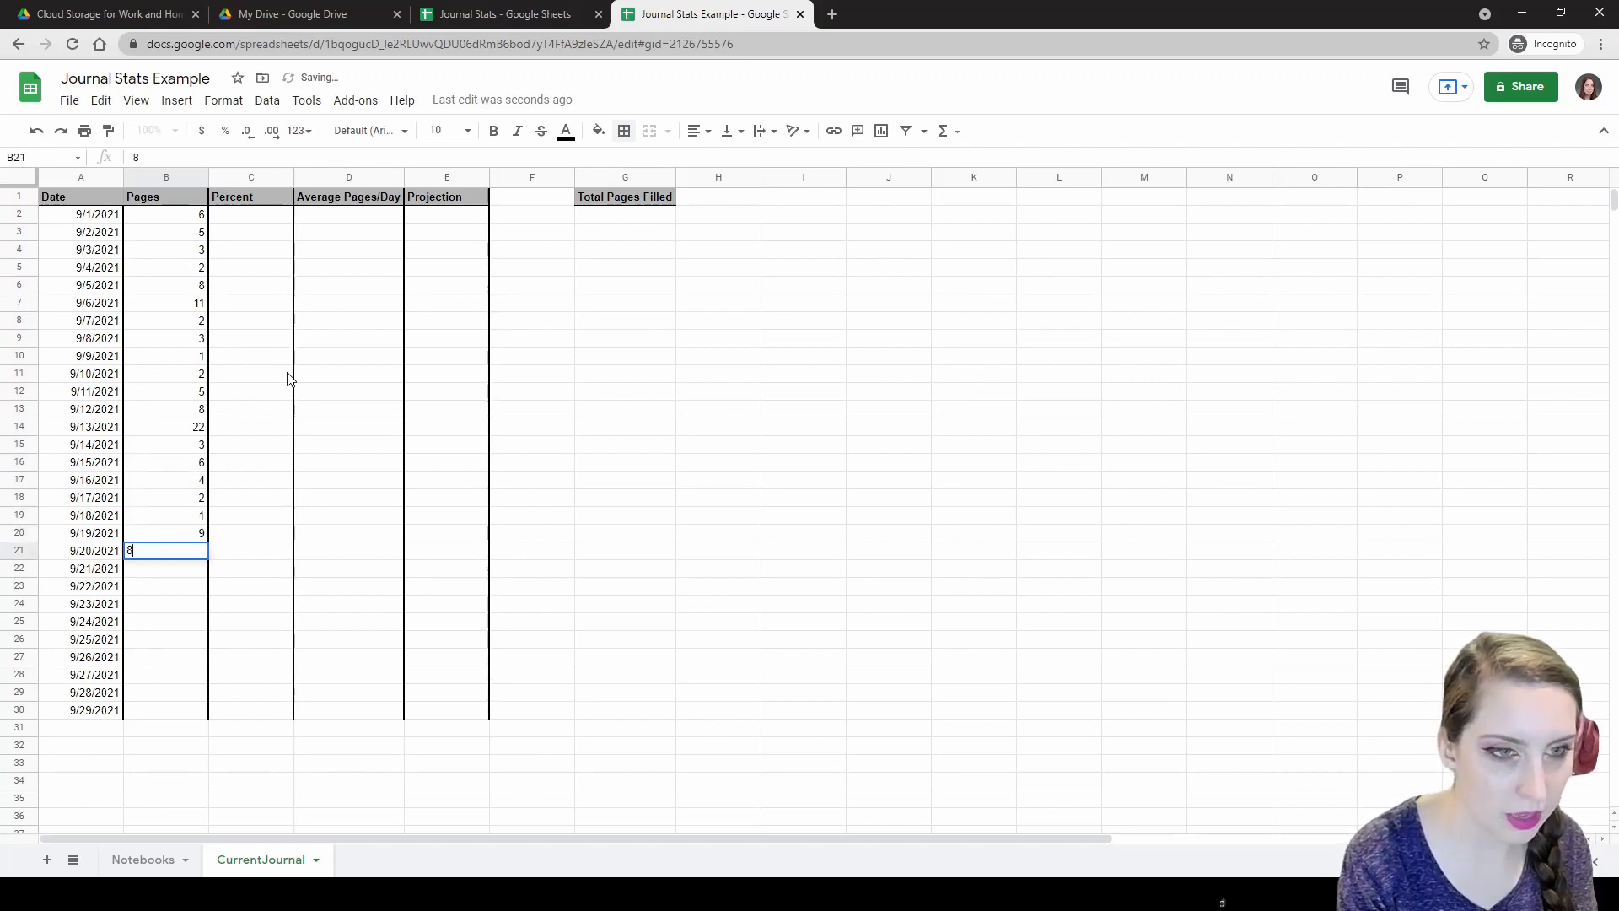
{"action": "key", "text": "Return"}
{"action": "type", "text": "18"}
{"action": "key", "text": "Return"}
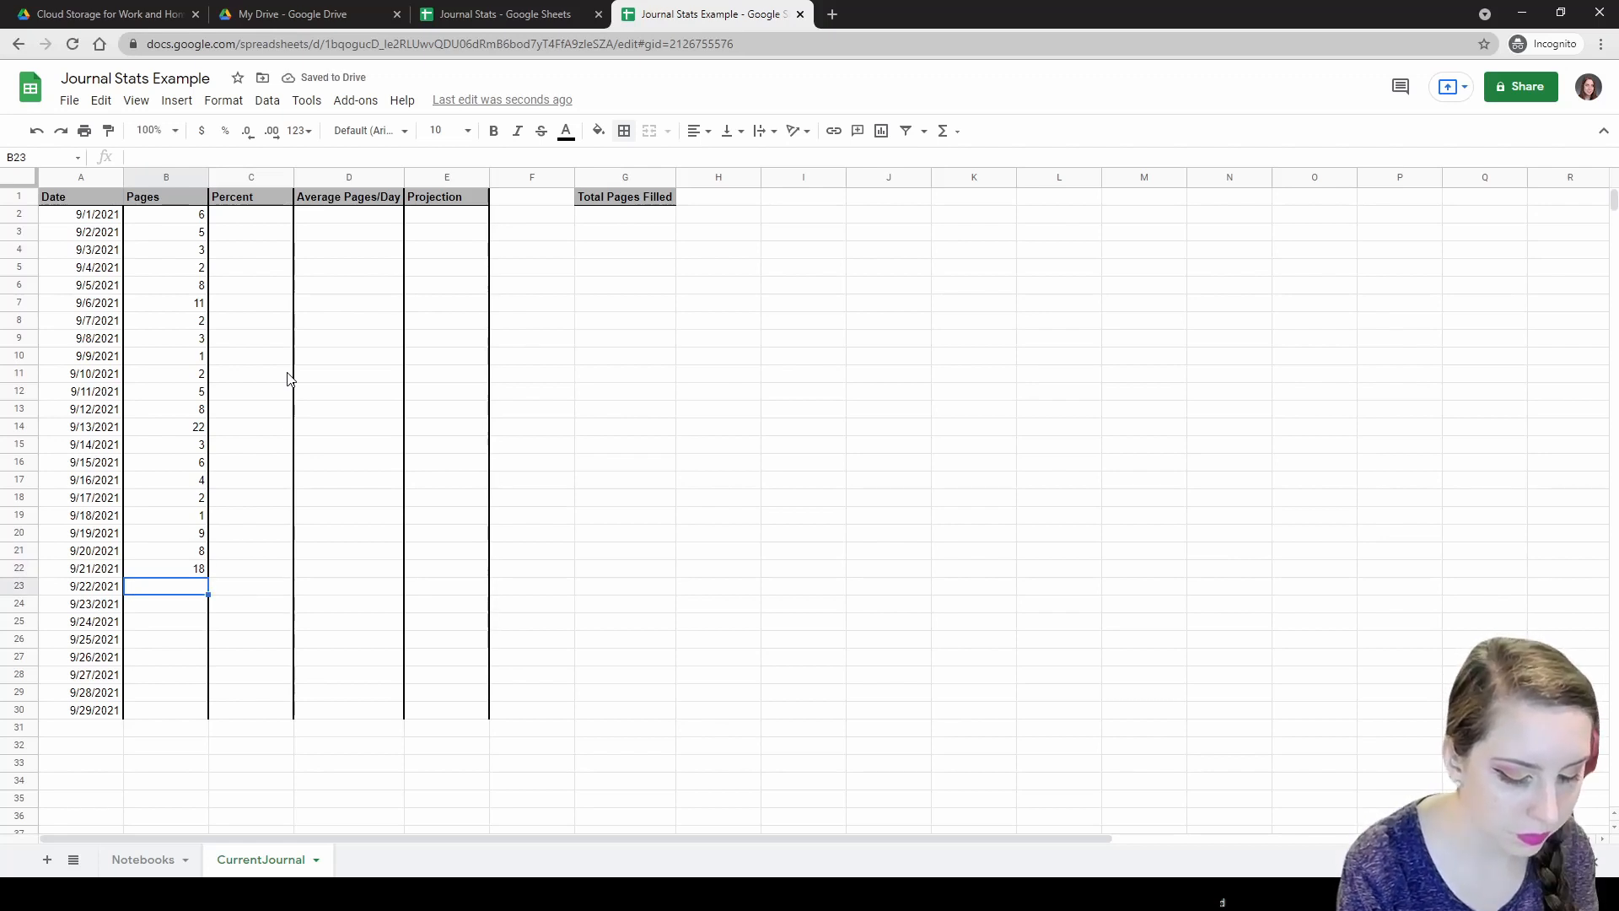
{"action": "type", "text": "12"}
{"action": "key", "text": "Return"}
{"action": "type", "text": "4"}
{"action": "key", "text": "Return"}
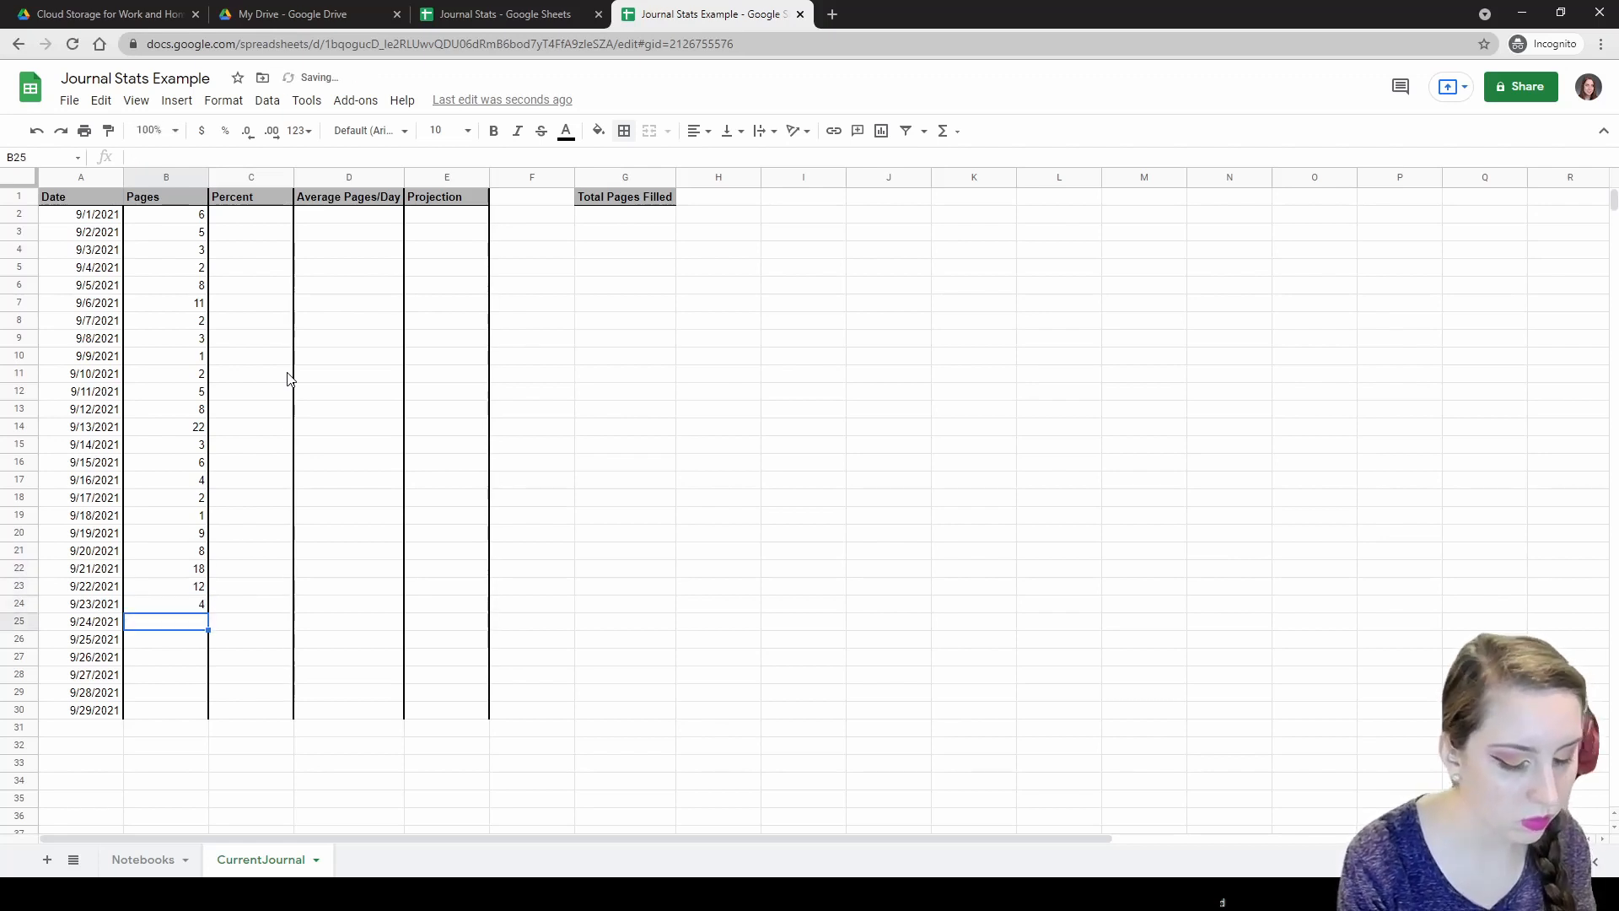
{"action": "type", "text": "6"}
{"action": "key", "text": "Return"}
{"action": "type", "text": "7"}
{"action": "key", "text": "Return"}
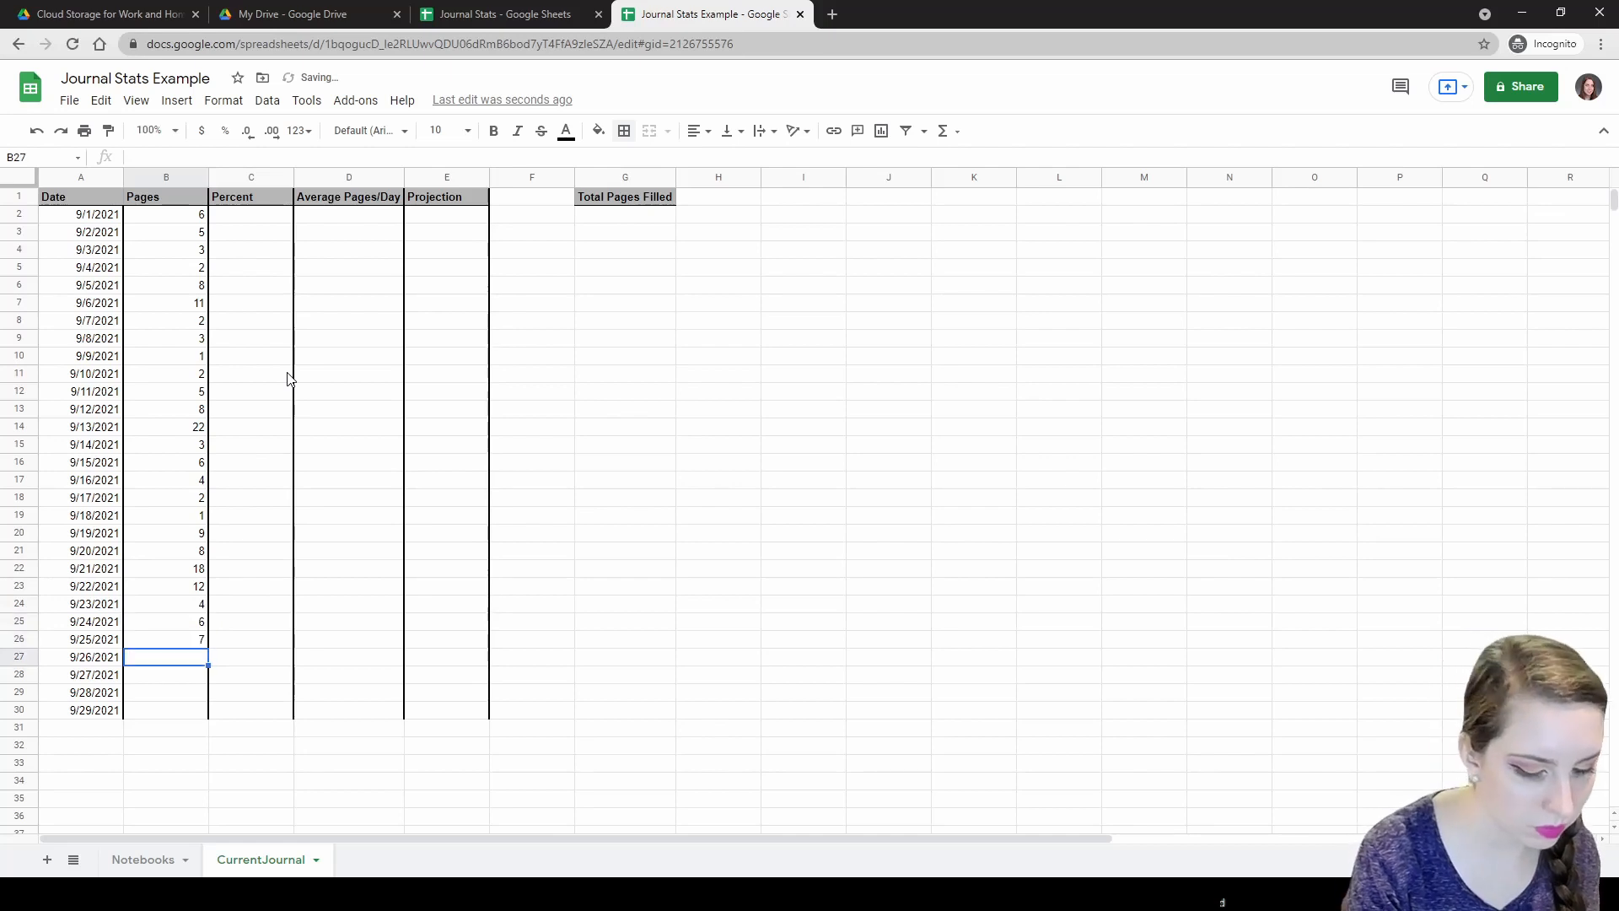
{"action": "type", "text": "1"}
{"action": "key", "text": "Return"}
{"action": "type", "text": "0"}
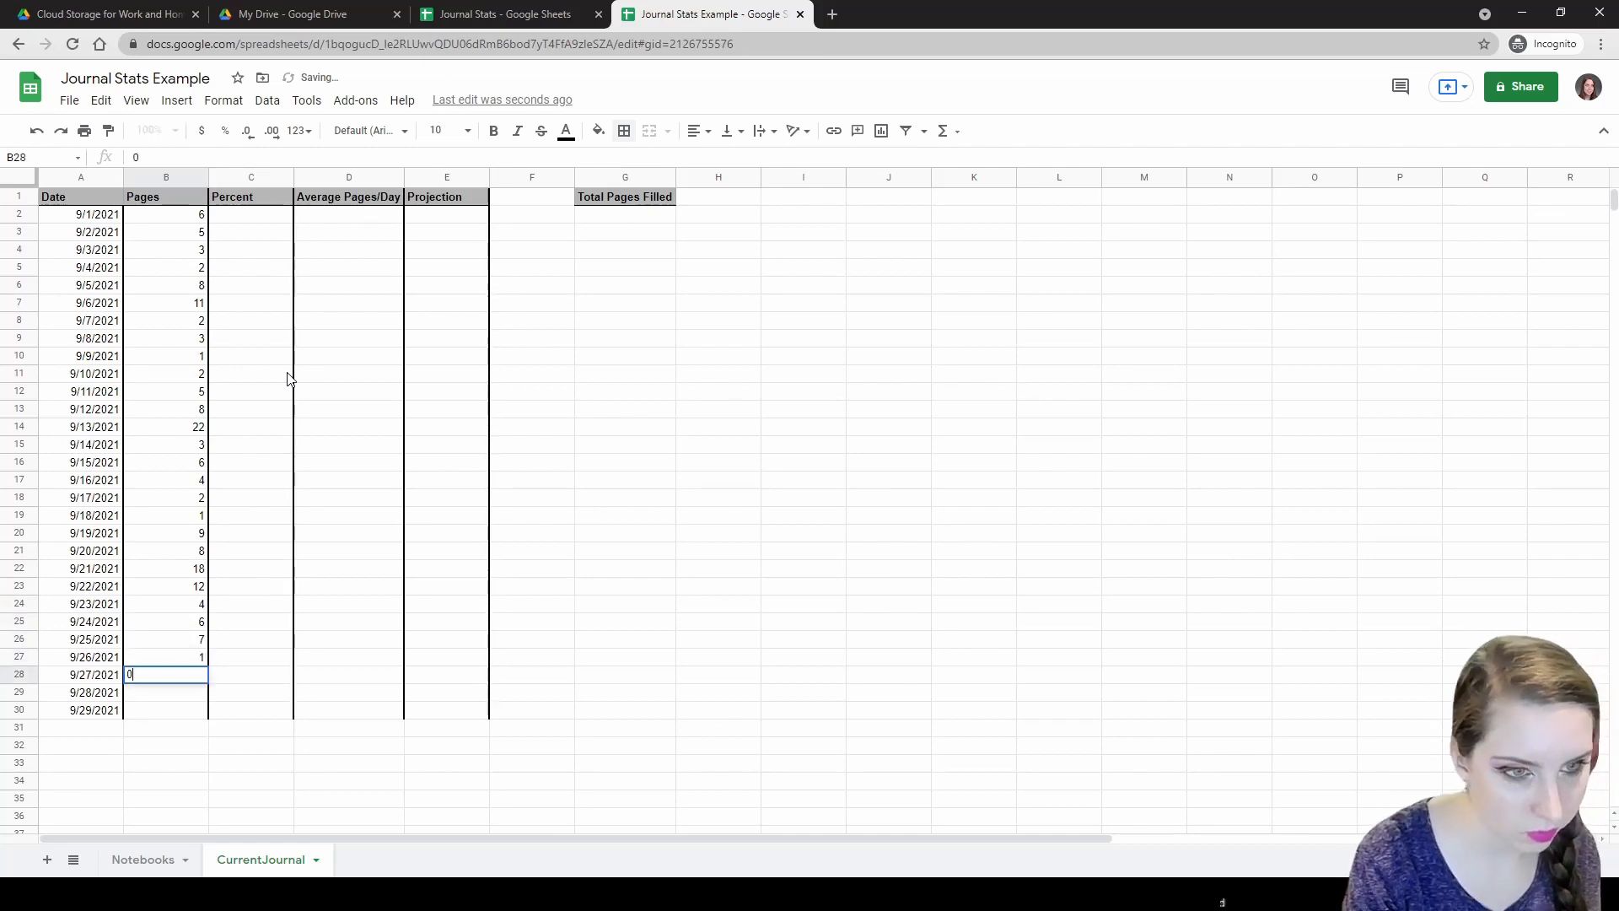
{"action": "key", "text": "Return"}
{"action": "type", "text": "2"}
{"action": "key", "text": "Return"}
{"action": "type", "text": "3"}
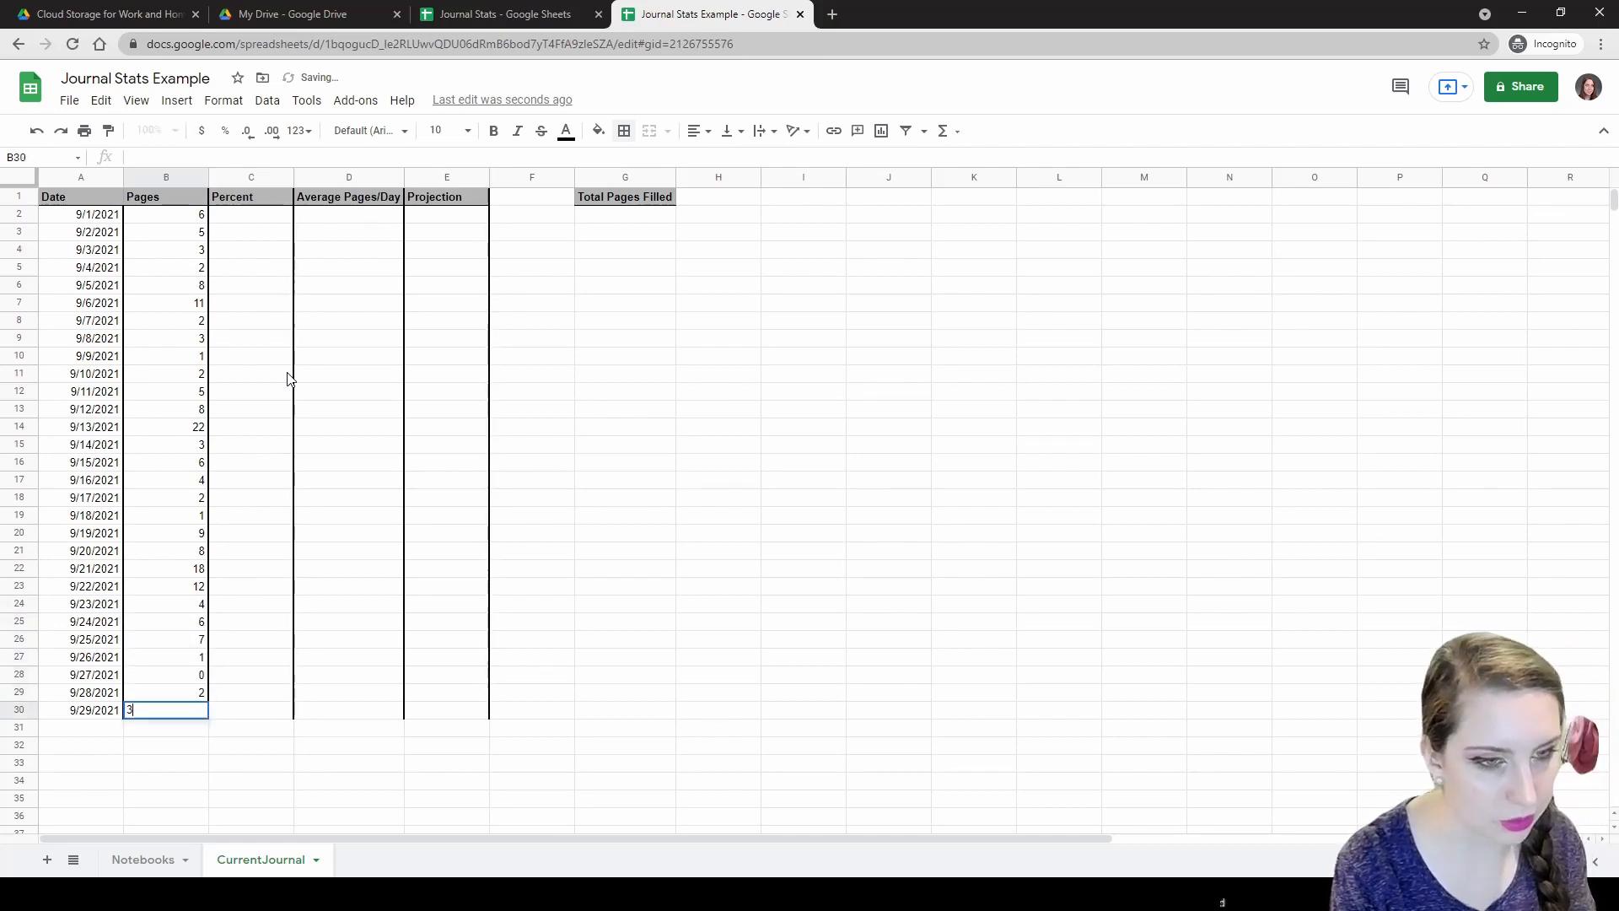
{"action": "key", "text": "Return"}
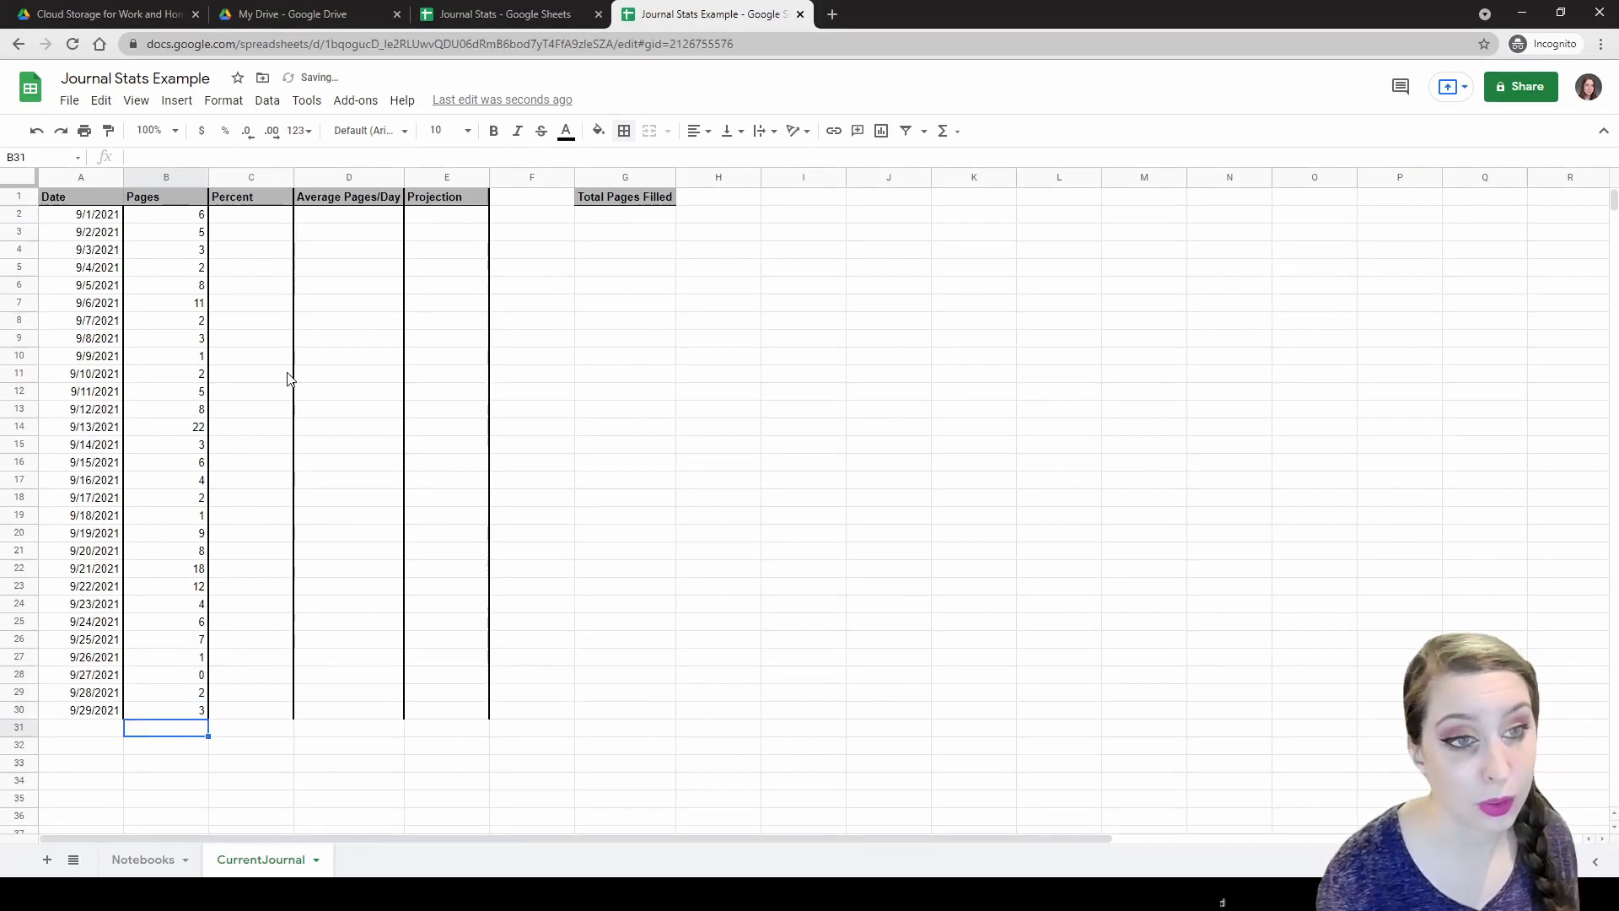
{"action": "left_click", "coordinate": [250, 221]}
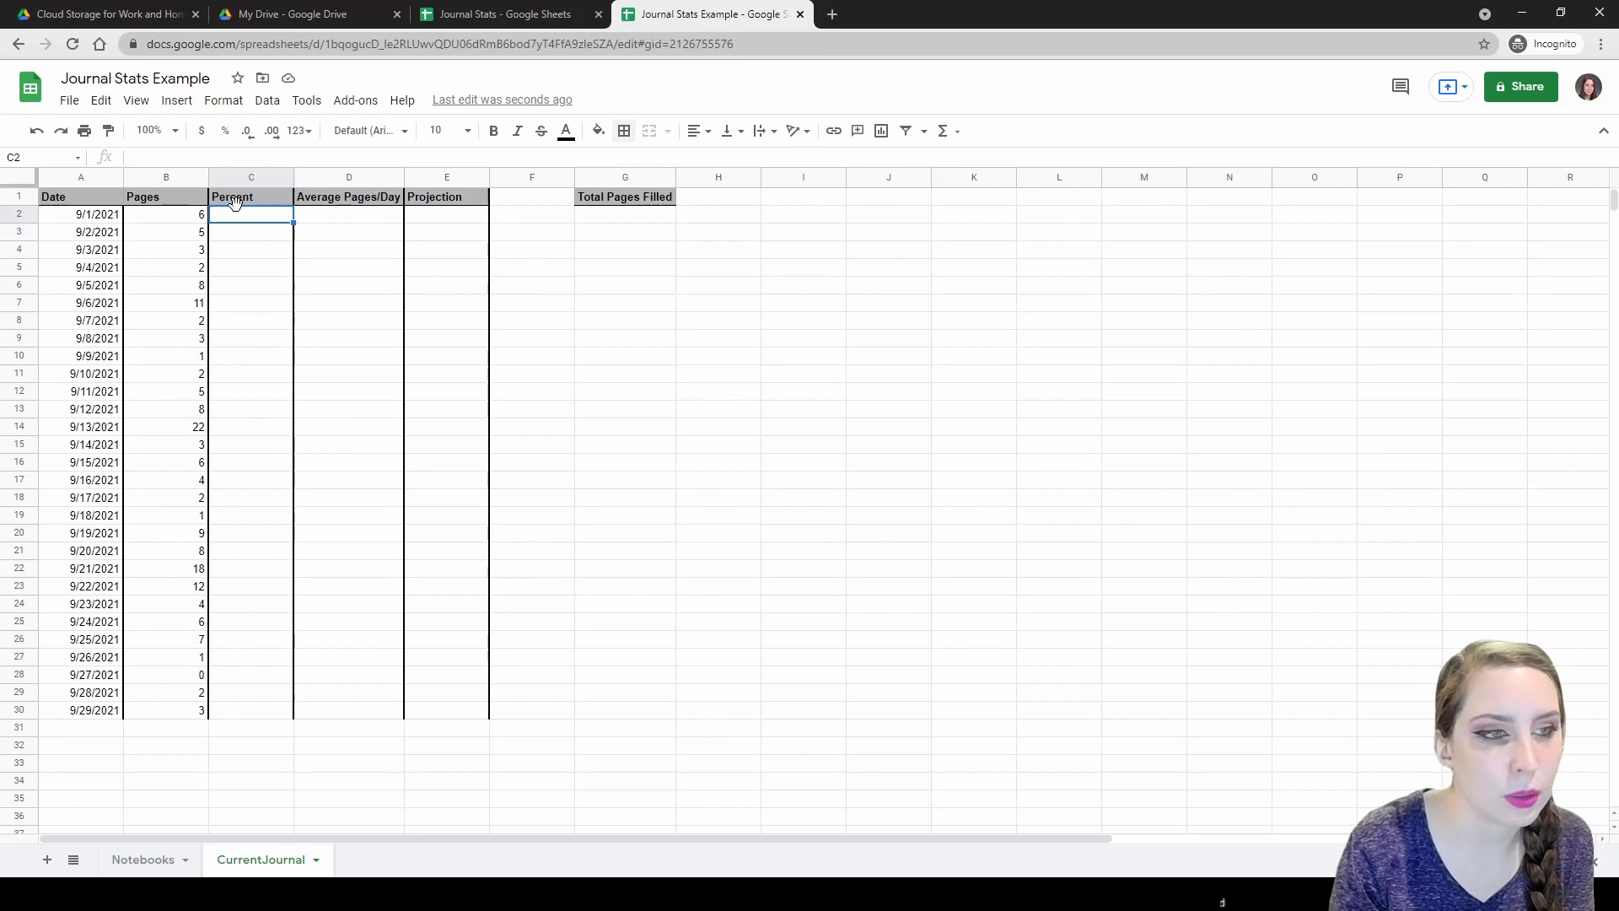
Enter =(SUM($B$2:$B2)/200) in C2 as a running share of 200 pages, showing 0.03.
{"action": "type", "text": "="}
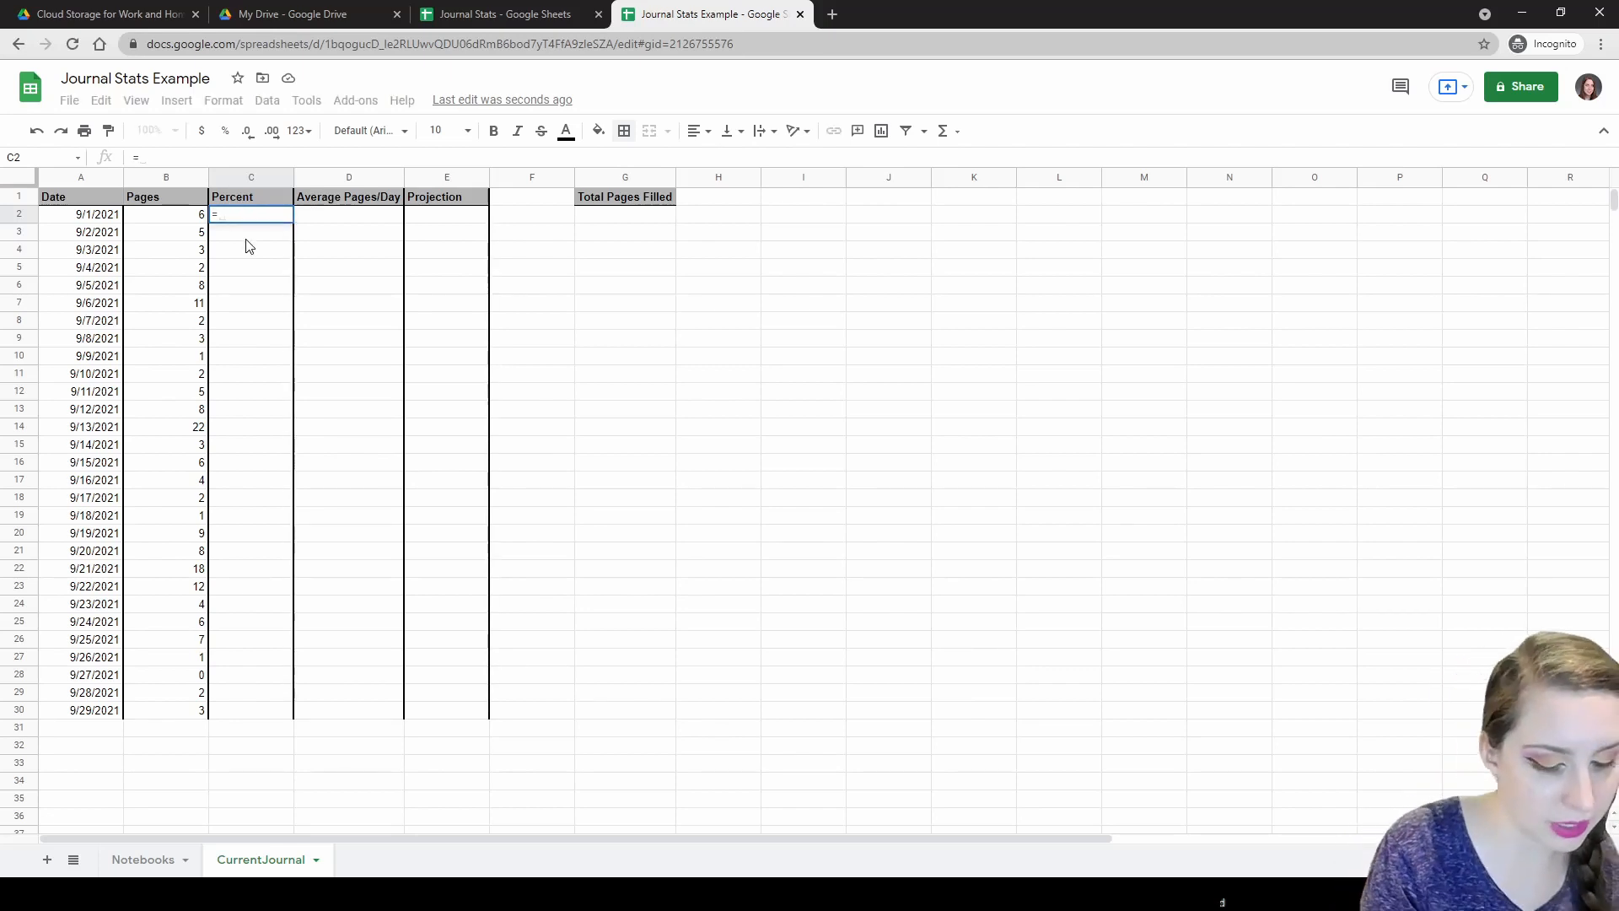
{"action": "type", "text": "("}
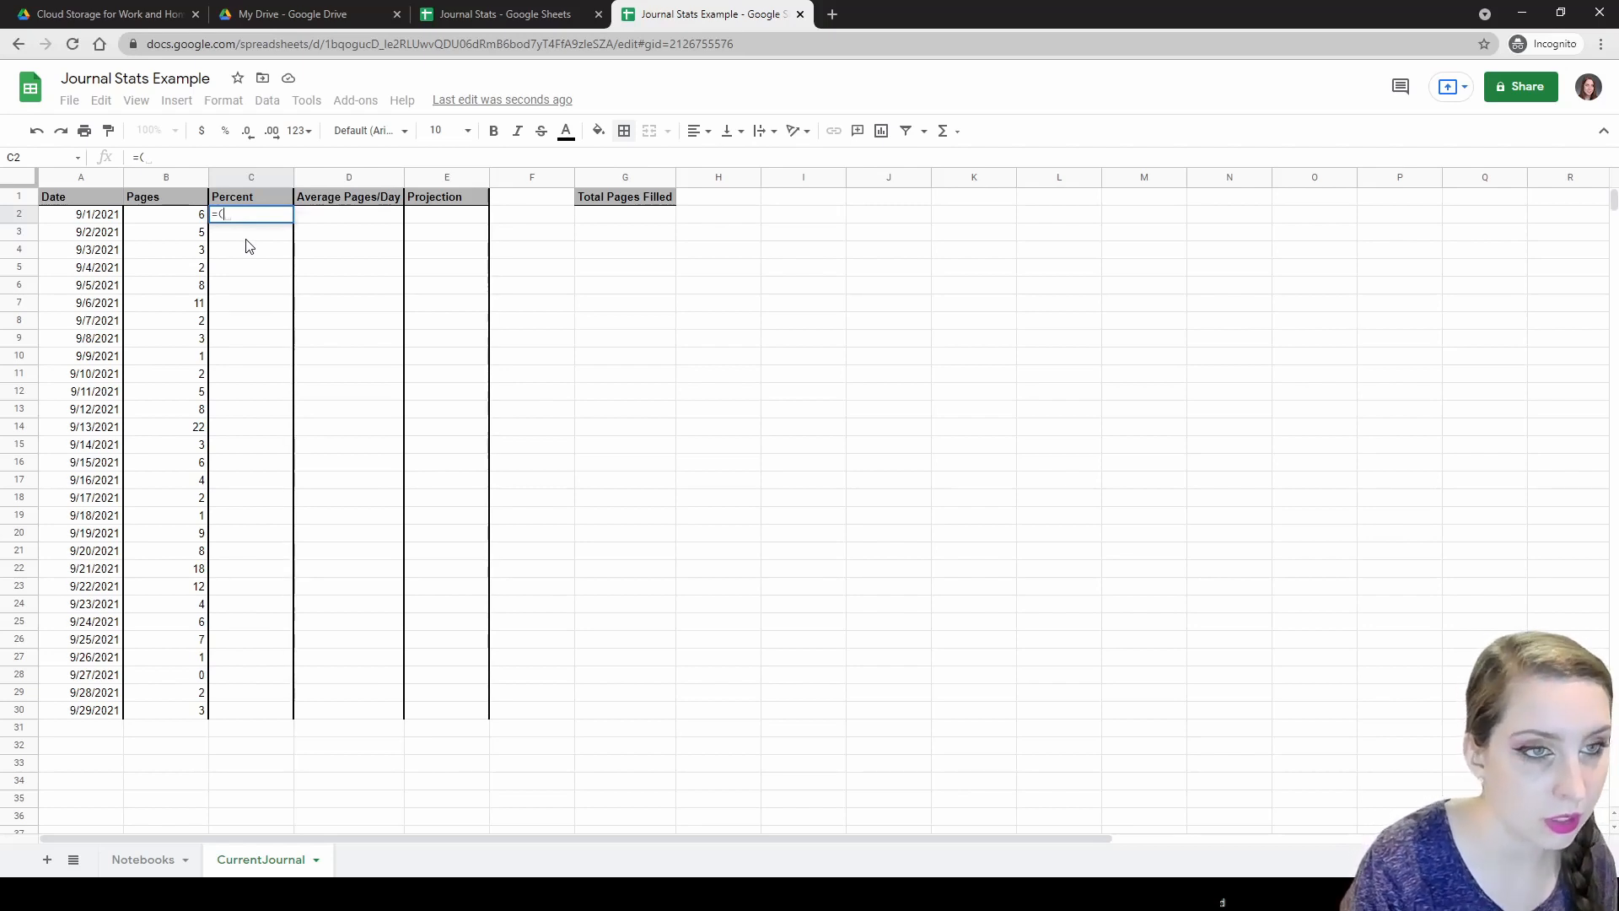
{"action": "type", "text": "$B"}
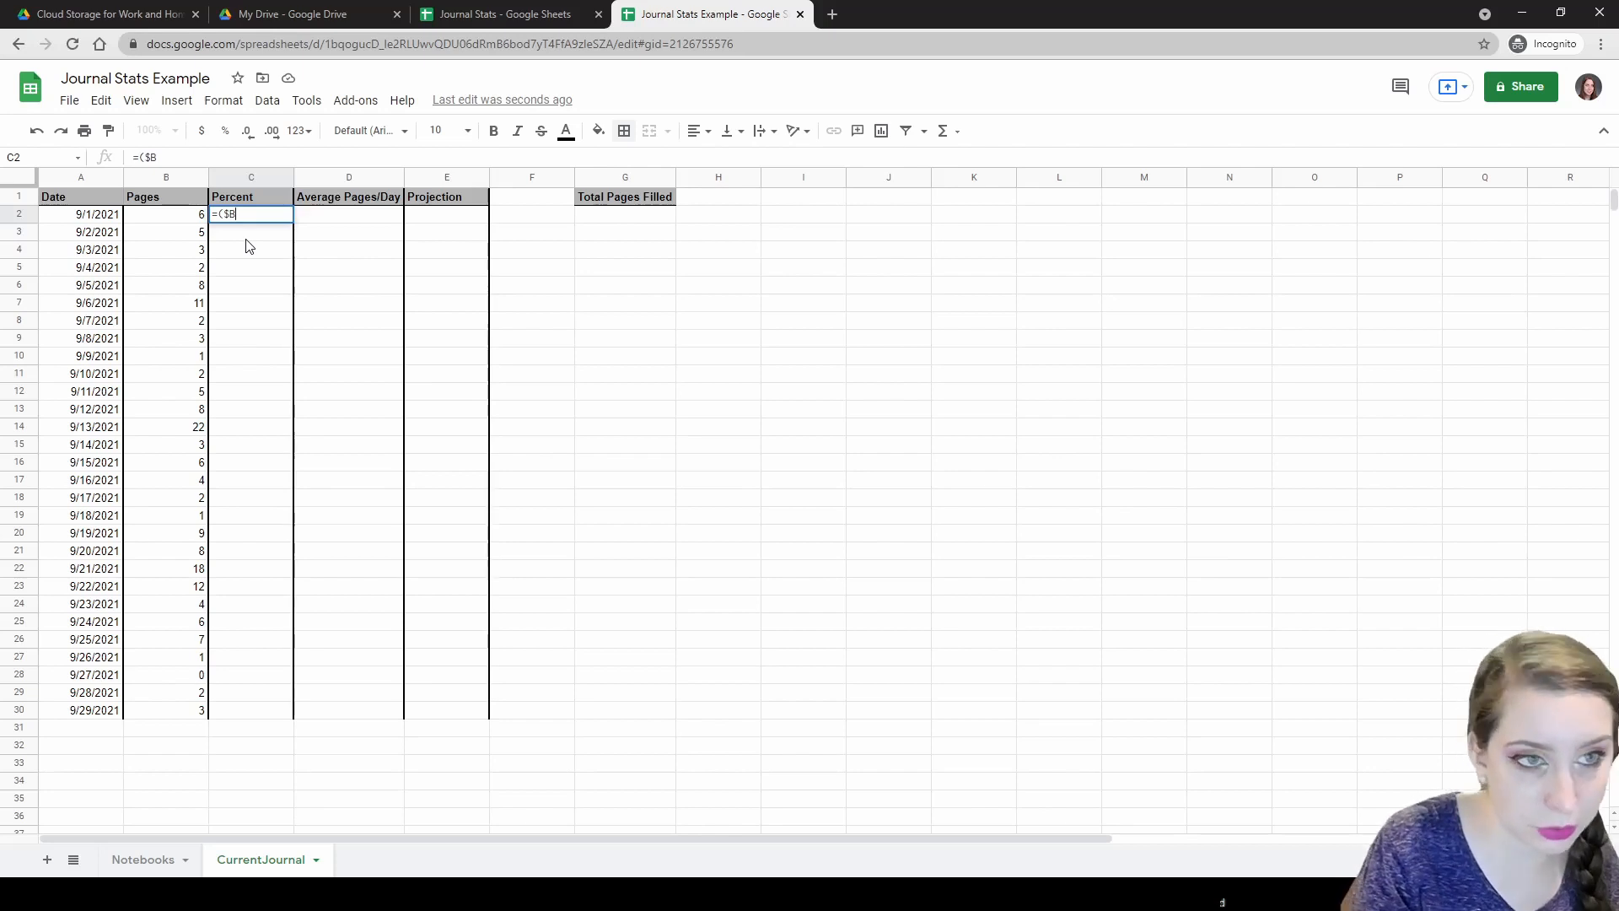
{"action": "type", "text": "2"}
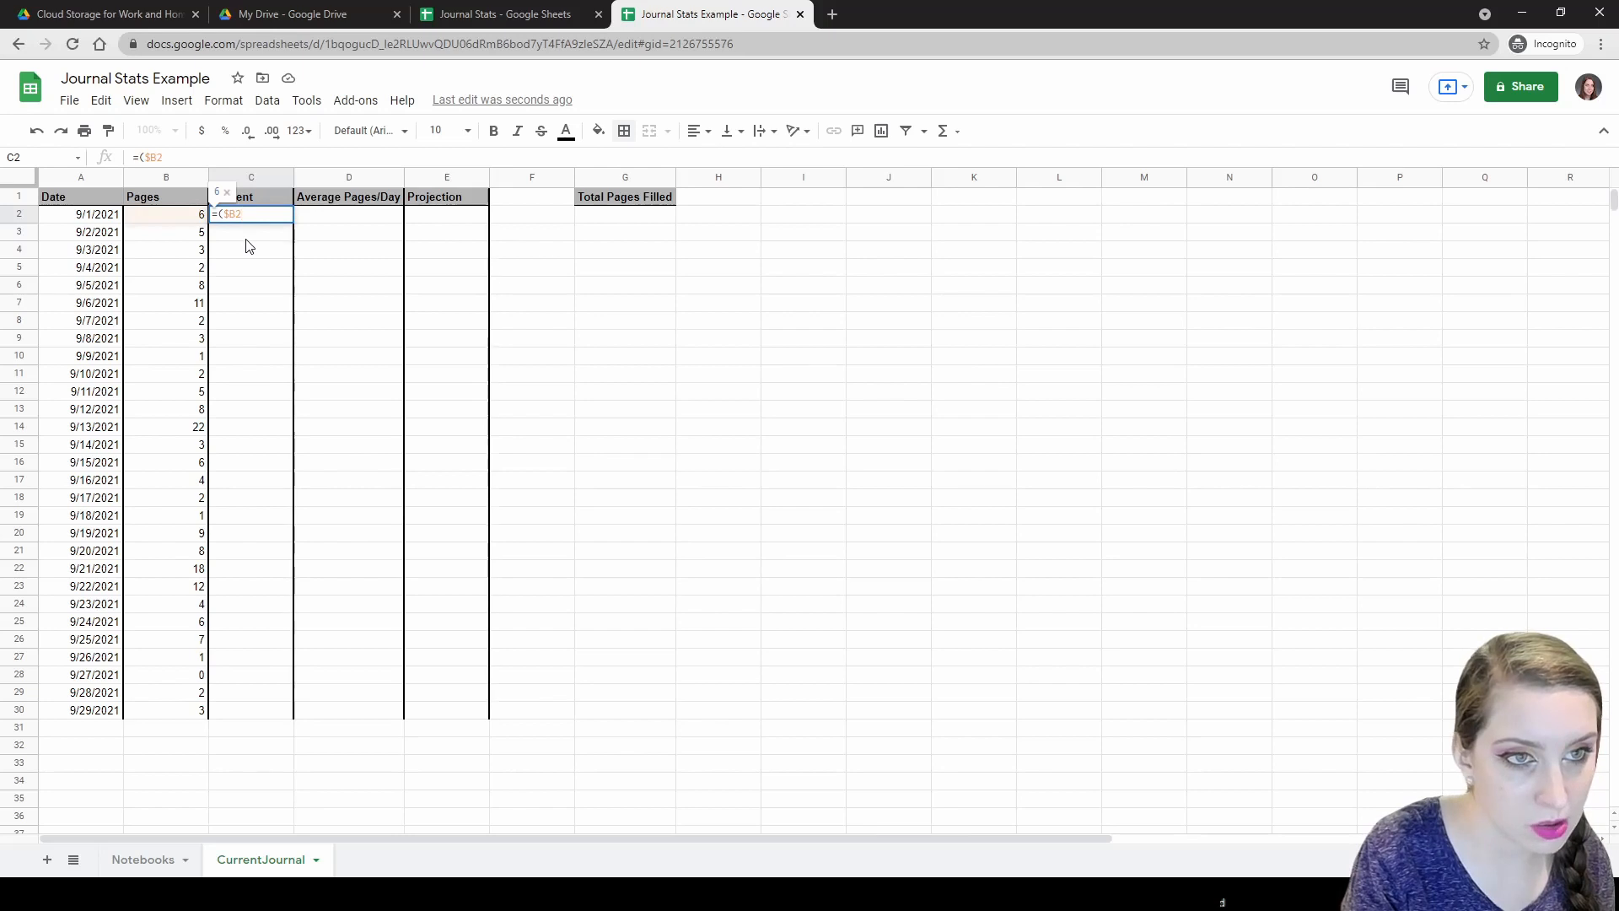
{"action": "key", "text": "BackSpace"}
{"action": "key", "text": "BackSpace"}
{"action": "key", "text": "BackSpace"}
{"action": "key", "text": "BackSpace"}
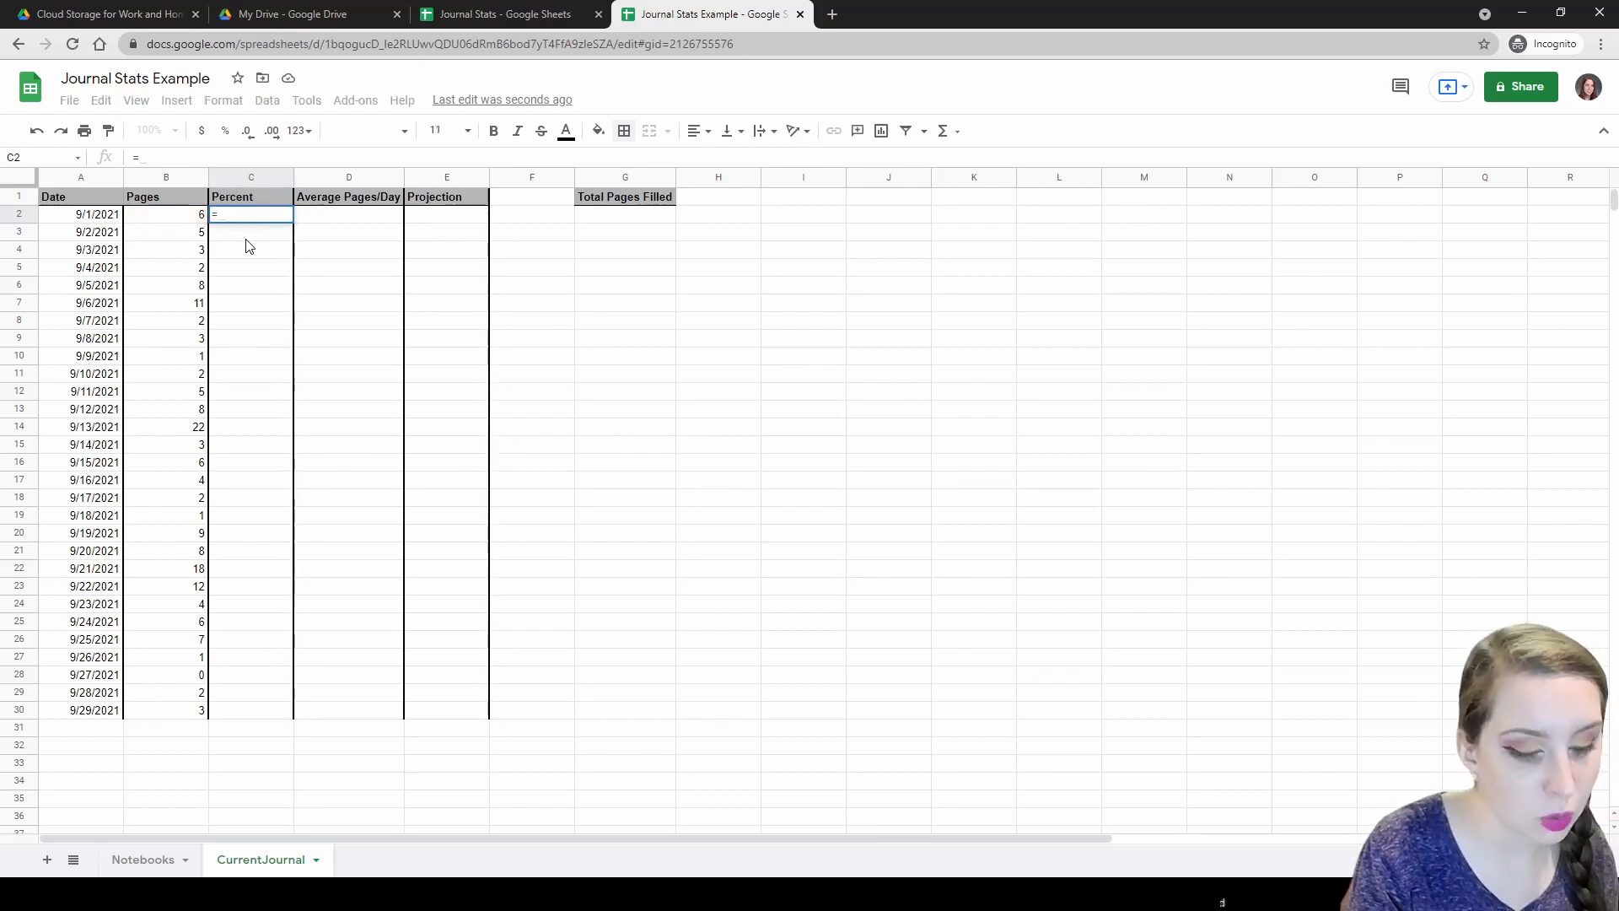
{"action": "type", "text": "(S"}
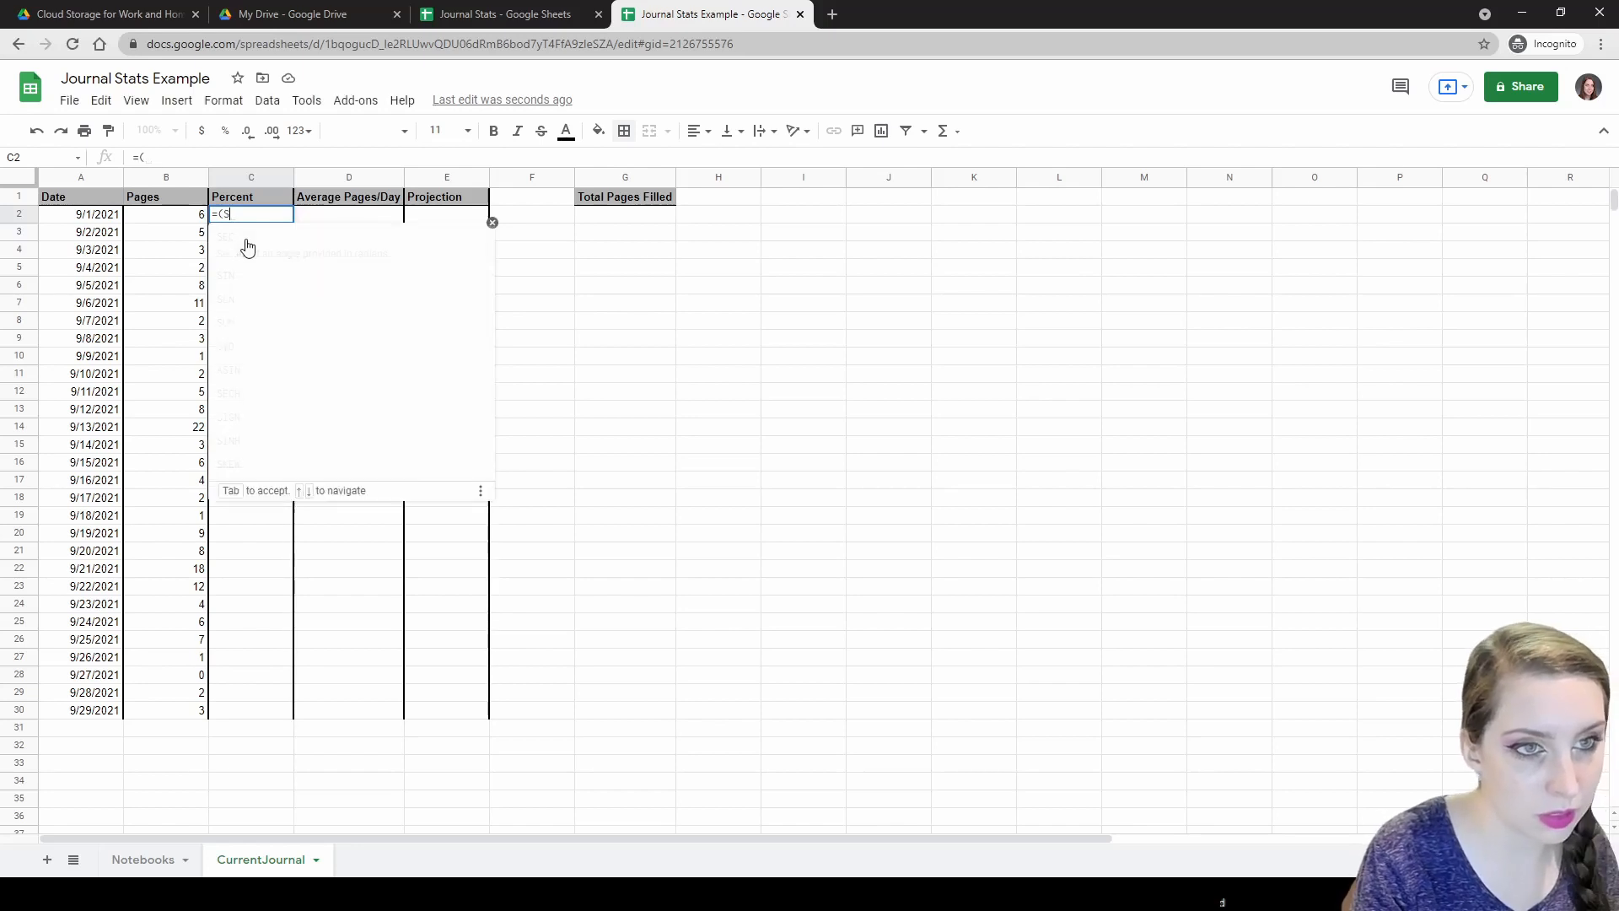
{"action": "type", "text": "UM("}
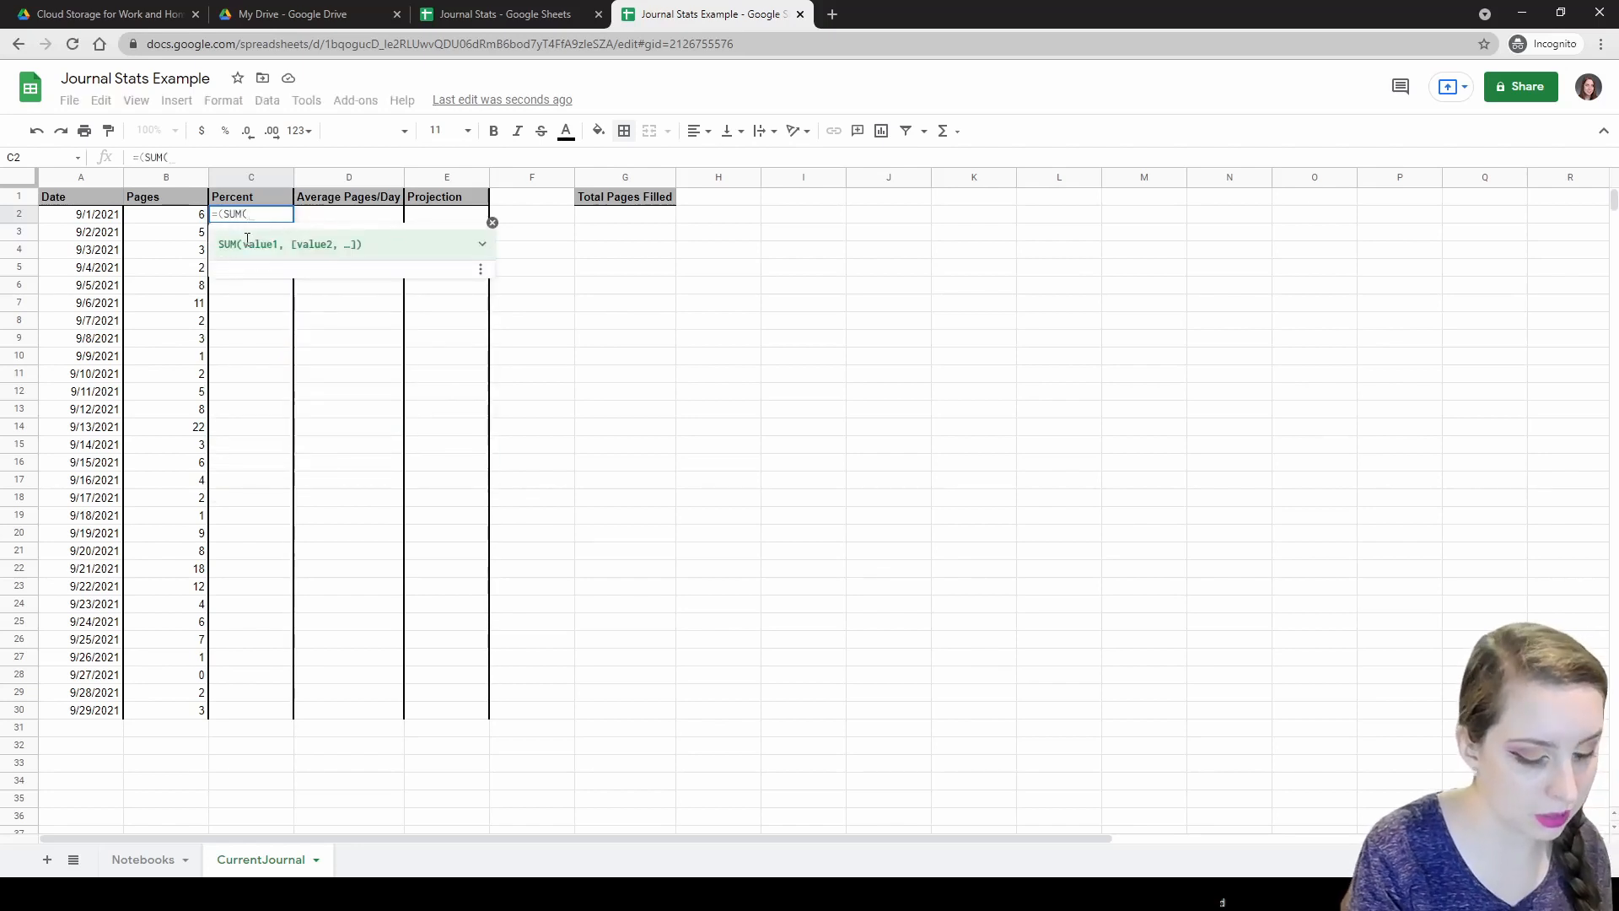
{"action": "type", "text": "$B$2"}
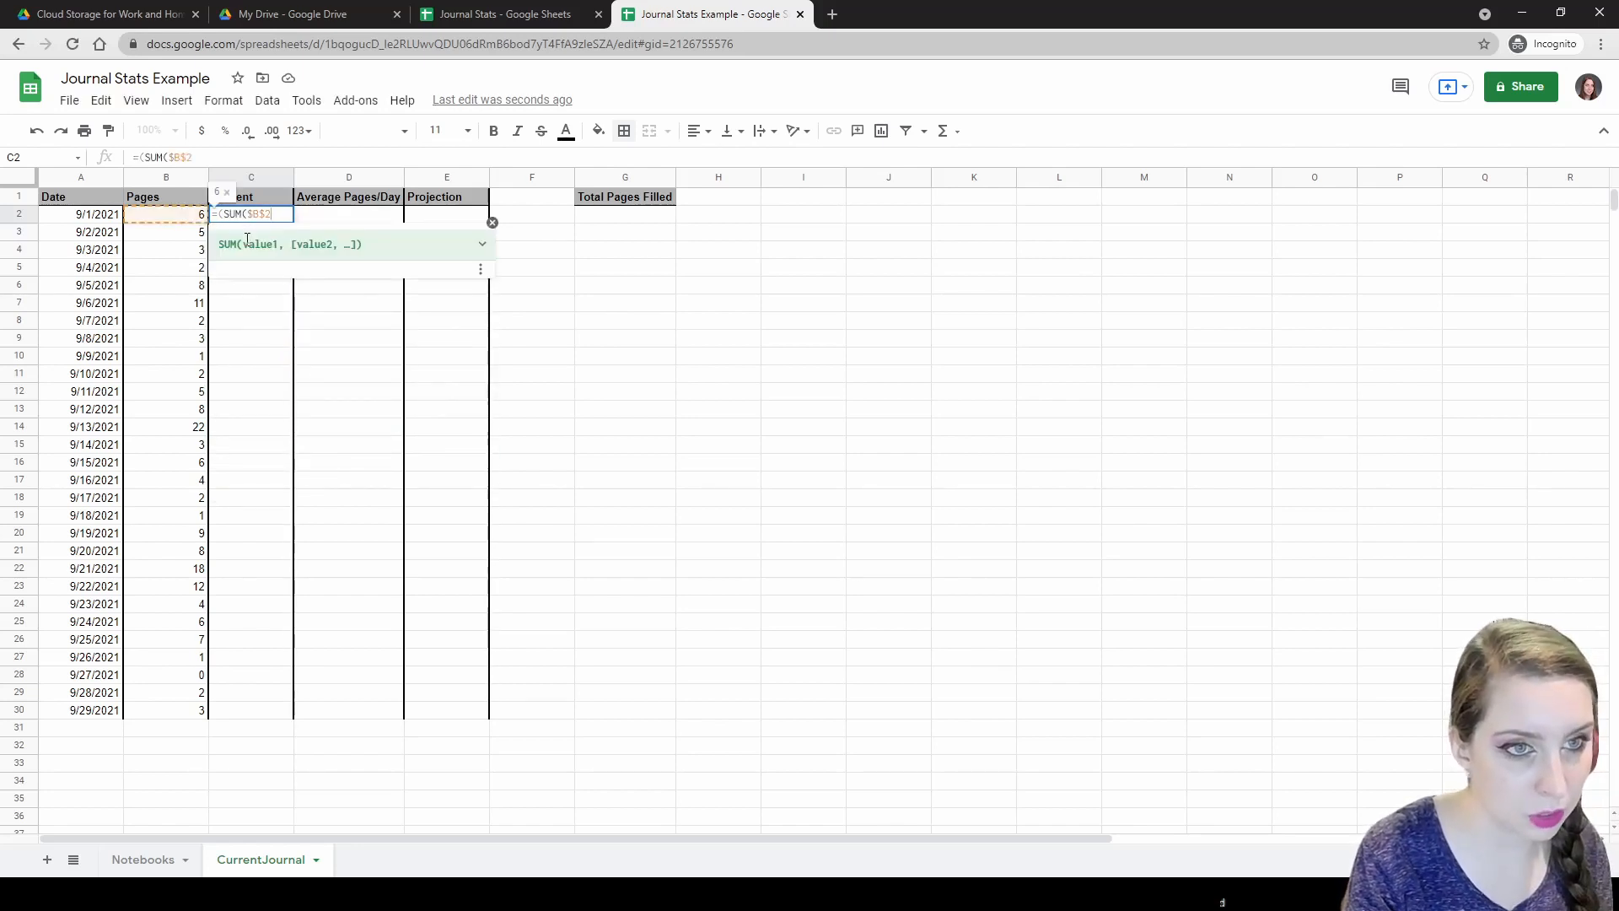
{"action": "type", "text": ":$B"}
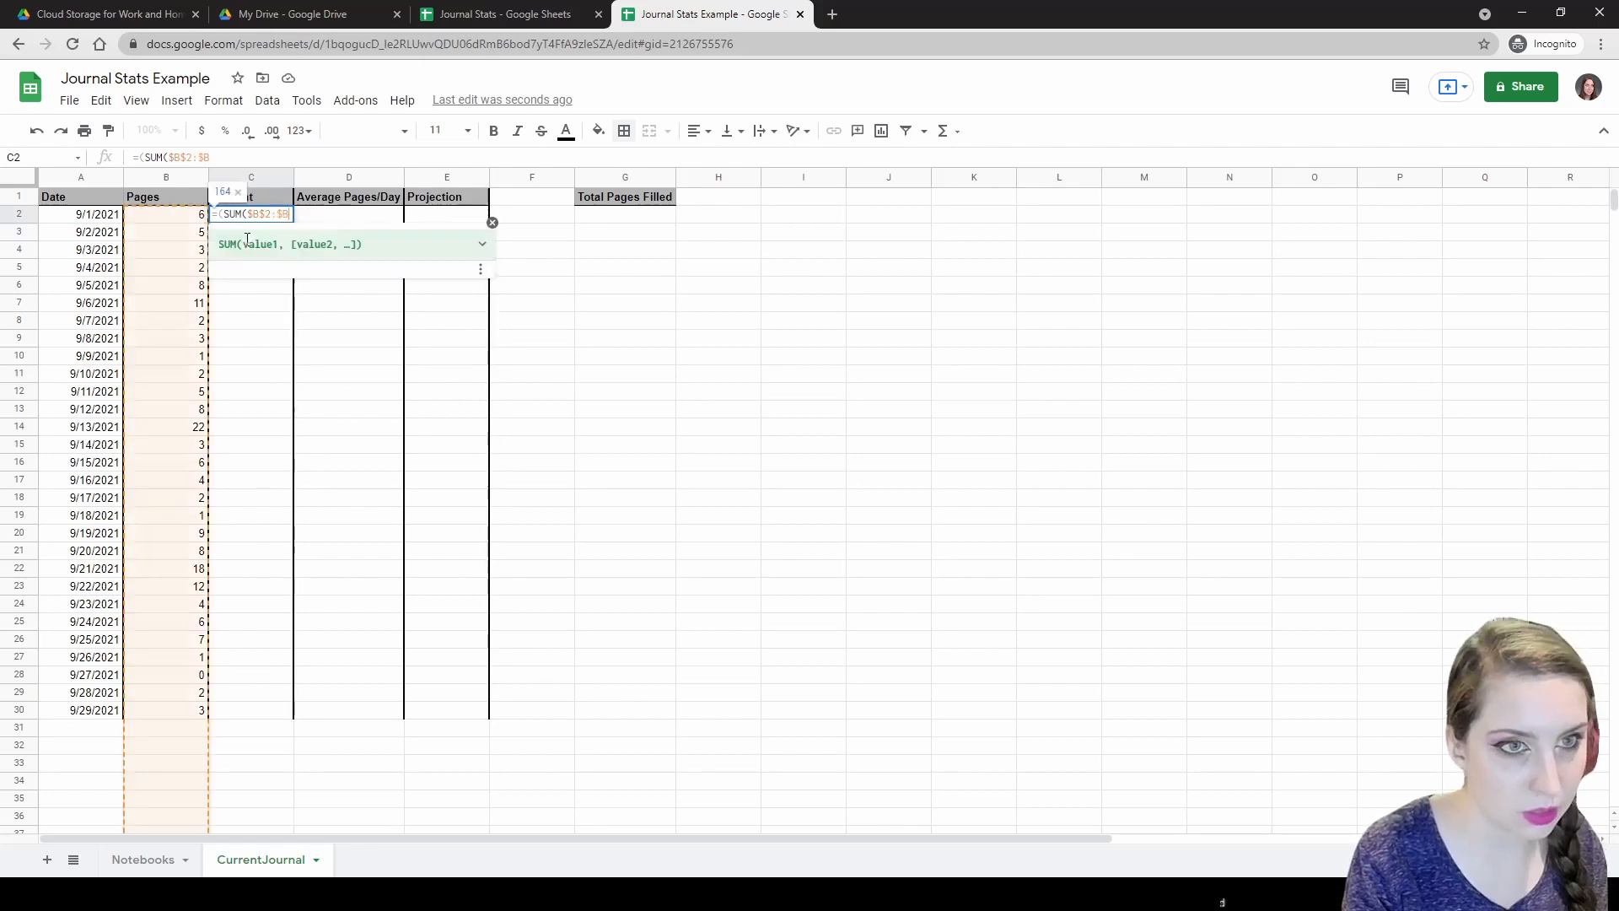
{"action": "type", "text": "2)/"}
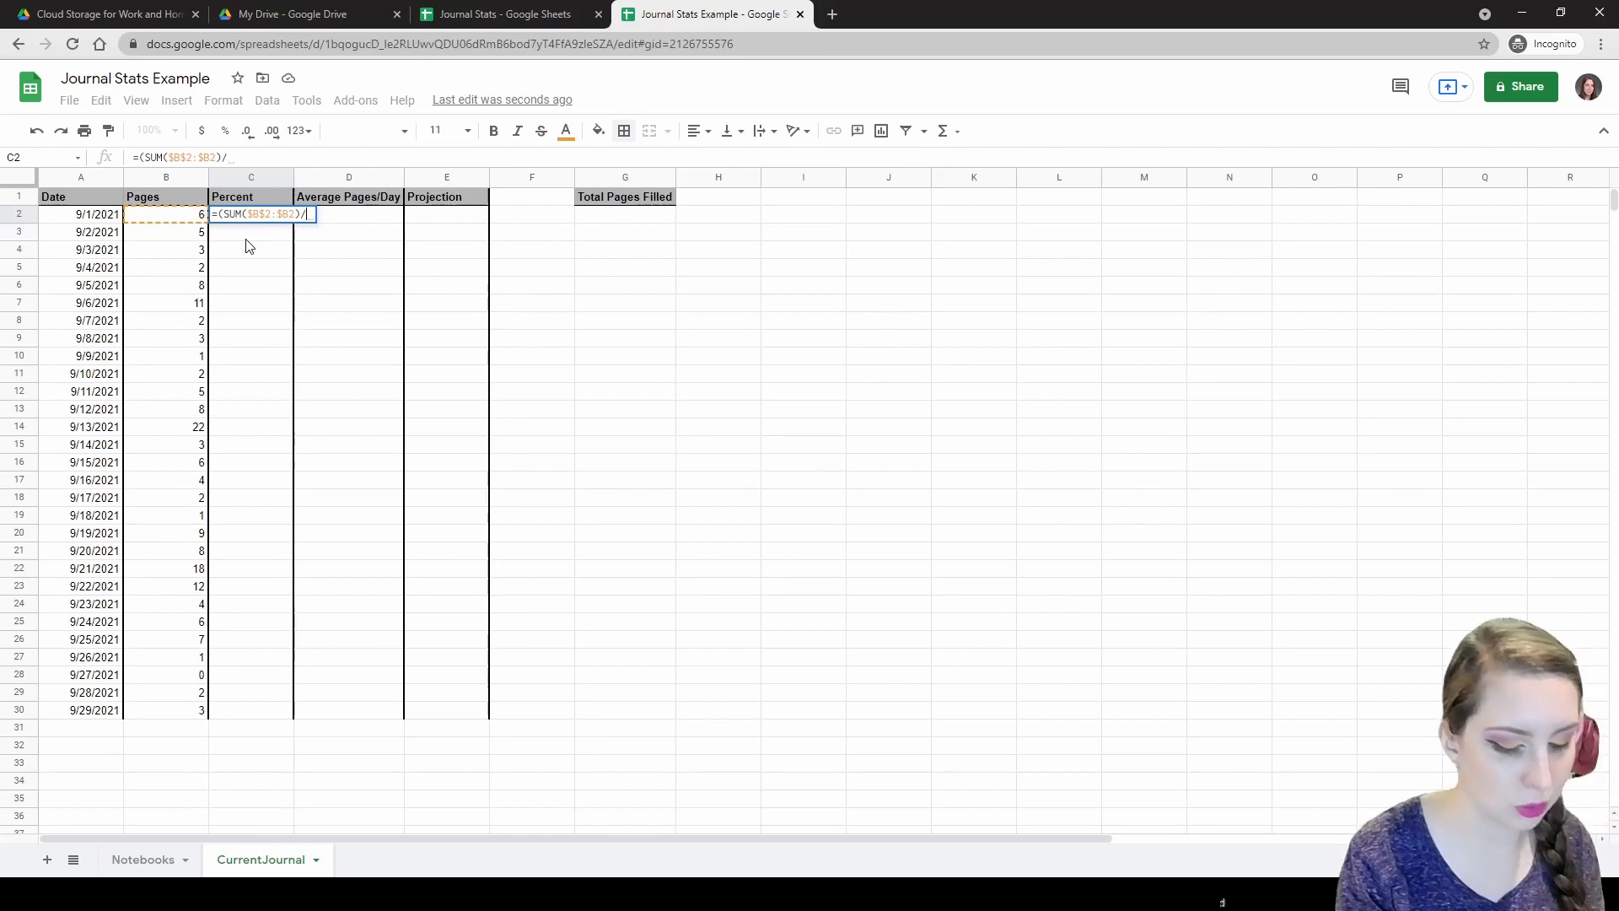
{"action": "type", "text": "200"}
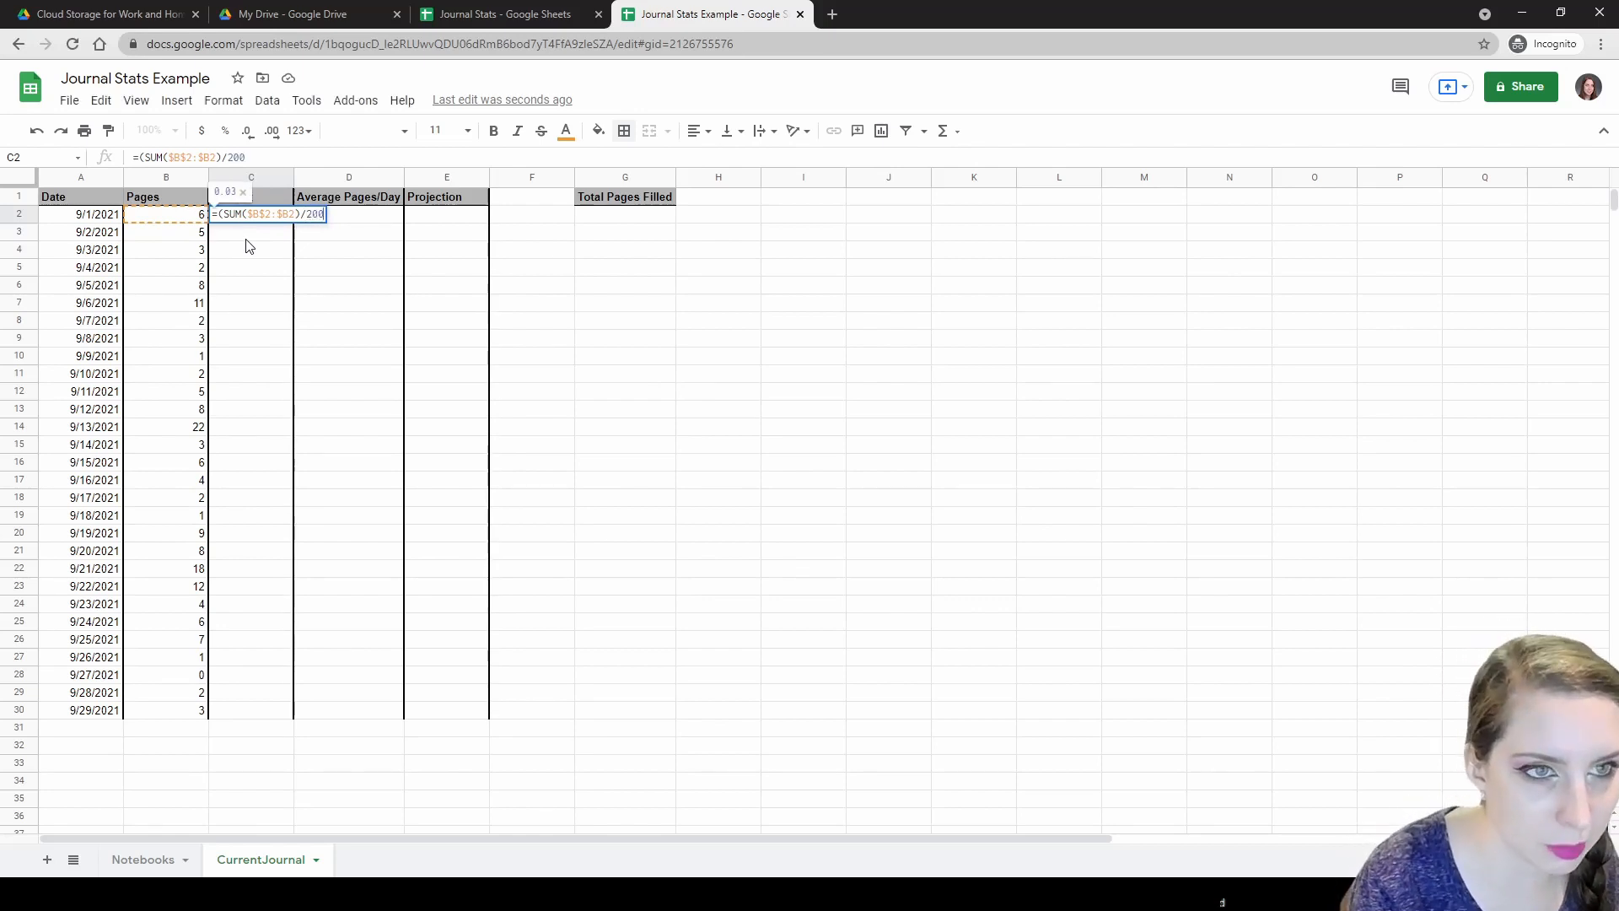
{"action": "type", "text": ")"}
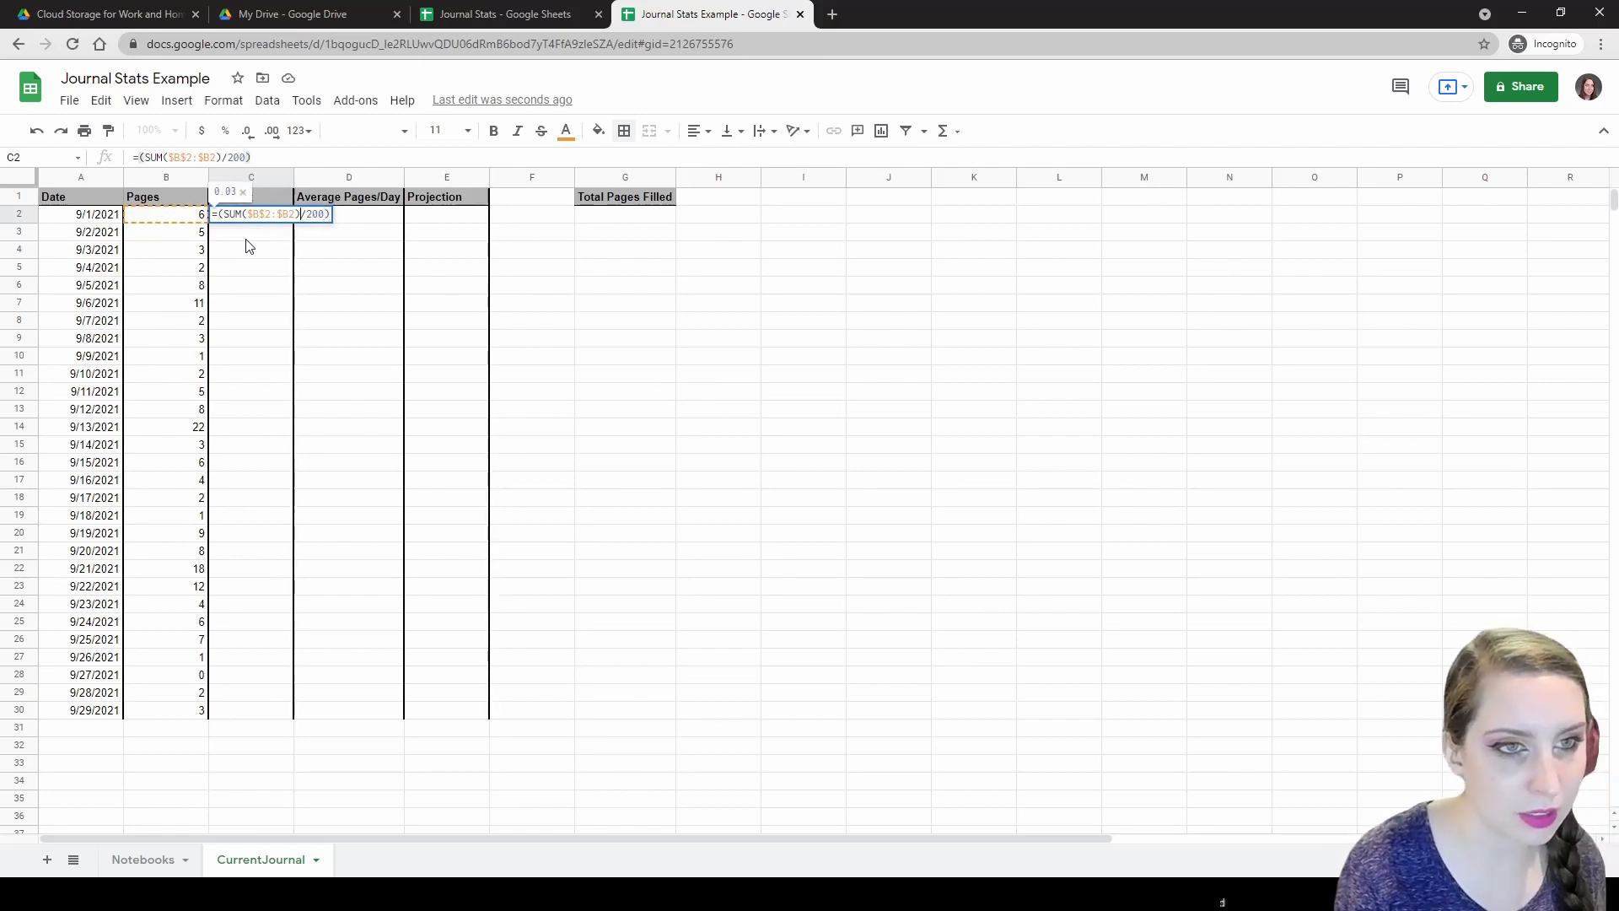
{"action": "key", "text": "Left"}
{"action": "key", "text": "Left"}
{"action": "key", "text": "Left"}
{"action": "key", "text": "Left"}
{"action": "key", "text": "Left"}
{"action": "key", "text": "Left"}
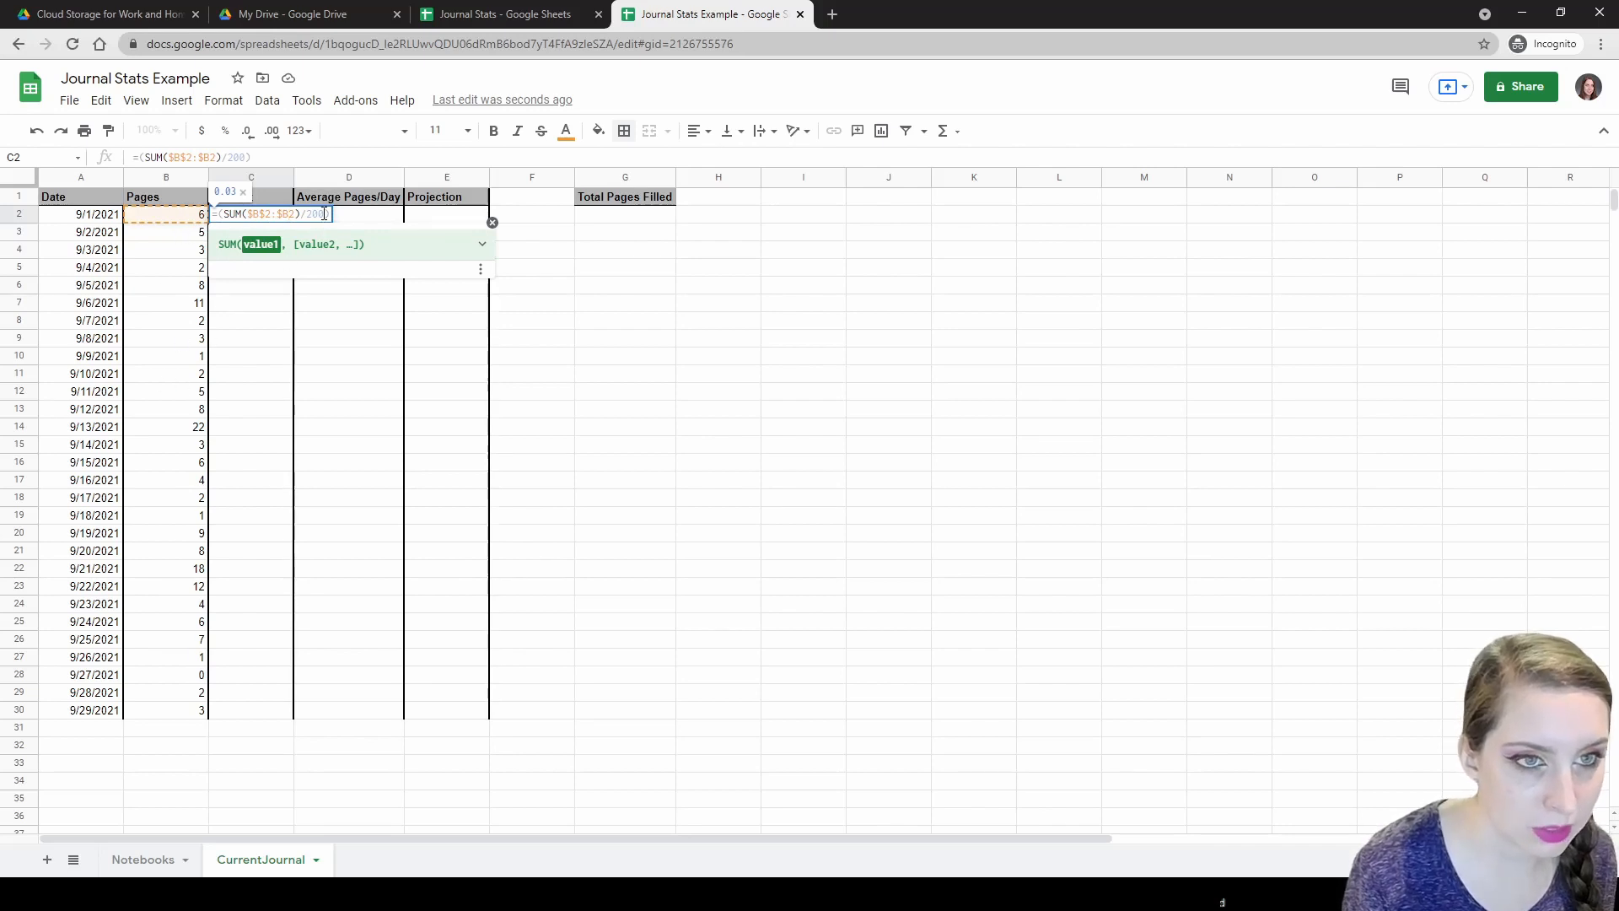
{"action": "key", "text": "Return"}
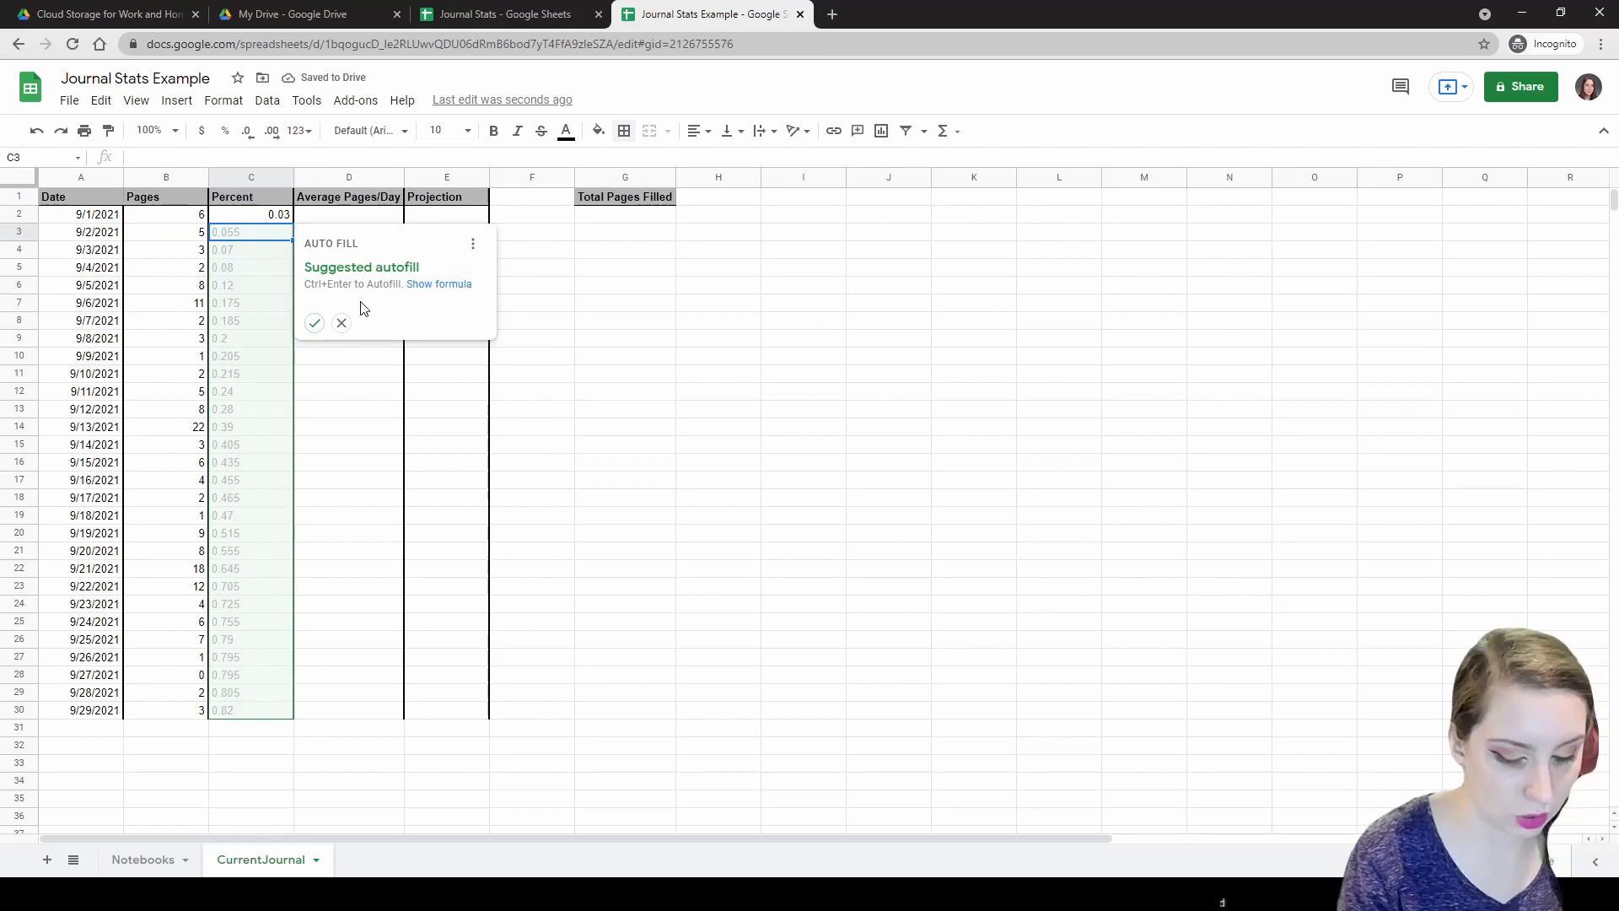
Fill the percent formula down column C and format the column as percentages.
{"action": "key", "text": "ctrl+Return"}
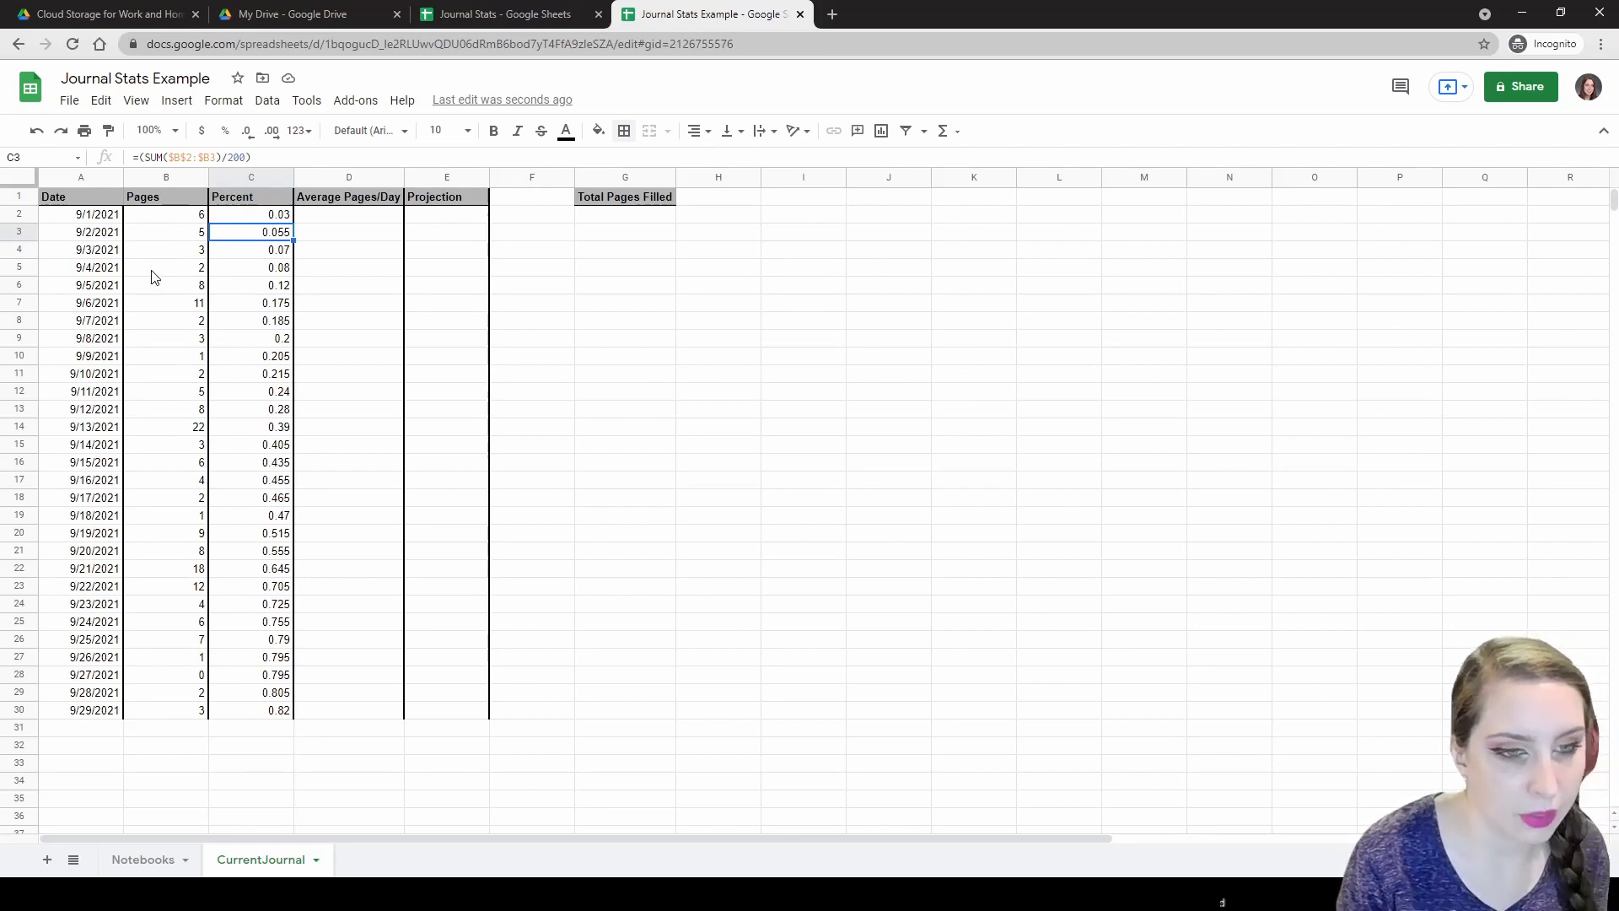
{"action": "left_click", "coordinate": [254, 182]}
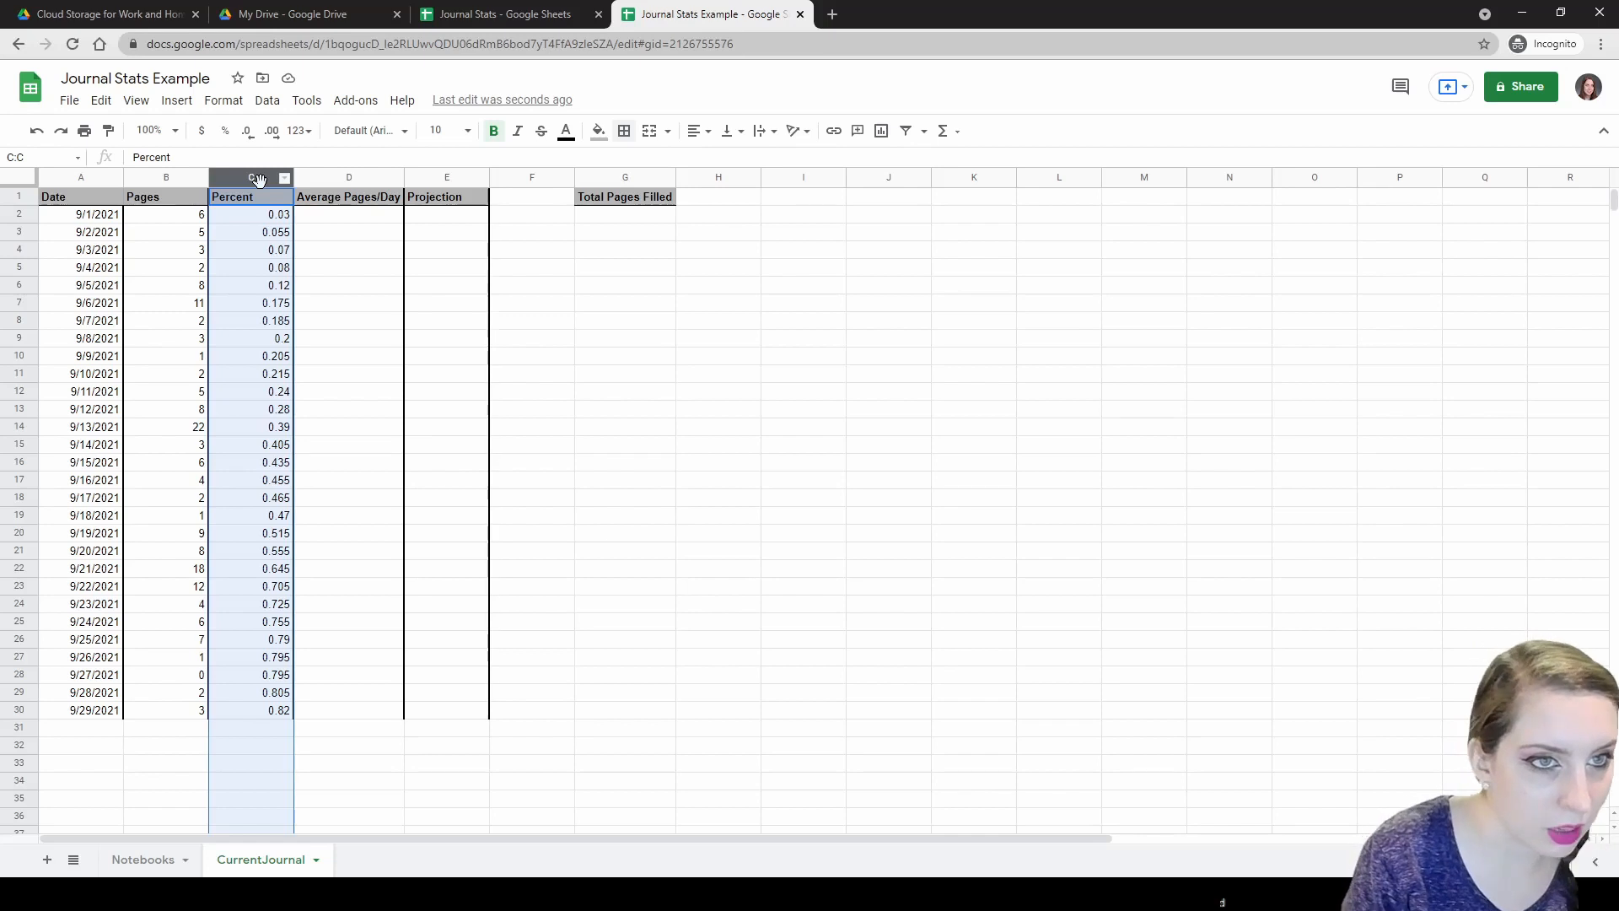
{"action": "left_click", "coordinate": [224, 133]}
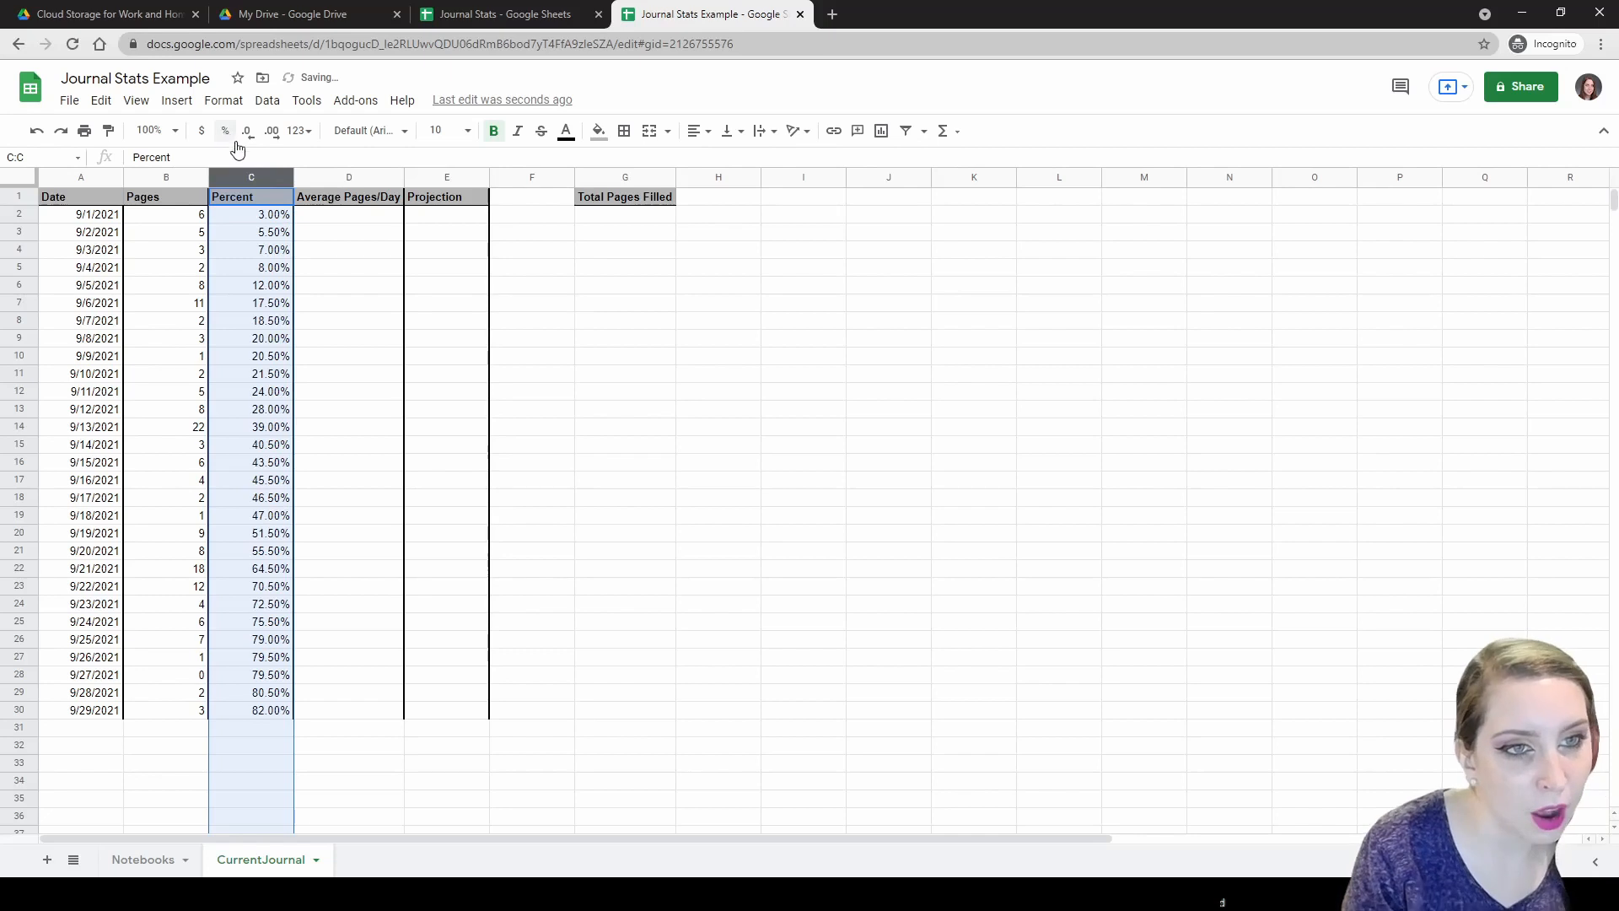
Spot-check the filled Percent formula in row 10 and C2 against B2's page count.
{"action": "left_click", "coordinate": [255, 358]}
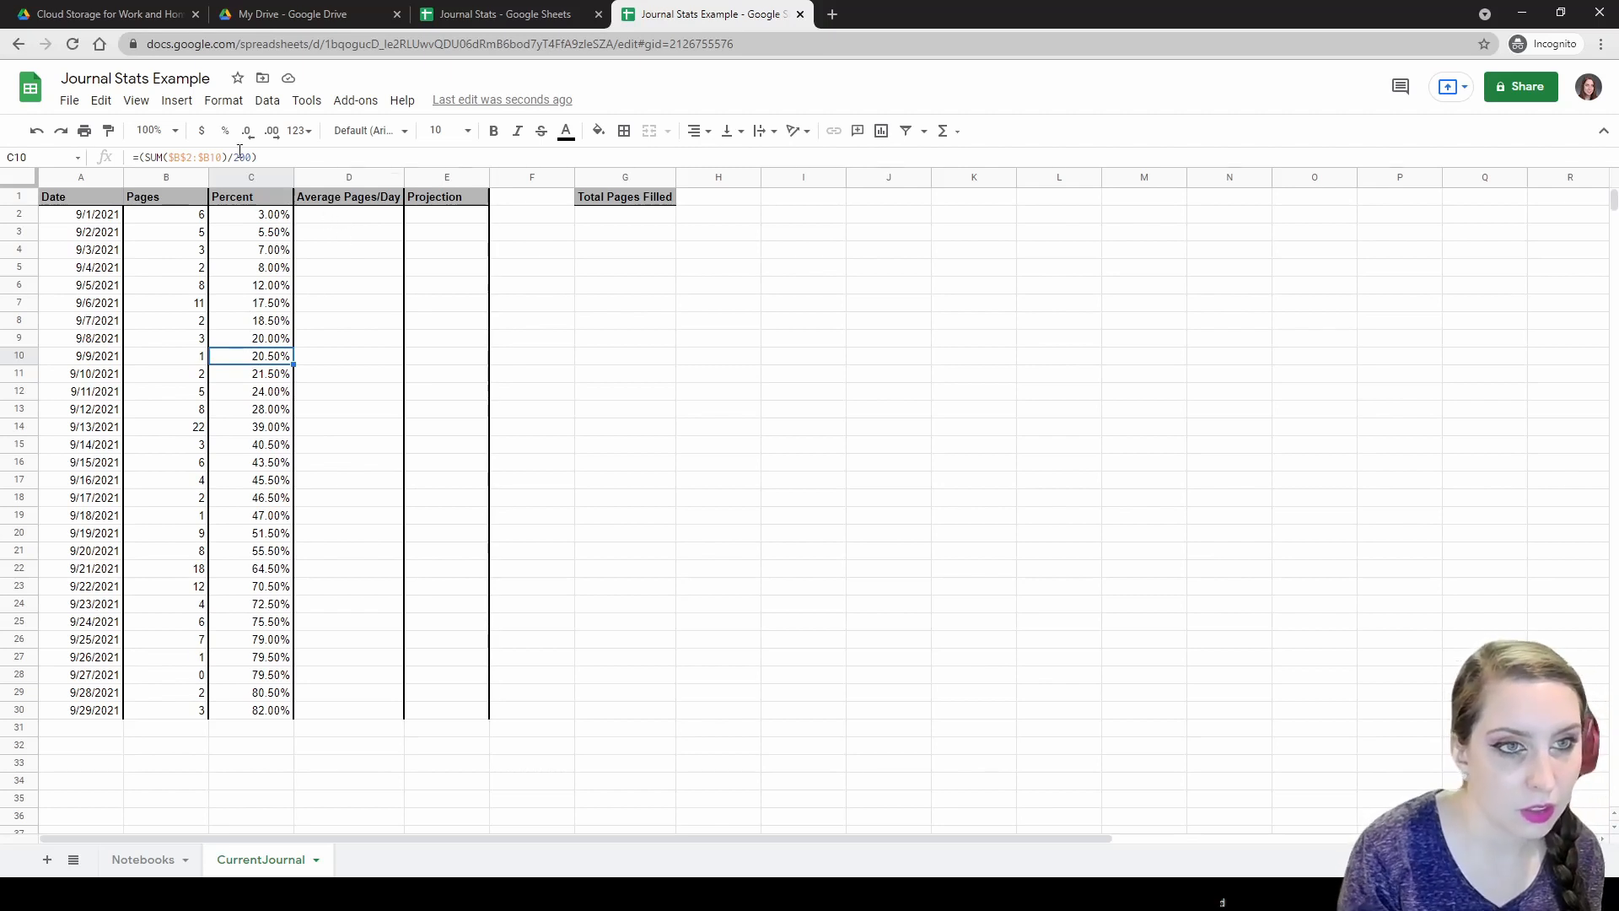
{"action": "left_click", "coordinate": [188, 216]}
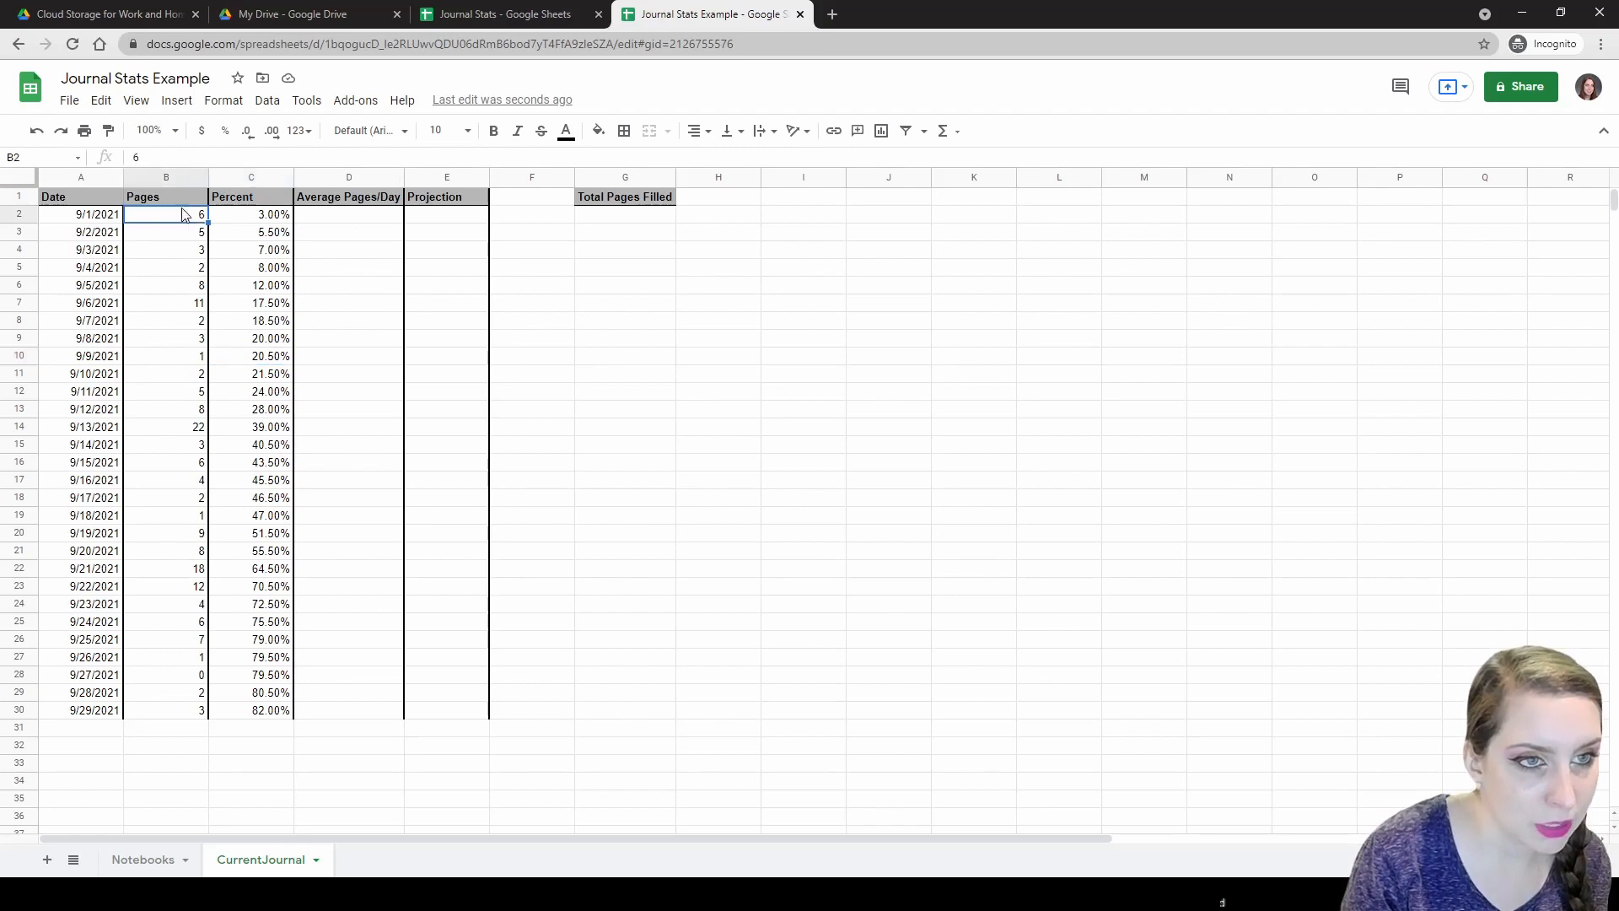
{"action": "left_click", "coordinate": [263, 220]}
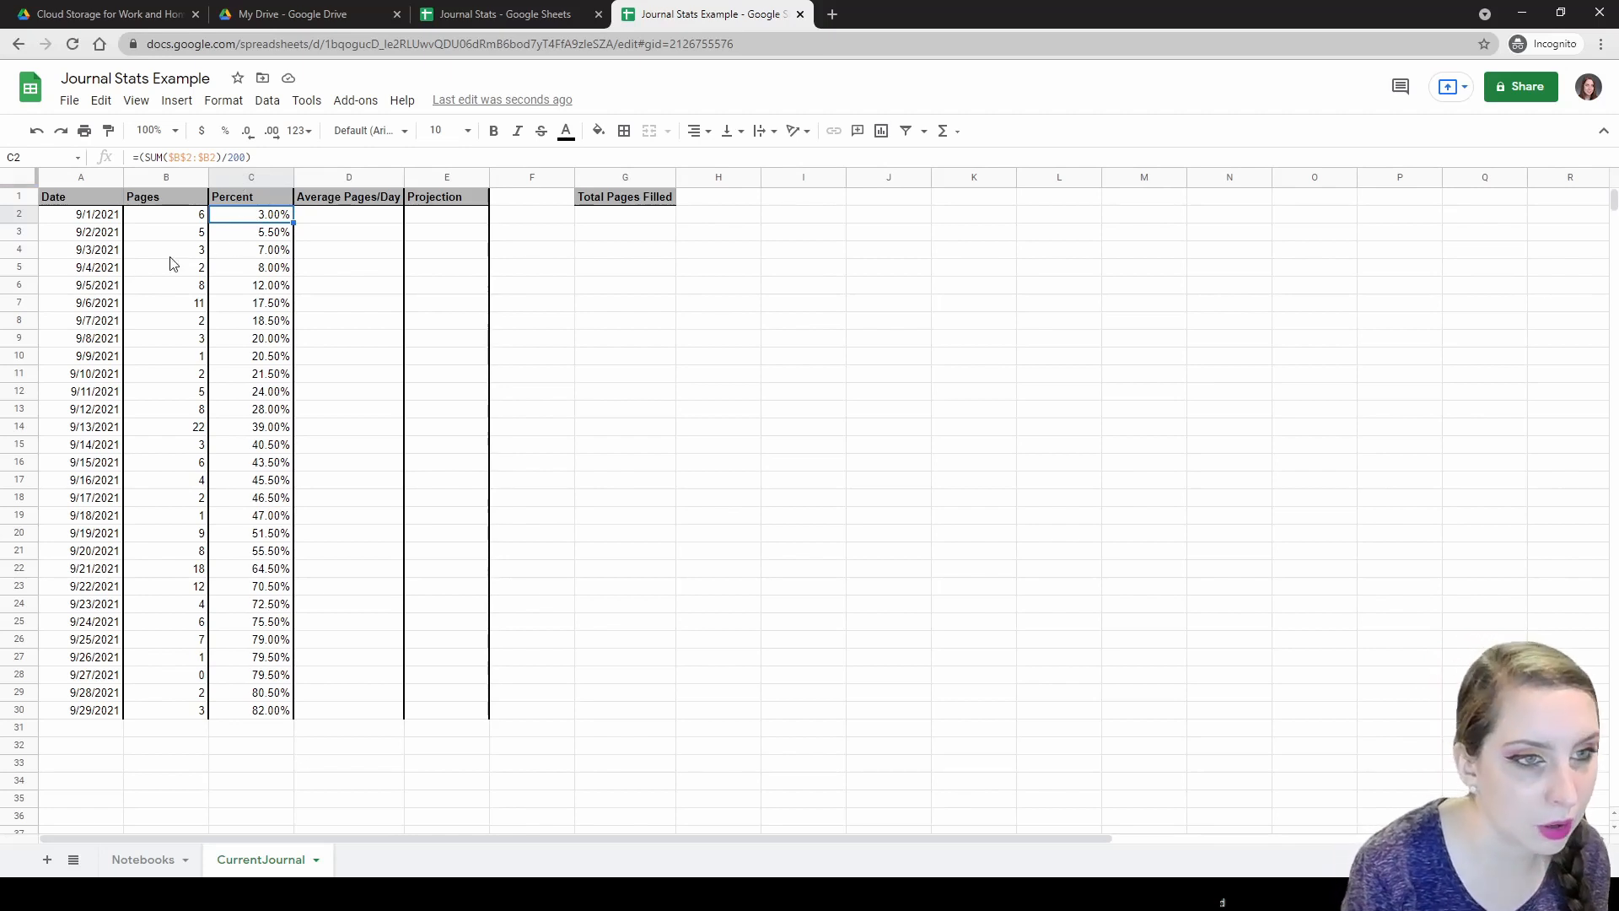
{"action": "left_click", "coordinate": [352, 218]}
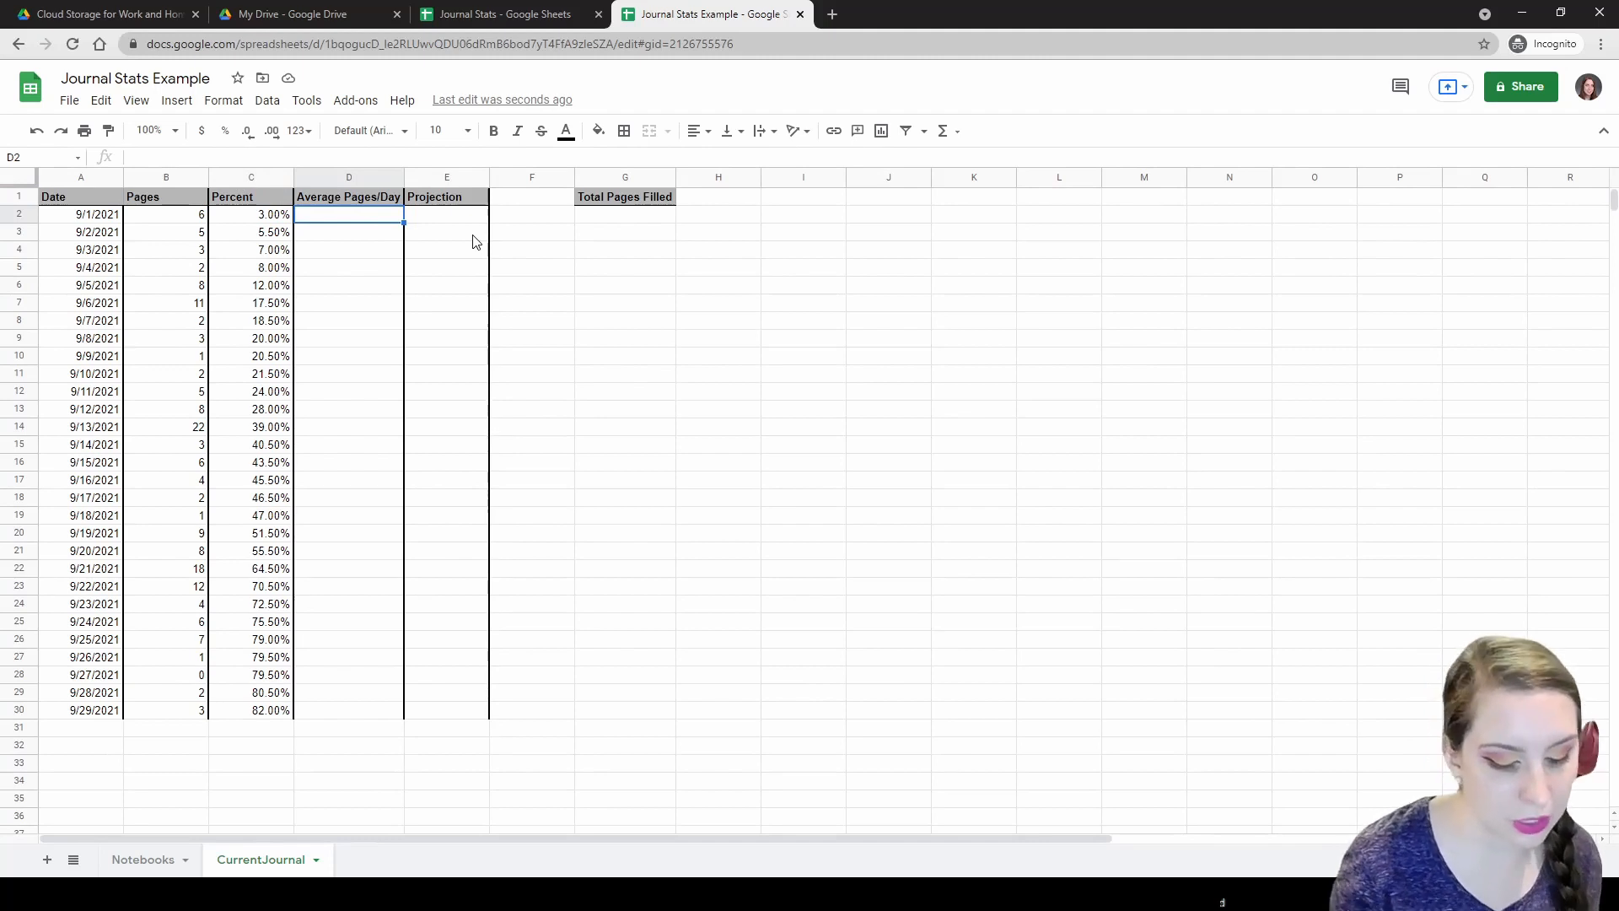
Enter =AVERAGE($B$2:$B2) in D2 and fill it down column D, ending at 5.655172414.
{"action": "type", "text": "=AV"}
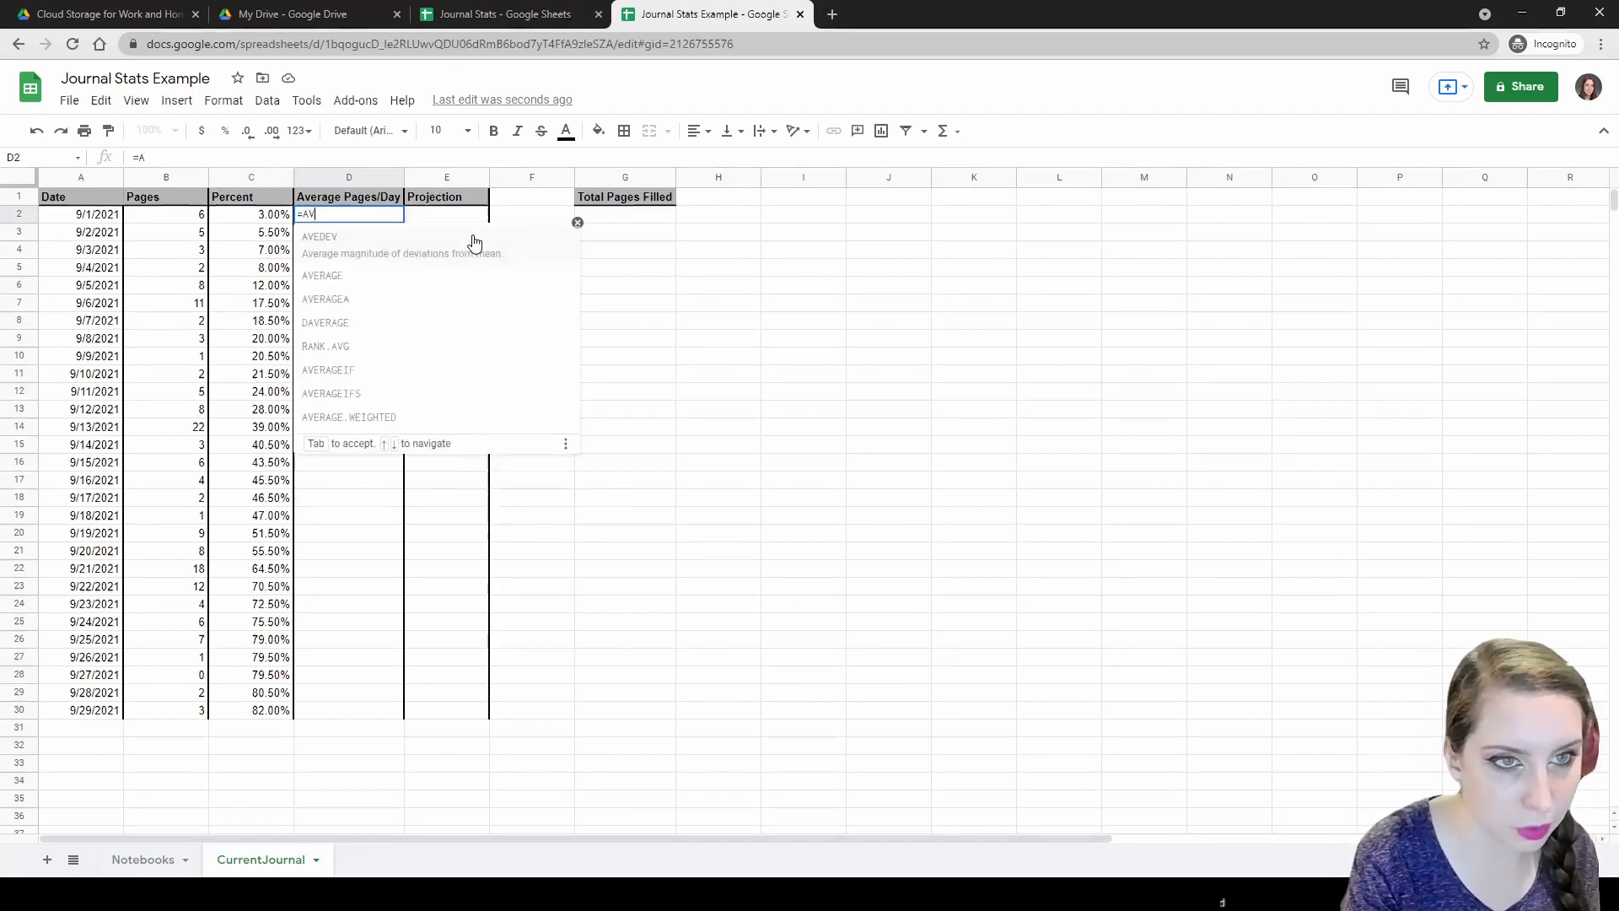
{"action": "type", "text": "ERAGE("}
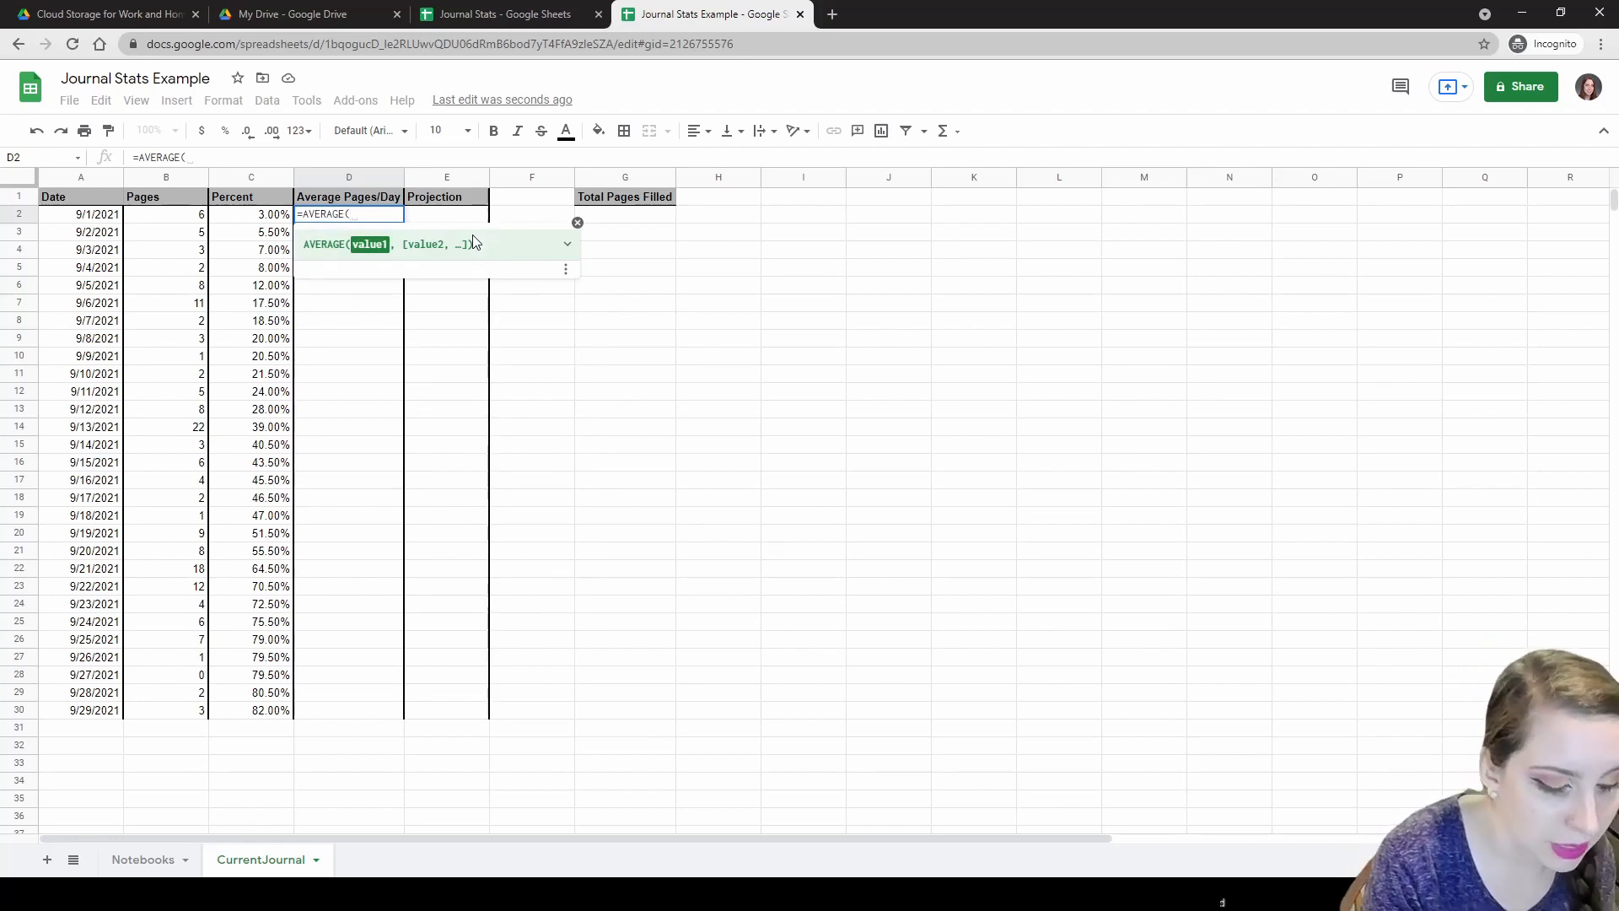
{"action": "type", "text": "$B$2:"}
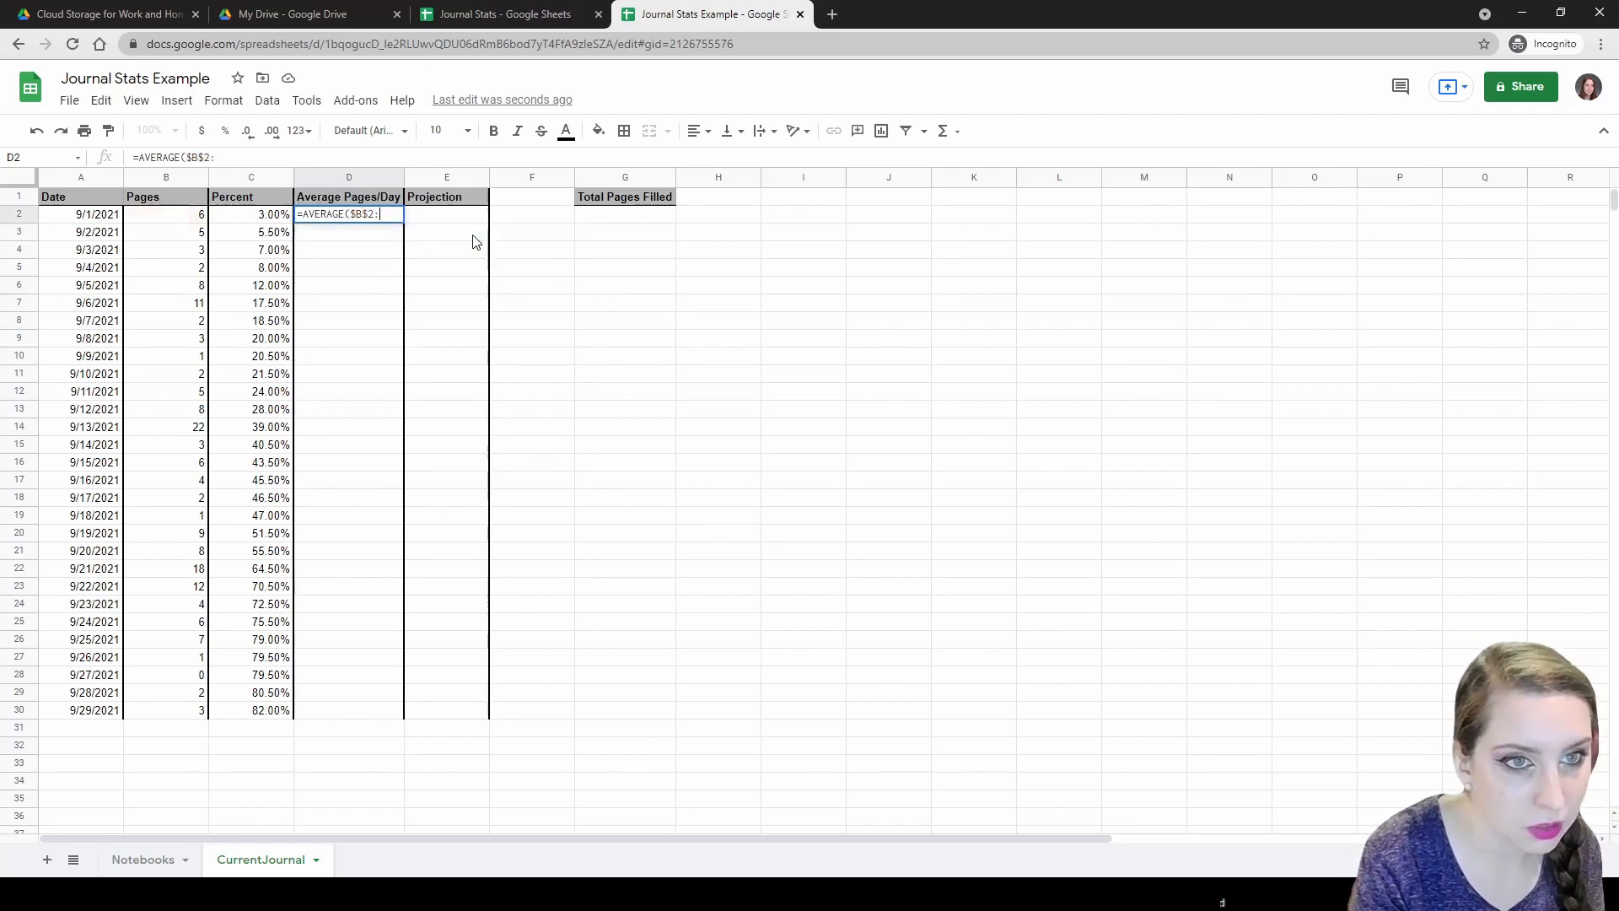
{"action": "type", "text": "$B"}
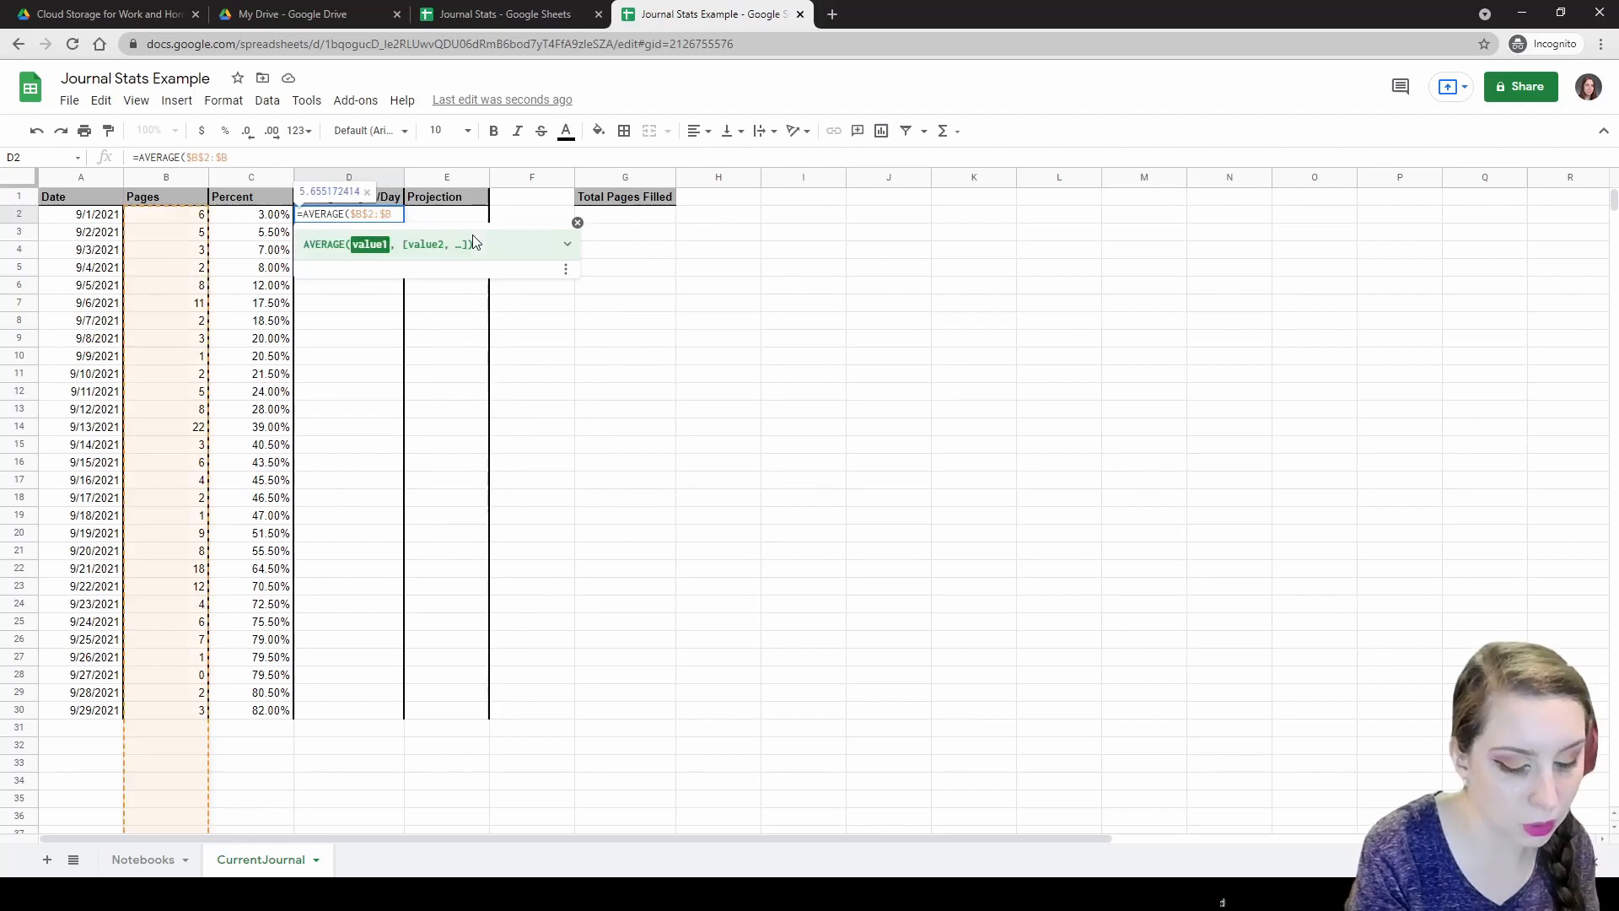
{"action": "type", "text": ")"}
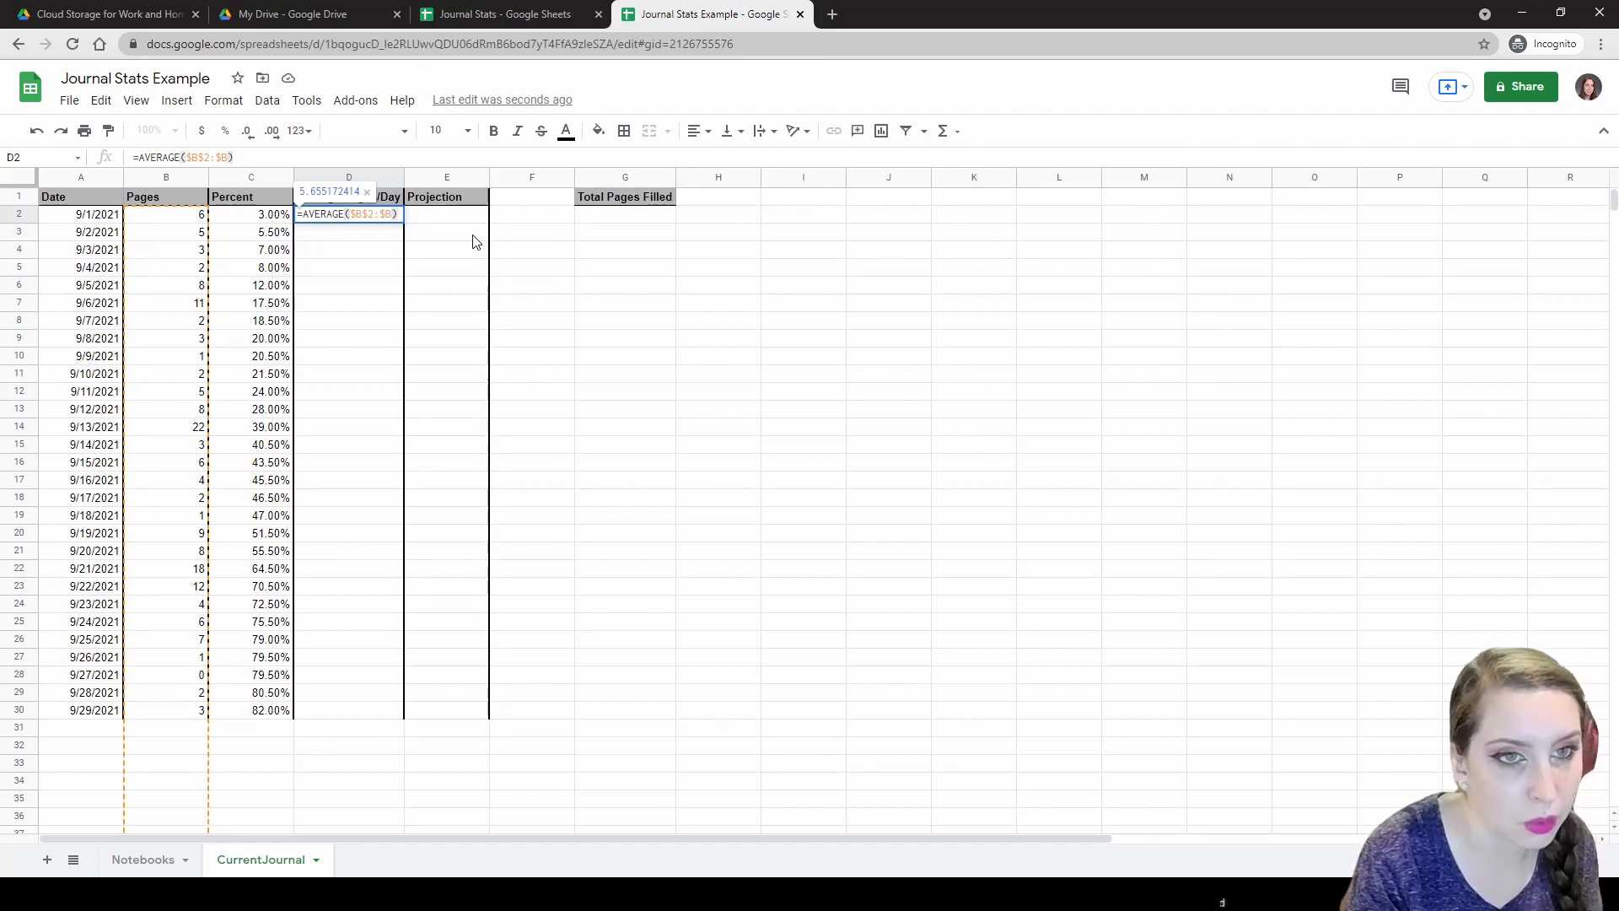
{"action": "key", "text": "Left"}
{"action": "type", "text": "2"}
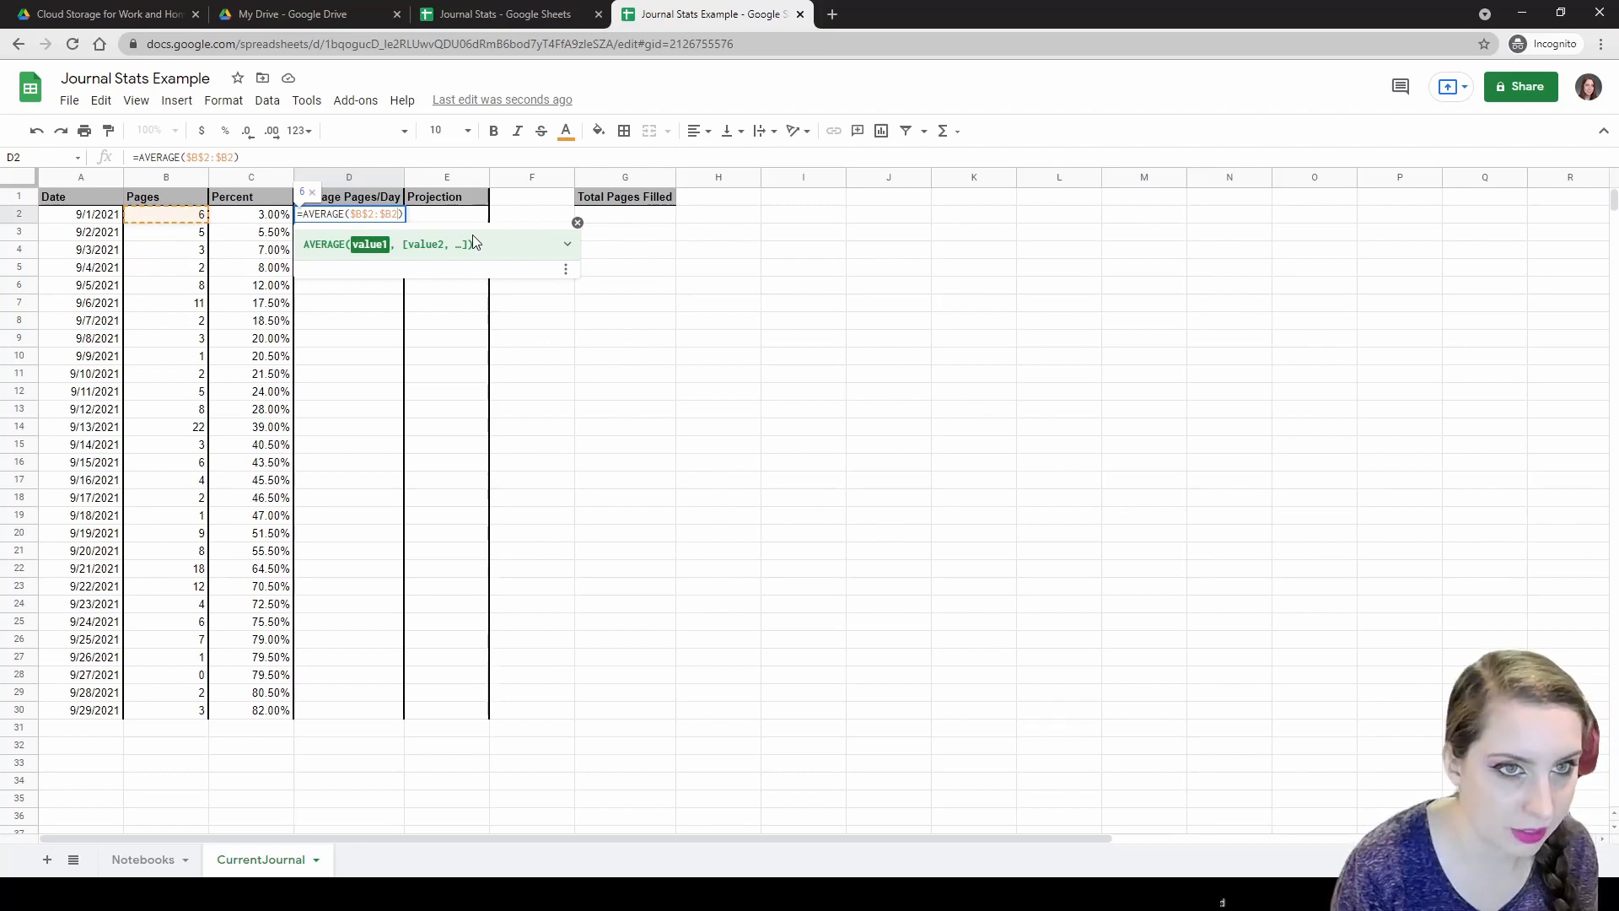
{"action": "key", "text": "BackSpace"}
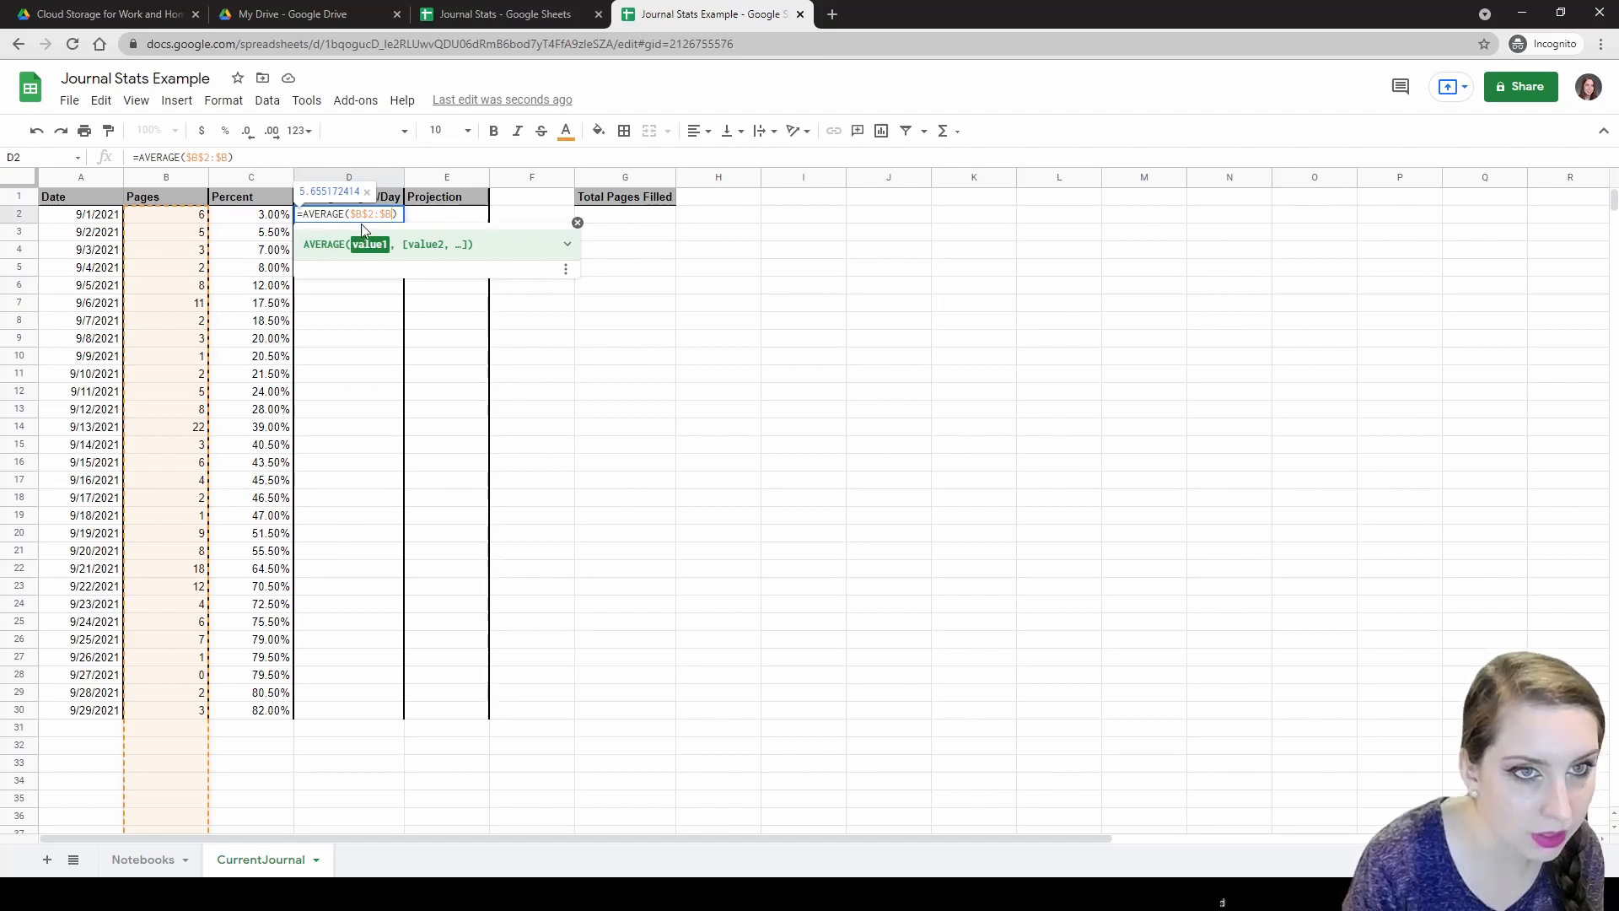
{"action": "type", "text": "2"}
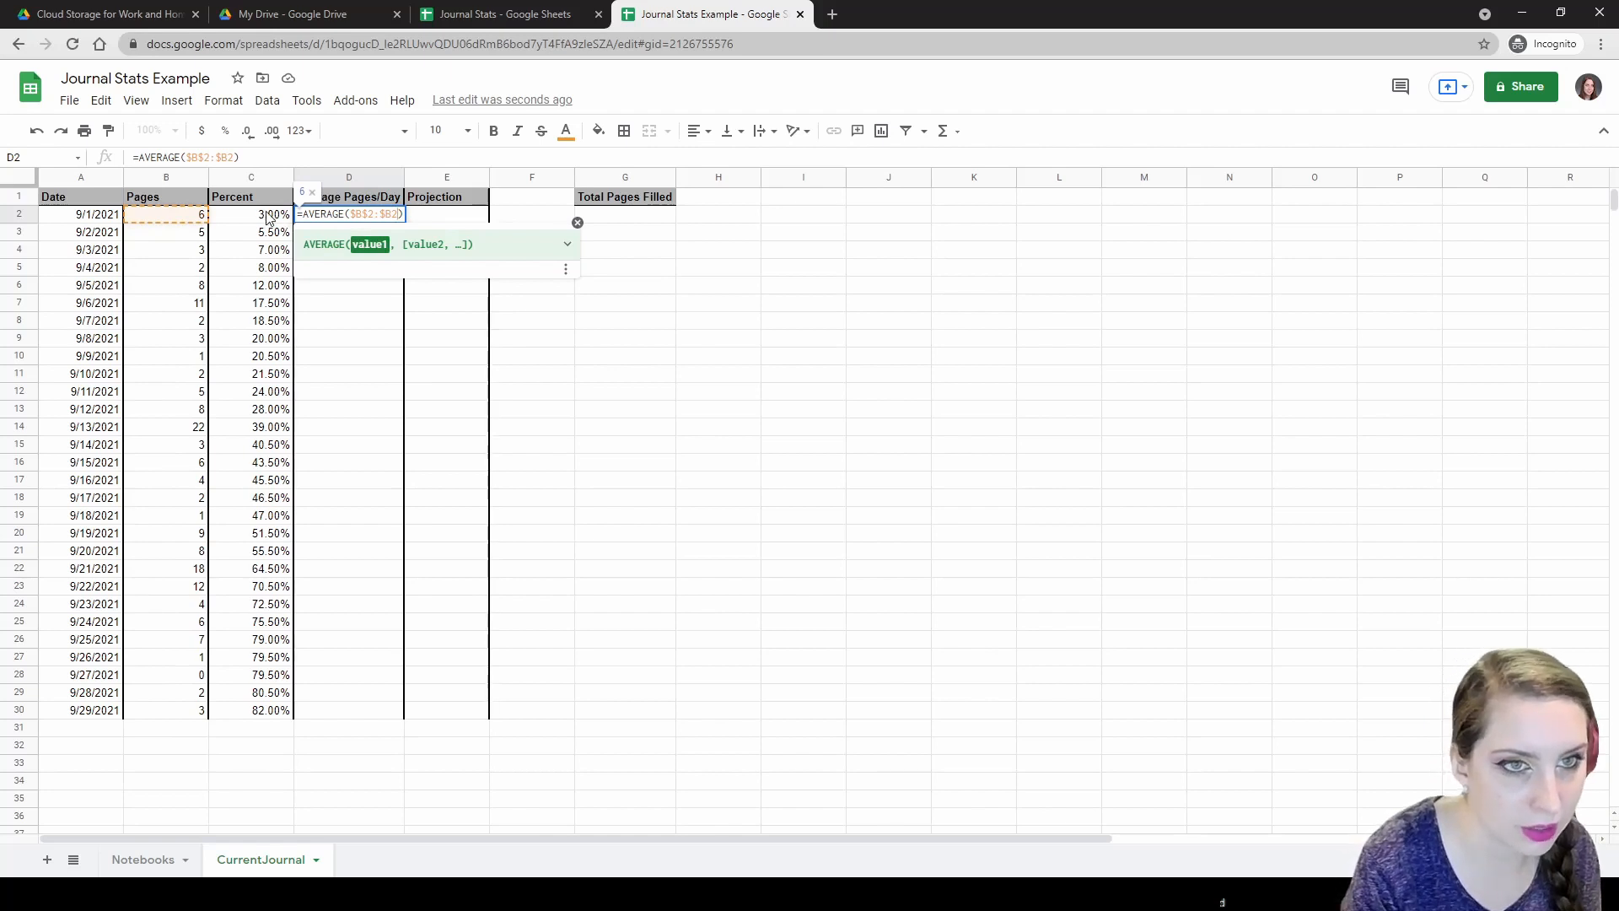
{"action": "key", "text": "Return"}
{"action": "key", "text": "ctrl+Return"}
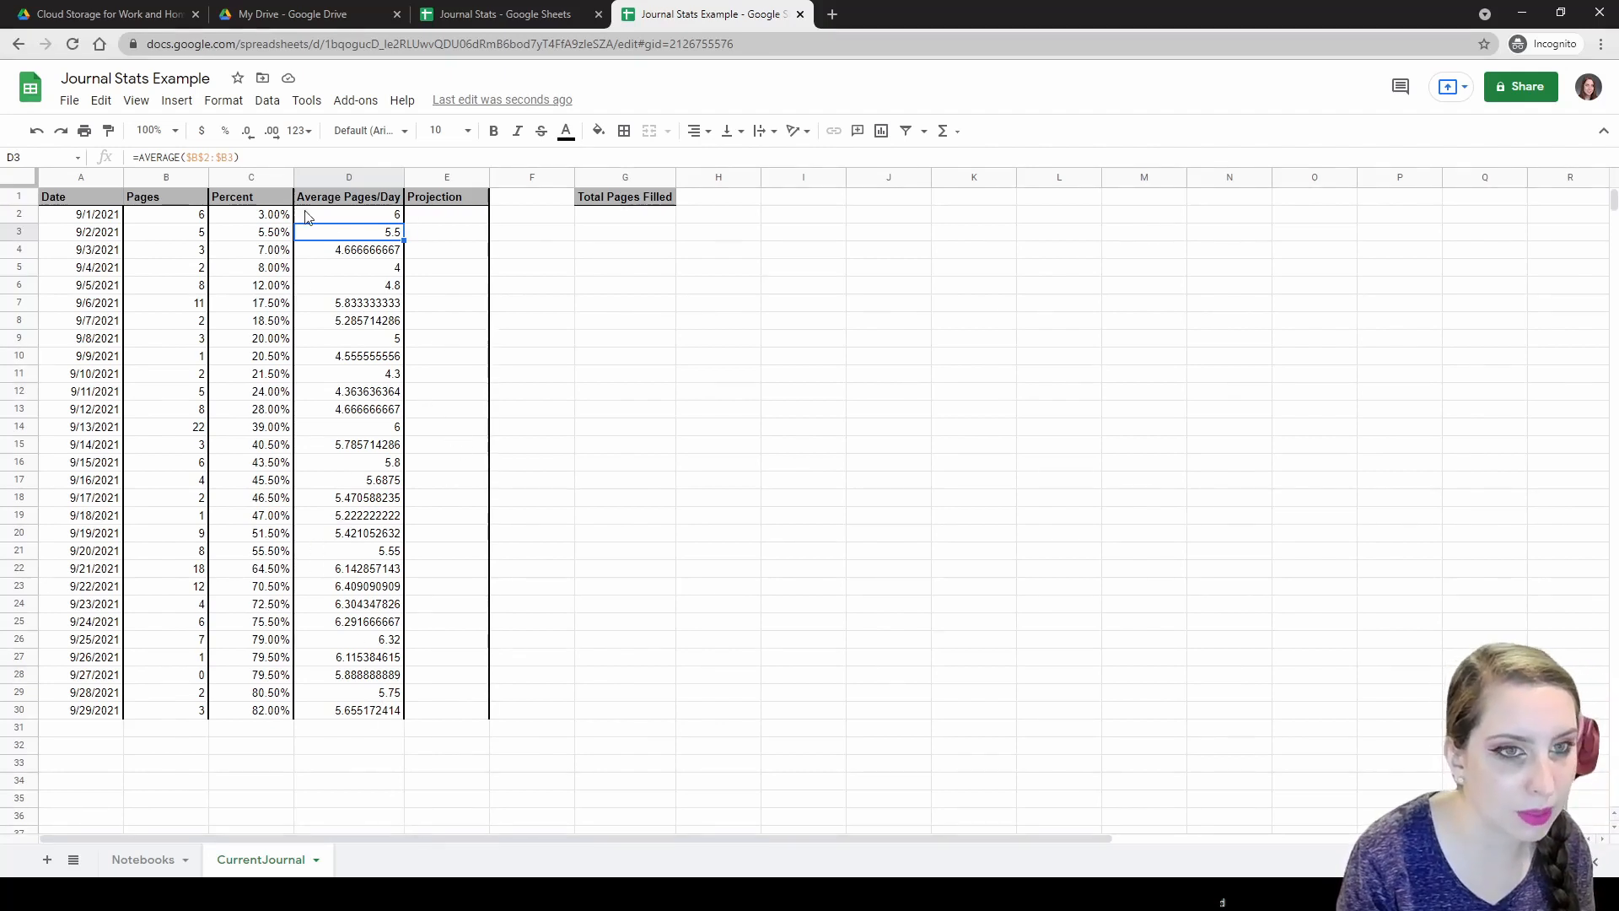
{"action": "left_click", "coordinate": [393, 220]}
{"action": "double_click", "coordinate": [393, 219]}
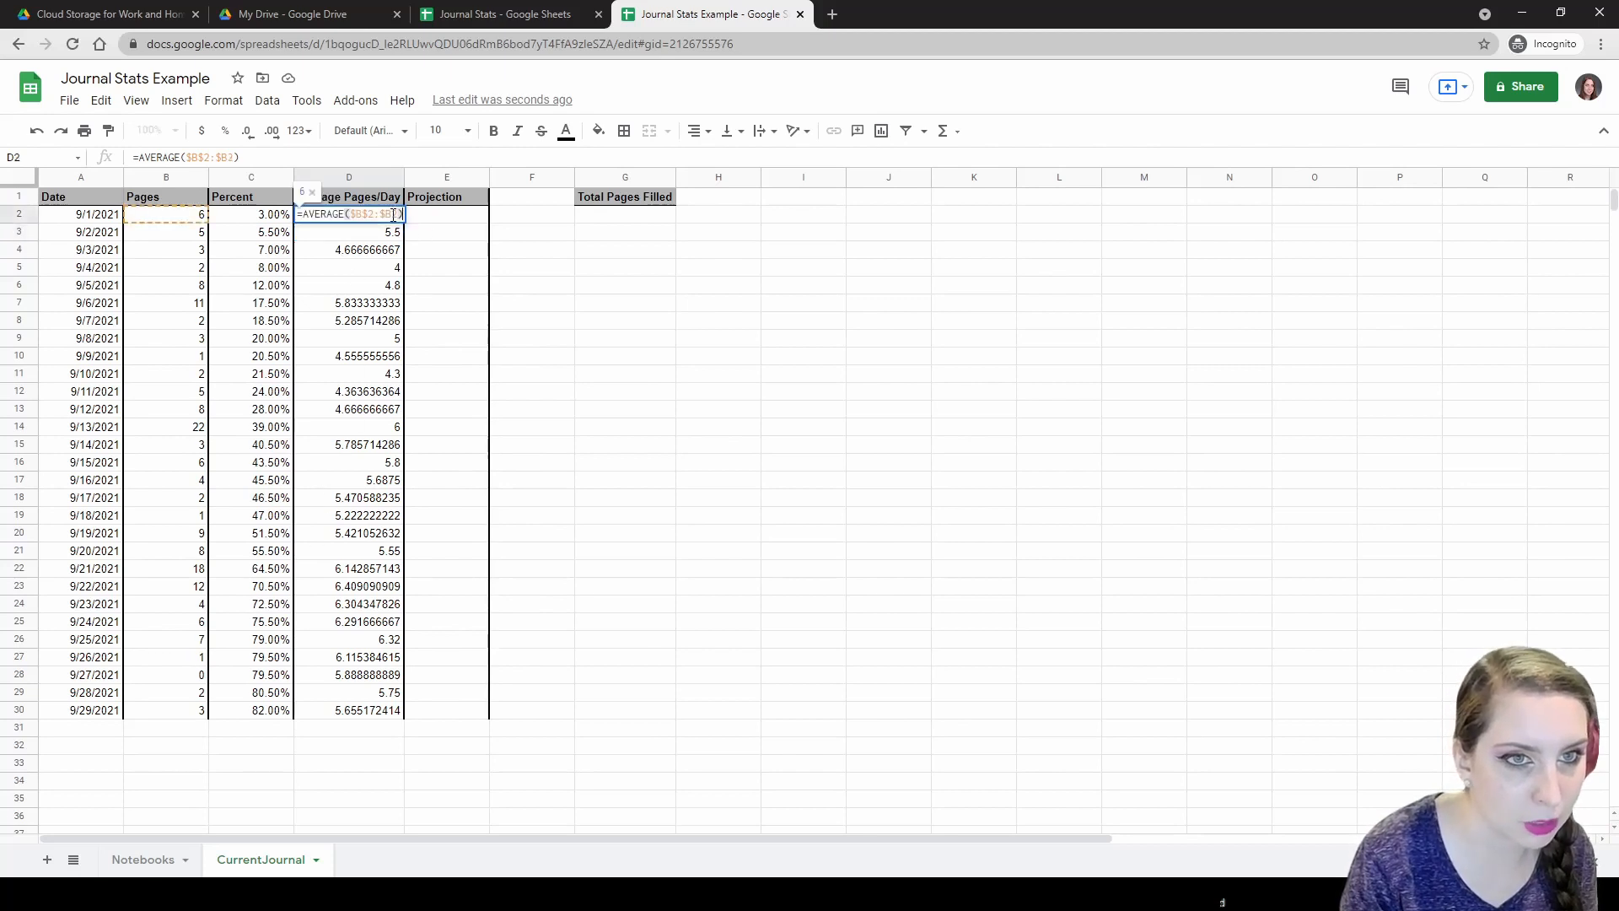
{"action": "key", "text": "BackSpace"}
{"action": "key", "text": "Return"}
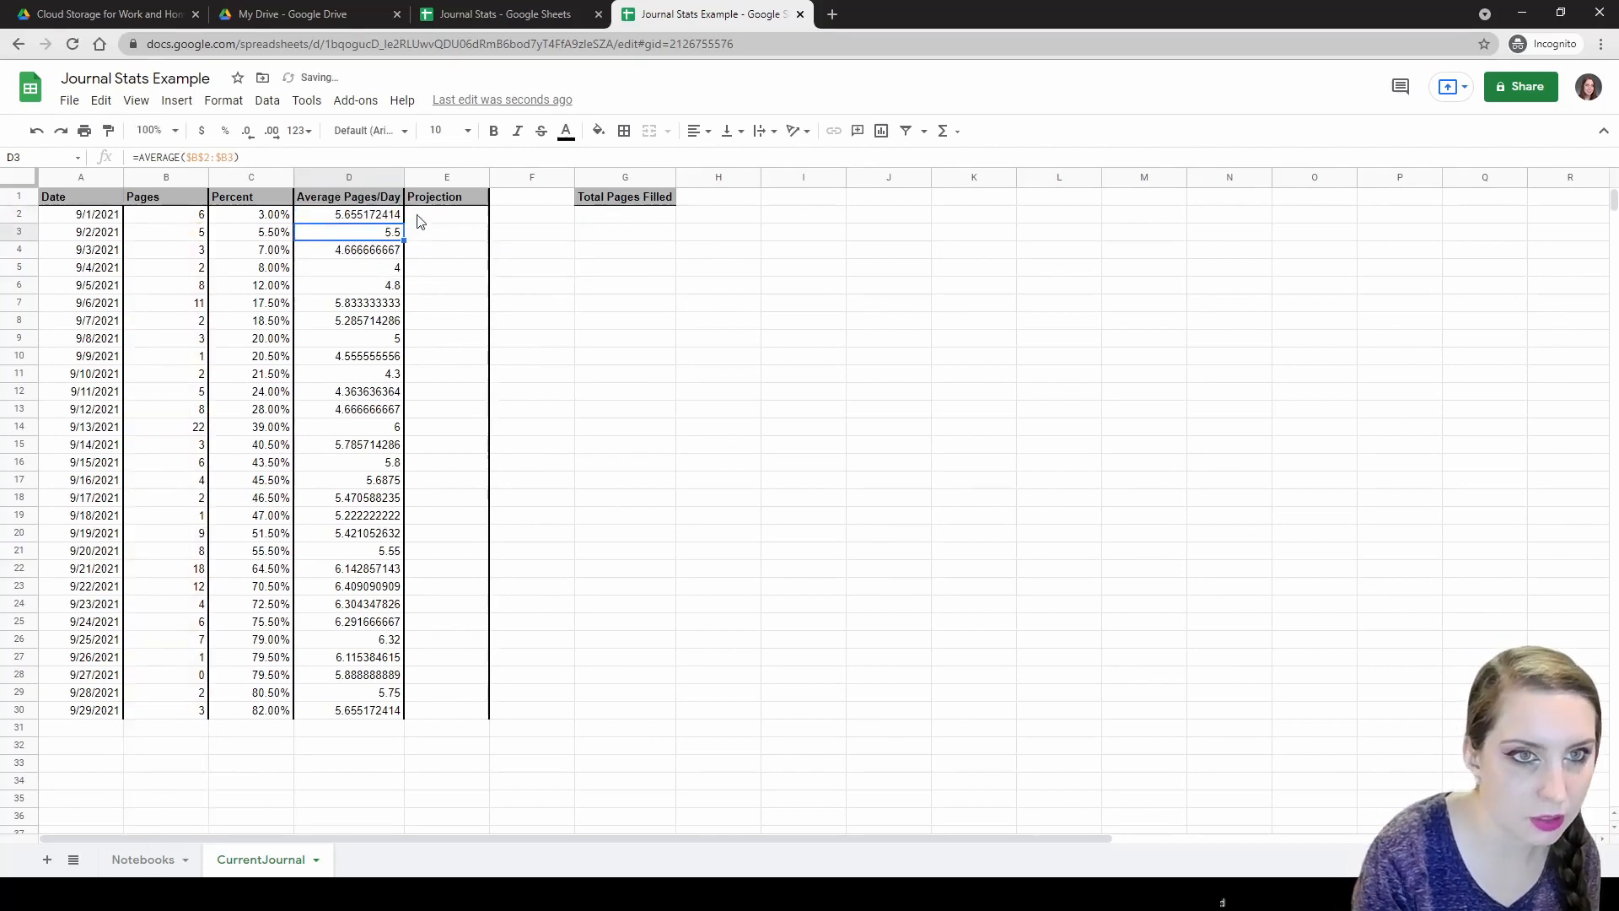
{"action": "left_click", "coordinate": [393, 218]}
{"action": "left_click_drag", "start_coordinate": [402, 226], "coordinate": [408, 725]}
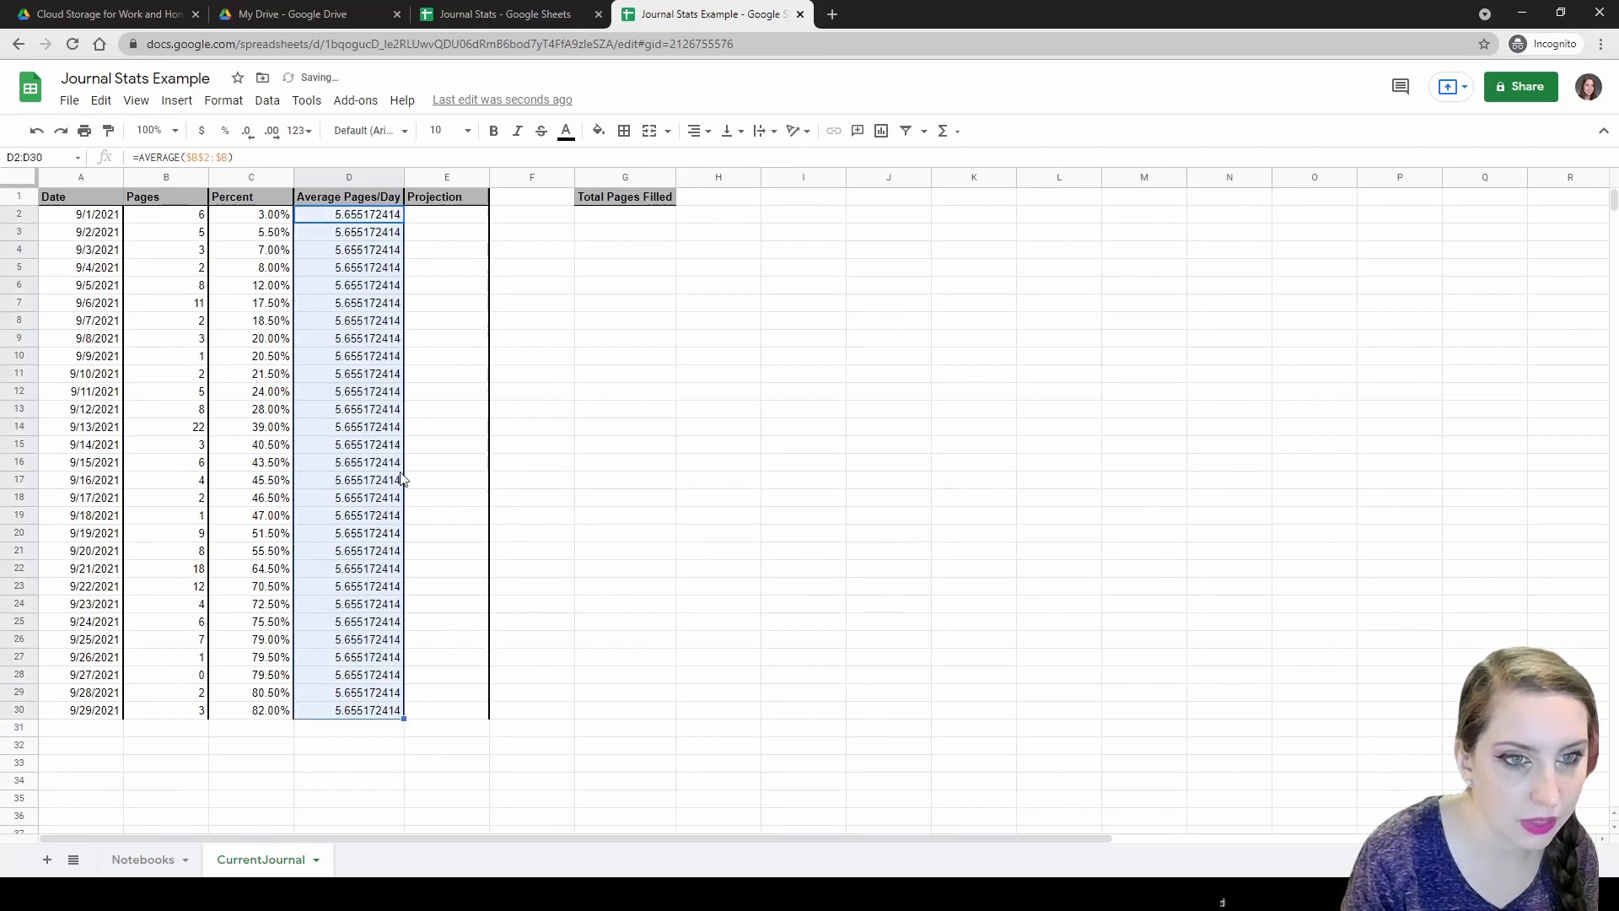
{"action": "left_click", "coordinate": [366, 217]}
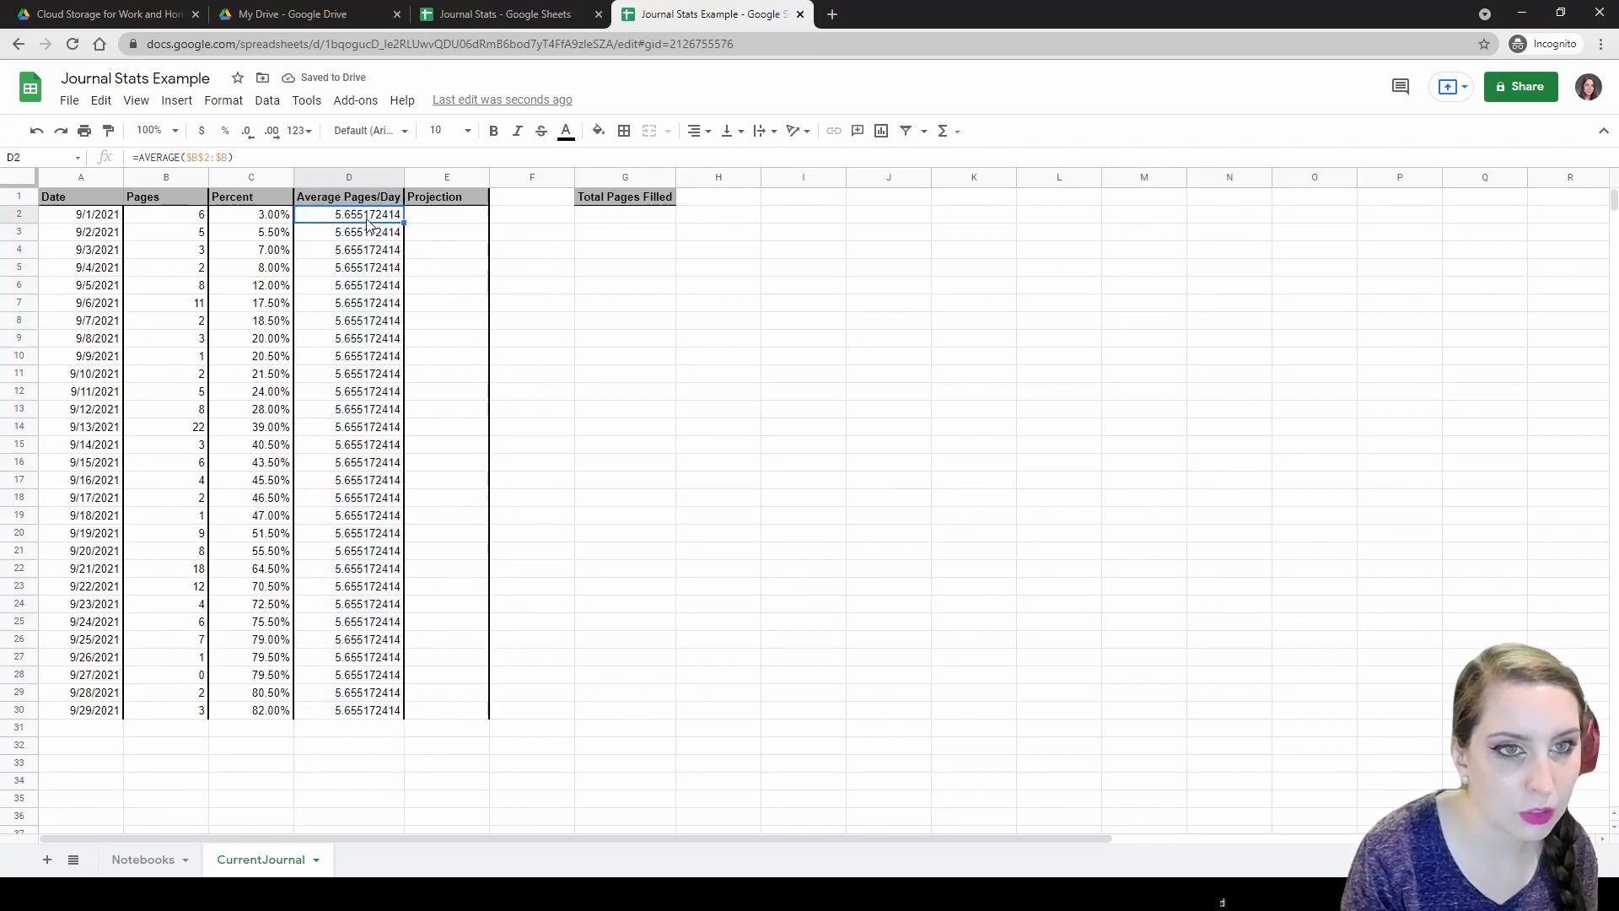
{"action": "double_click", "coordinate": [367, 218]}
{"action": "left_click", "coordinate": [394, 215]}
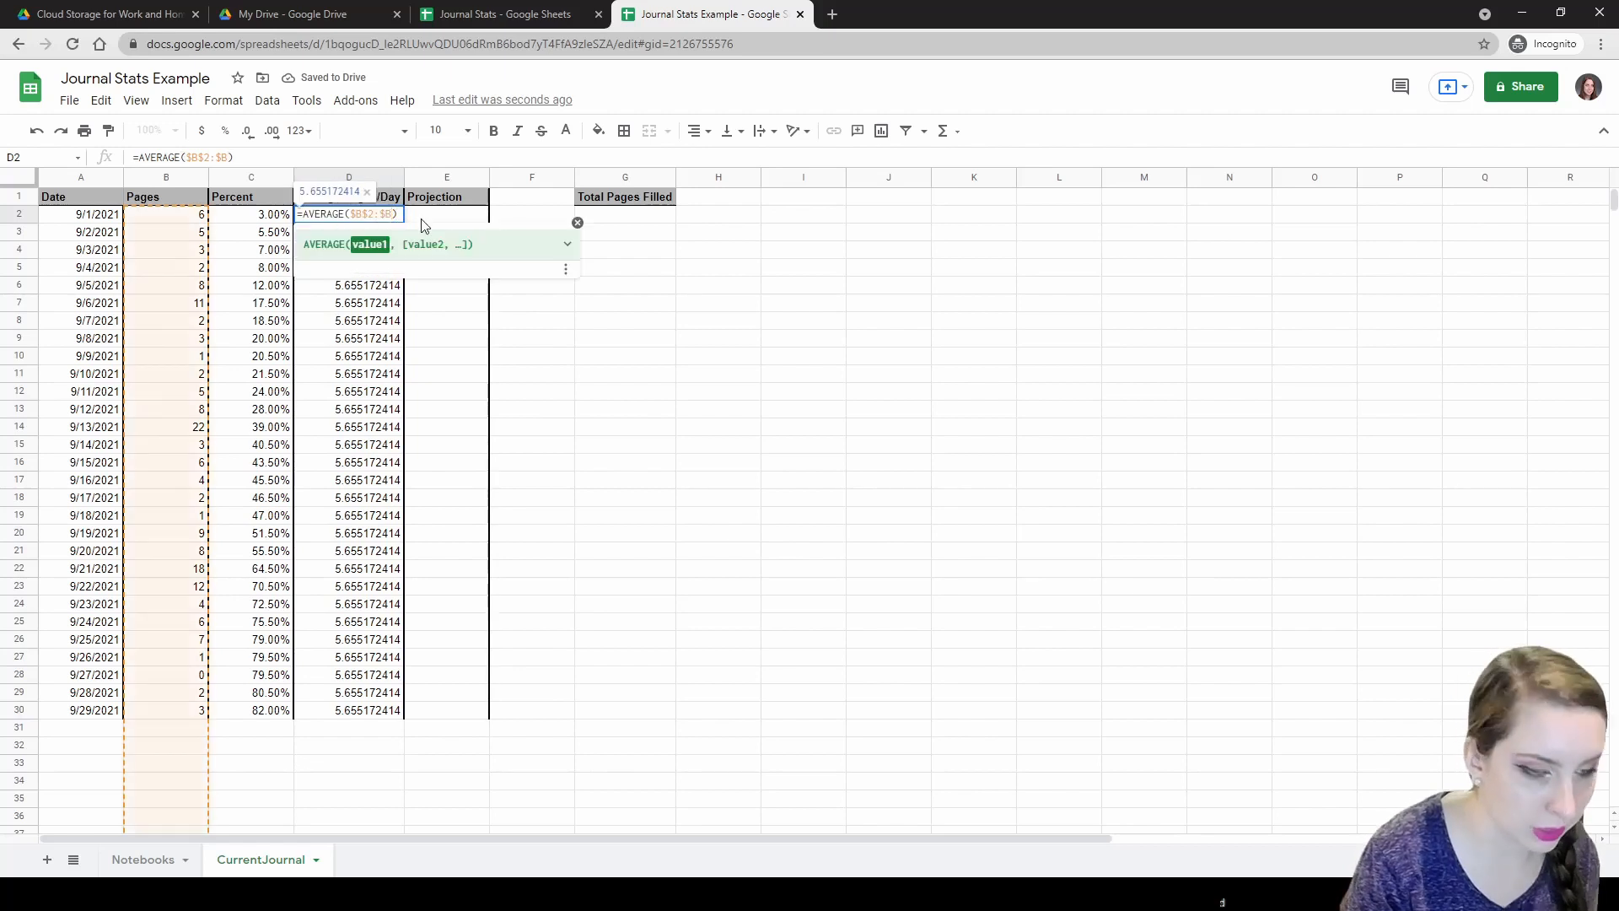
{"action": "type", "text": "2"}
{"action": "key", "text": "Return"}
{"action": "left_click", "coordinate": [395, 214]}
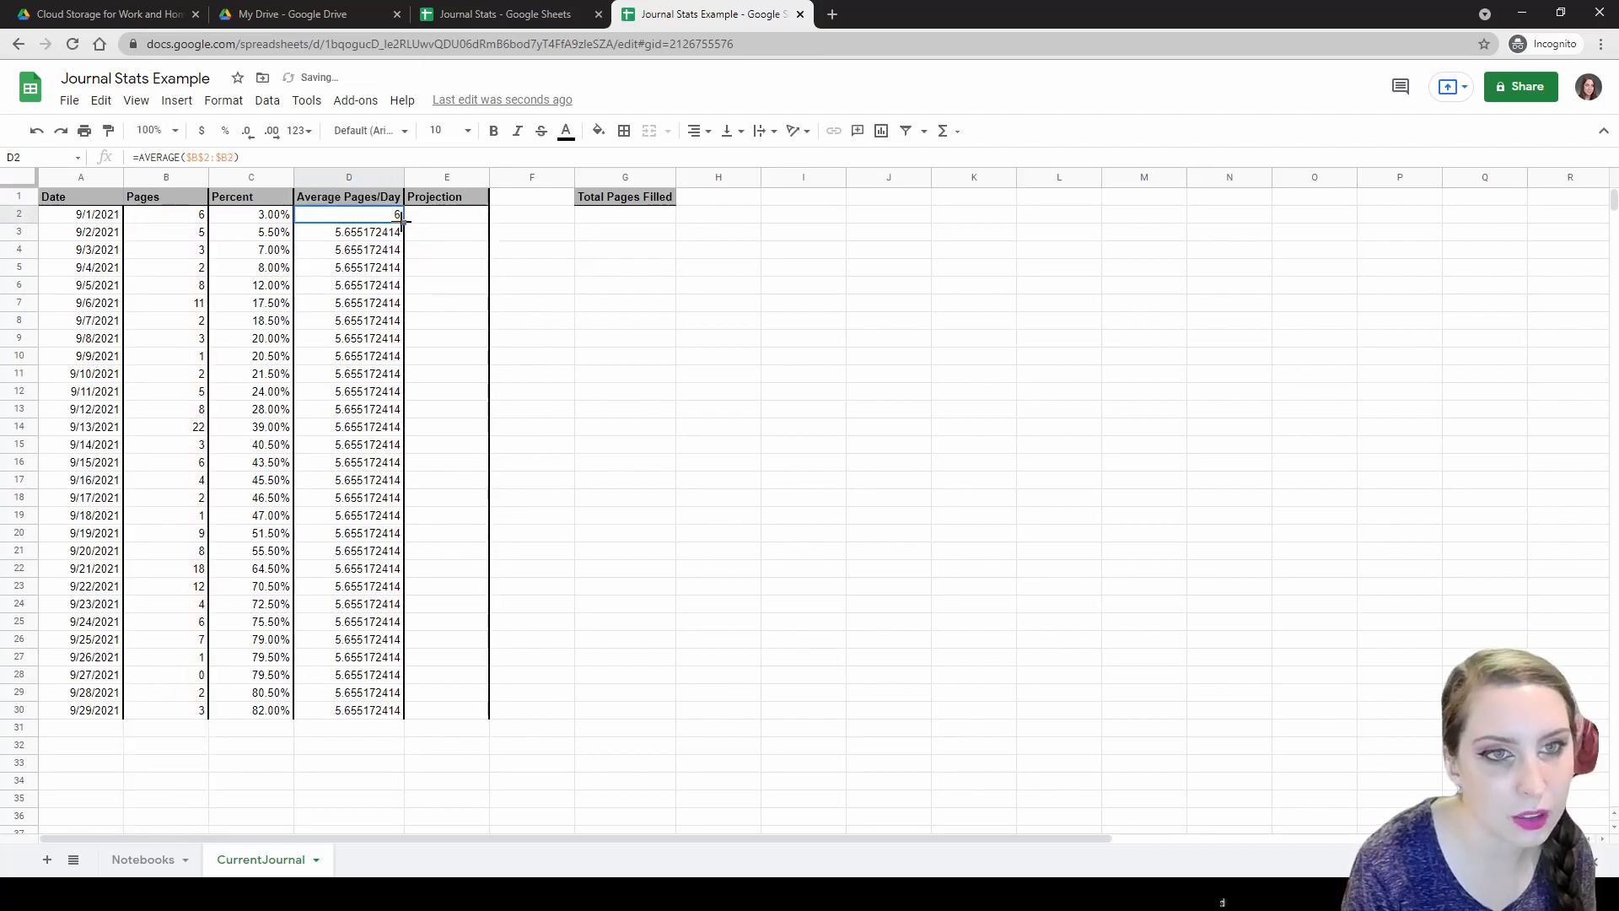
{"action": "left_click_drag", "start_coordinate": [404, 222], "coordinate": [395, 711]}
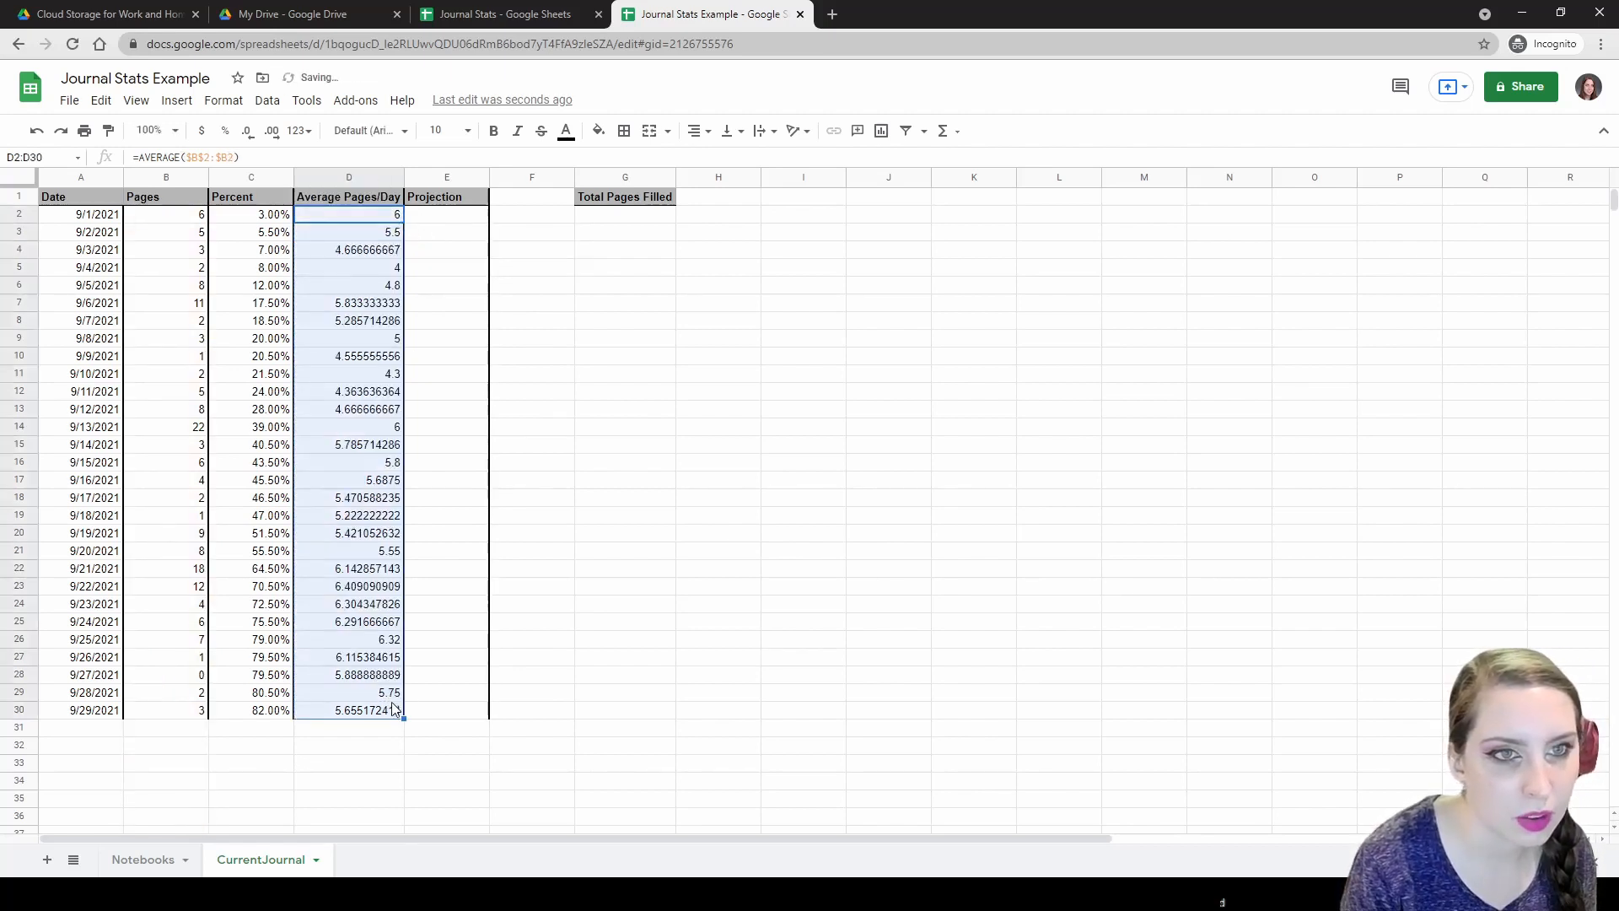
{"action": "left_click", "coordinate": [443, 221]}
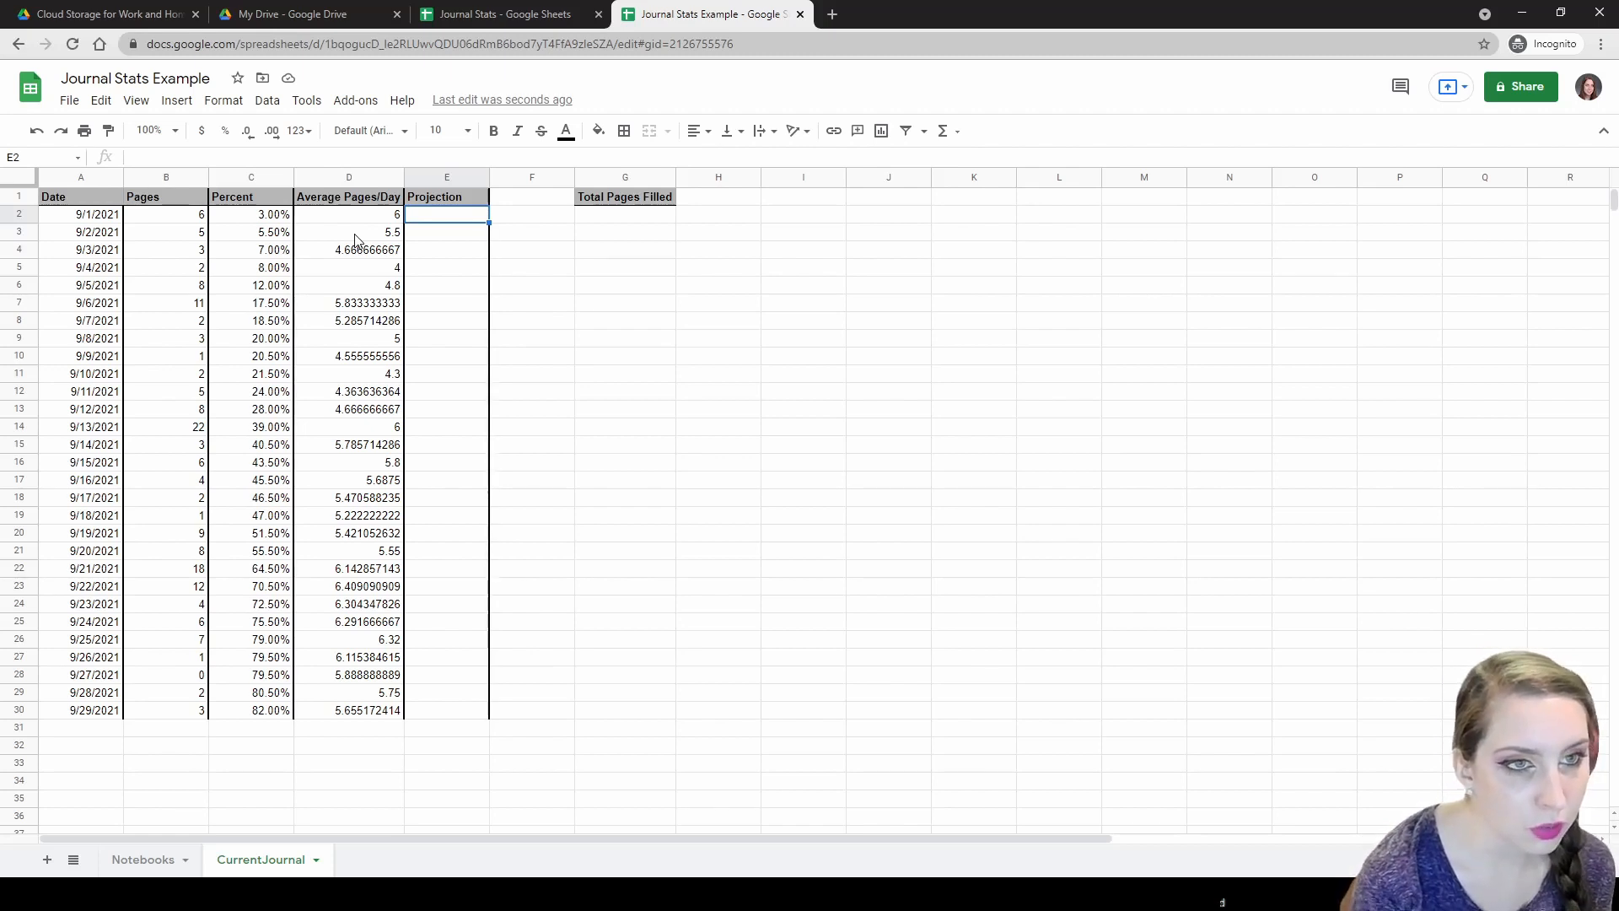
{"action": "left_click", "coordinate": [201, 217]}
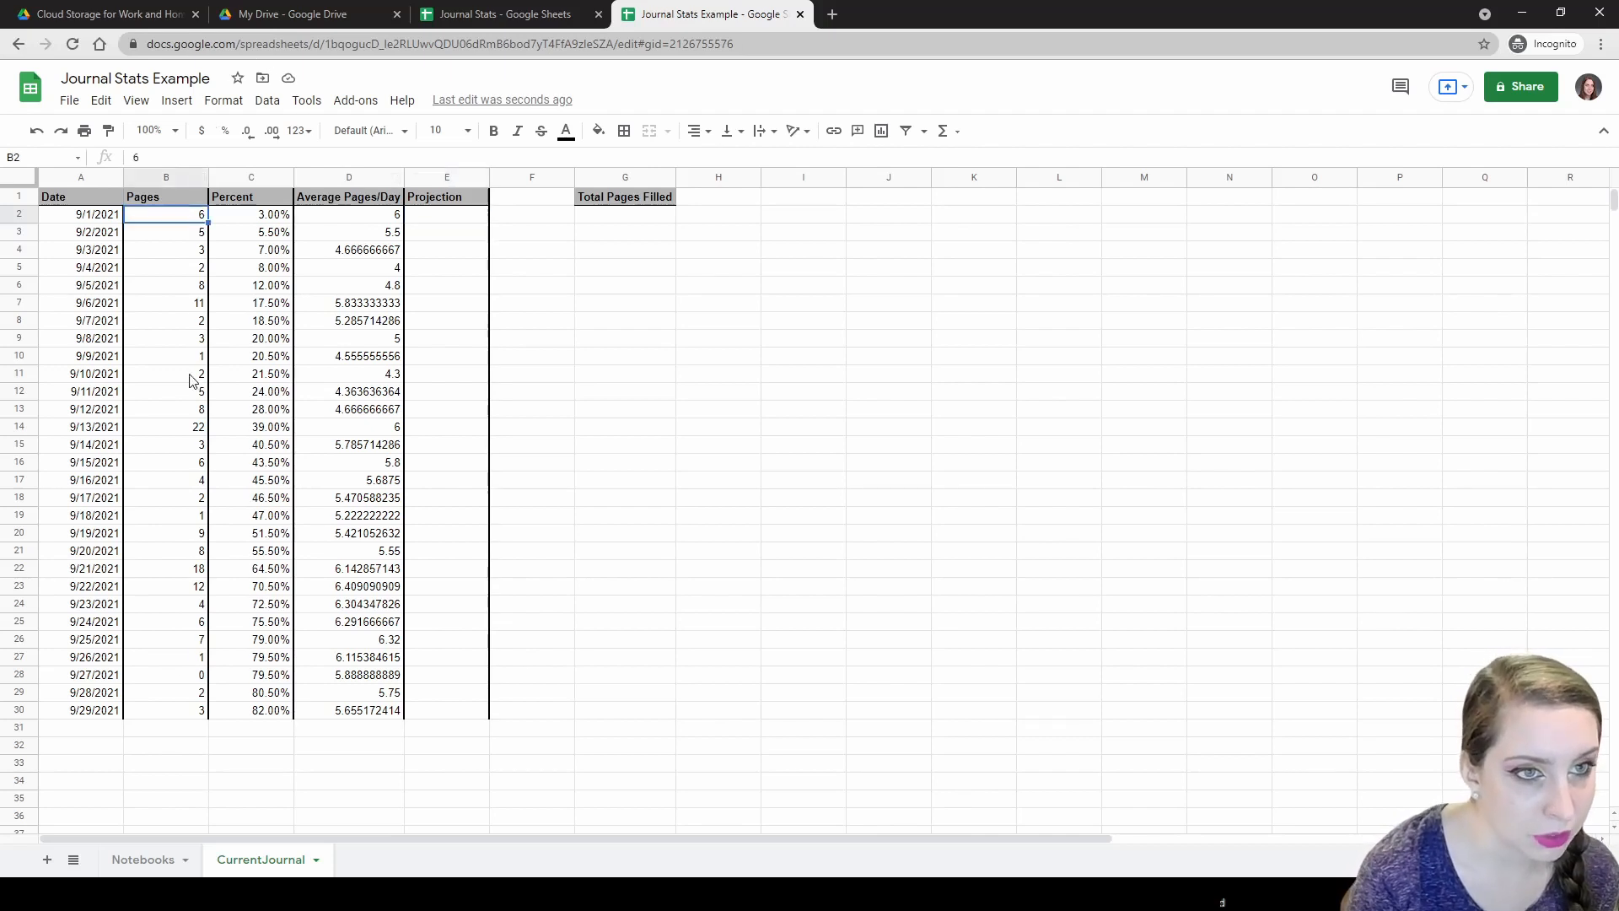
{"action": "left_click", "coordinate": [176, 713]}
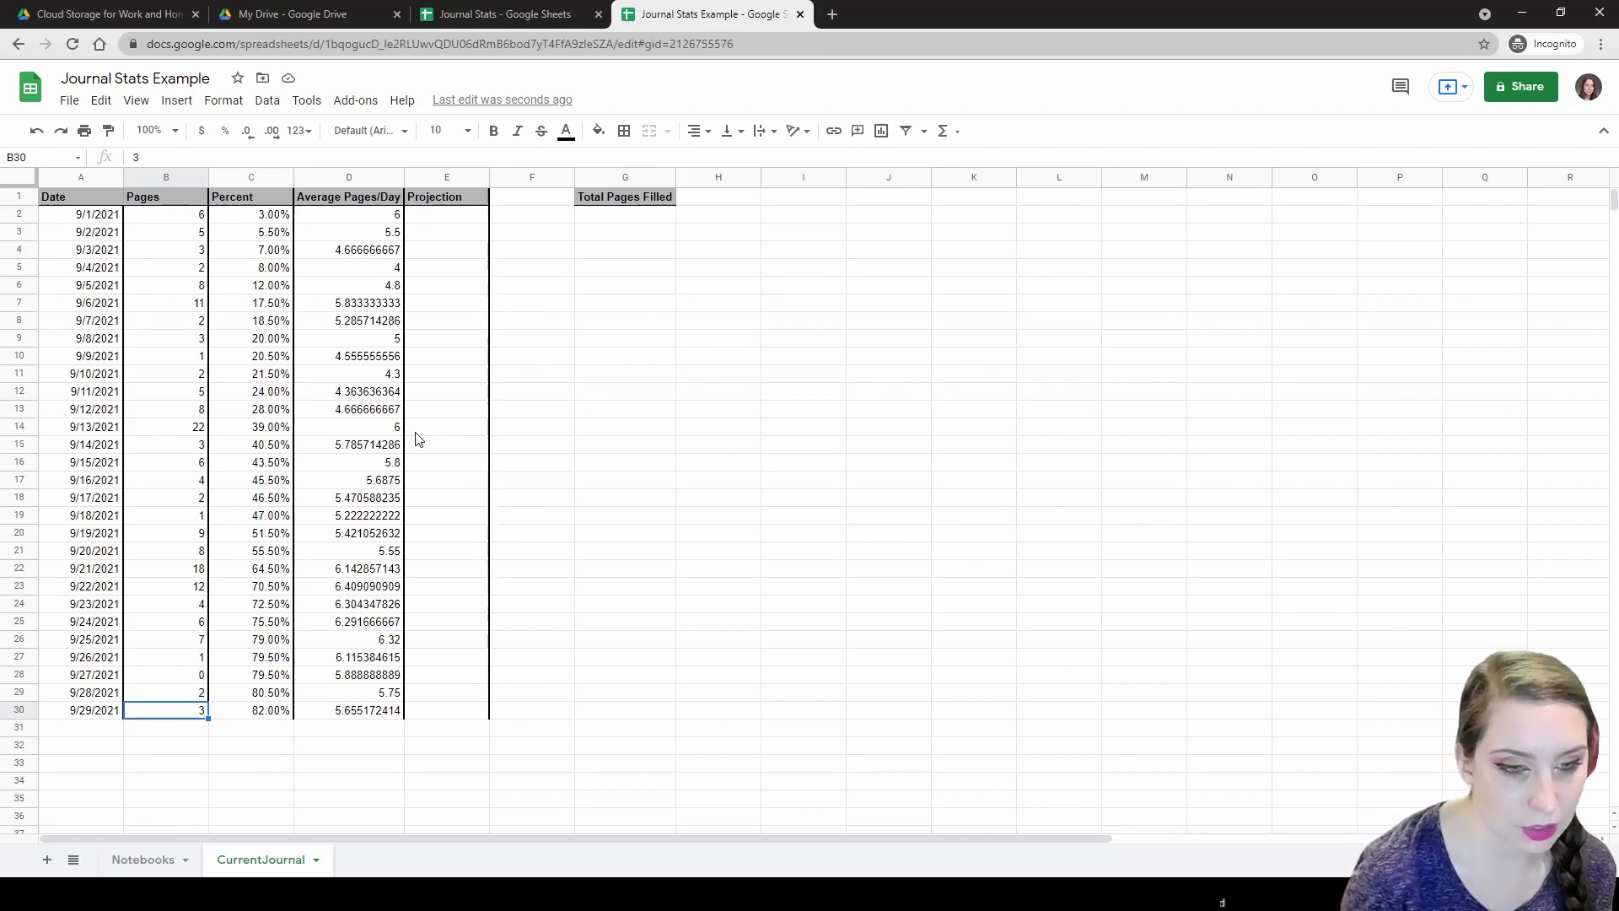
{"action": "left_click", "coordinate": [423, 221]}
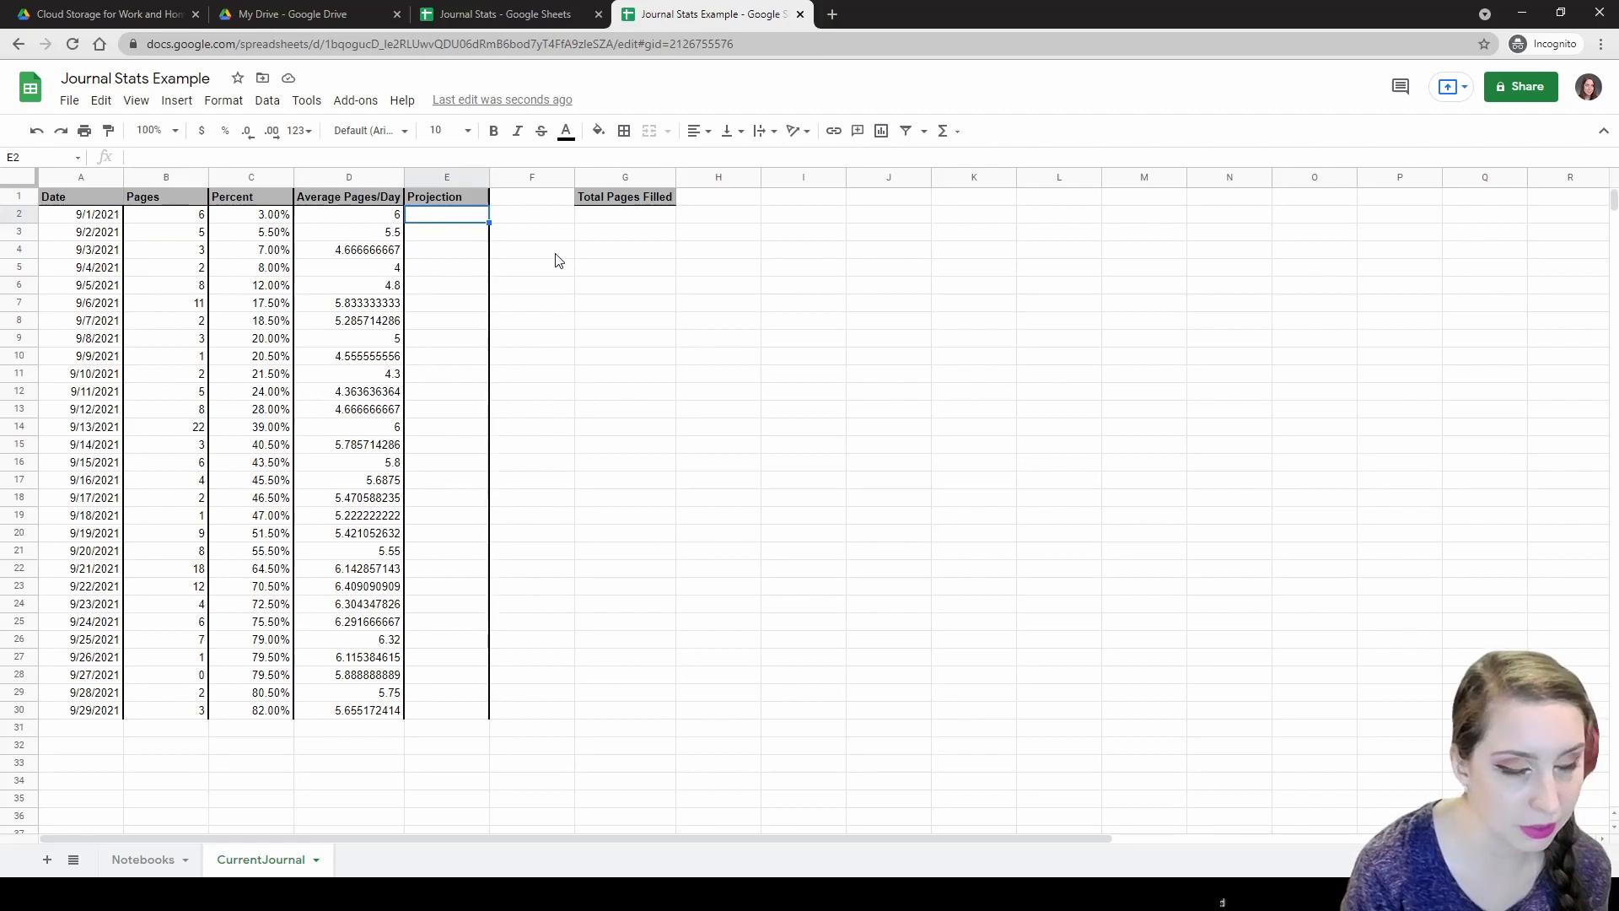
Build E2's running-sum formula =SUM($B$2:$B2) with the range start anchored at row 2.
{"action": "type", "text": "=SU"}
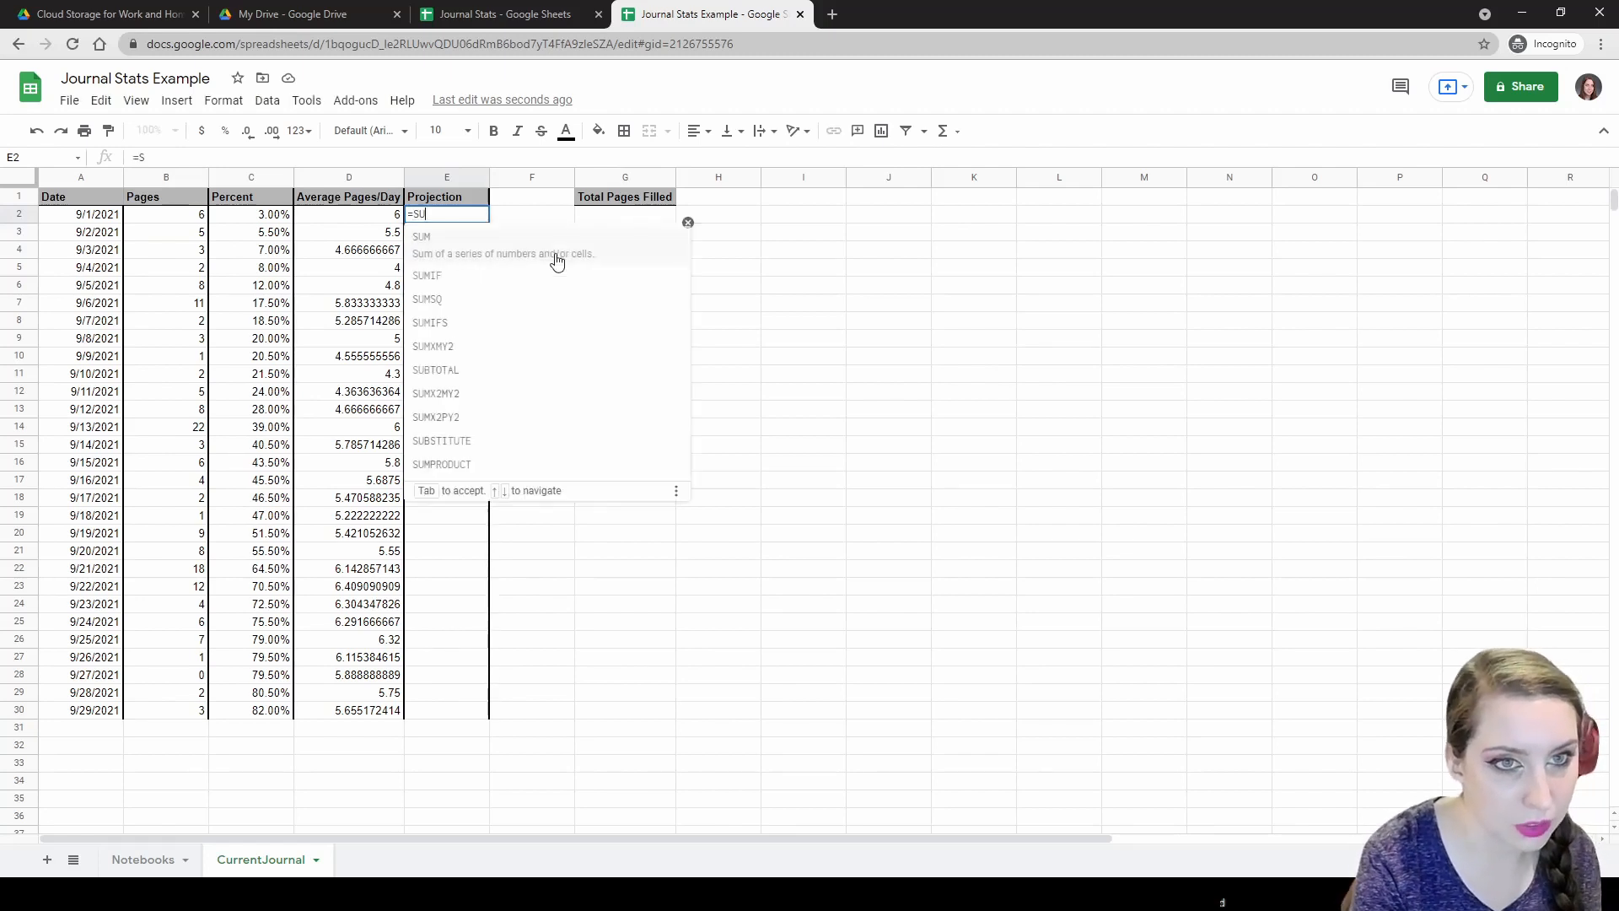
{"action": "type", "text": "M($B"}
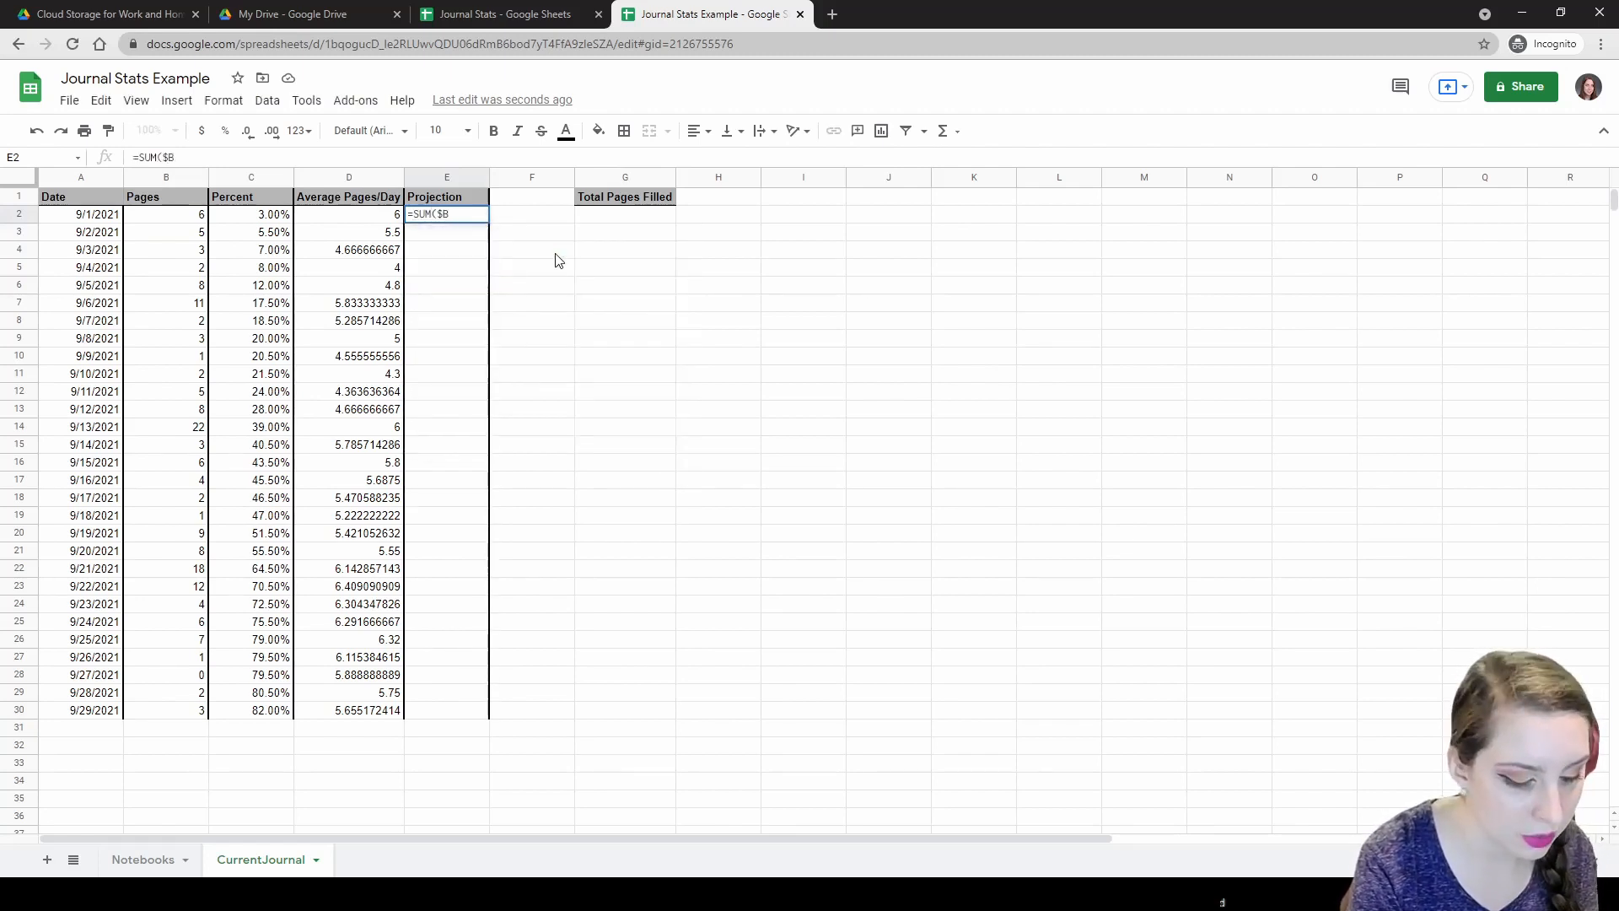
{"action": "type", "text": "2:$"}
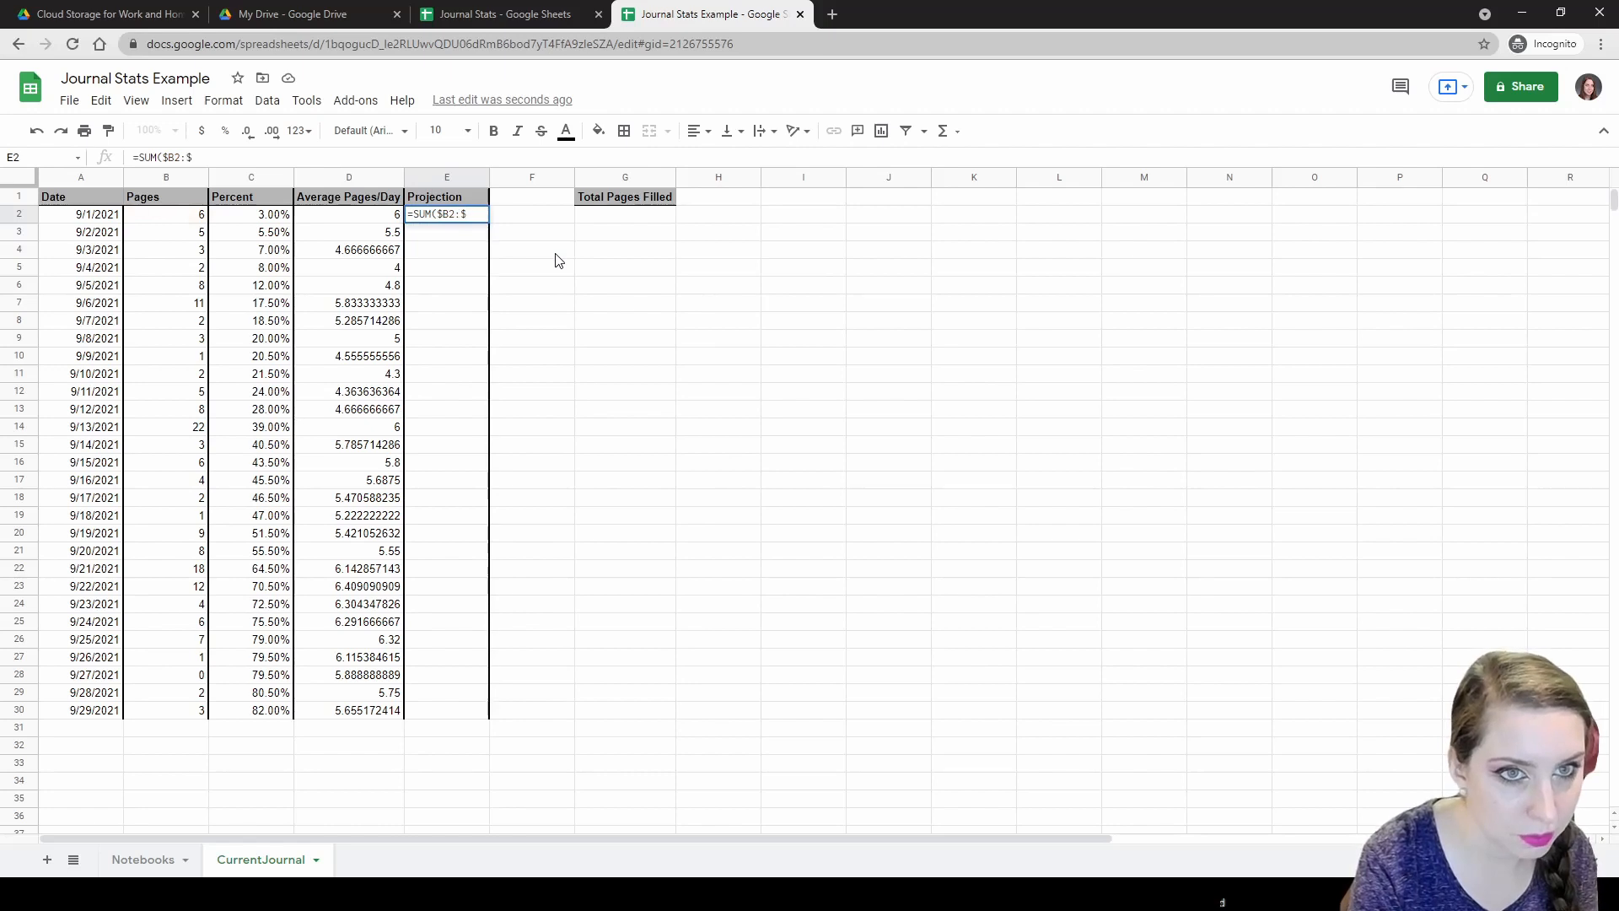
{"action": "type", "text": "B2"}
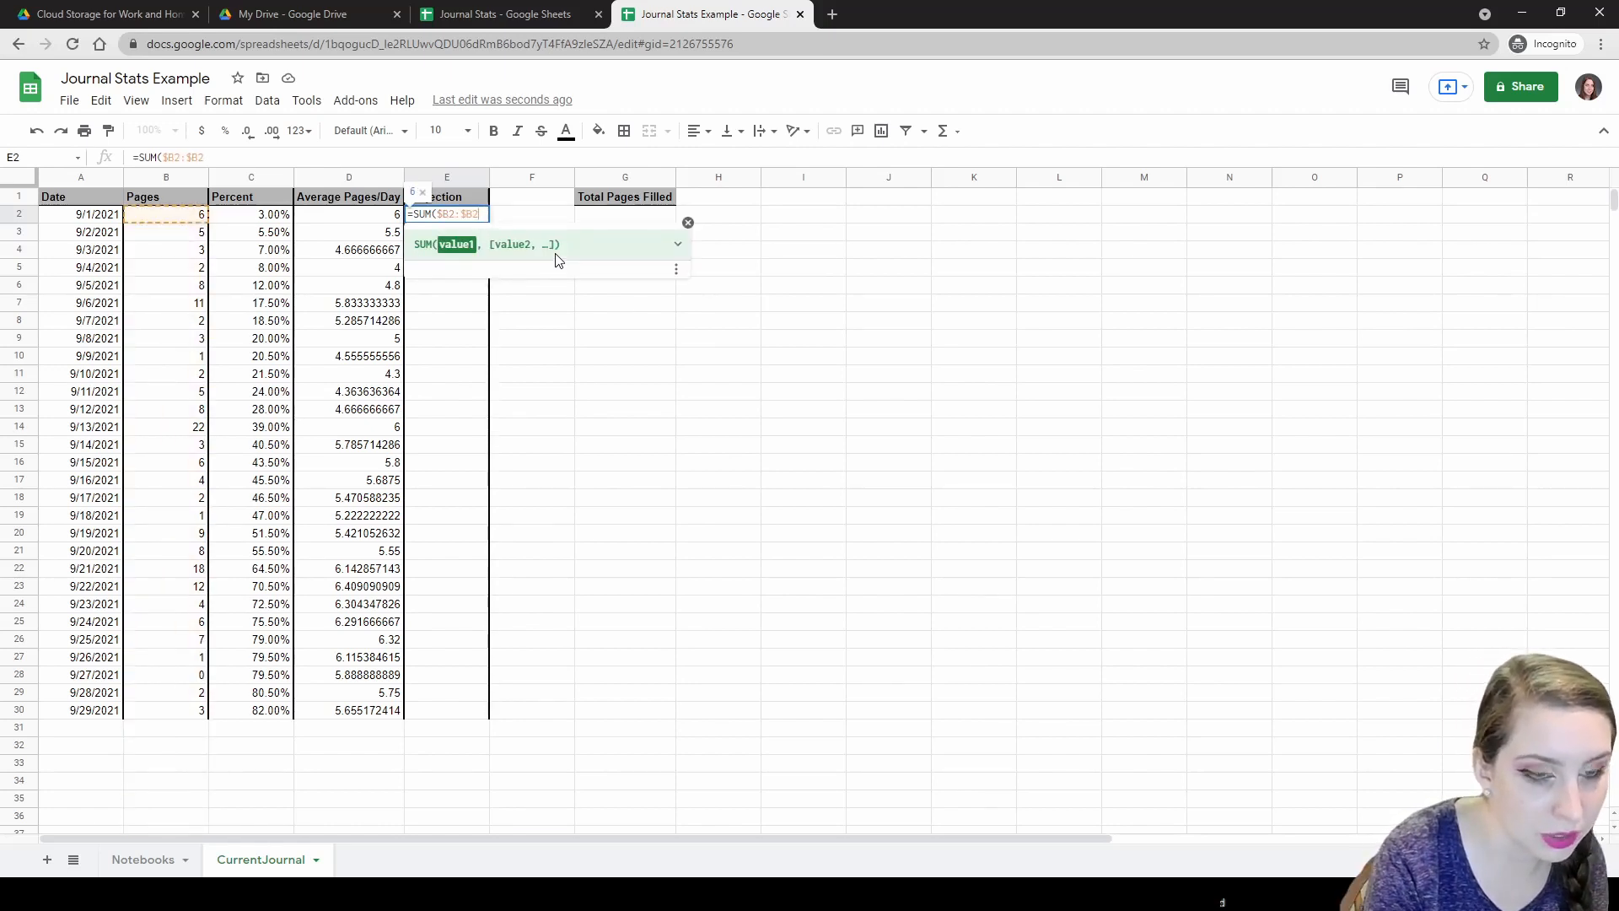
{"action": "key", "text": "Return"}
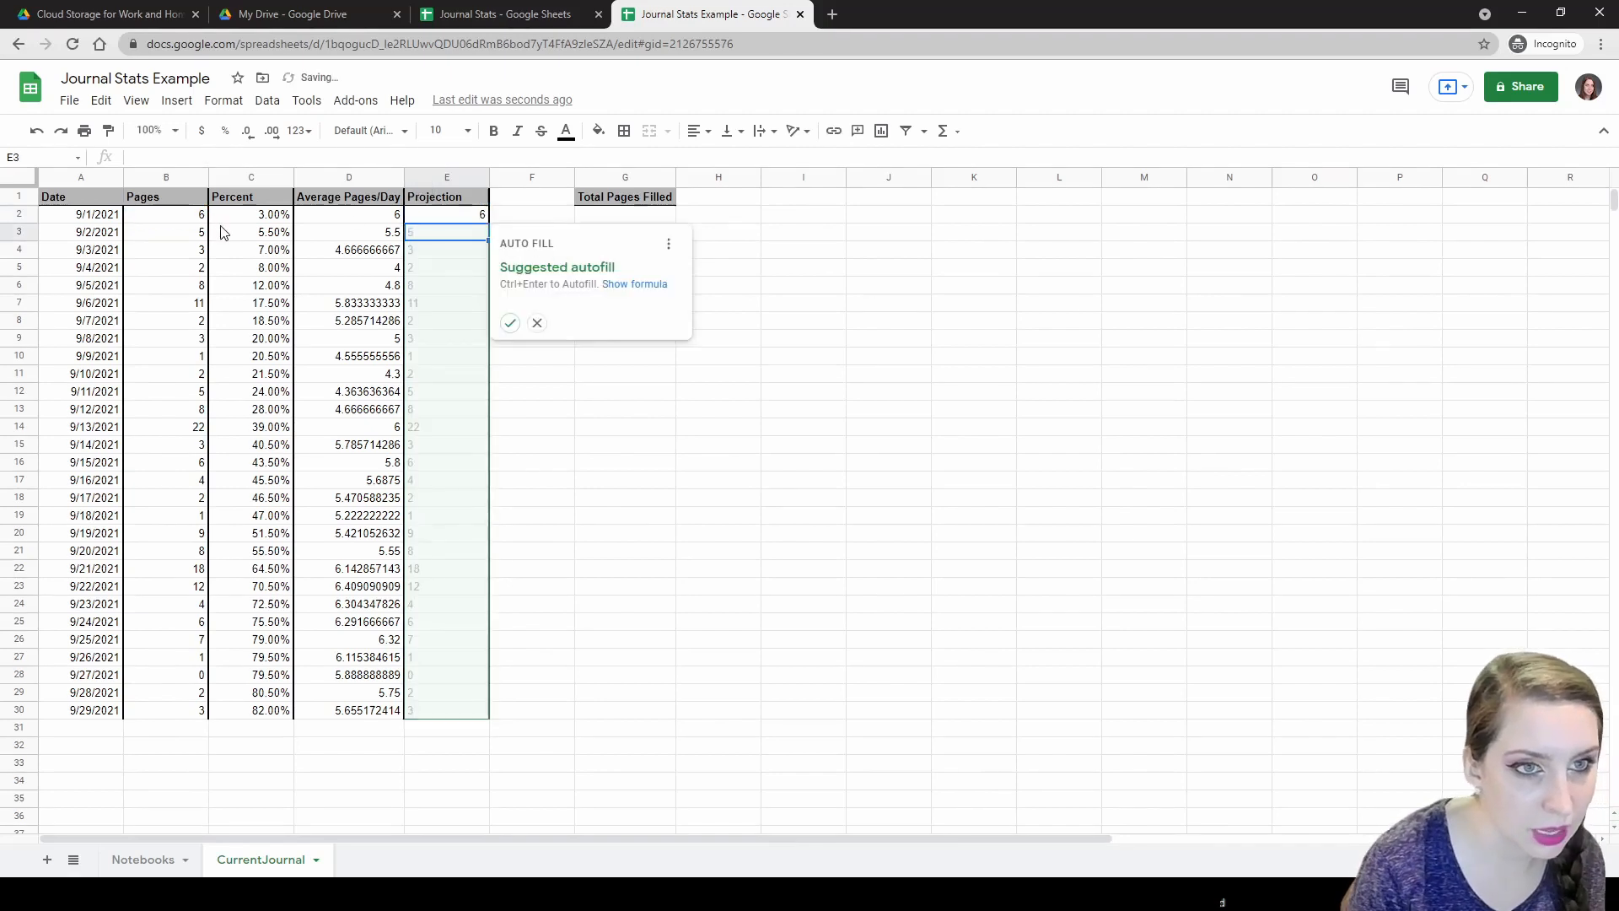
{"action": "left_click", "coordinate": [240, 218]}
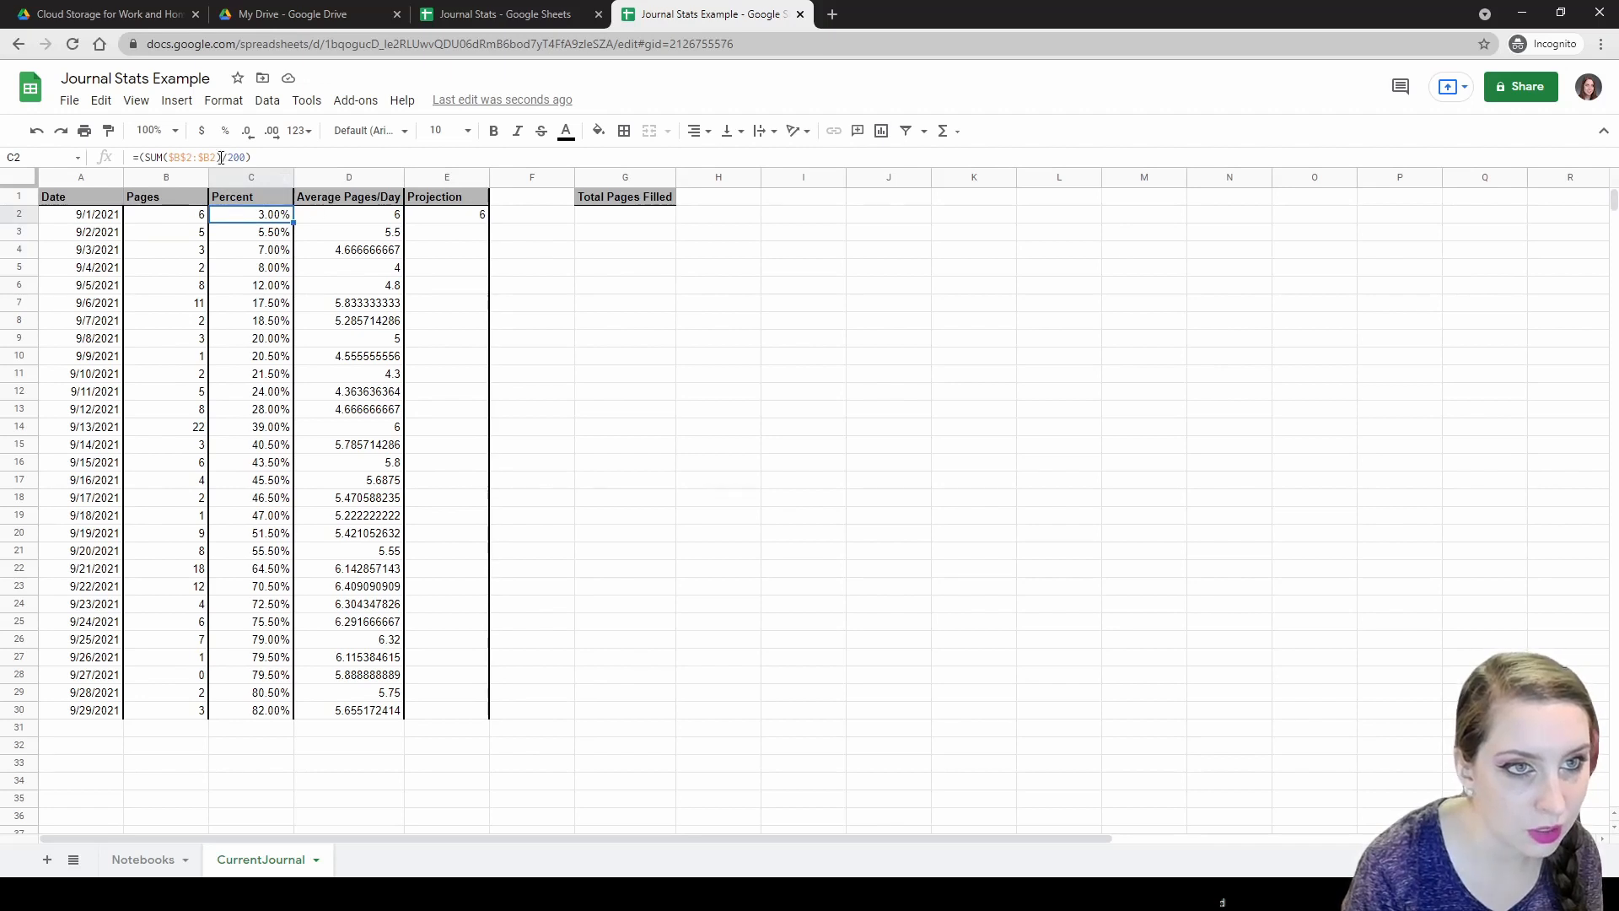
{"action": "left_click", "coordinate": [442, 215]}
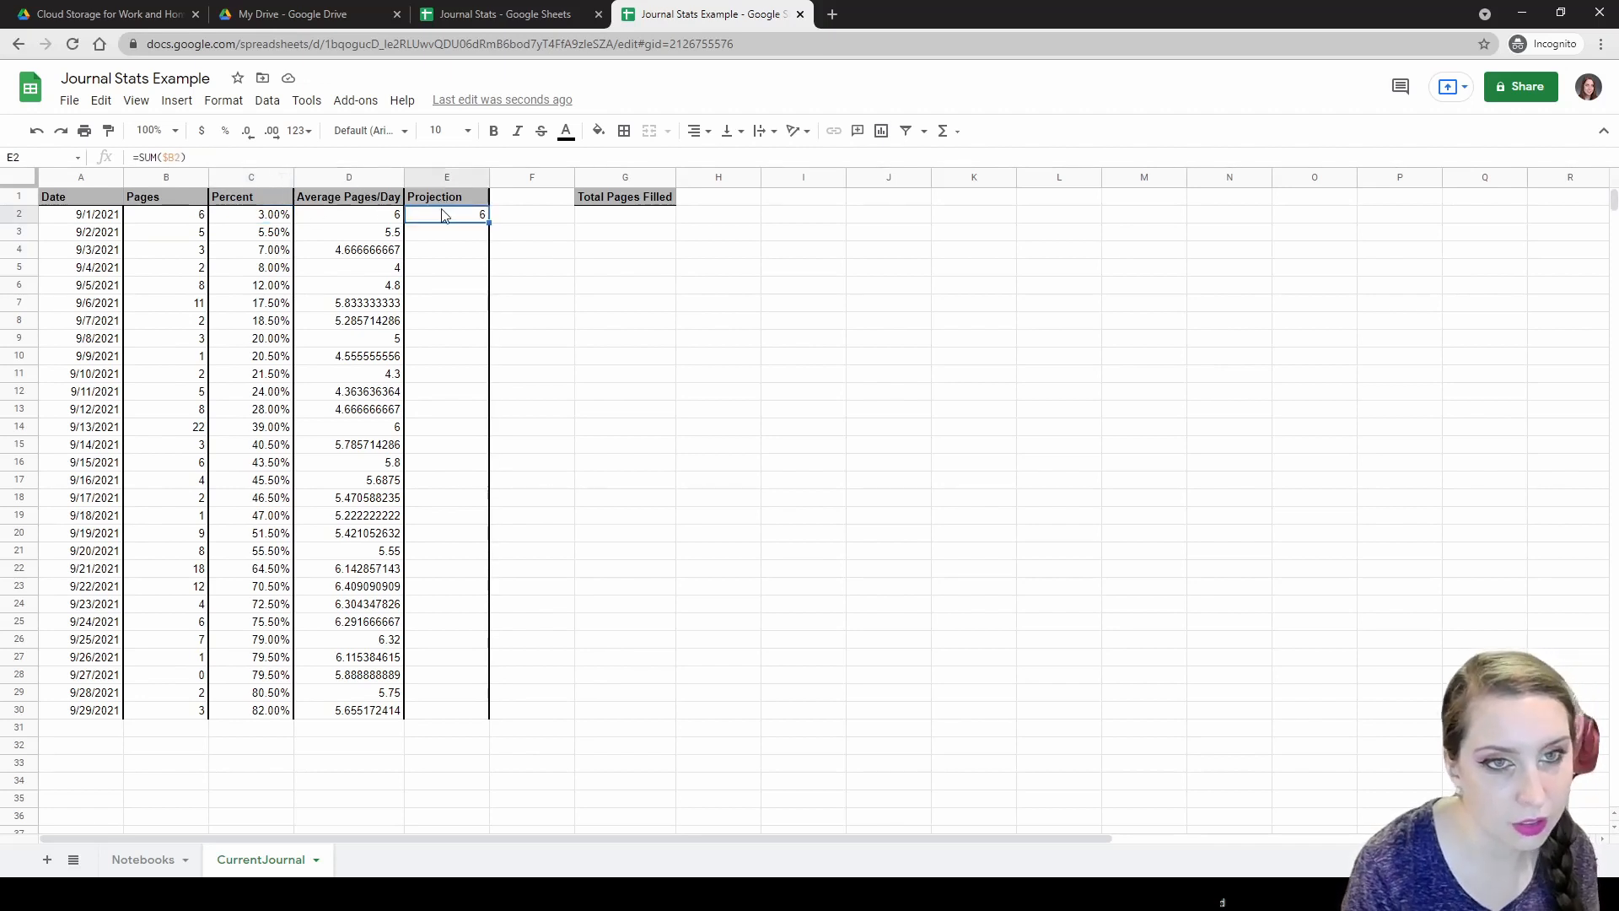
{"action": "double_click", "coordinate": [469, 214]}
{"action": "key", "text": "Left"}
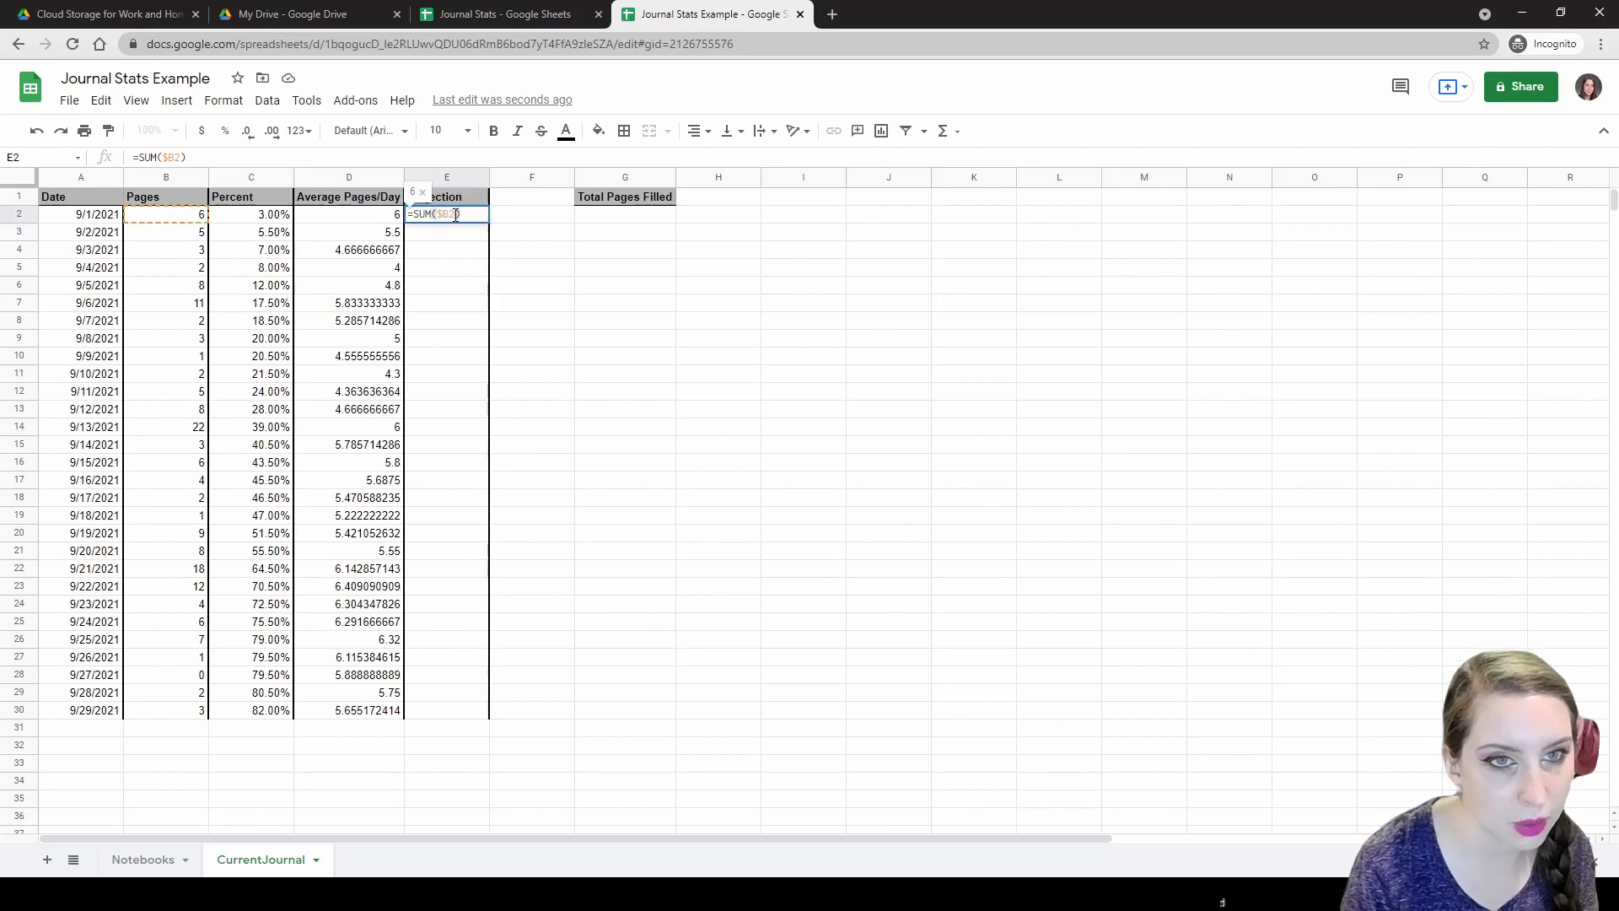
{"action": "key", "text": "Left"}
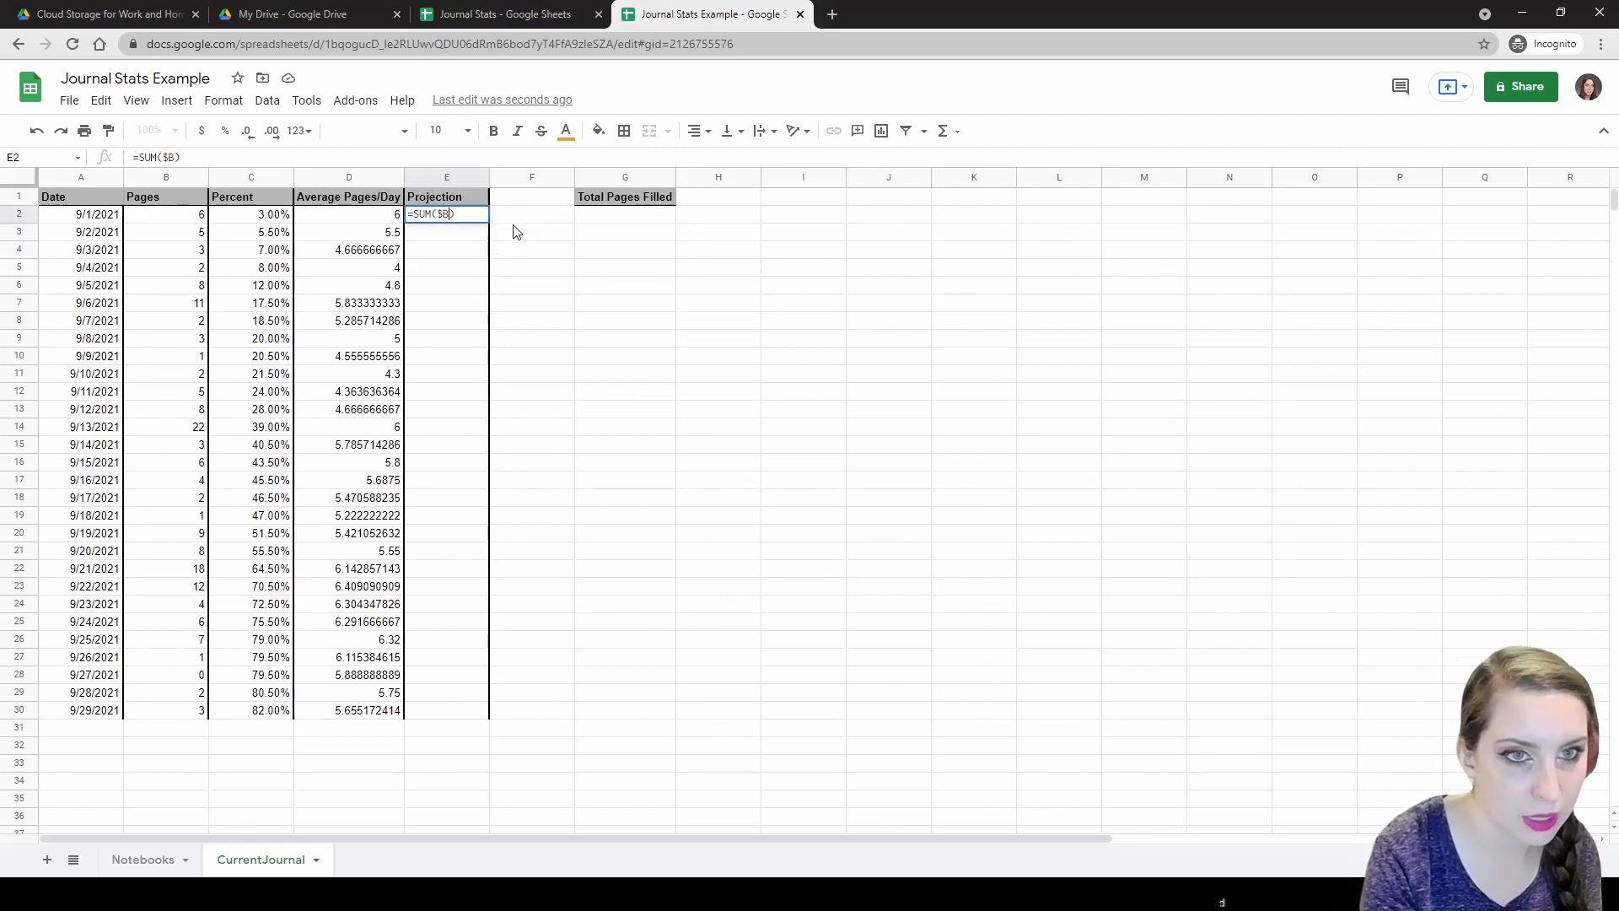
{"action": "type", "text": "$"}
{"action": "key", "text": "Right"}
{"action": "type", "text": ":$B"}
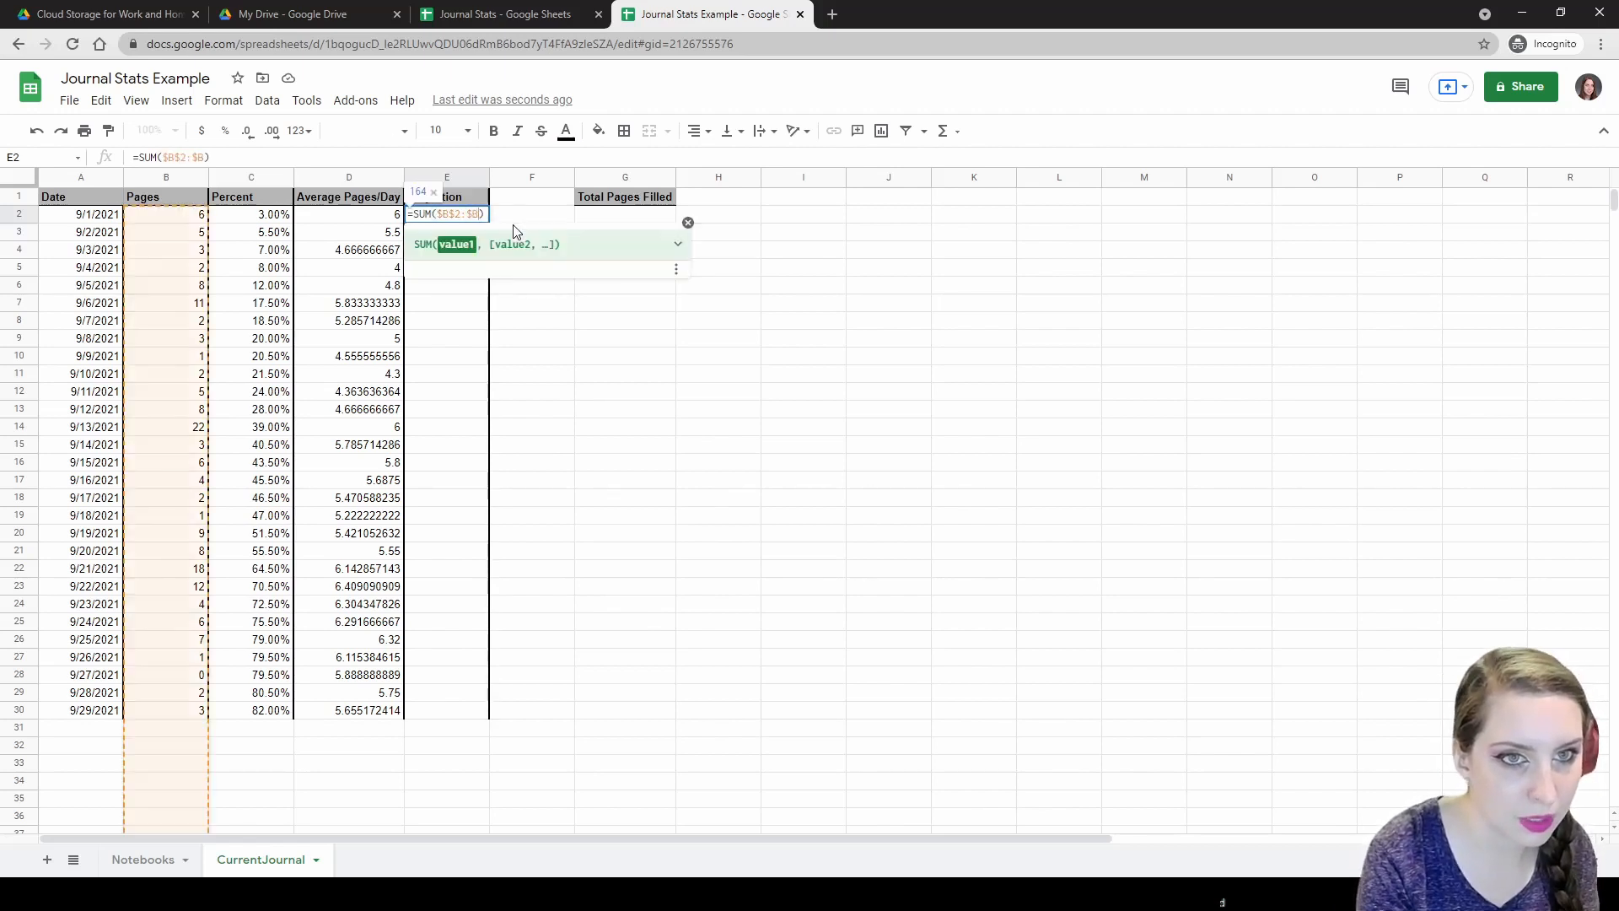
{"action": "type", "text": "2"}
{"action": "key", "text": "Return"}
Try adding C2 and B2 references to E2's formula, then cancel to keep the sum.
{"action": "left_click", "coordinate": [474, 217]}
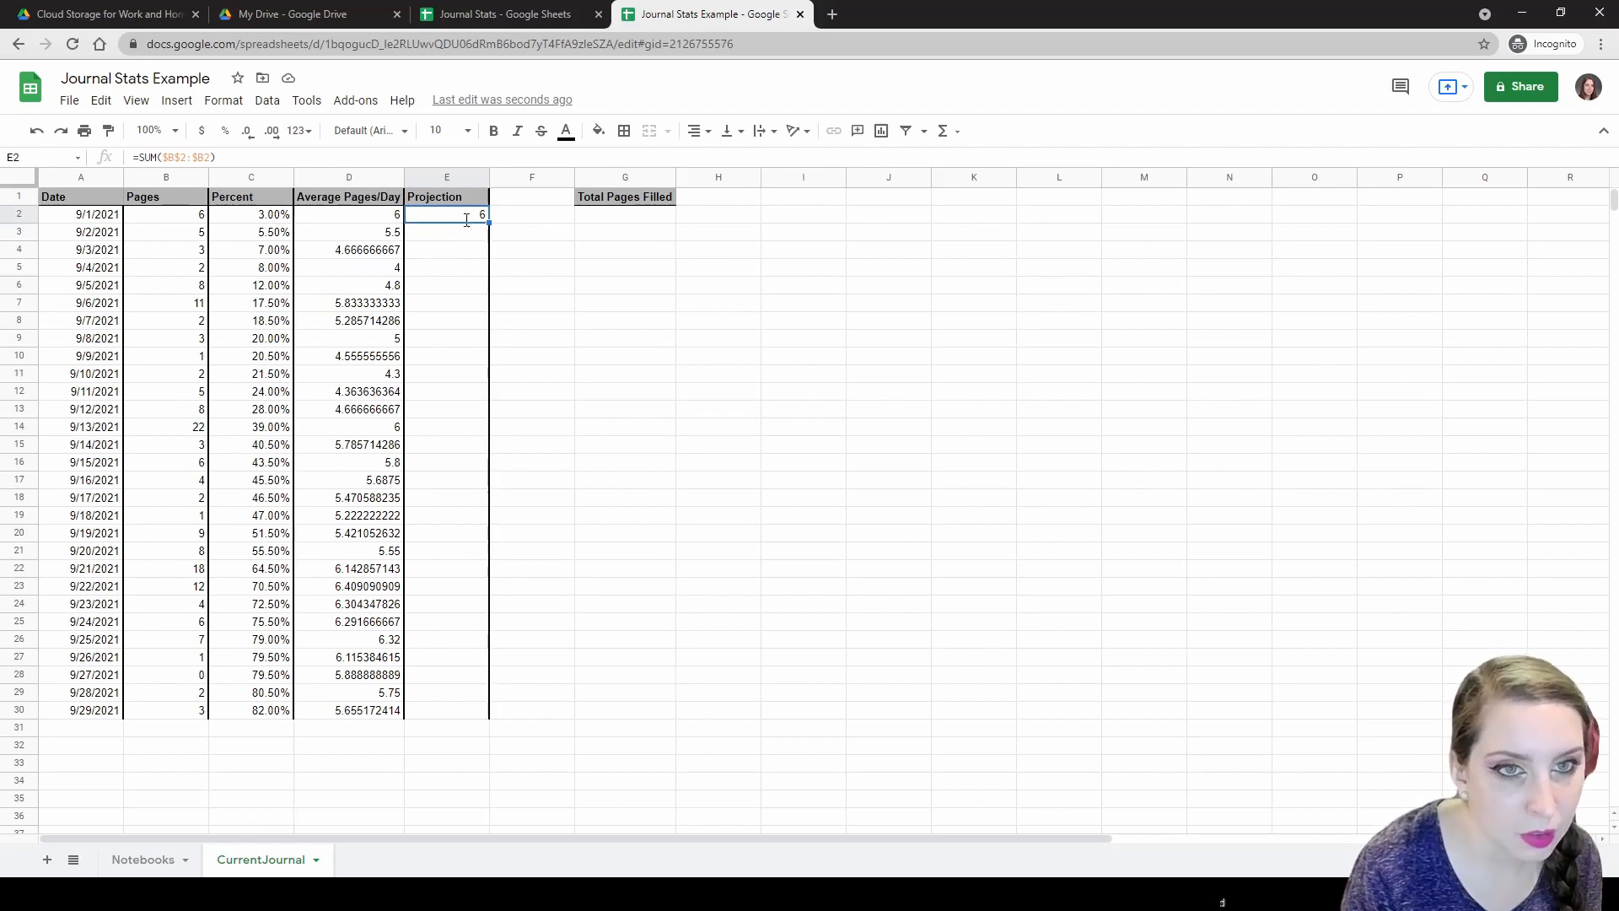
{"action": "double_click", "coordinate": [448, 217]}
{"action": "left_click", "coordinate": [413, 217]}
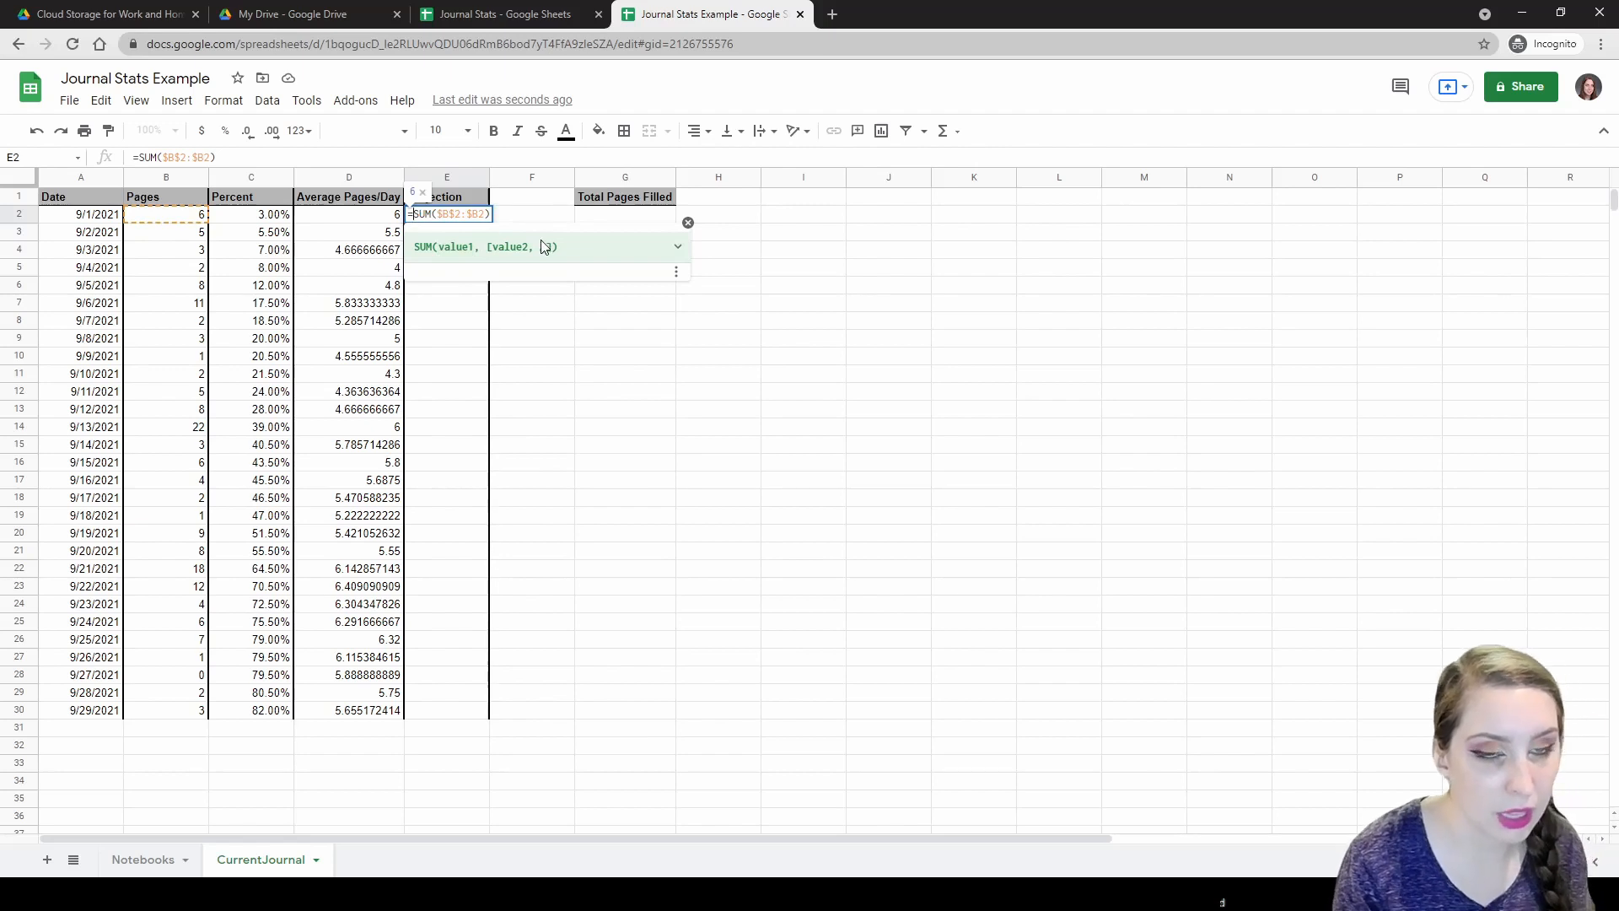
{"action": "left_click", "coordinate": [232, 215]}
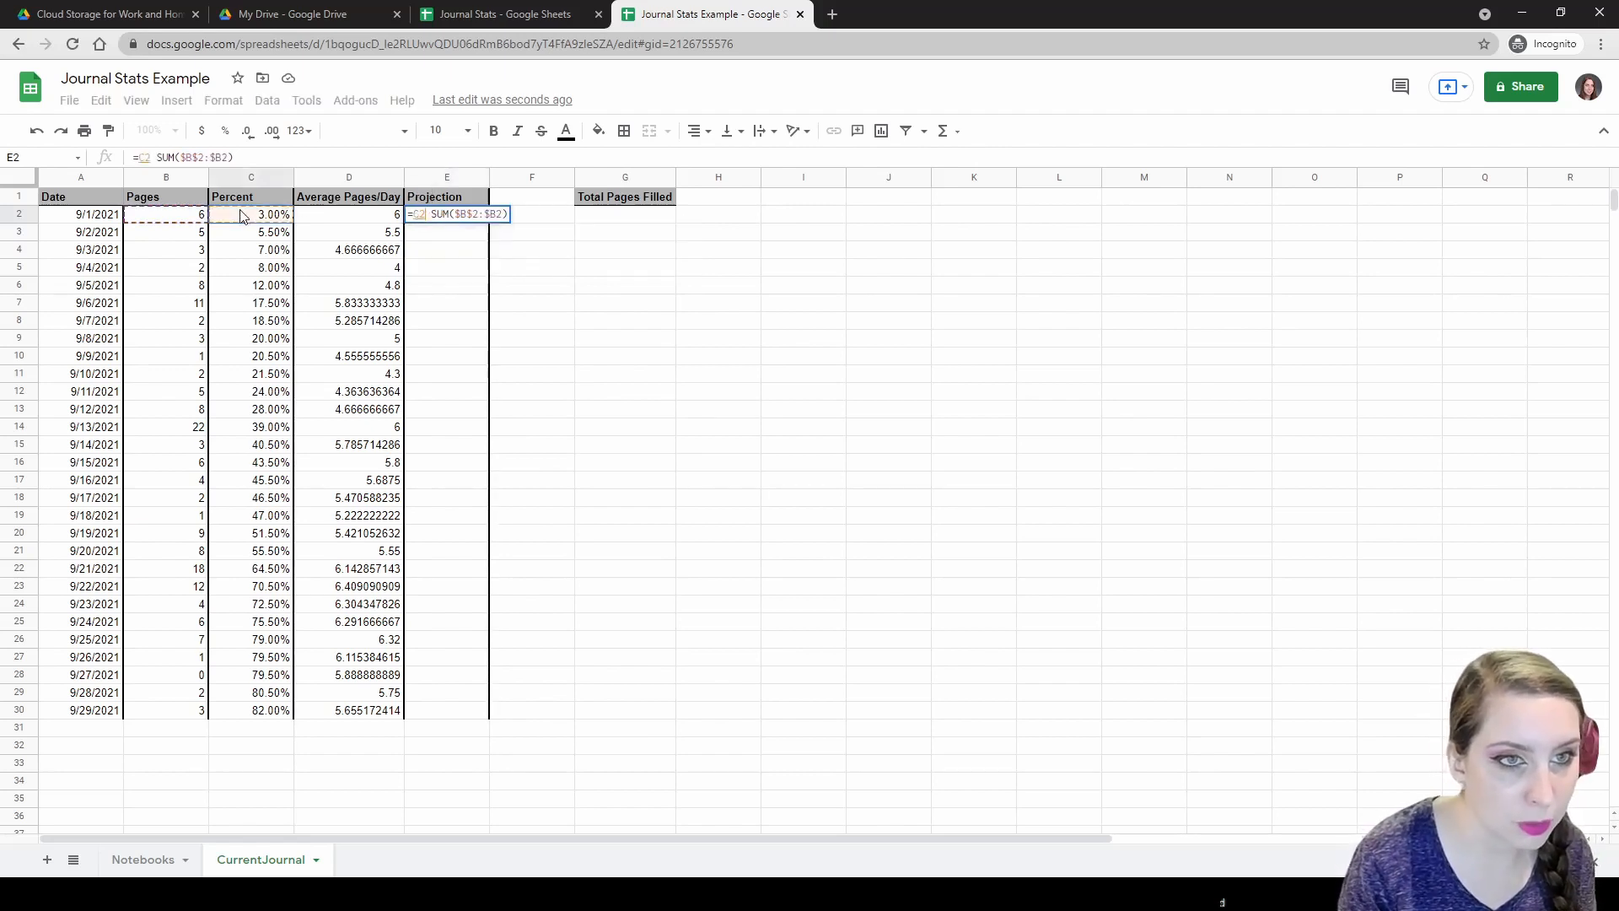
{"action": "left_click", "coordinate": [334, 217]}
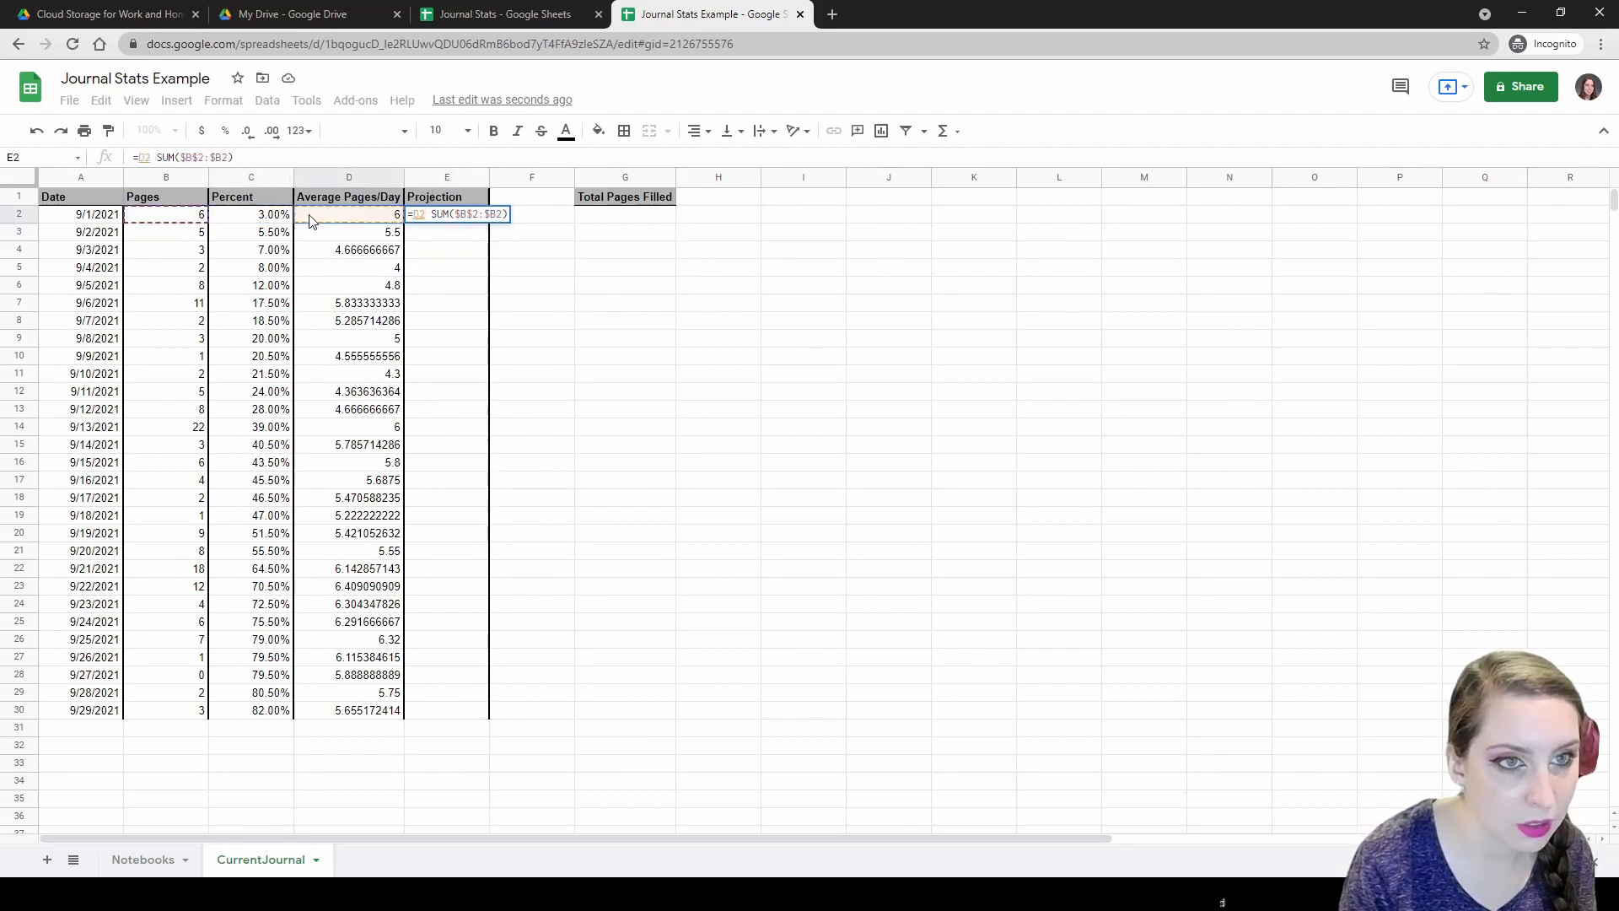
{"action": "left_click", "coordinate": [186, 221]}
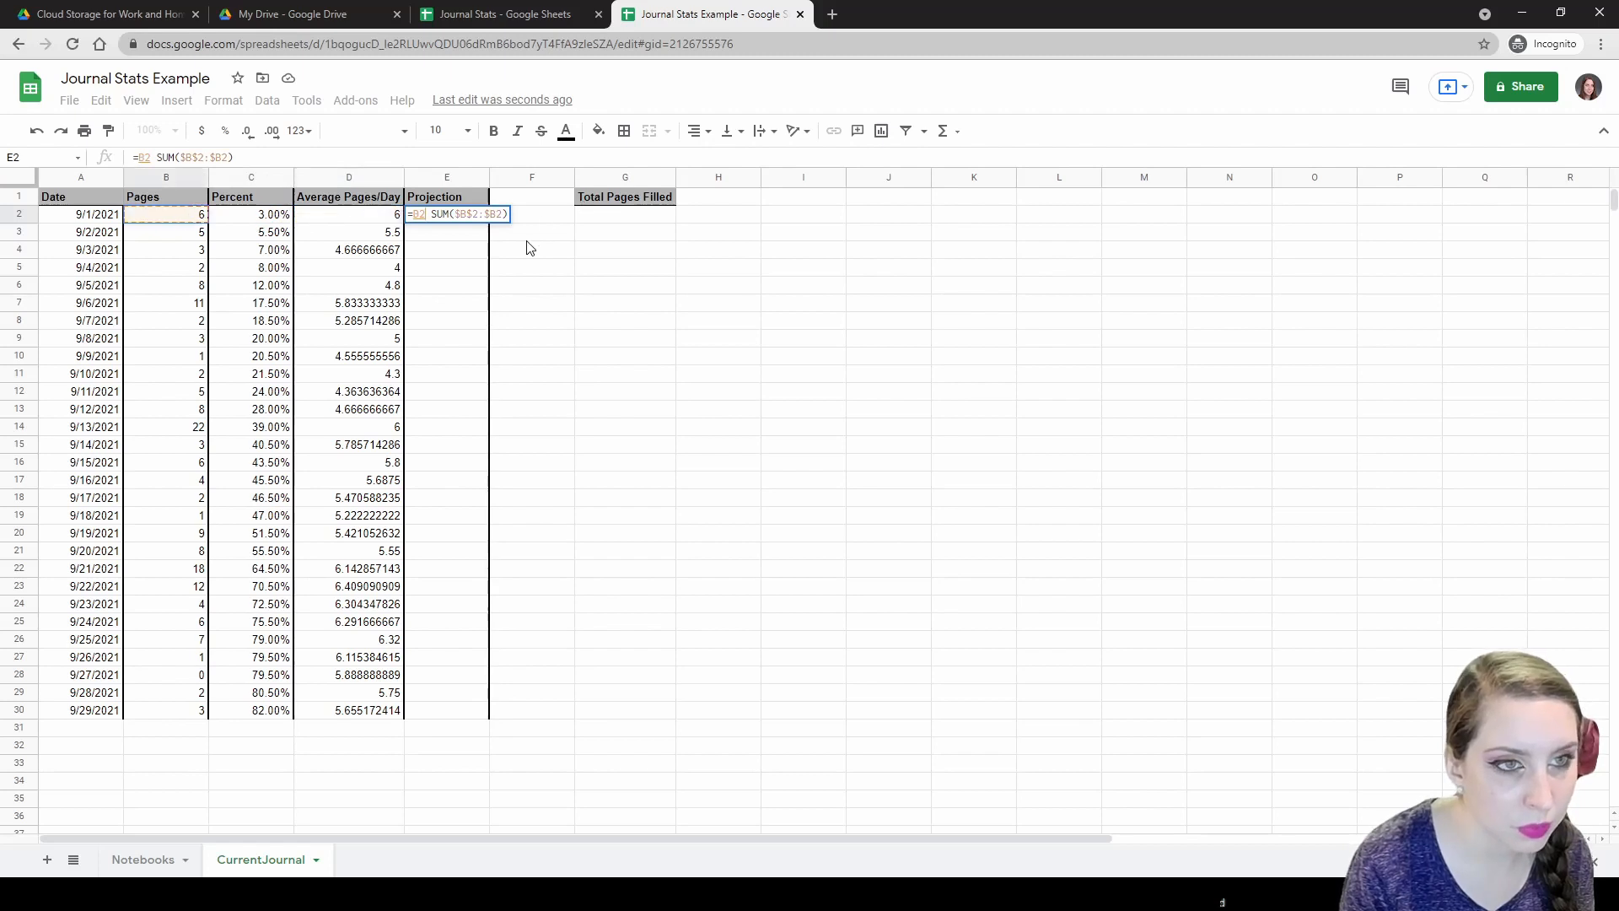
{"action": "left_click", "coordinate": [262, 219]}
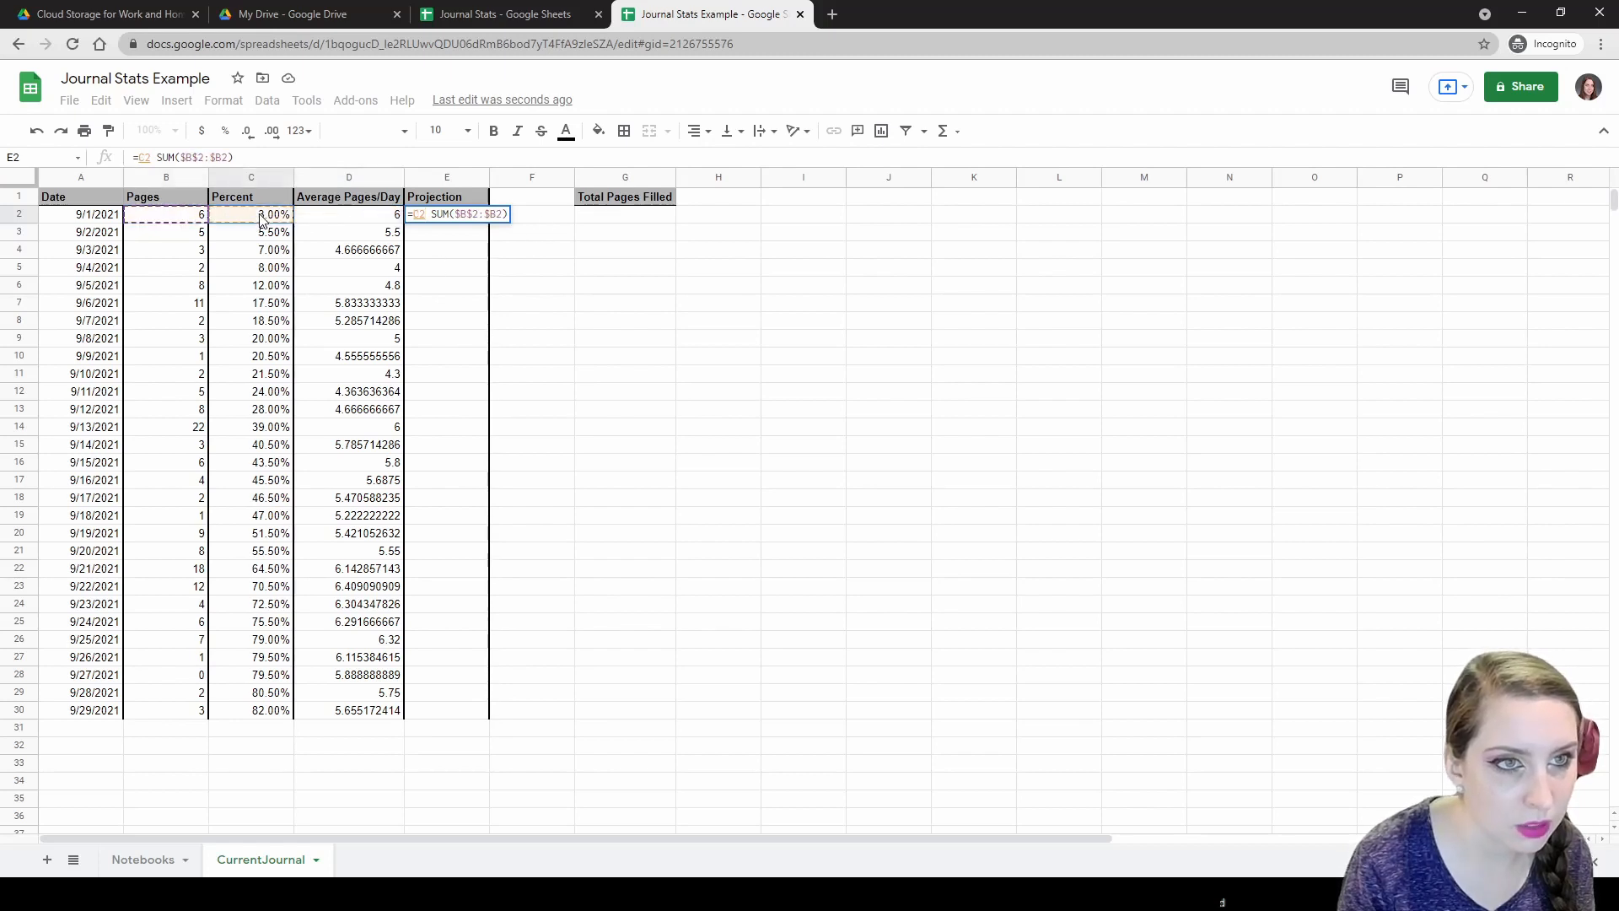
{"action": "key", "text": "Escape"}
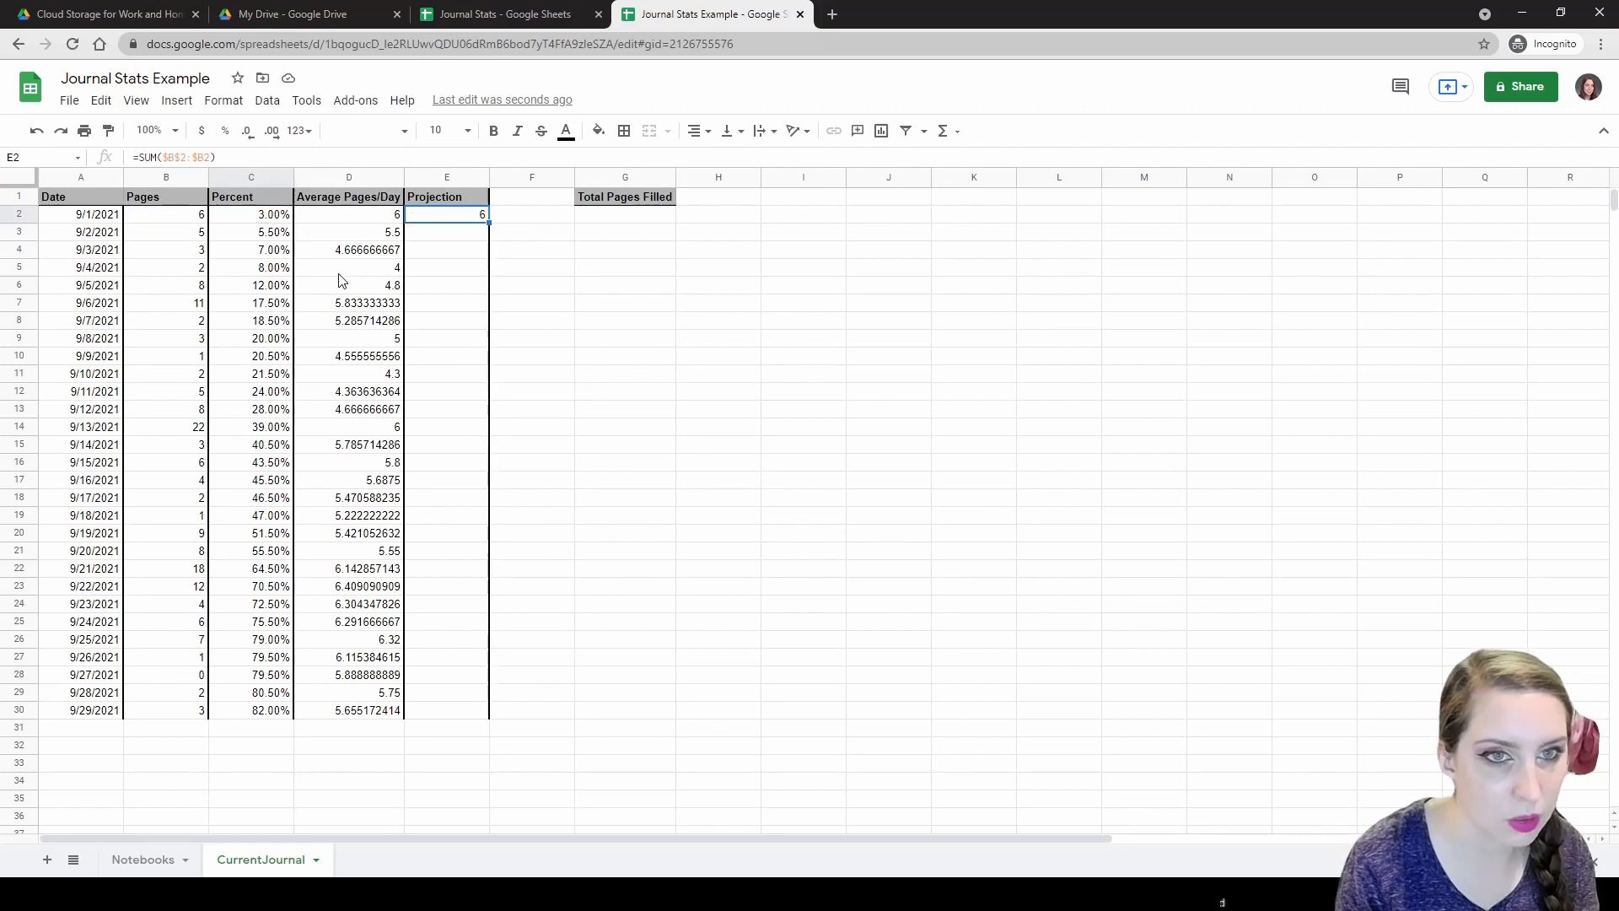
{"action": "left_click", "coordinate": [260, 214]}
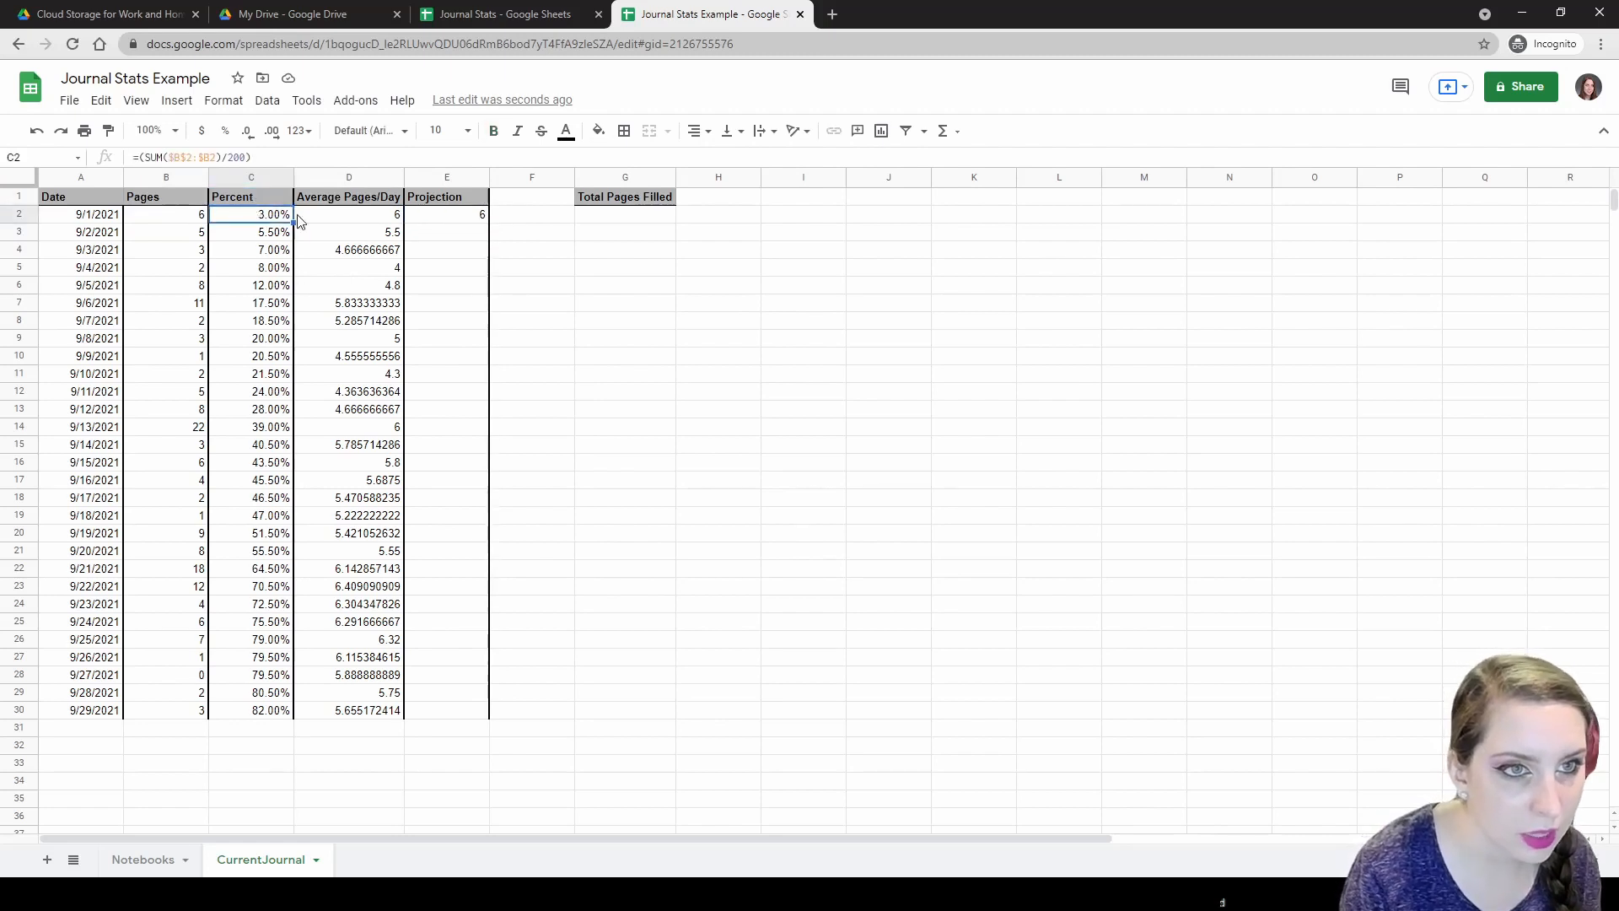
{"action": "left_click", "coordinate": [426, 219]}
Prepend 200 - to E2's formula so it shows 194 pages remaining.
{"action": "double_click", "coordinate": [470, 218]}
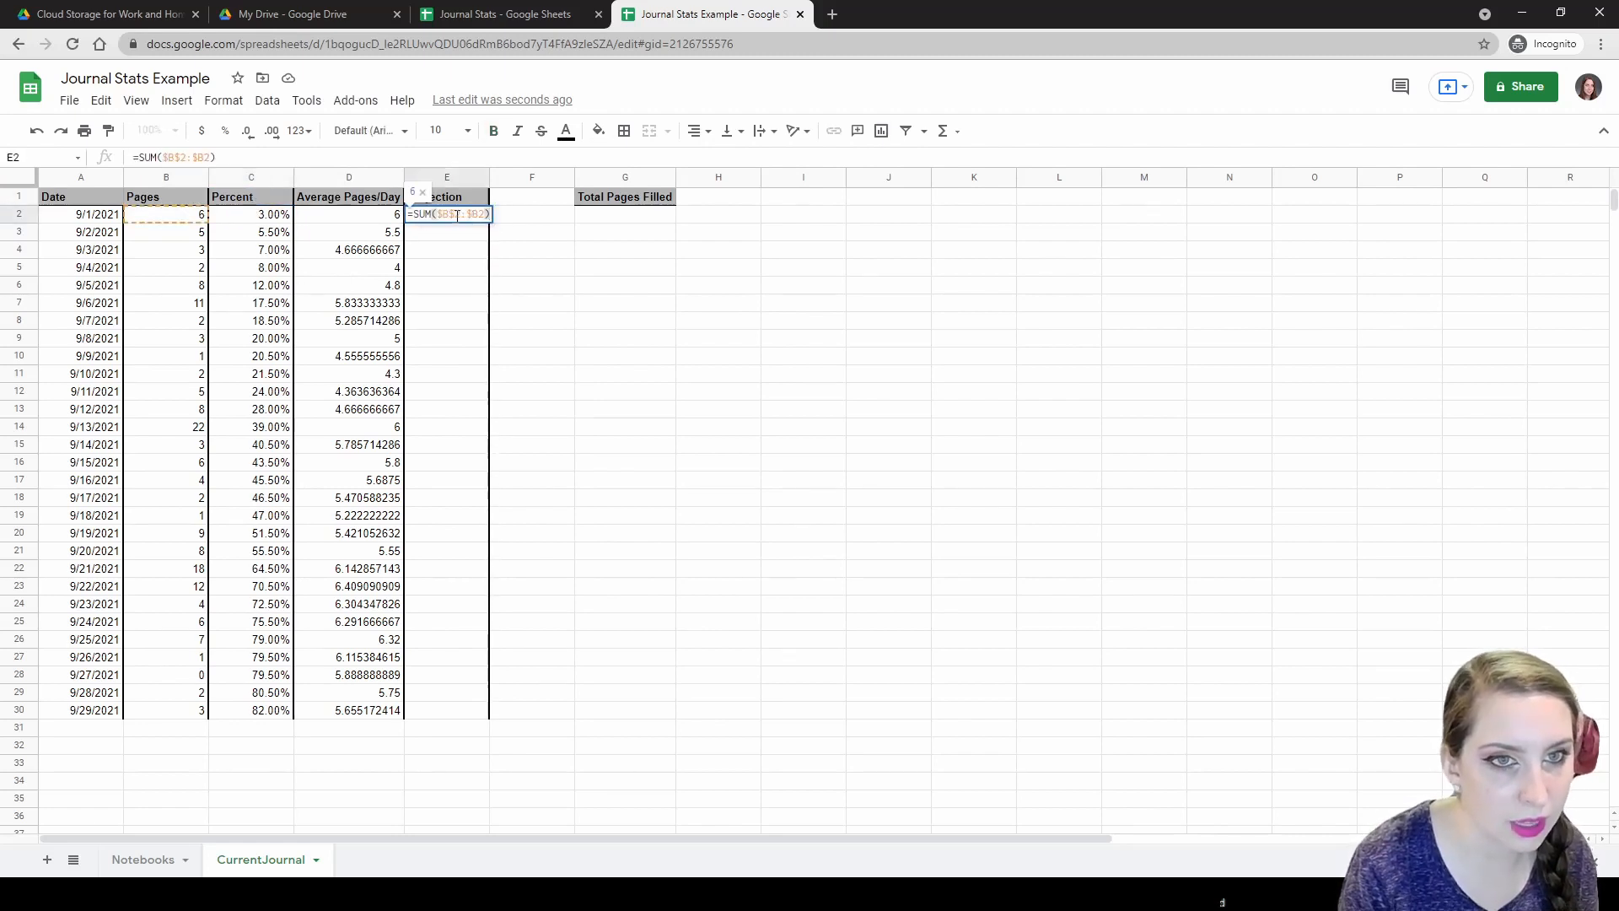
{"action": "type", "text": "=200 "}
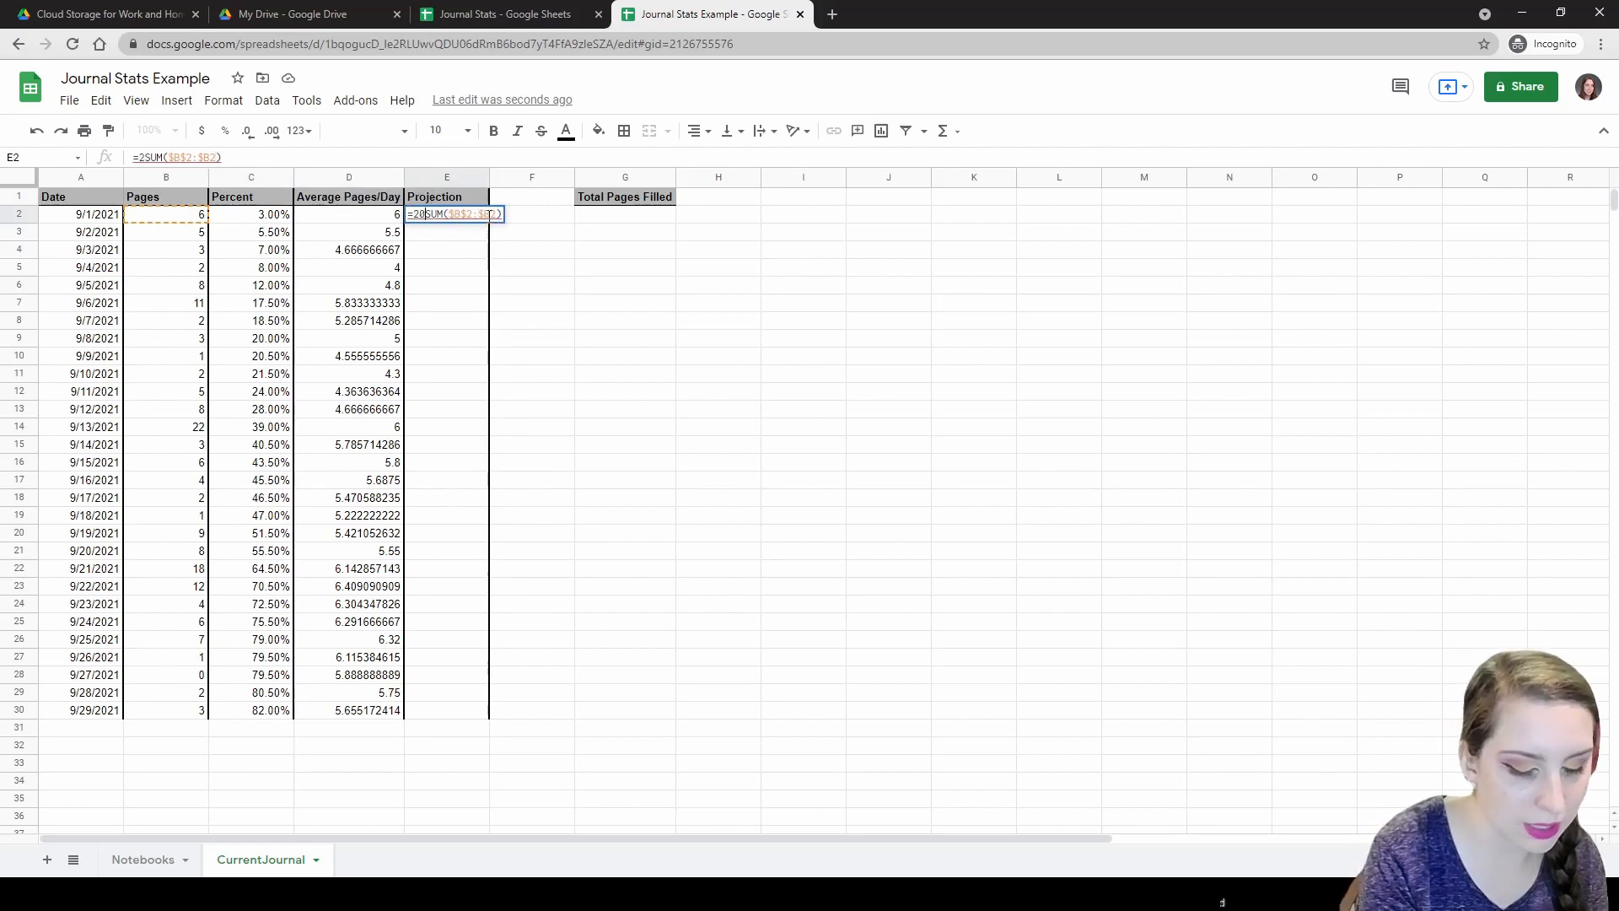
{"action": "type", "text": "-"}
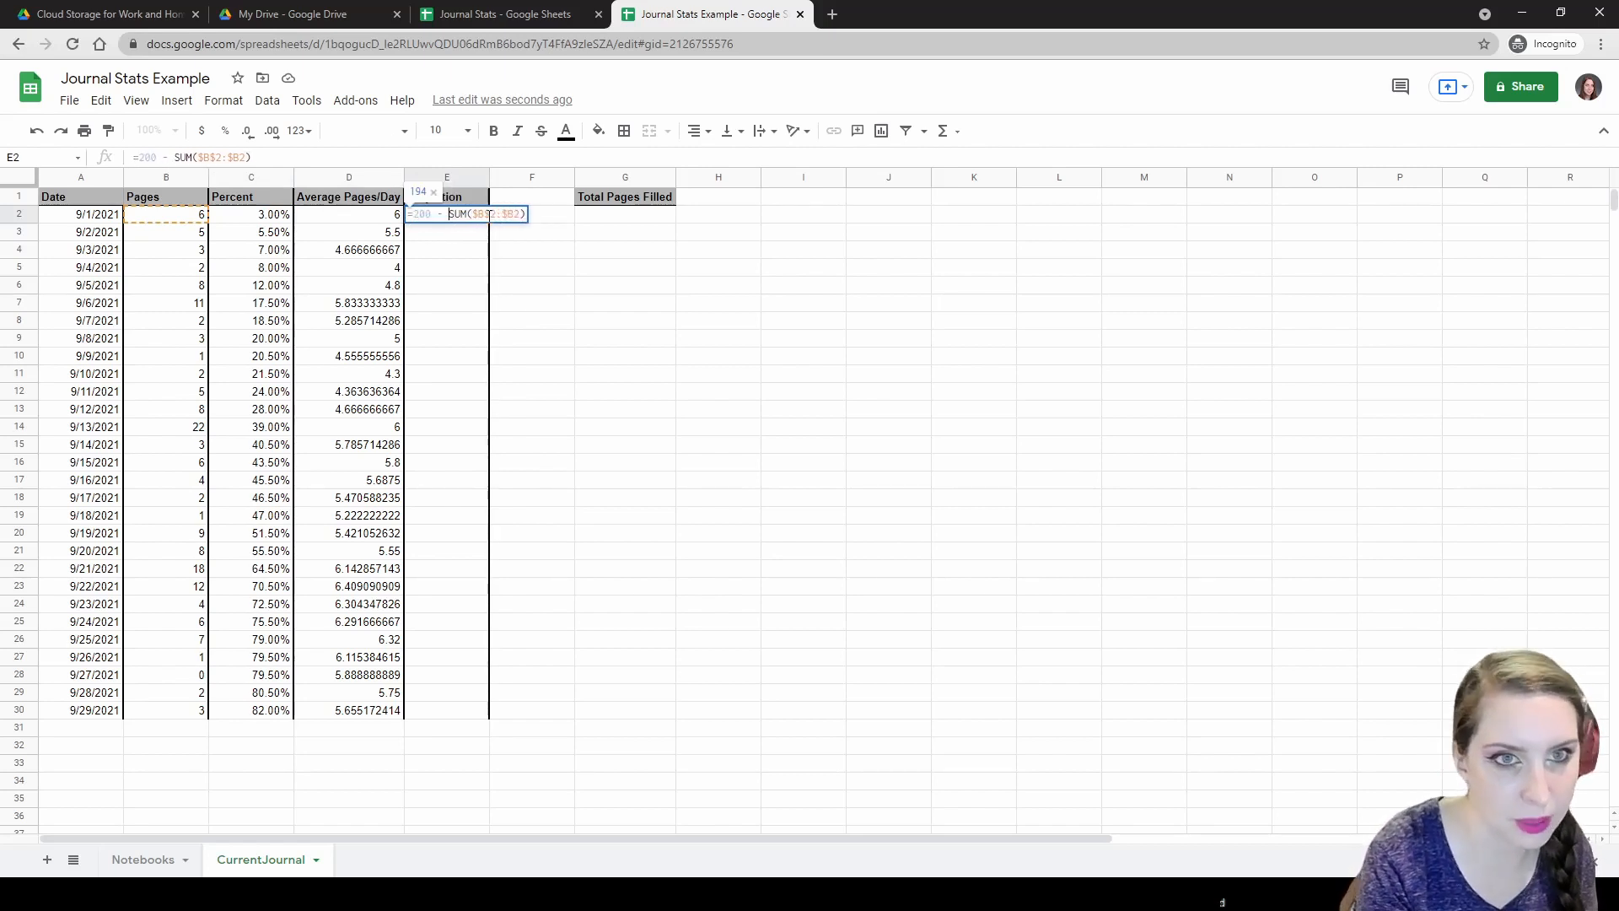
{"action": "key", "text": "Return"}
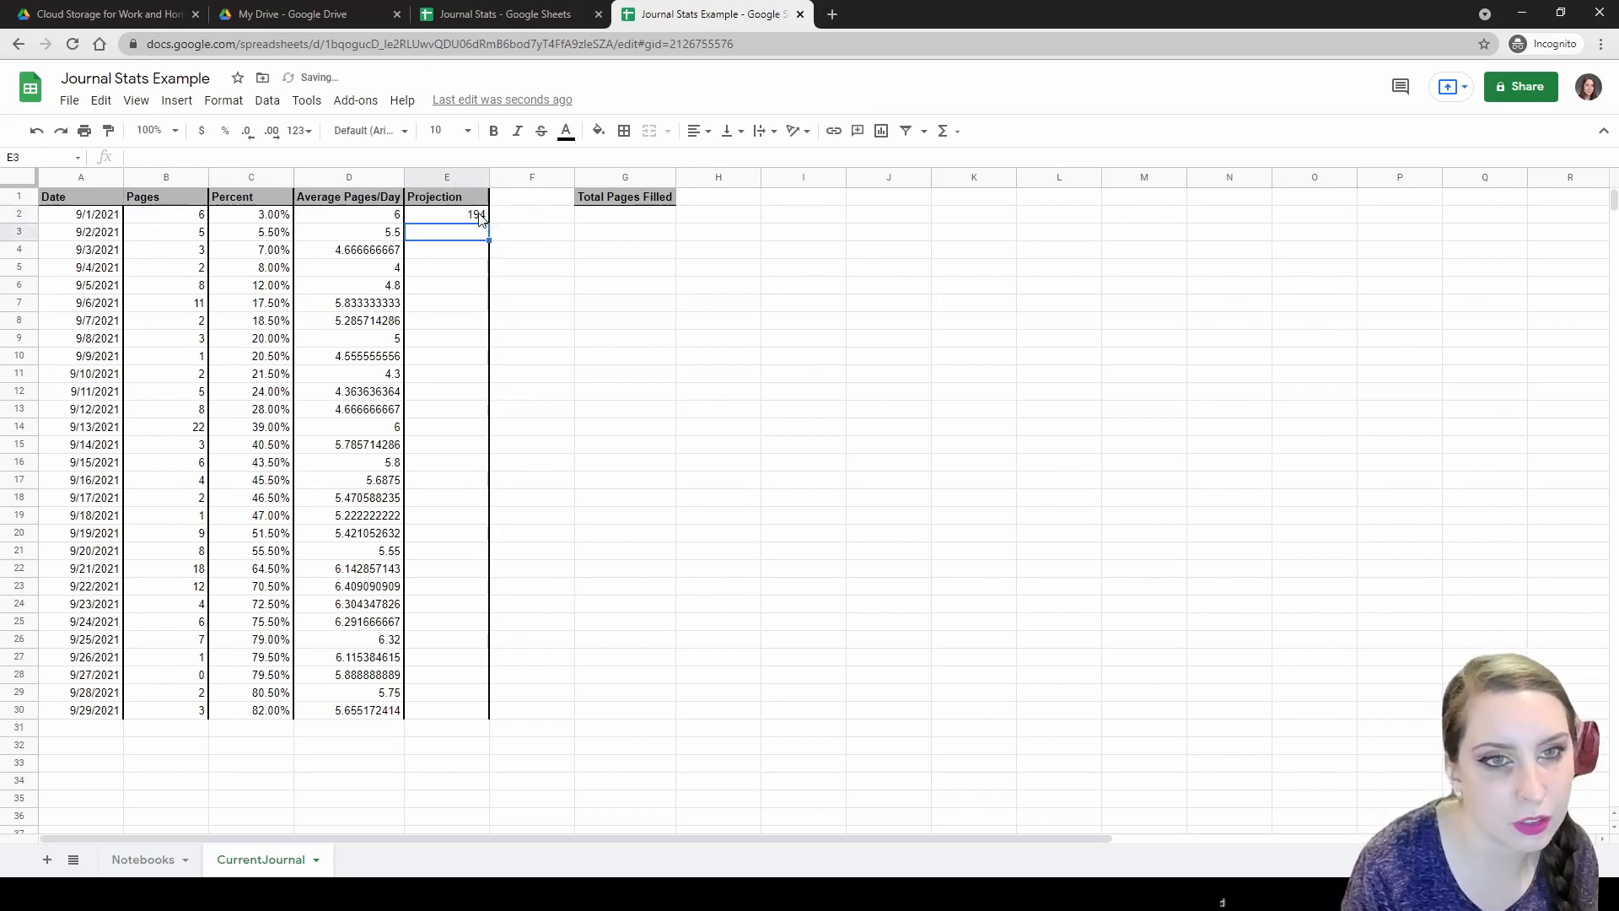
{"action": "key", "text": "Up"}
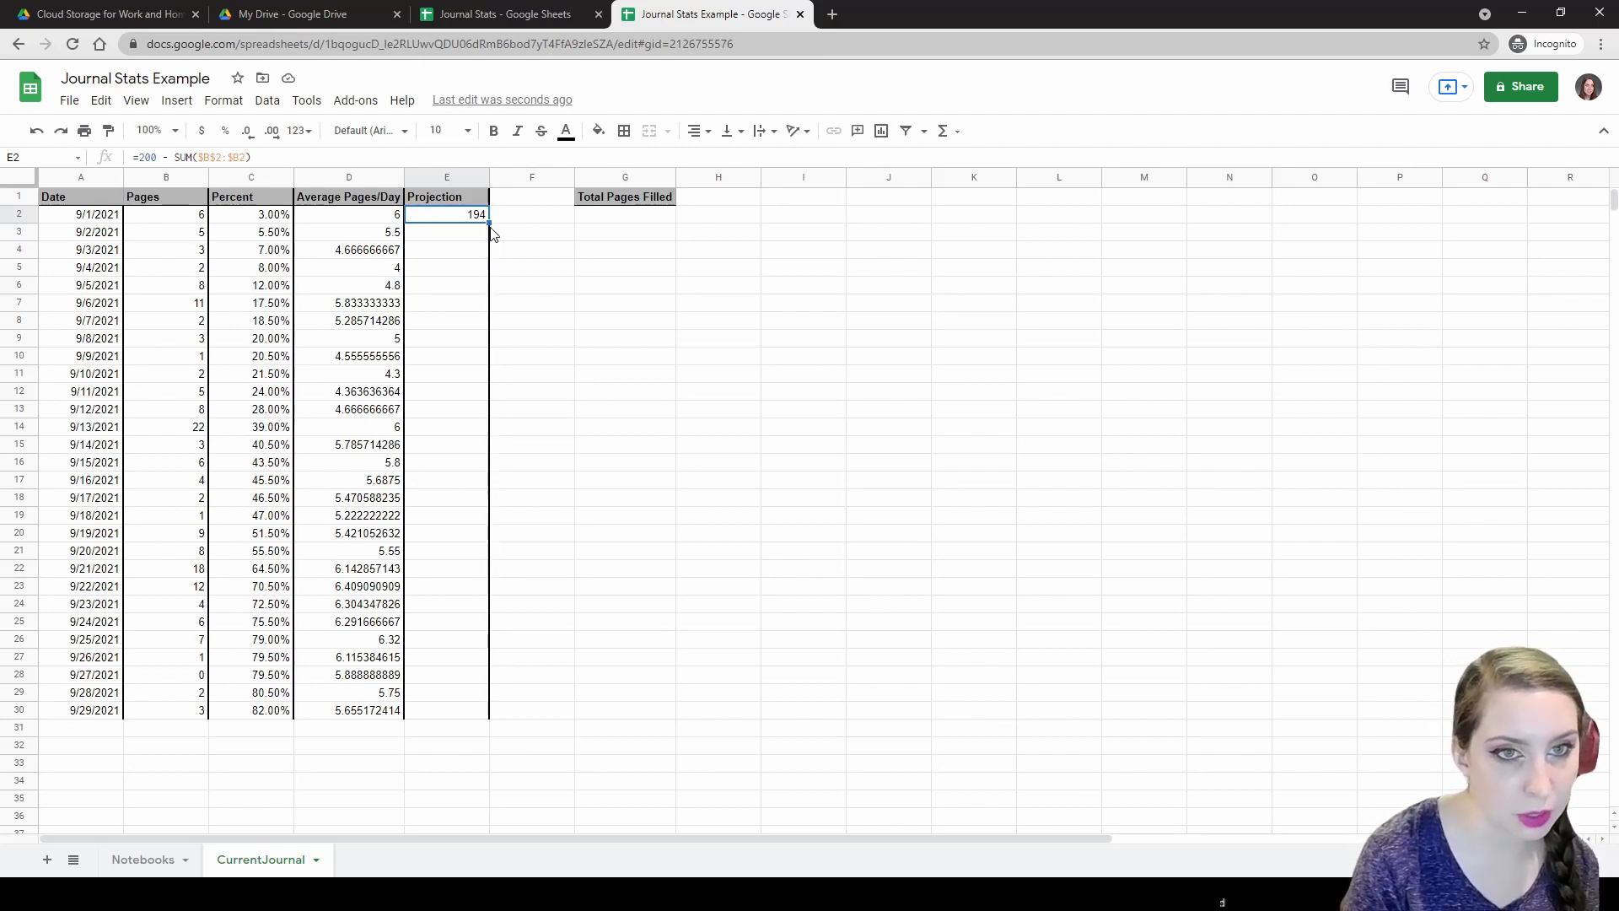
Test filling E2 into E3, undo the fill, and review D2's average formula.
{"action": "left_click_drag", "start_coordinate": [489, 221], "coordinate": [493, 244]}
{"action": "key", "text": "ctrl+z"}
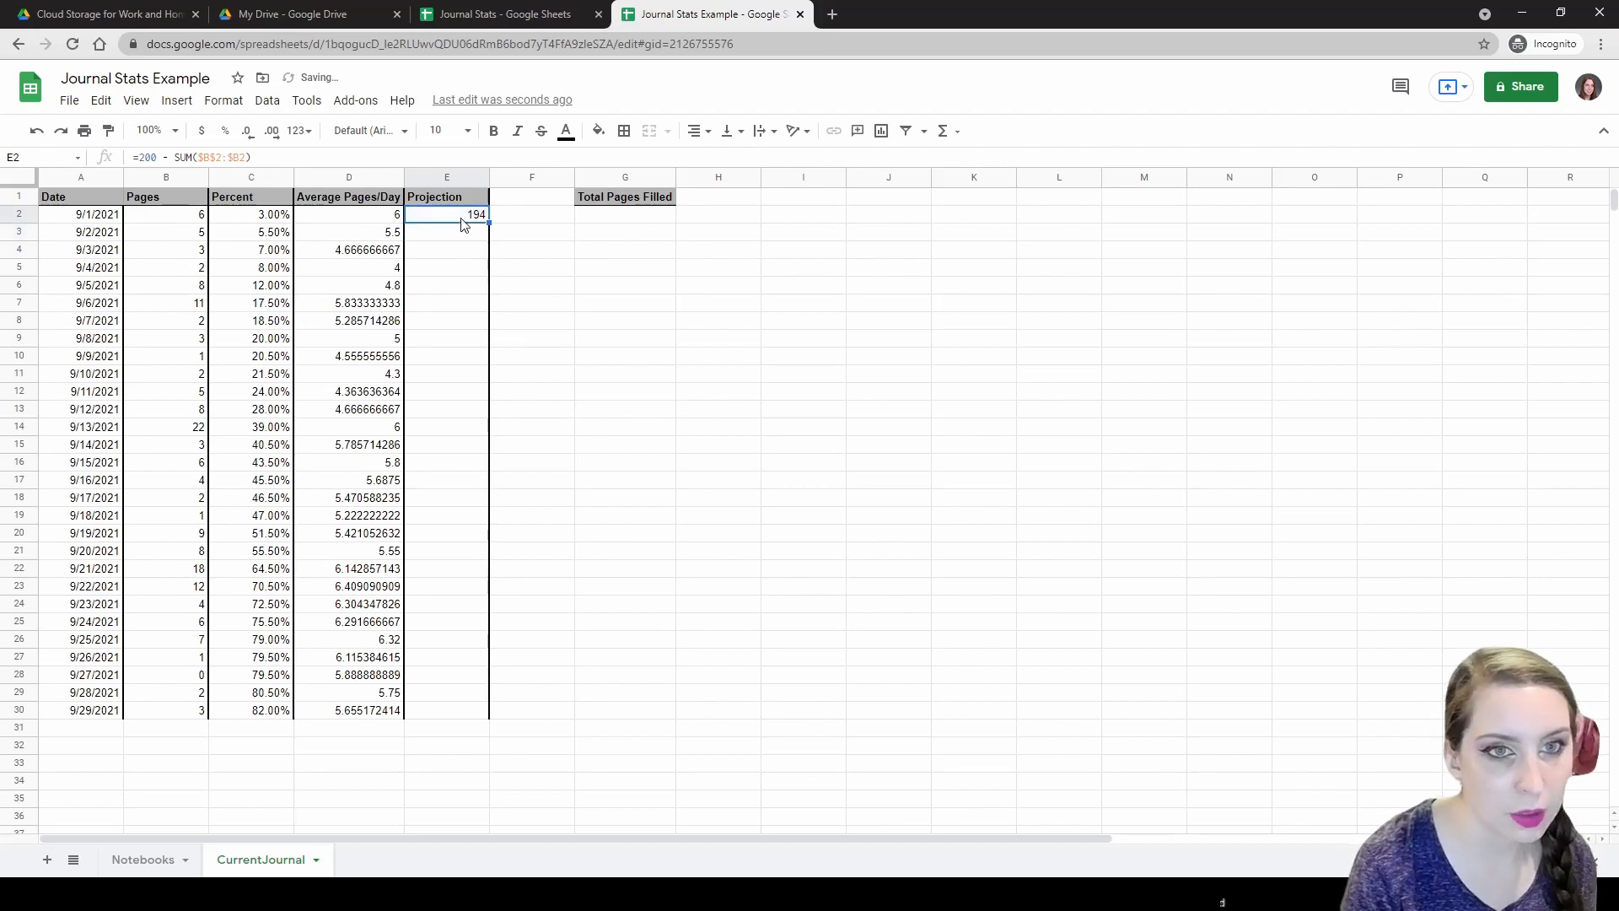
{"action": "double_click", "coordinate": [449, 213]}
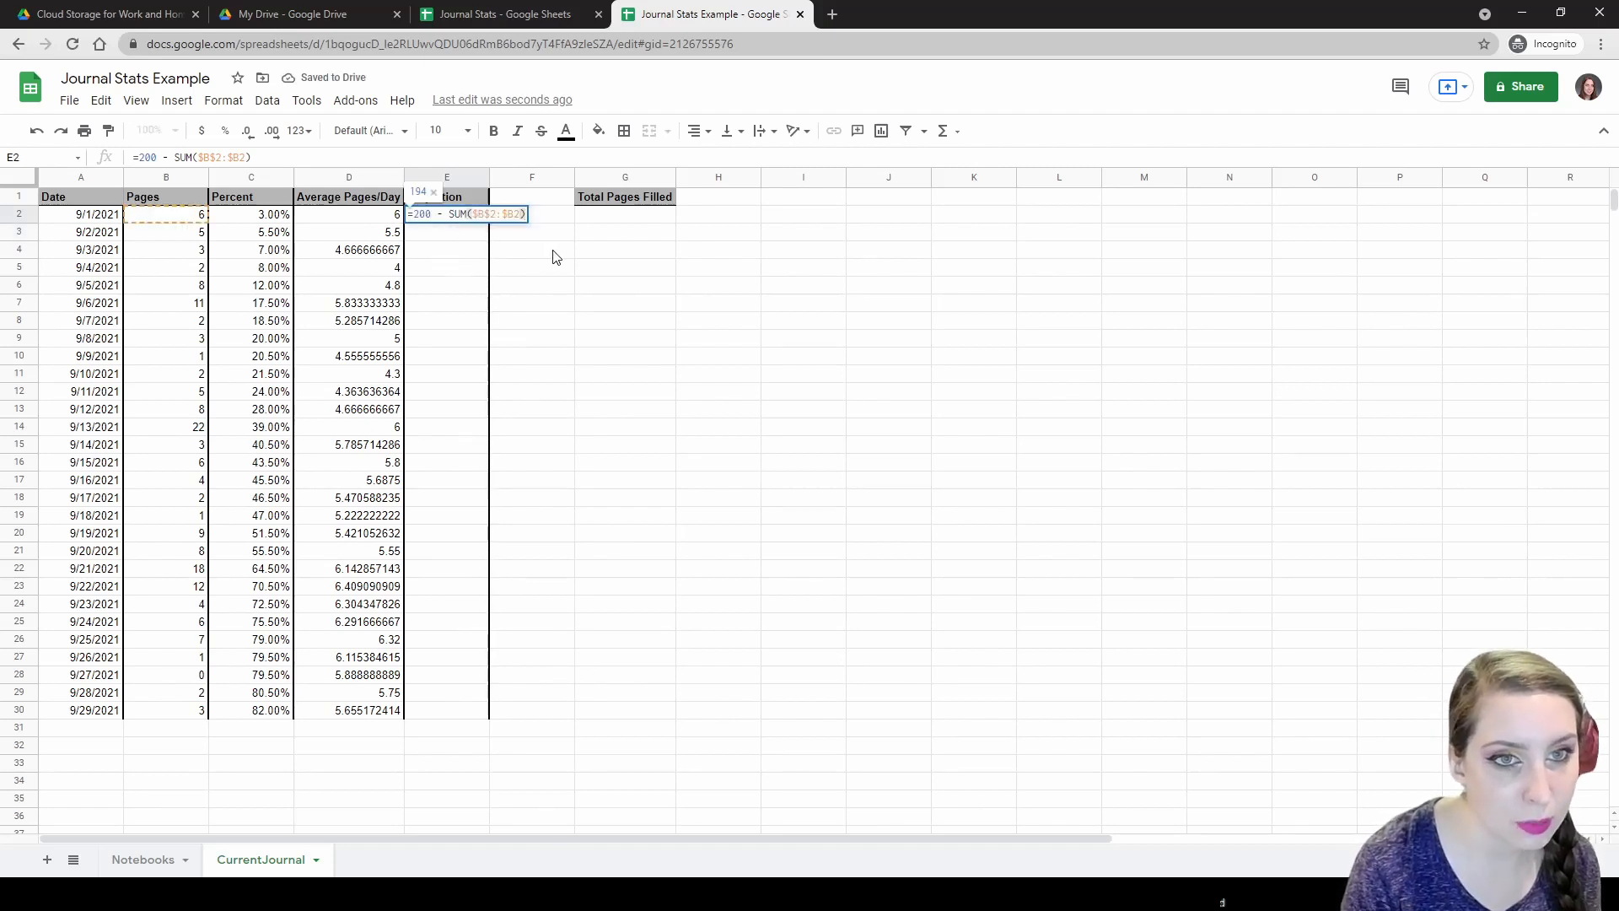
{"action": "key", "text": "Escape"}
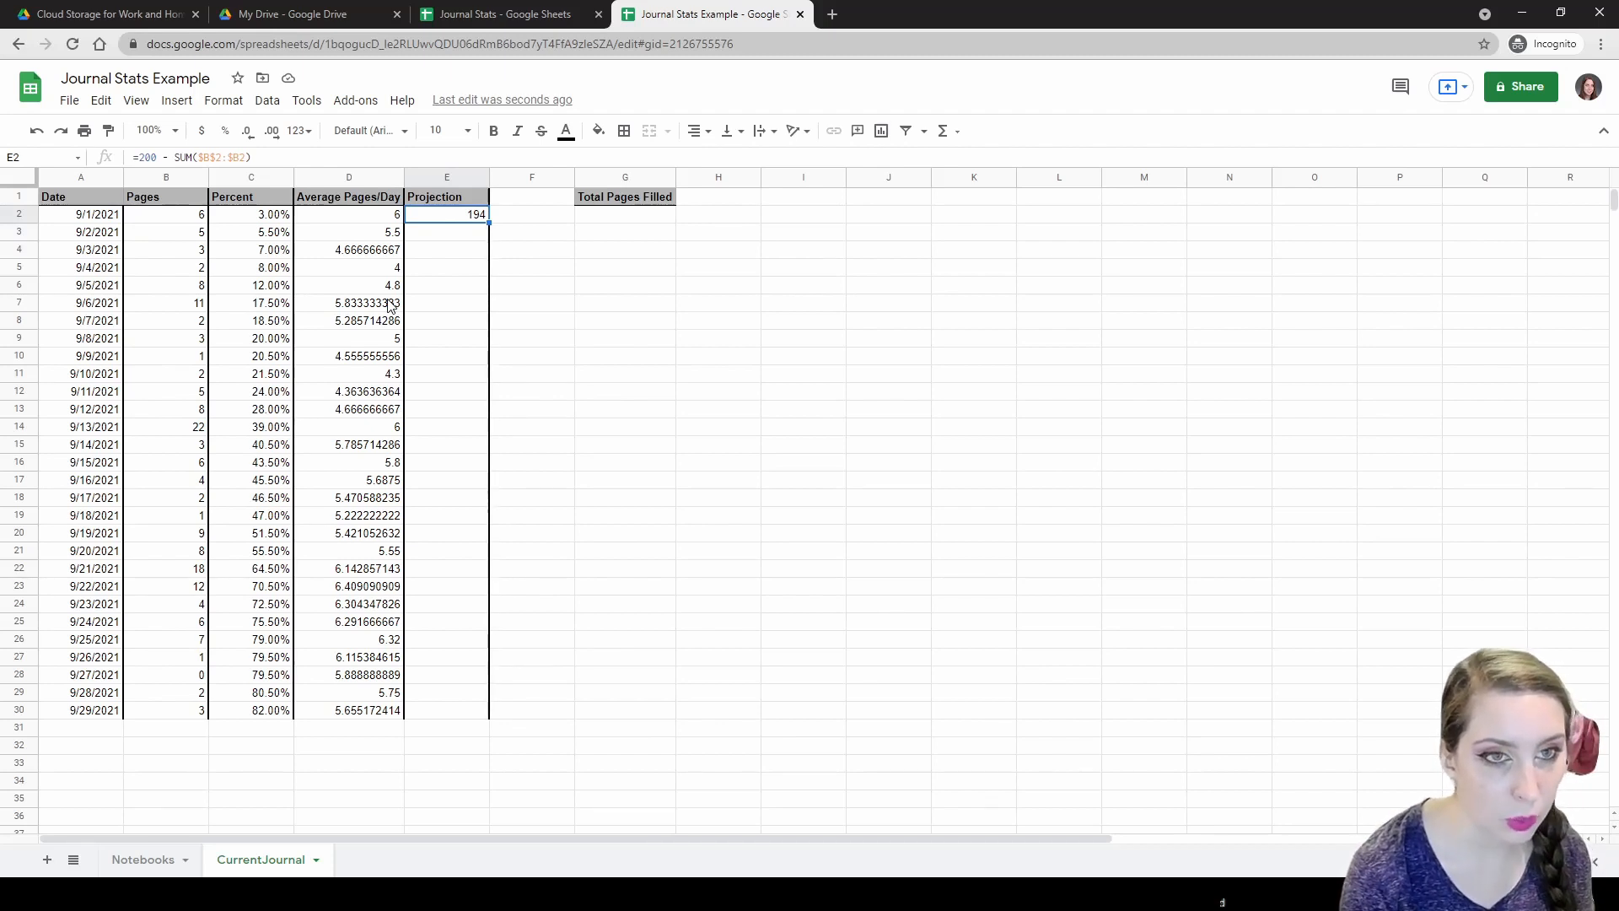
{"action": "left_click", "coordinate": [378, 216]}
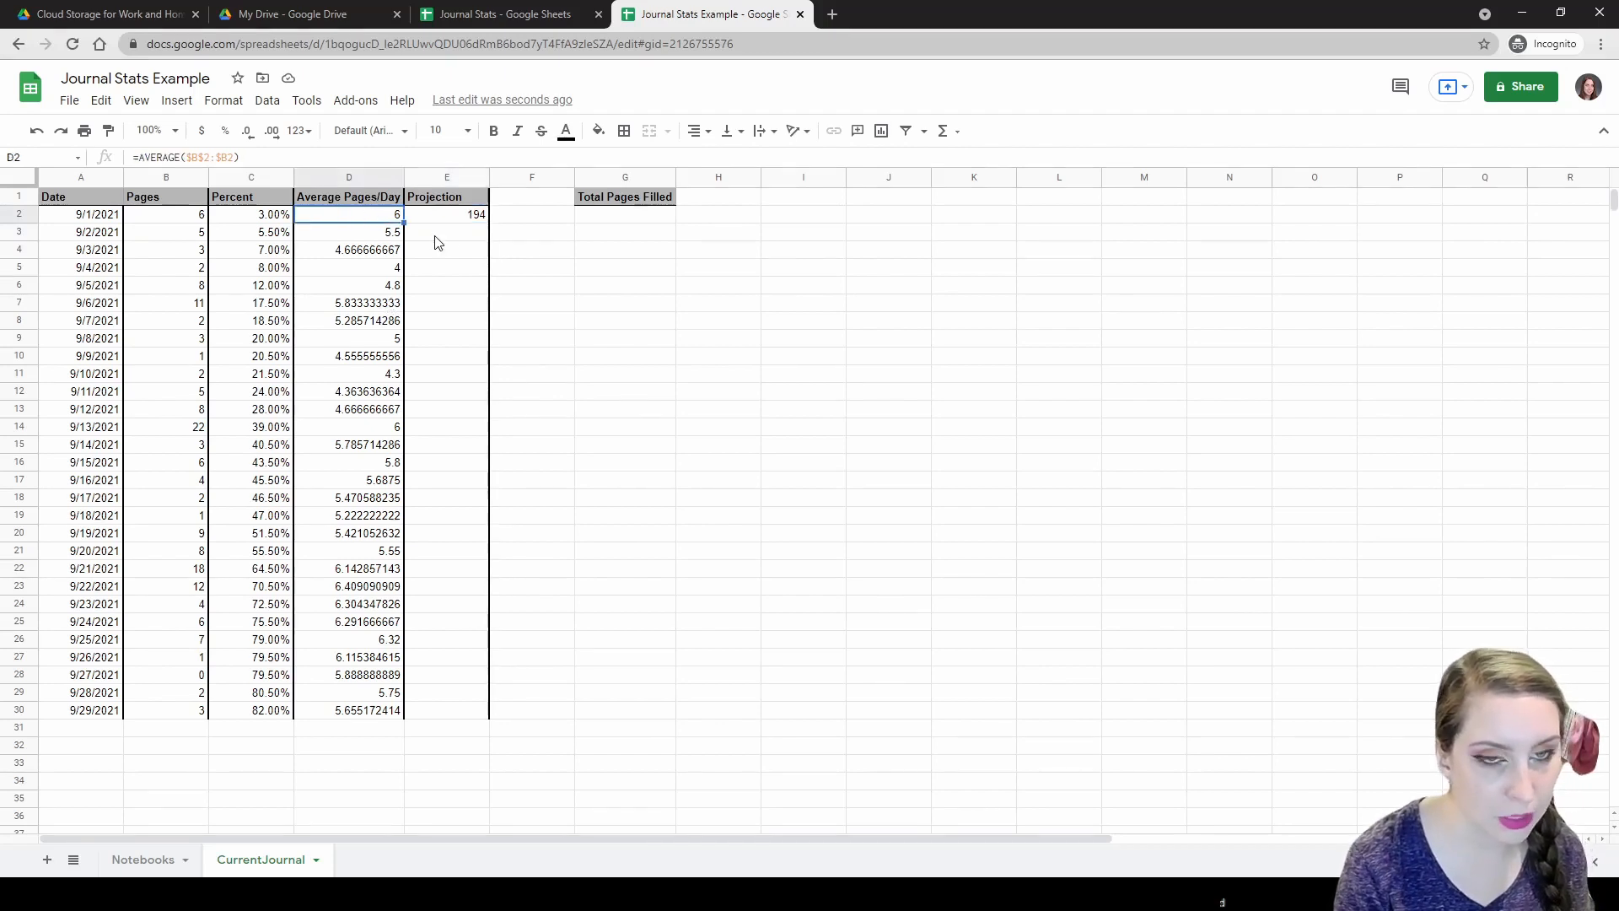
{"action": "left_click", "coordinate": [456, 219]}
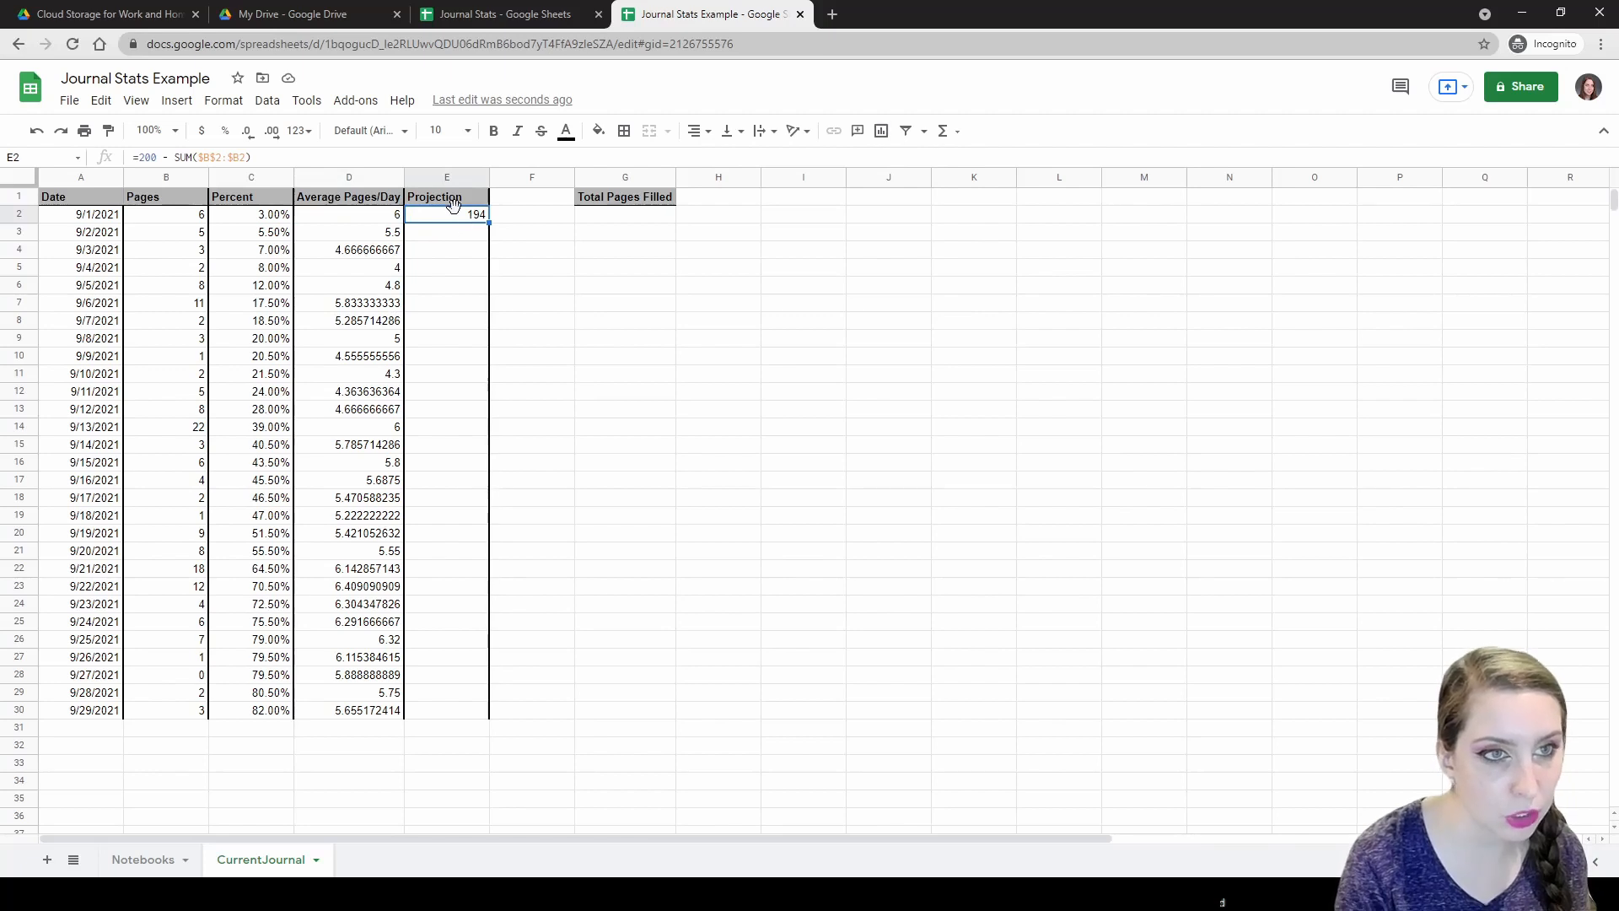
Wrap E2's remaining-pages expression in parentheses and divide by $D2, giving 32.33333333 days.
{"action": "double_click", "coordinate": [444, 219]}
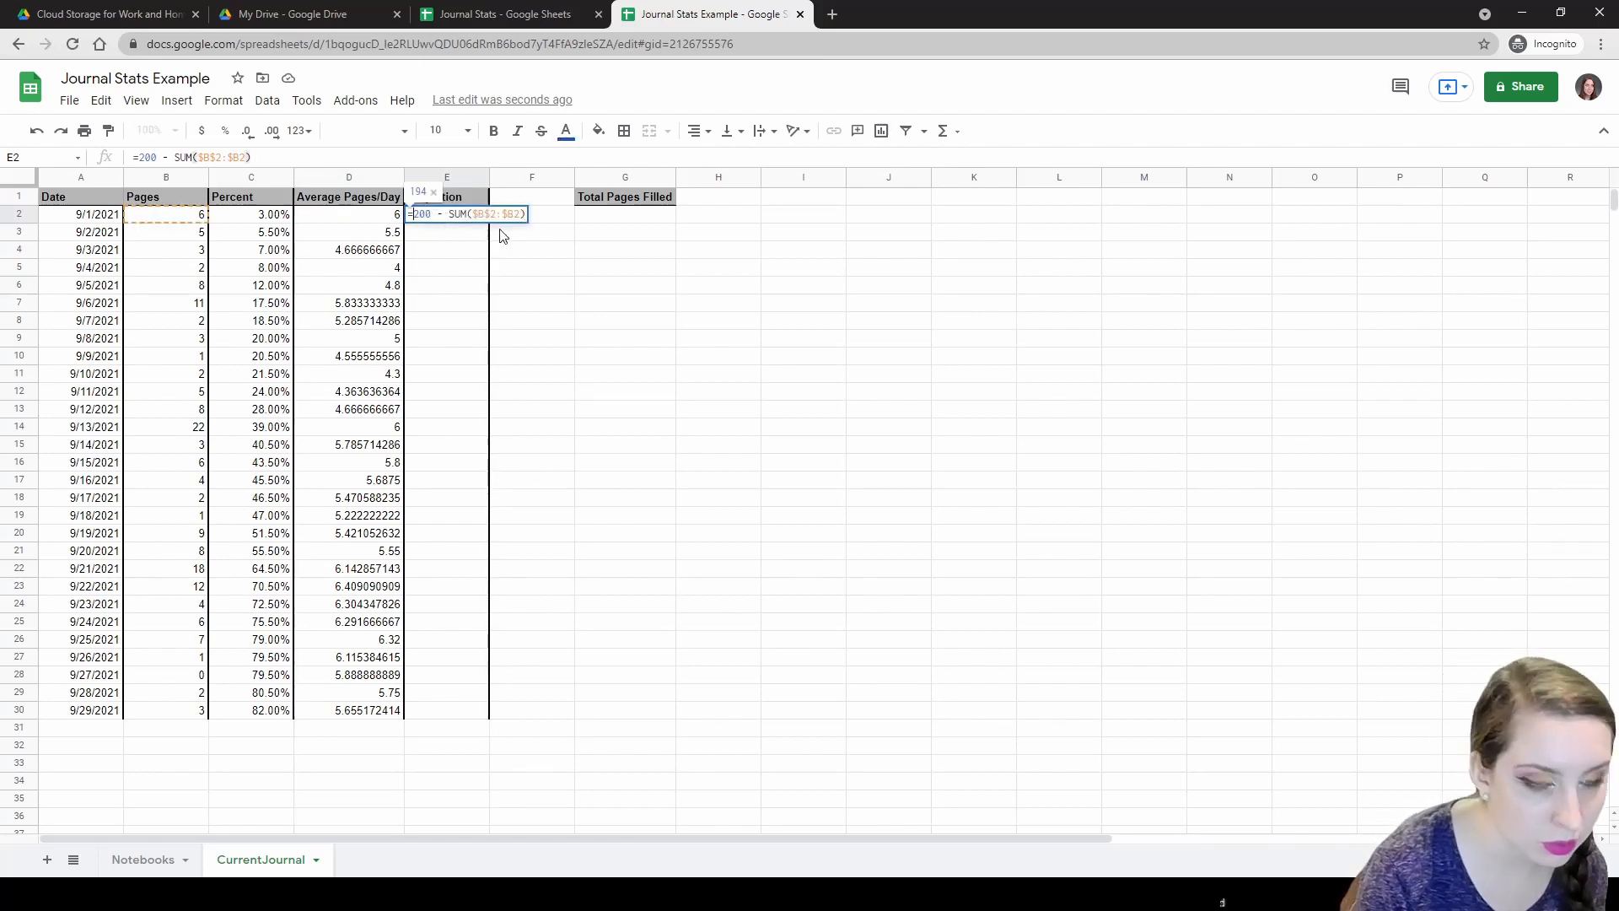
{"action": "type", "text": "("}
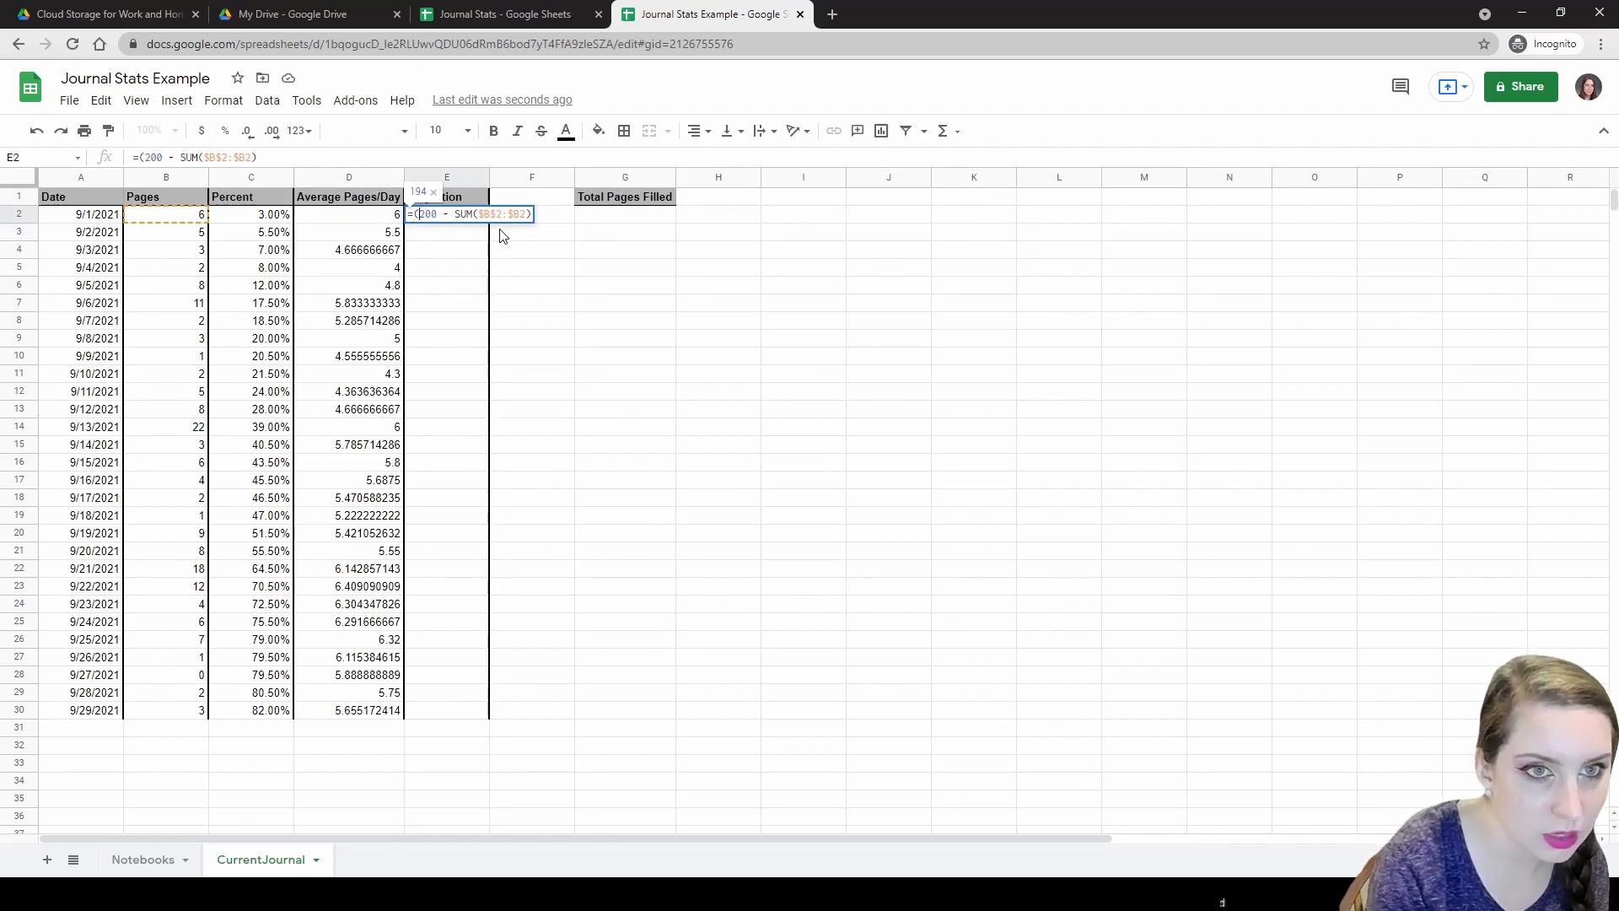
{"action": "key", "text": "Right"}
{"action": "key", "text": "Right"}
{"action": "key", "text": "Right"}
{"action": "key", "text": "Right"}
{"action": "key", "text": "Right"}
{"action": "key", "text": "Right"}
{"action": "key", "text": "Right"}
{"action": "key", "text": "Right"}
{"action": "key", "text": "Right"}
{"action": "key", "text": "Right"}
{"action": "key", "text": "Right"}
{"action": "key", "text": "Right"}
{"action": "key", "text": "Right"}
{"action": "key", "text": "Right"}
{"action": "key", "text": "Right"}
{"action": "key", "text": "Right"}
{"action": "key", "text": "Right"}
{"action": "key", "text": "Right"}
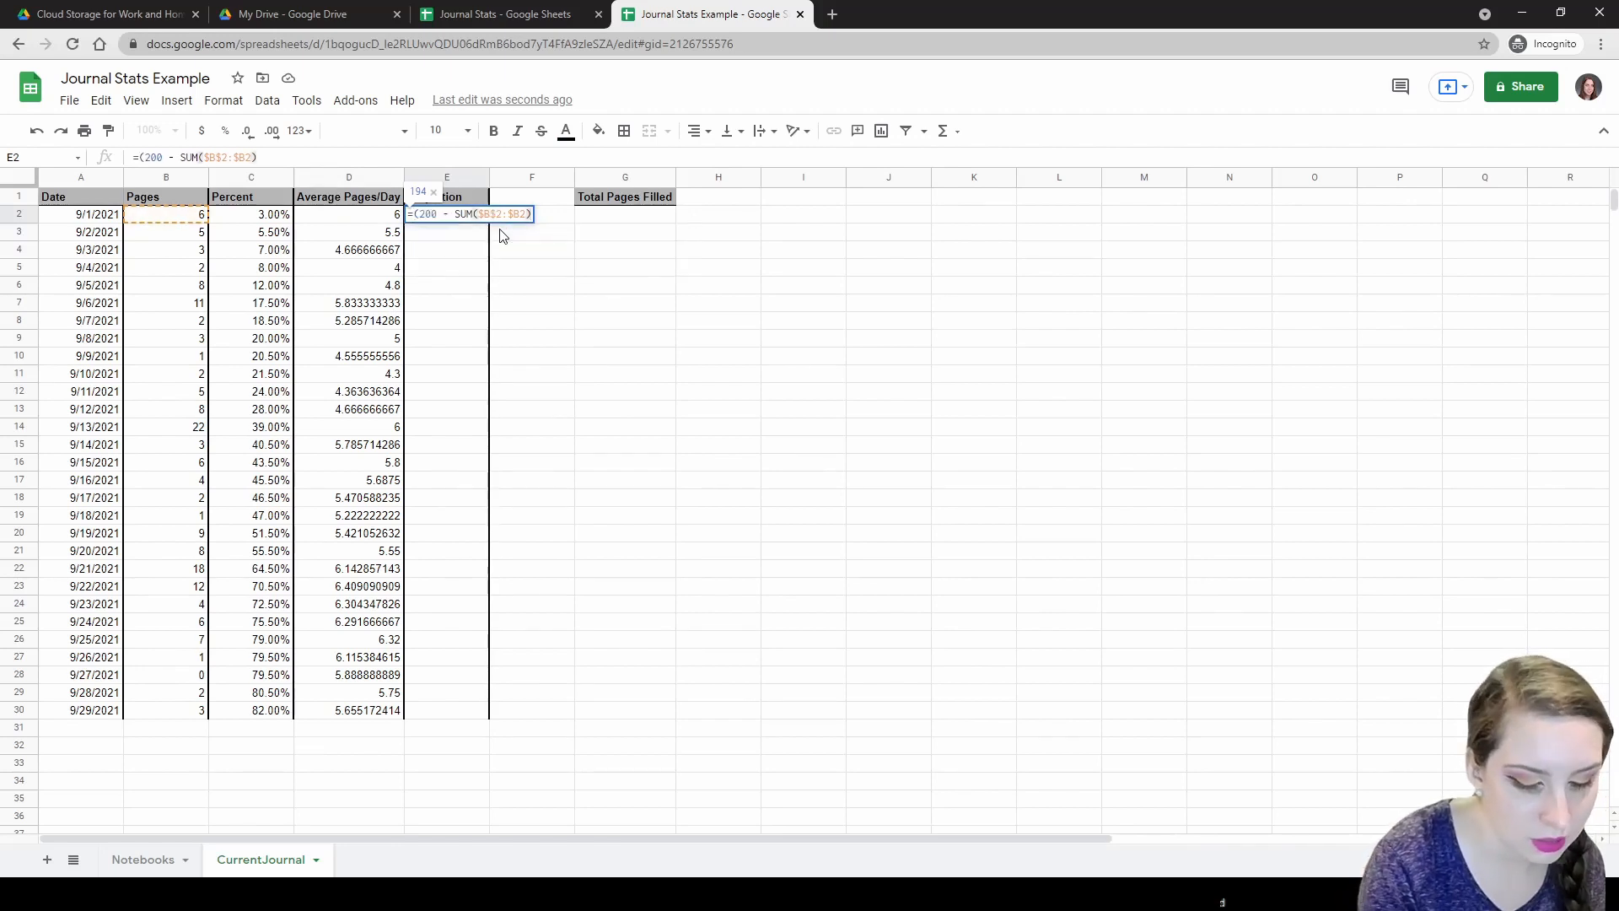
{"action": "type", "text": ")/"}
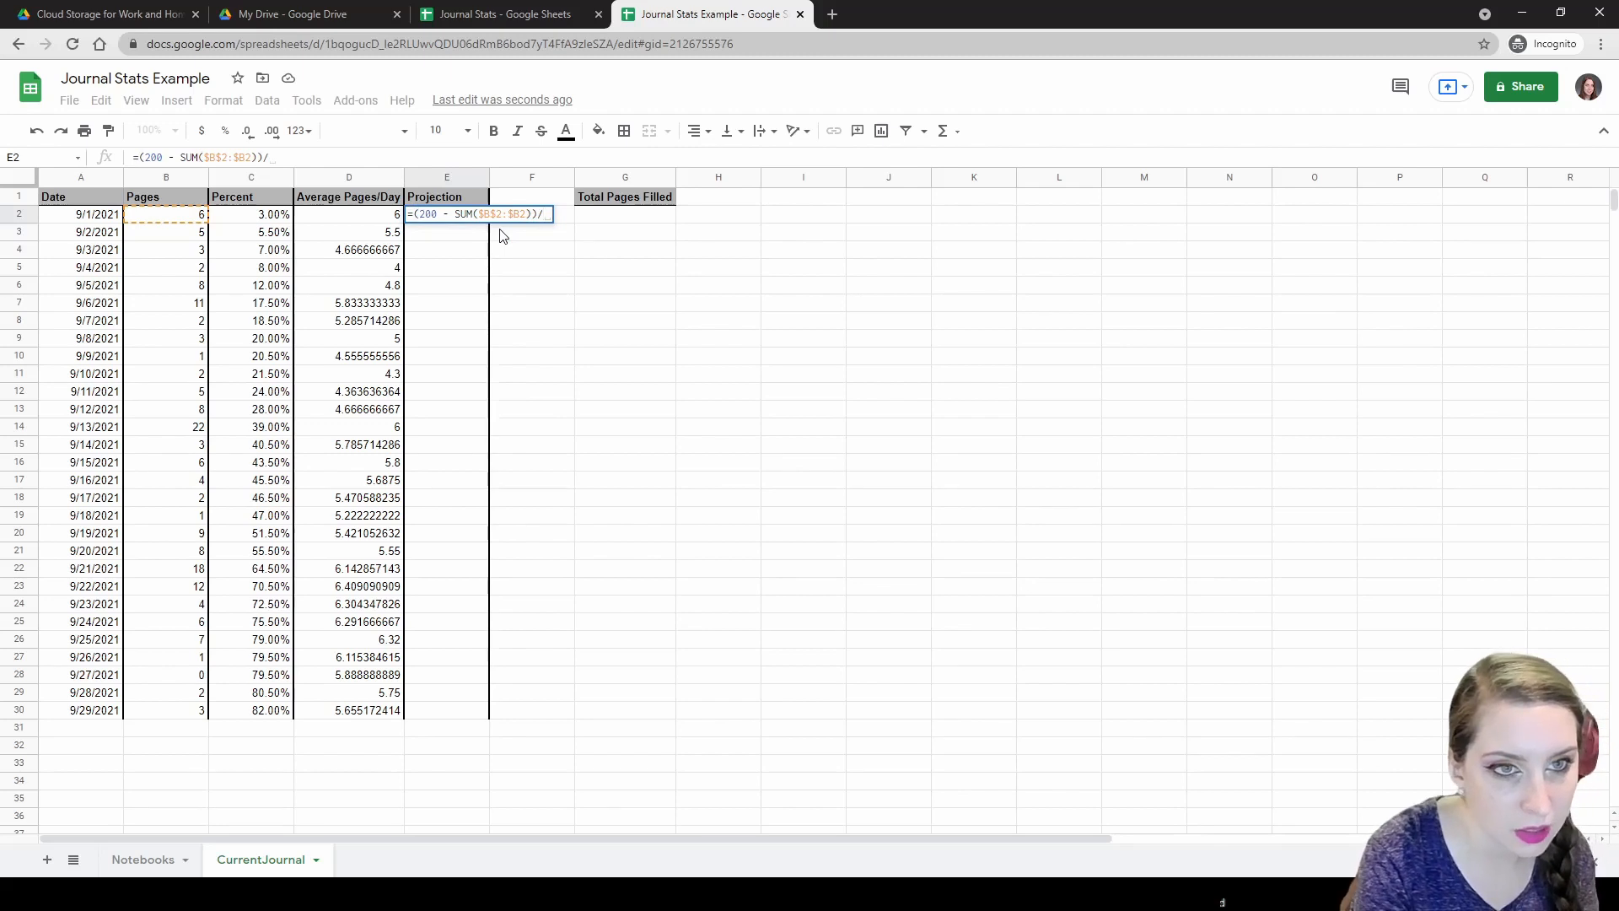
{"action": "type", "text": "$D"}
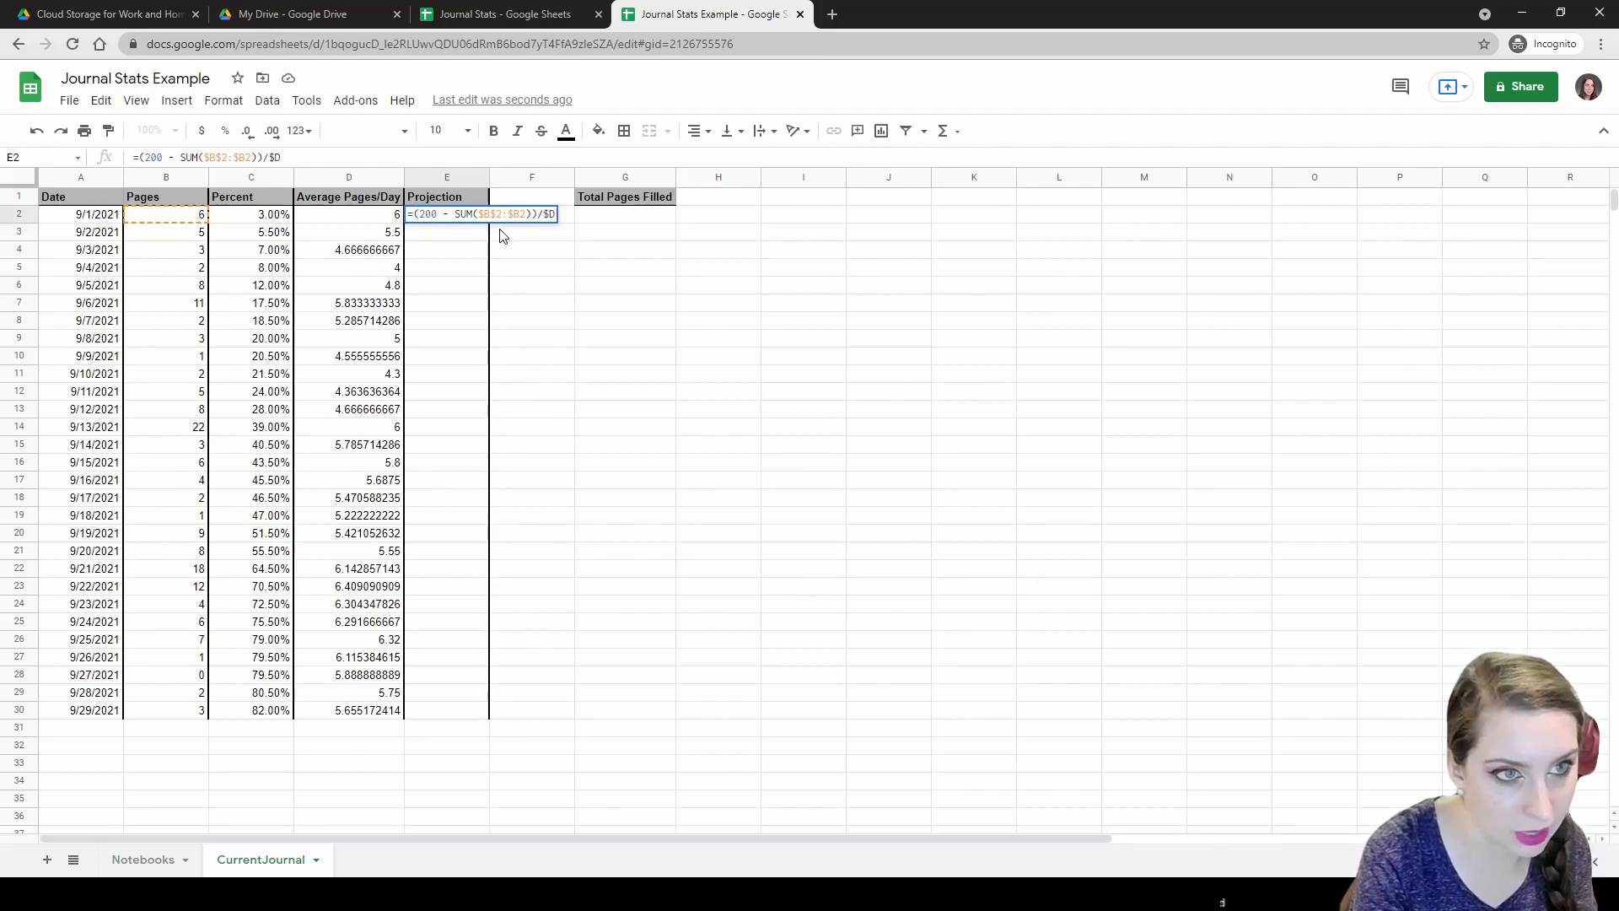
{"action": "type", "text": "2"}
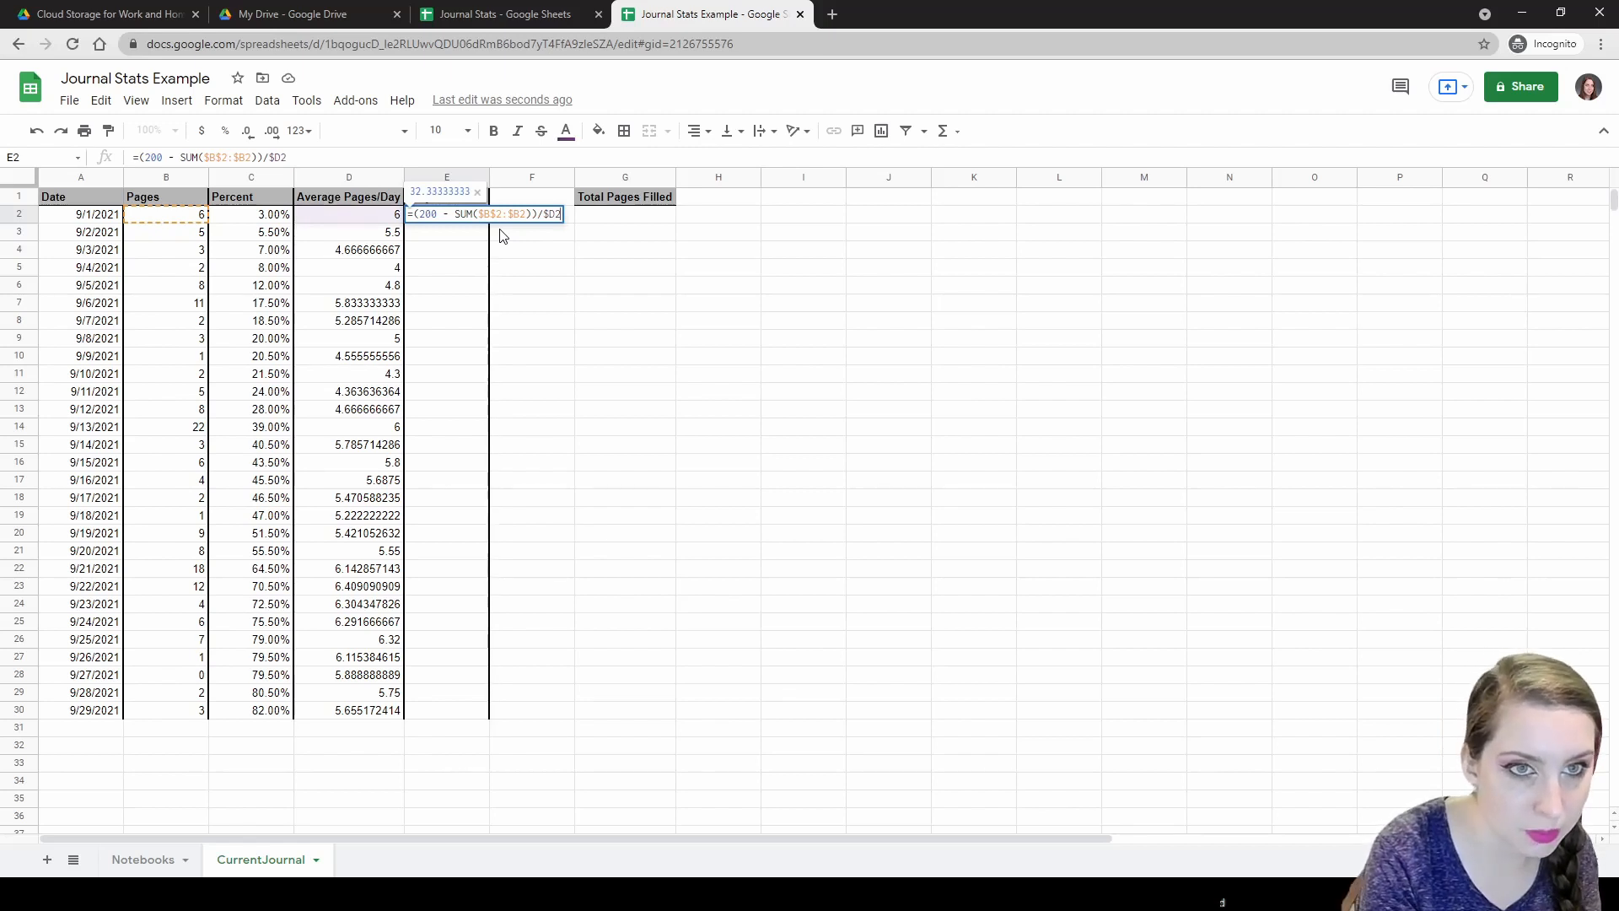
{"action": "key", "text": "Return"}
{"action": "key", "text": "Up"}
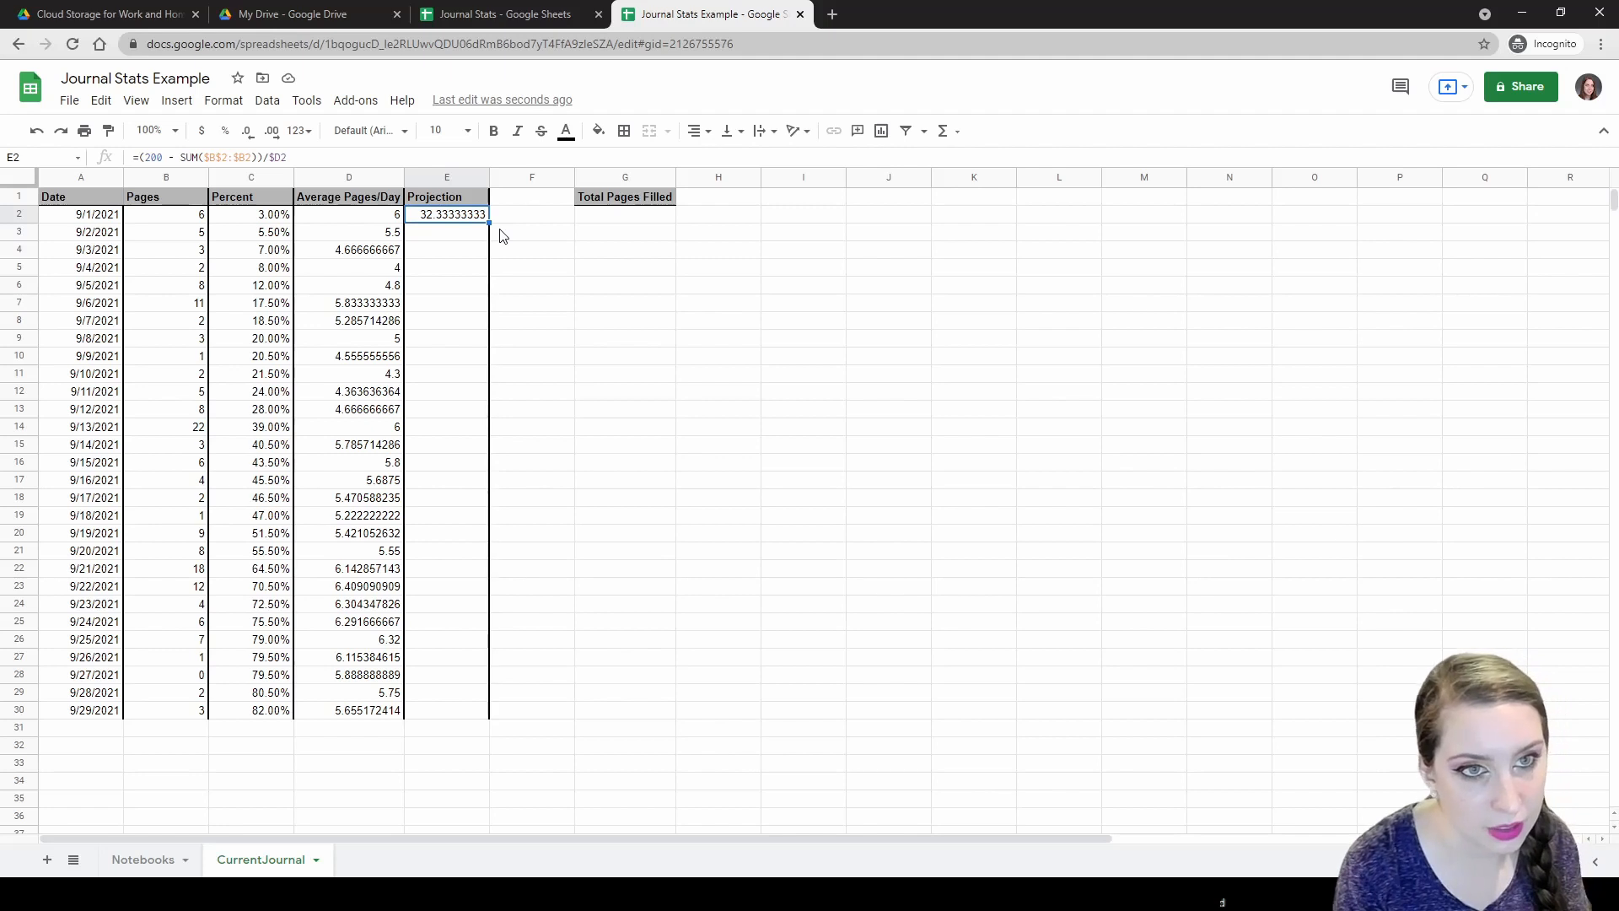
Add $A2 to E2's formula so it projects the finish date 10/3/2021.
{"action": "double_click", "coordinate": [460, 216]}
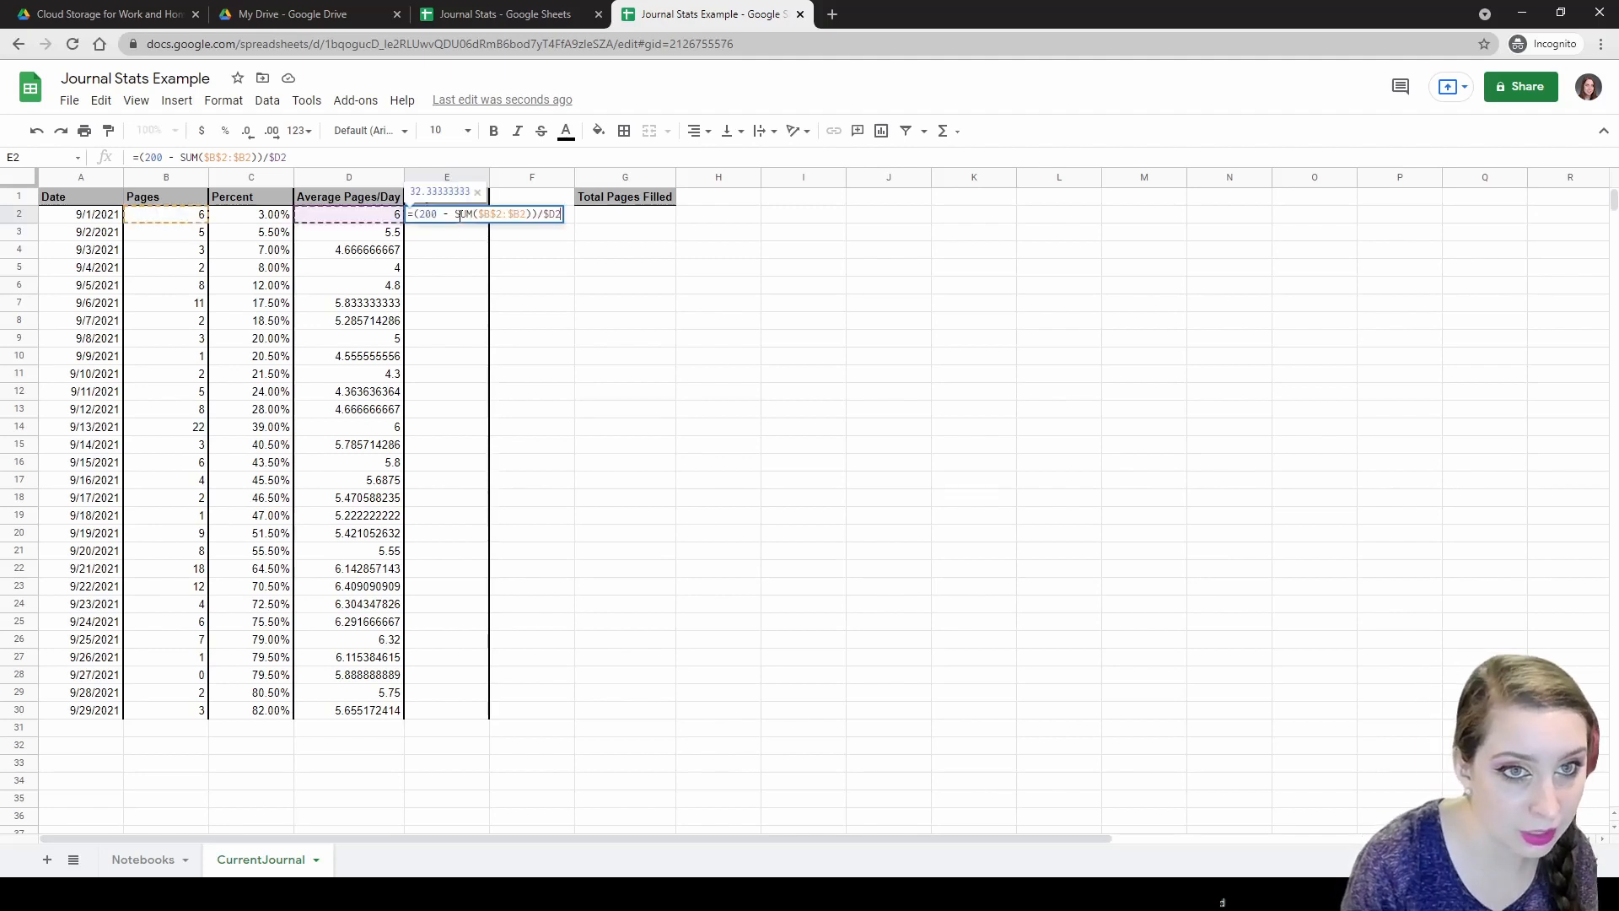
{"action": "left_click", "coordinate": [415, 215]}
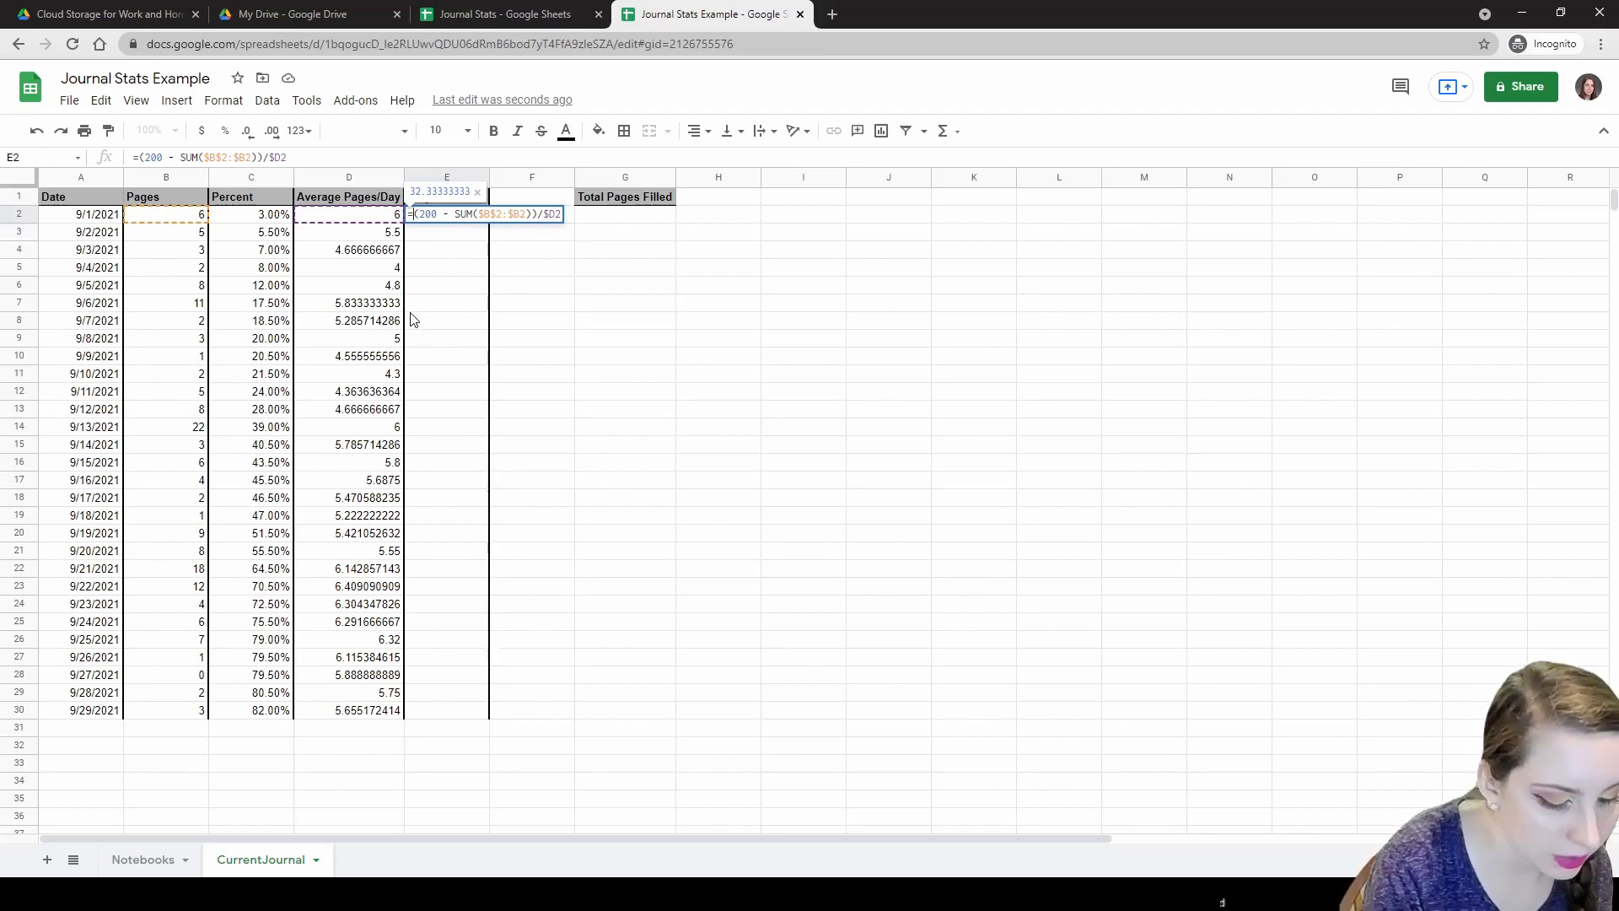
{"action": "type", "text": "$A2"}
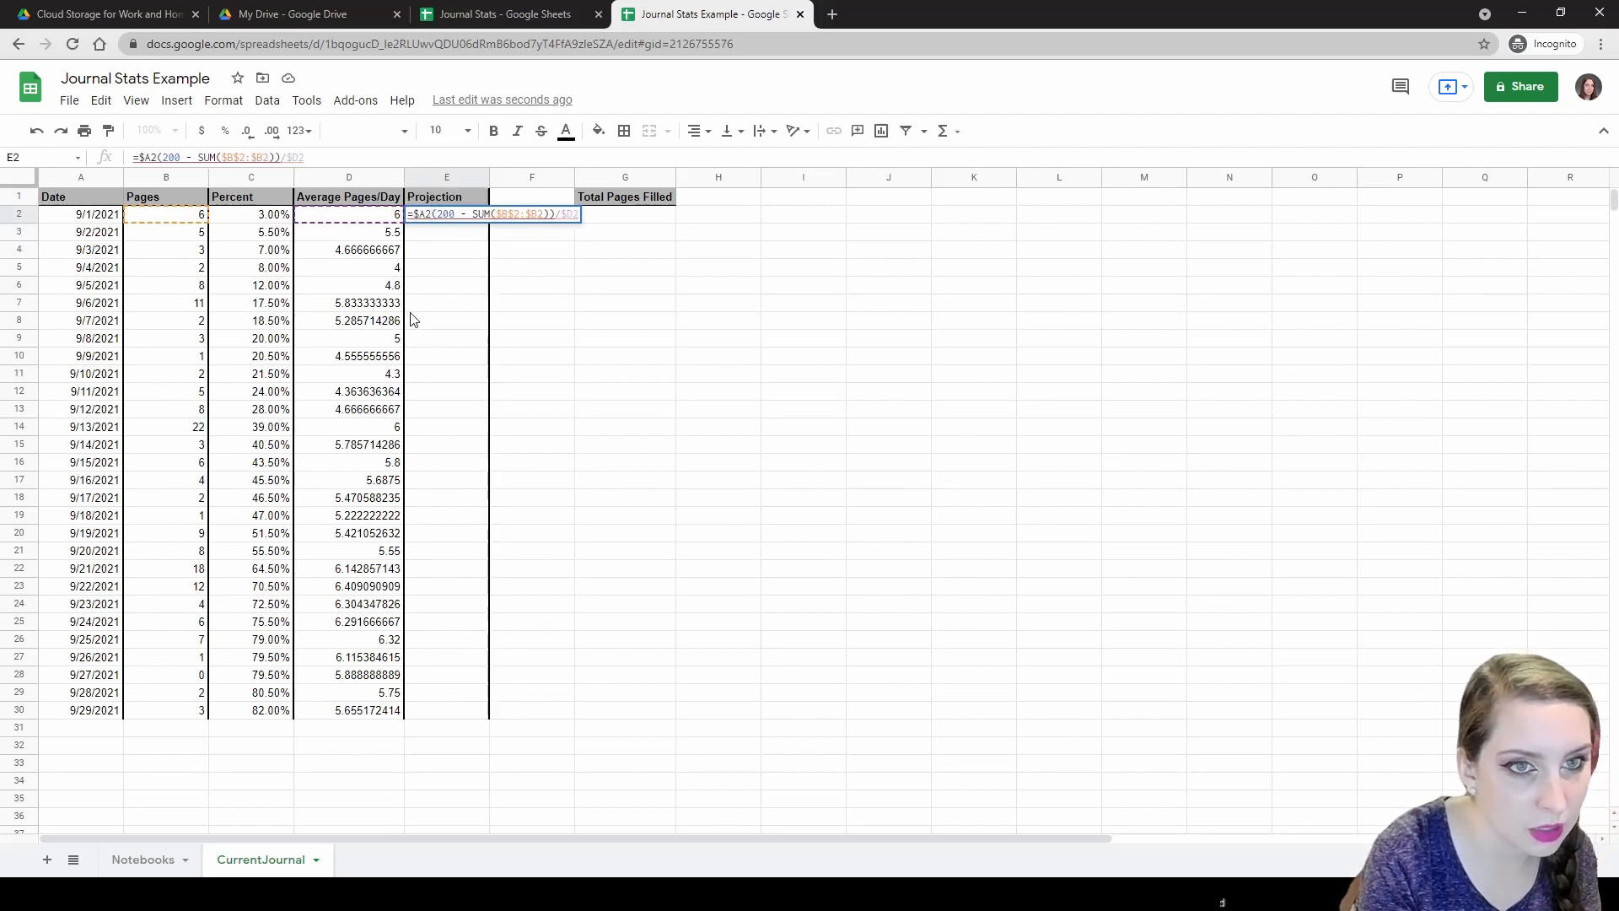
{"action": "type", "text": "+"}
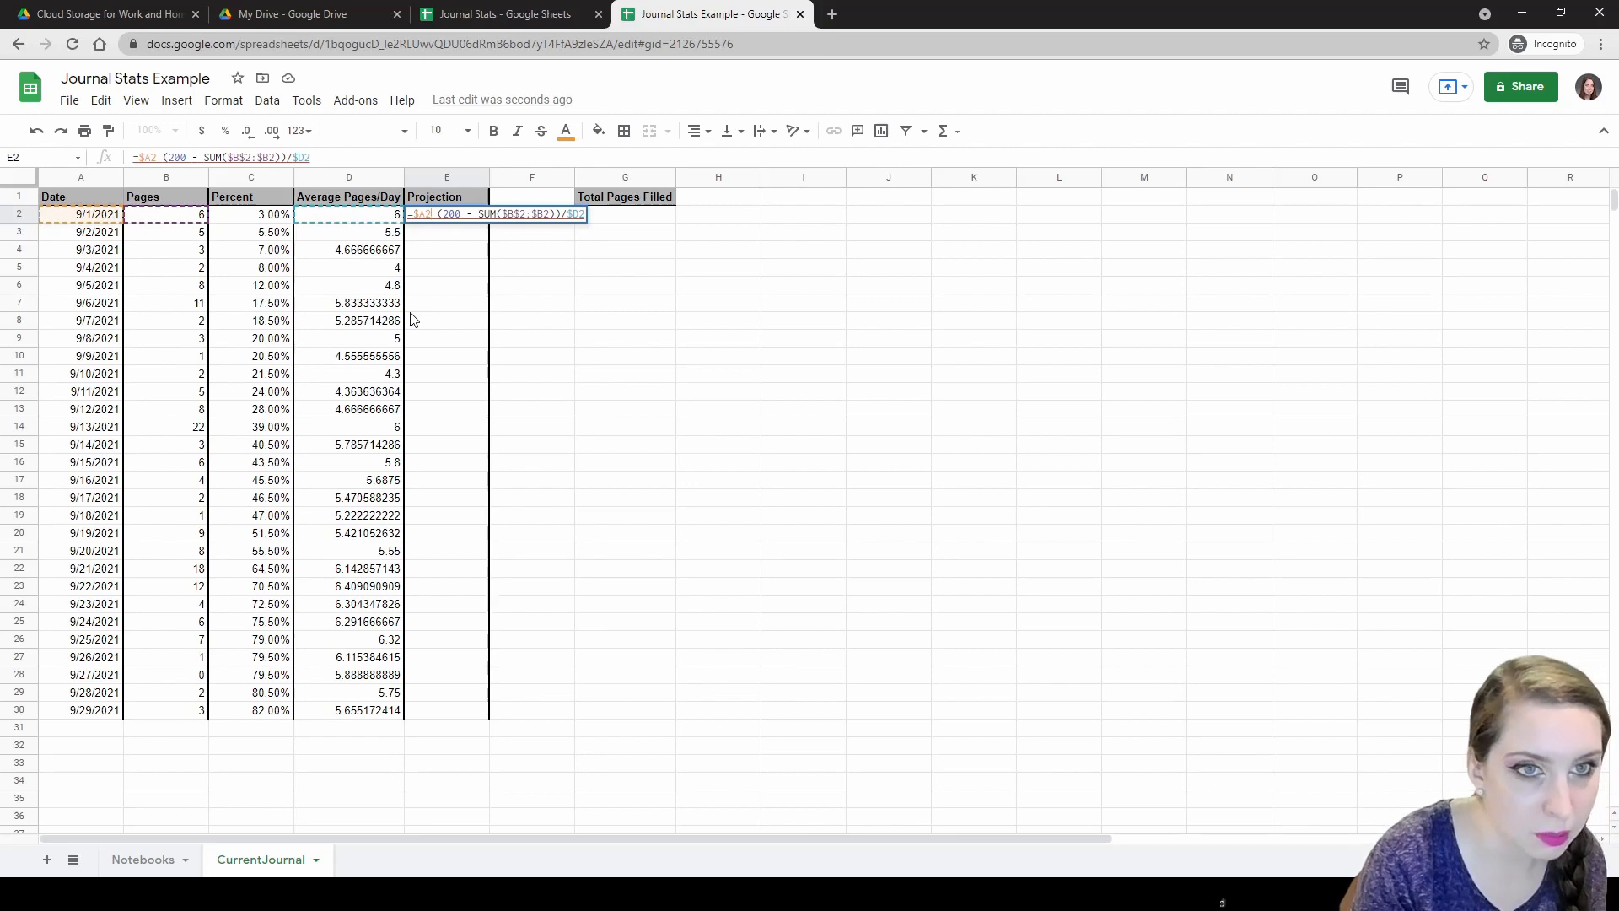
{"action": "type", "text": " +"}
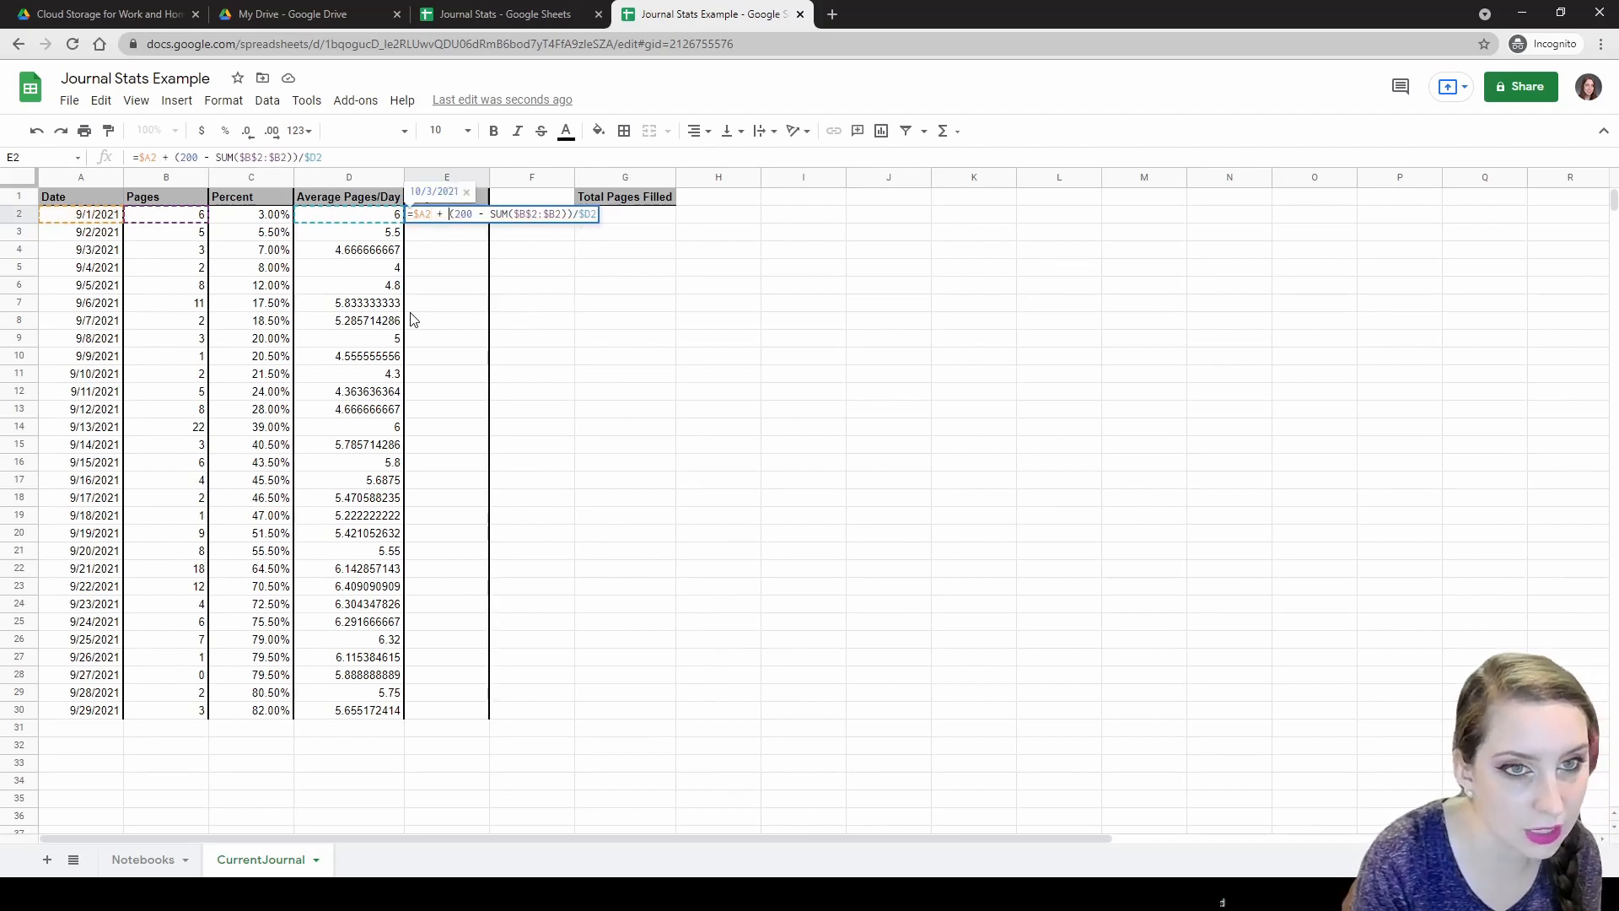
{"action": "key", "text": "Return"}
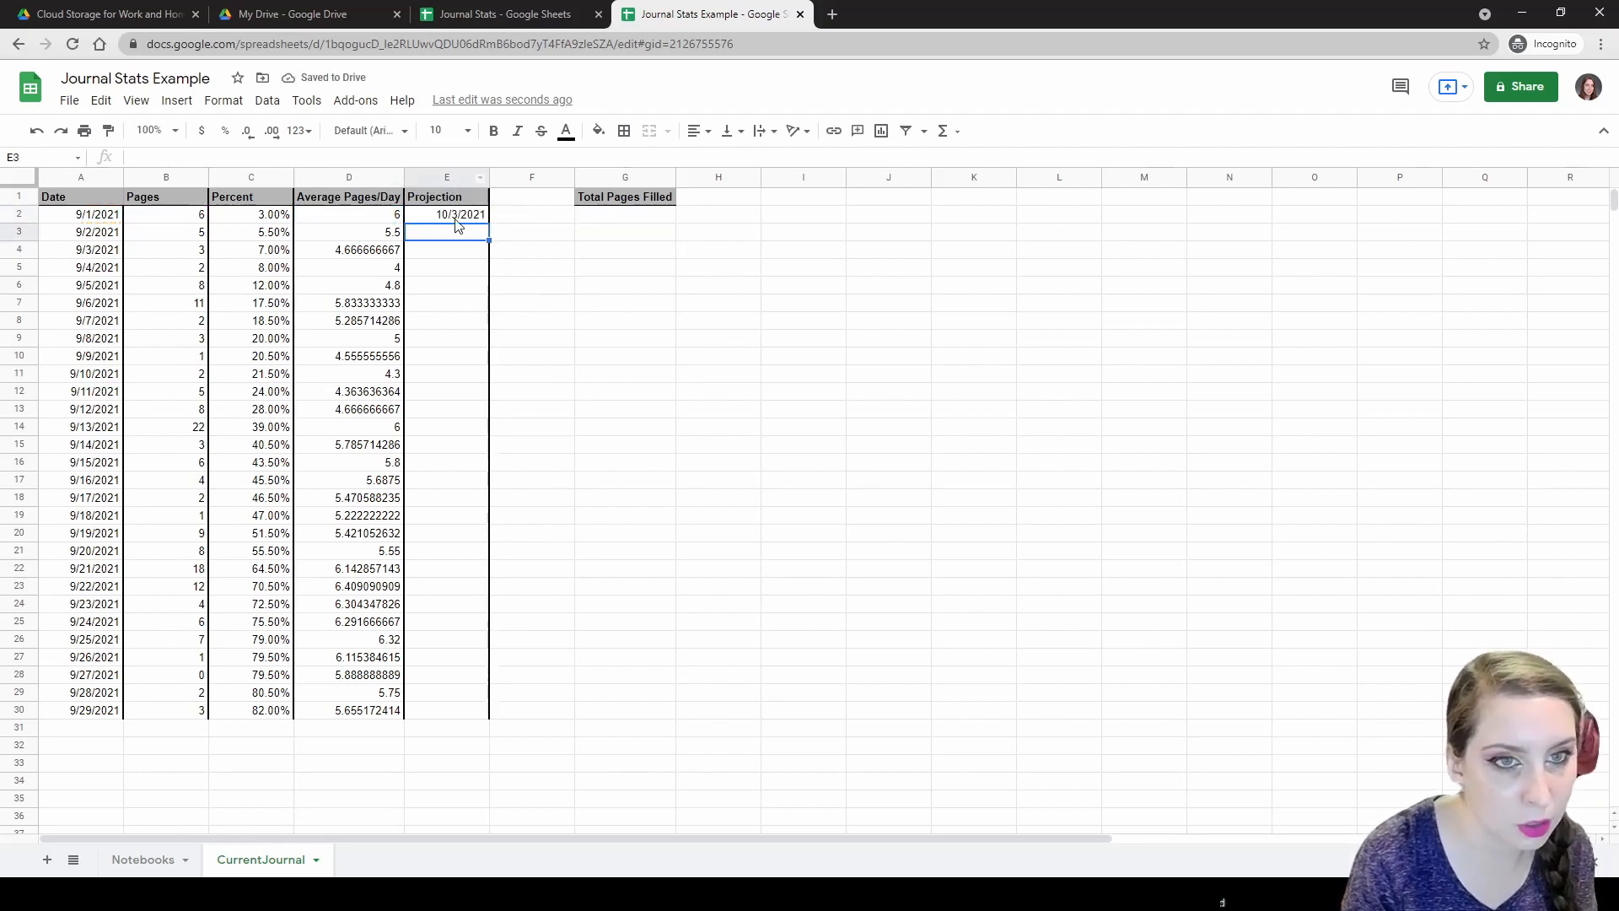
{"action": "left_click", "coordinate": [454, 218]}
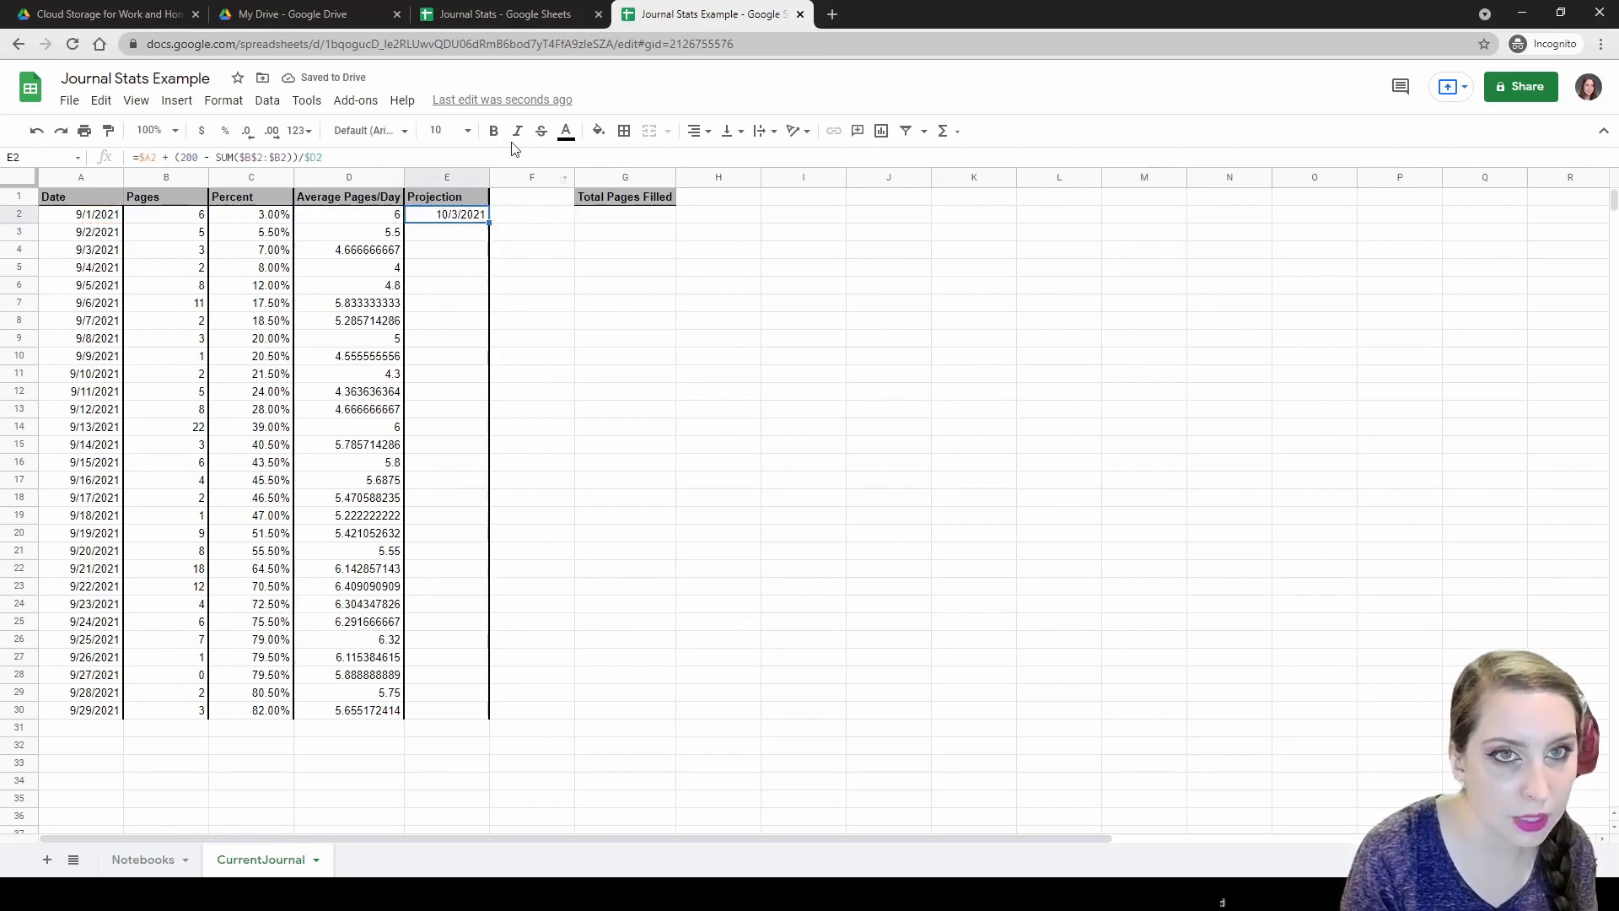
Compare against the Projection formula in E2 of the older Journal Stats spreadsheet.
{"action": "left_click", "coordinate": [500, 7]}
{"action": "left_click", "coordinate": [452, 202]}
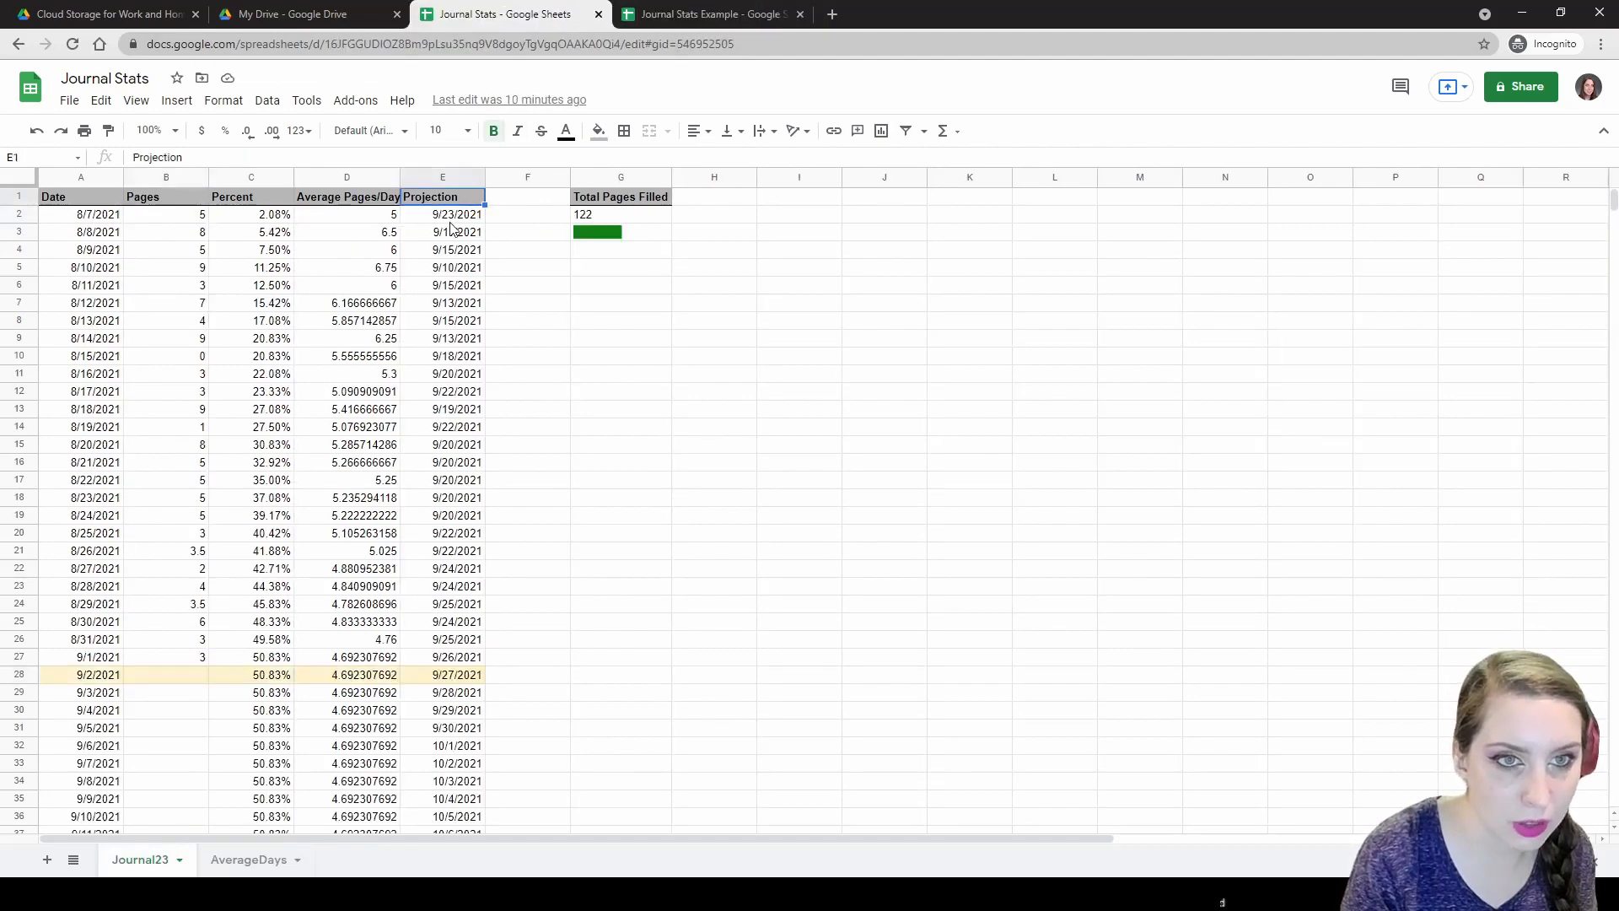
{"action": "left_click", "coordinate": [453, 218]}
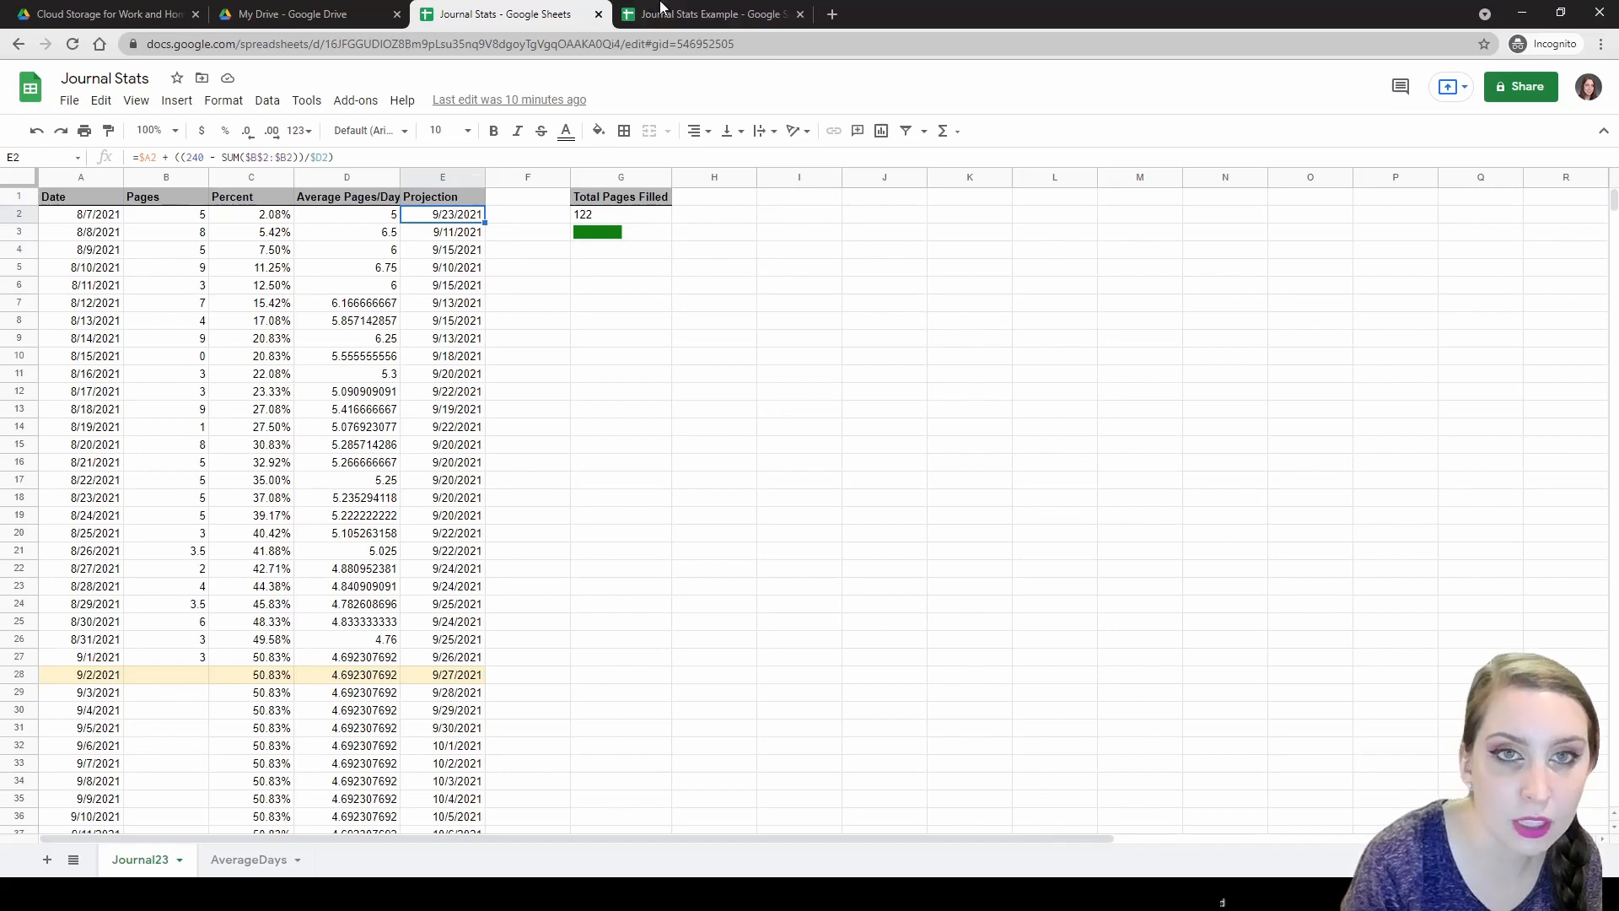
{"action": "left_click", "coordinate": [708, 14]}
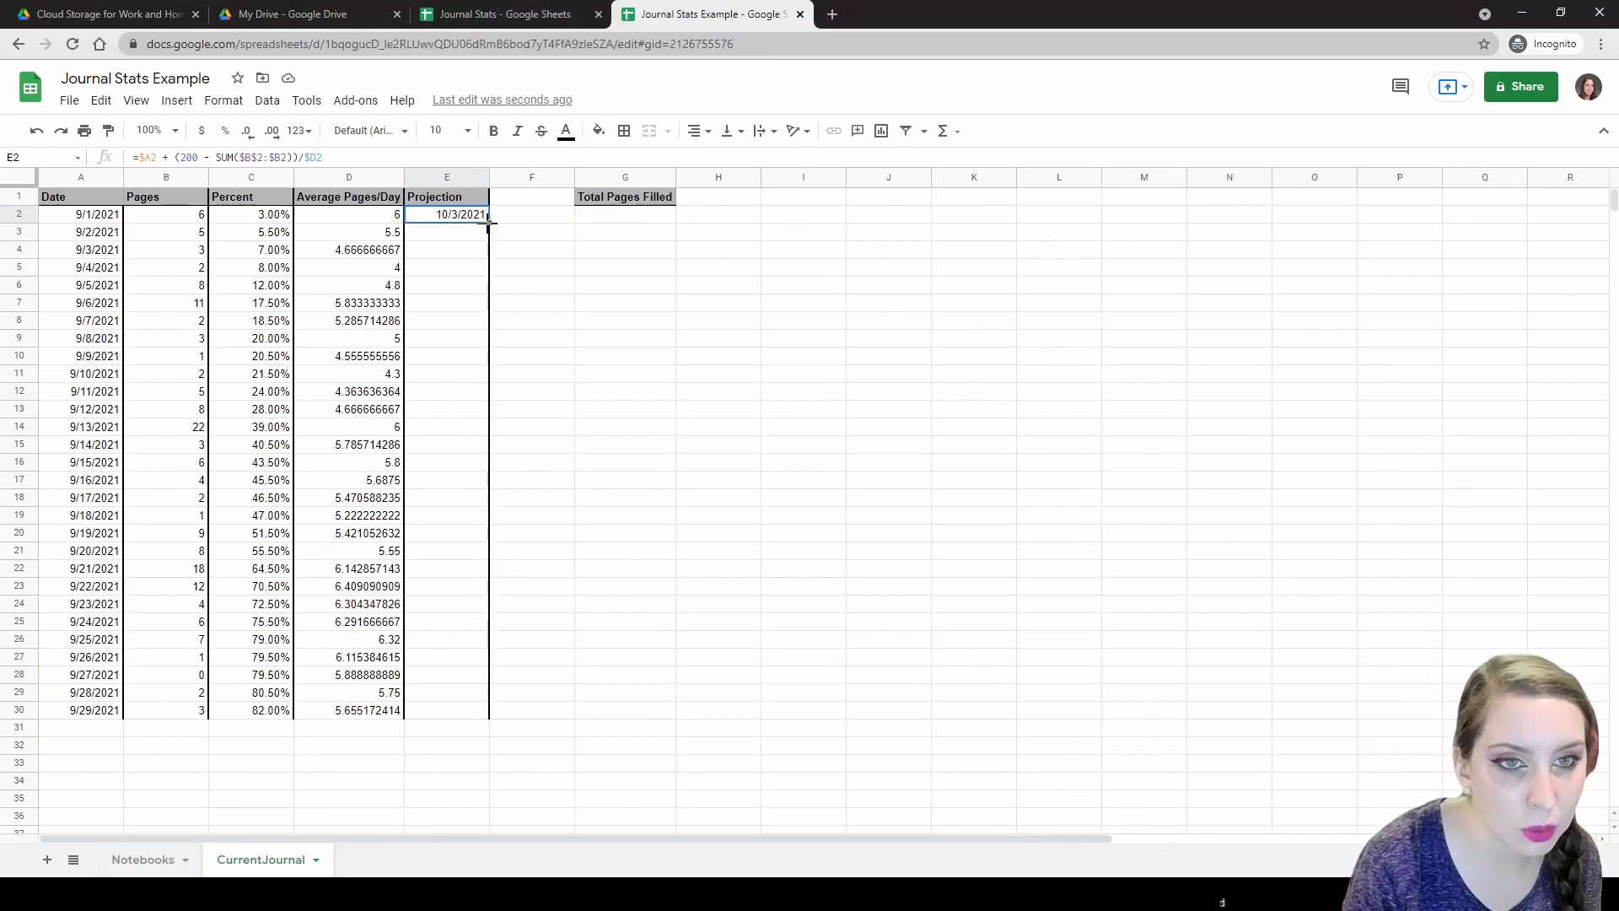
Fill the projection formula down to E30, which ends at 10/5/2021.
{"action": "left_click_drag", "start_coordinate": [488, 223], "coordinate": [475, 718]}
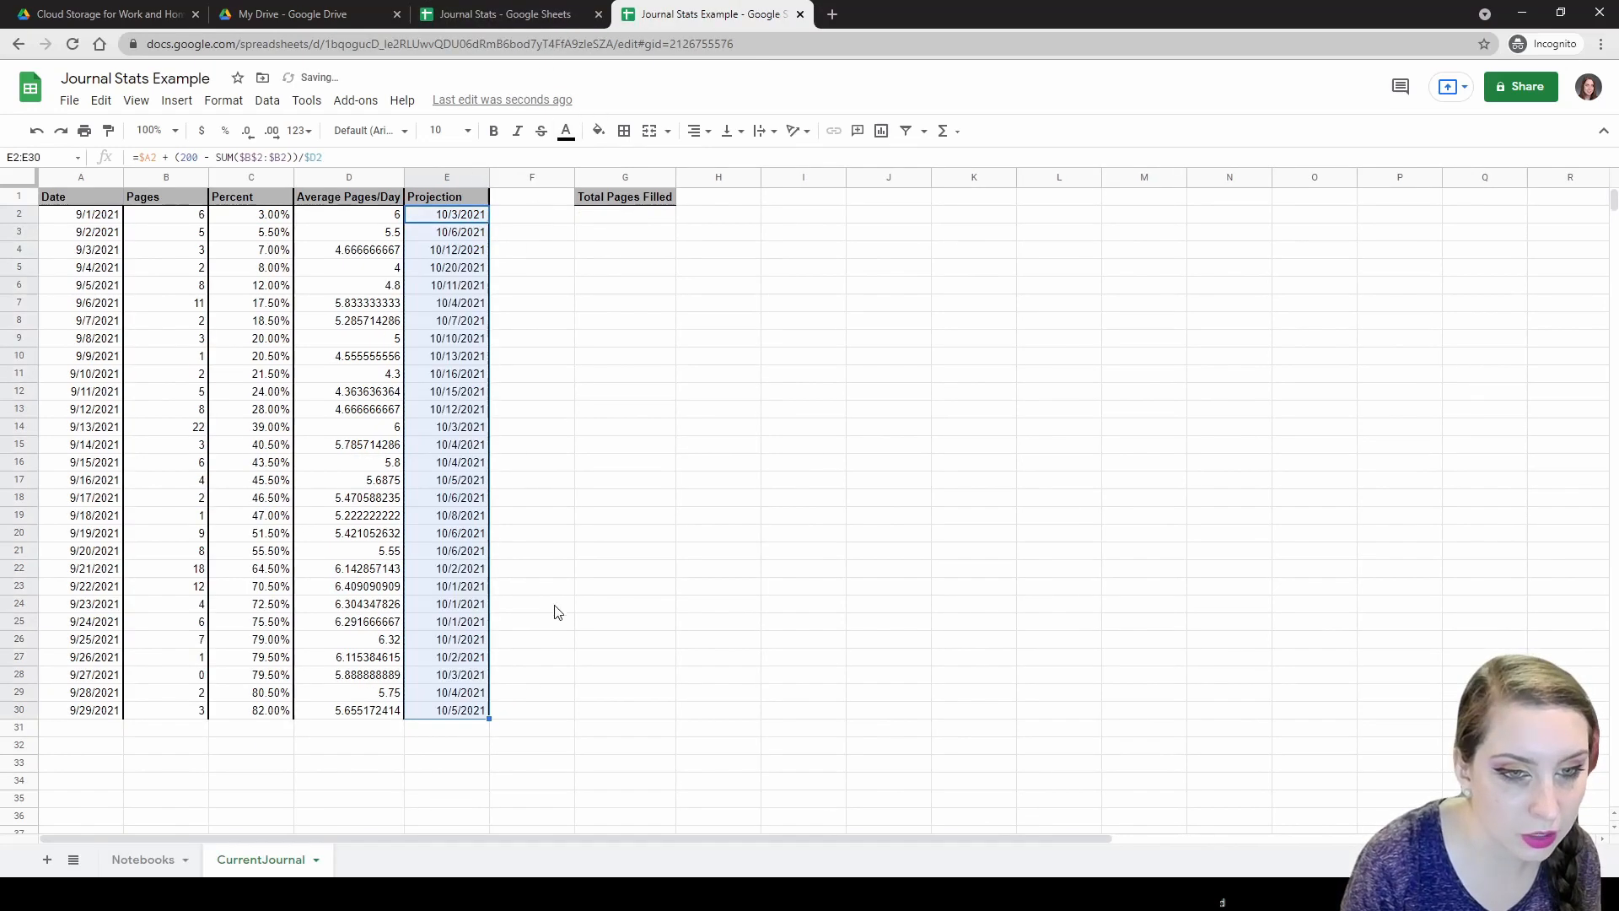
{"action": "left_click", "coordinate": [559, 625]}
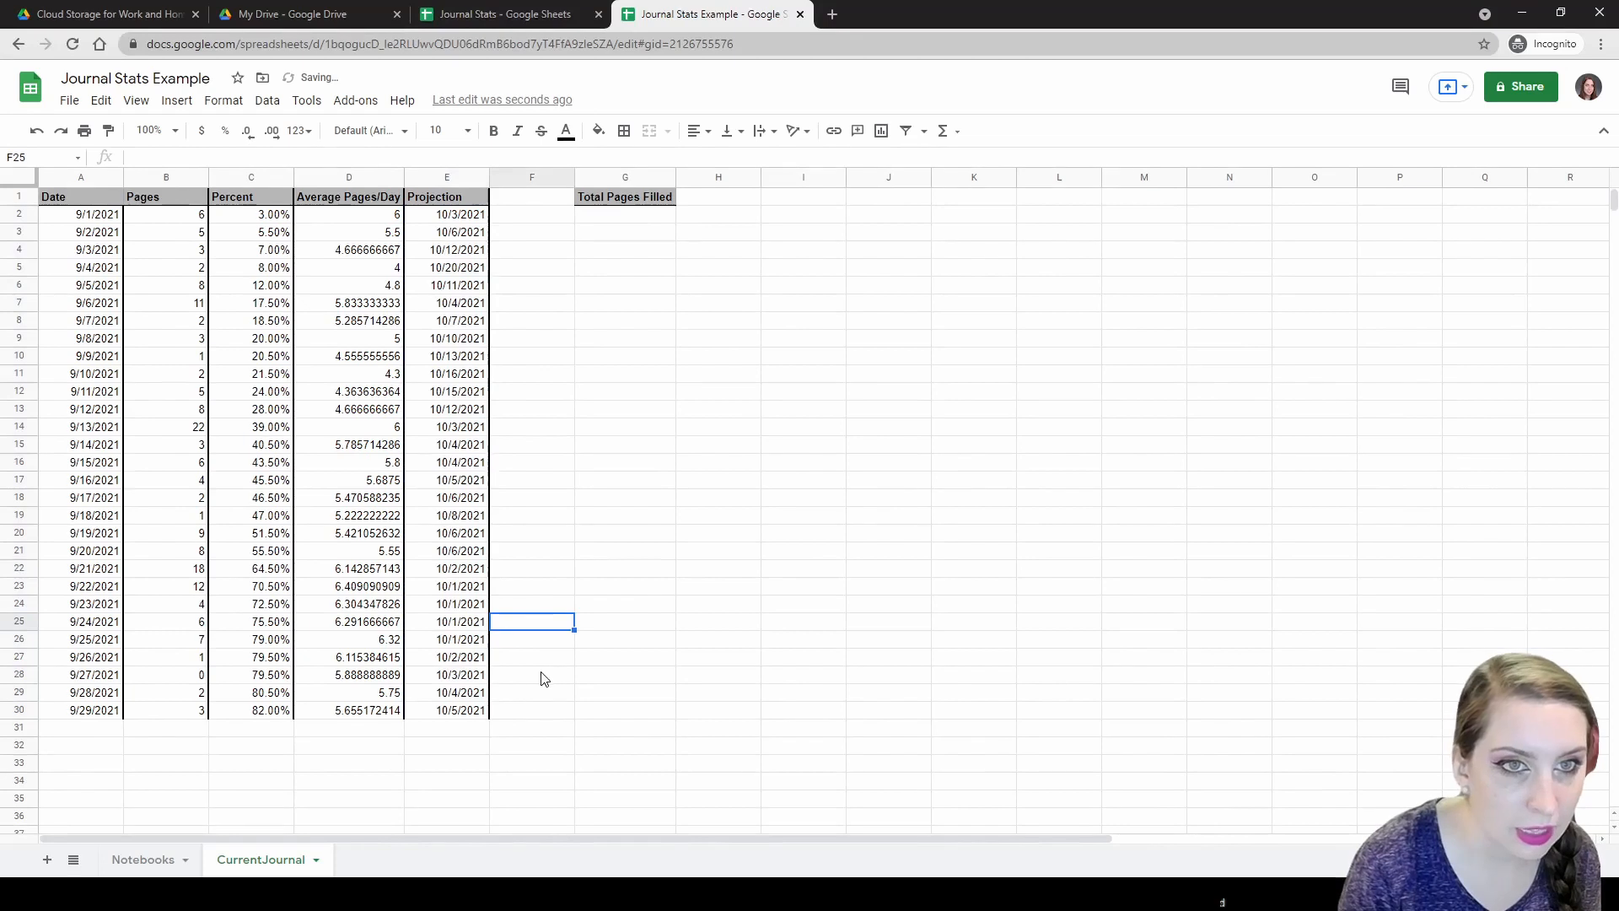
{"action": "left_click", "coordinate": [438, 730]}
{"action": "left_click", "coordinate": [441, 717]}
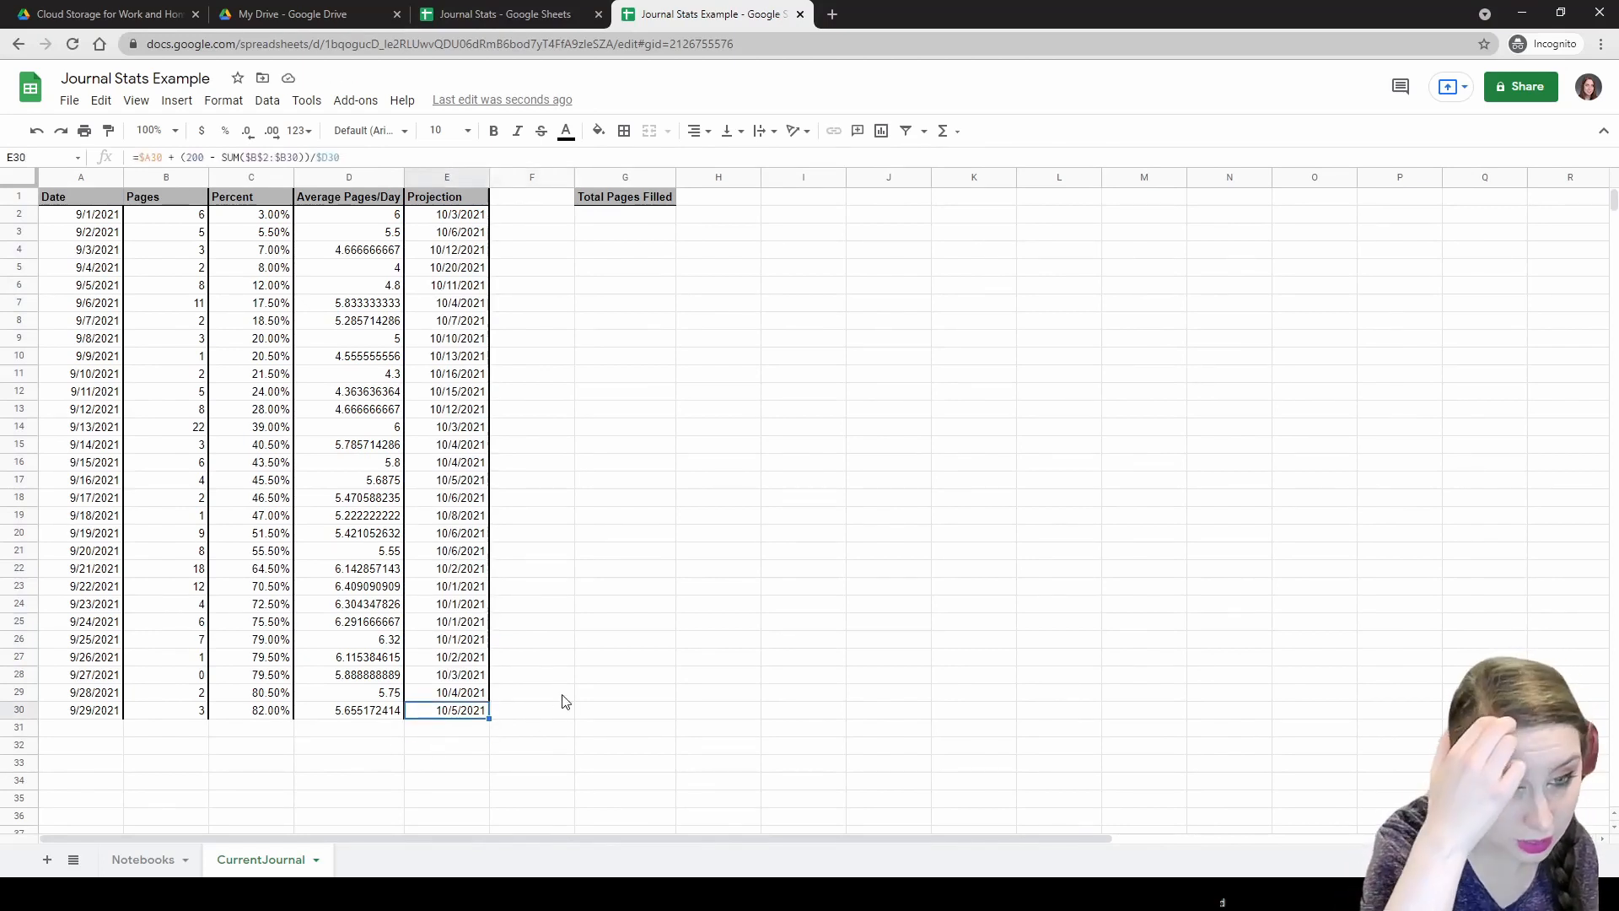
Search for 'calculator' in a new browser tab.
{"action": "left_click", "coordinate": [832, 15]}
{"action": "type", "text": "calculator"}
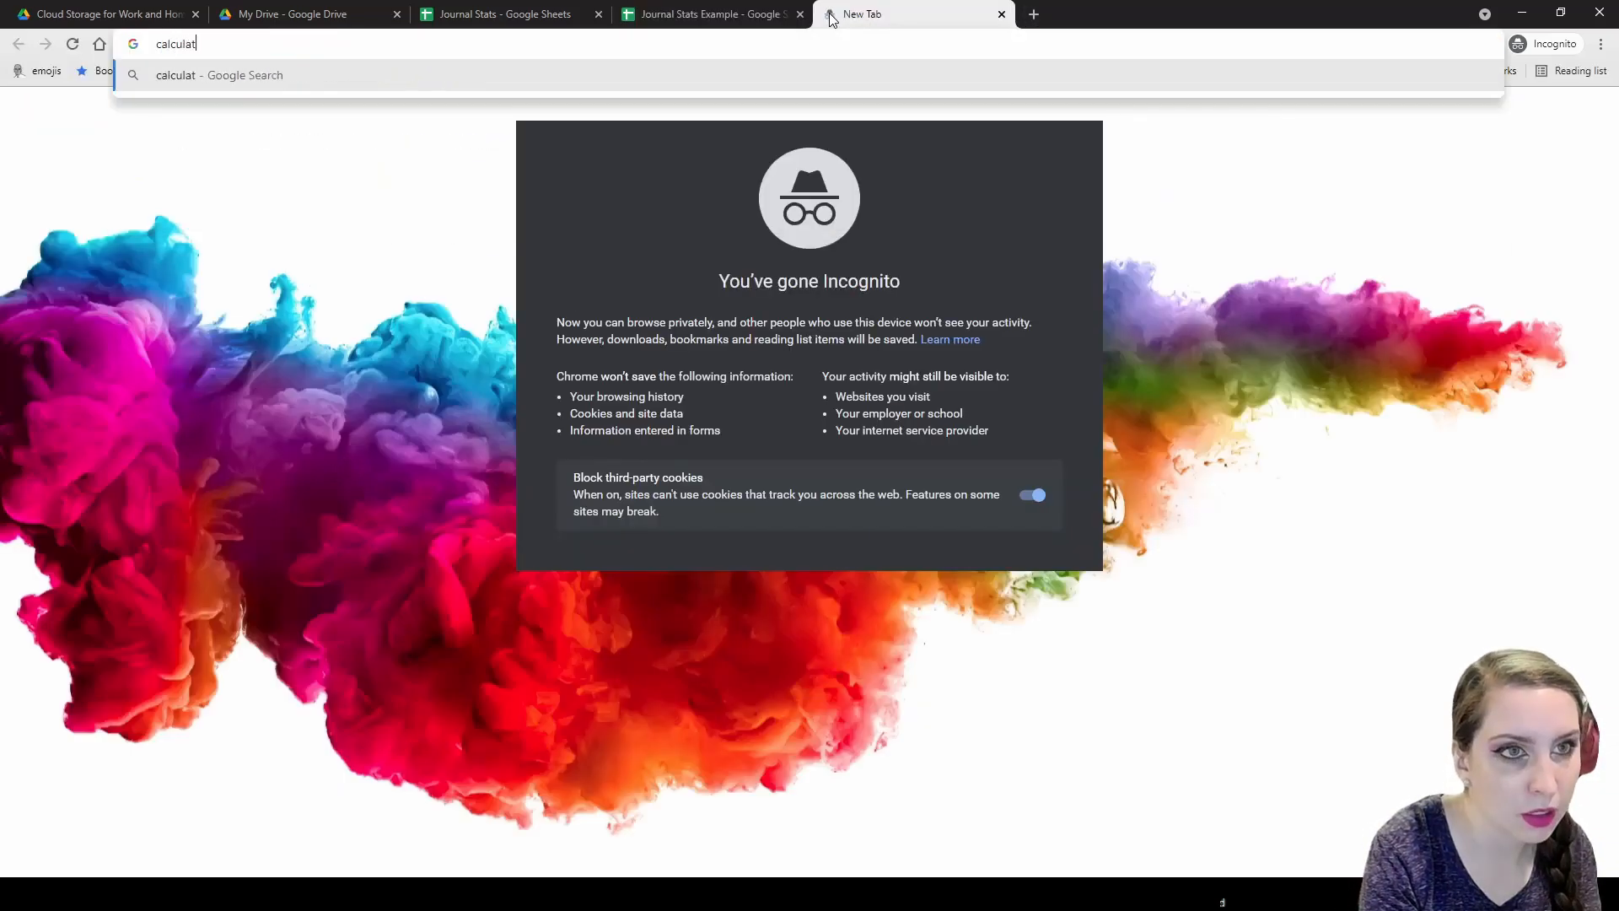
{"action": "key", "text": "Return"}
Return to the Journal Stats Example sheet and check the pages entries down to B30.
{"action": "left_click", "coordinate": [808, 6]}
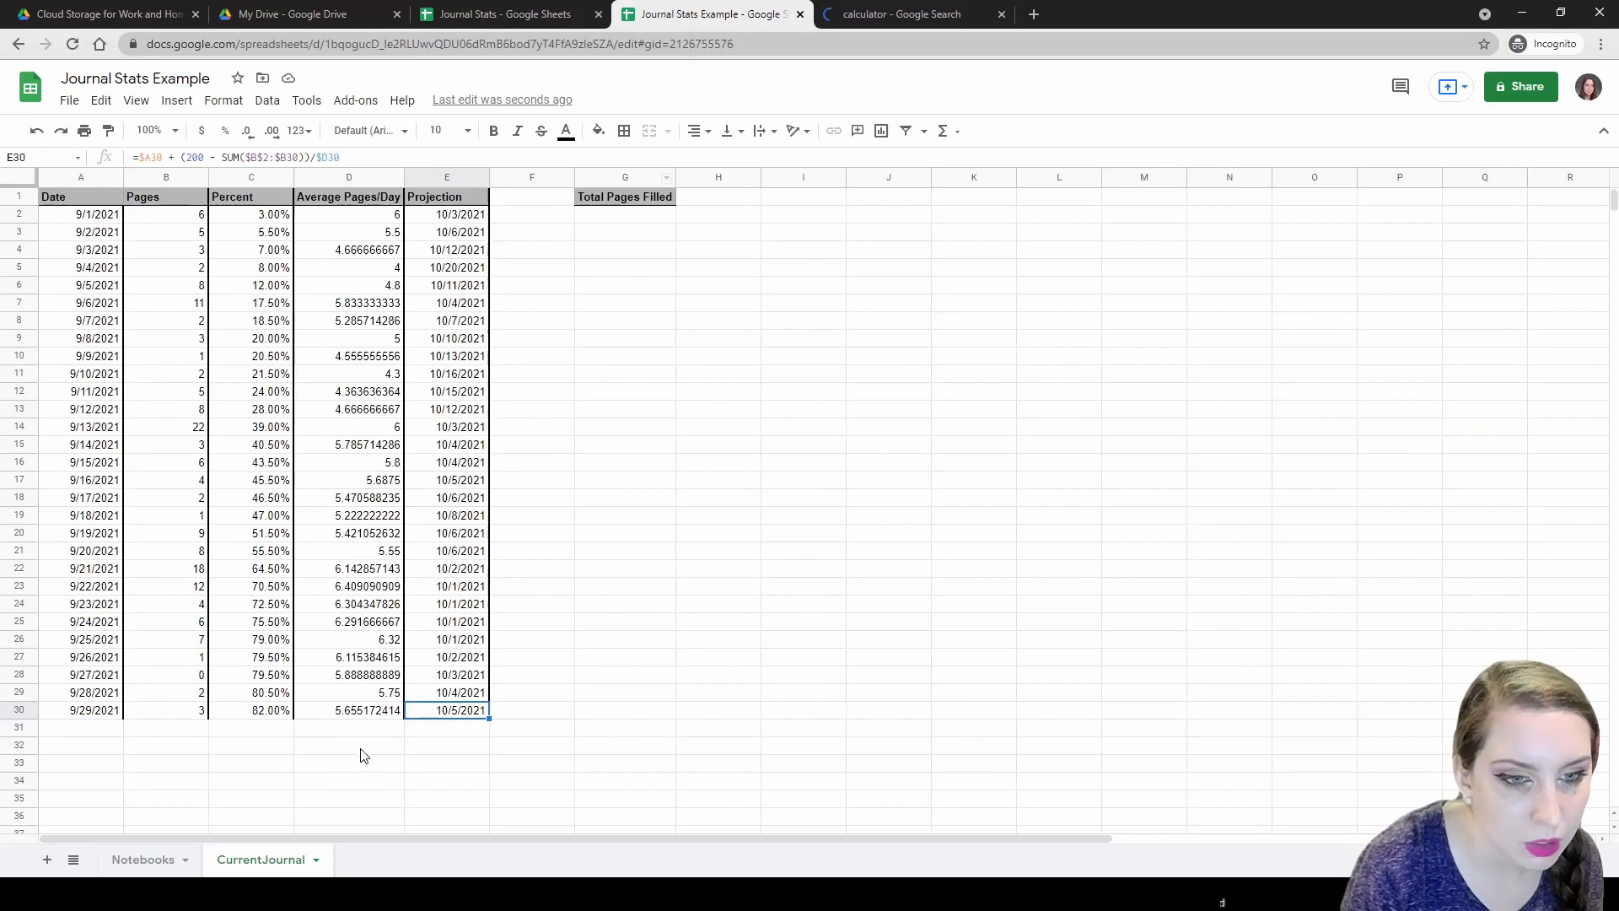
{"action": "left_click", "coordinate": [200, 697]}
{"action": "left_click", "coordinate": [199, 713]}
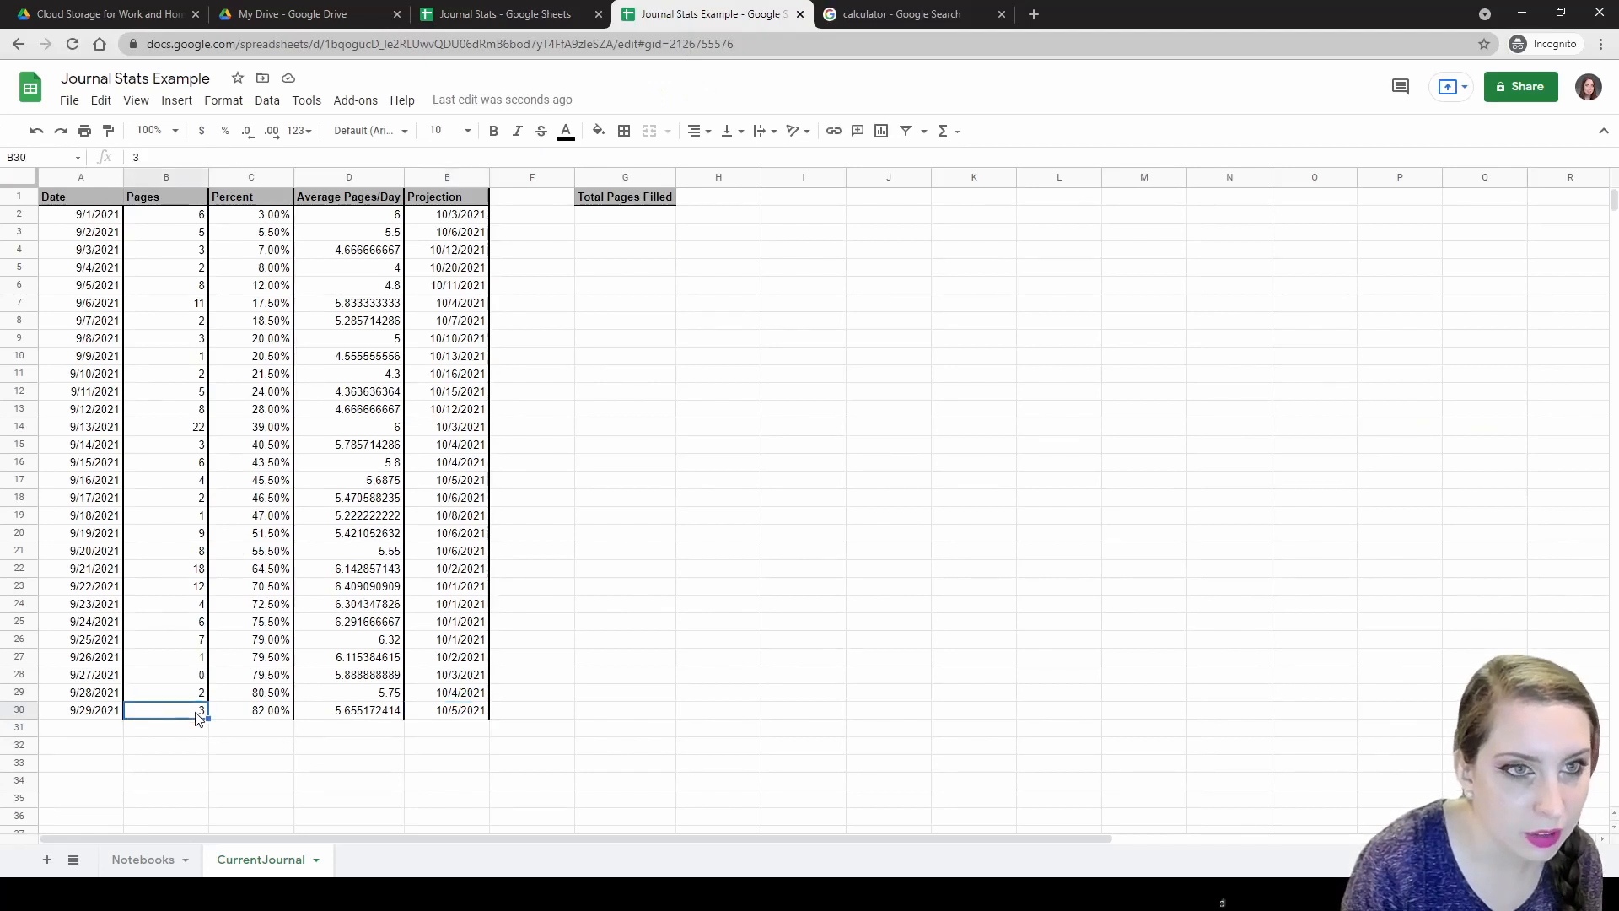
Enter =SUM($B$2:$B) in G2 to total the Pages column as 164.
{"action": "left_click", "coordinate": [640, 216]}
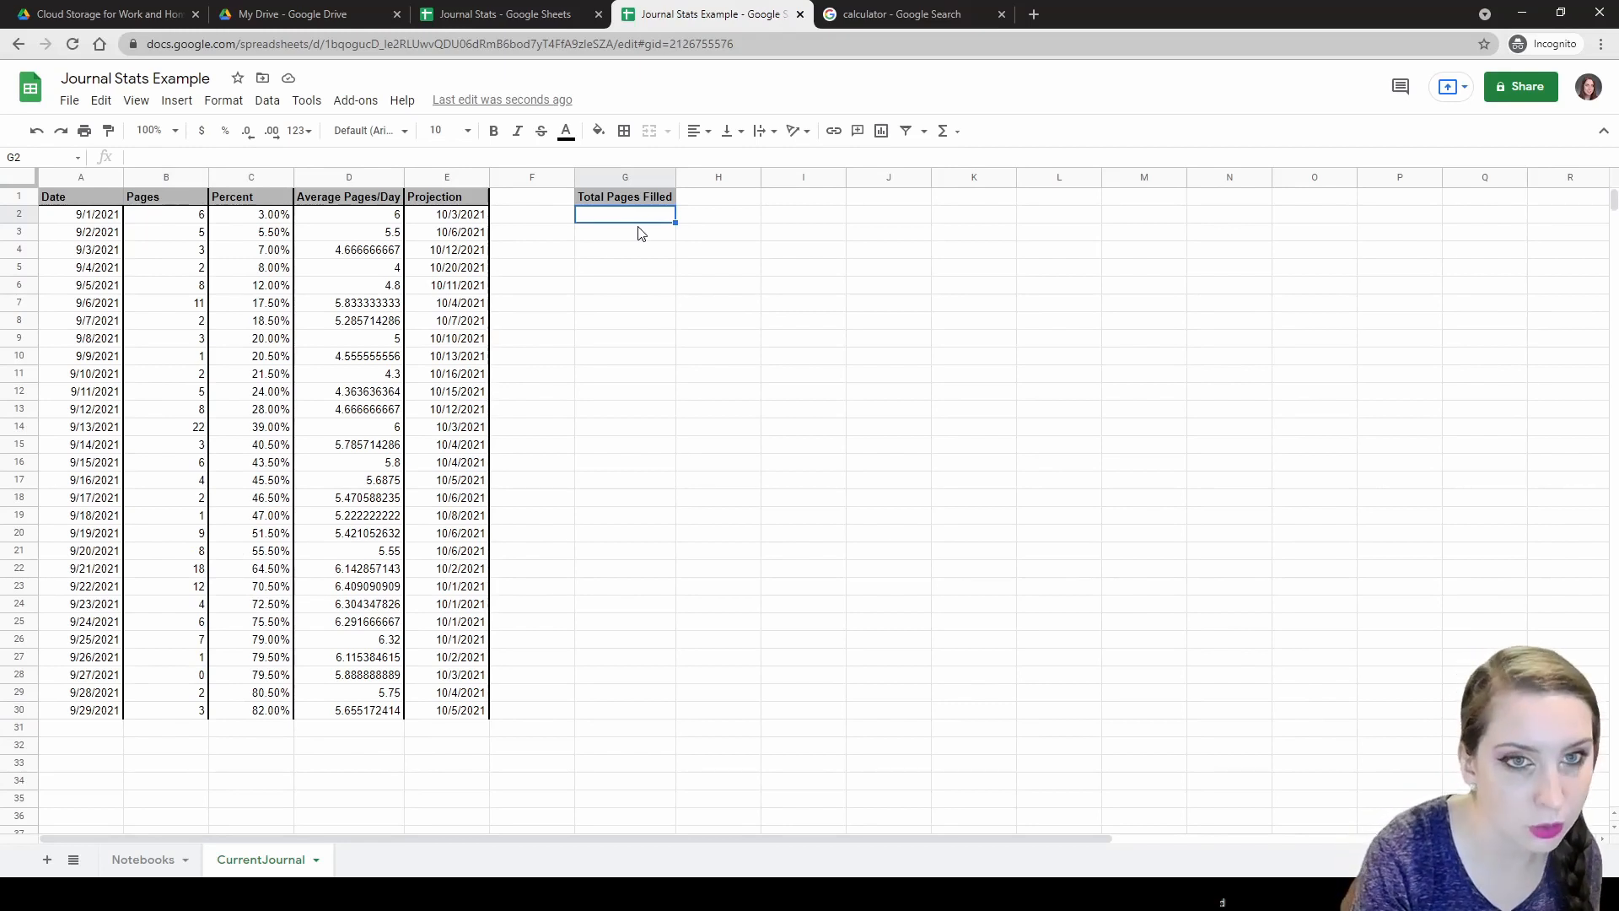
{"action": "type", "text": "=SUM("}
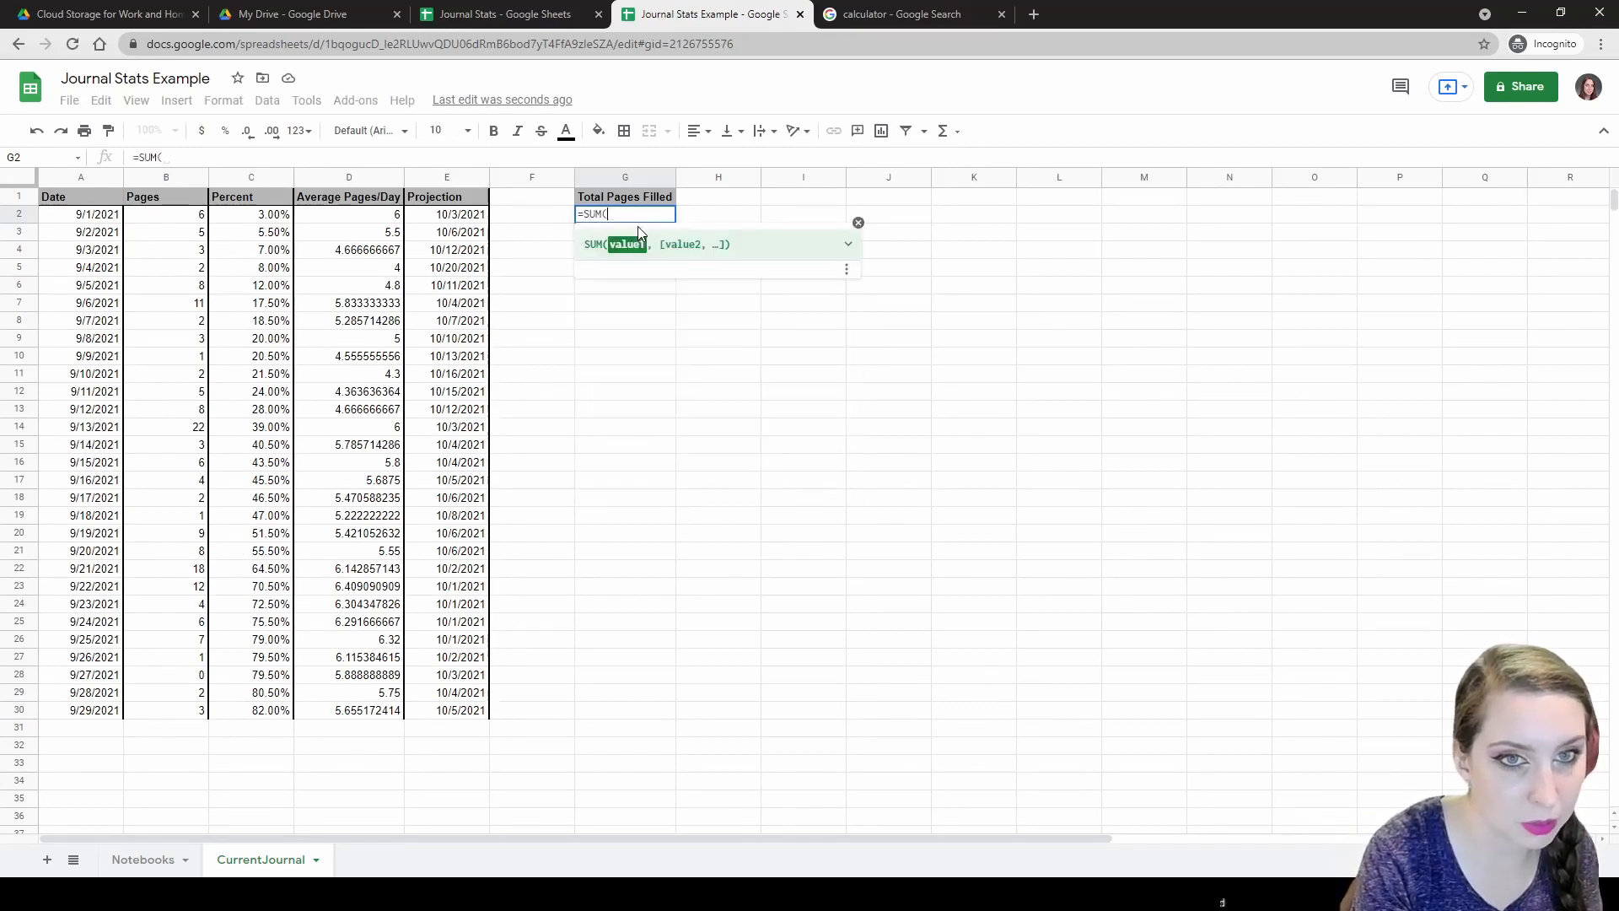
{"action": "type", "text": "$B$2:"}
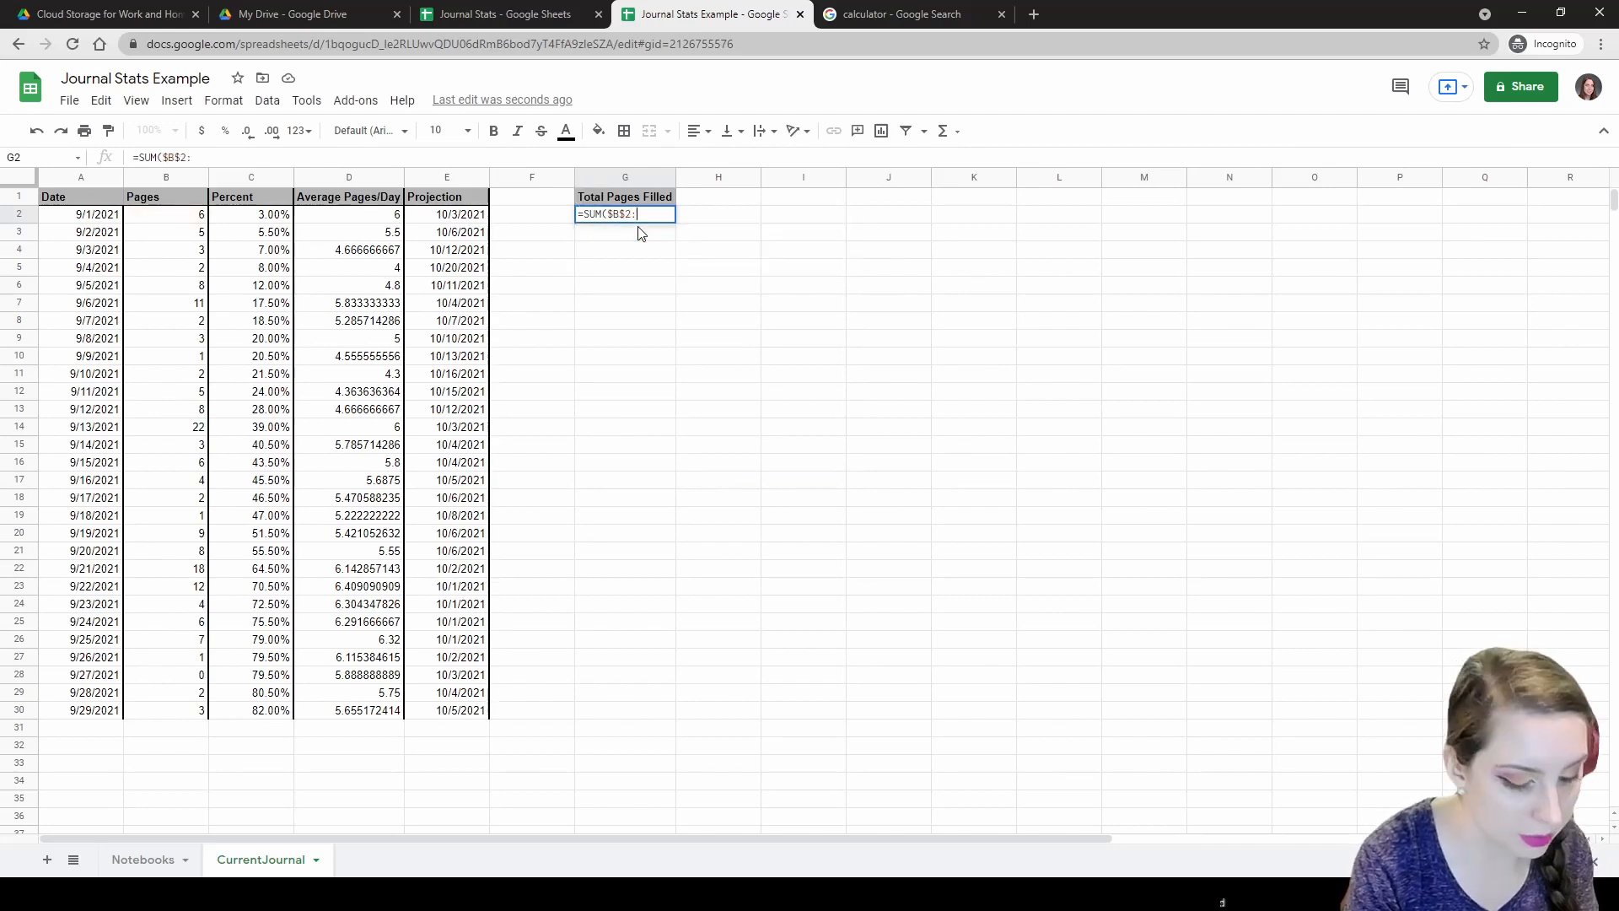
{"action": "type", "text": "$B2)"}
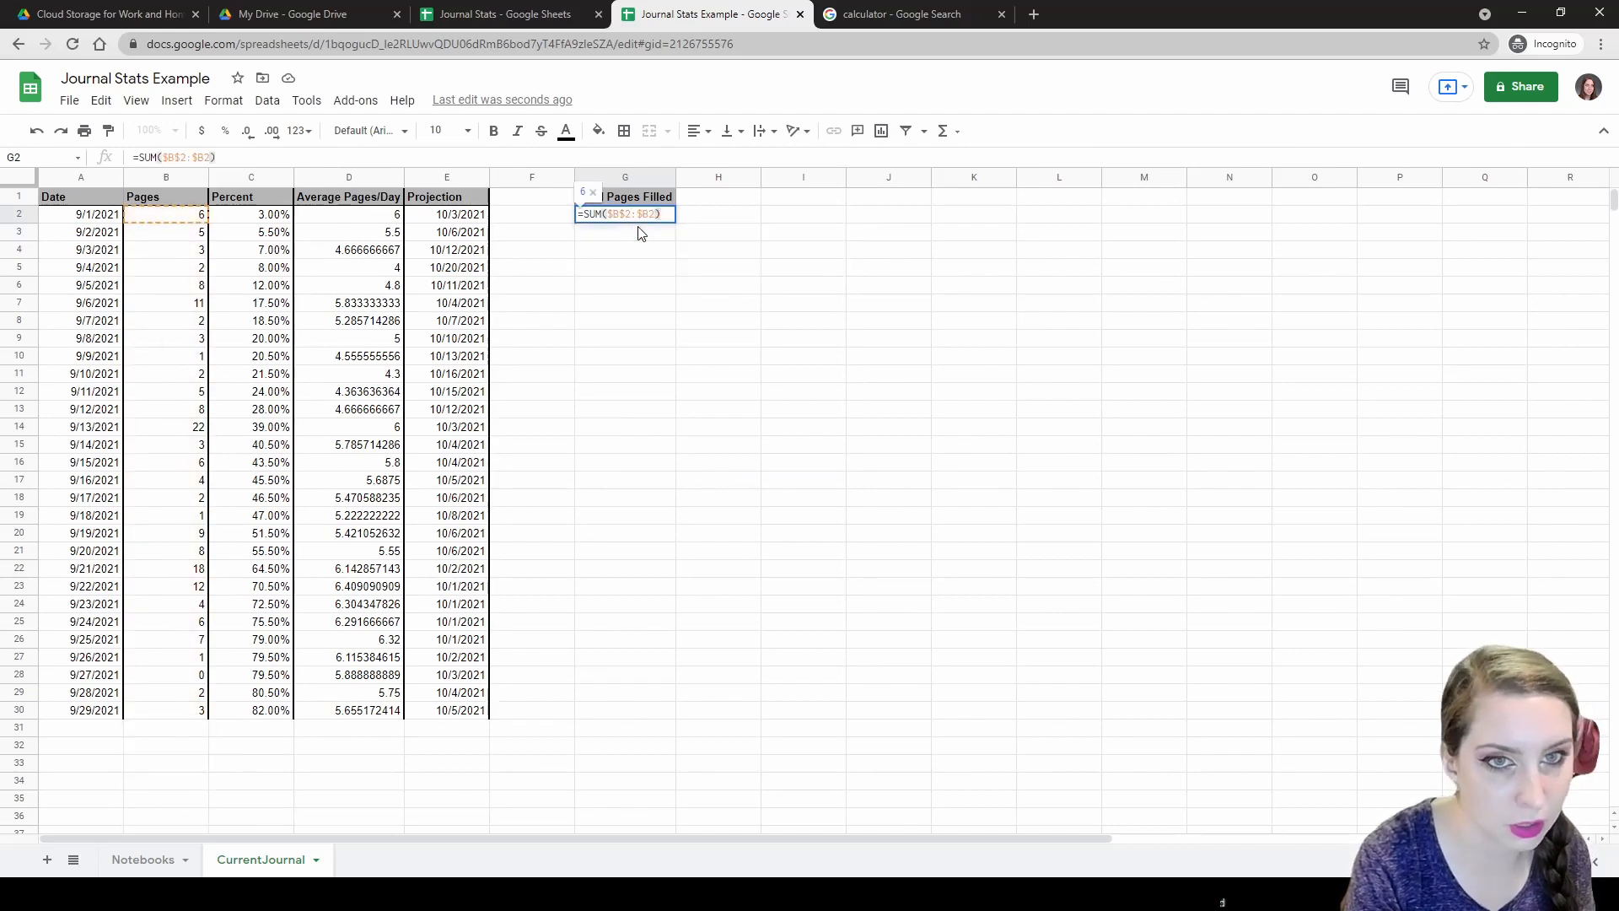
{"action": "key", "text": "ctrl+shift+Down"}
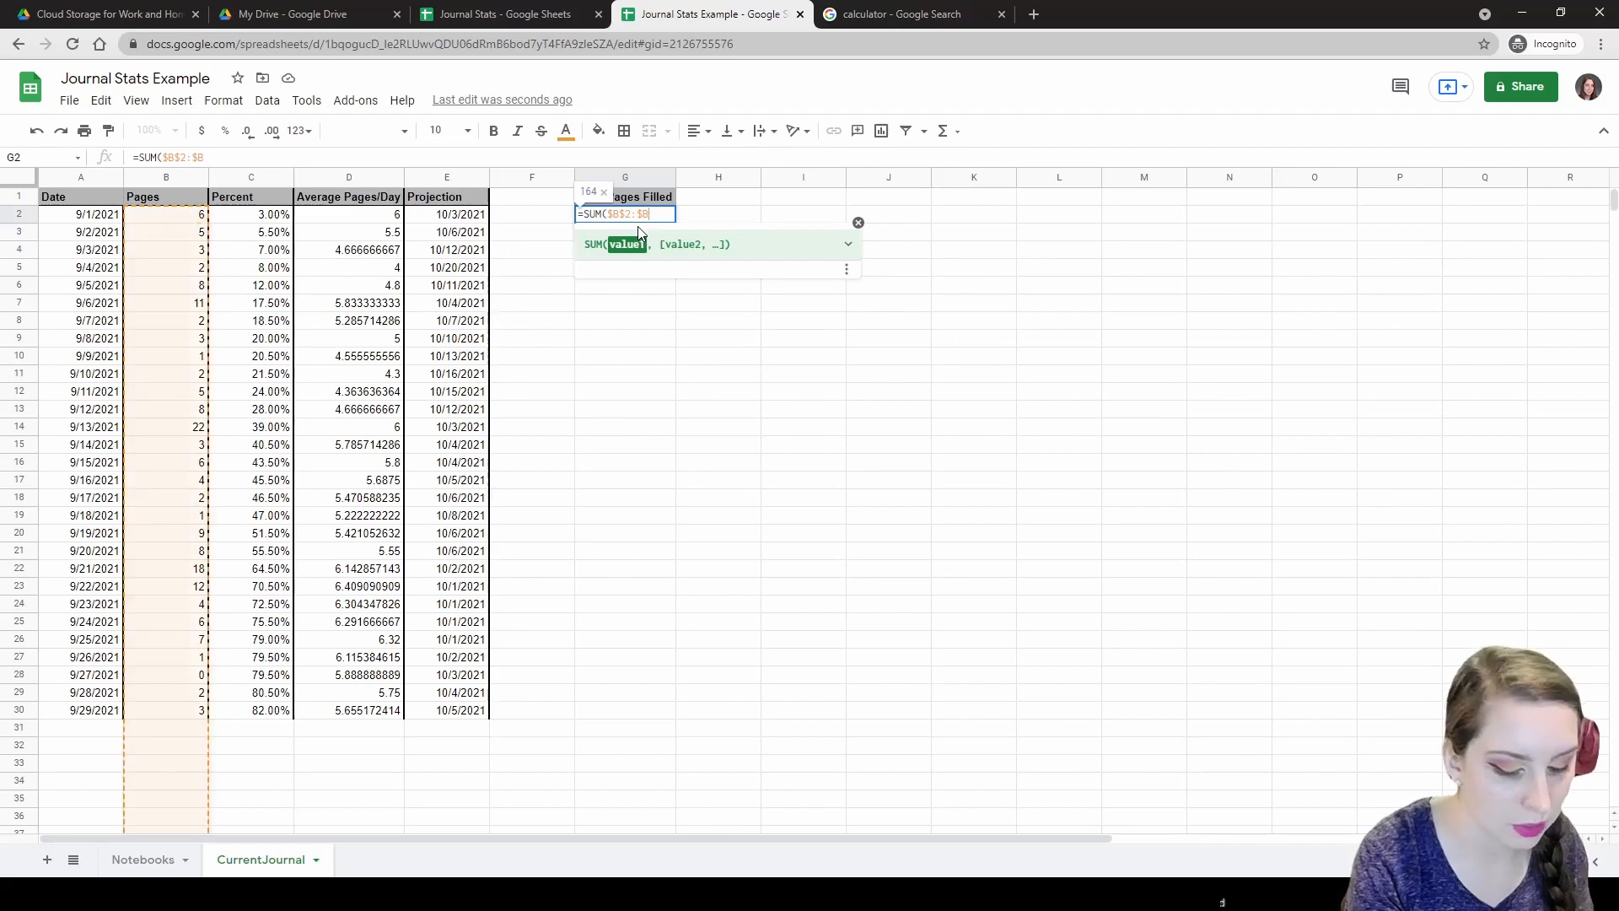
{"action": "type", "text": ")"}
{"action": "key", "text": "Return"}
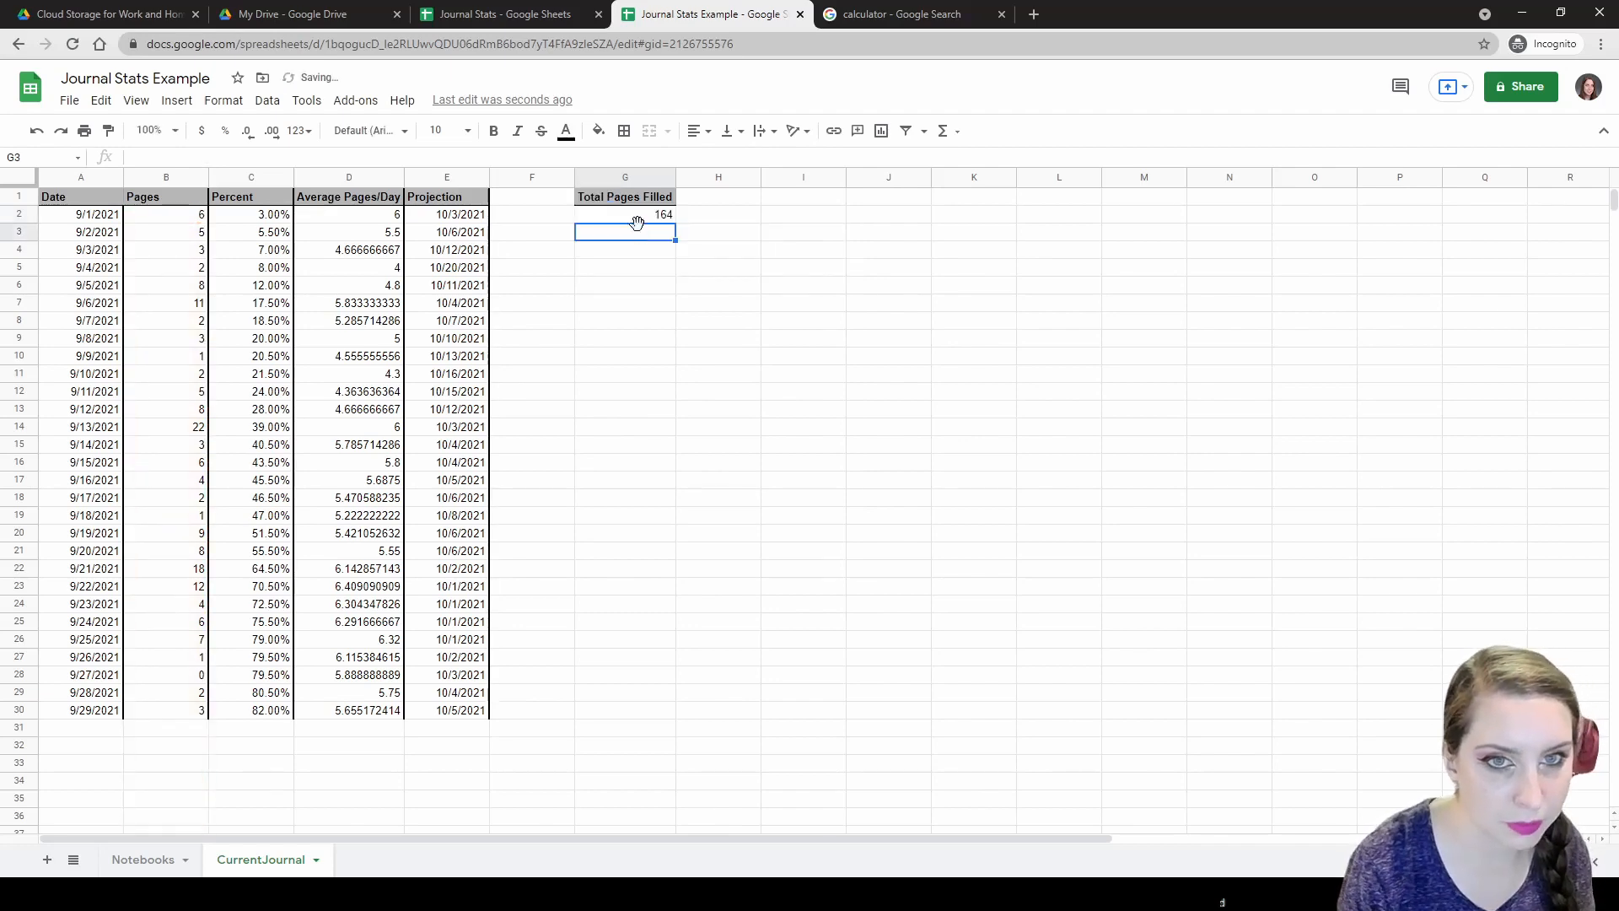
{"action": "left_click", "coordinate": [638, 203]}
{"action": "left_click", "coordinate": [637, 212]}
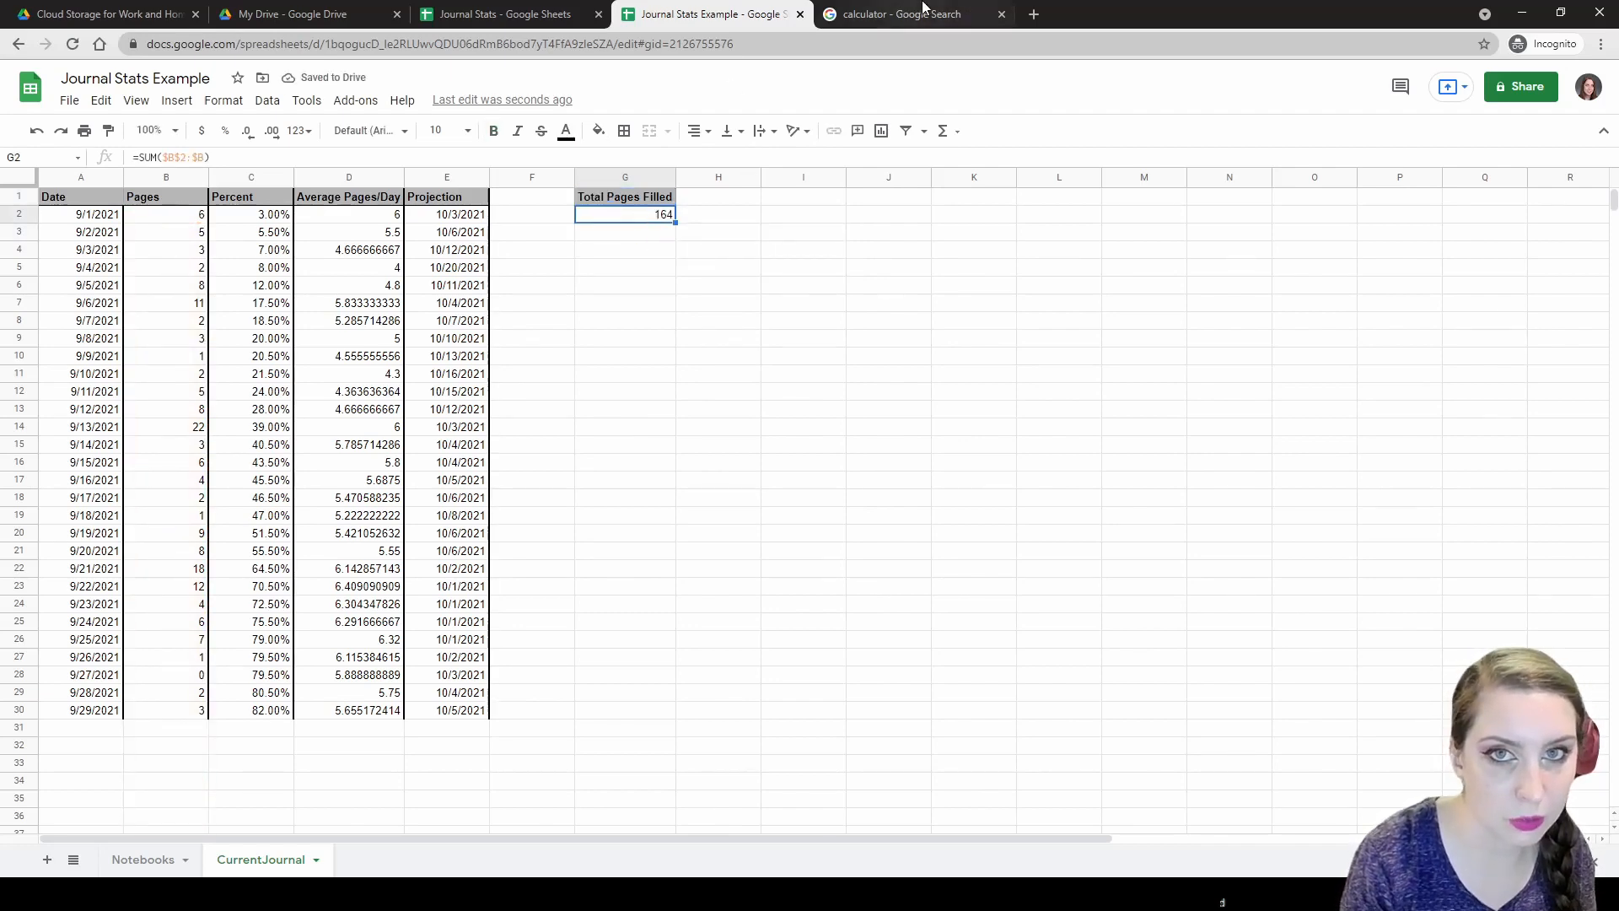
Compute 200 − 164 in the Google calculator, giving 36 pages left.
{"action": "left_click", "coordinate": [919, 15]}
{"action": "double_click", "coordinate": [430, 454]}
{"action": "left_click", "coordinate": [665, 407]}
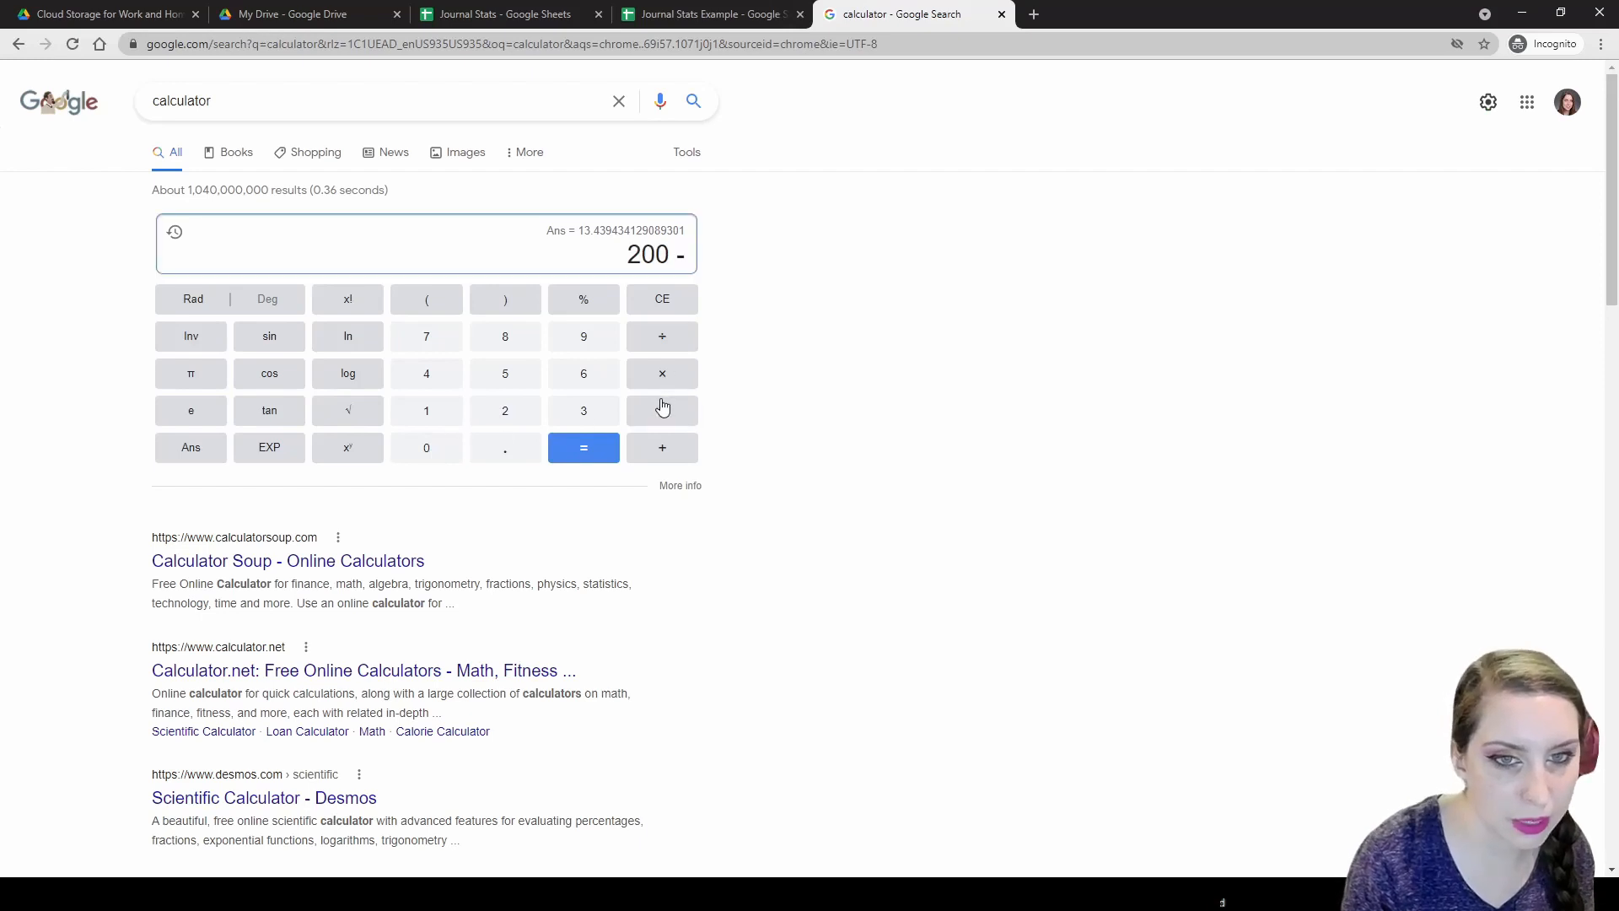
{"action": "left_click", "coordinate": [429, 412]}
{"action": "left_click", "coordinate": [573, 379]}
{"action": "left_click", "coordinate": [428, 381]}
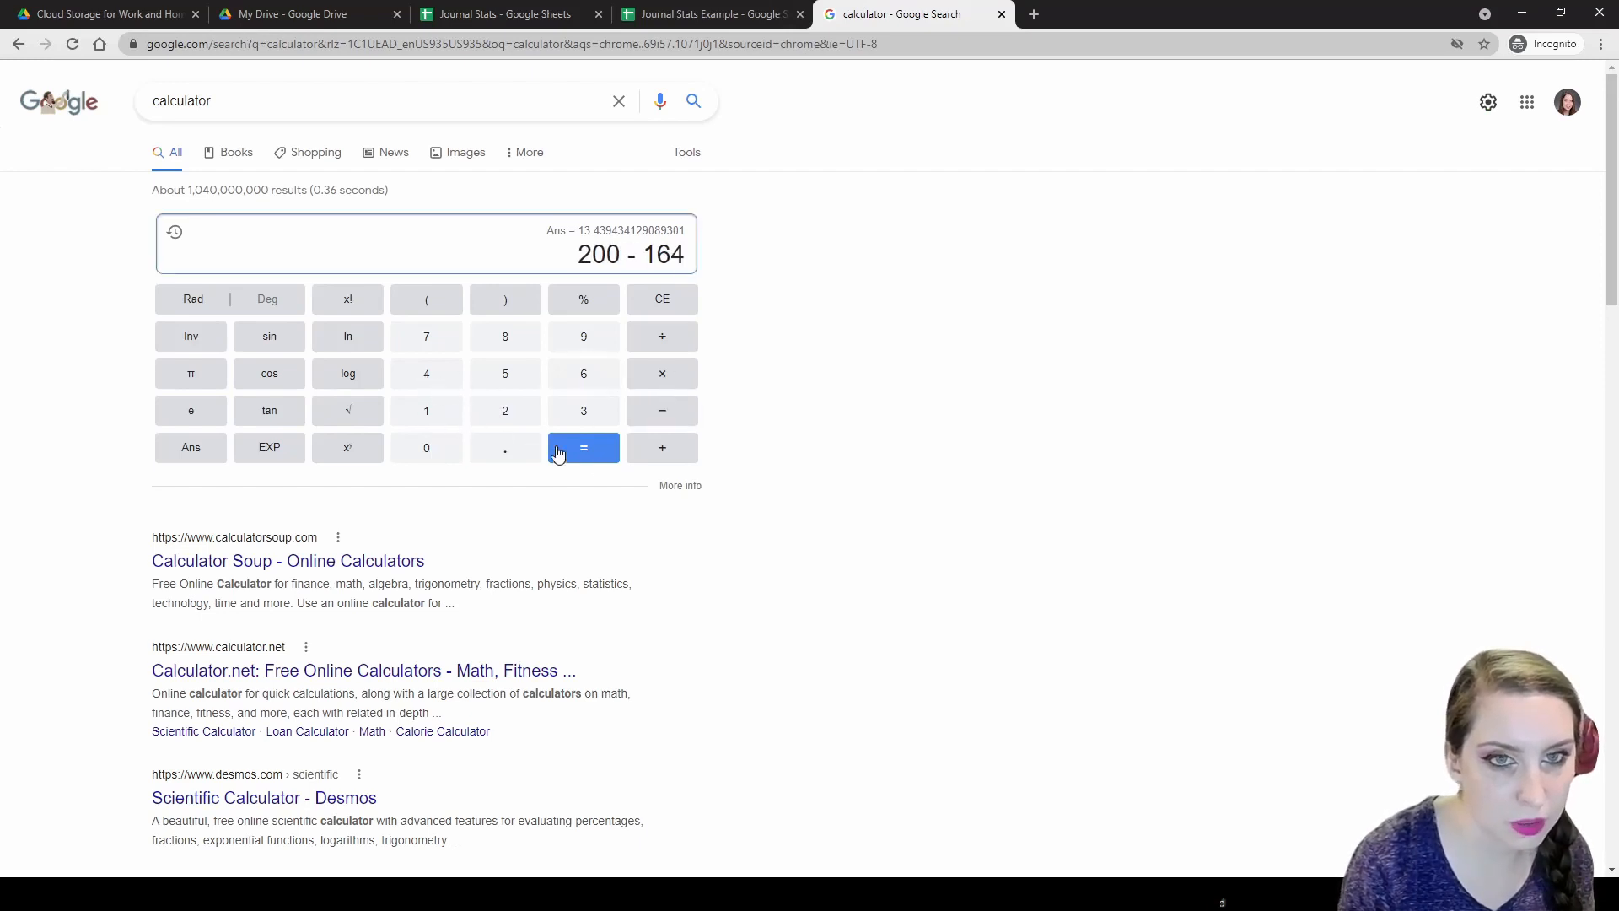
{"action": "left_click", "coordinate": [601, 453]}
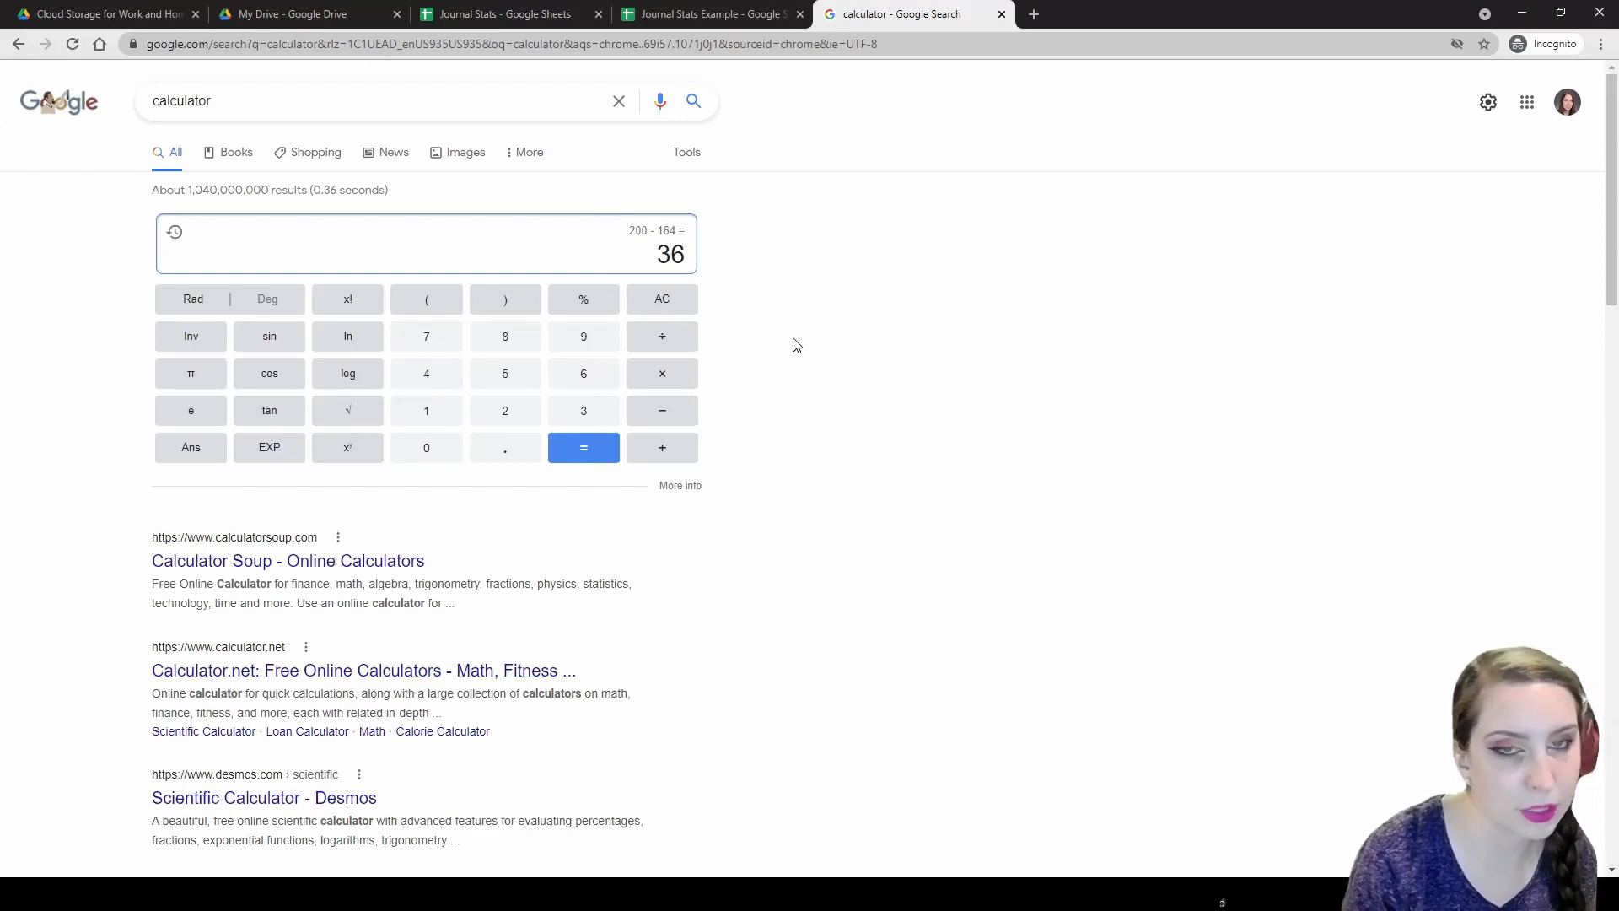
Check the 5.655 average in D30, then divide 36 by 5.655 for 6.366 days left.
{"action": "left_click", "coordinate": [743, 15]}
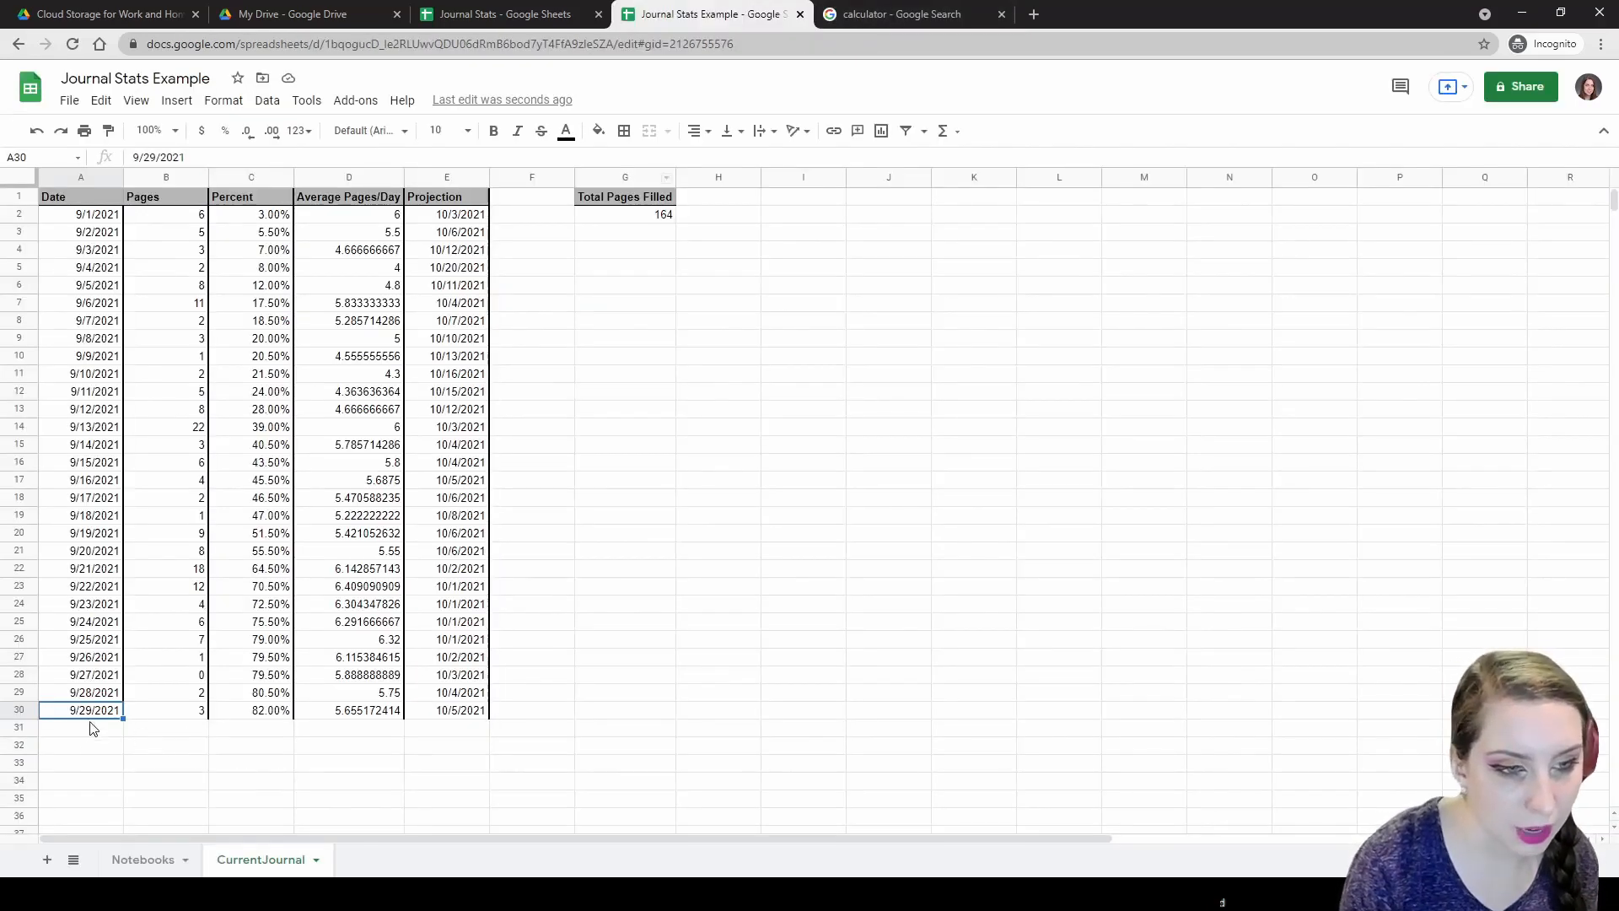
{"action": "left_click", "coordinate": [327, 714]}
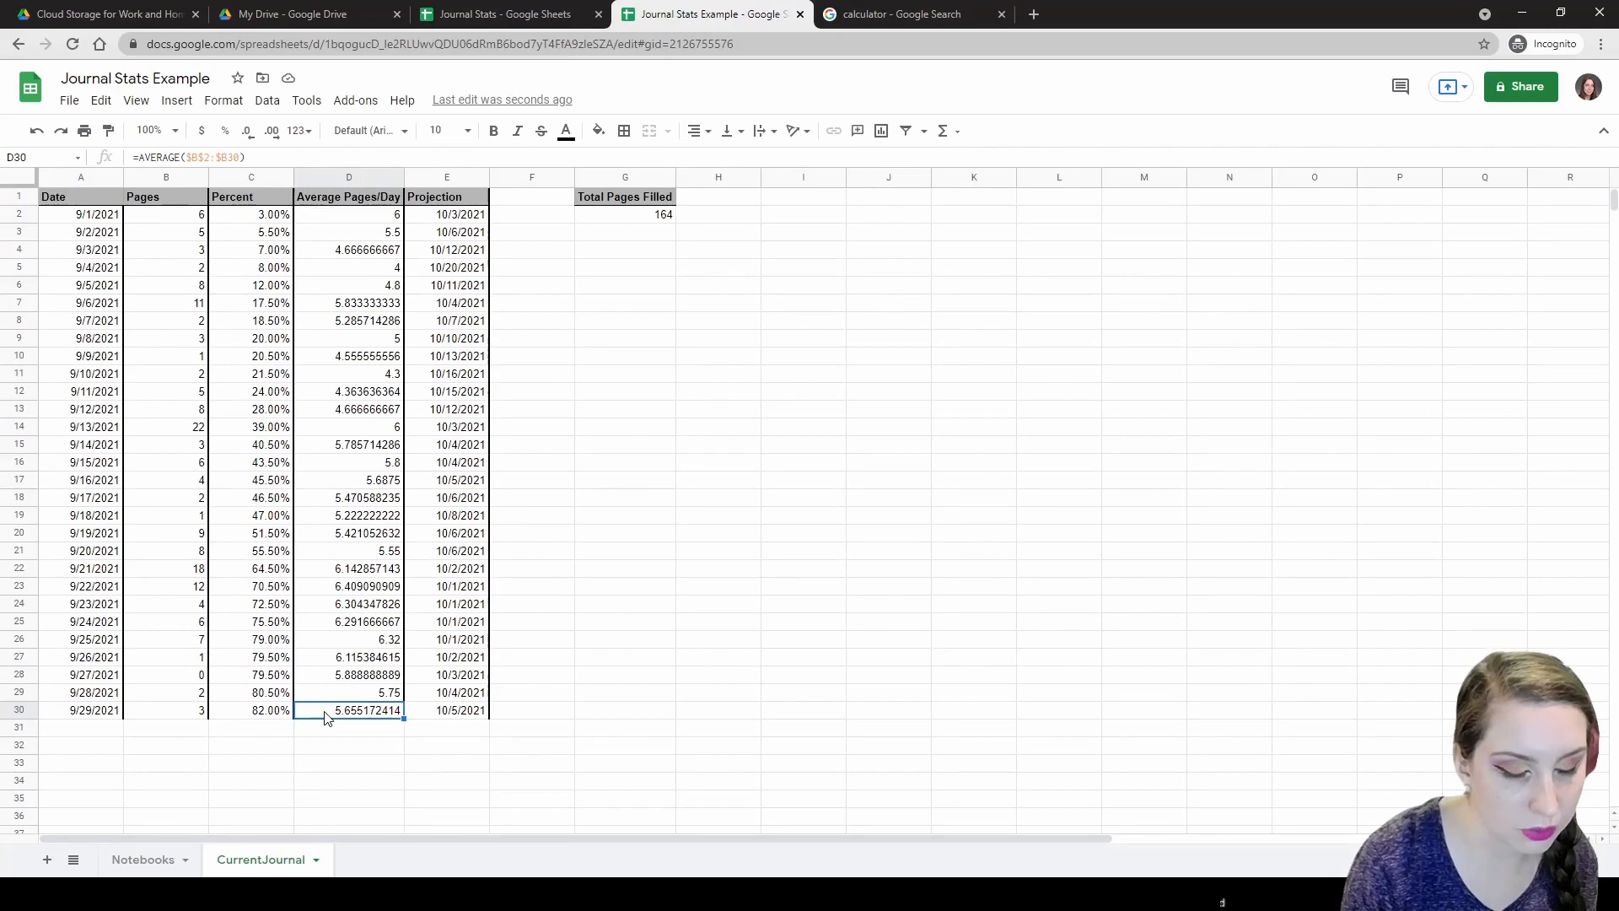
{"action": "left_click", "coordinate": [822, 10]}
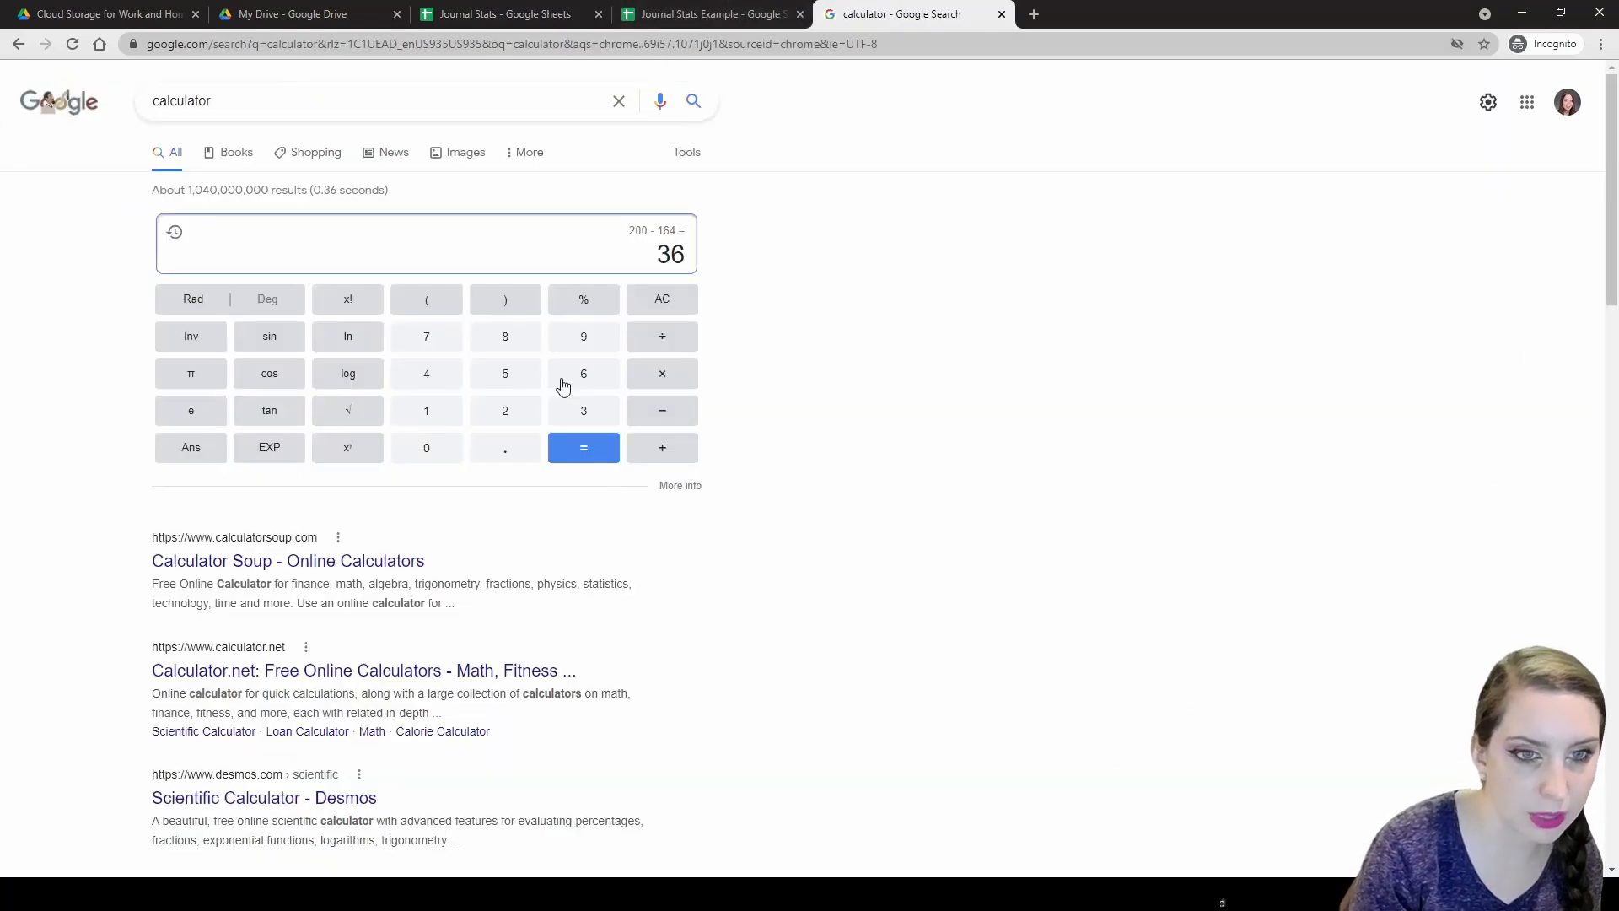
{"action": "left_click", "coordinate": [662, 341]}
{"action": "left_click", "coordinate": [516, 381]}
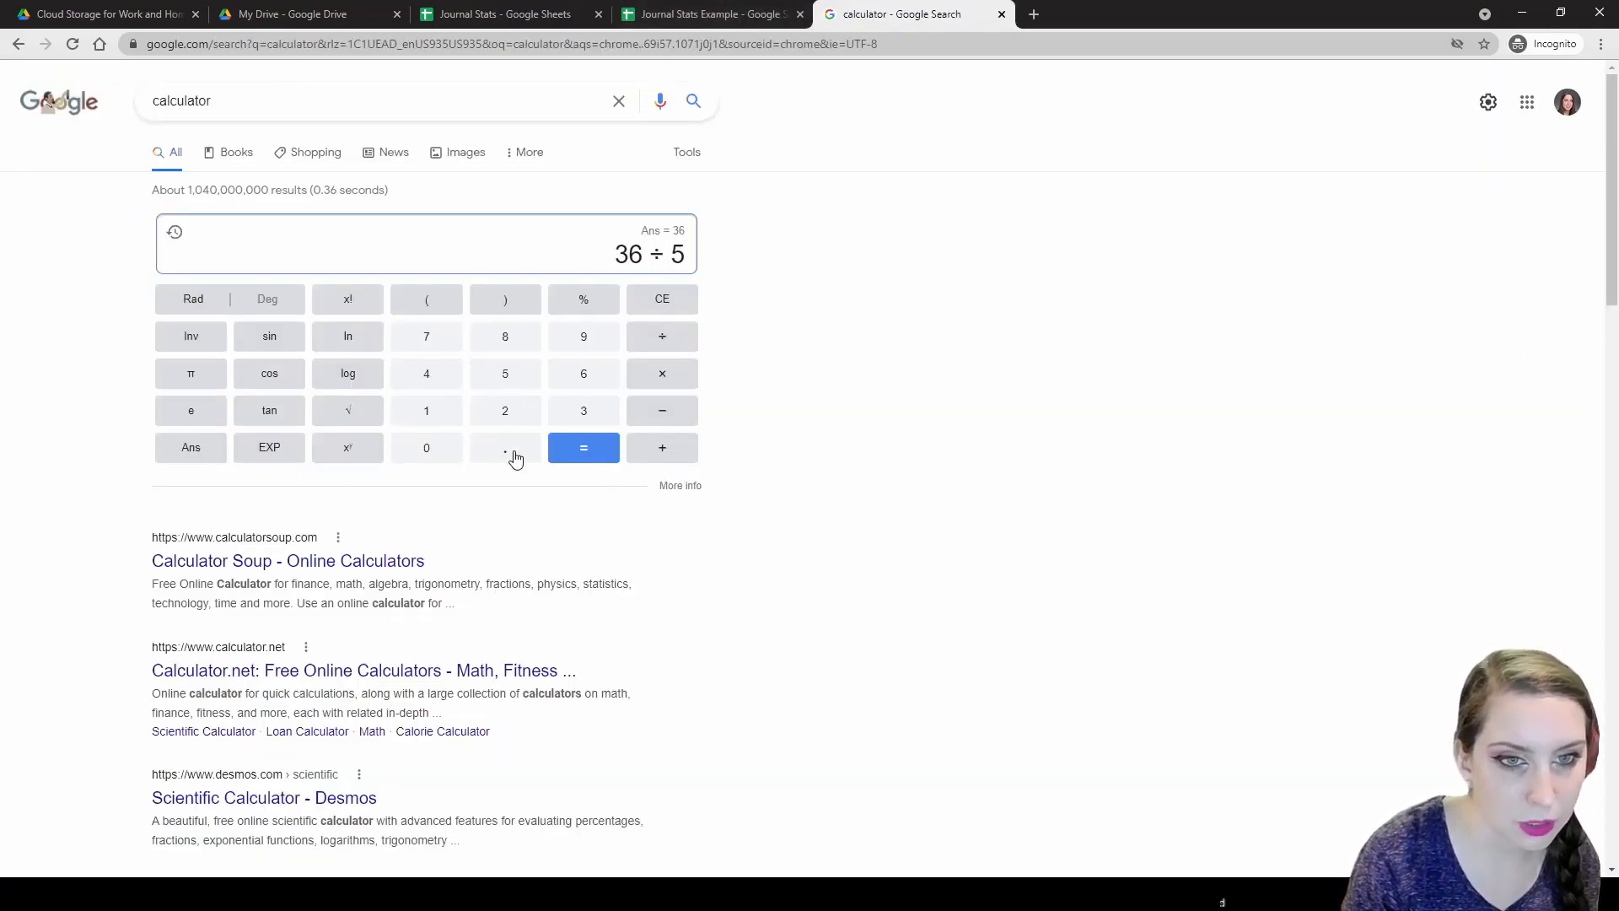
{"action": "left_click", "coordinate": [516, 458]}
{"action": "left_click", "coordinate": [584, 373]}
{"action": "left_click", "coordinate": [506, 374]}
{"action": "left_click", "coordinate": [505, 374]}
{"action": "left_click", "coordinate": [579, 445]}
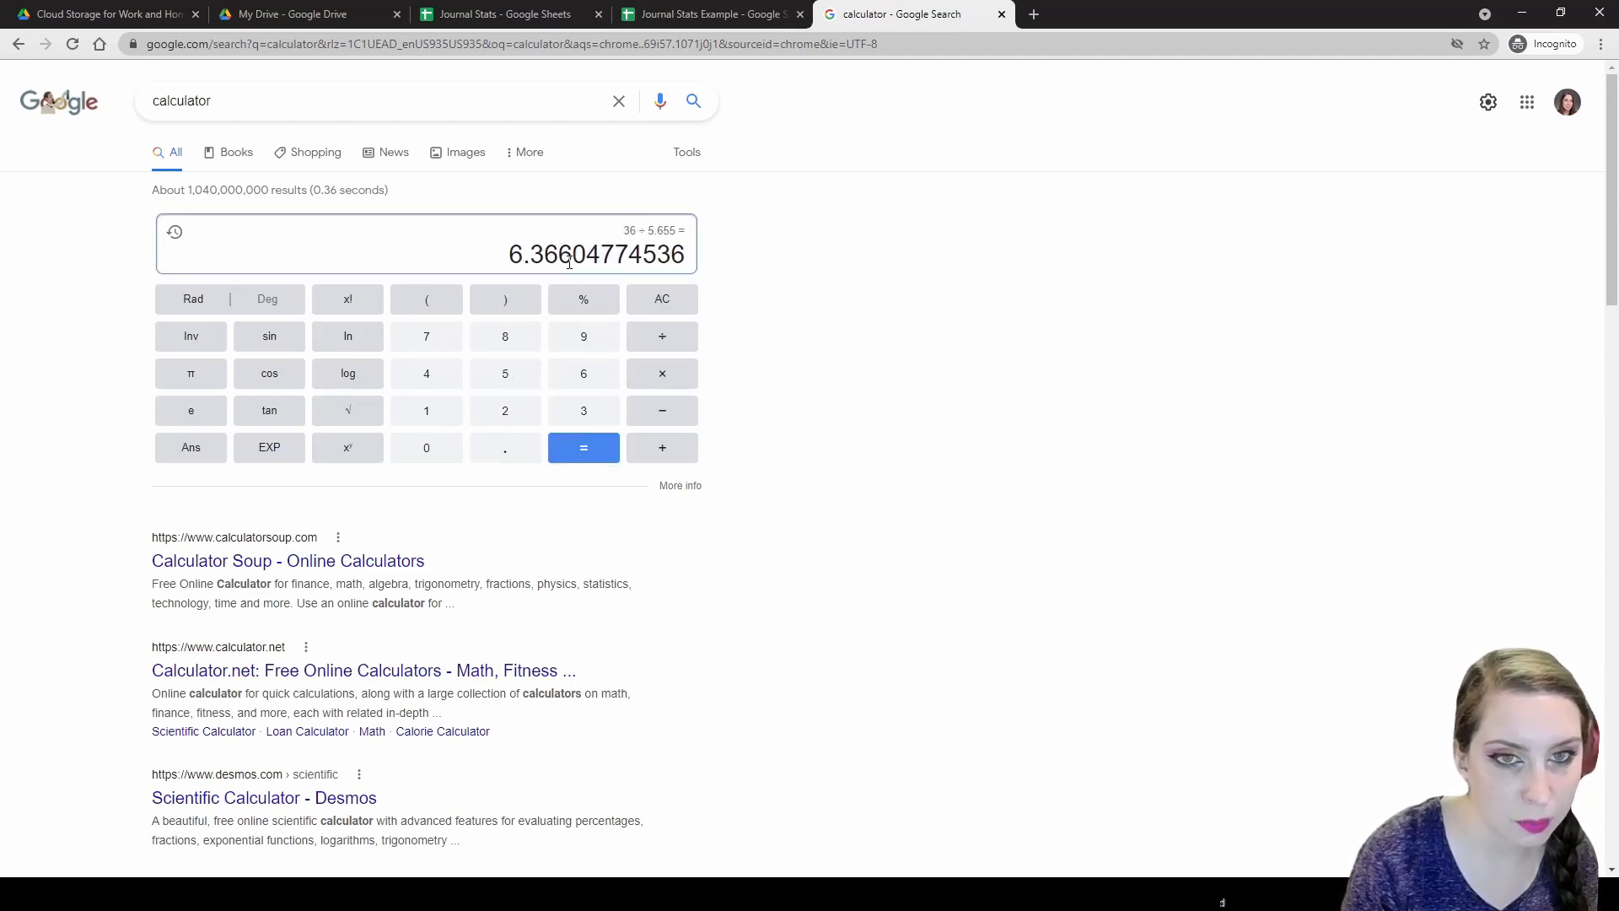
{"action": "left_click", "coordinate": [671, 14]}
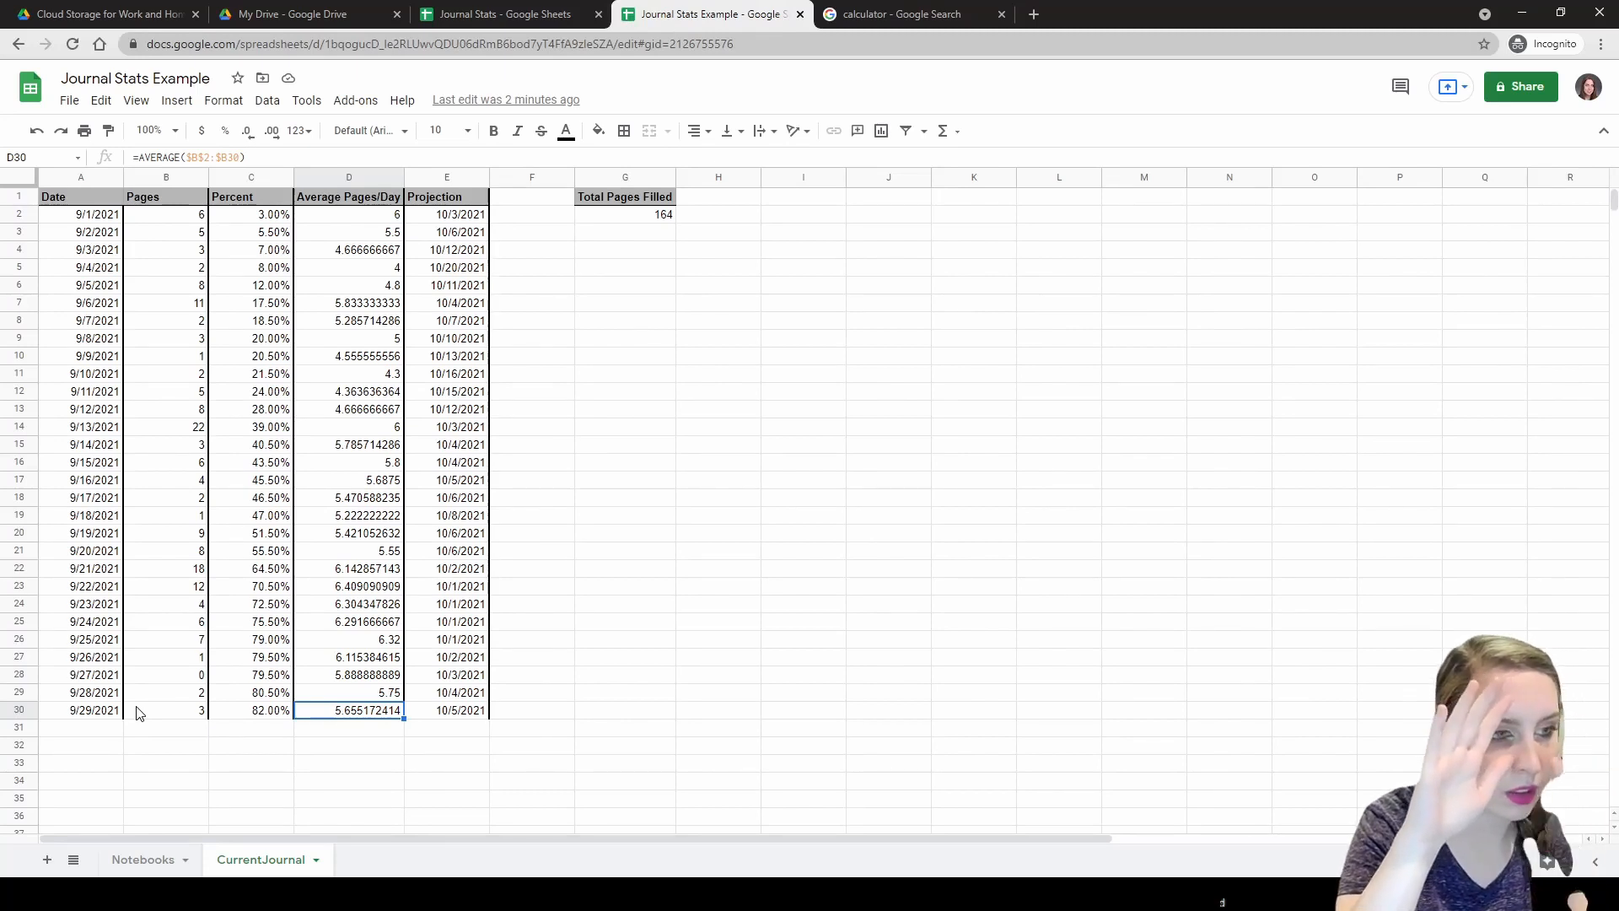
Compare the calculator's 6.366 days left with the projection date formula in E30.
{"action": "left_click", "coordinate": [928, 14]}
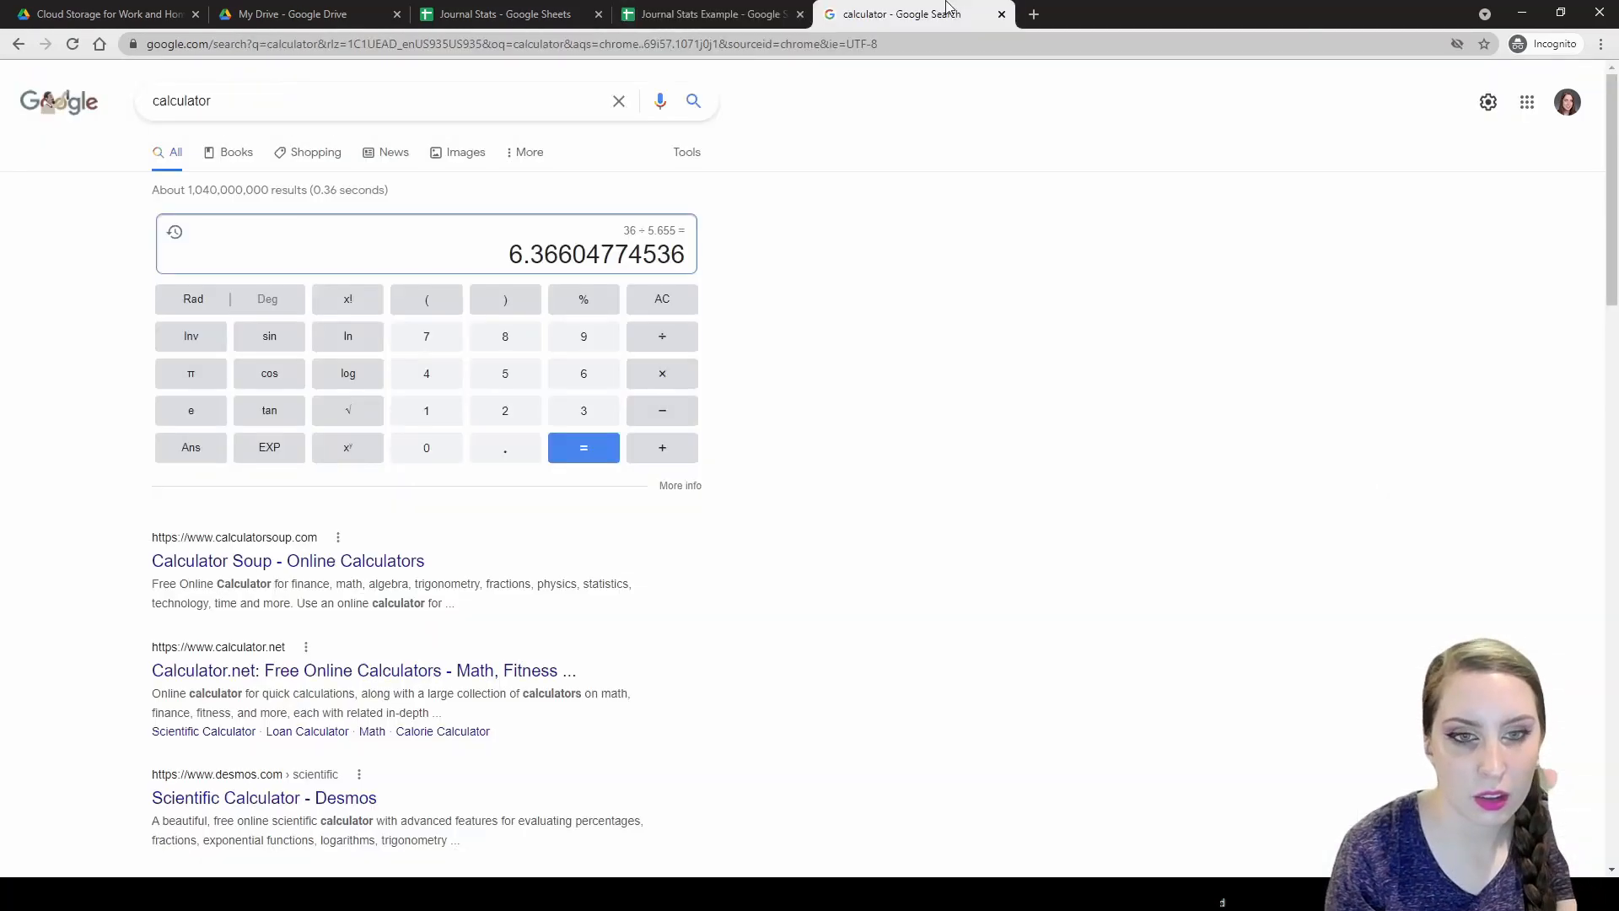
{"action": "left_click", "coordinate": [756, 9]}
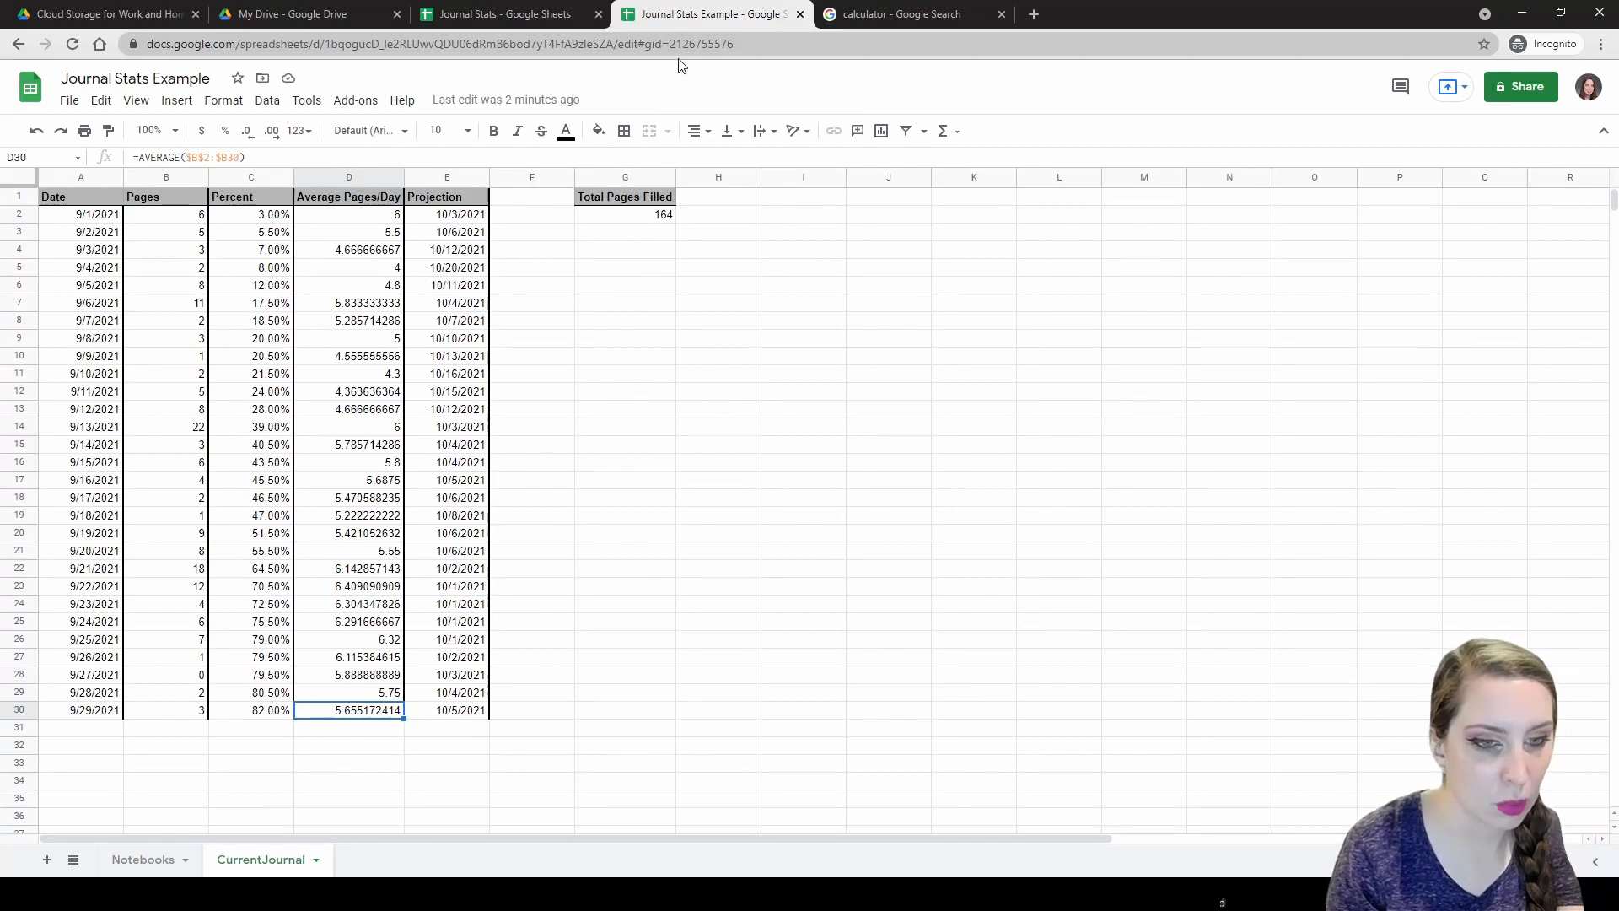
{"action": "left_click", "coordinate": [422, 717]}
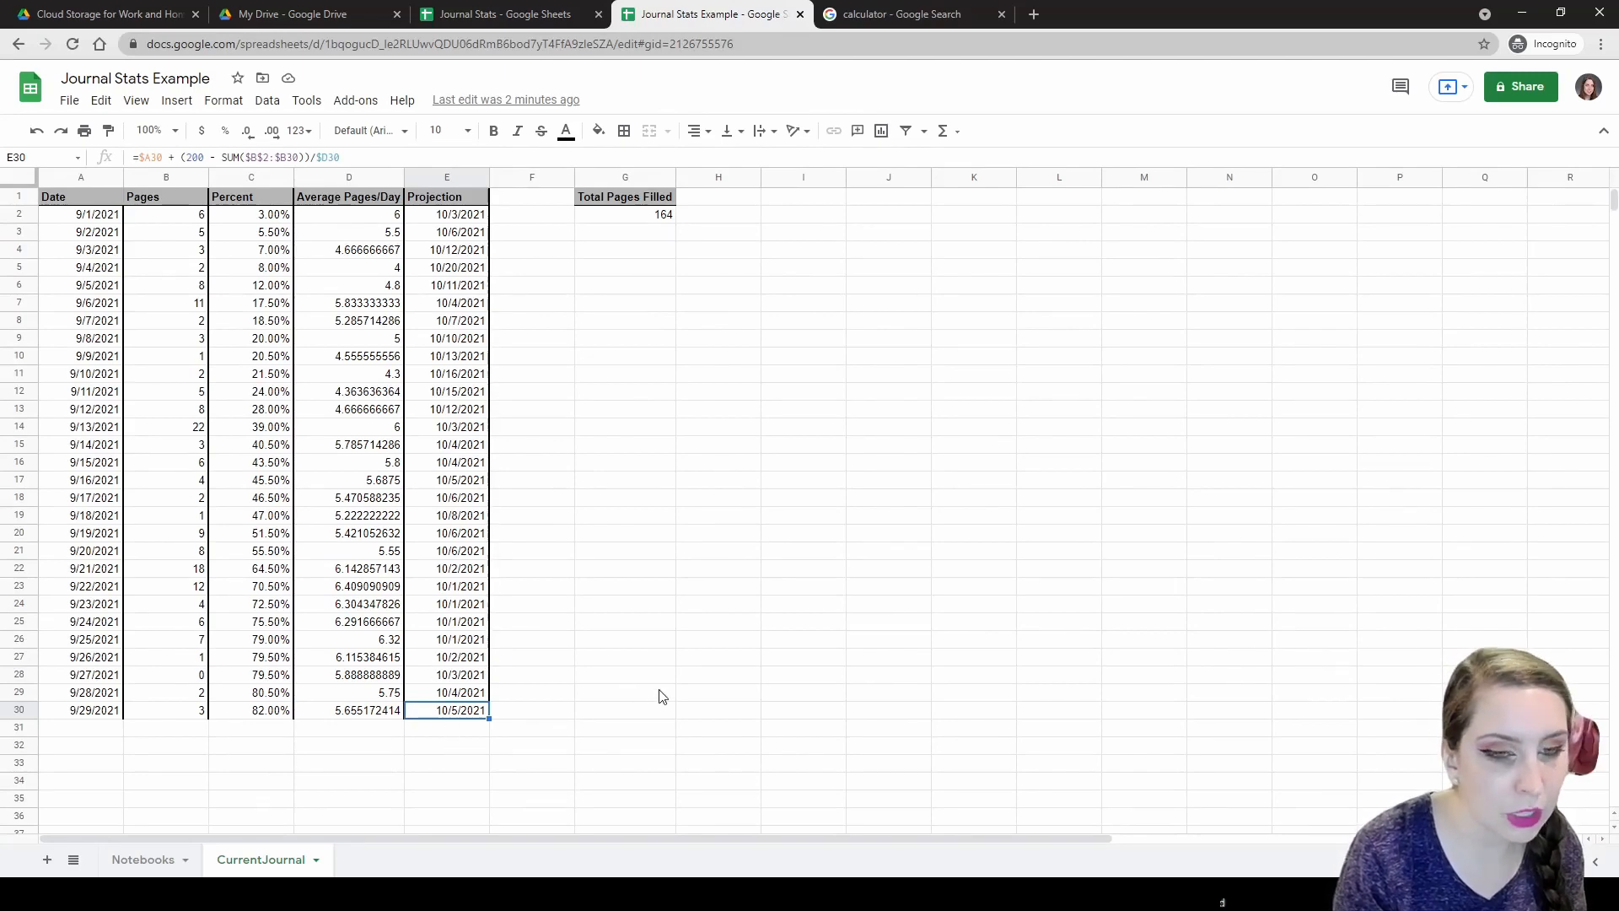
{"action": "left_click", "coordinate": [862, 14]}
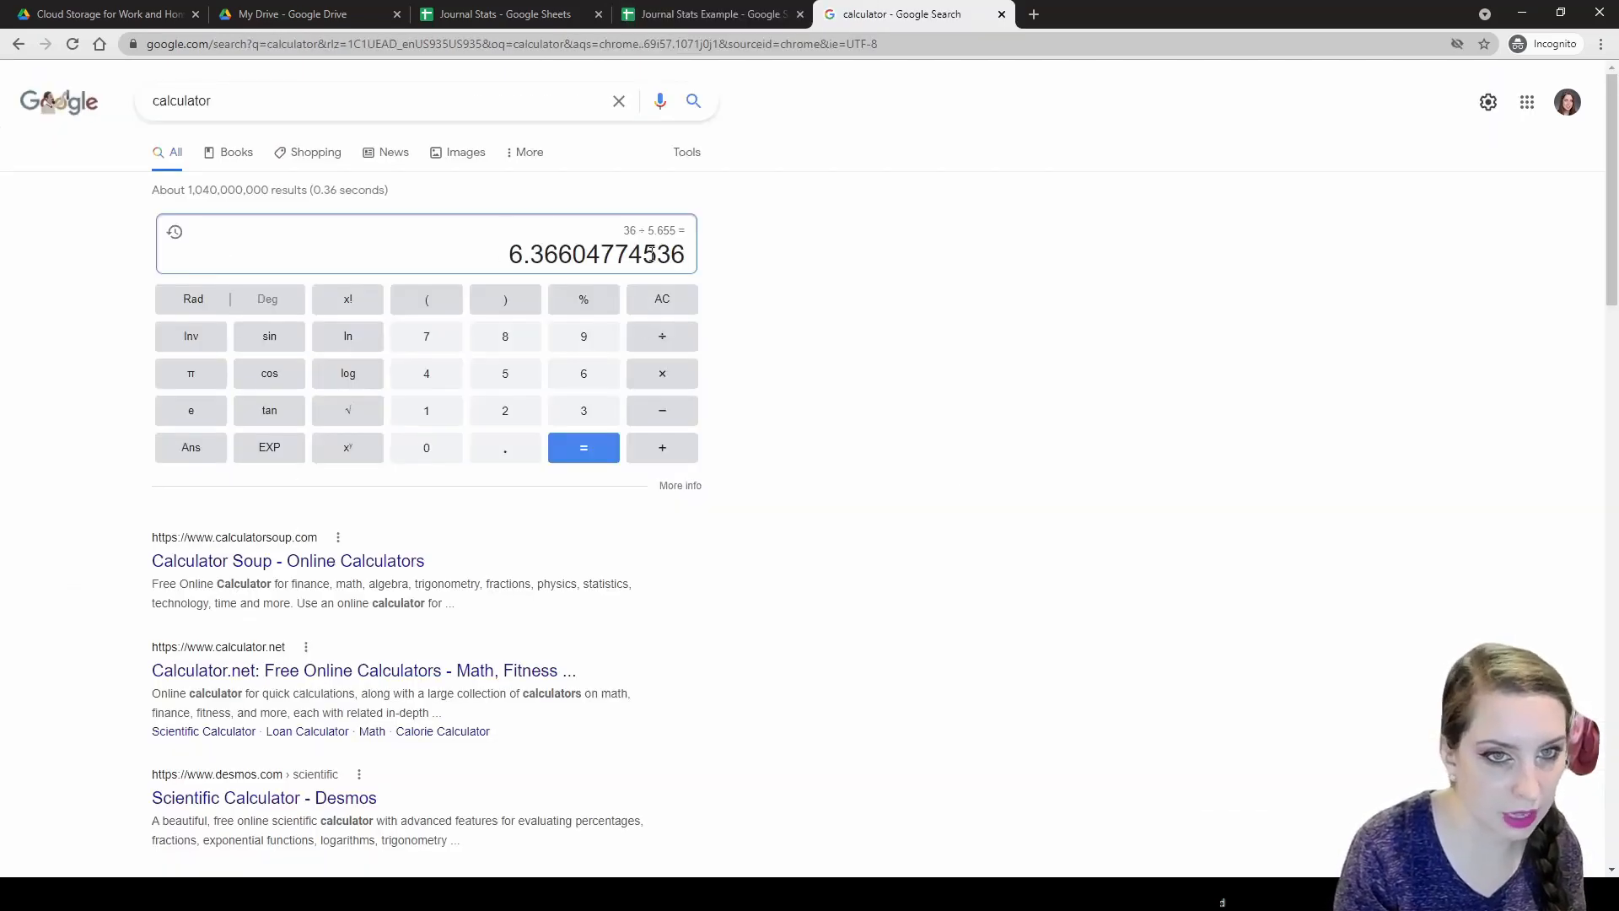
{"action": "left_click", "coordinate": [713, 13]}
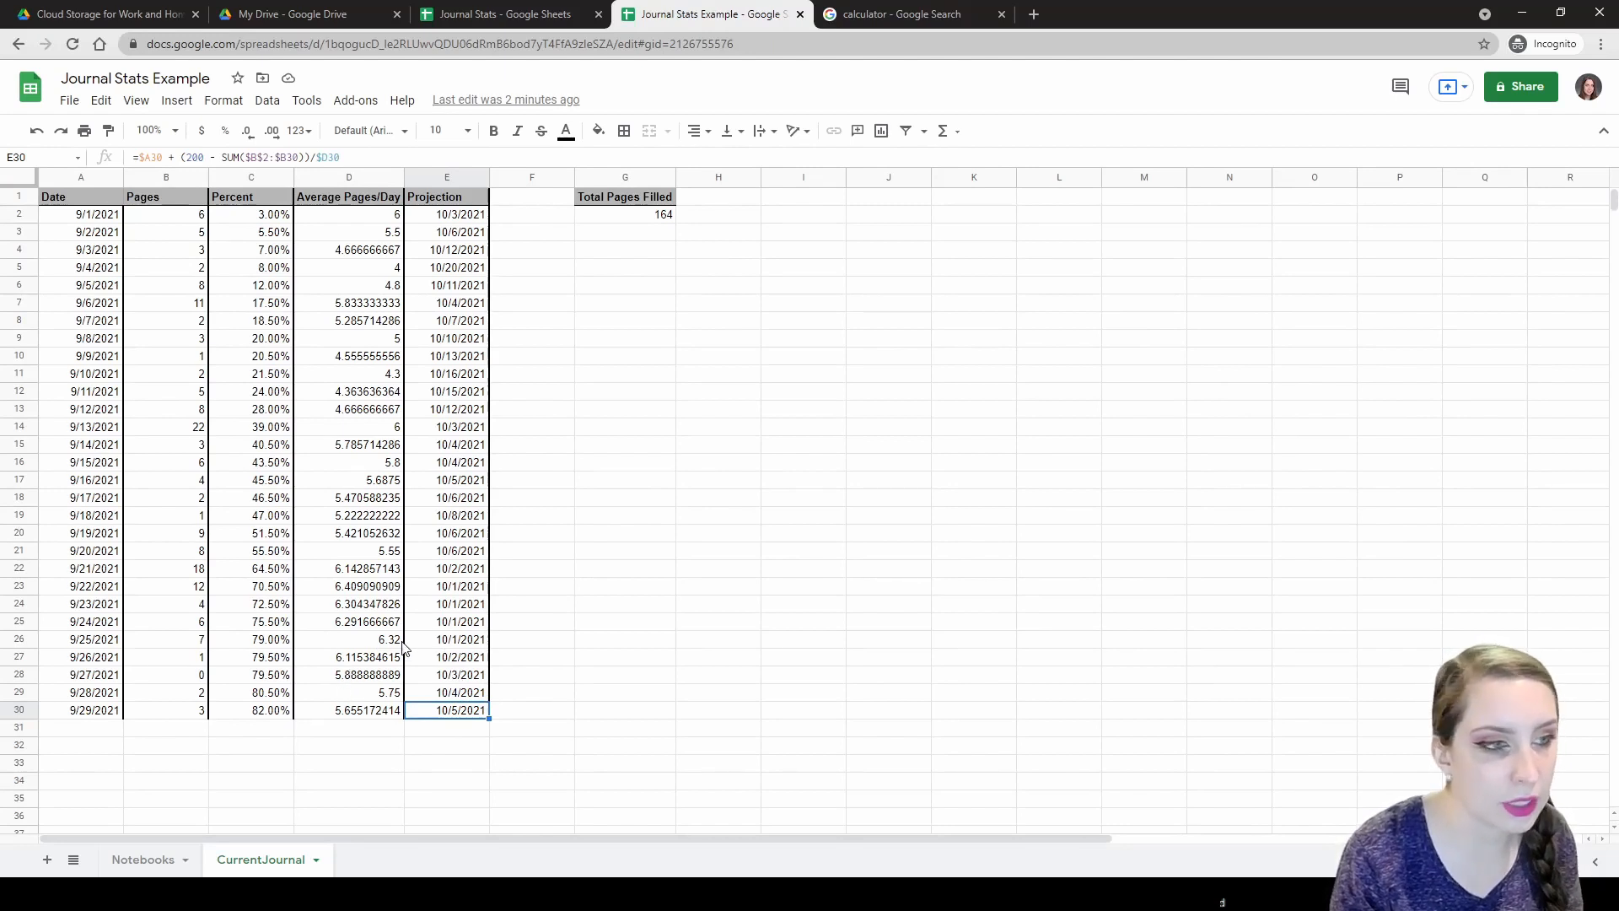
Select the journal table A2:E30 and add a new conditional formatting rule to it.
{"action": "left_click", "coordinate": [224, 100]}
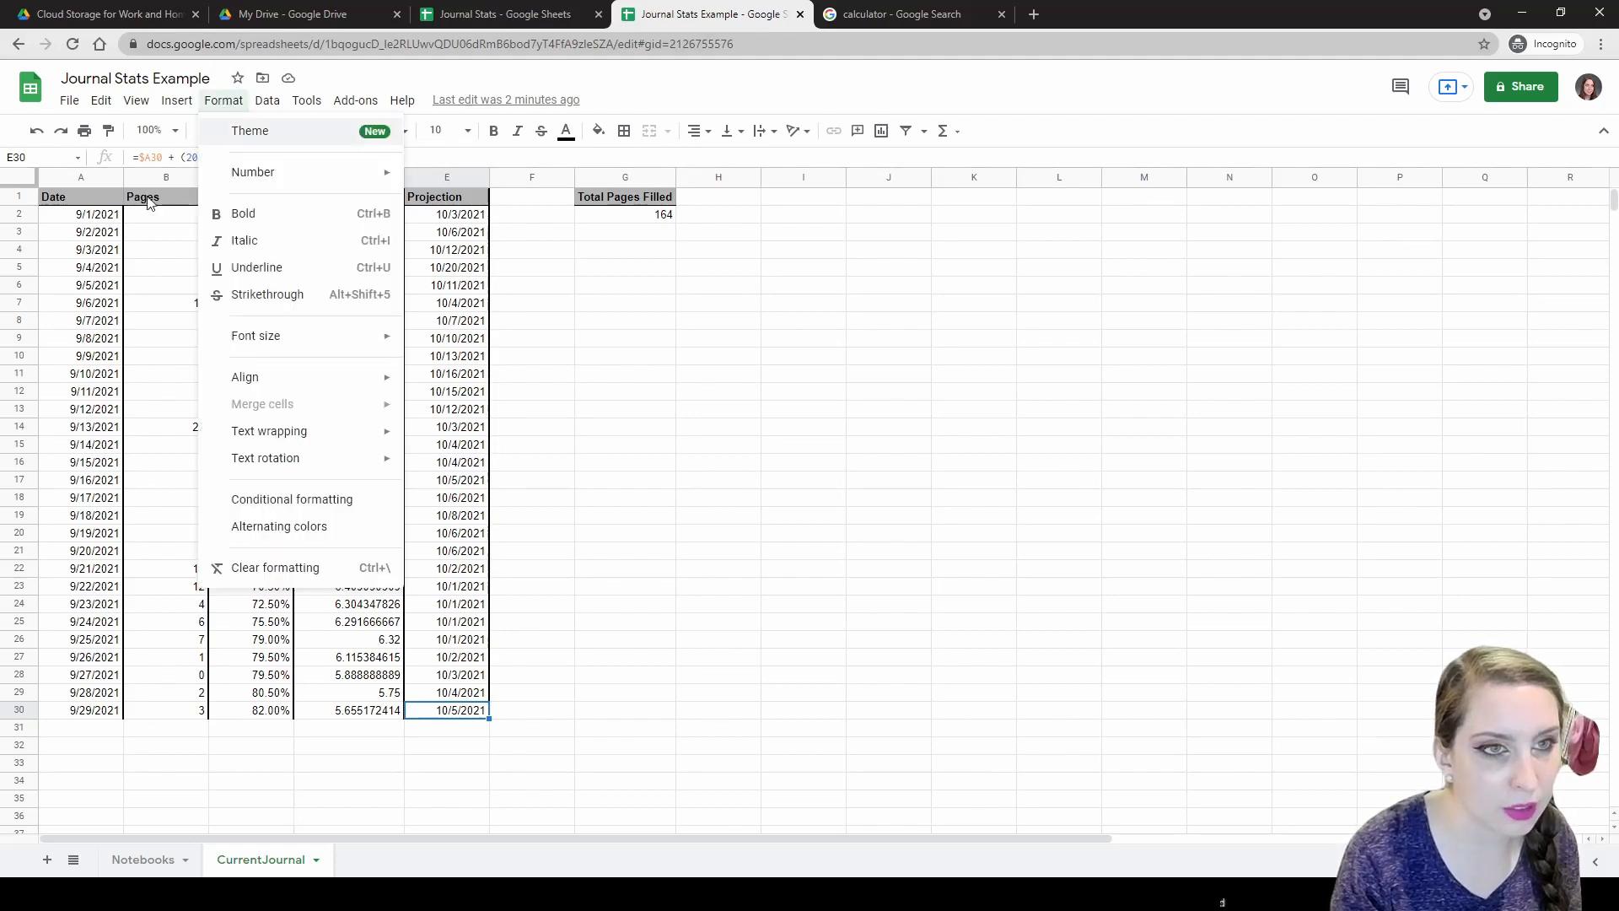
{"action": "left_click", "coordinate": [139, 236]}
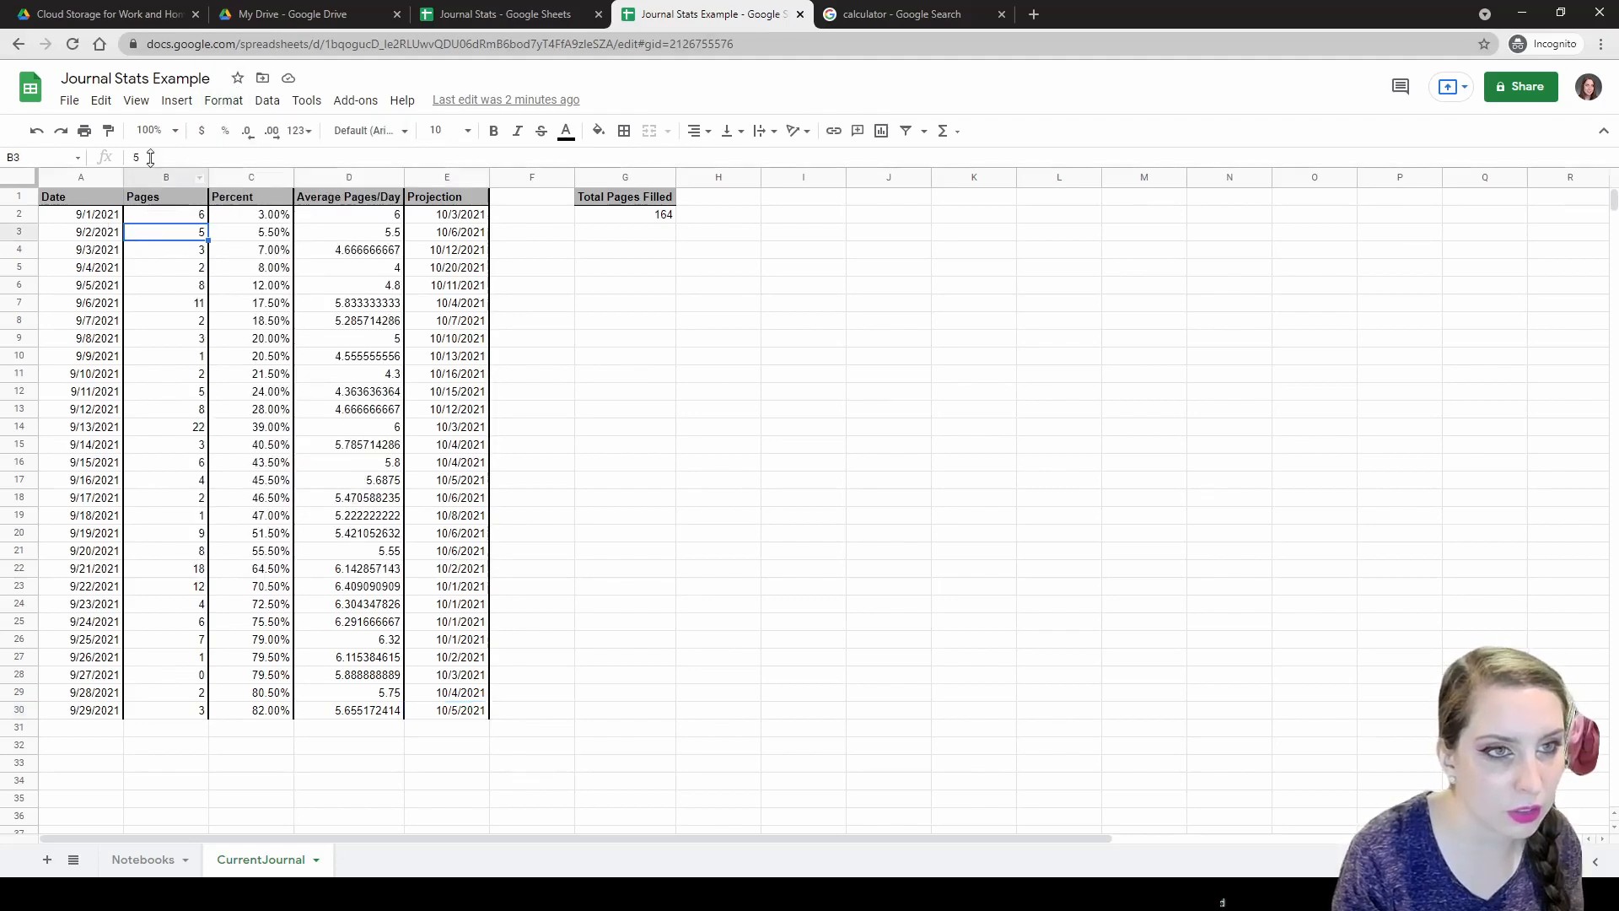
{"action": "left_click", "coordinate": [95, 216]}
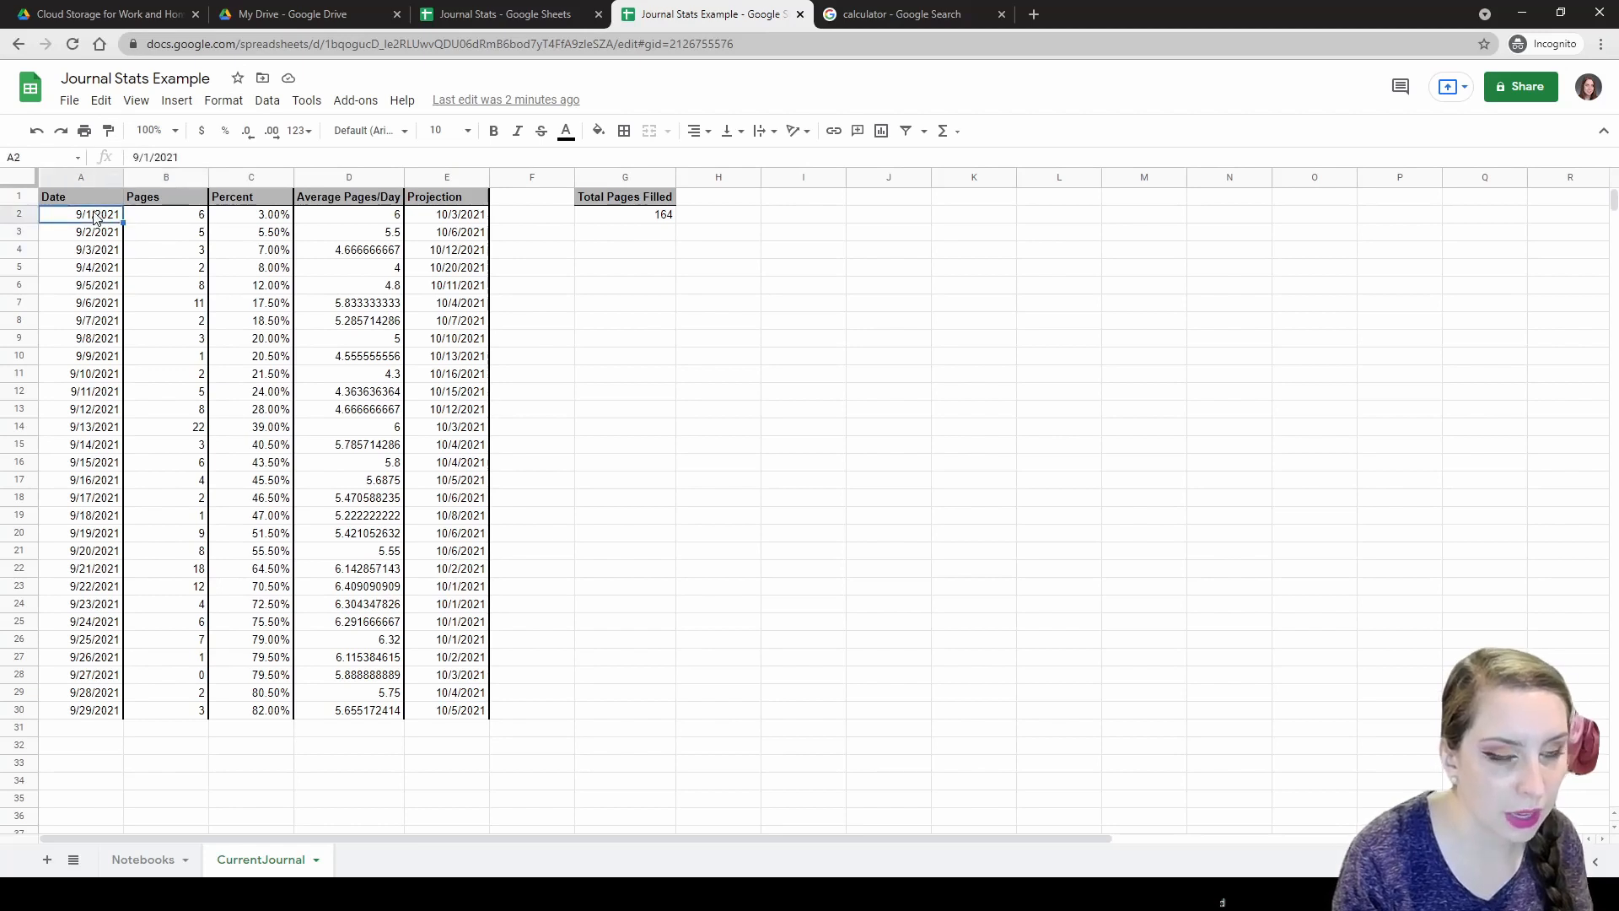
{"action": "left_click", "coordinate": [449, 715], "text": "shift"}
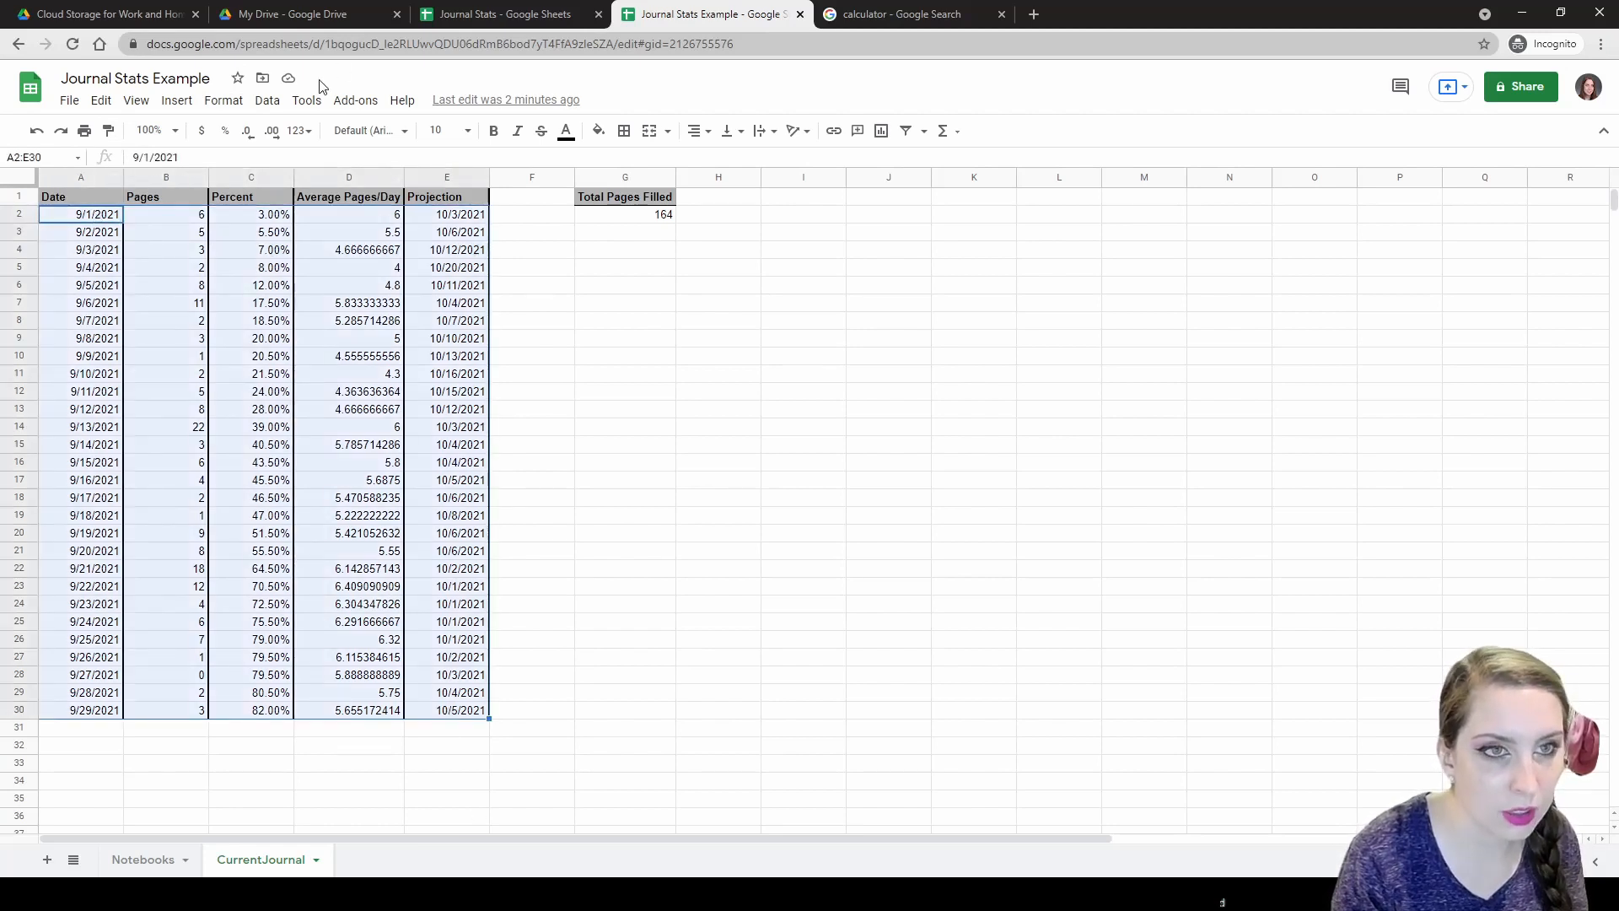
{"action": "left_click", "coordinate": [226, 102]}
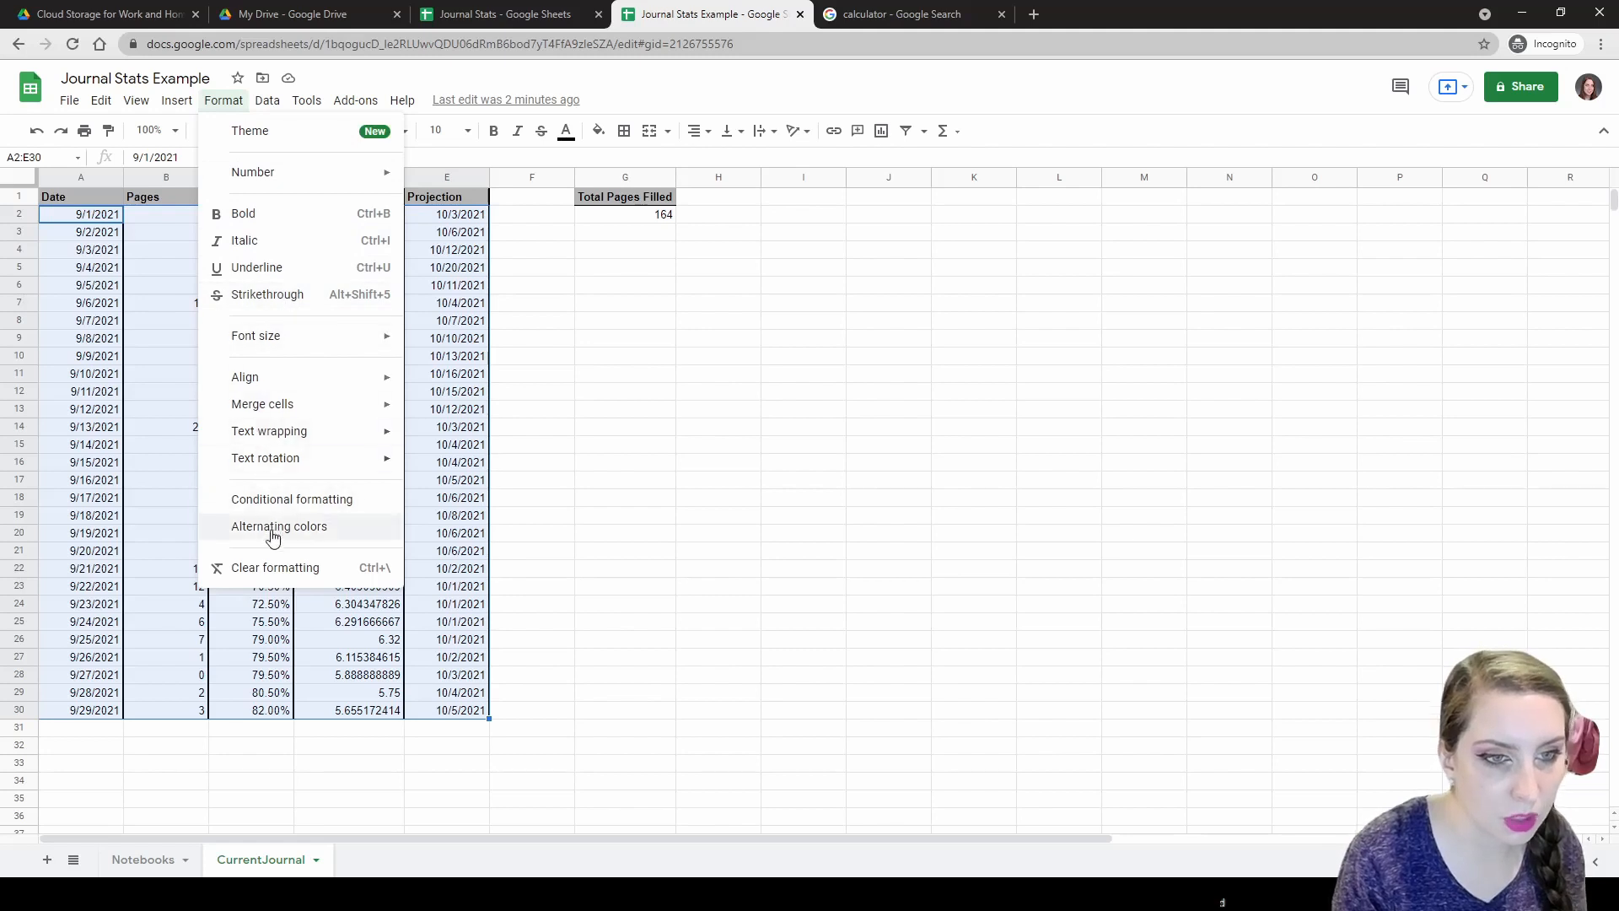
{"action": "left_click", "coordinate": [325, 502]}
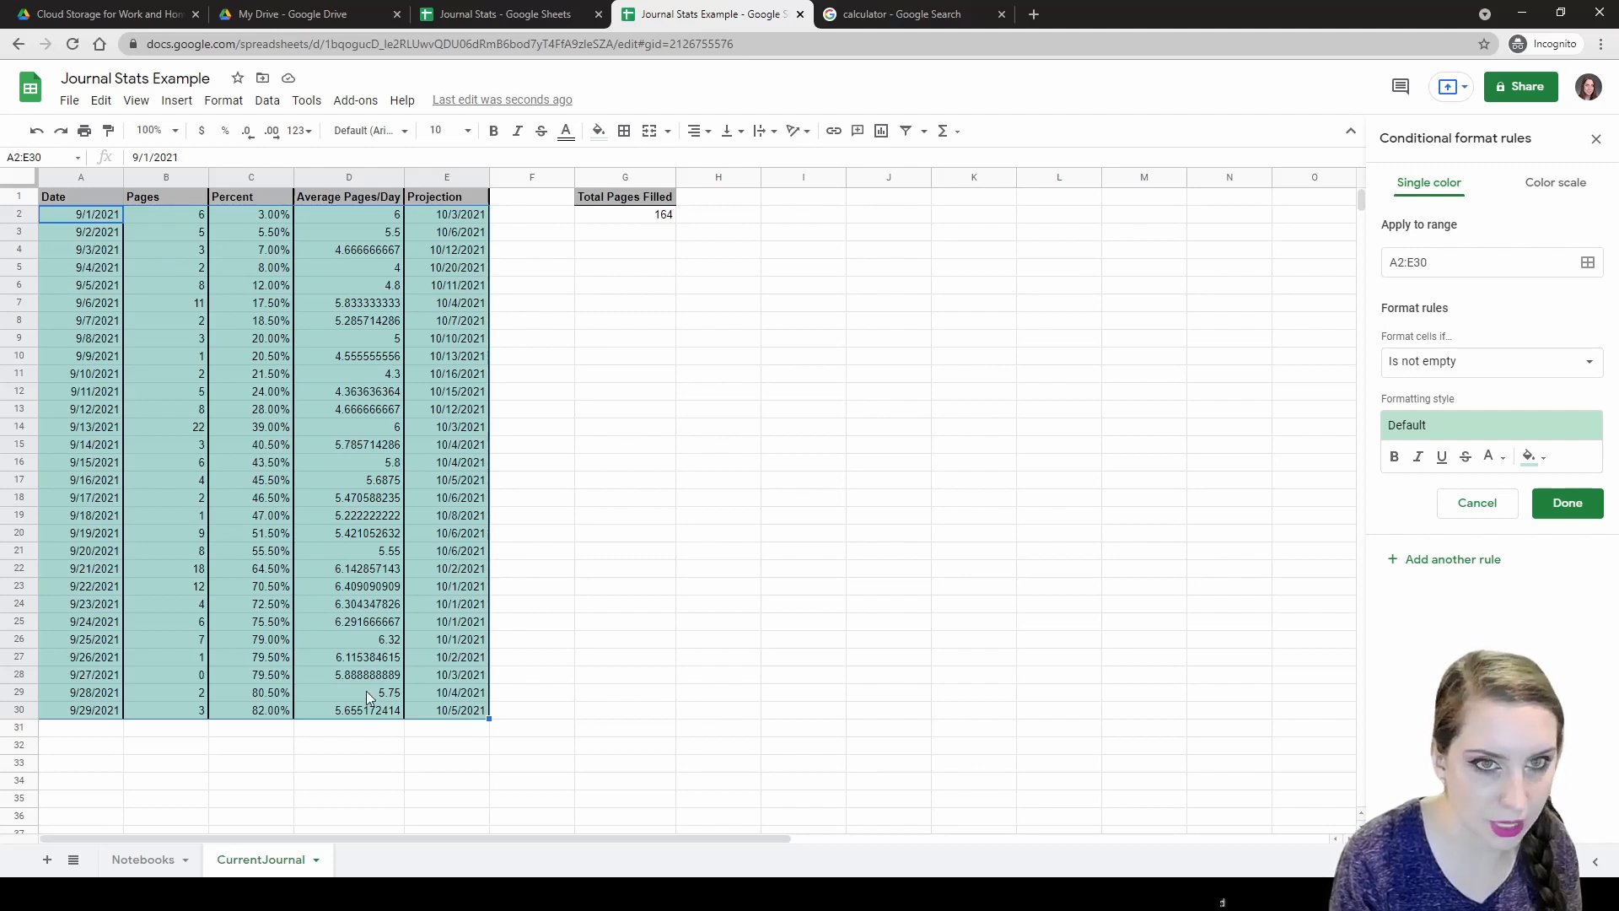
Set the rule to custom formula =($A2 = TODAY()) with a light yellow fill.
{"action": "left_click", "coordinate": [1401, 361]}
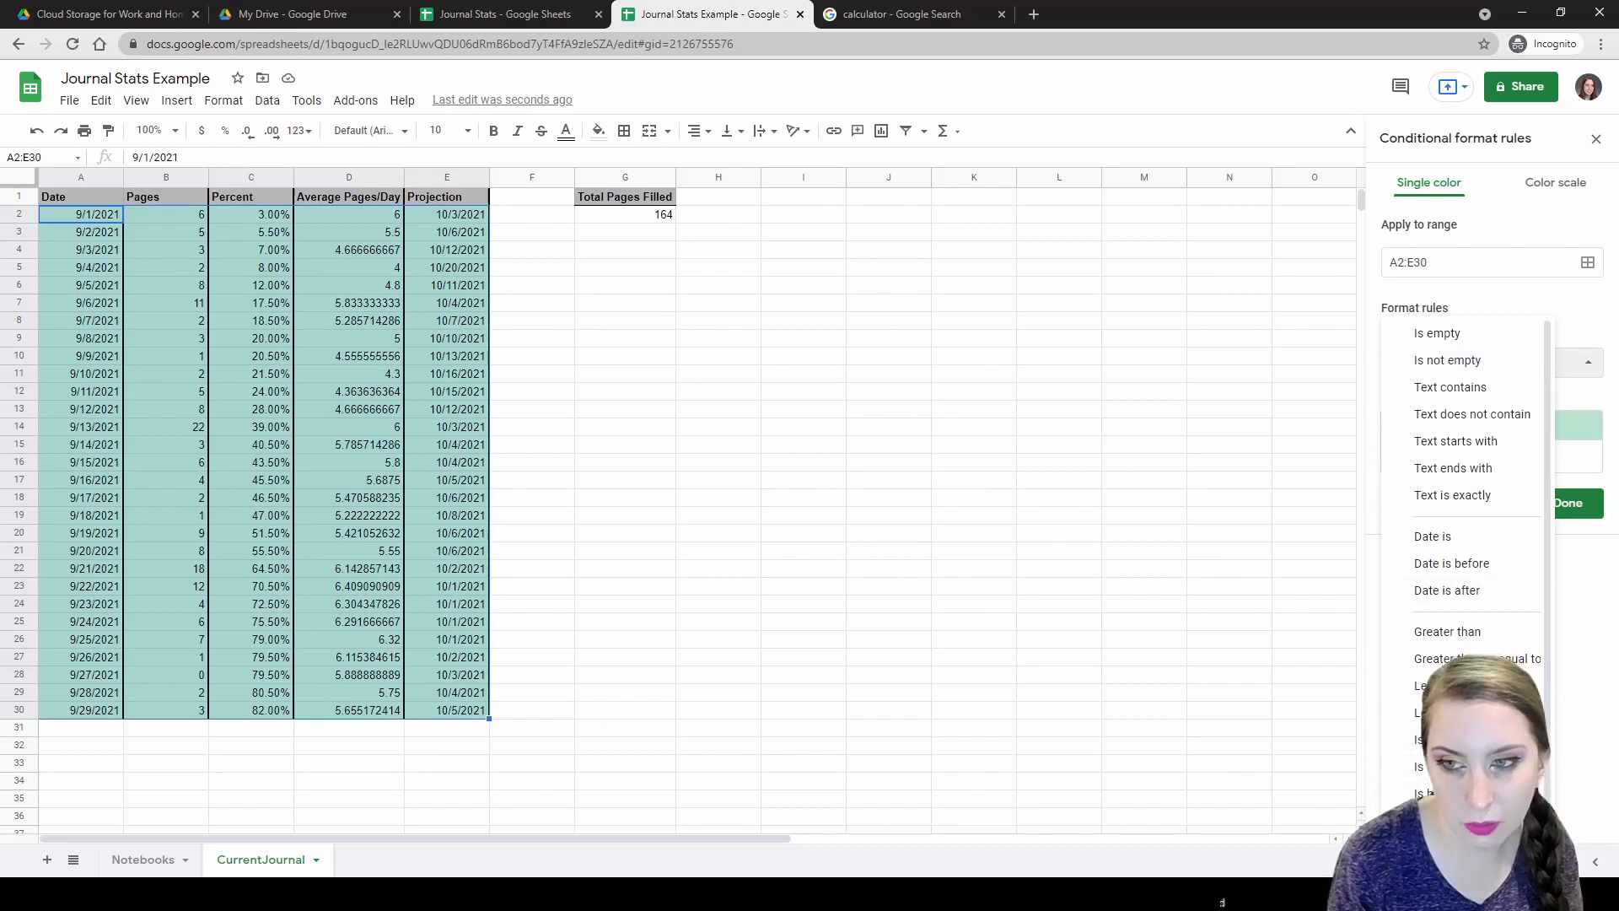
{"action": "left_click", "coordinate": [1463, 858]}
{"action": "left_click", "coordinate": [1447, 369]}
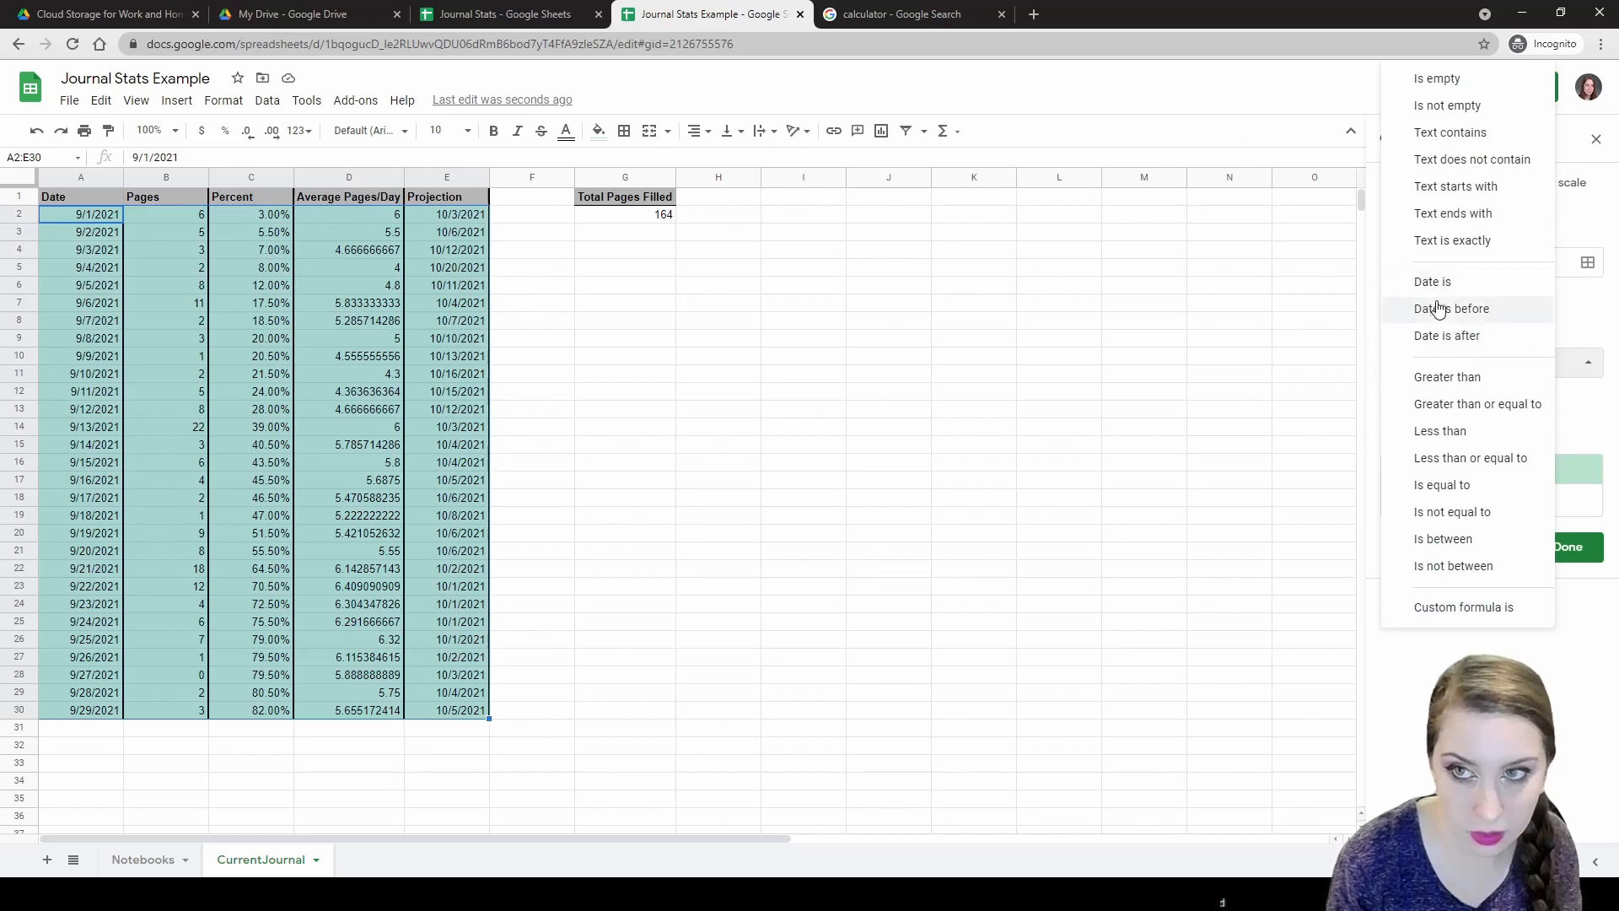
{"action": "left_click", "coordinate": [1484, 608]}
{"action": "left_click", "coordinate": [1438, 401]}
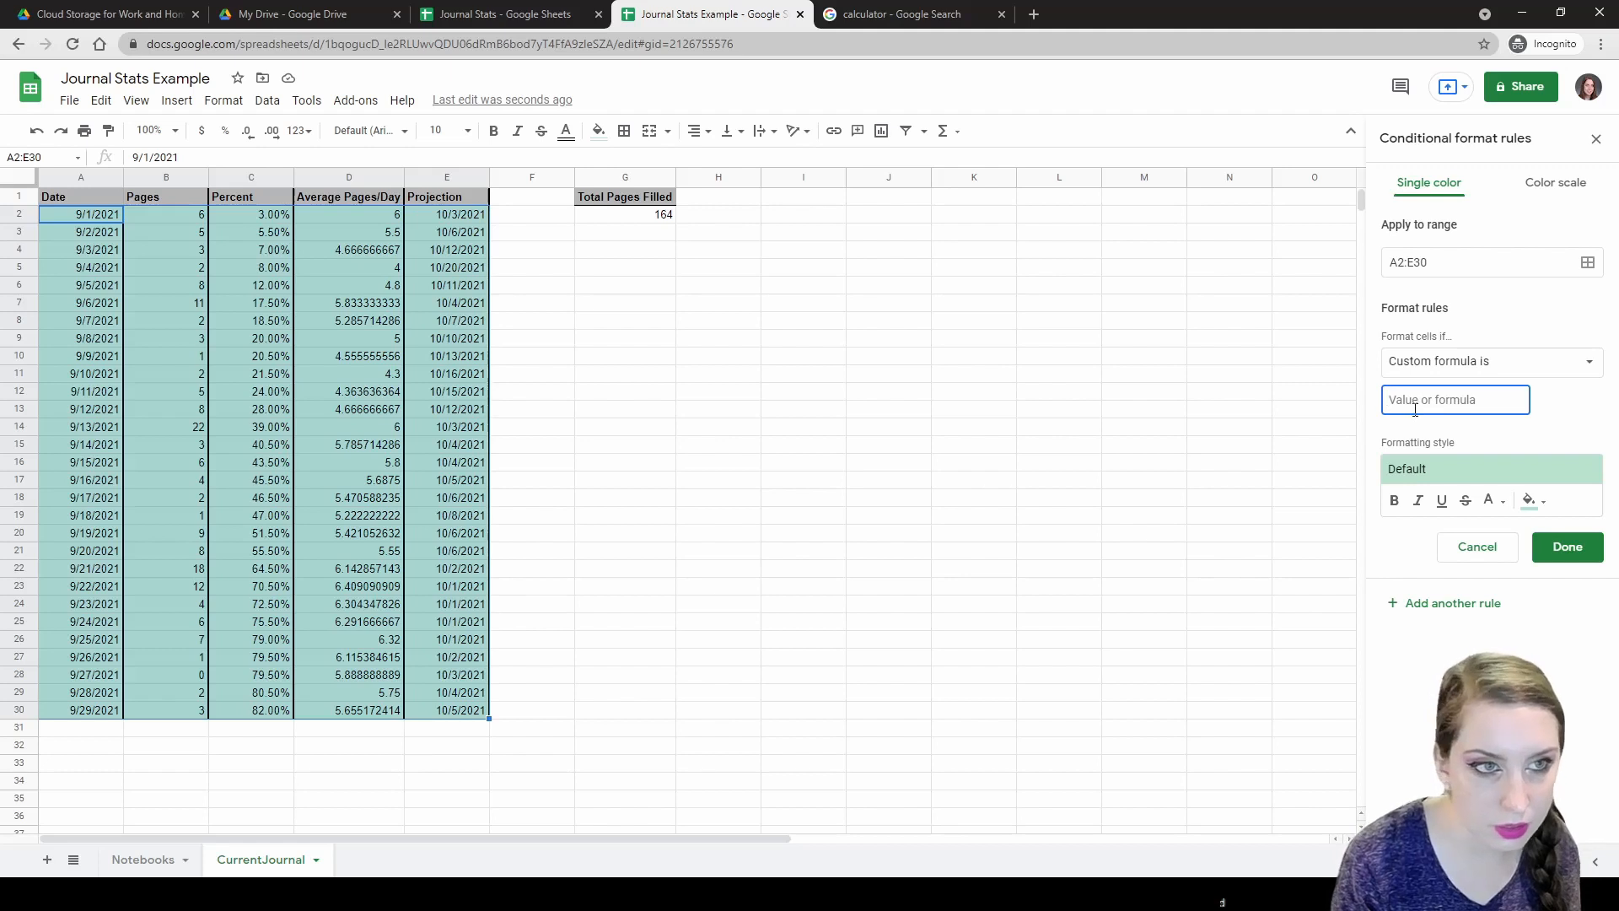
{"action": "type", "text": "="}
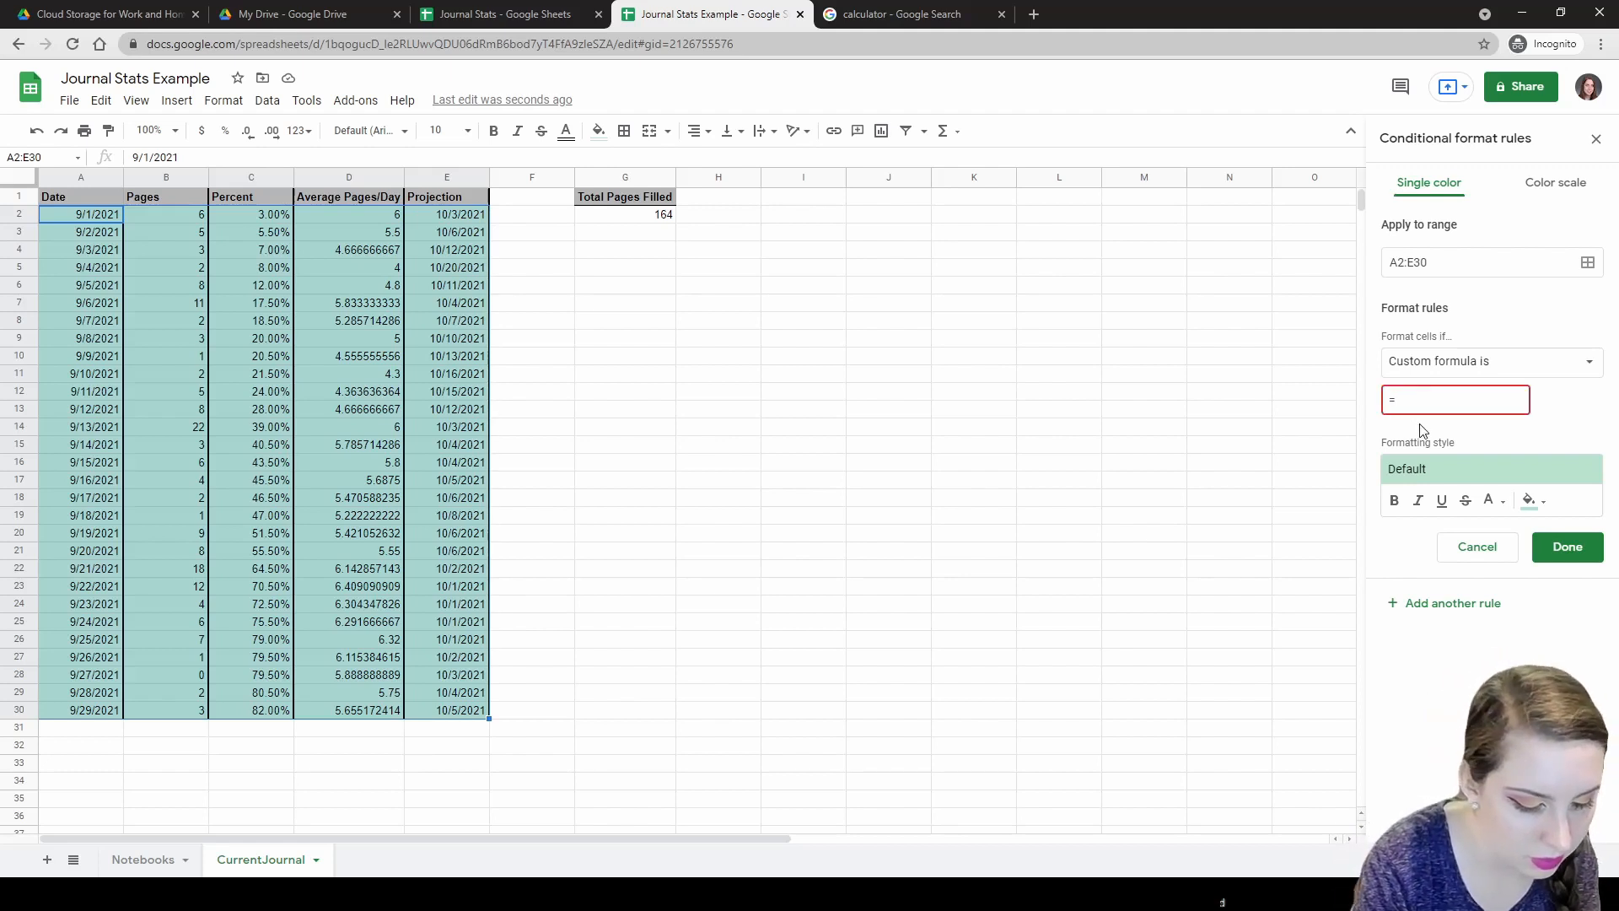
{"action": "type", "text": "($A"}
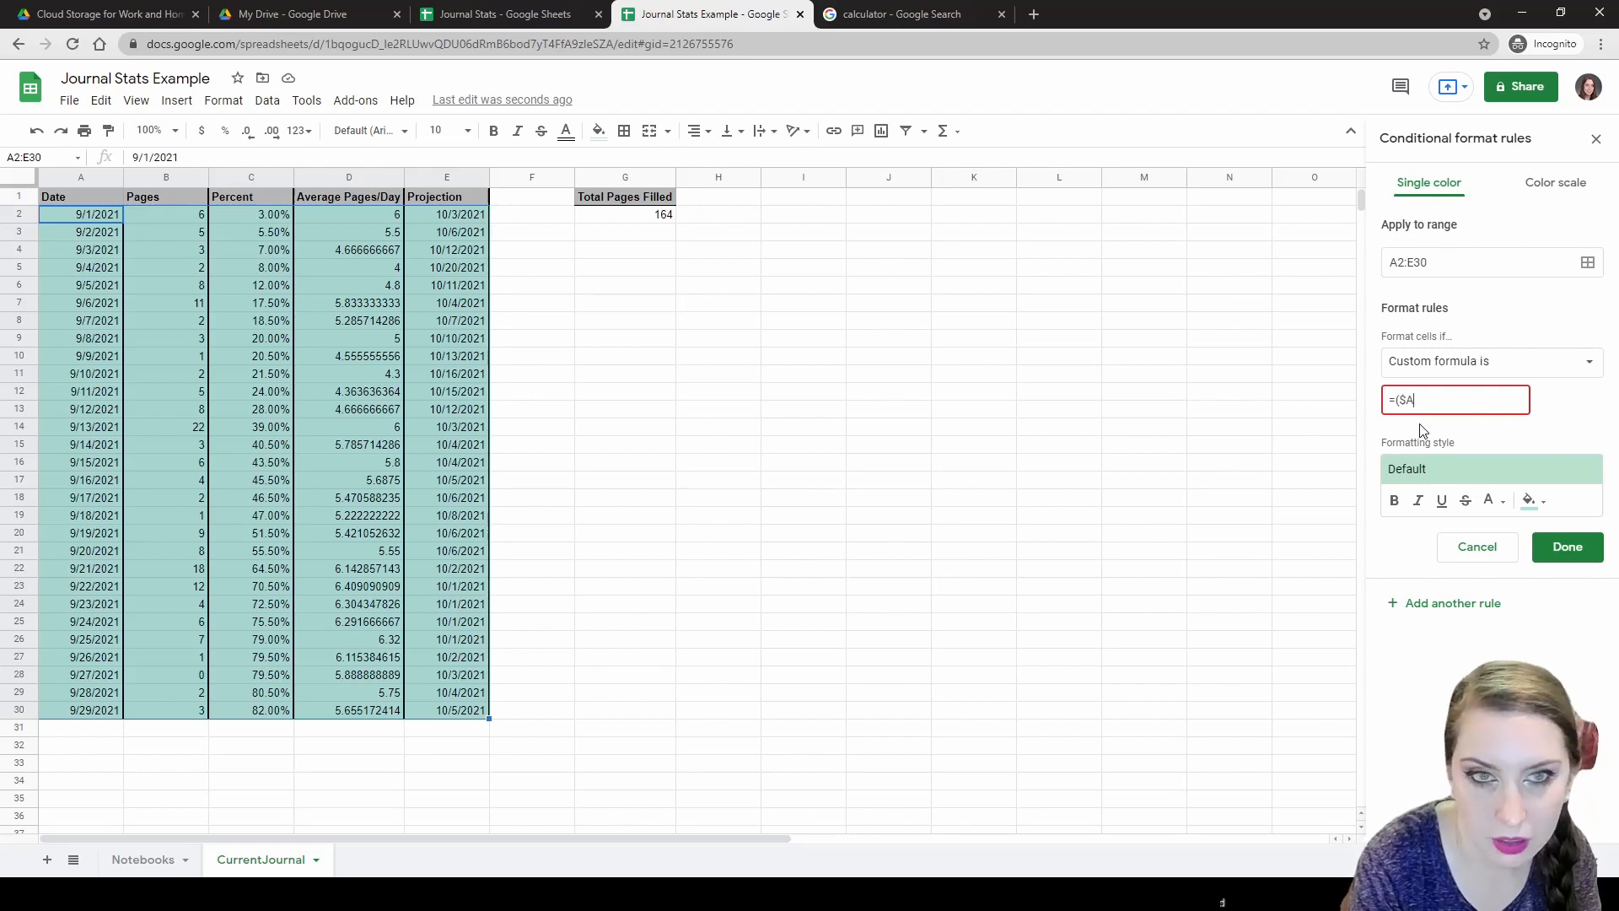
{"action": "type", "text": "2"}
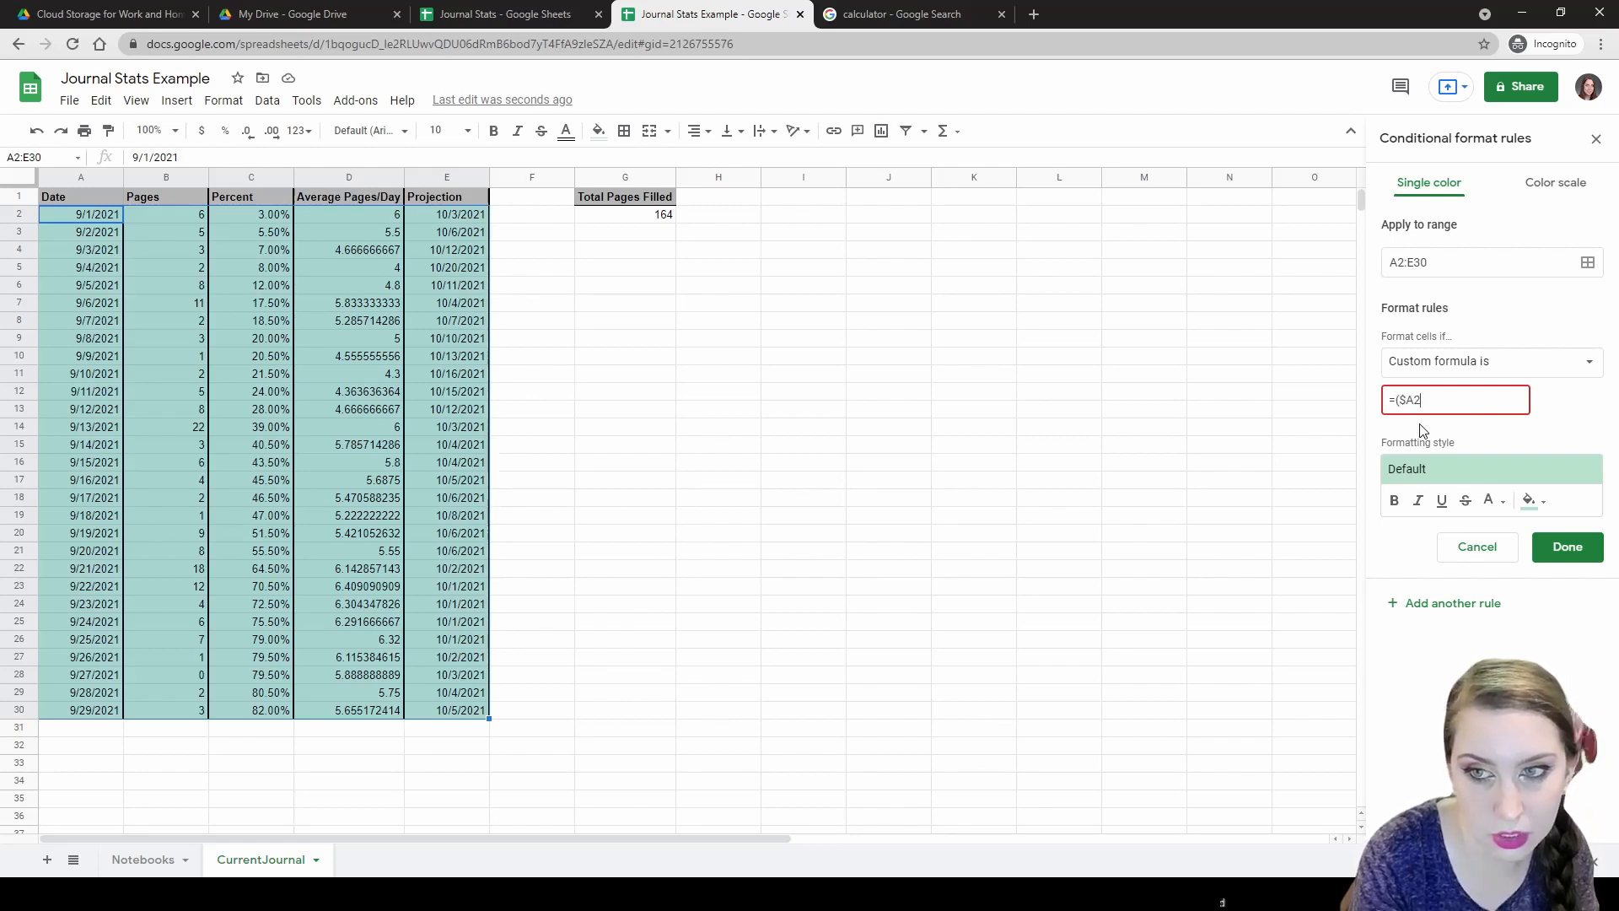
{"action": "type", "text": " = TODAY()"}
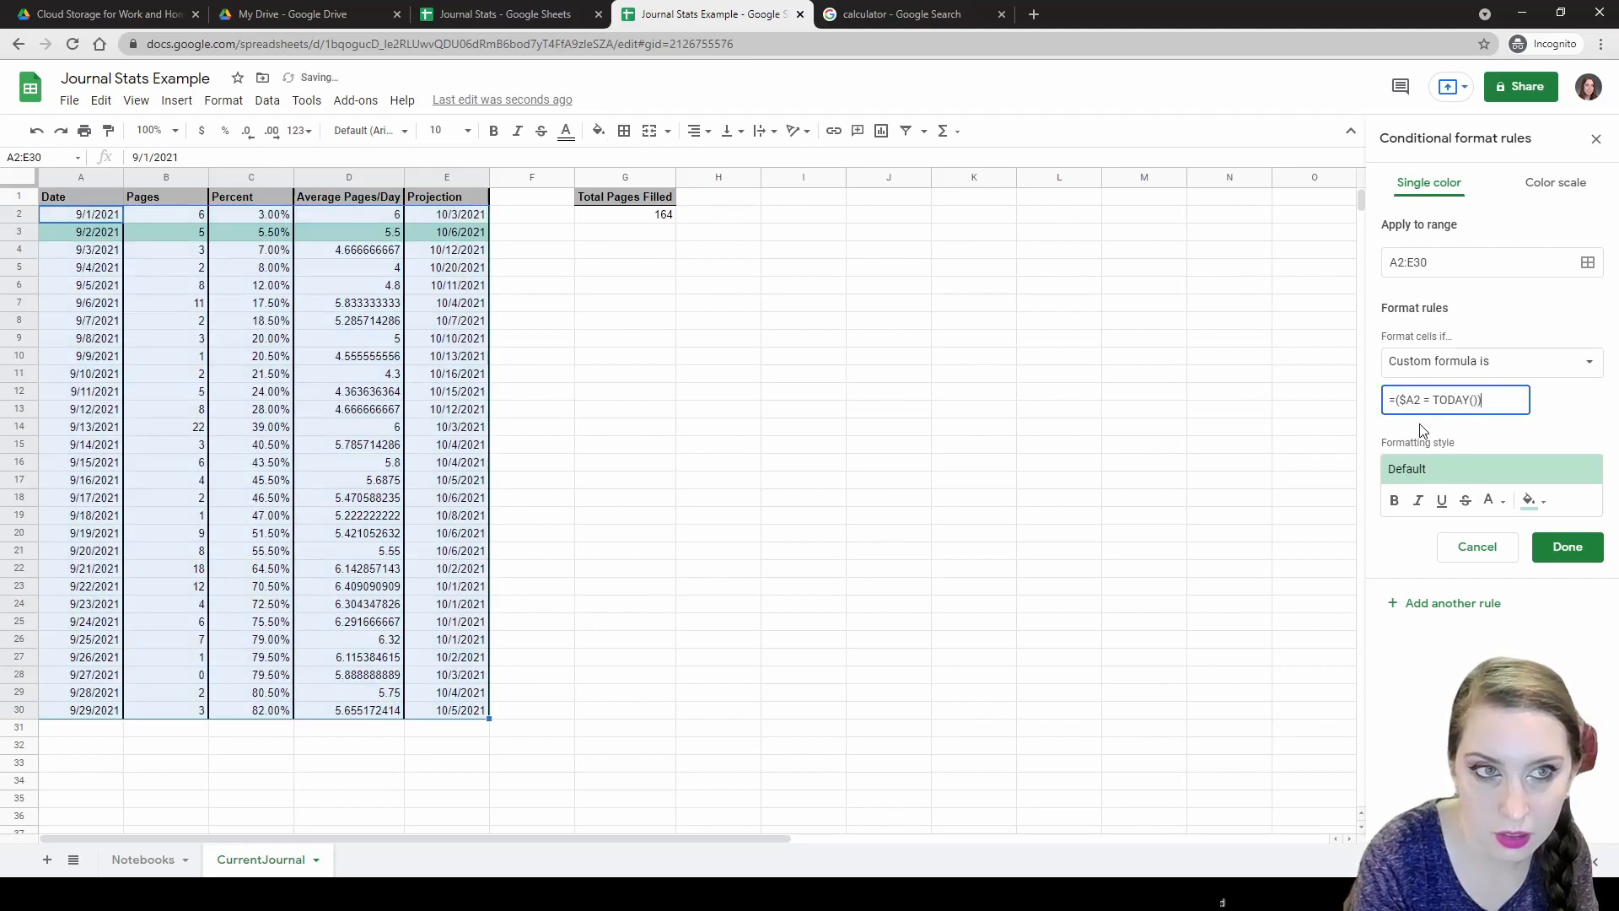
{"action": "left_click", "coordinate": [1529, 500]}
{"action": "left_click", "coordinate": [1420, 599]}
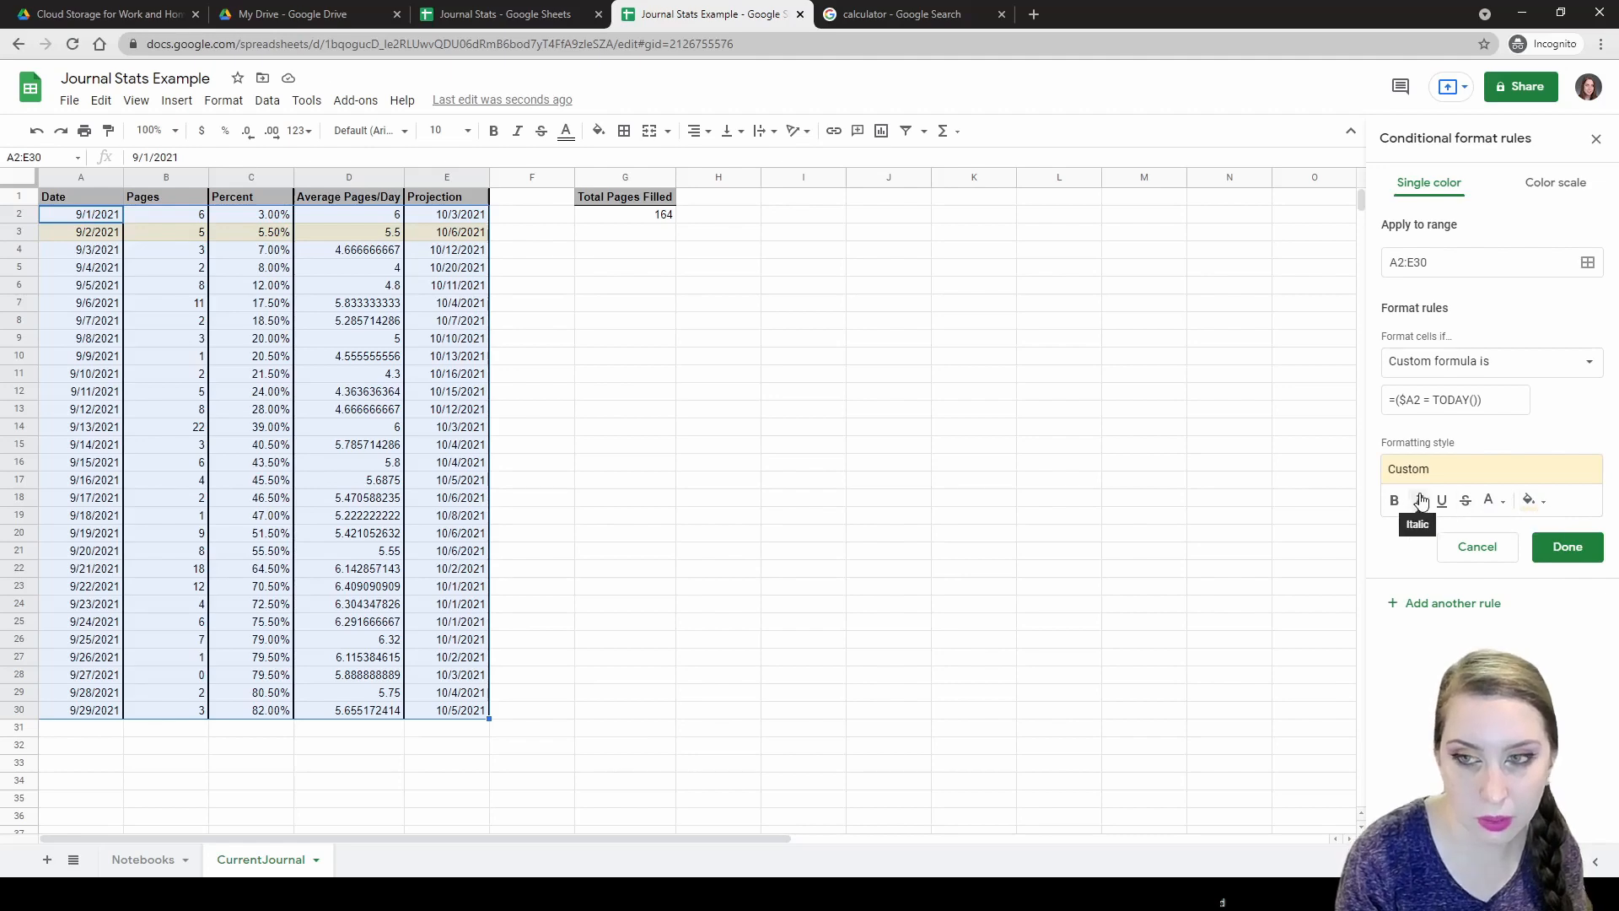
{"action": "left_click", "coordinate": [825, 587]}
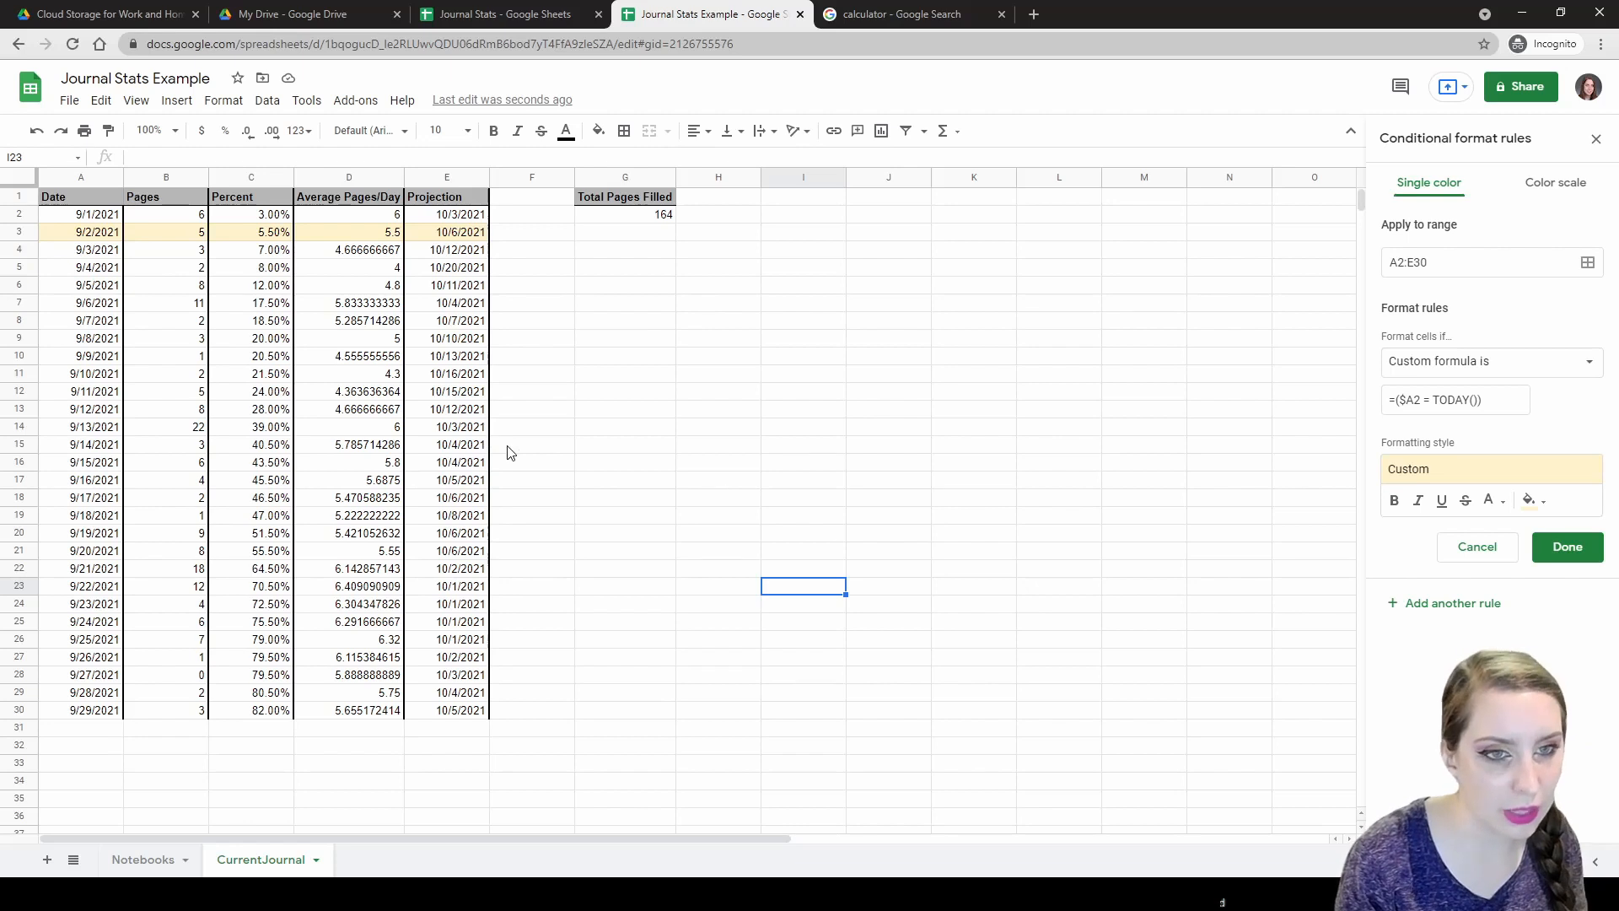
Left-align the 164 page total in G2, then switch to the older Journal Stats spreadsheet.
{"action": "left_click", "coordinate": [600, 238]}
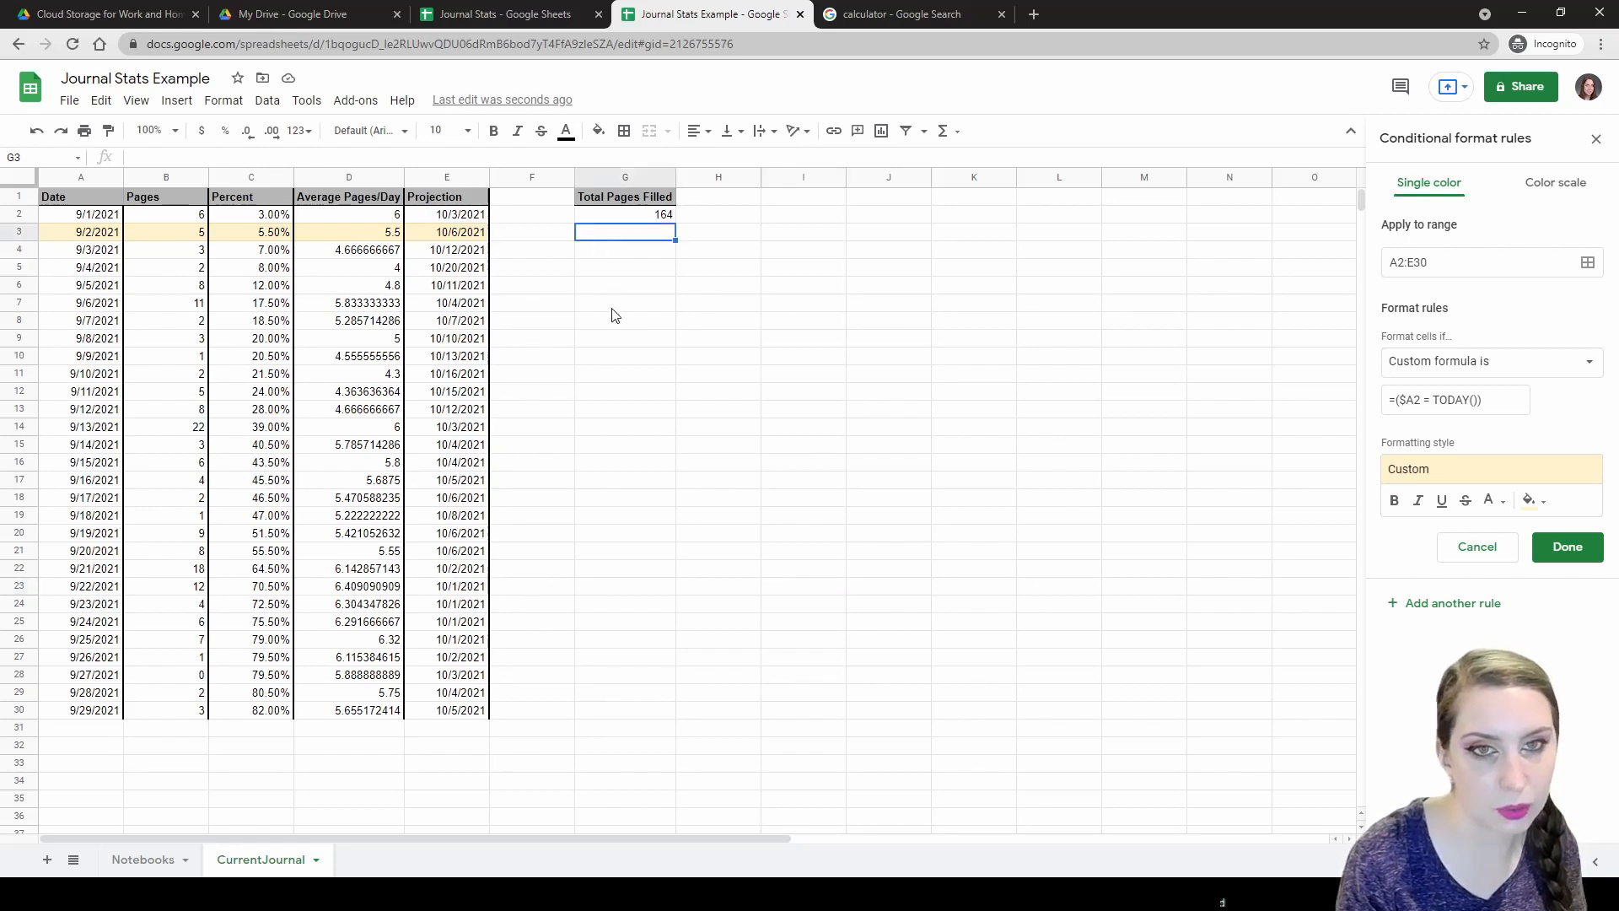
{"action": "left_click", "coordinate": [641, 216]}
{"action": "left_click", "coordinate": [699, 132]}
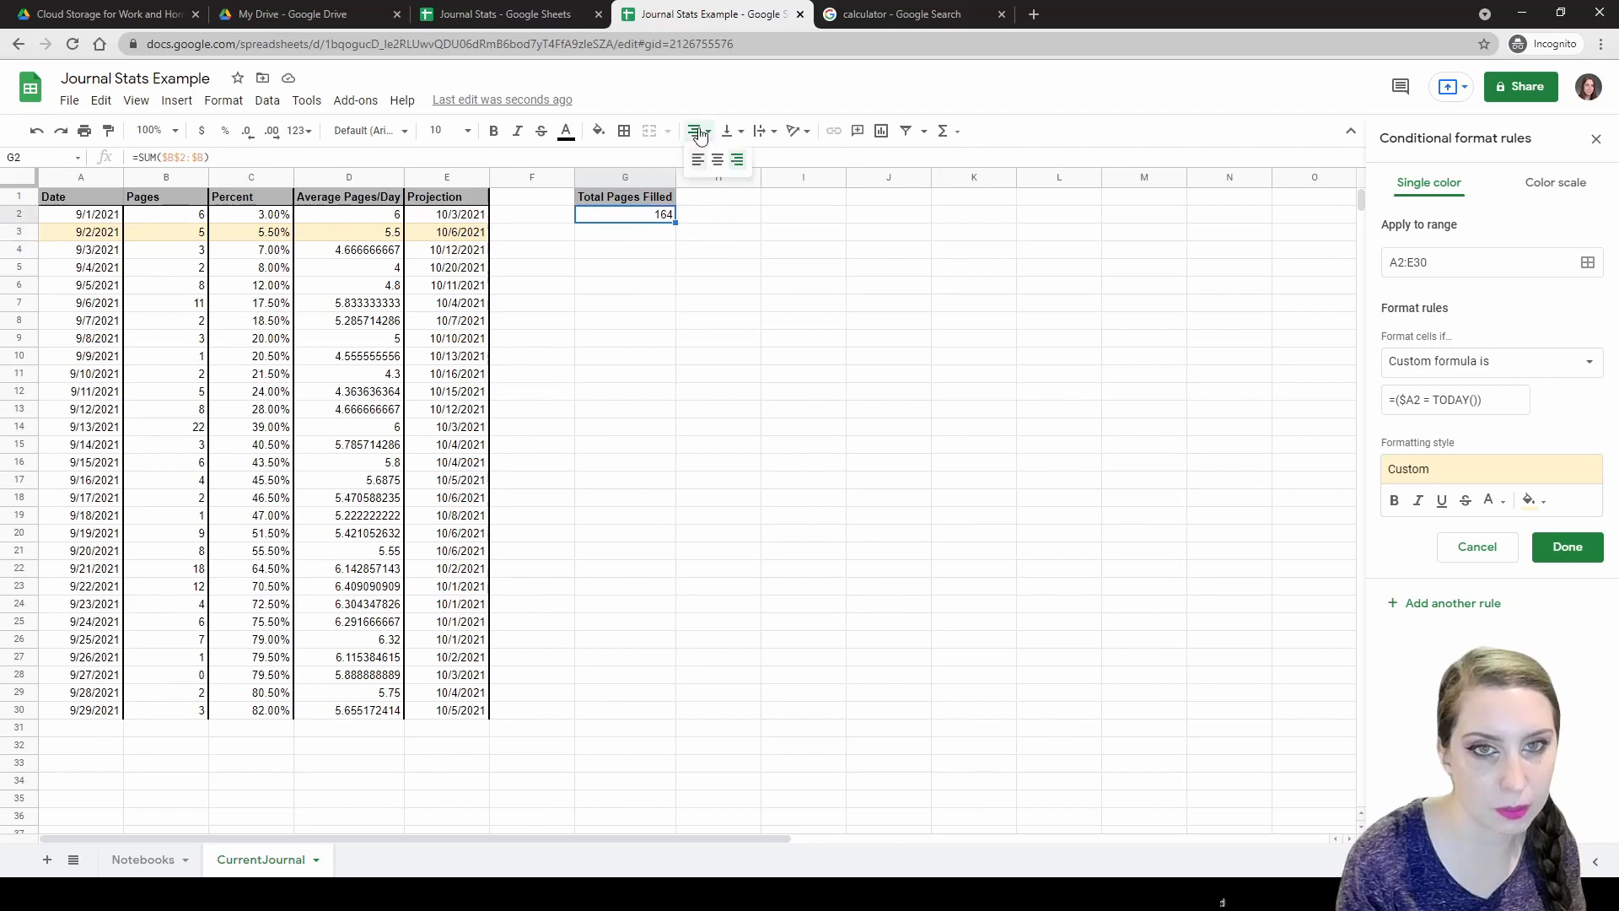
{"action": "left_click", "coordinate": [698, 160]}
{"action": "left_click", "coordinate": [643, 239]}
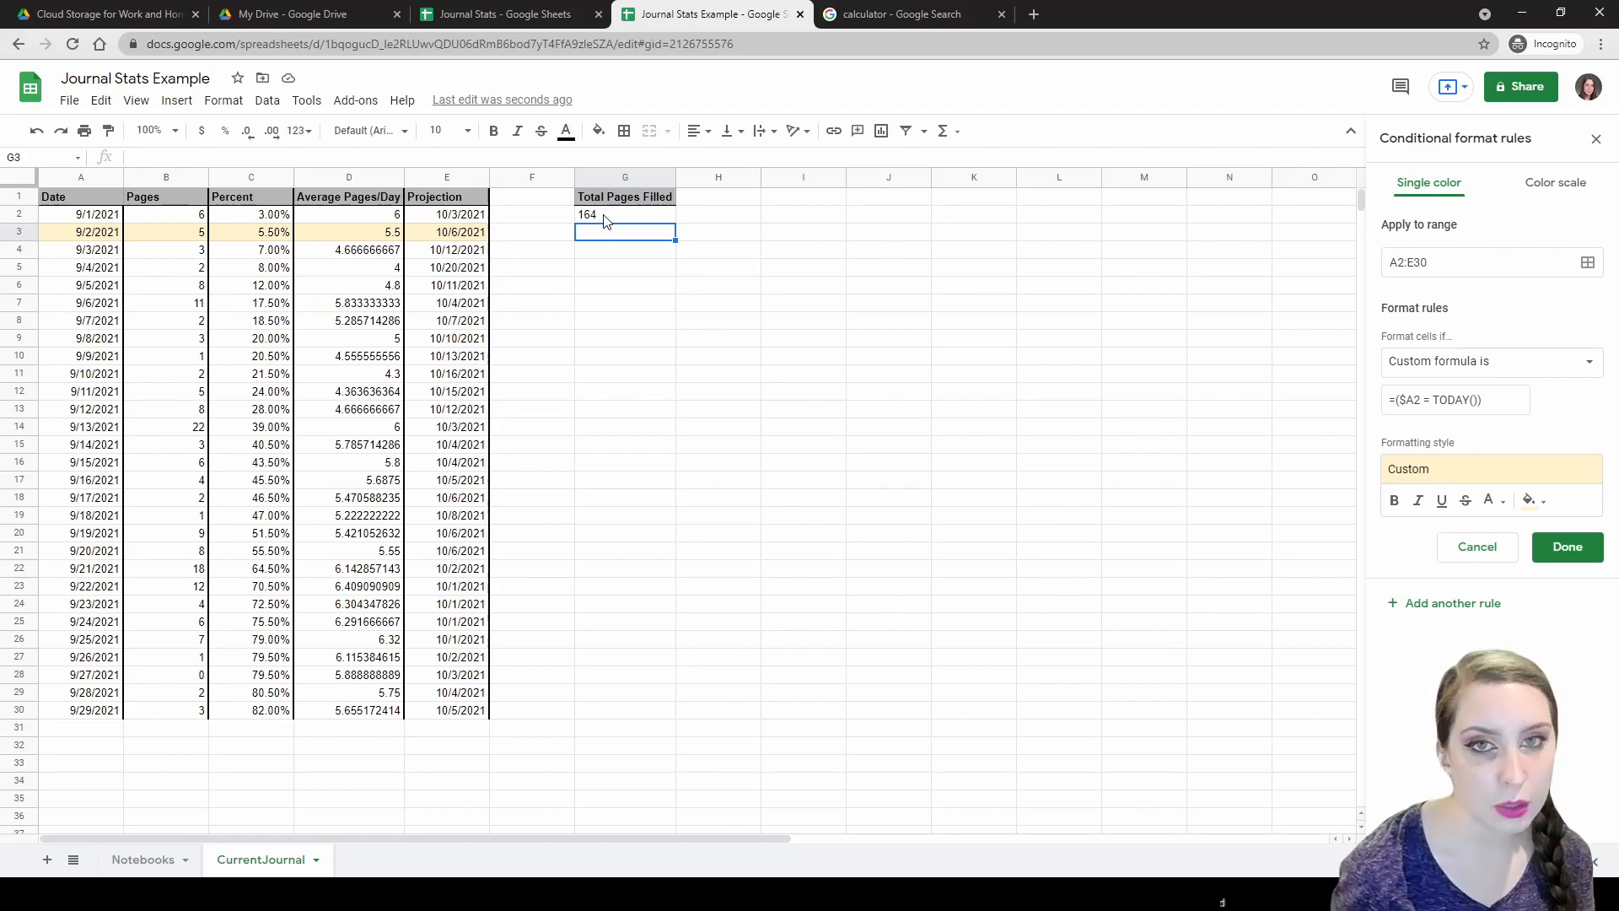
{"action": "key", "text": "ctrl+shift+Tab"}
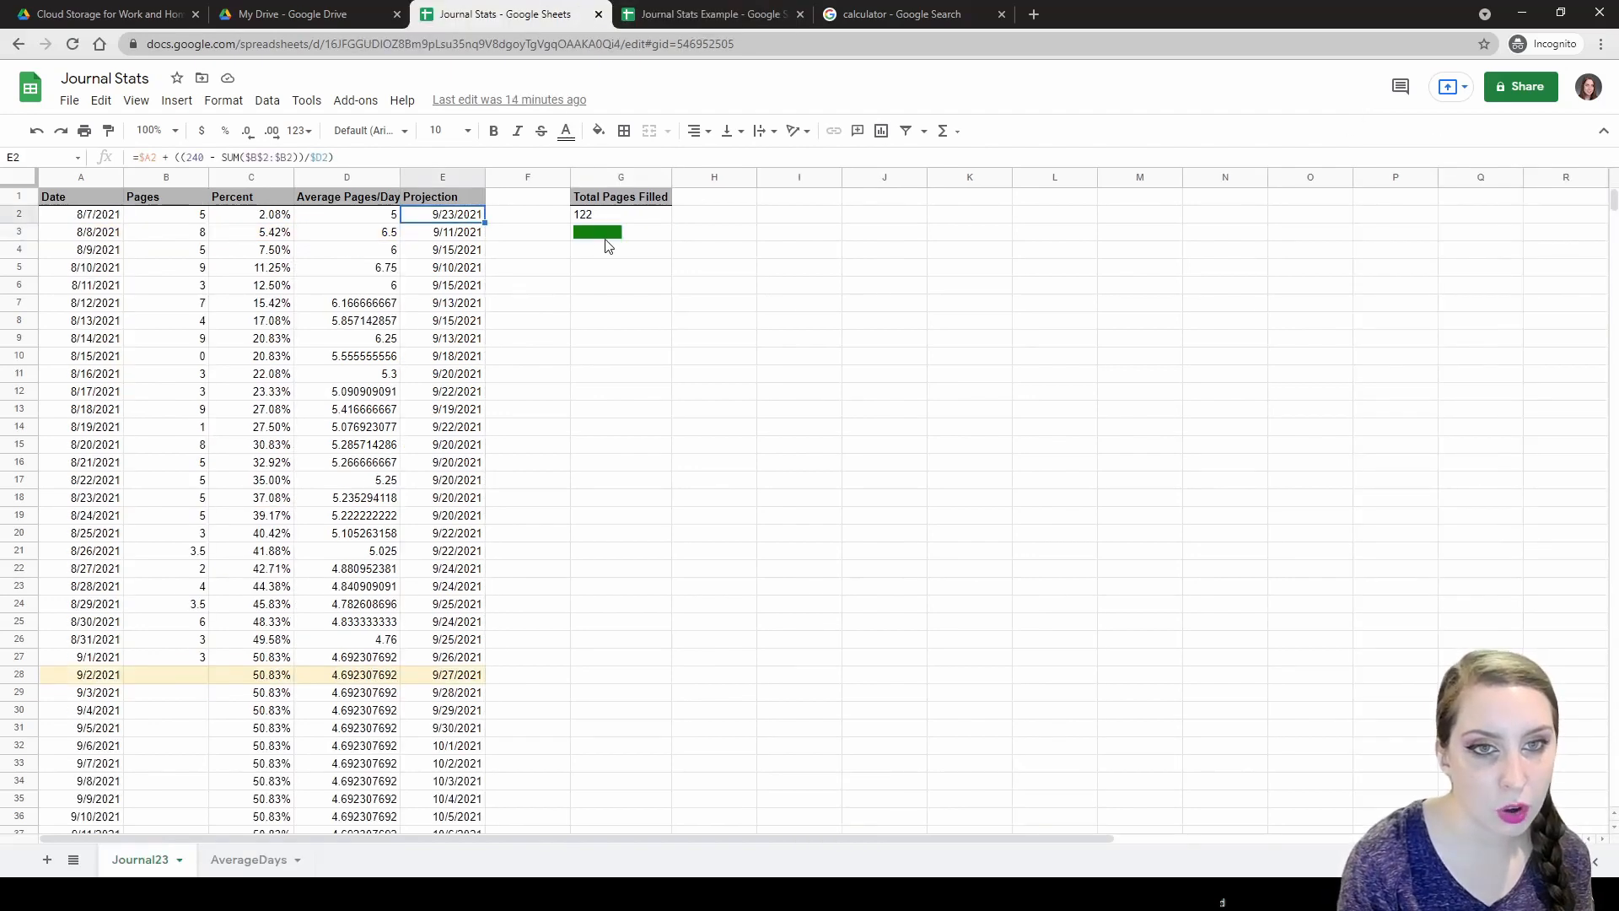
Back in Journal Stats Example, begin typing =SPARKLINE( in G3.
{"action": "left_click", "coordinate": [705, 11]}
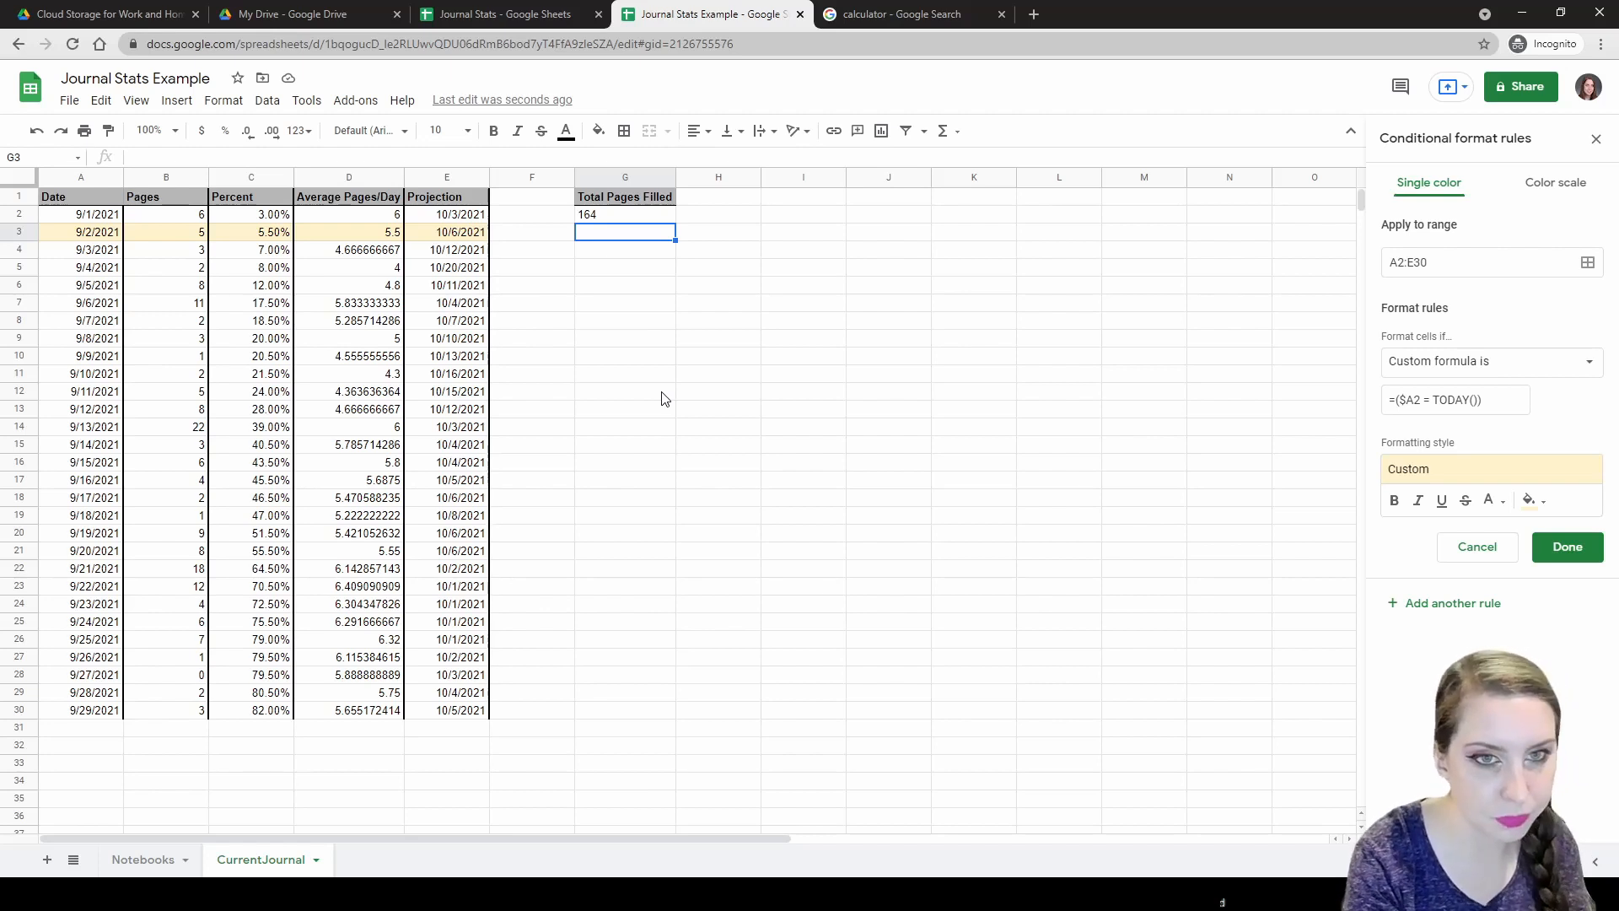
{"action": "type", "text": "=SPAR"}
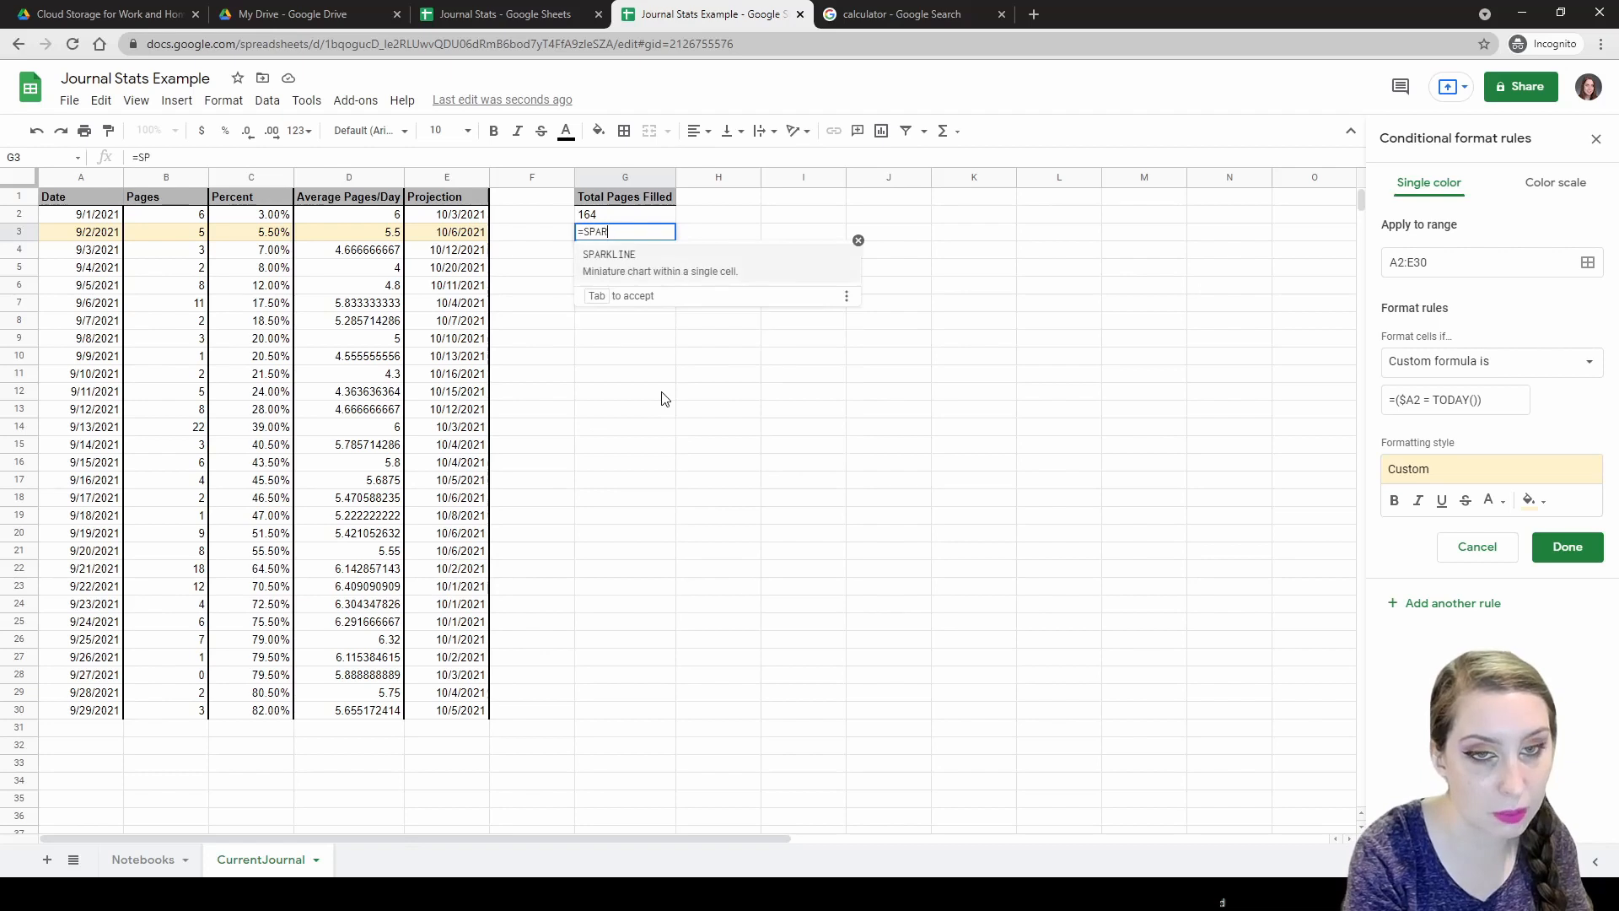
{"action": "type", "text": "KLINE"}
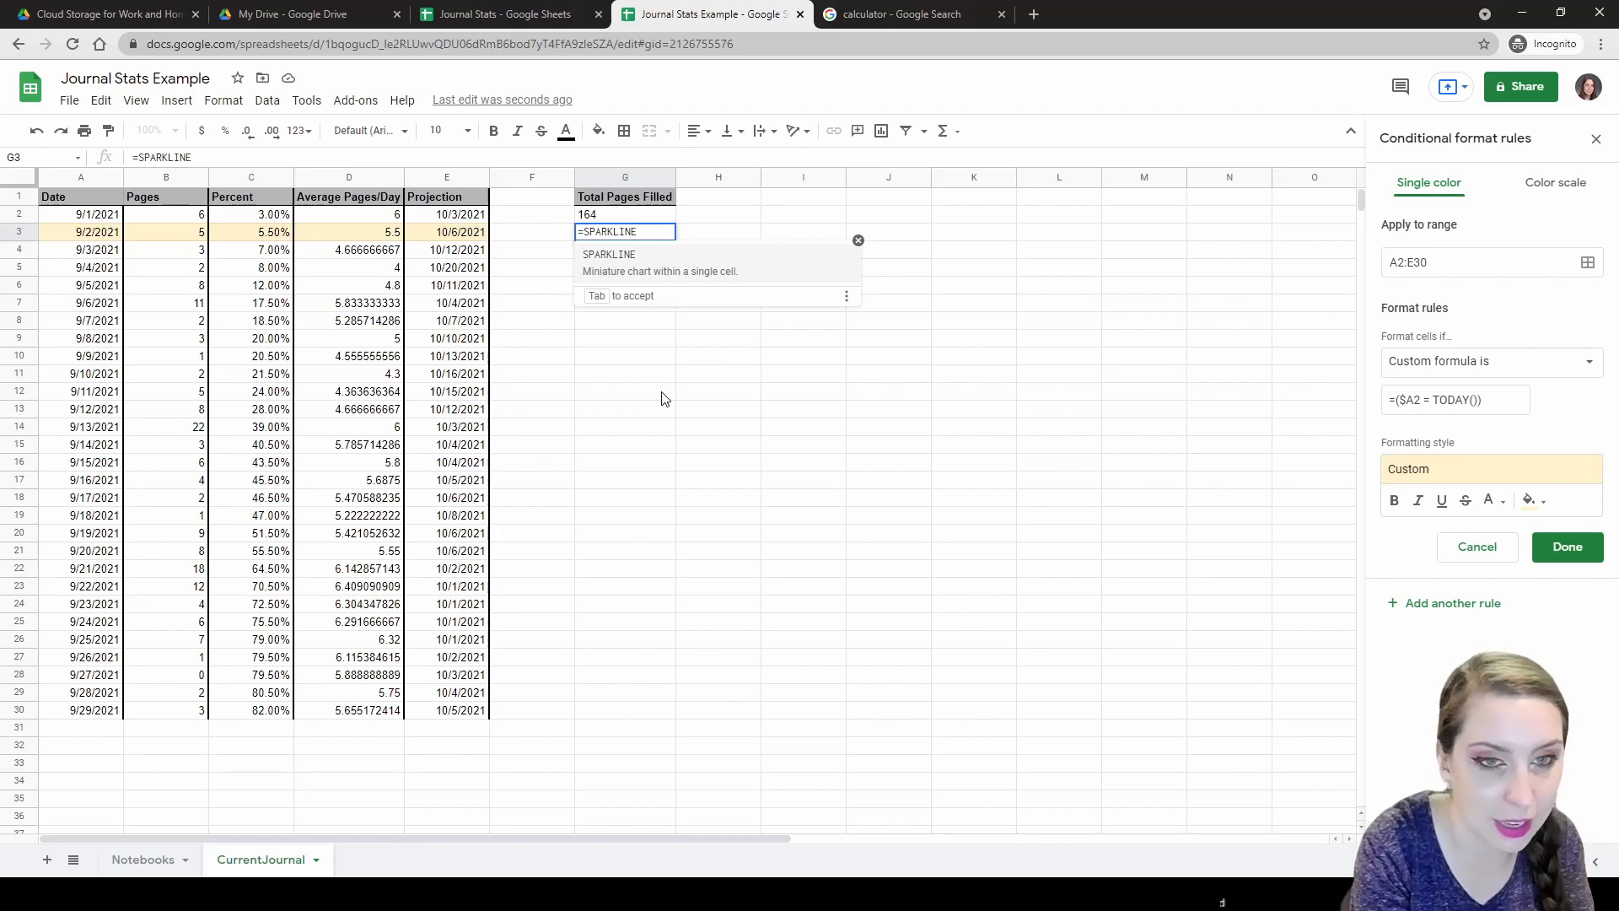
{"action": "type", "text": "(MAX($C$2:$C), {"}
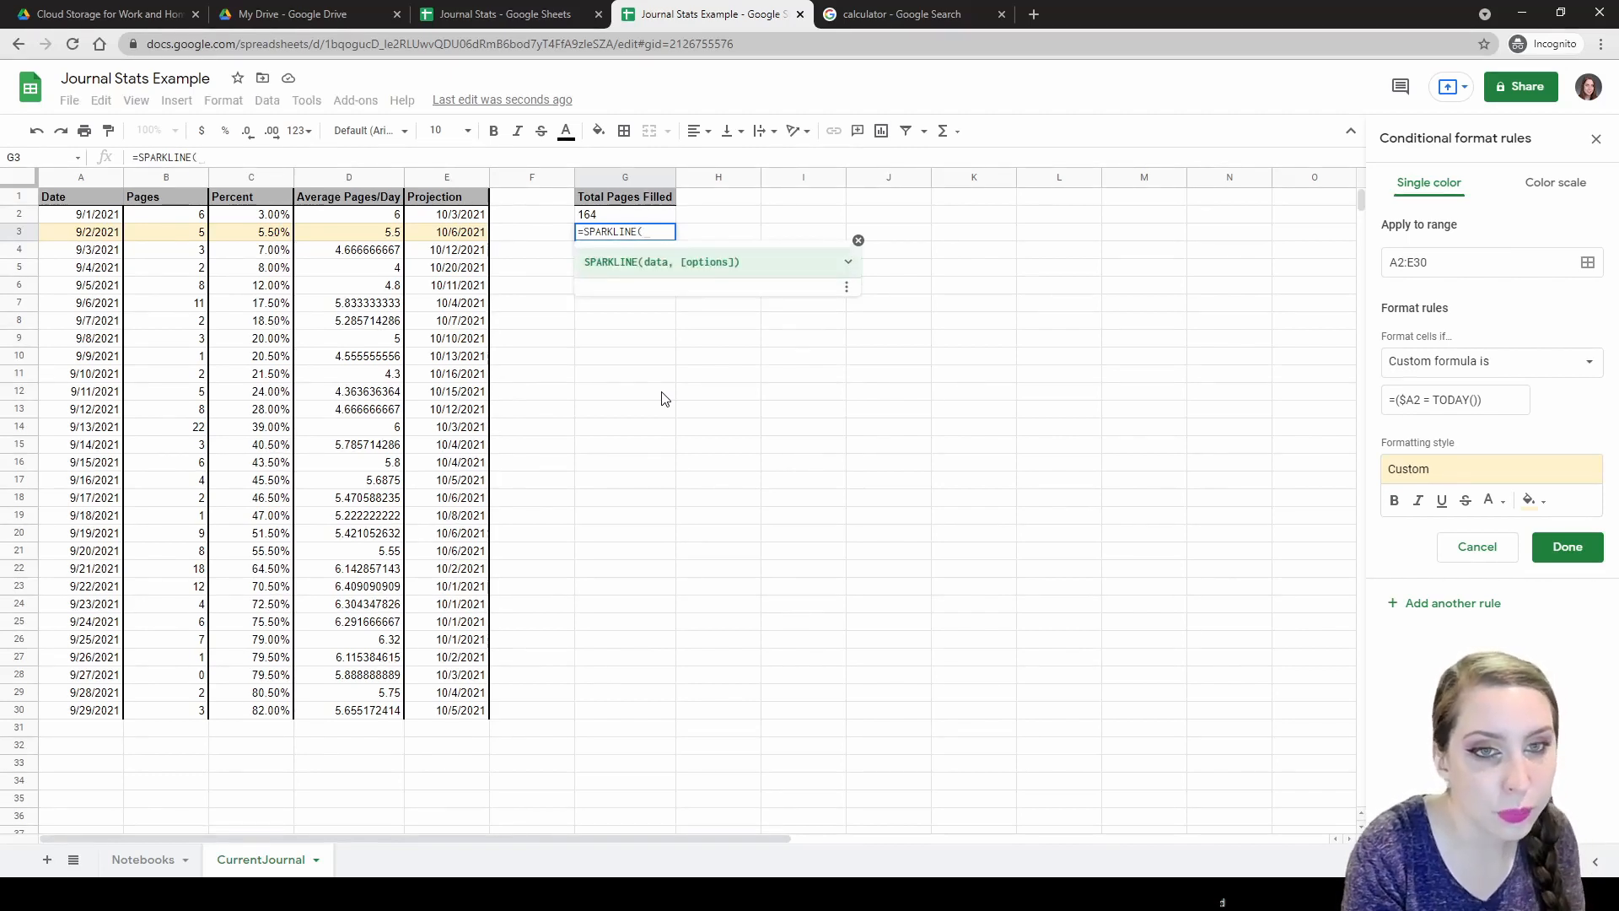
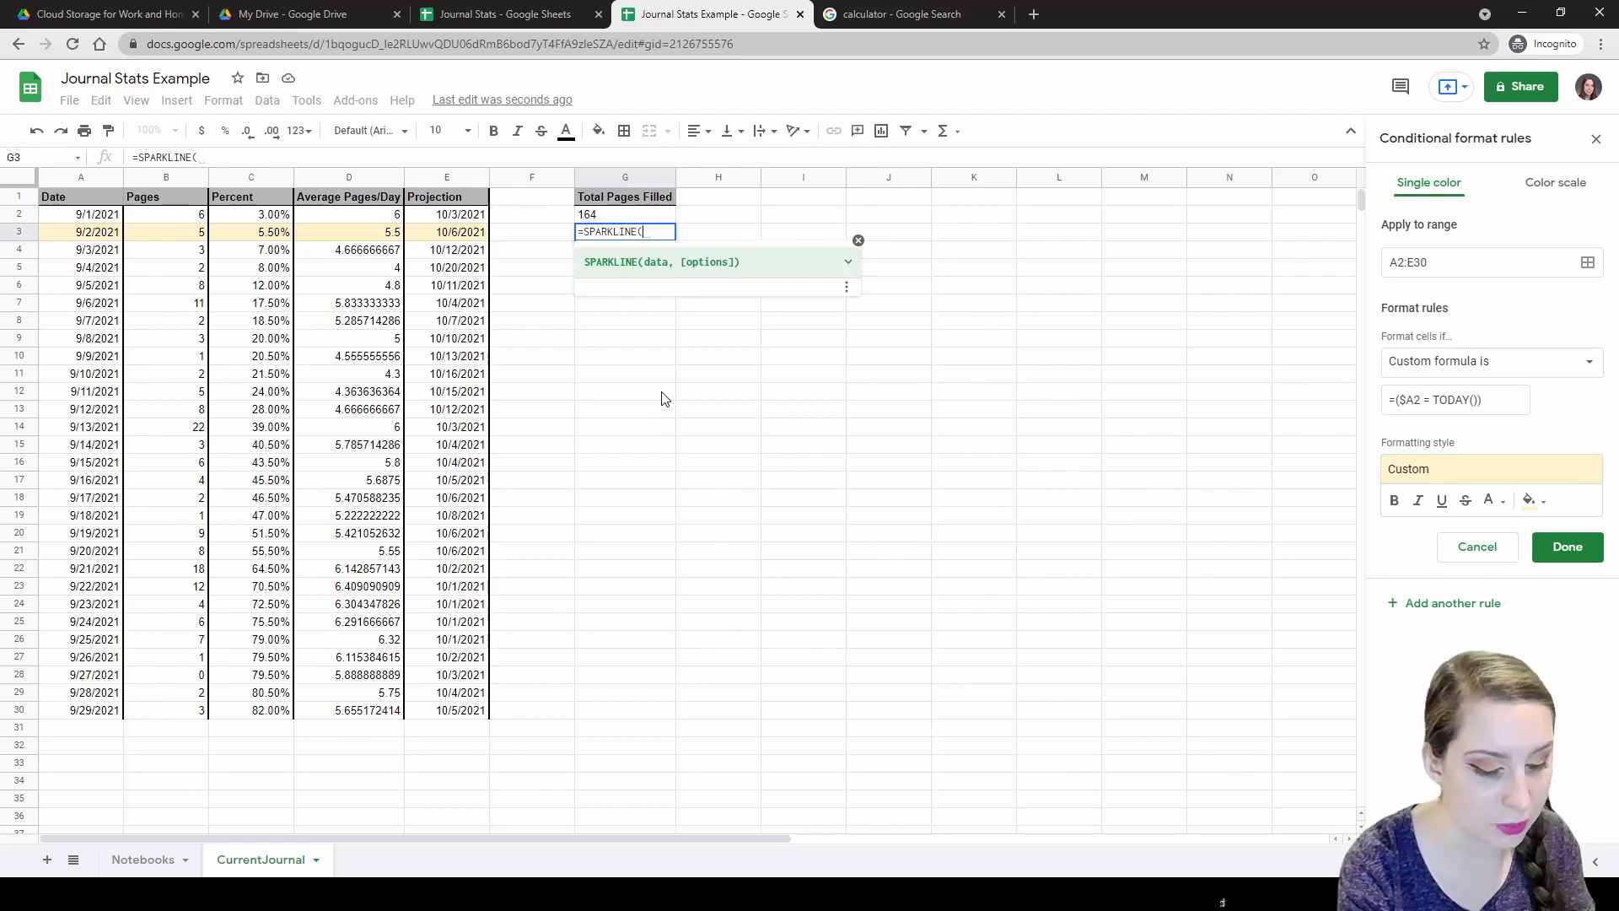
In G3, add MAX($C$2:$C) as the SPARKLINE data, followed by an empty {} options array.
{"action": "type", "text": "M"}
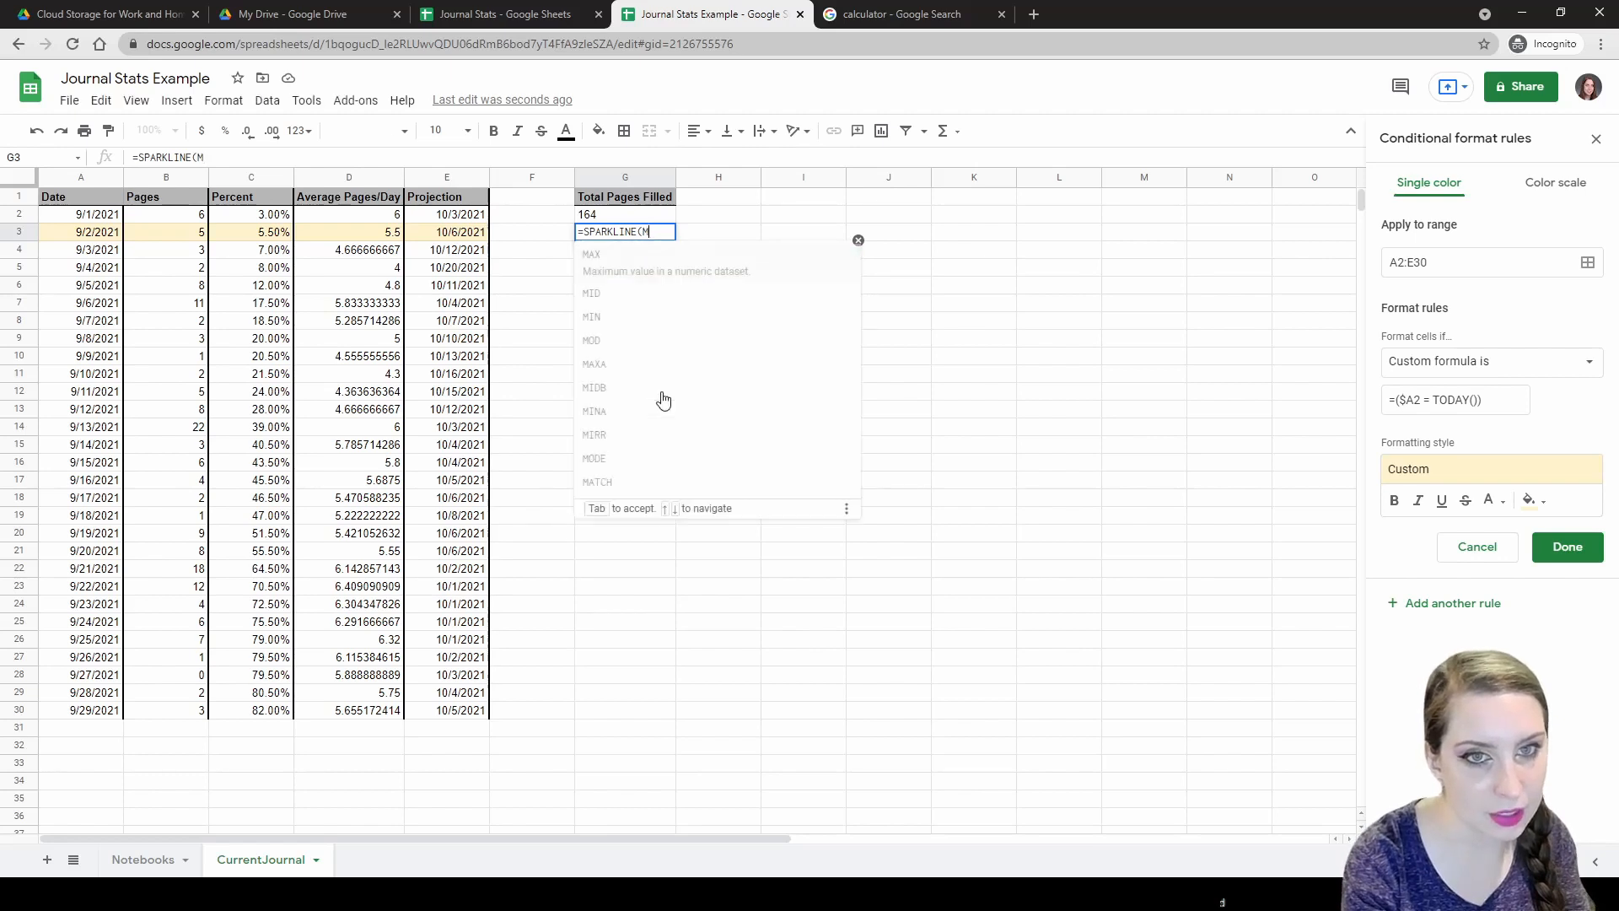
{"action": "type", "text": "AX("}
{"action": "type", "text": "$"}
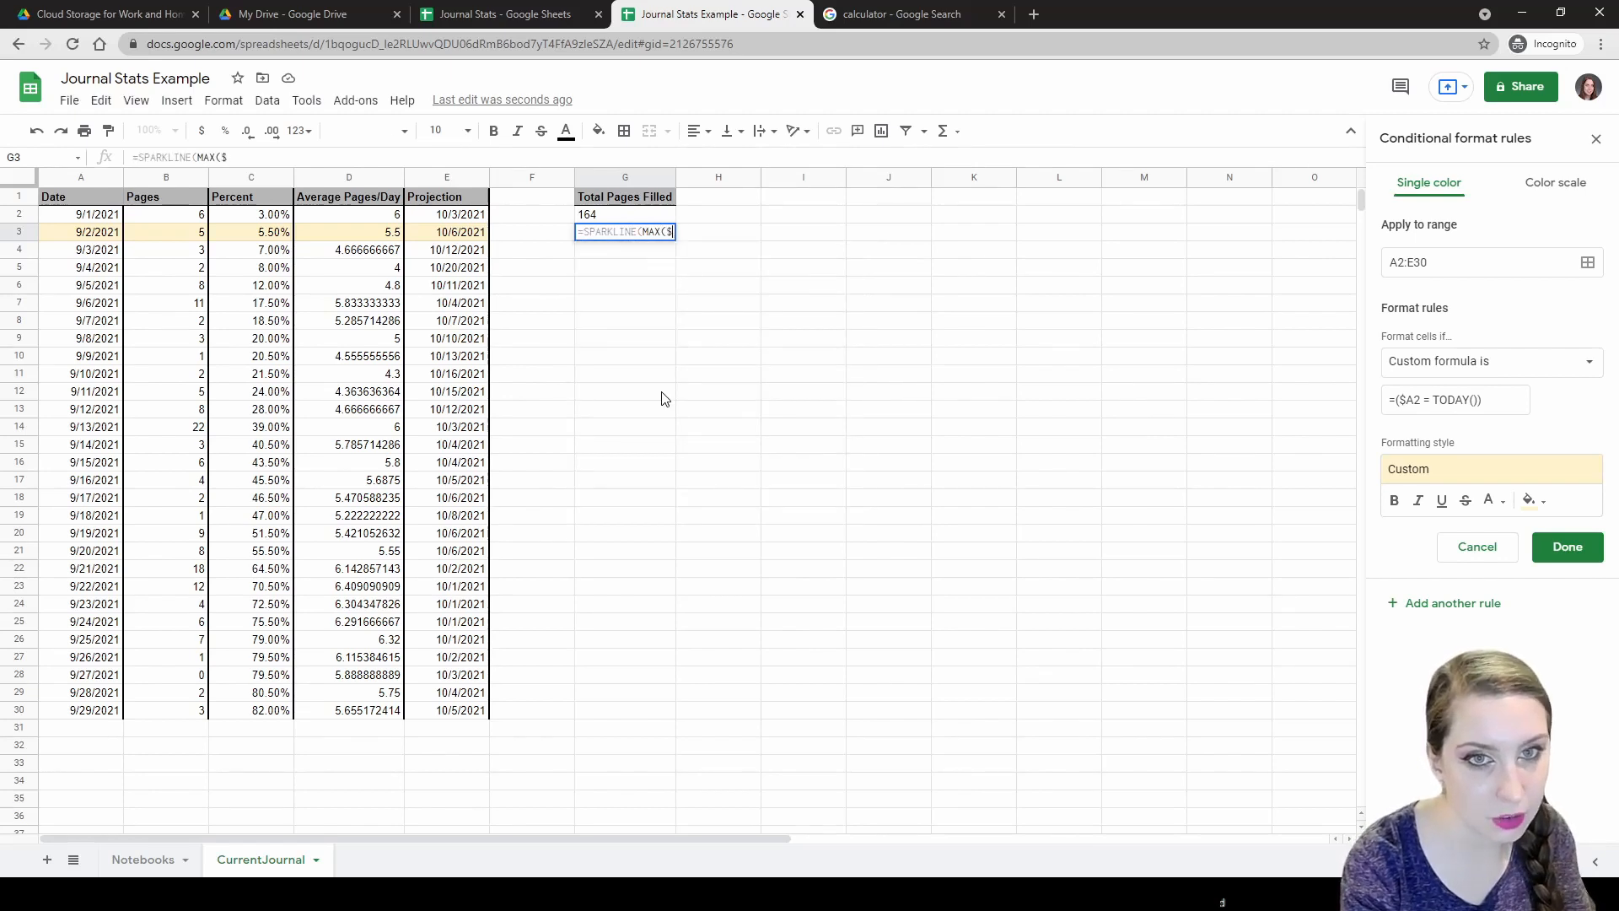
{"action": "type", "text": "C$2"}
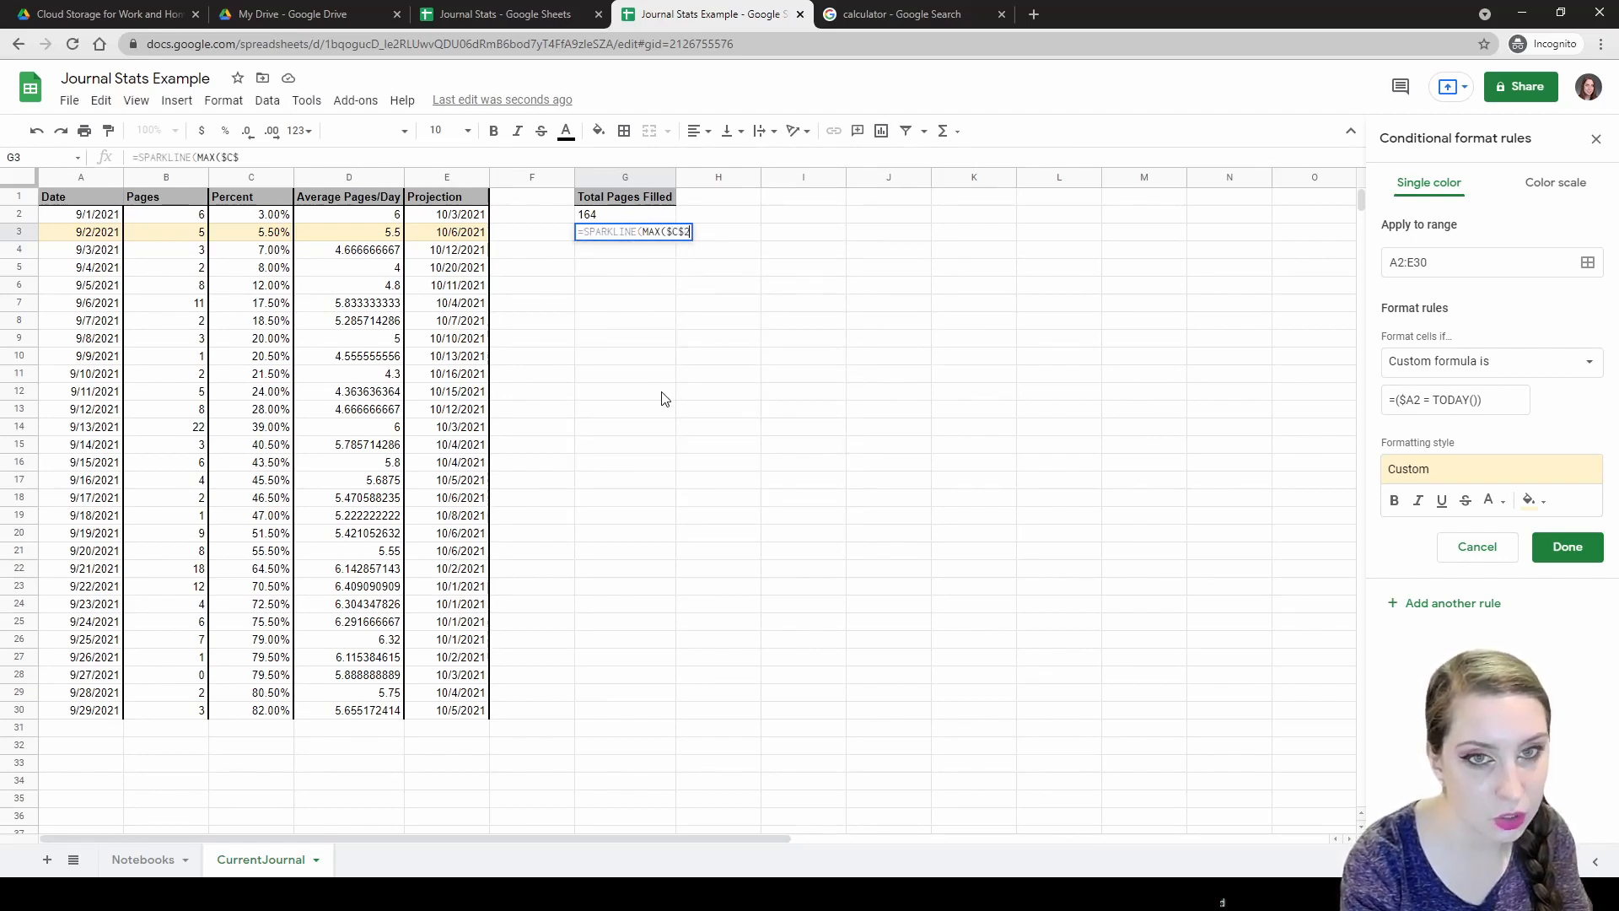
{"action": "type", "text": ":$C)"}
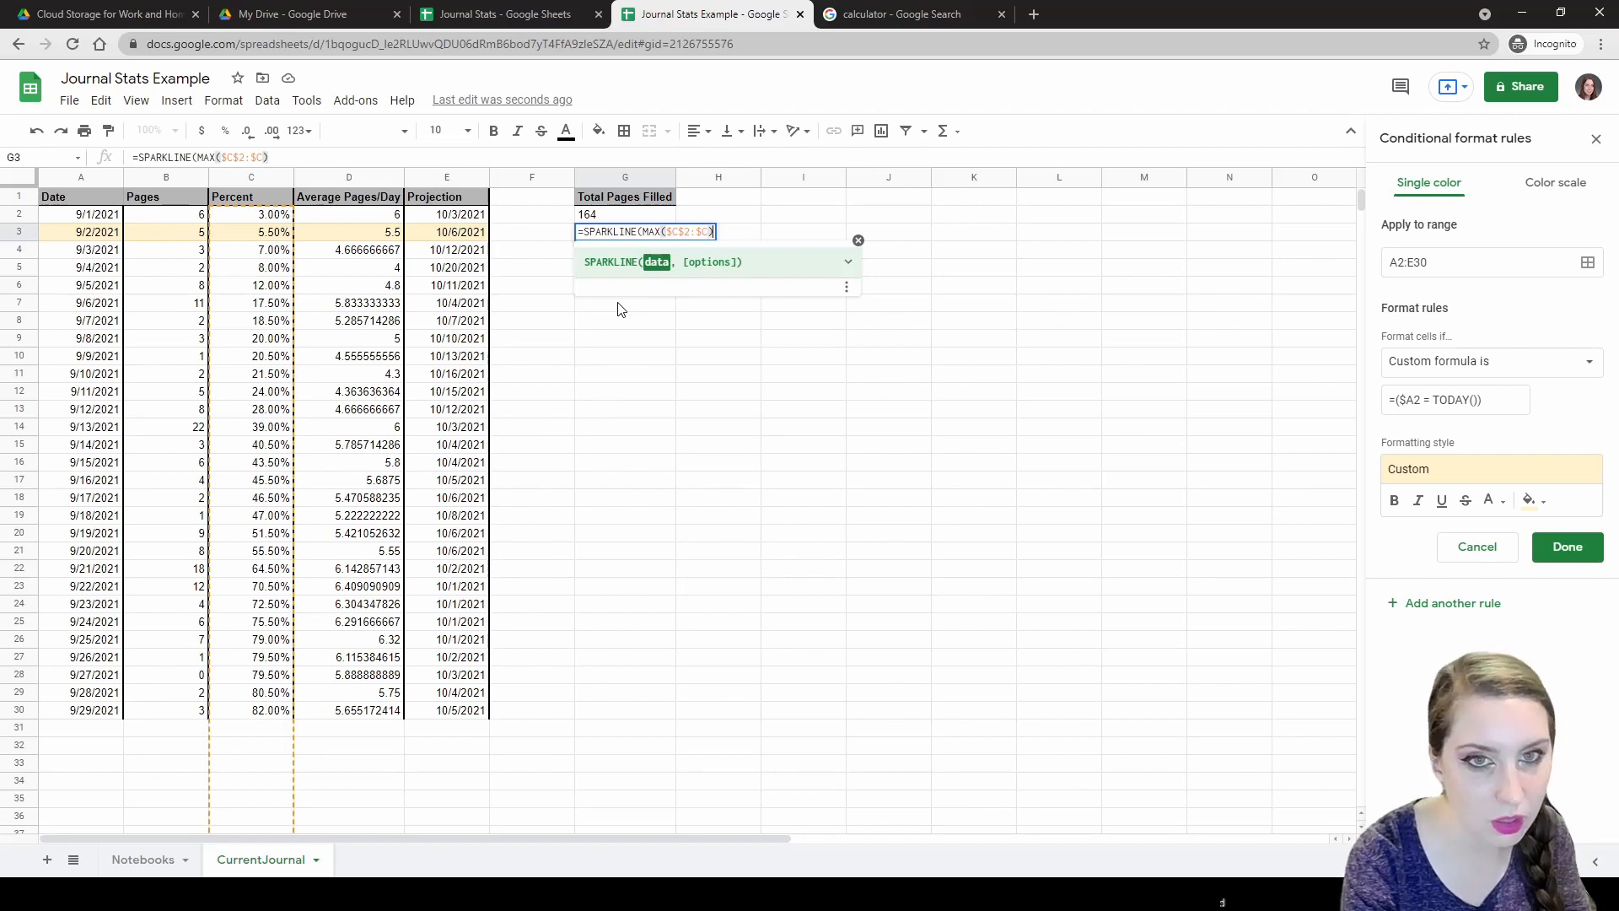
{"action": "type", "text": ", "}
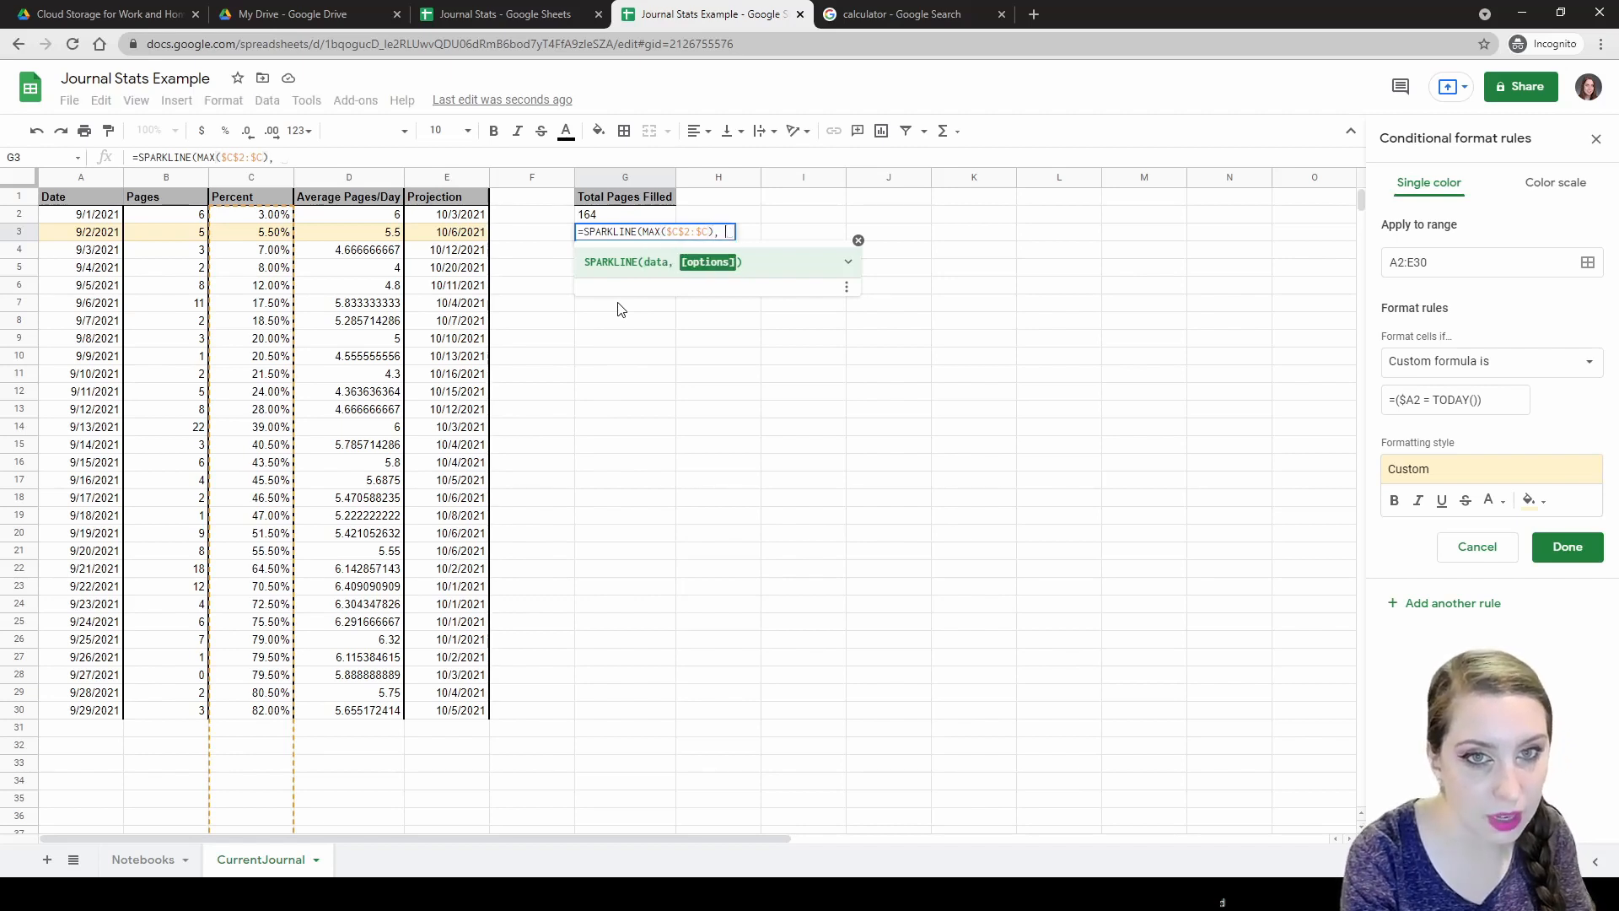
{"action": "type", "text": "{}"}
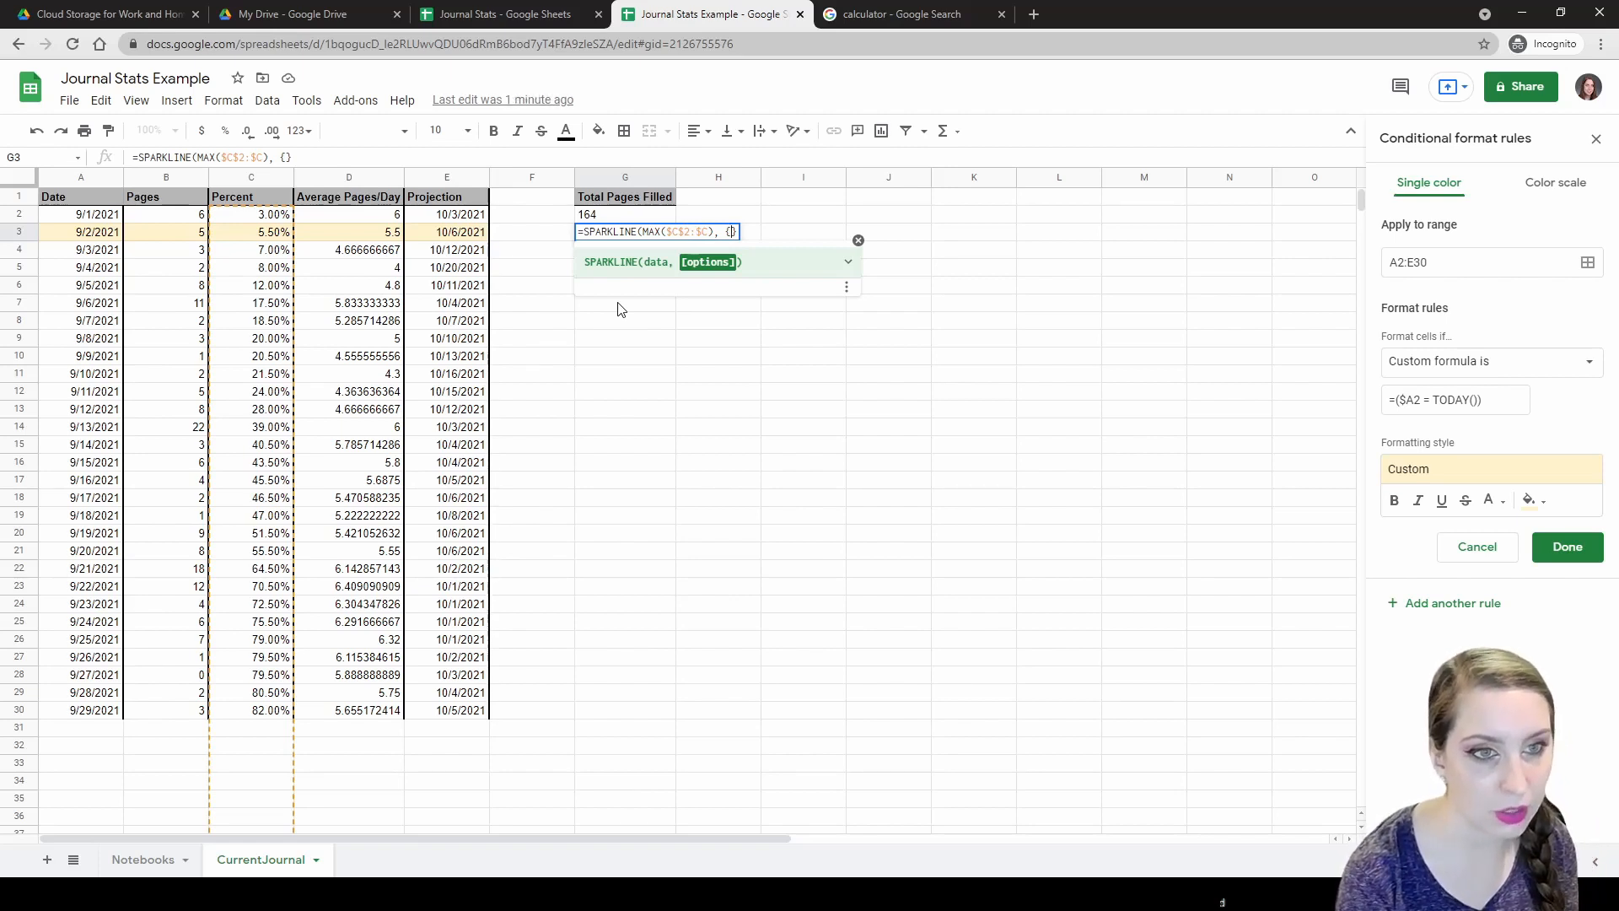
Compare against the reference sheet's finished sparkline and the calculator results.
{"action": "left_click", "coordinate": [498, 14]}
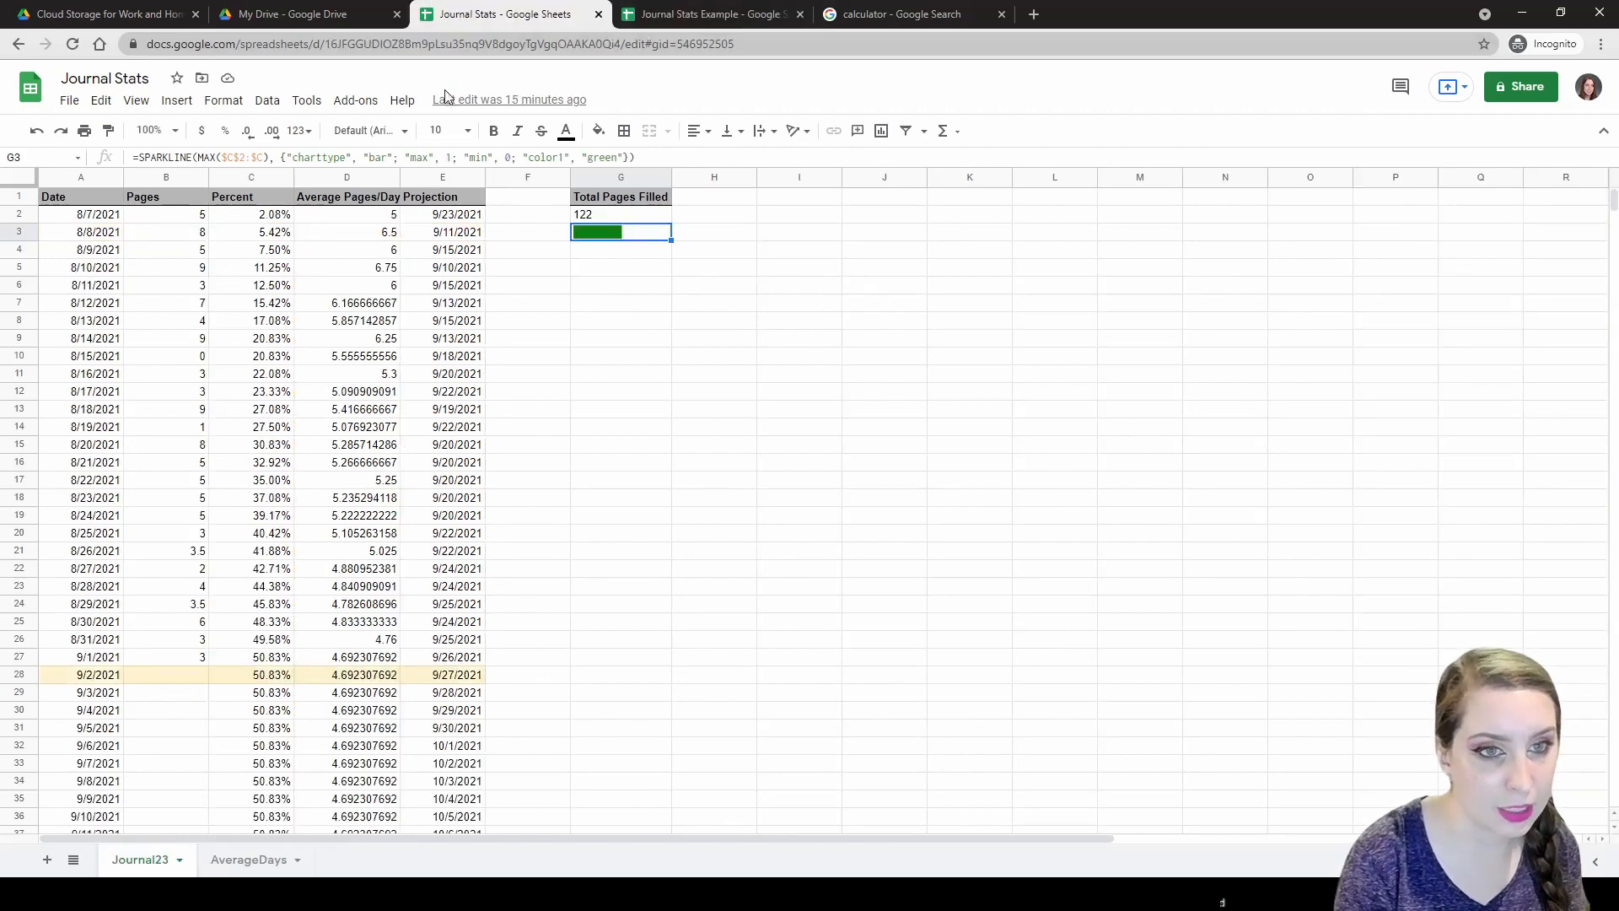
{"action": "left_click", "coordinate": [906, 14]}
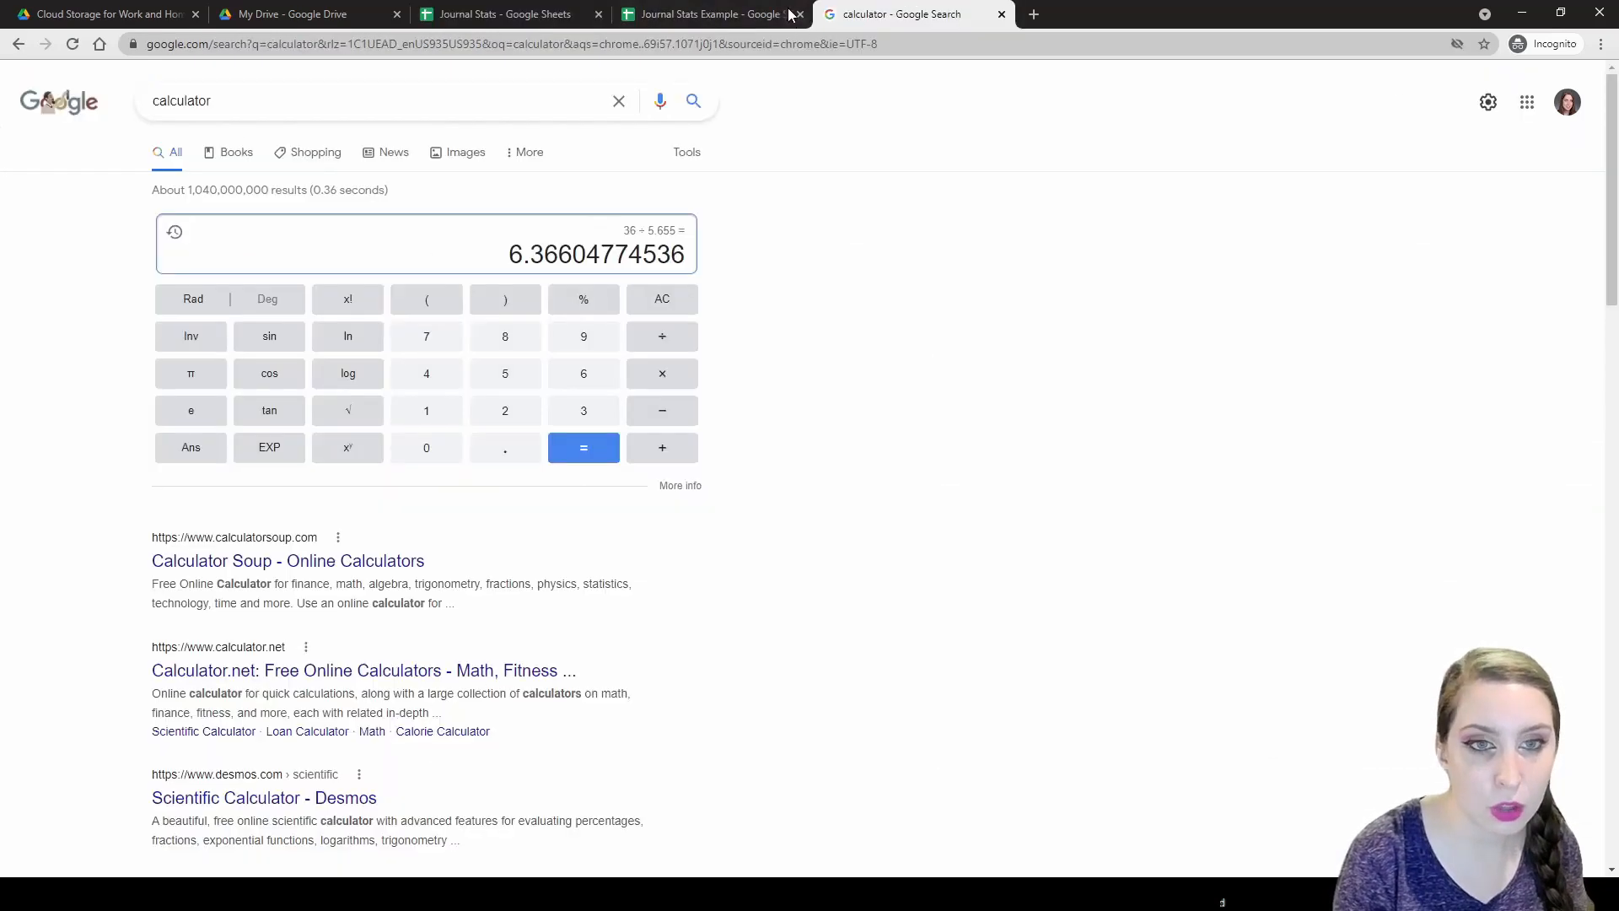
{"action": "left_click", "coordinate": [777, 10]}
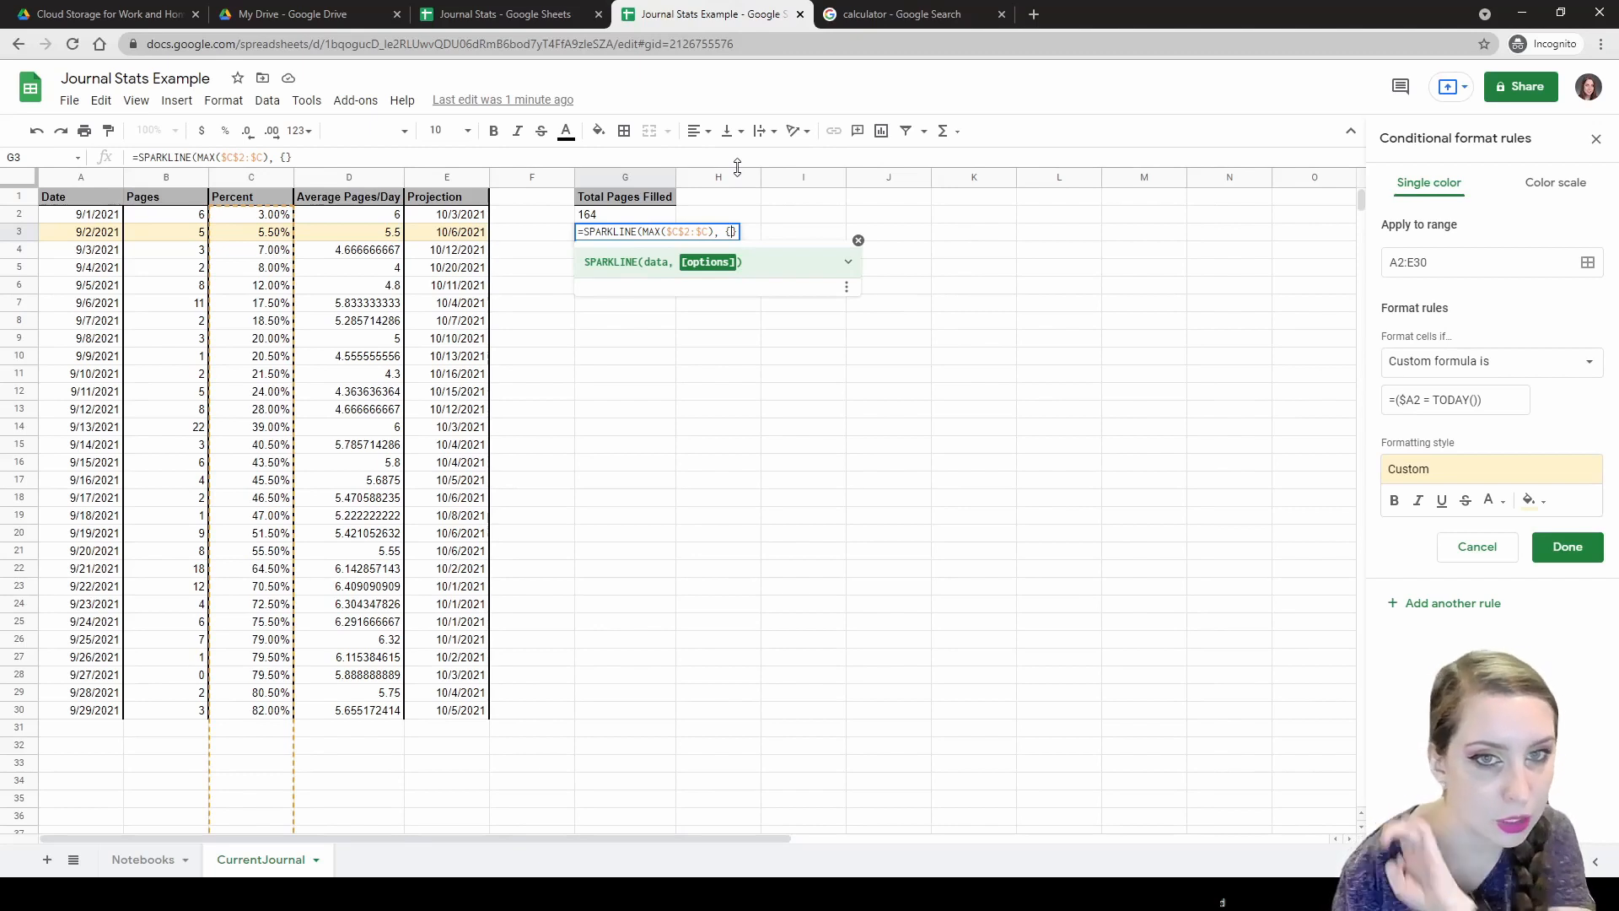
Close the SPARKLINE parenthesis and enter "charttype", "bar" inside the options braces.
{"action": "key", "text": "Right"}
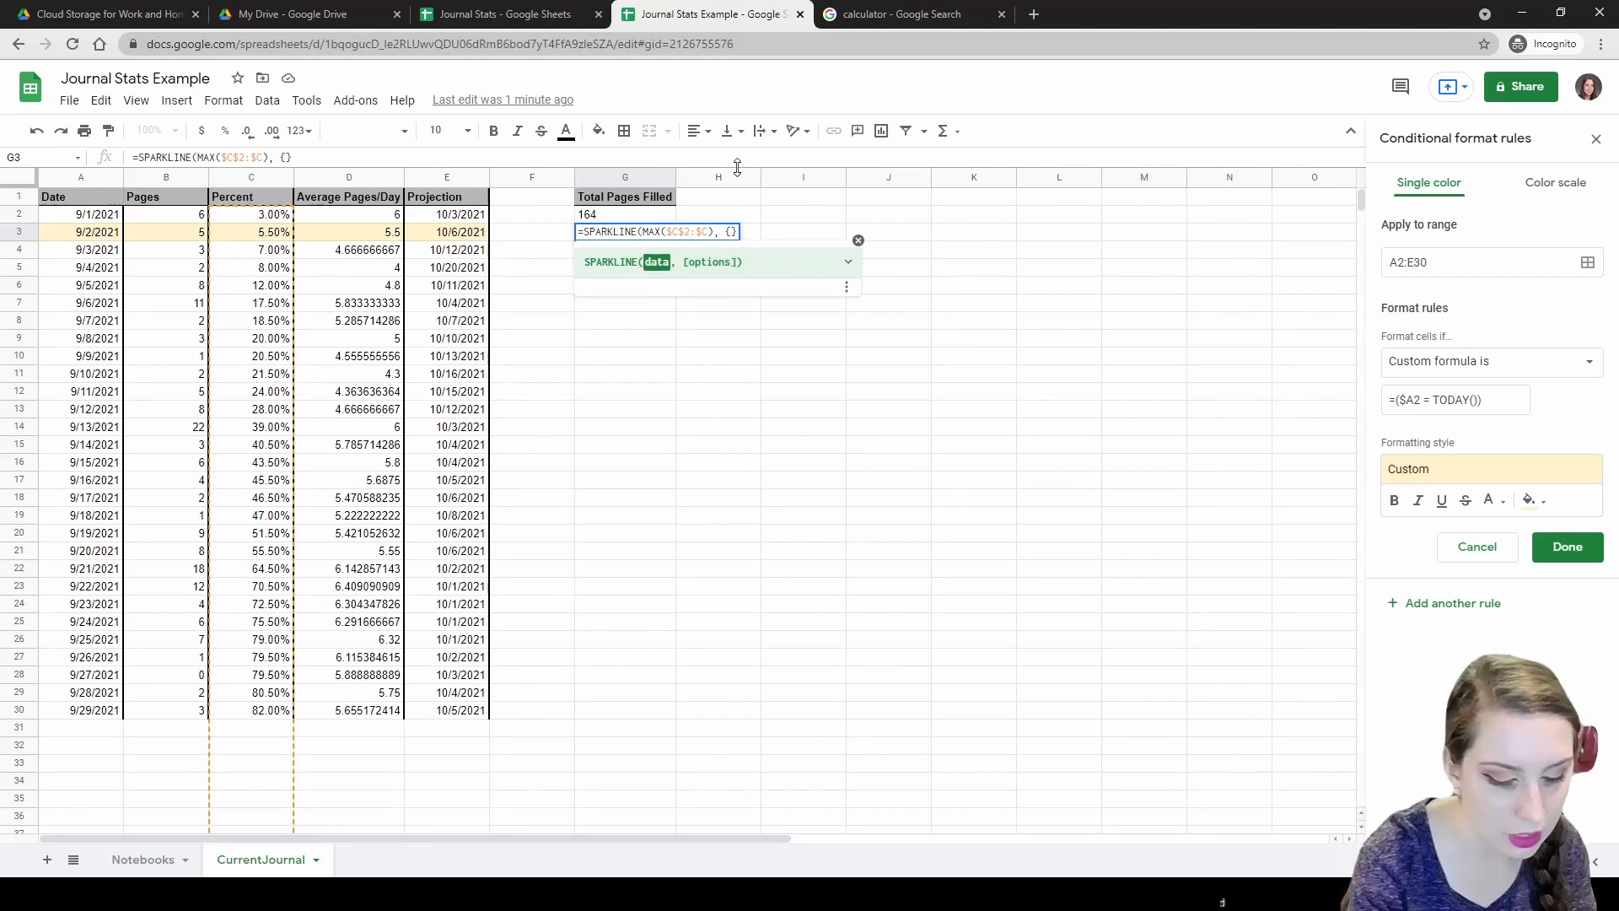
{"action": "type", "text": ")"}
{"action": "key", "text": "Left"}
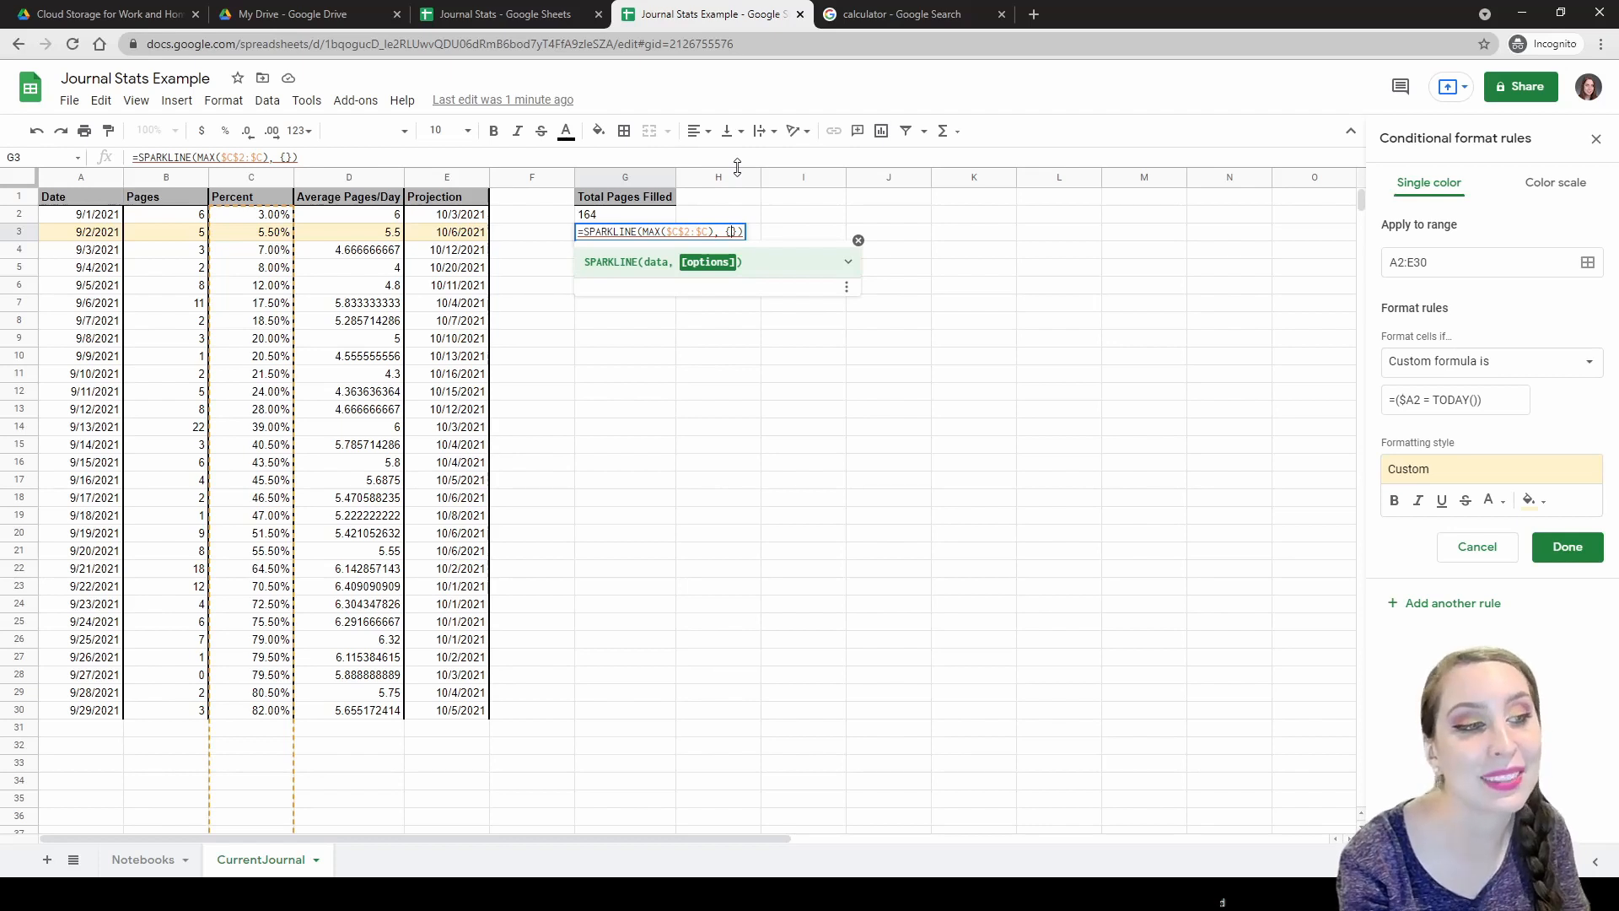
{"action": "type", "text": "\""}
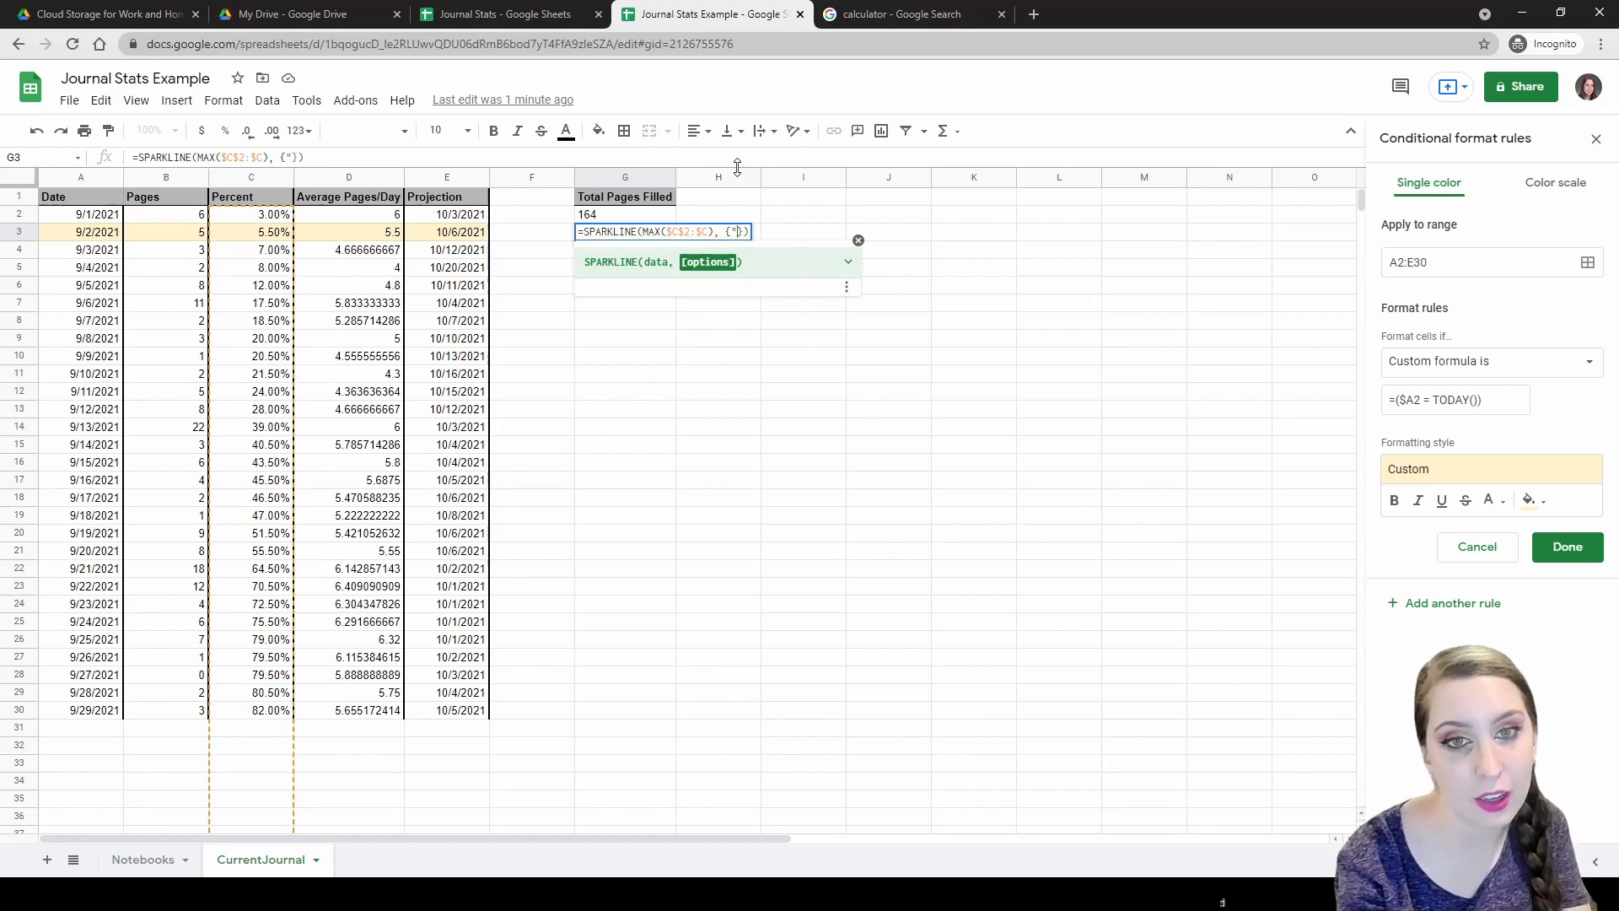
{"action": "type", "text": "char"}
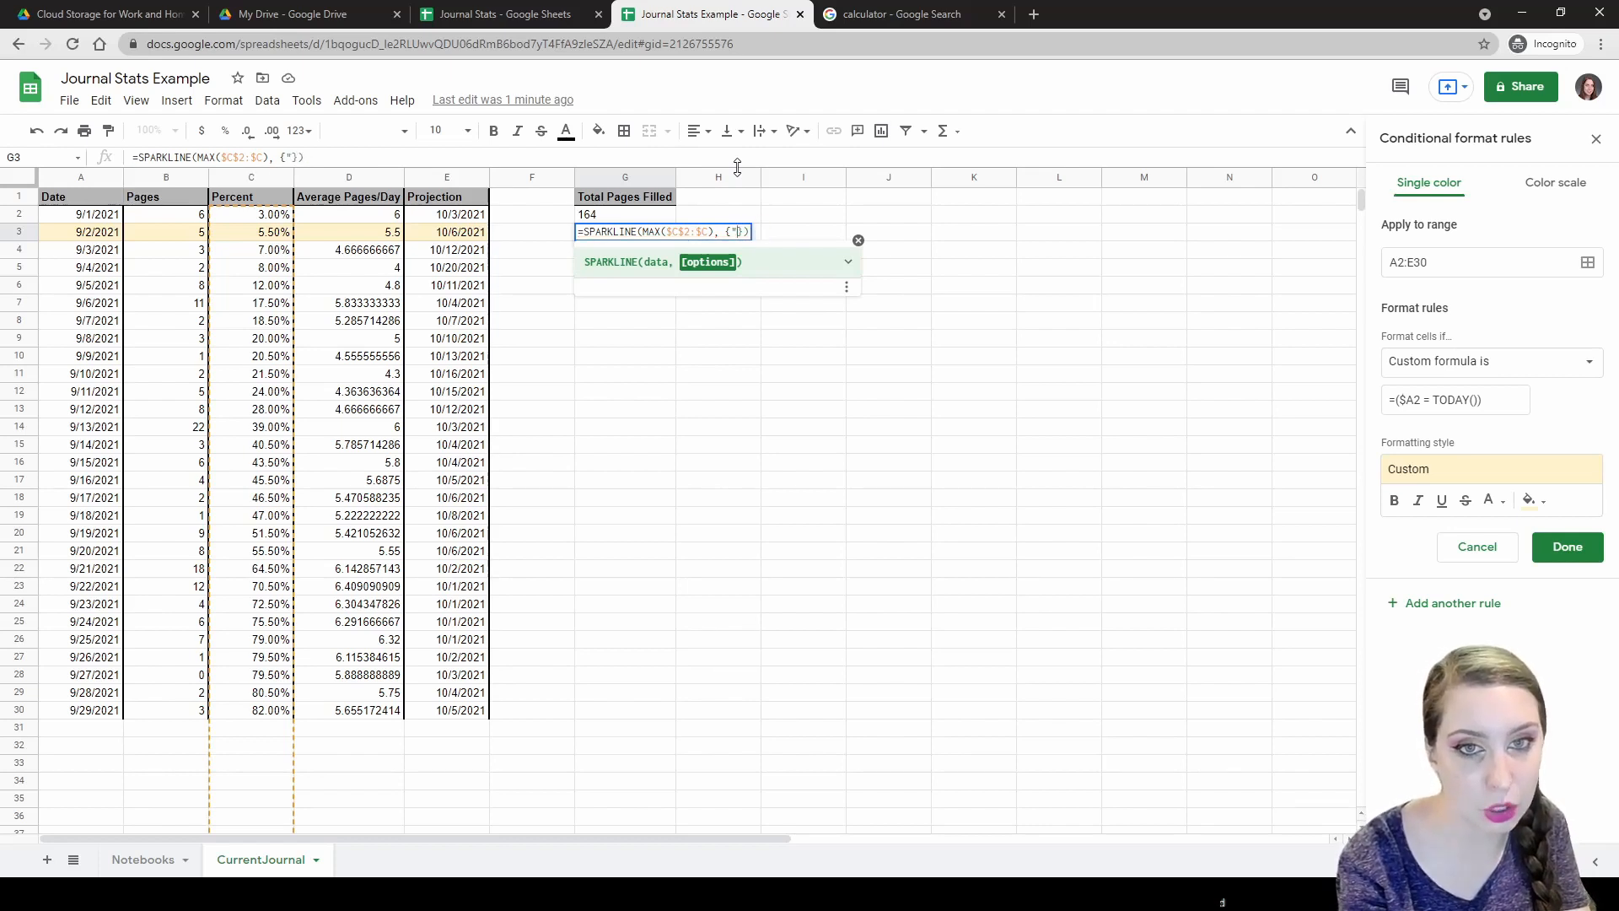
{"action": "type", "text": "ttype"}
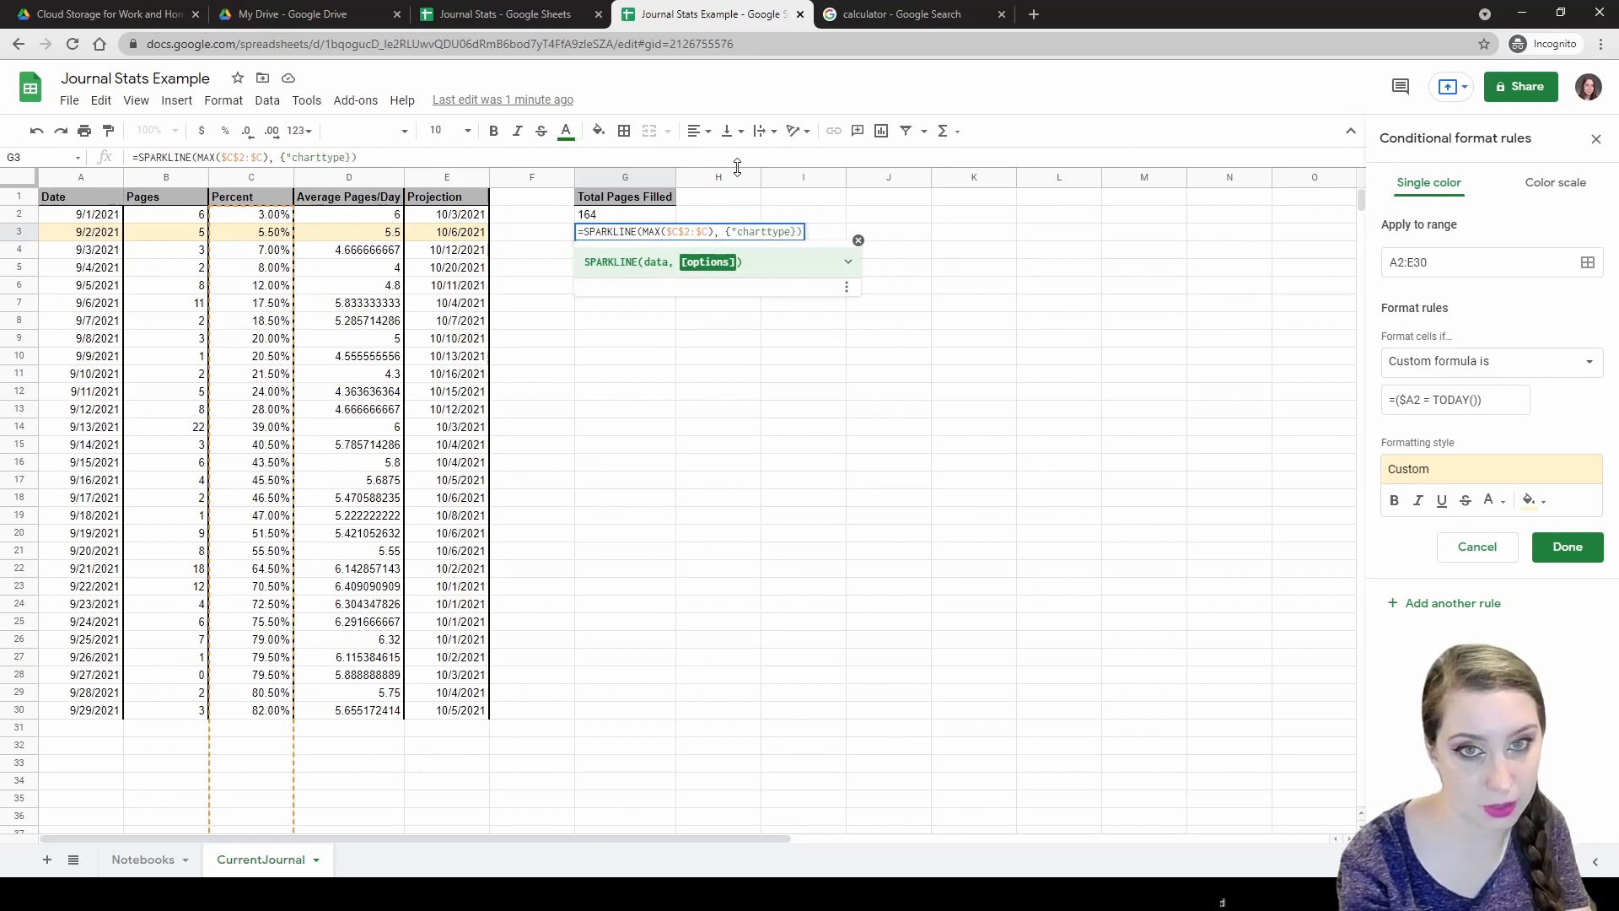
{"action": "type", "text": "\""}
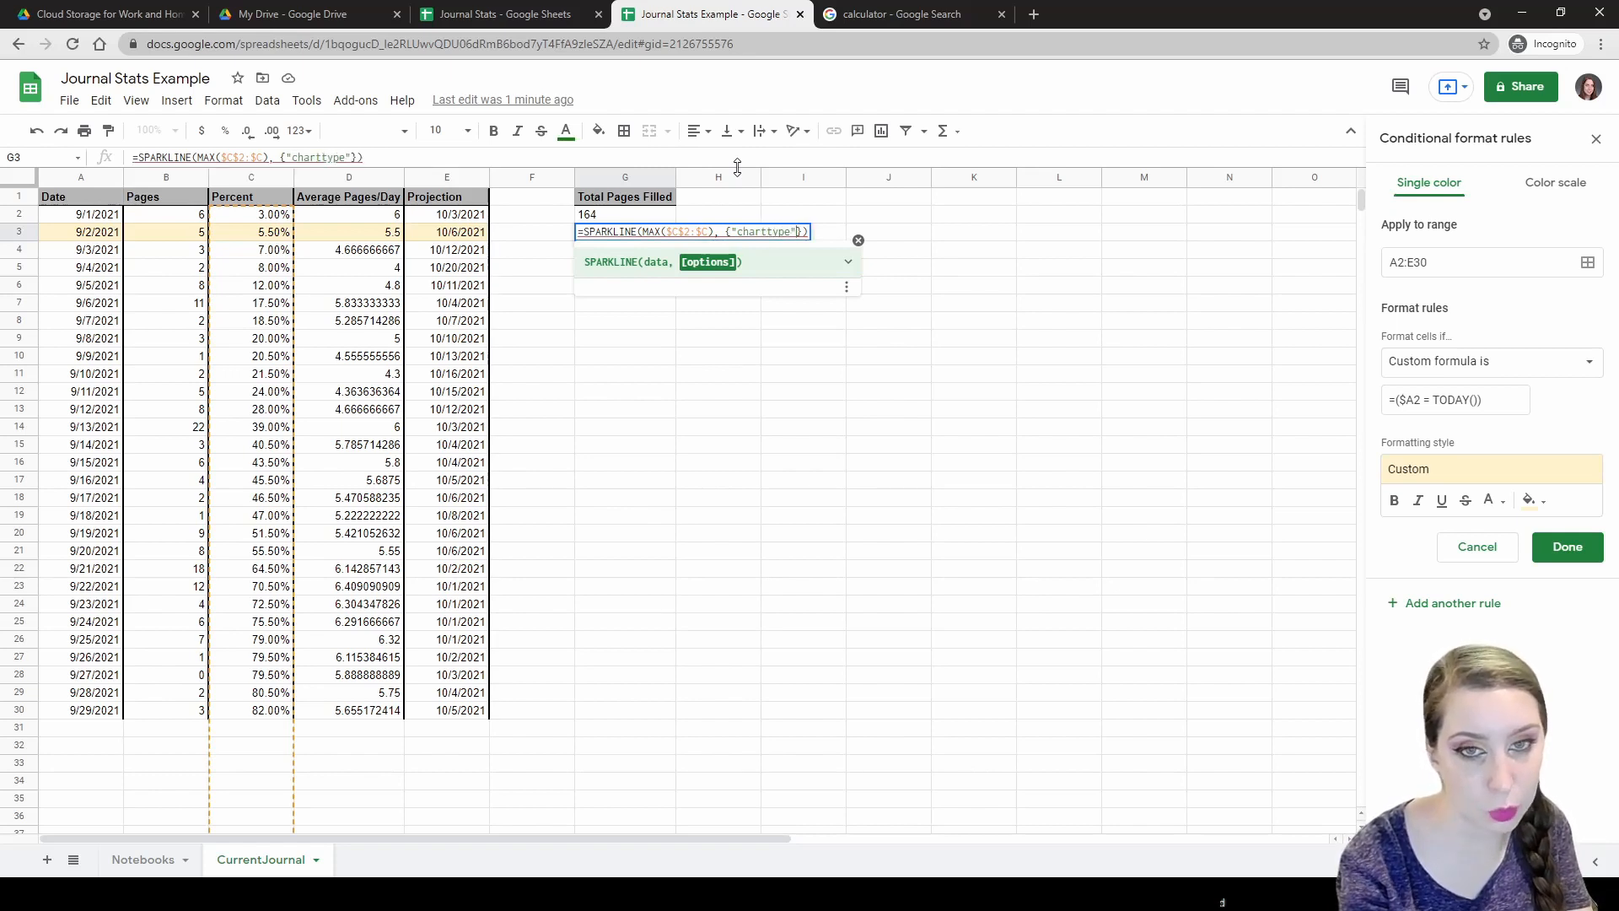
{"action": "type", "text": ", "}
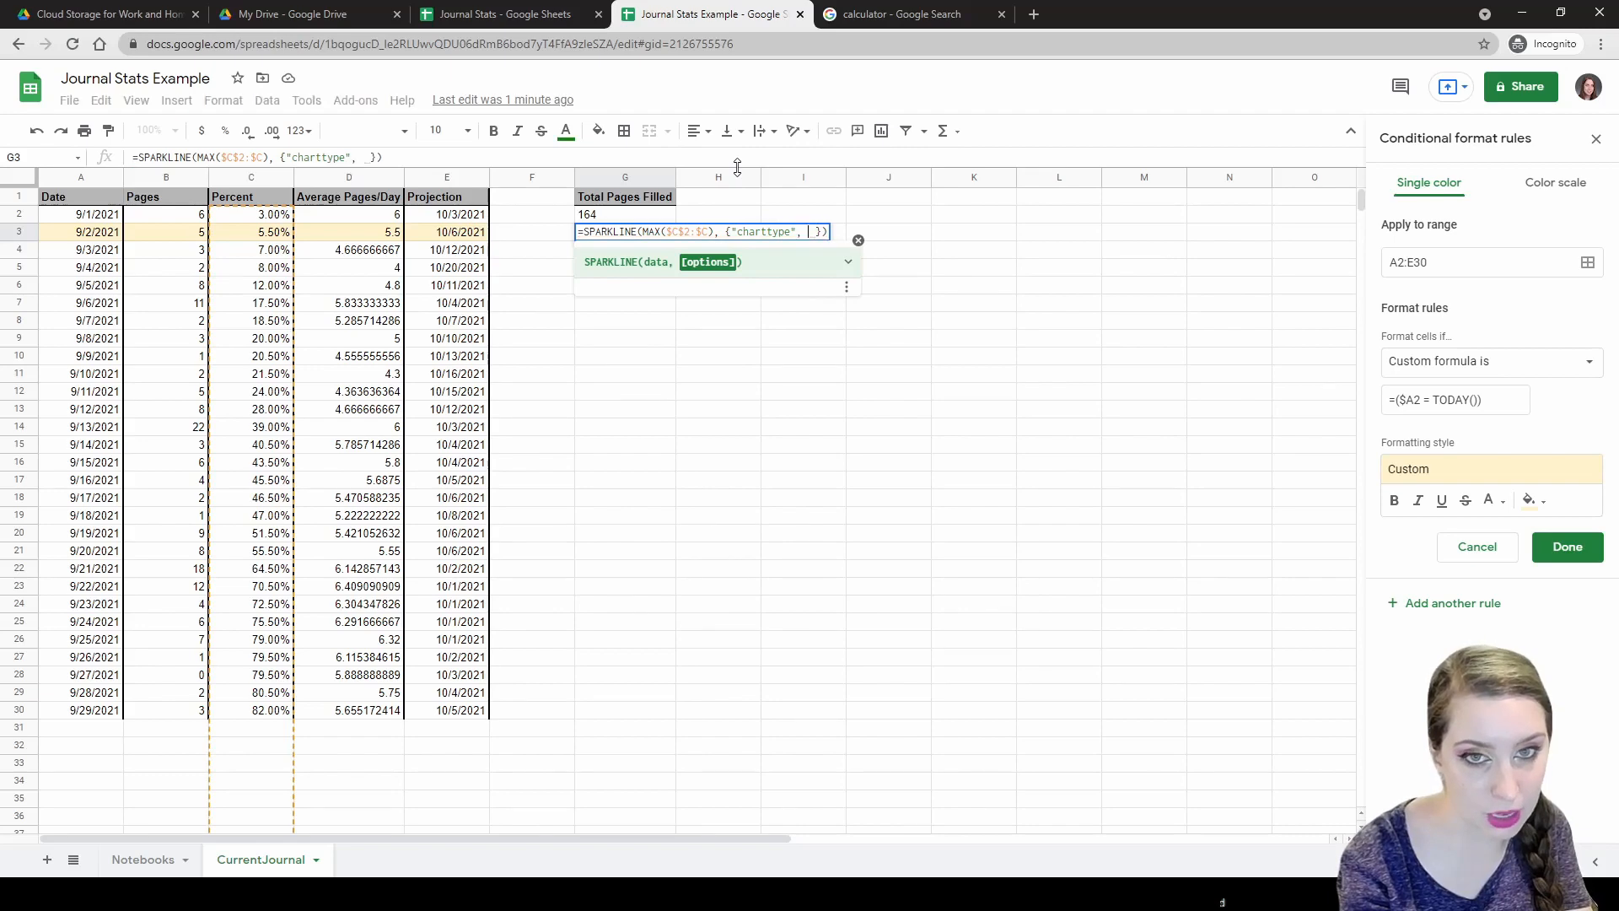
{"action": "type", "text": "\"bar\""}
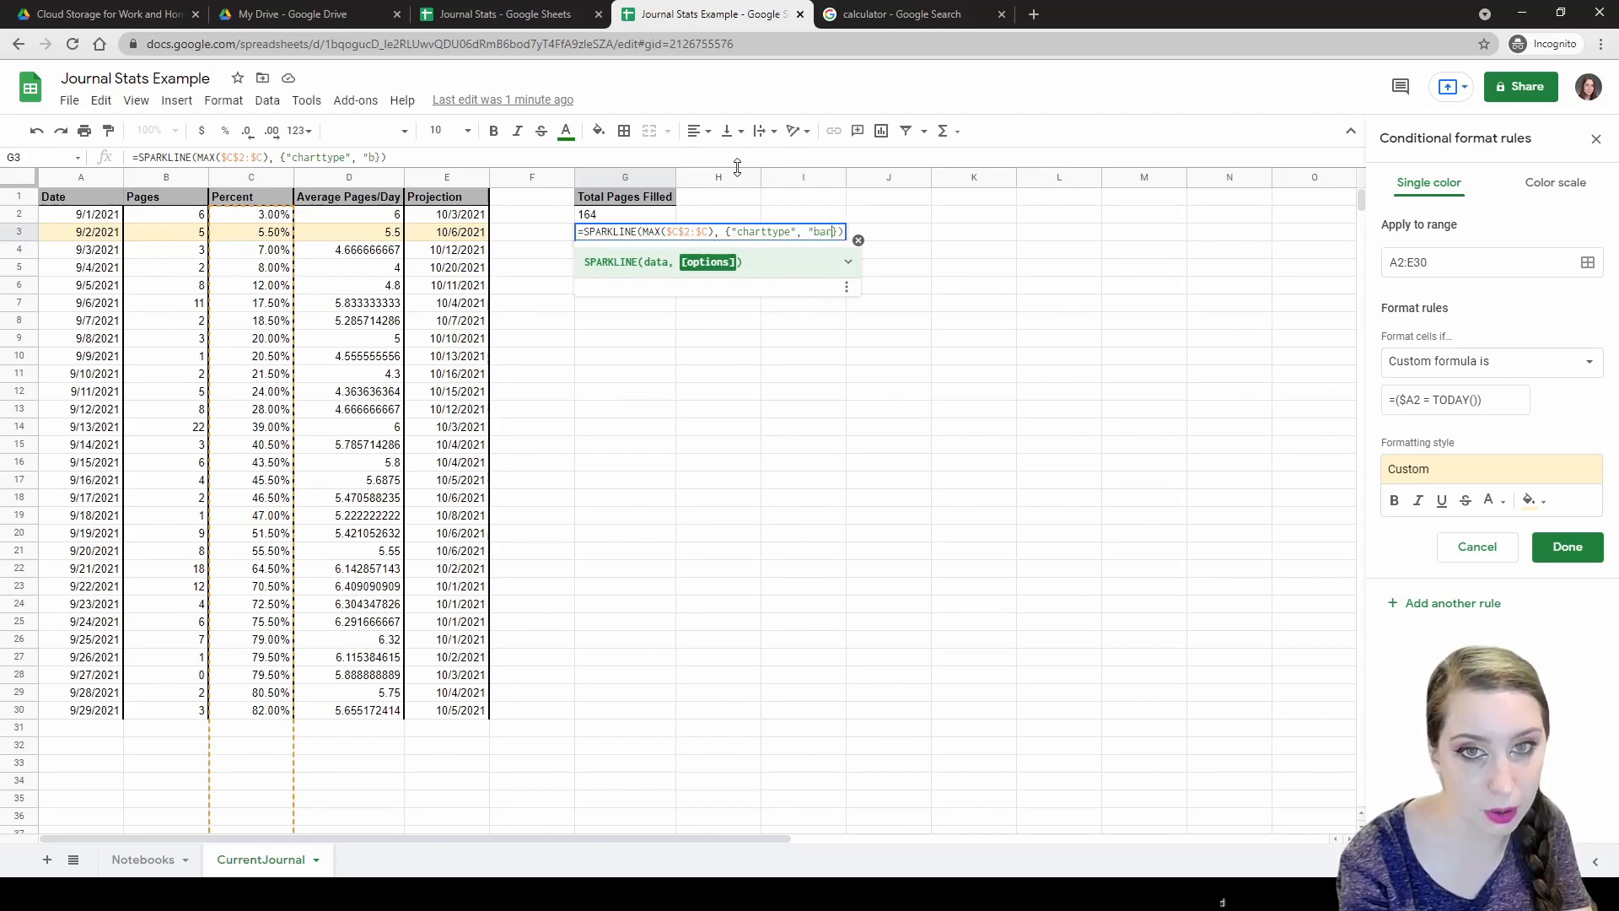
Finish G3's options with "max", 100; "min", 0 and enter the SPARKLINE formula.
{"action": "left_click", "coordinate": [540, 12]}
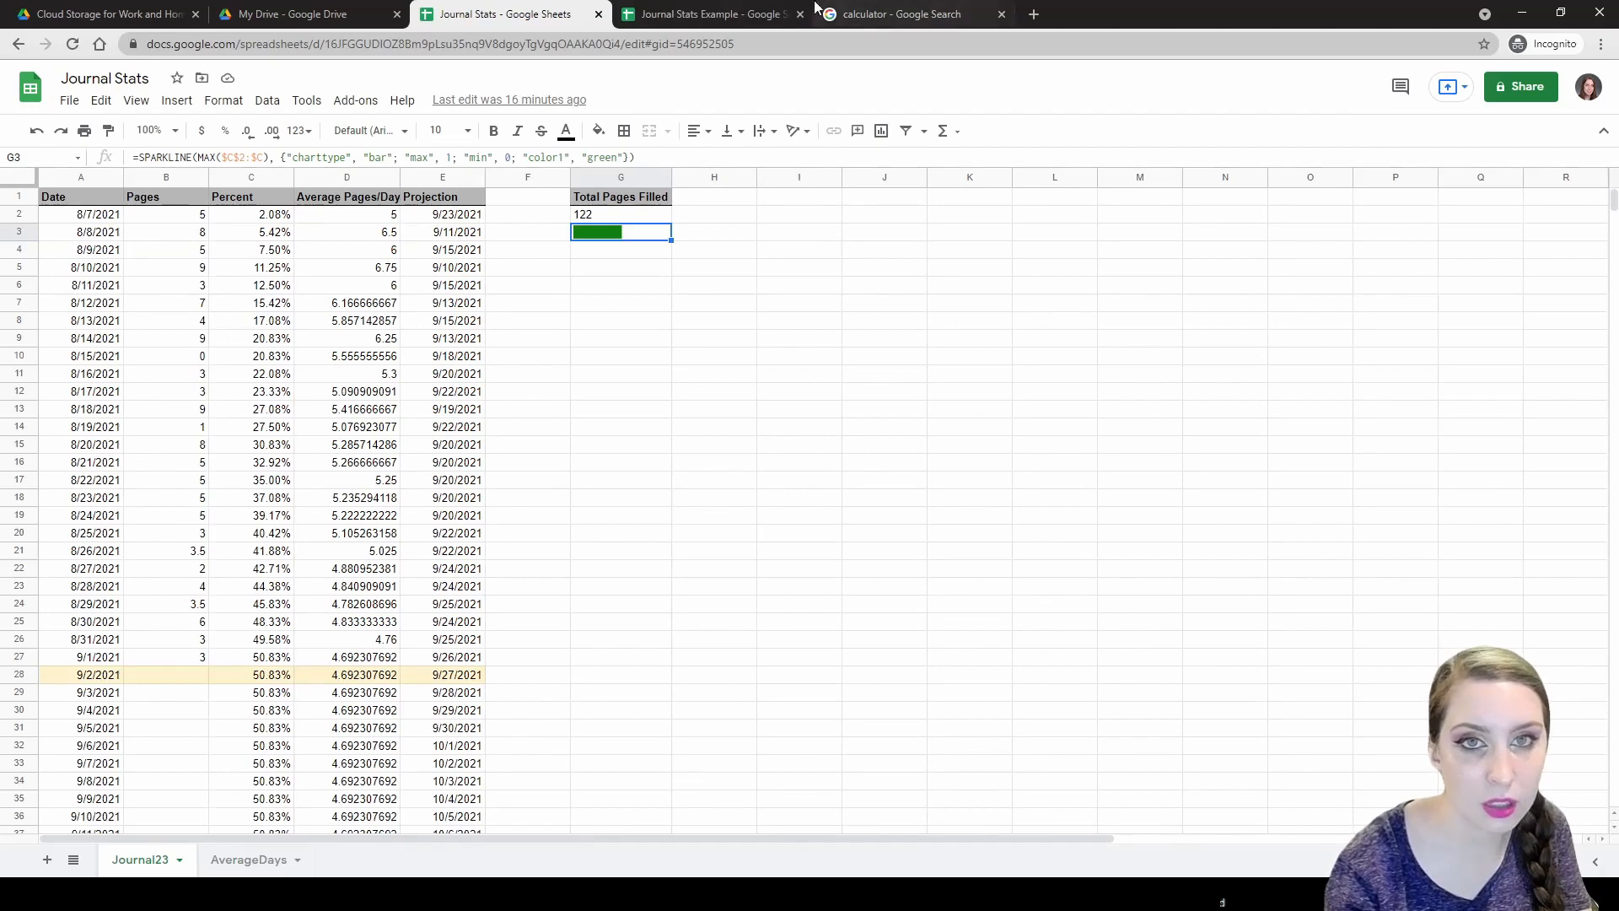
{"action": "left_click", "coordinate": [725, 14]}
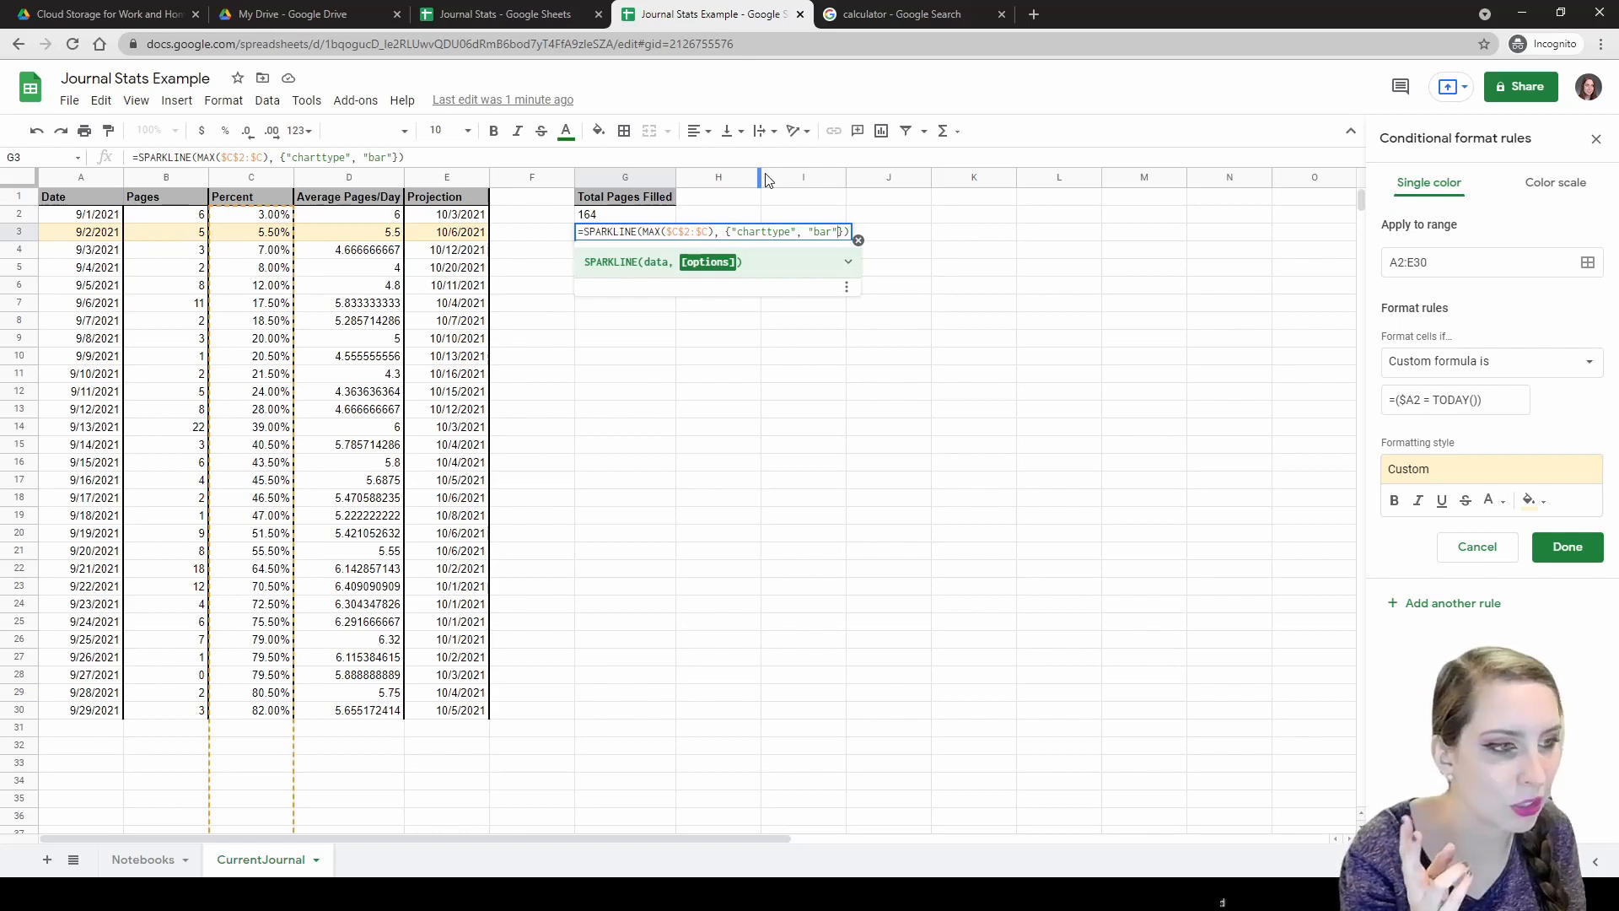
{"action": "type", "text": "; "}
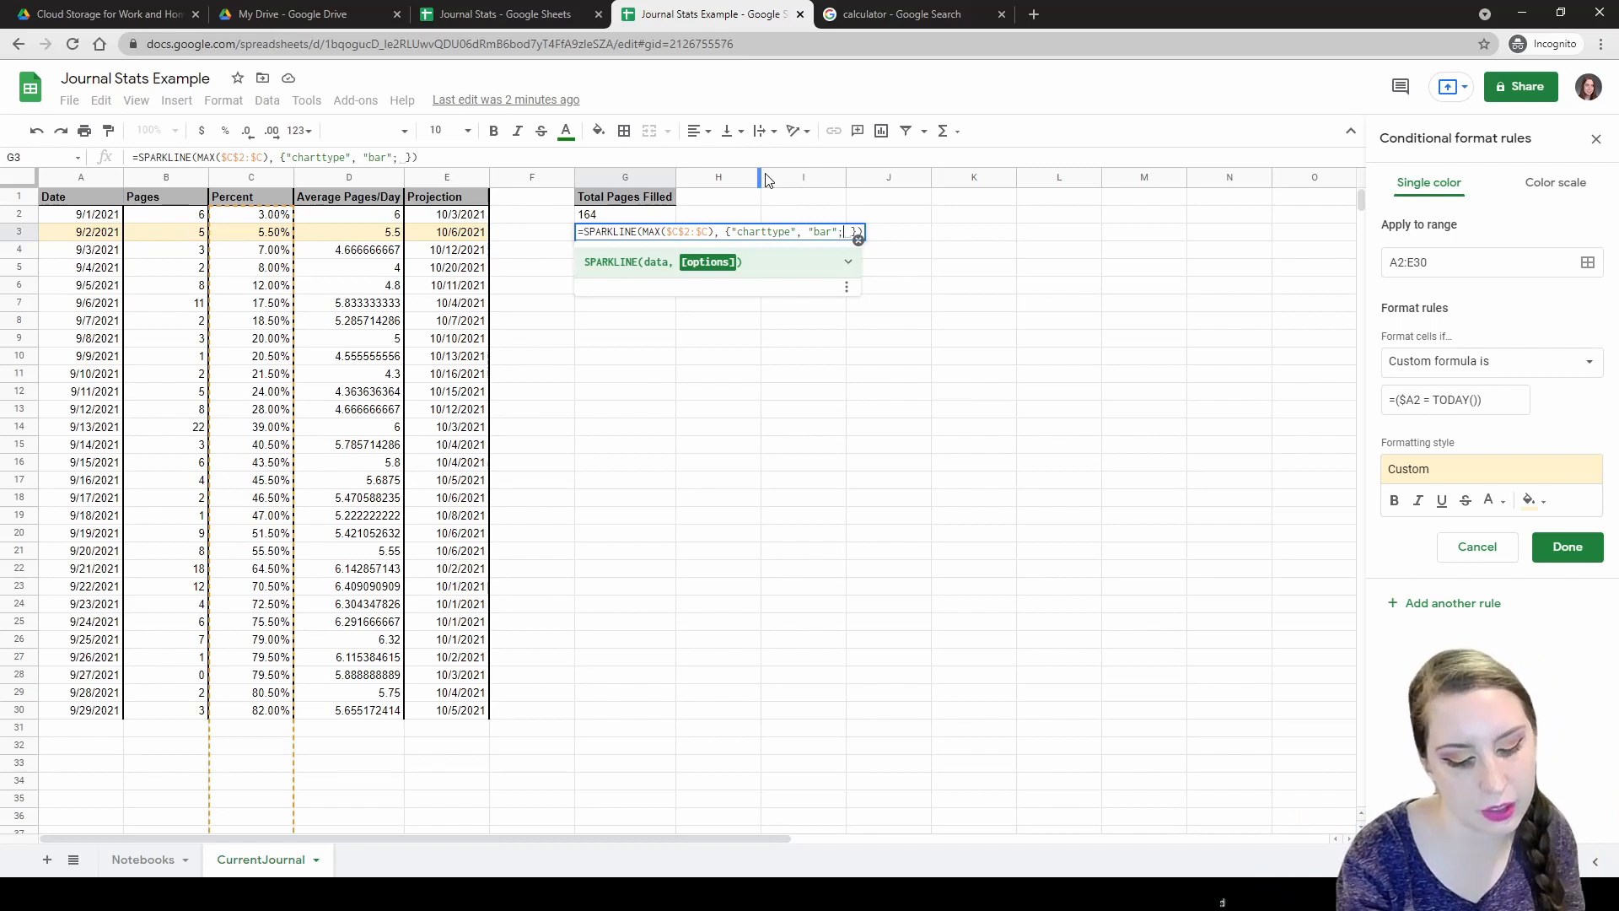
{"action": "type", "text": "\""}
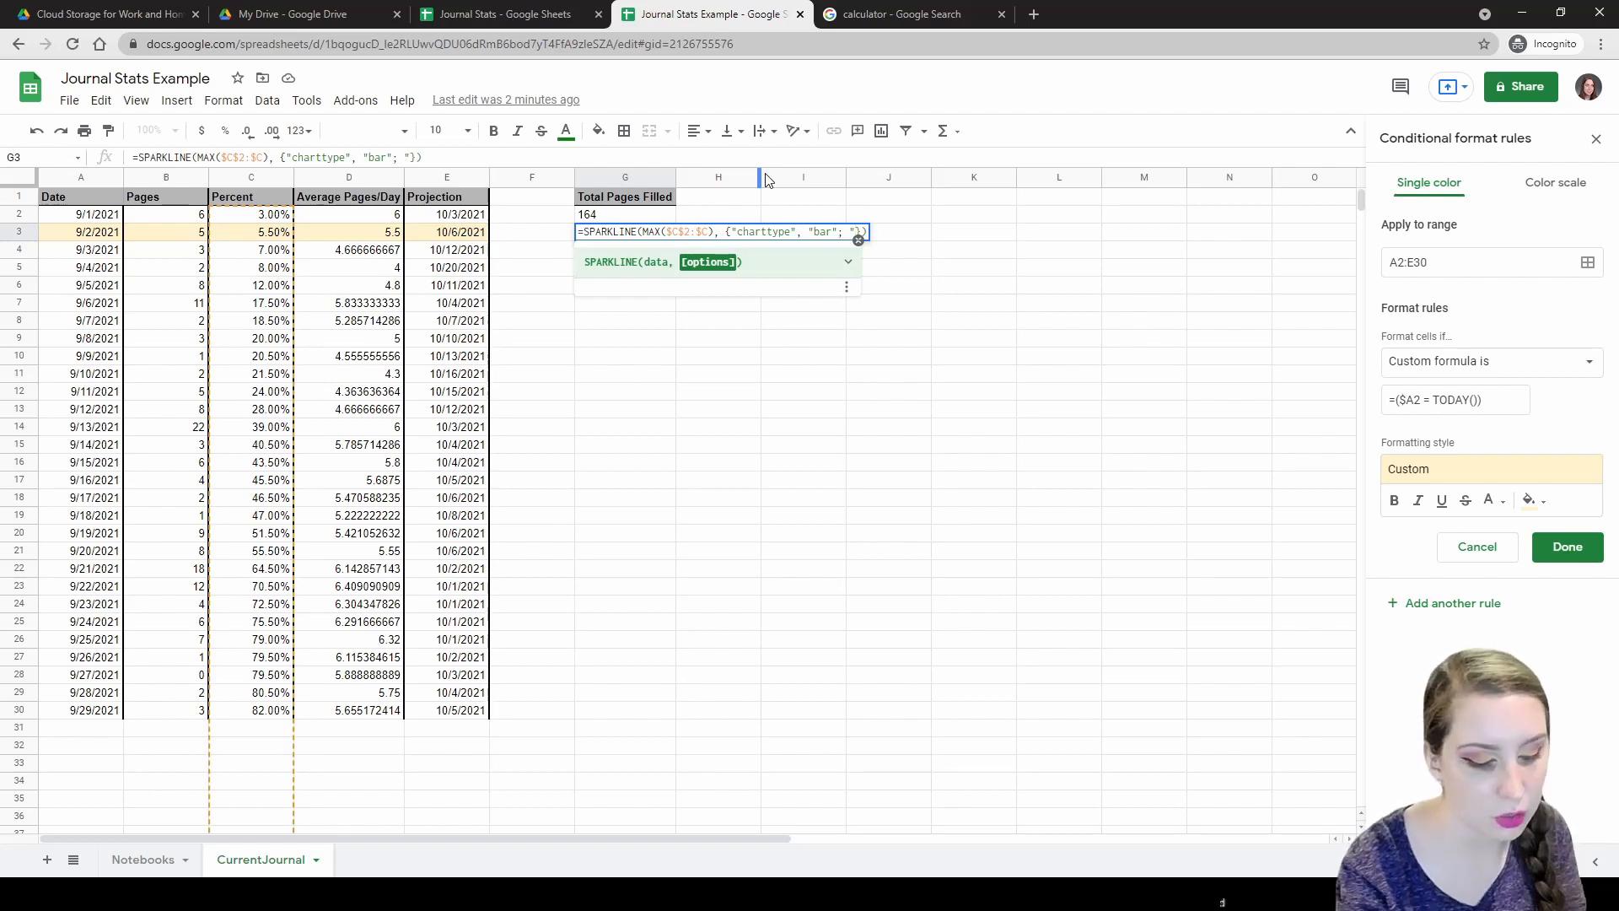
{"action": "type", "text": "max\","}
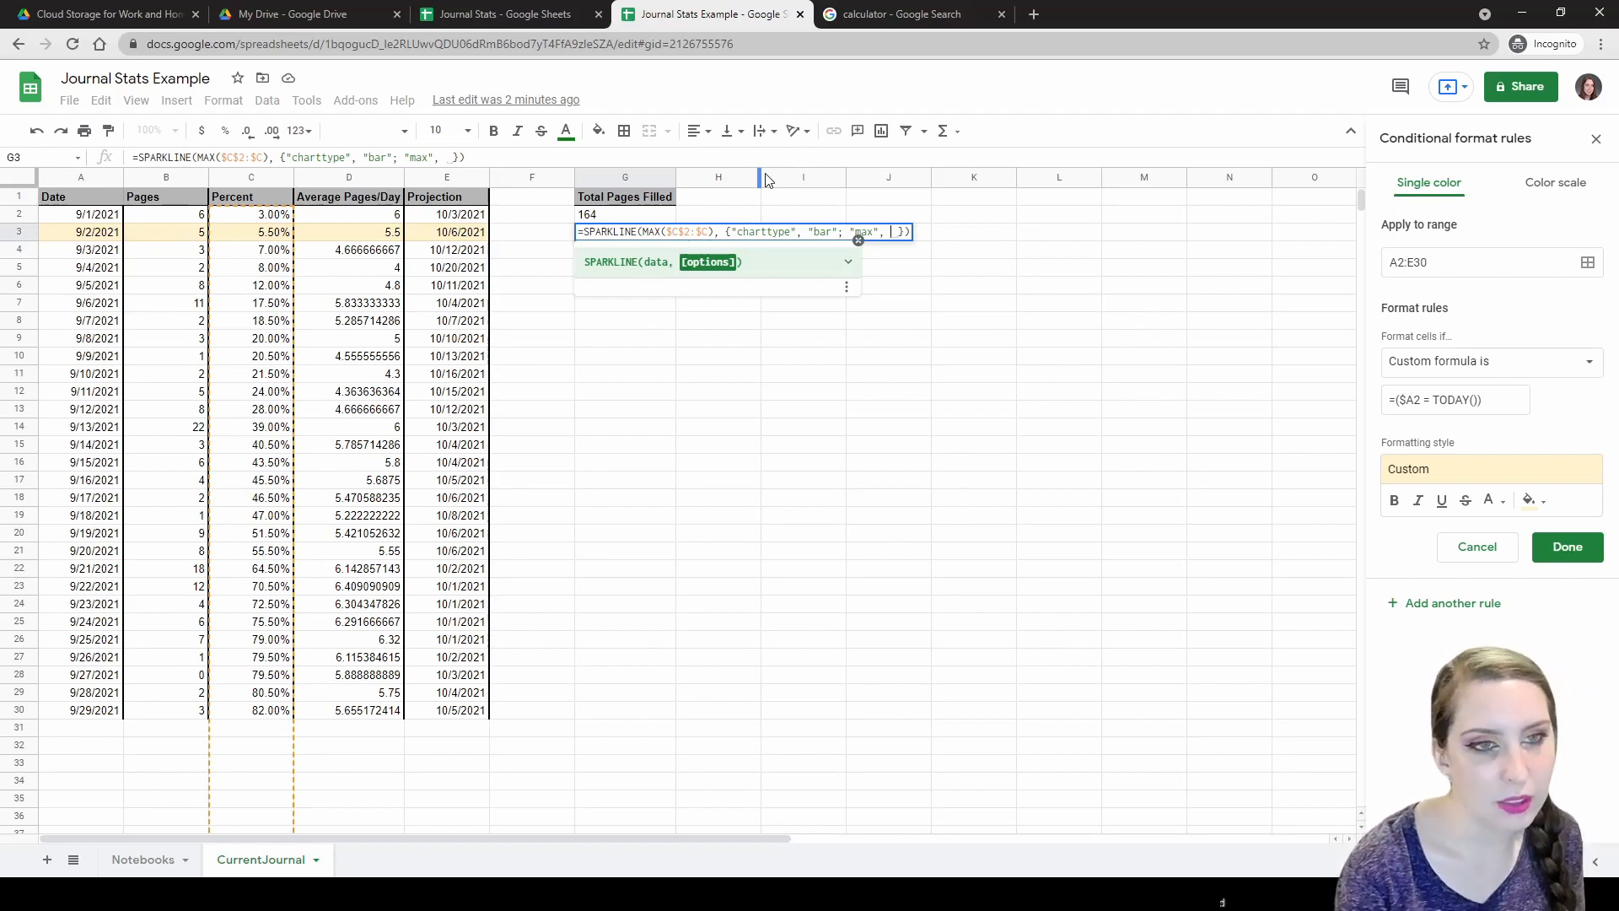
{"action": "type", "text": "100; "}
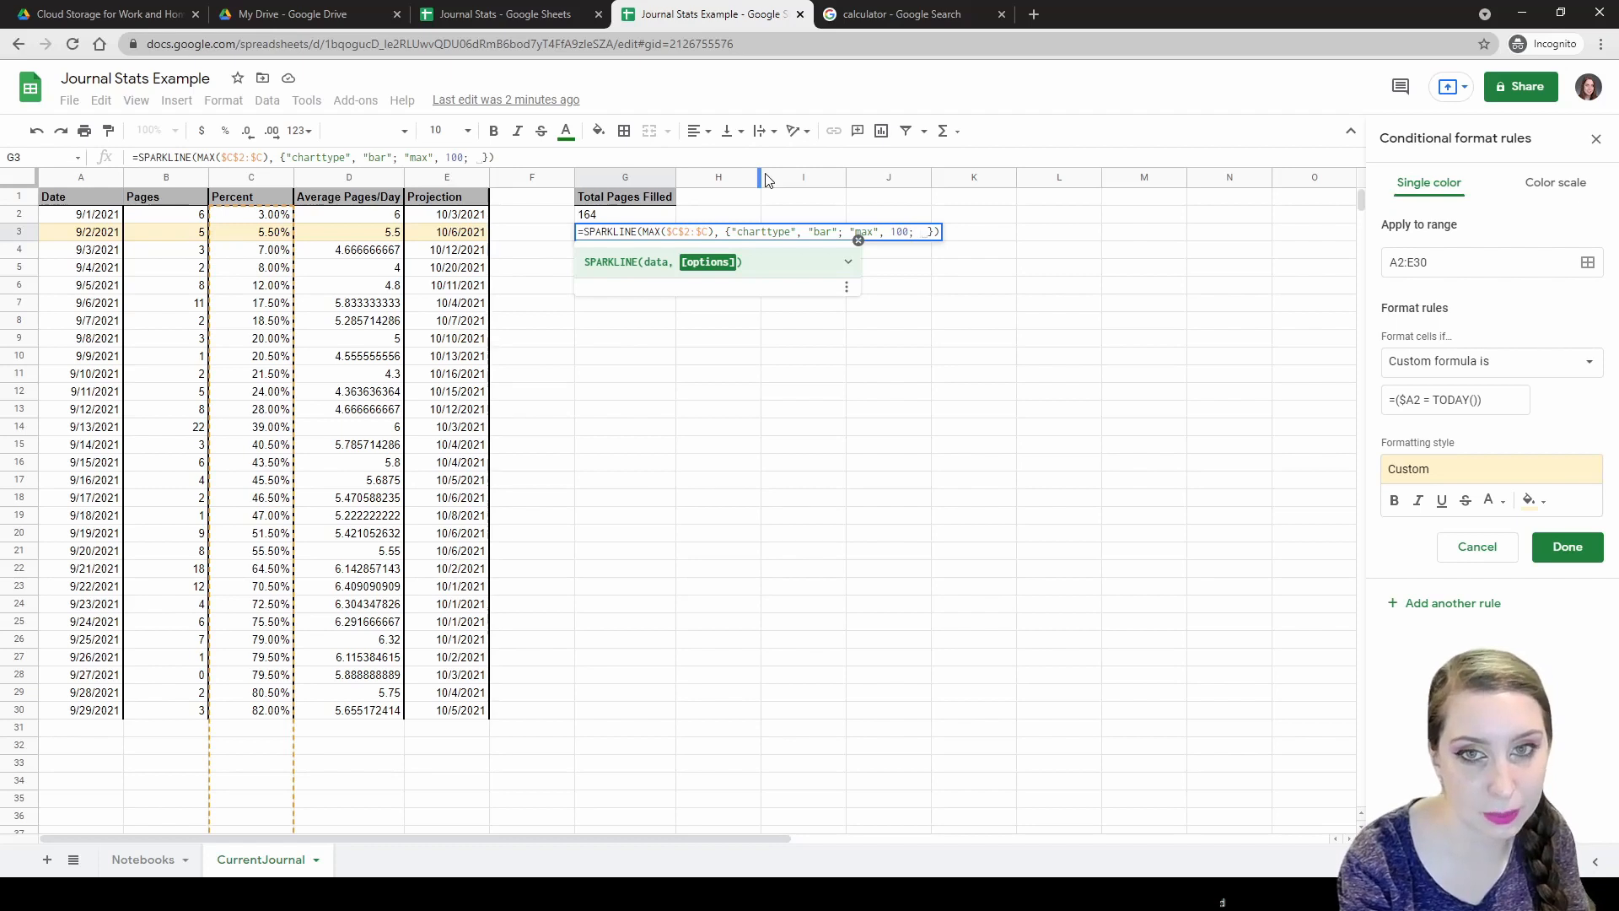
{"action": "type", "text": "\"min\", "}
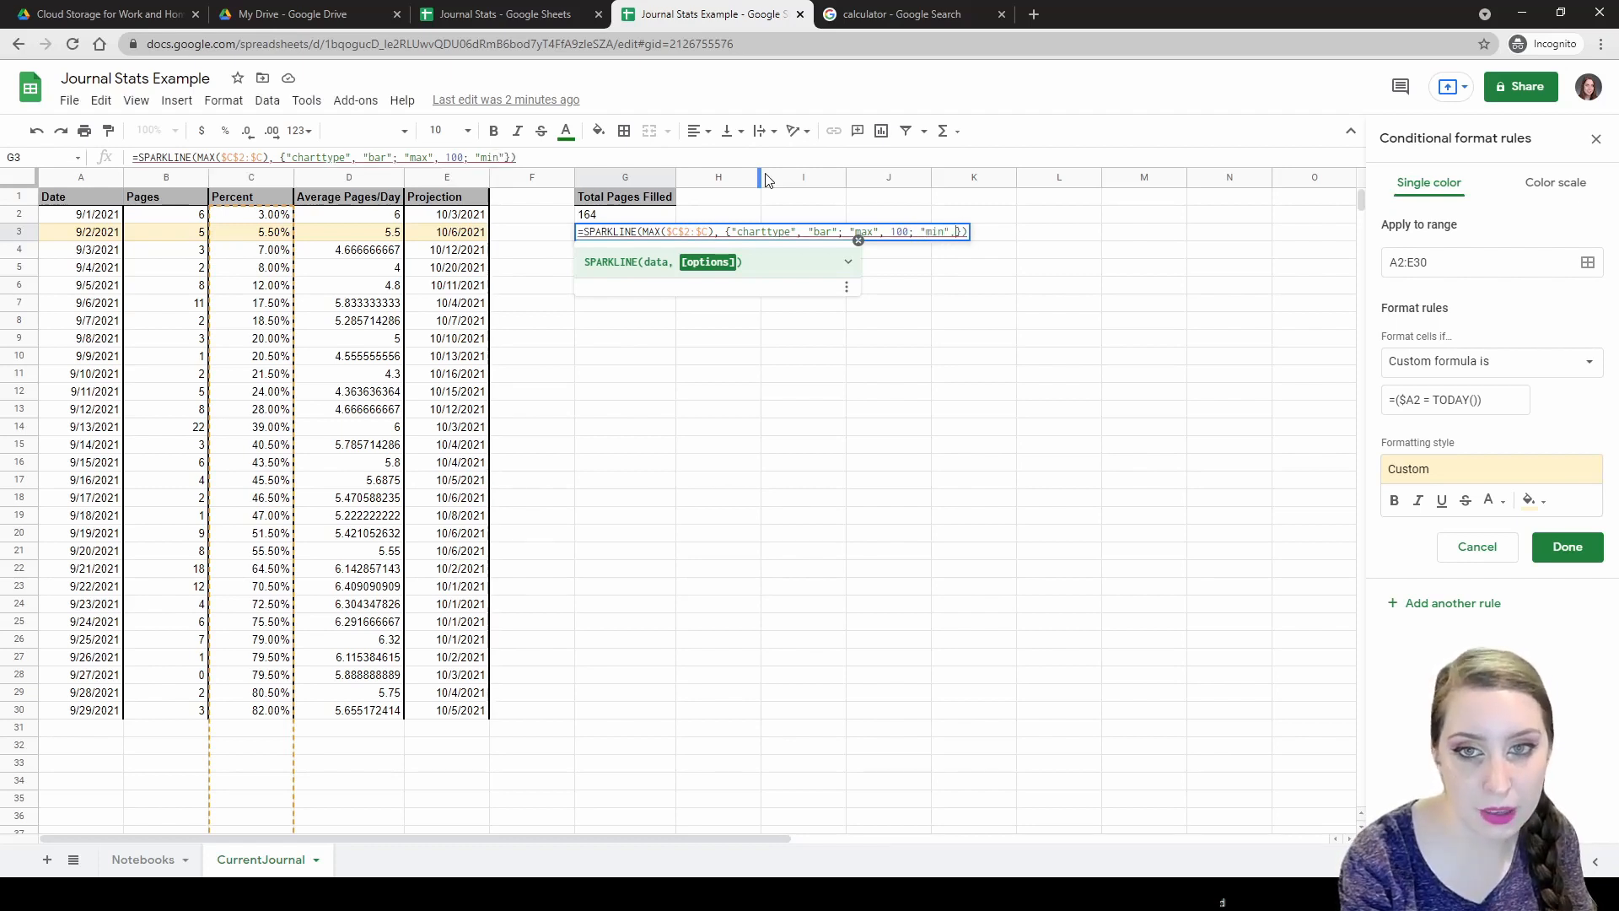
{"action": "type", "text": "0"}
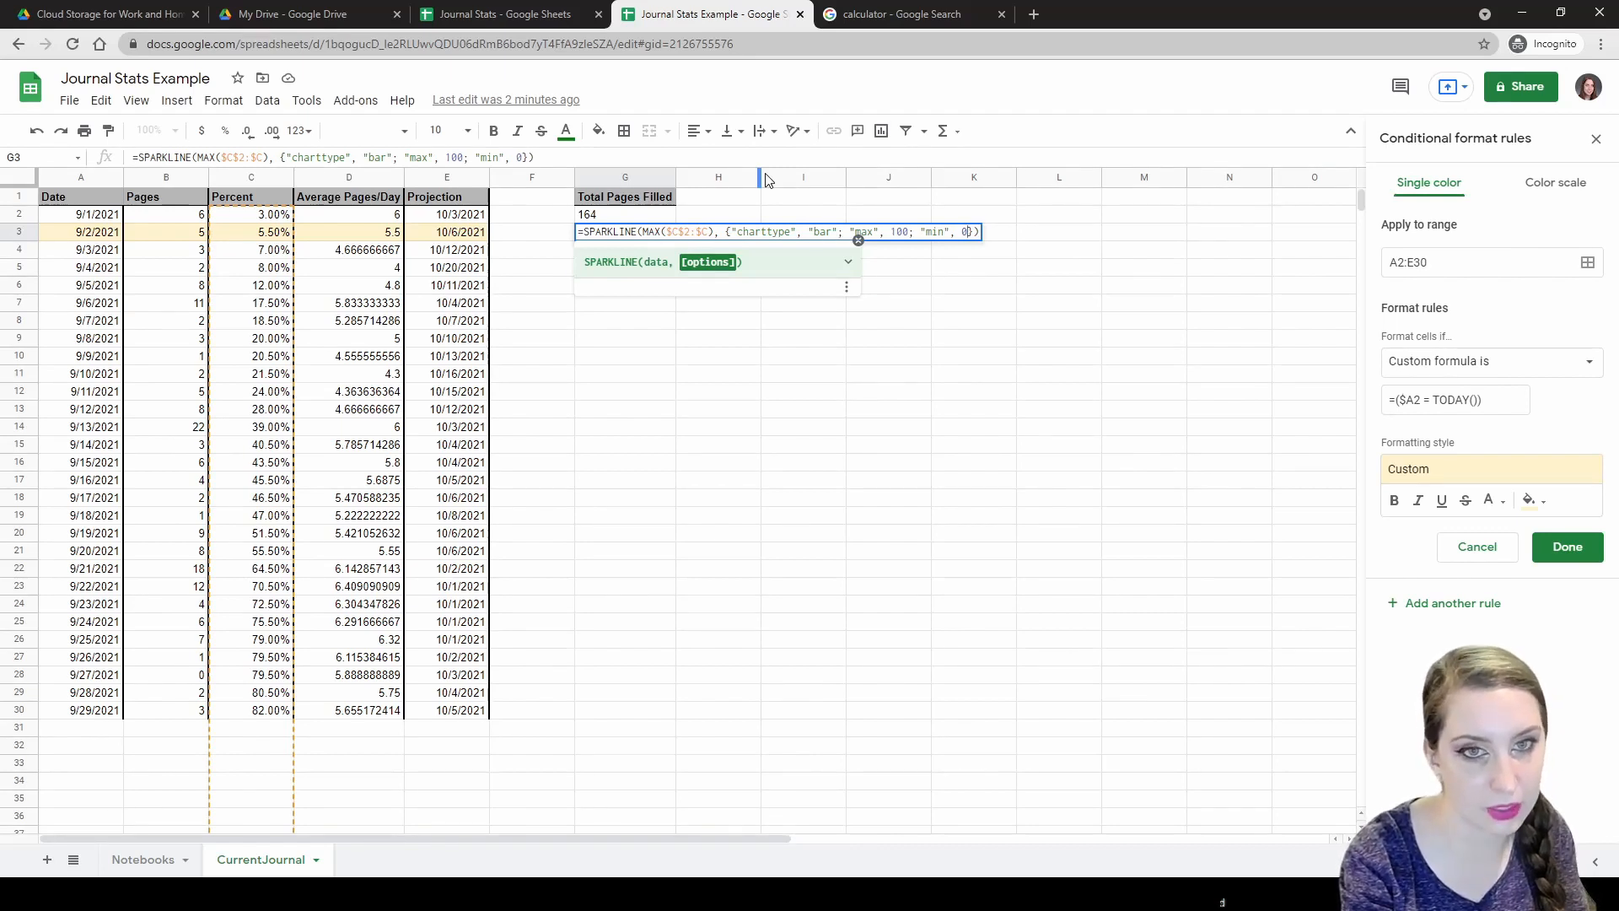
{"action": "key", "text": "Return"}
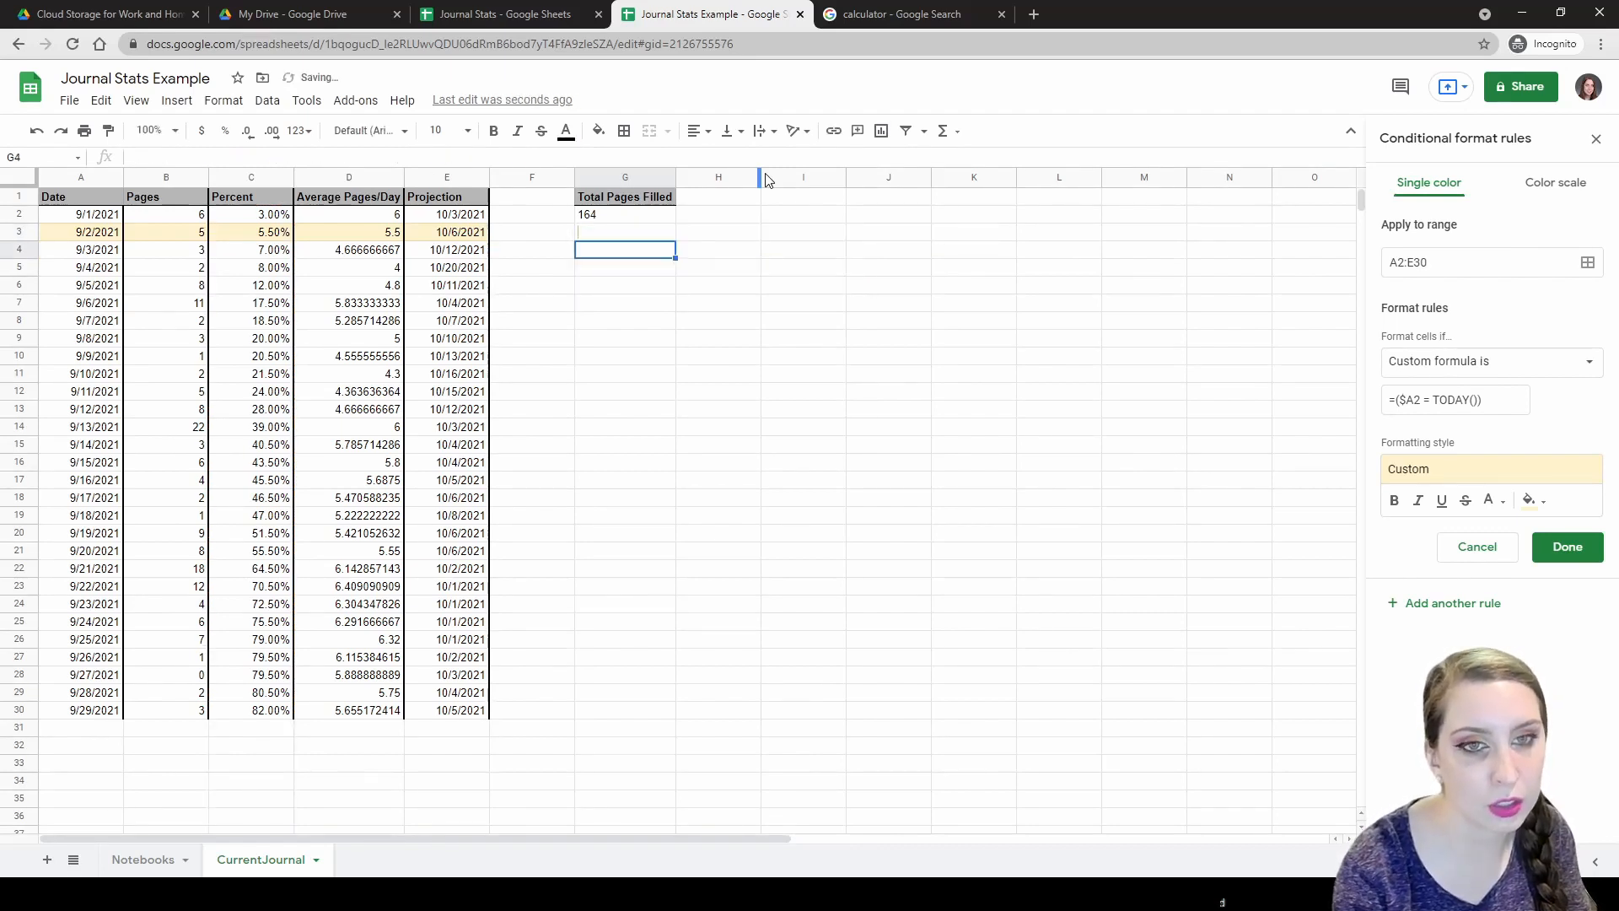
Add "color1", "lawngreen" after the min 0 option in G3's sparkline and enter it.
{"action": "key", "text": "Up"}
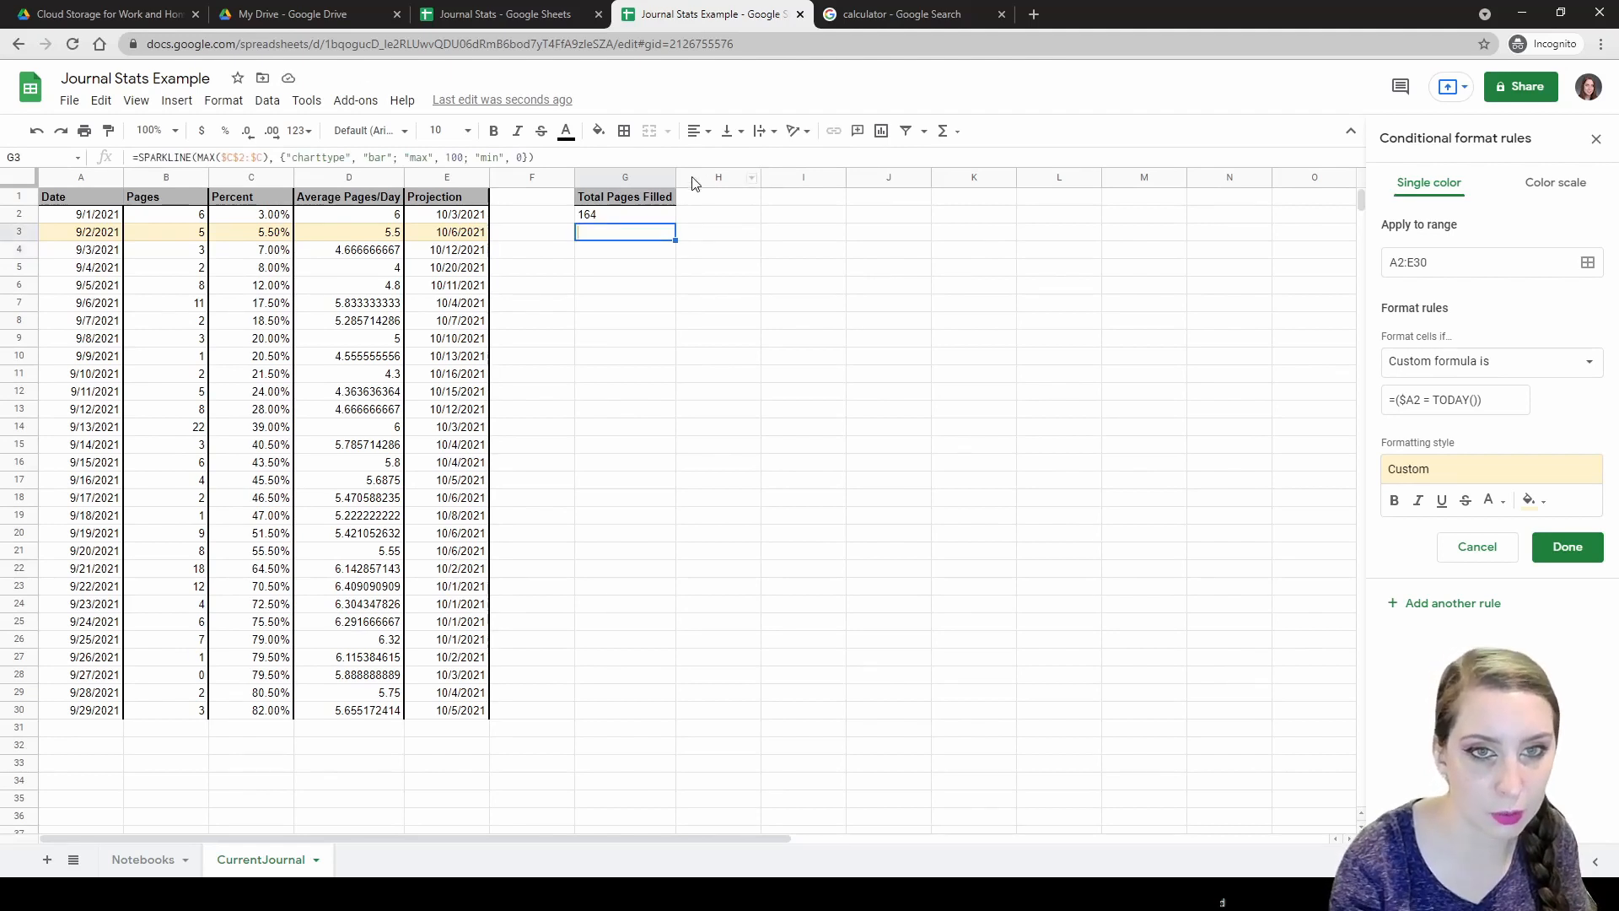
{"action": "double_click", "coordinate": [655, 235]}
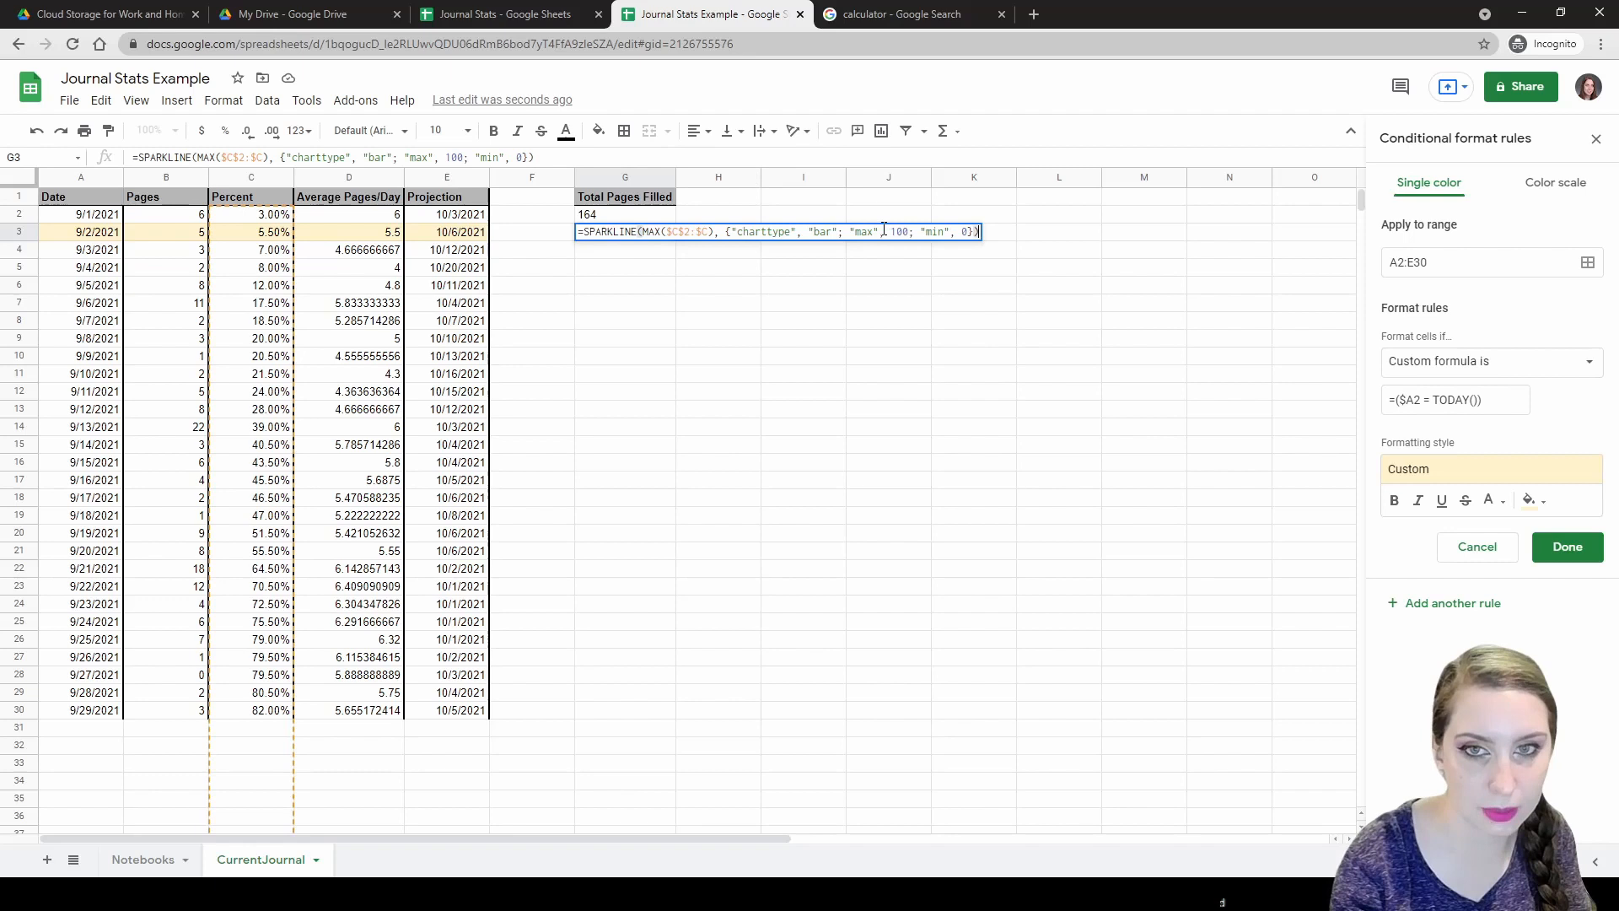
{"action": "left_click", "coordinate": [960, 236]}
{"action": "type", "text": "; "}
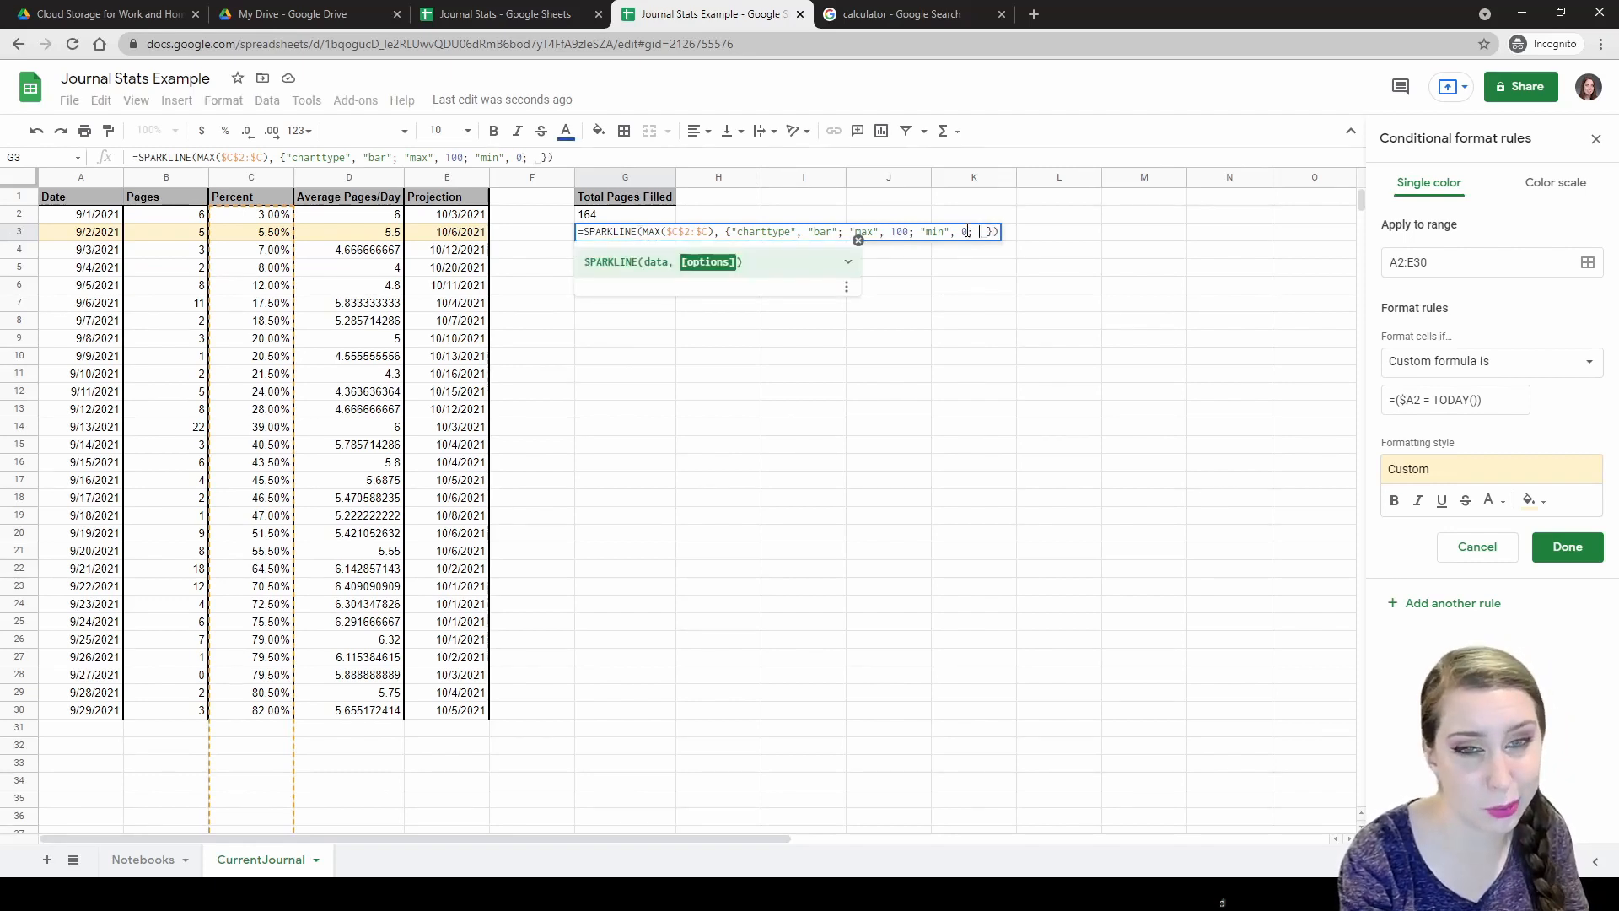
{"action": "type", "text": "\"col"}
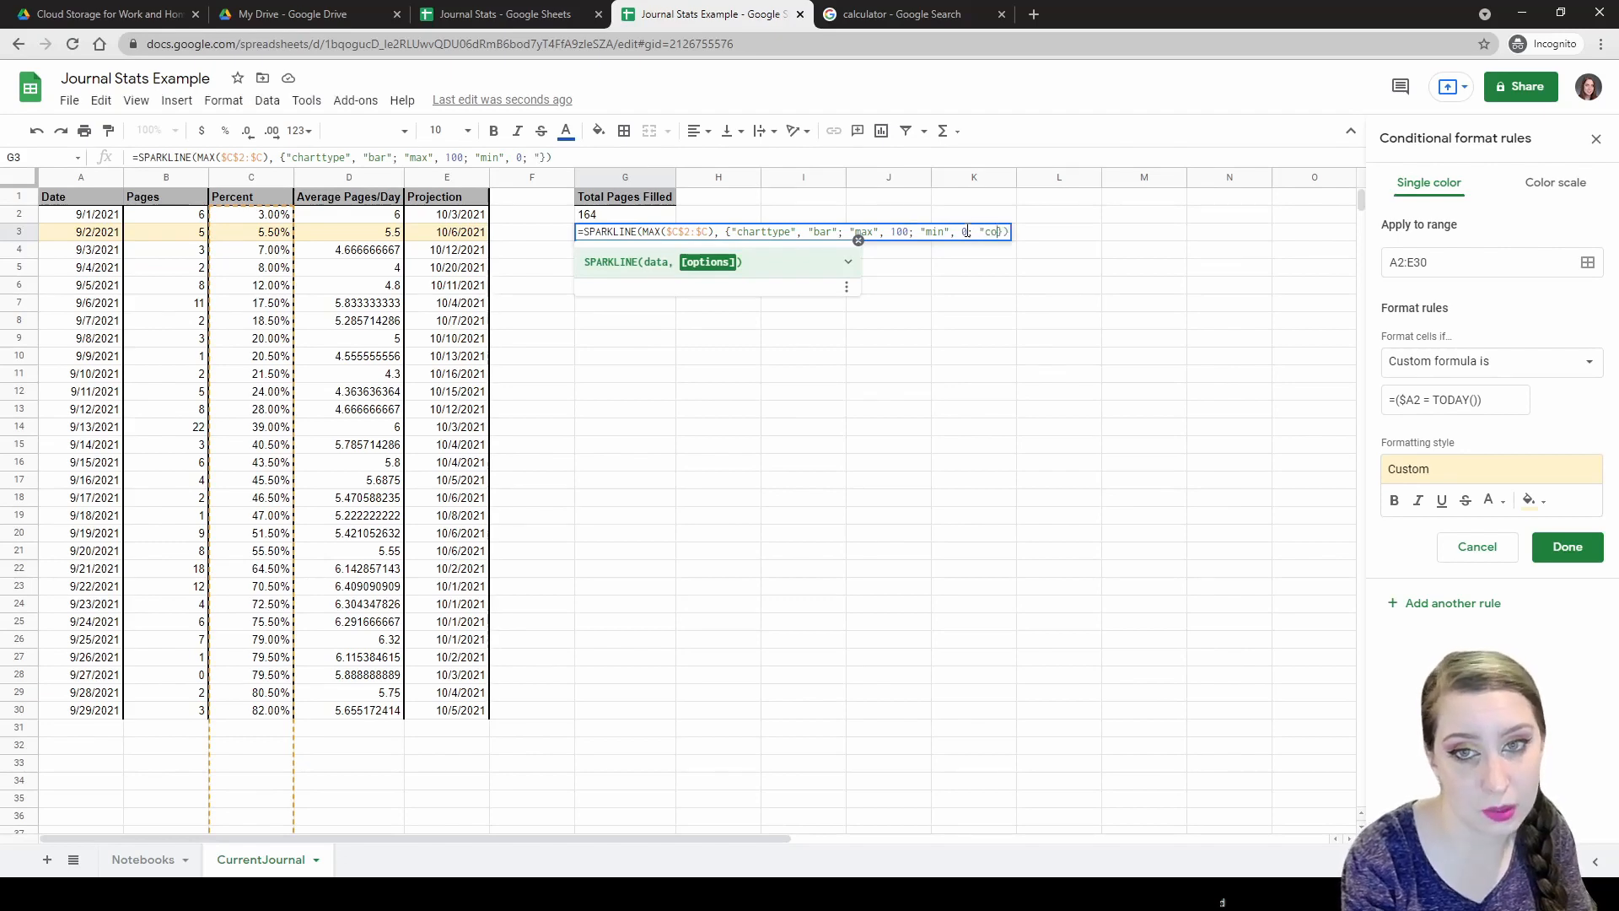
{"action": "type", "text": "or1"}
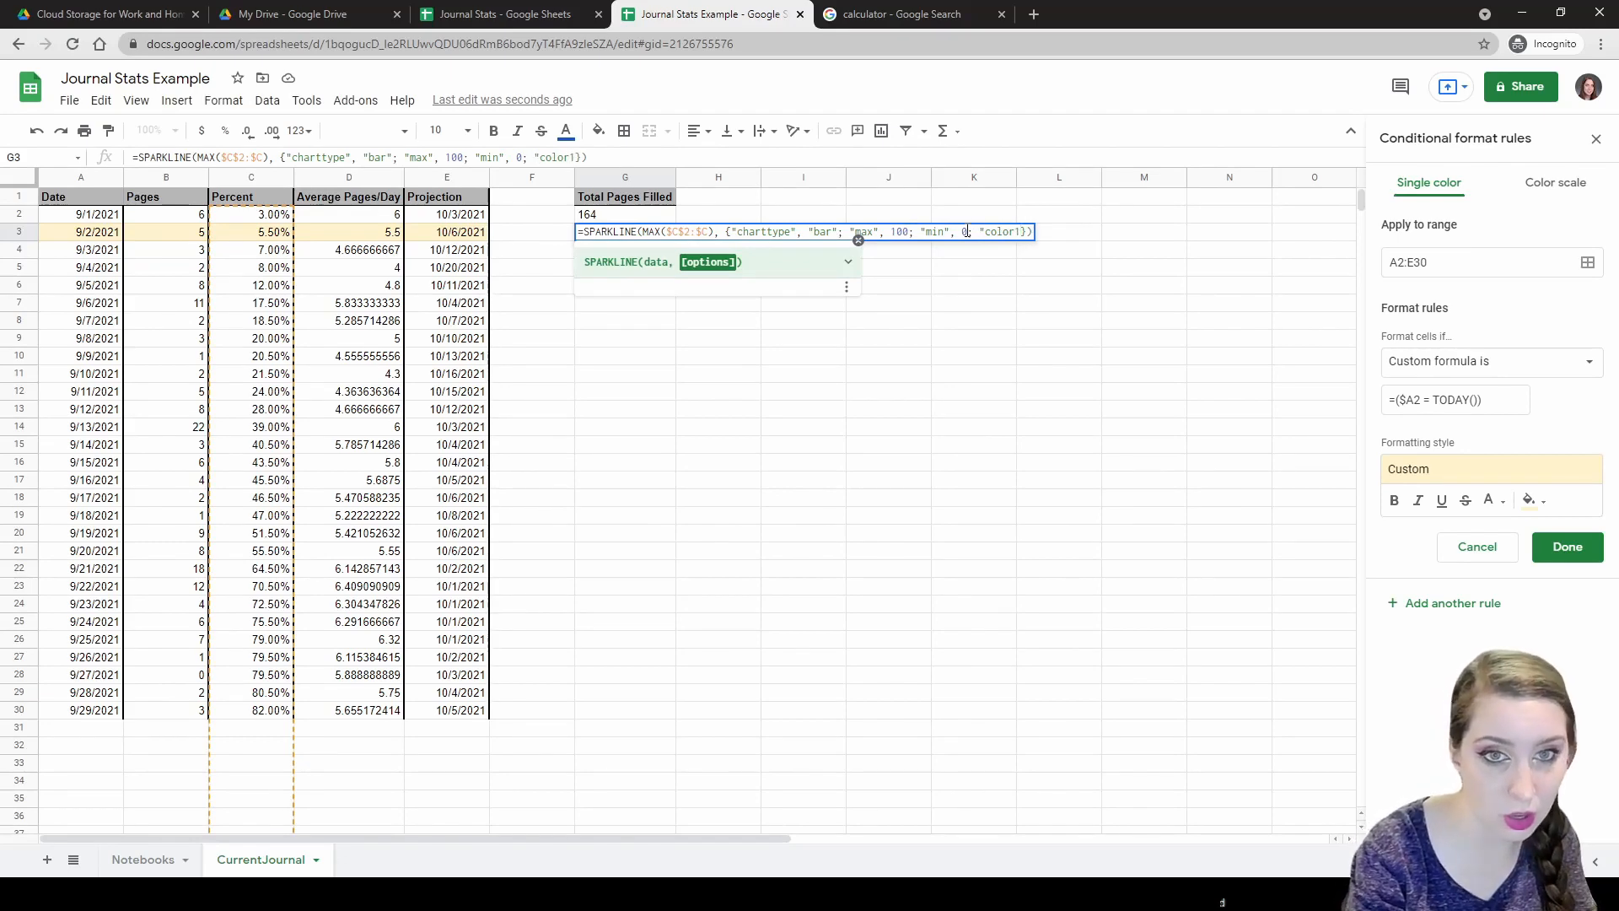
{"action": "type", "text": "\""}
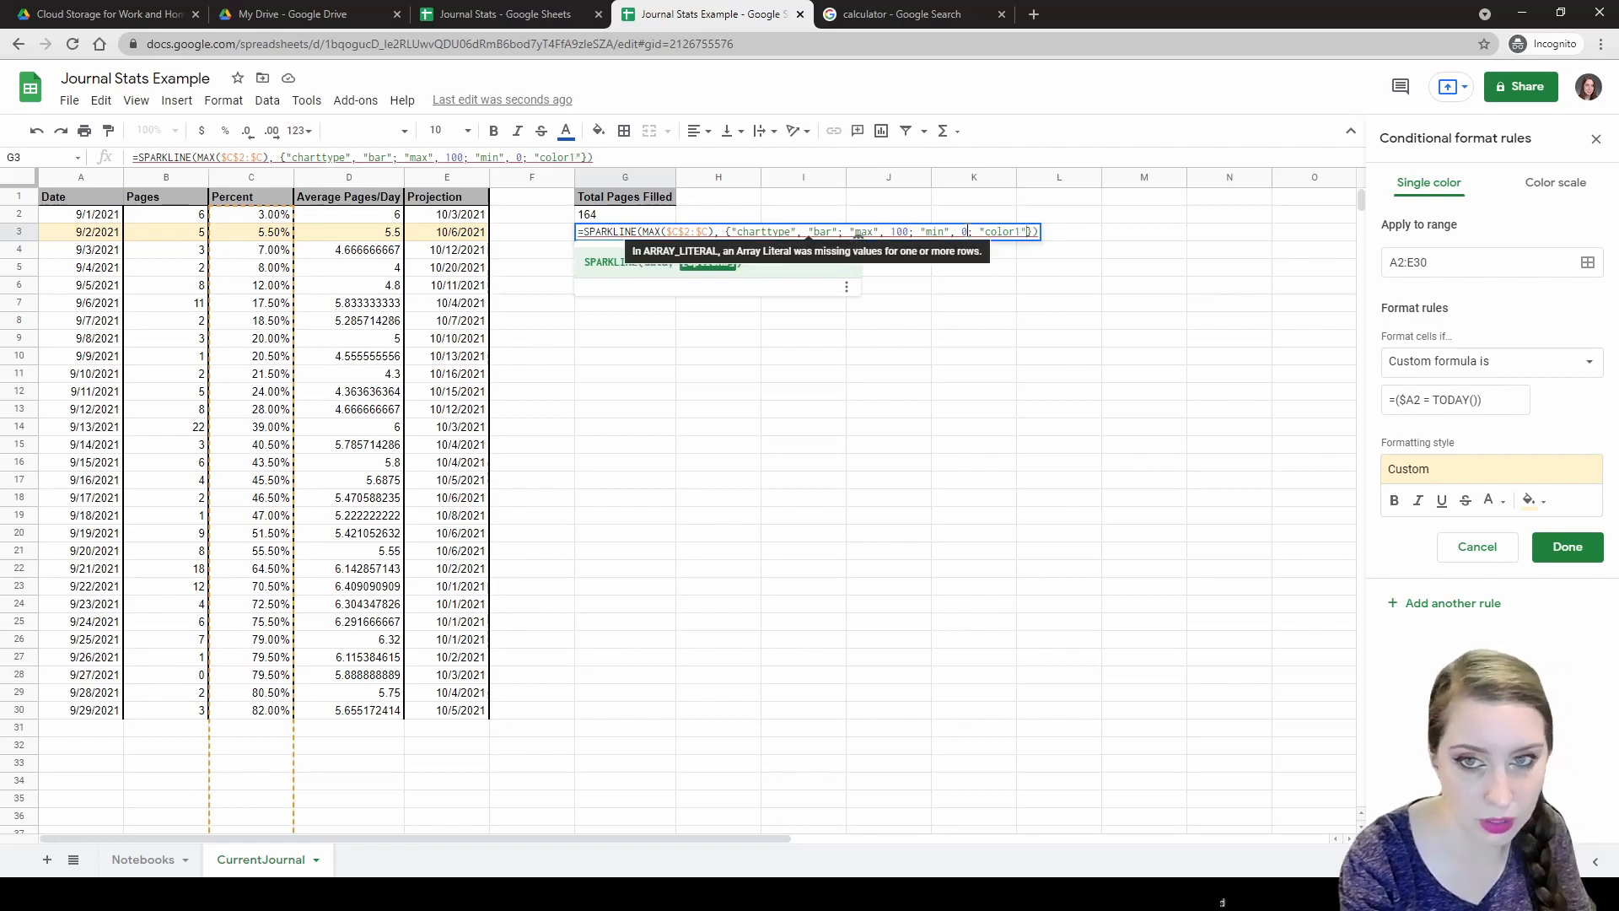
{"action": "type", "text": ", "}
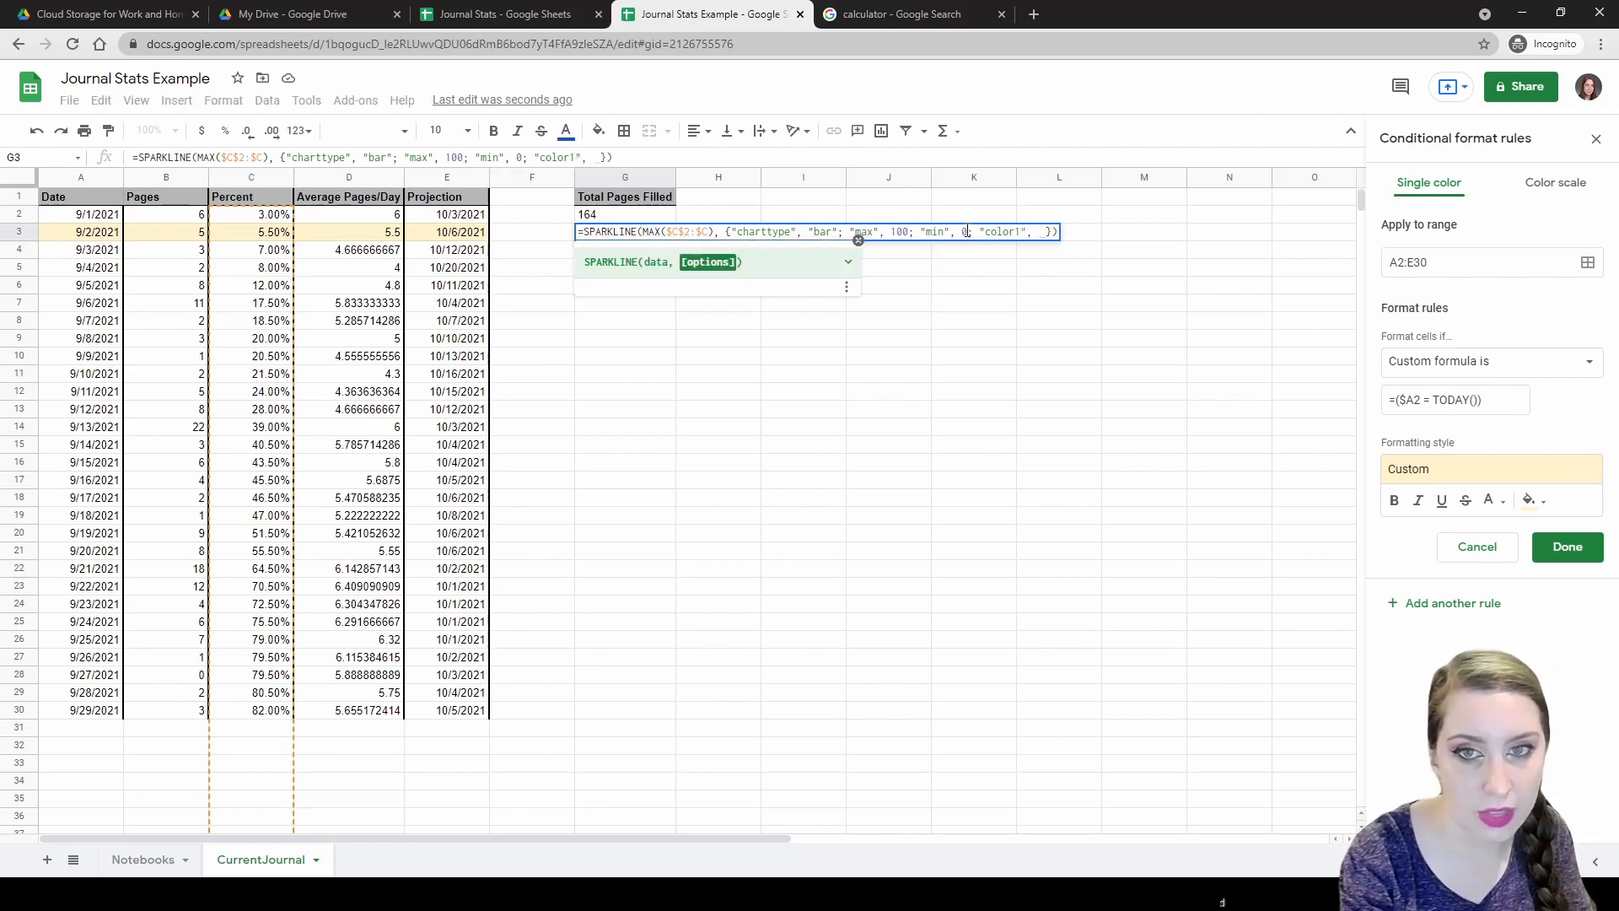
{"action": "type", "text": "\"lawngreen\""}
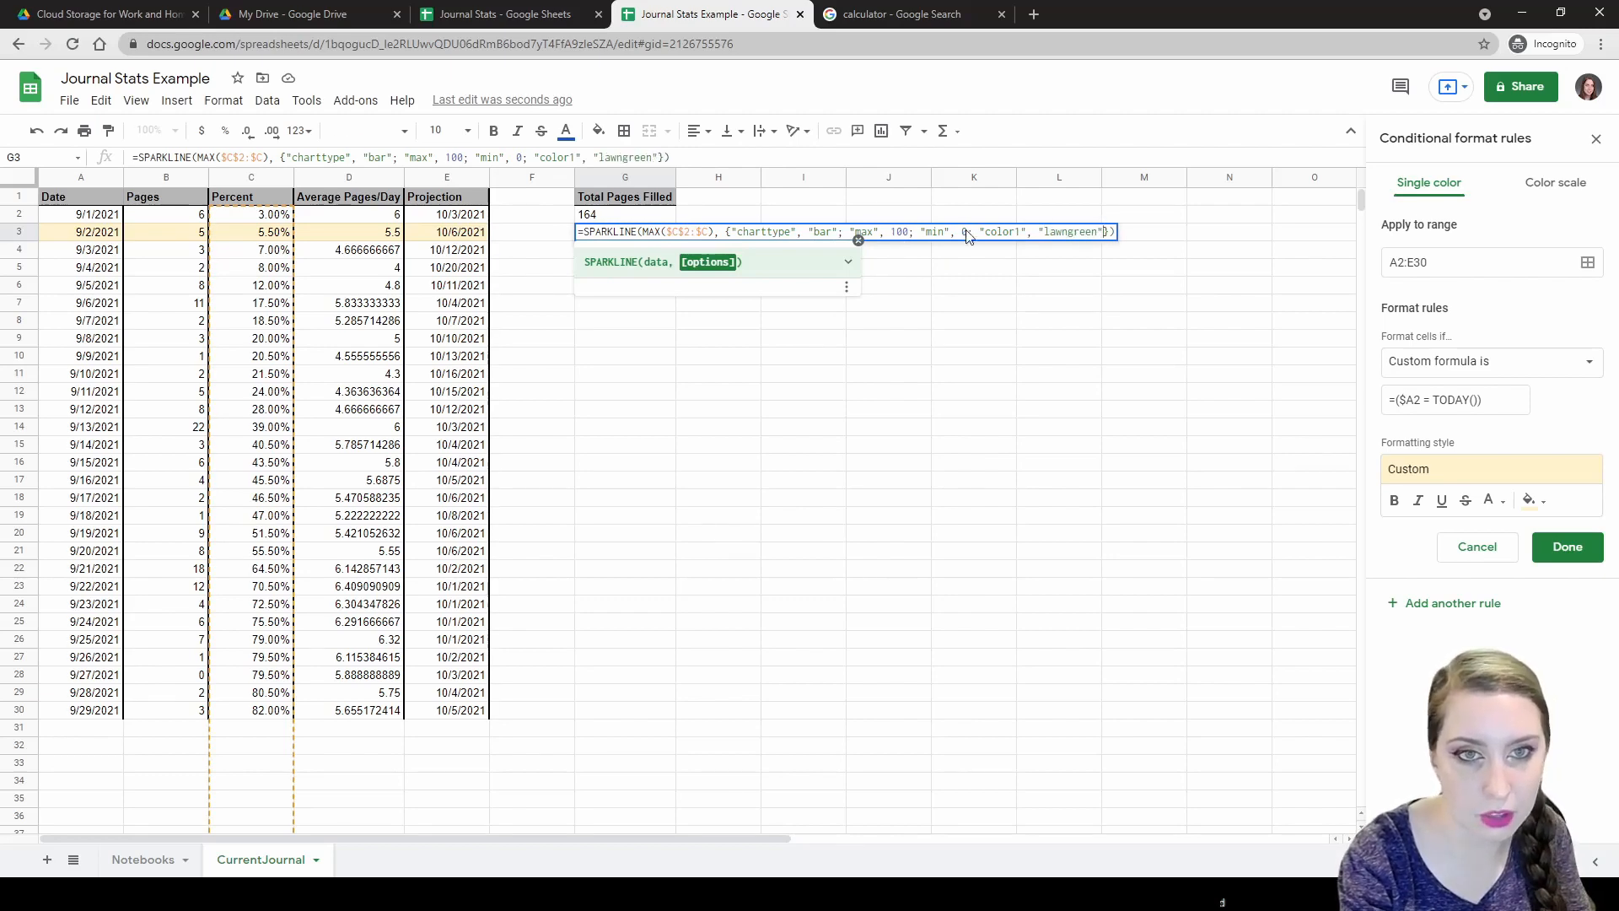
{"action": "key", "text": "Return"}
{"action": "key", "text": "Up"}
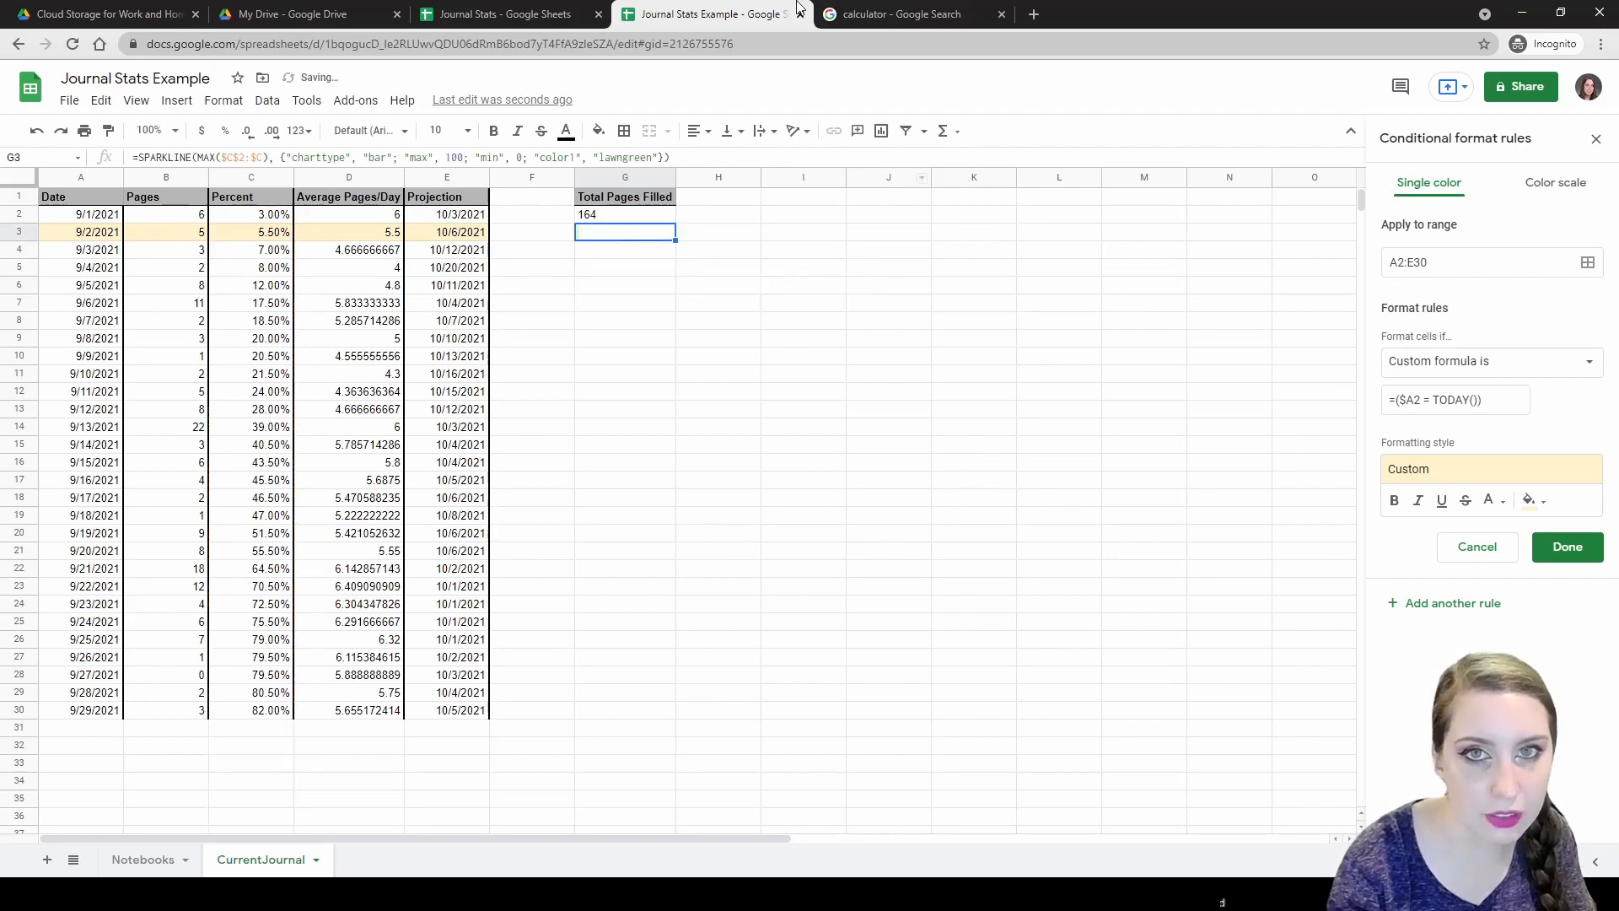
{"action": "left_click", "coordinate": [856, 12]}
Search 'html color names' and browse the W3Schools colour list, then return to the spreadsheet.
{"action": "left_click", "coordinate": [764, 37]}
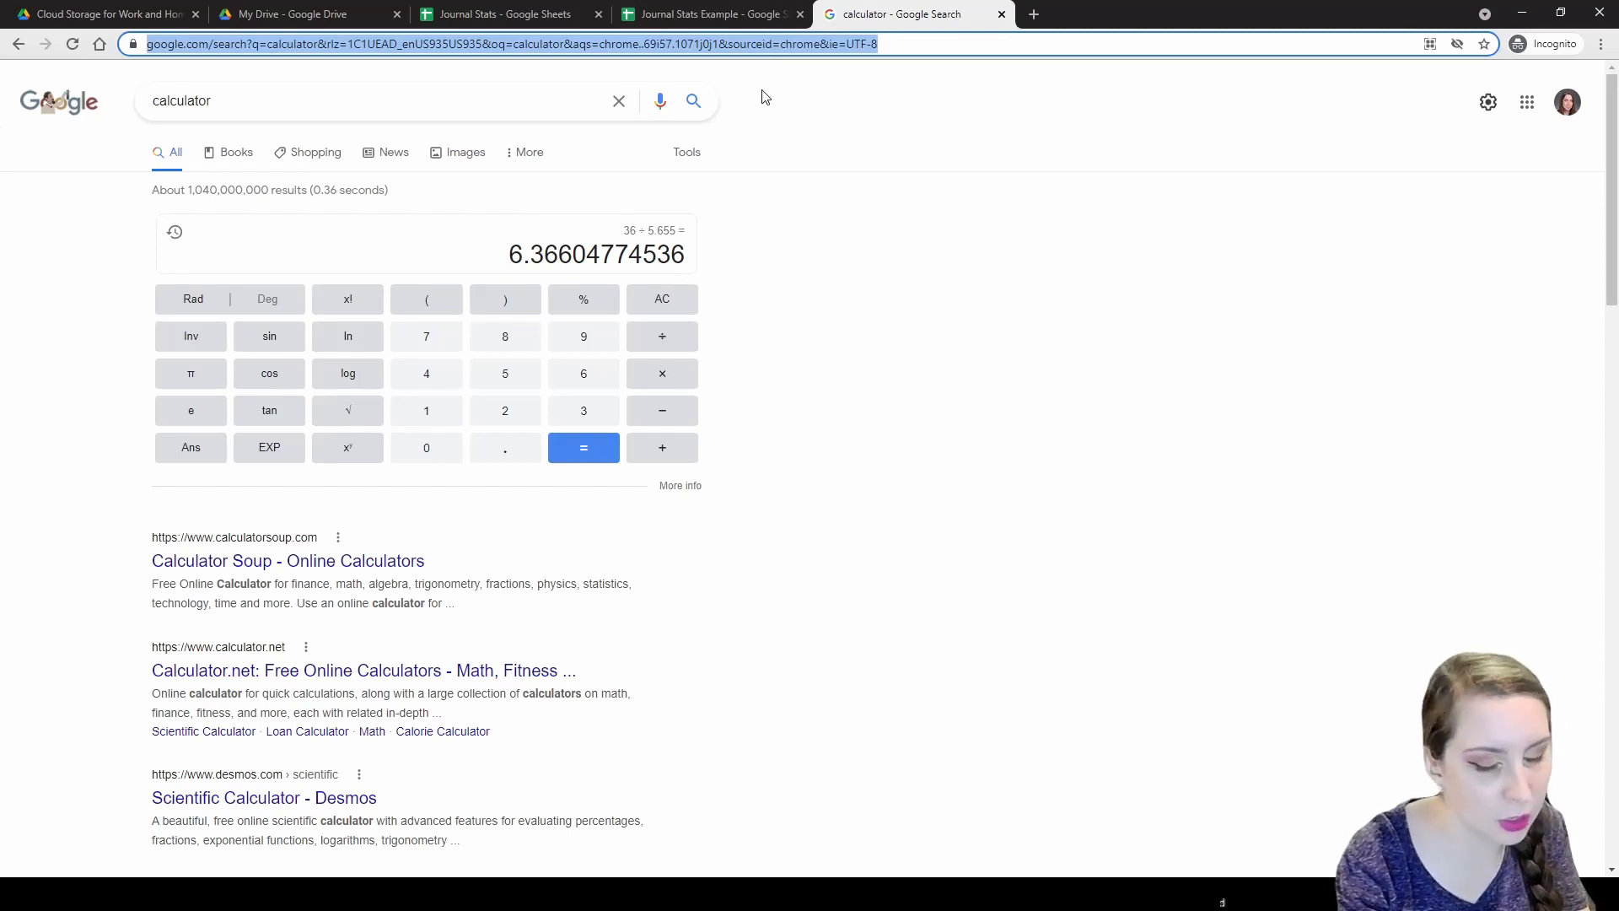
{"action": "type", "text": "html "}
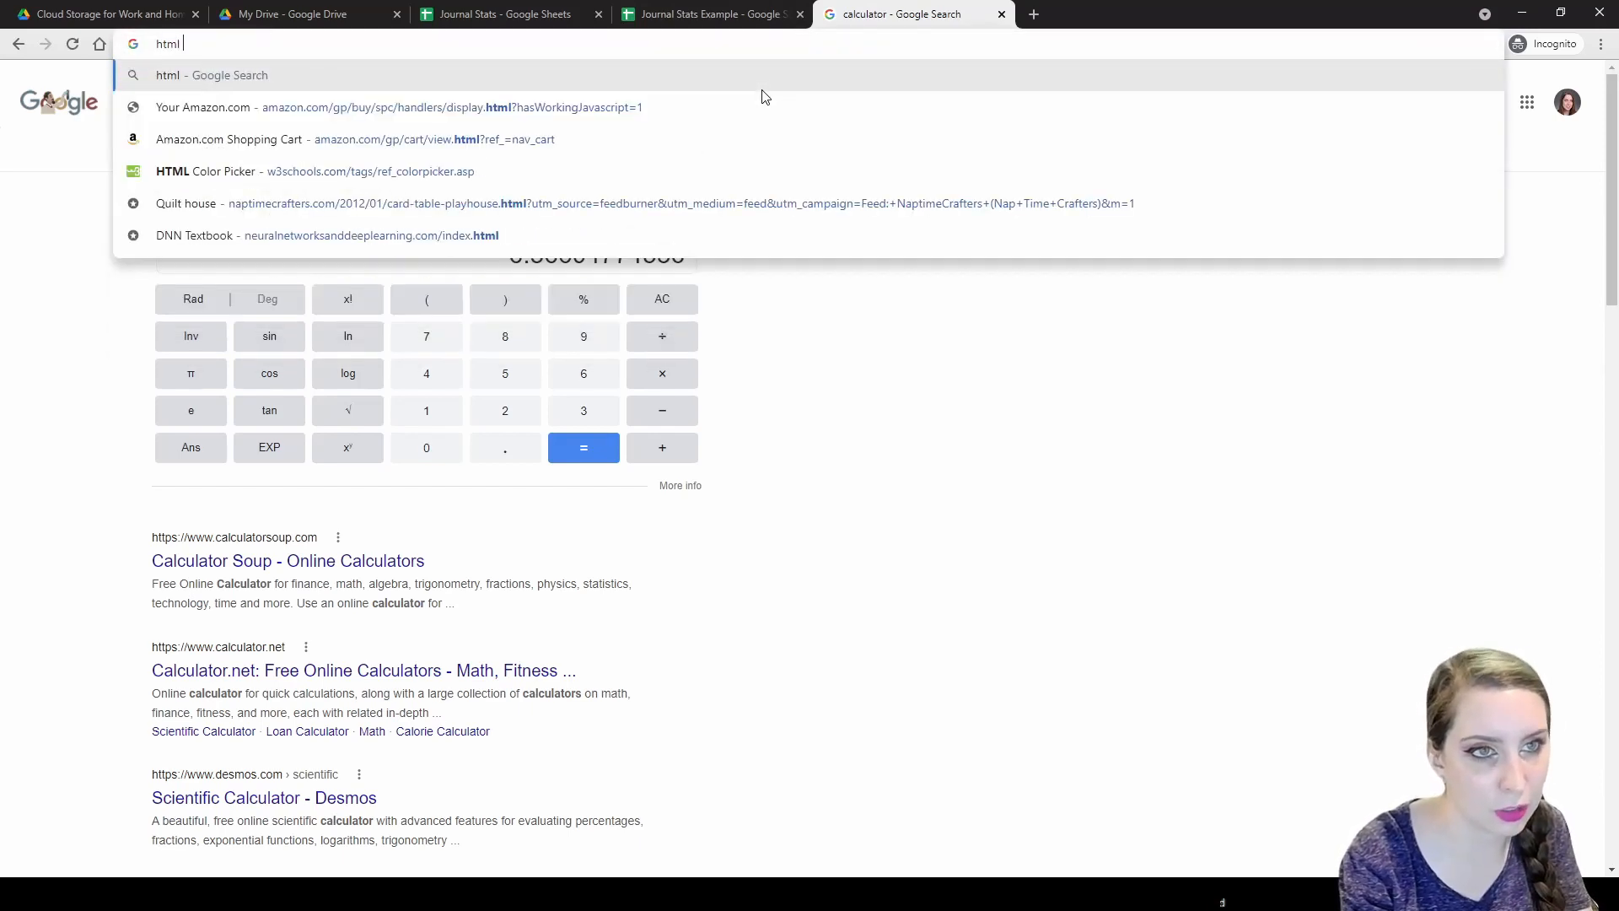
{"action": "type", "text": "color names"}
{"action": "key", "text": "Return"}
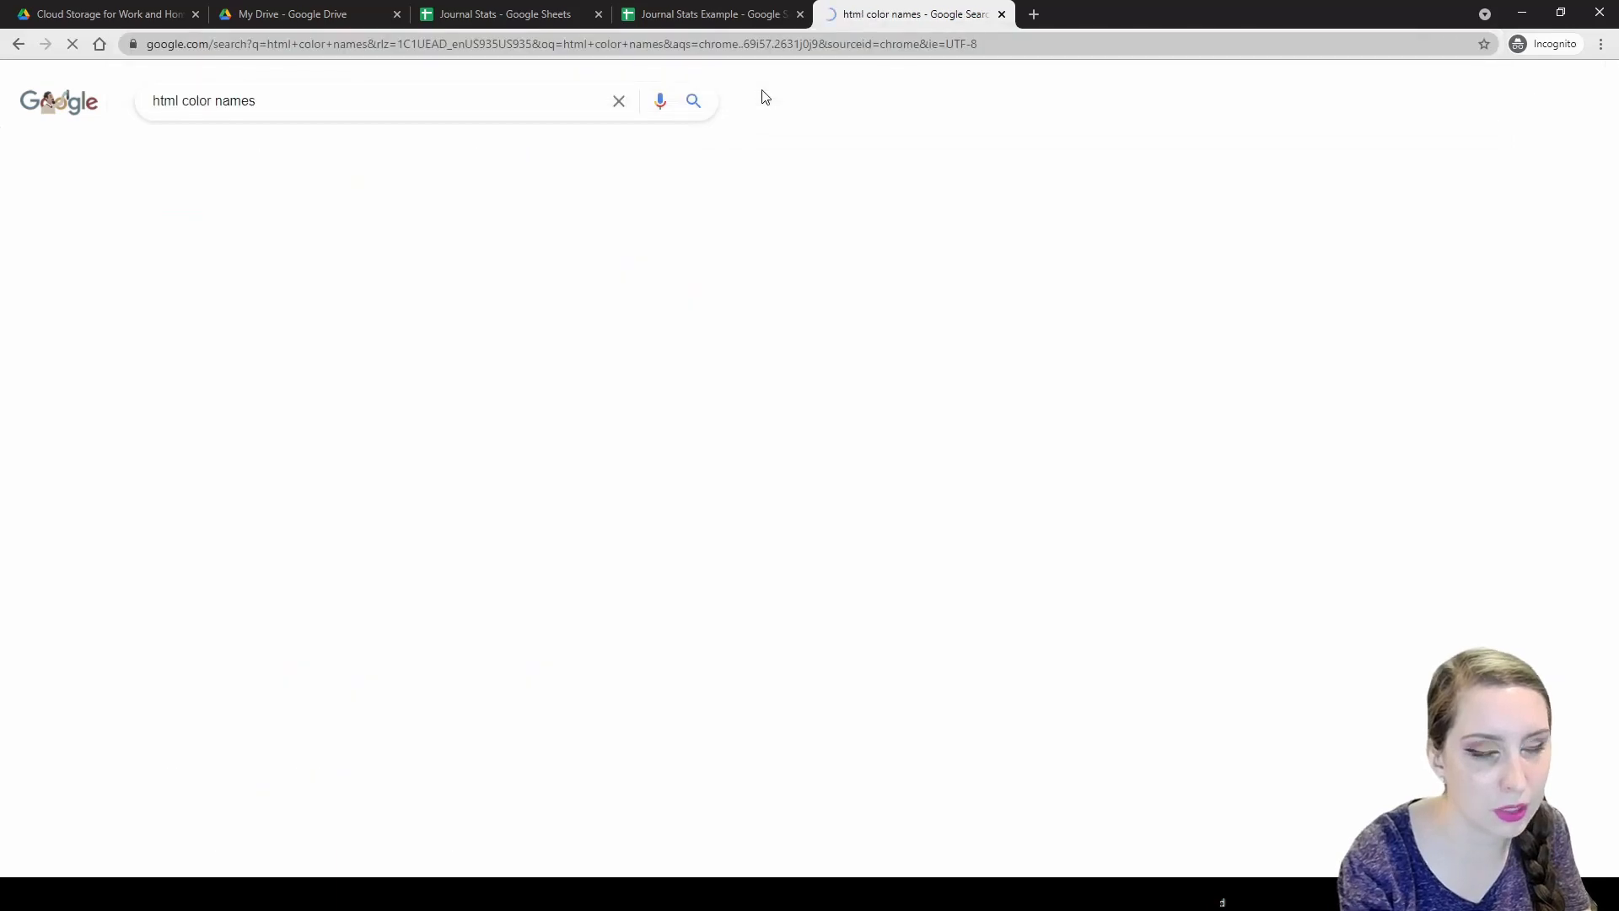
{"action": "left_click", "coordinate": [355, 247]}
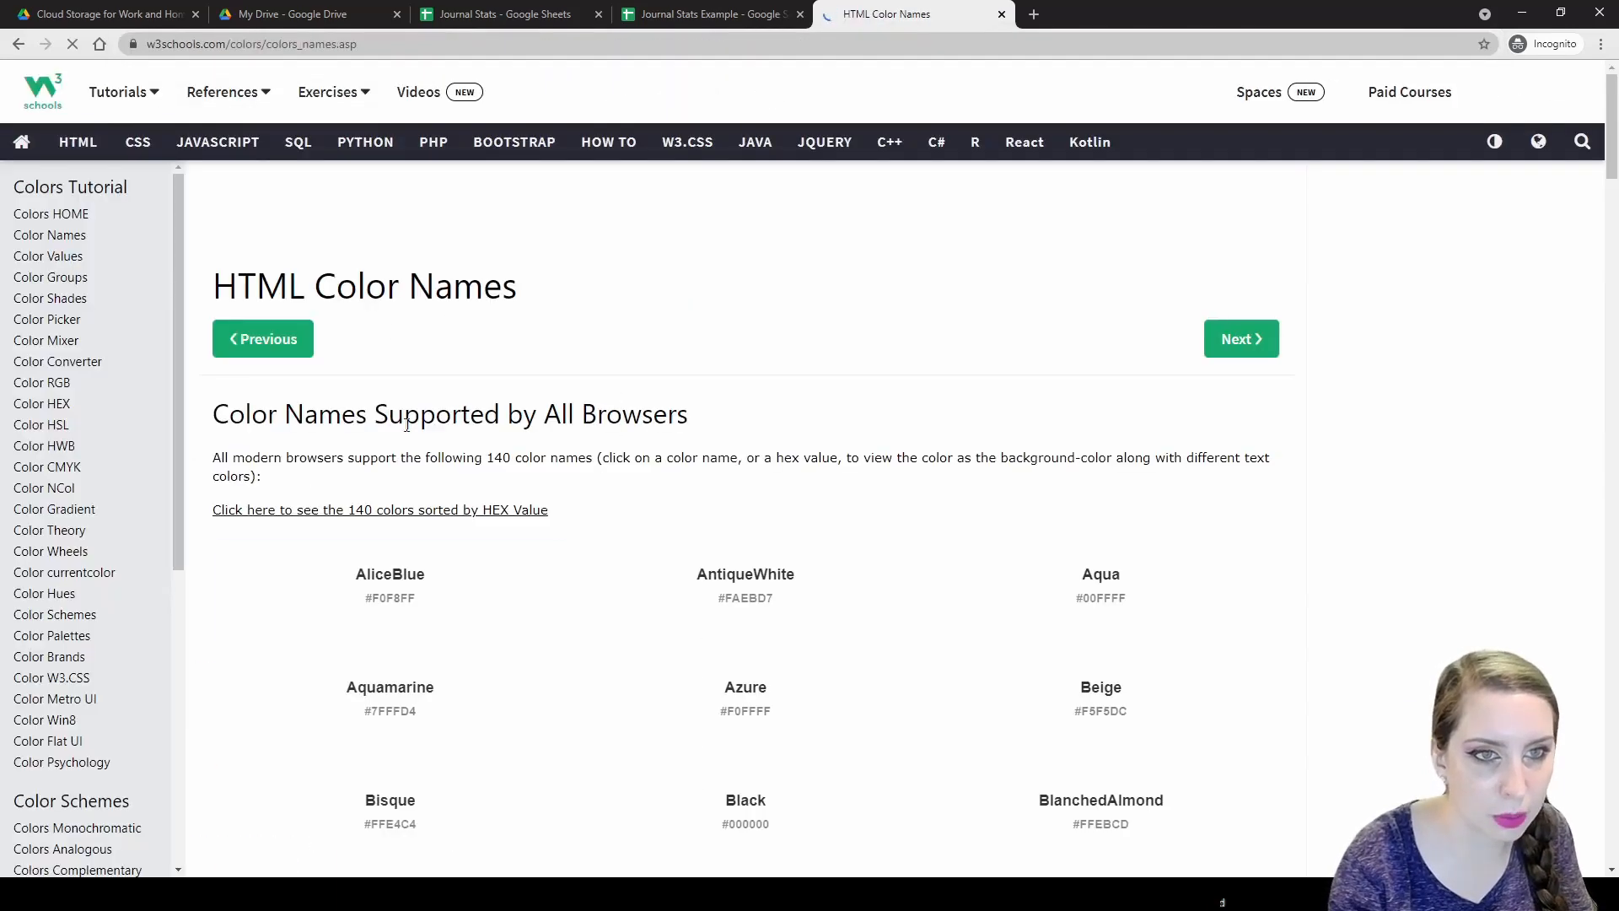
{"action": "scroll", "coordinate": [601, 528], "scroll_direction": "down", "scroll_amount": 13}
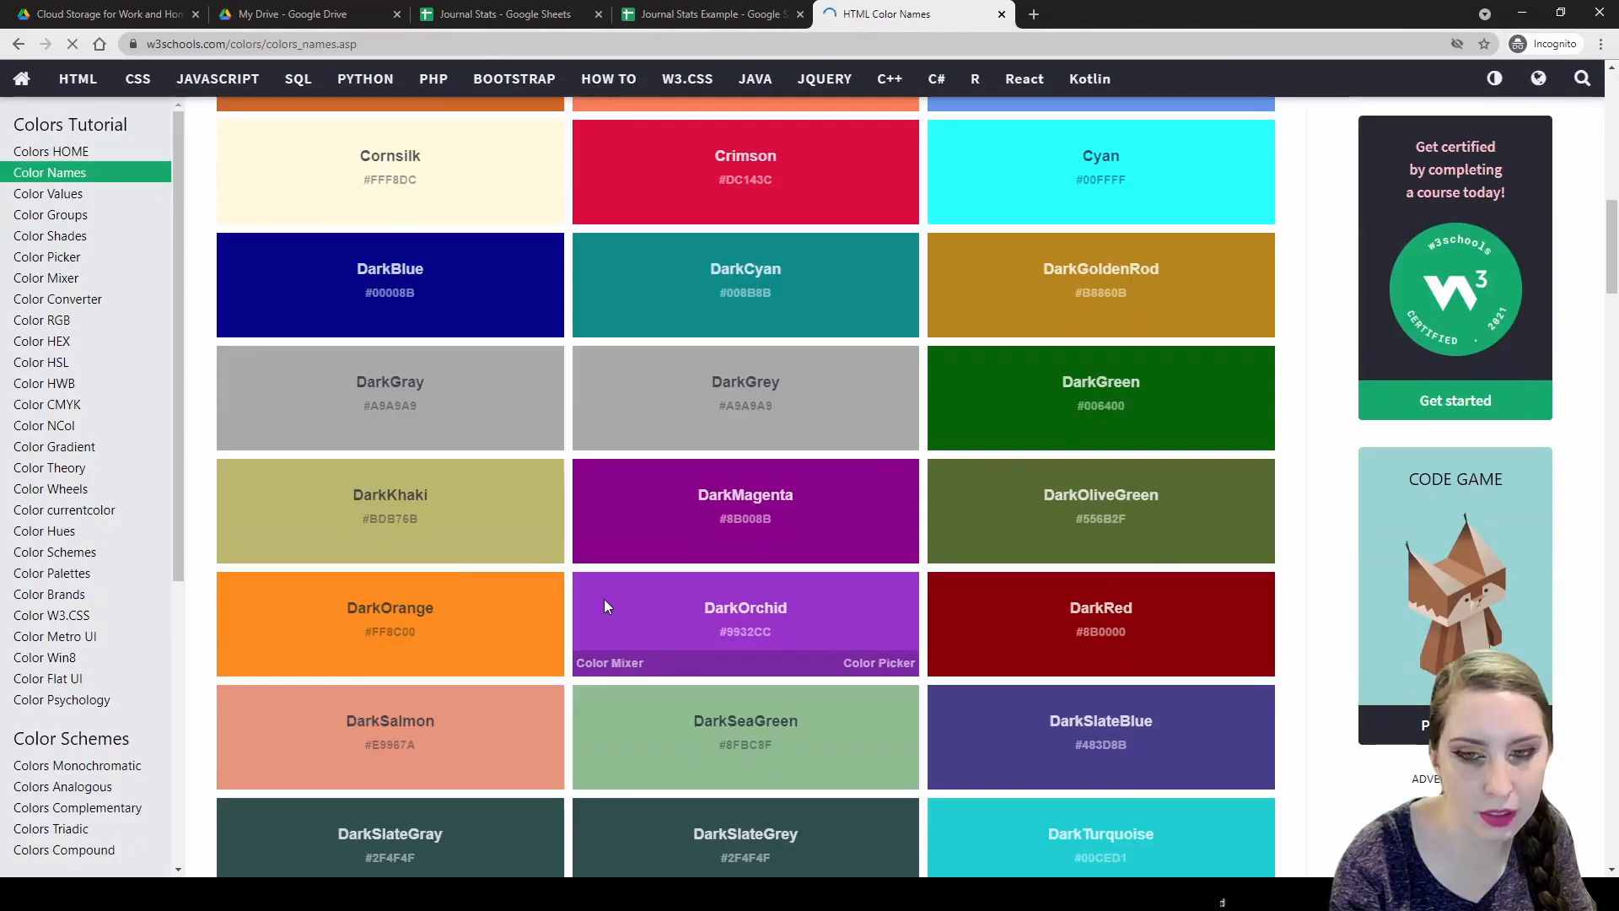
{"action": "scroll", "coordinate": [639, 723], "scroll_direction": "up", "scroll_amount": 9}
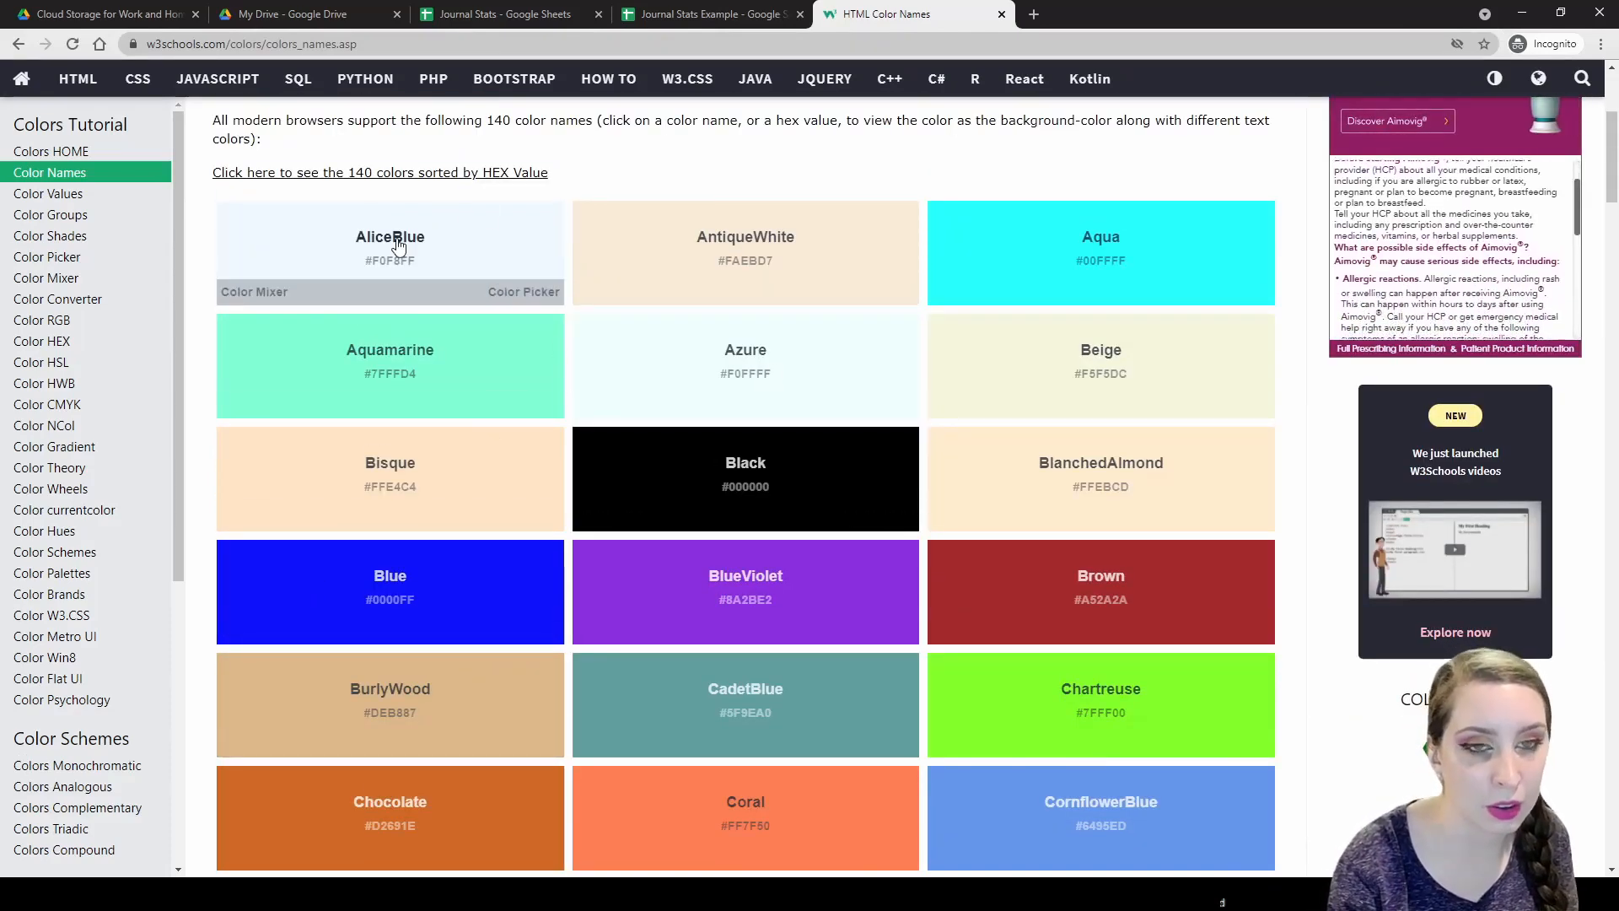
{"action": "scroll", "coordinate": [384, 252], "scroll_direction": "down", "scroll_amount": 8}
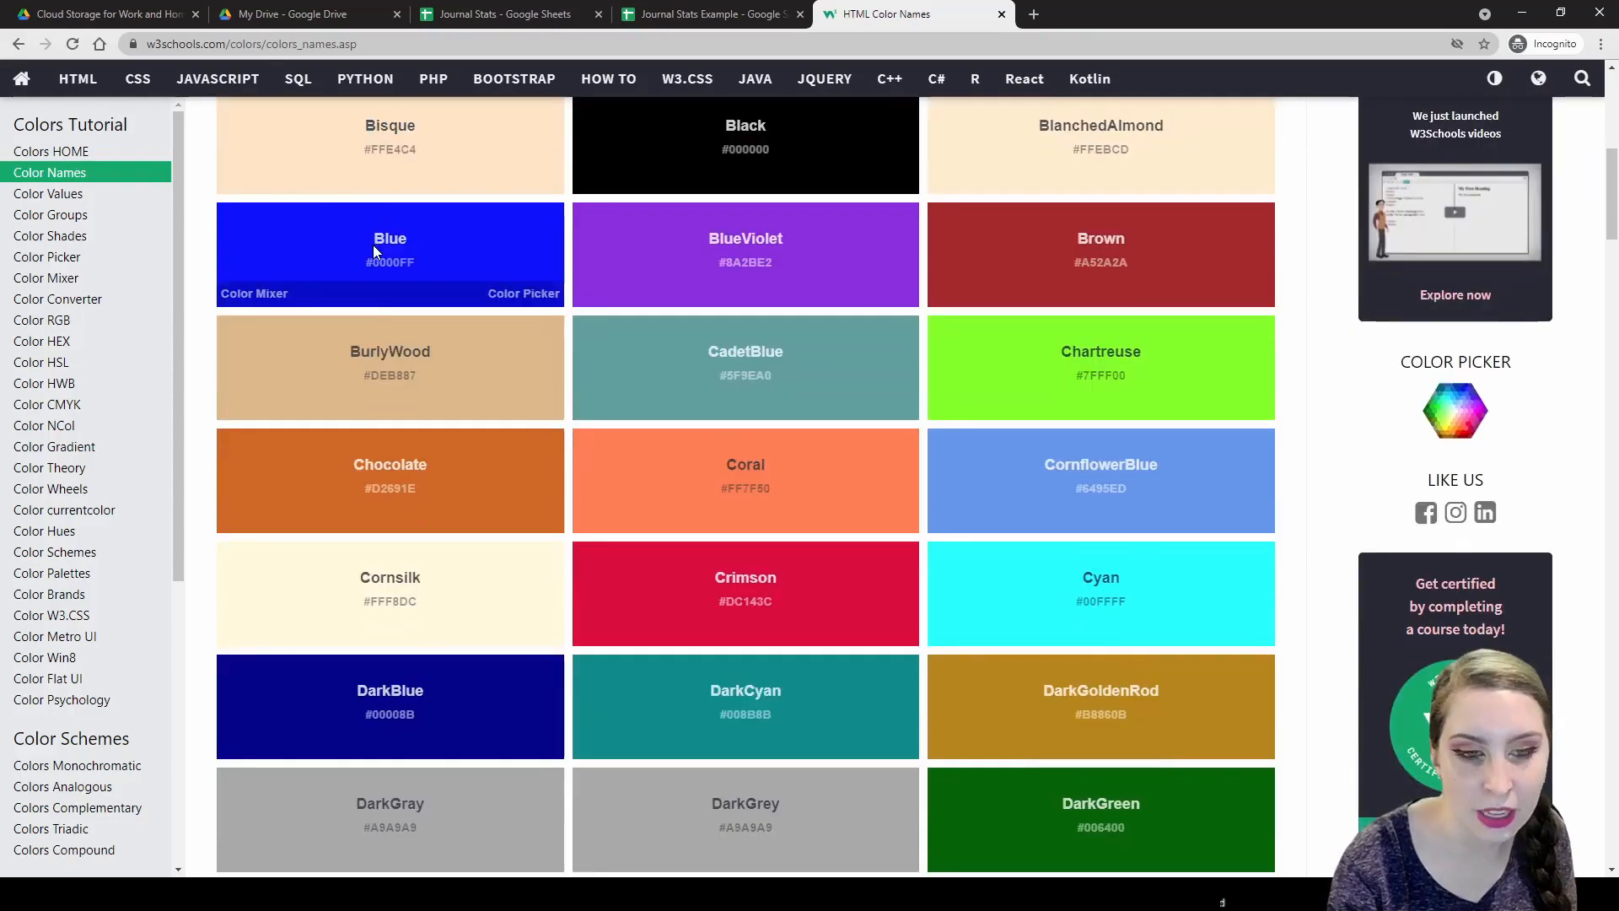
{"action": "scroll", "coordinate": [352, 257], "scroll_direction": "down", "scroll_amount": 10}
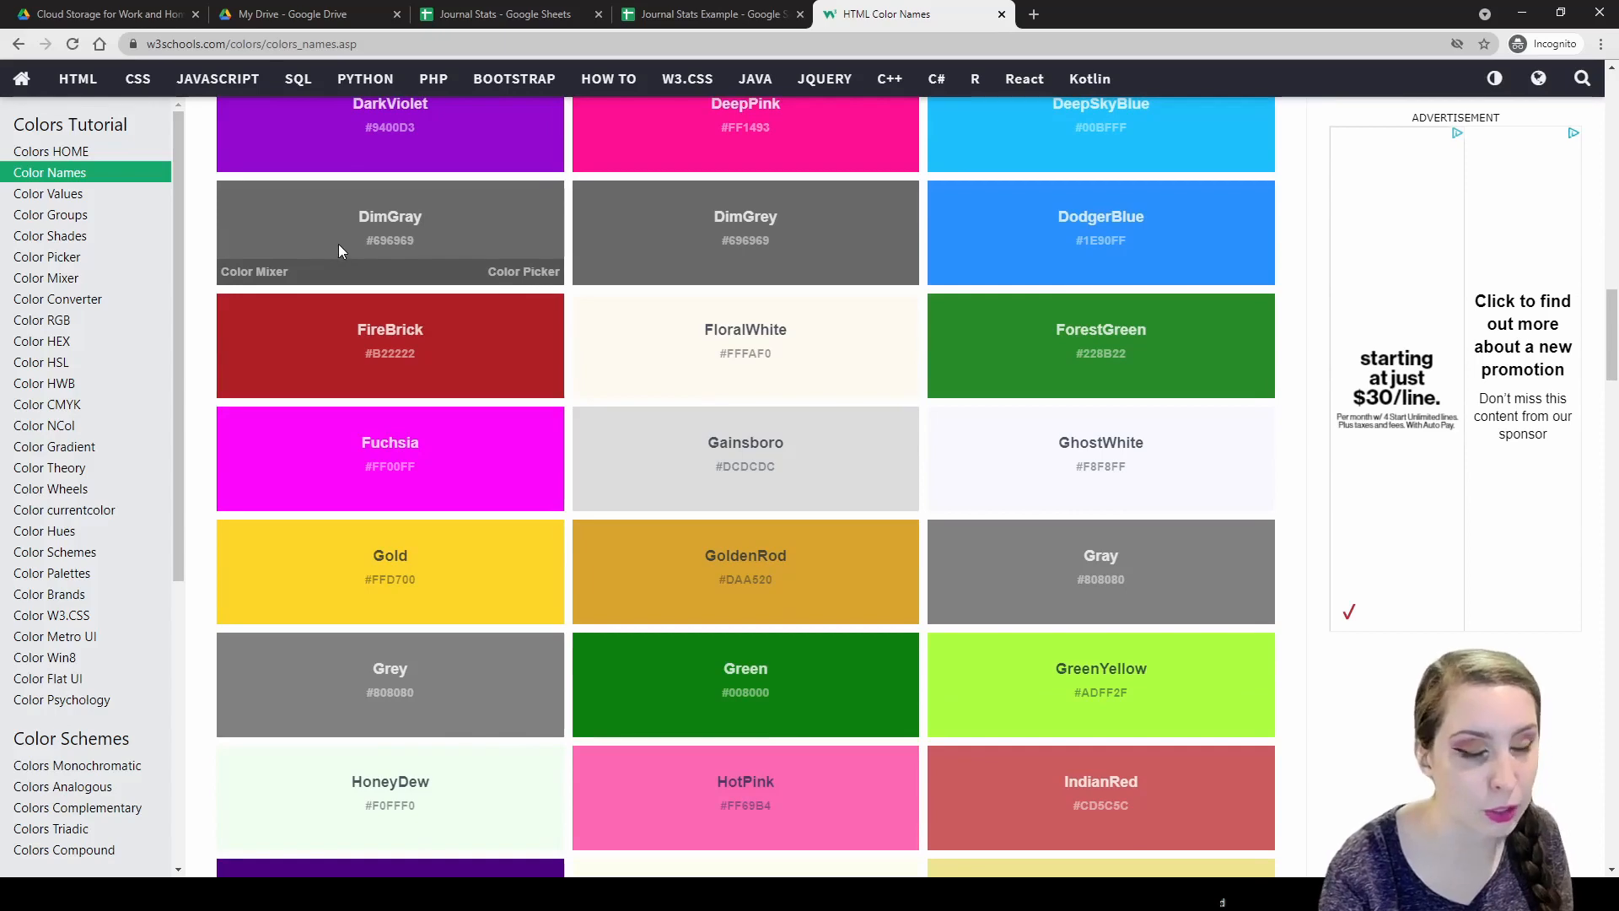
{"action": "scroll", "coordinate": [540, 379], "scroll_direction": "down", "scroll_amount": 4}
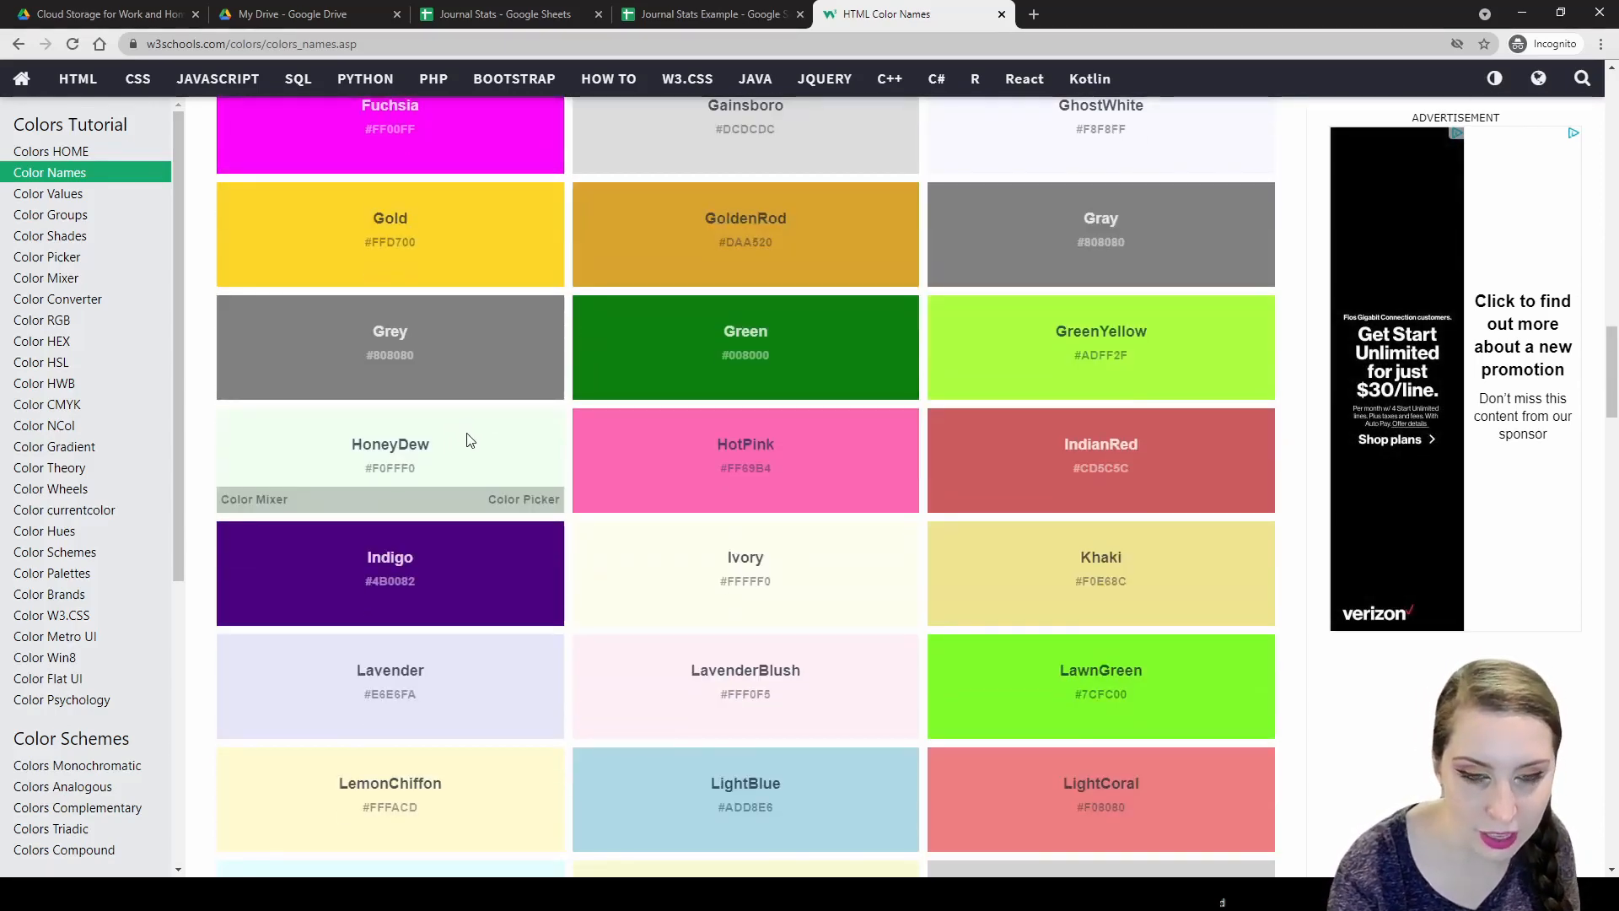
{"action": "scroll", "coordinate": [468, 440], "scroll_direction": "down", "scroll_amount": 5}
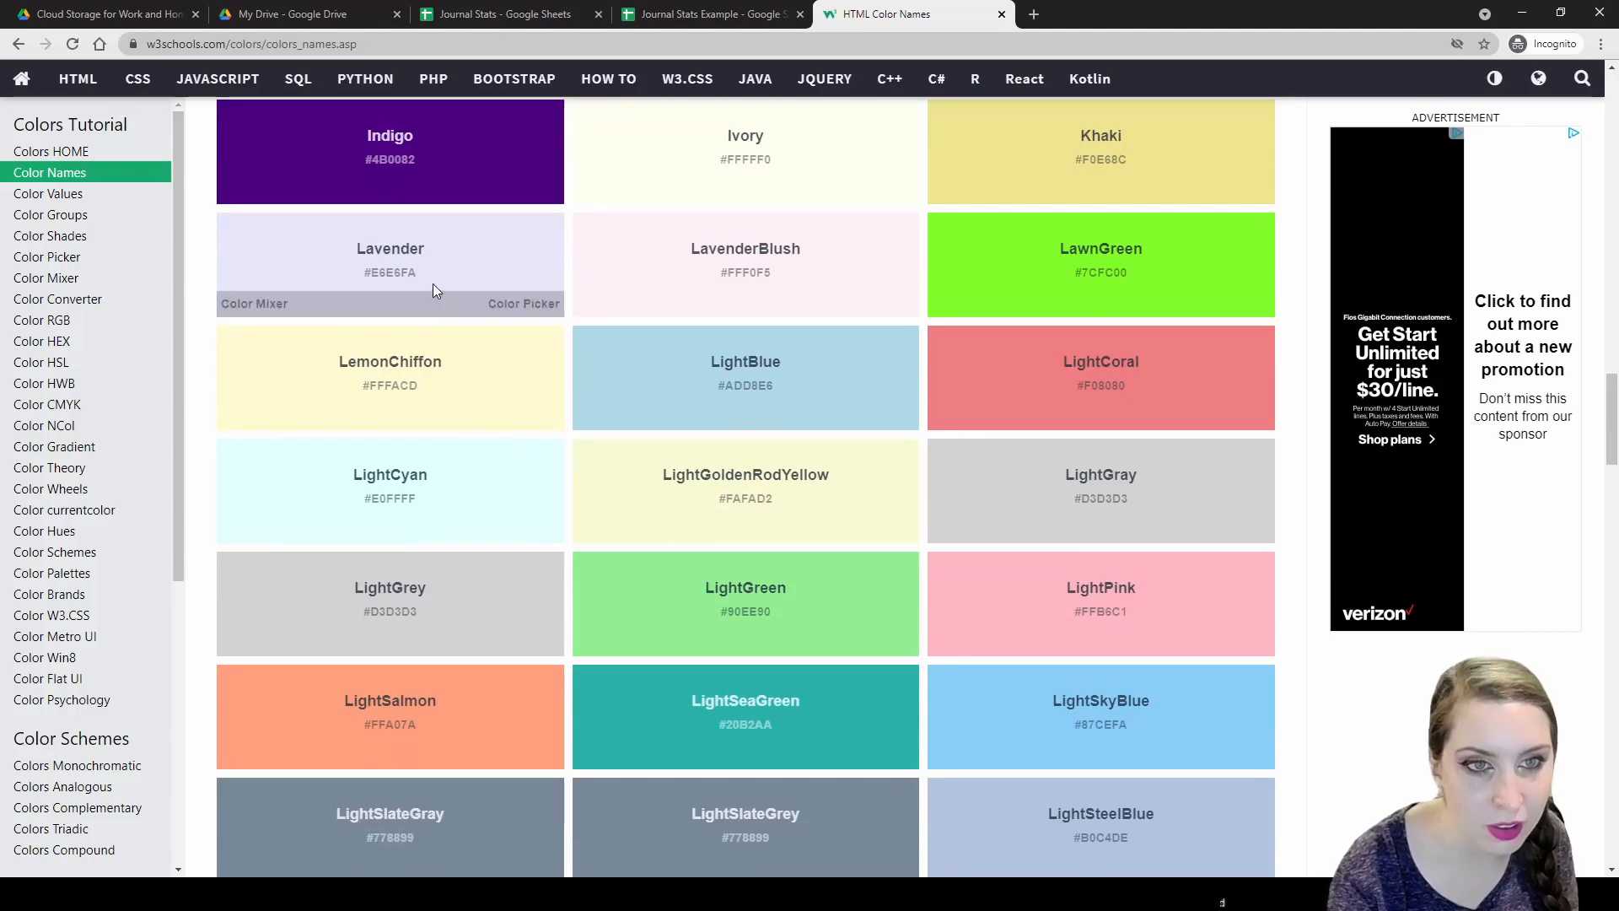
{"action": "left_click", "coordinate": [712, 14]}
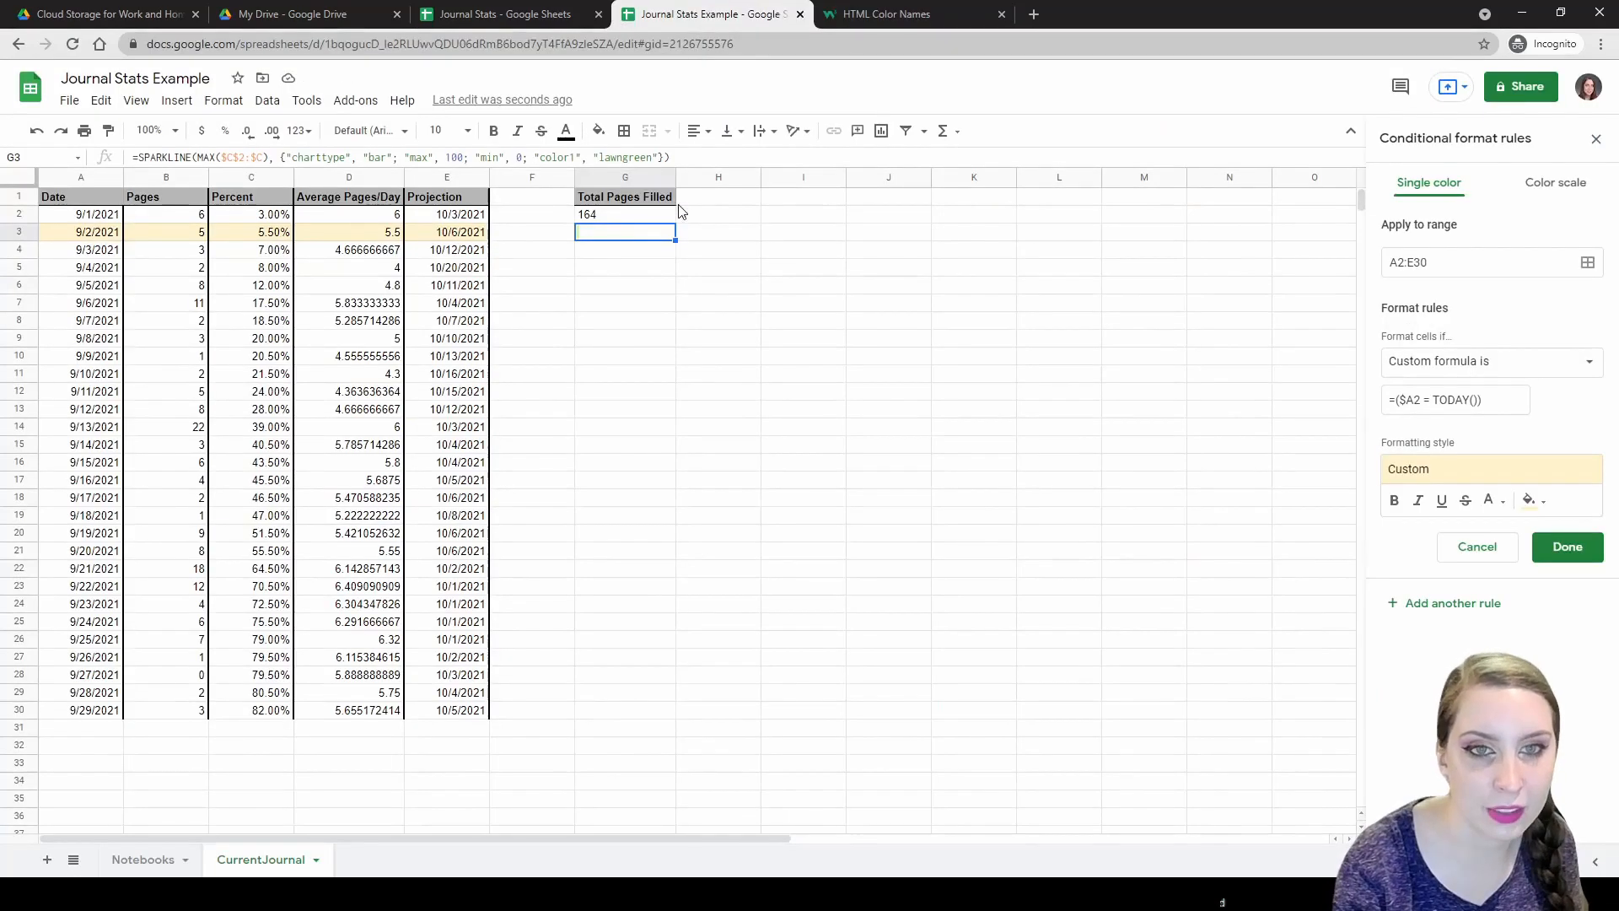
Change G3's sparkline color1 from lawngreen to "lavender" and enter the formula.
{"action": "double_click", "coordinate": [621, 157]}
{"action": "type", "text": "\""}
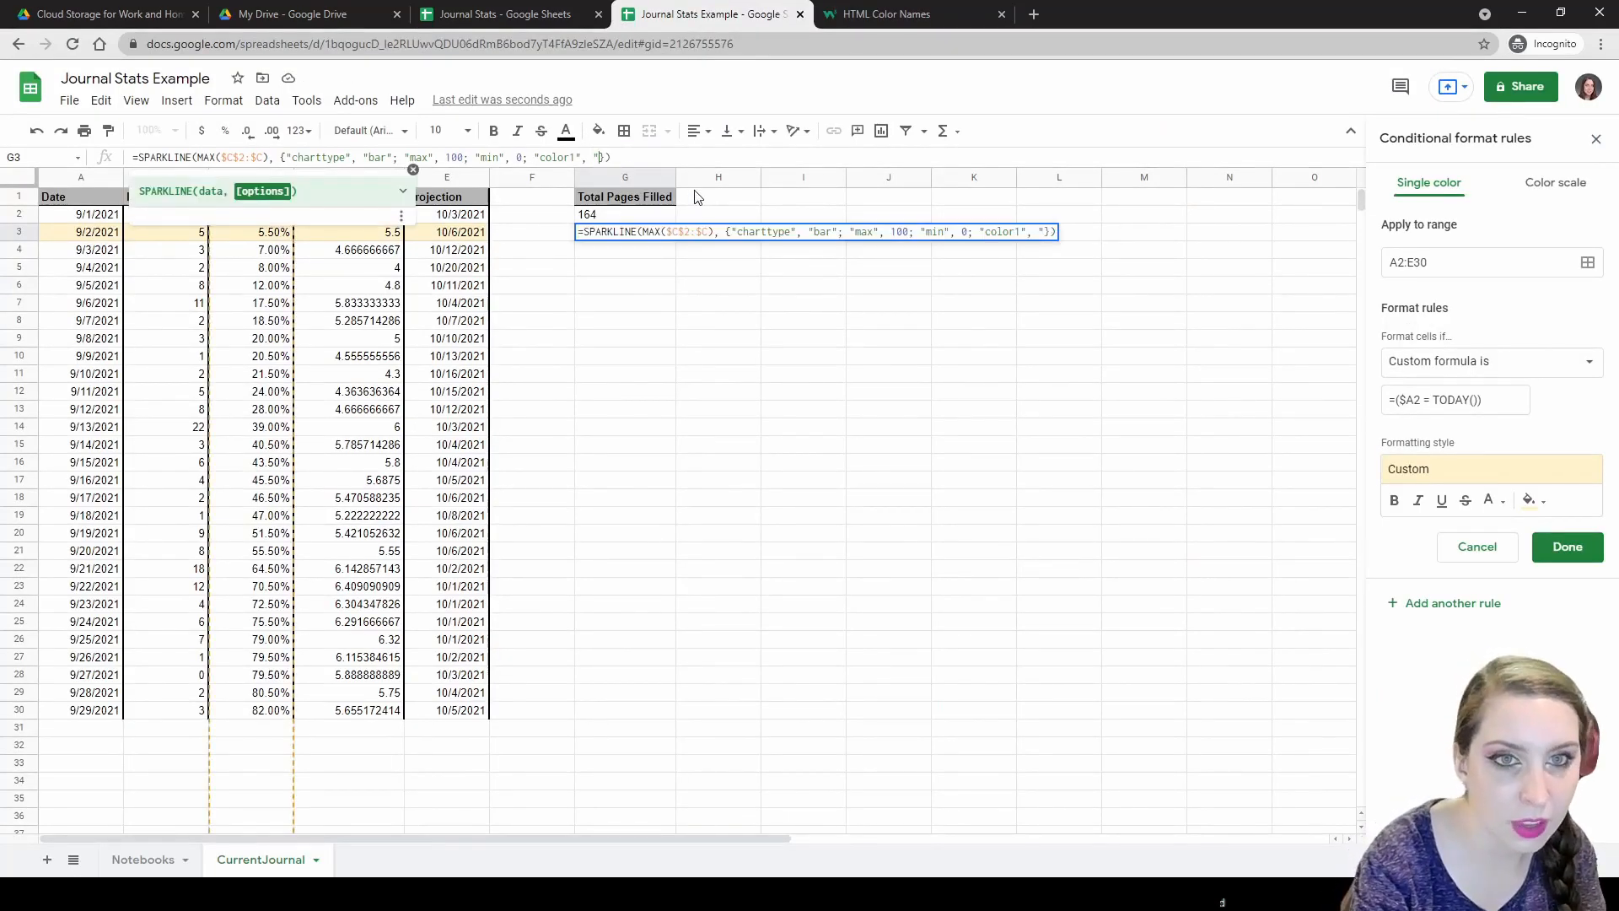
{"action": "type", "text": "lavender\""}
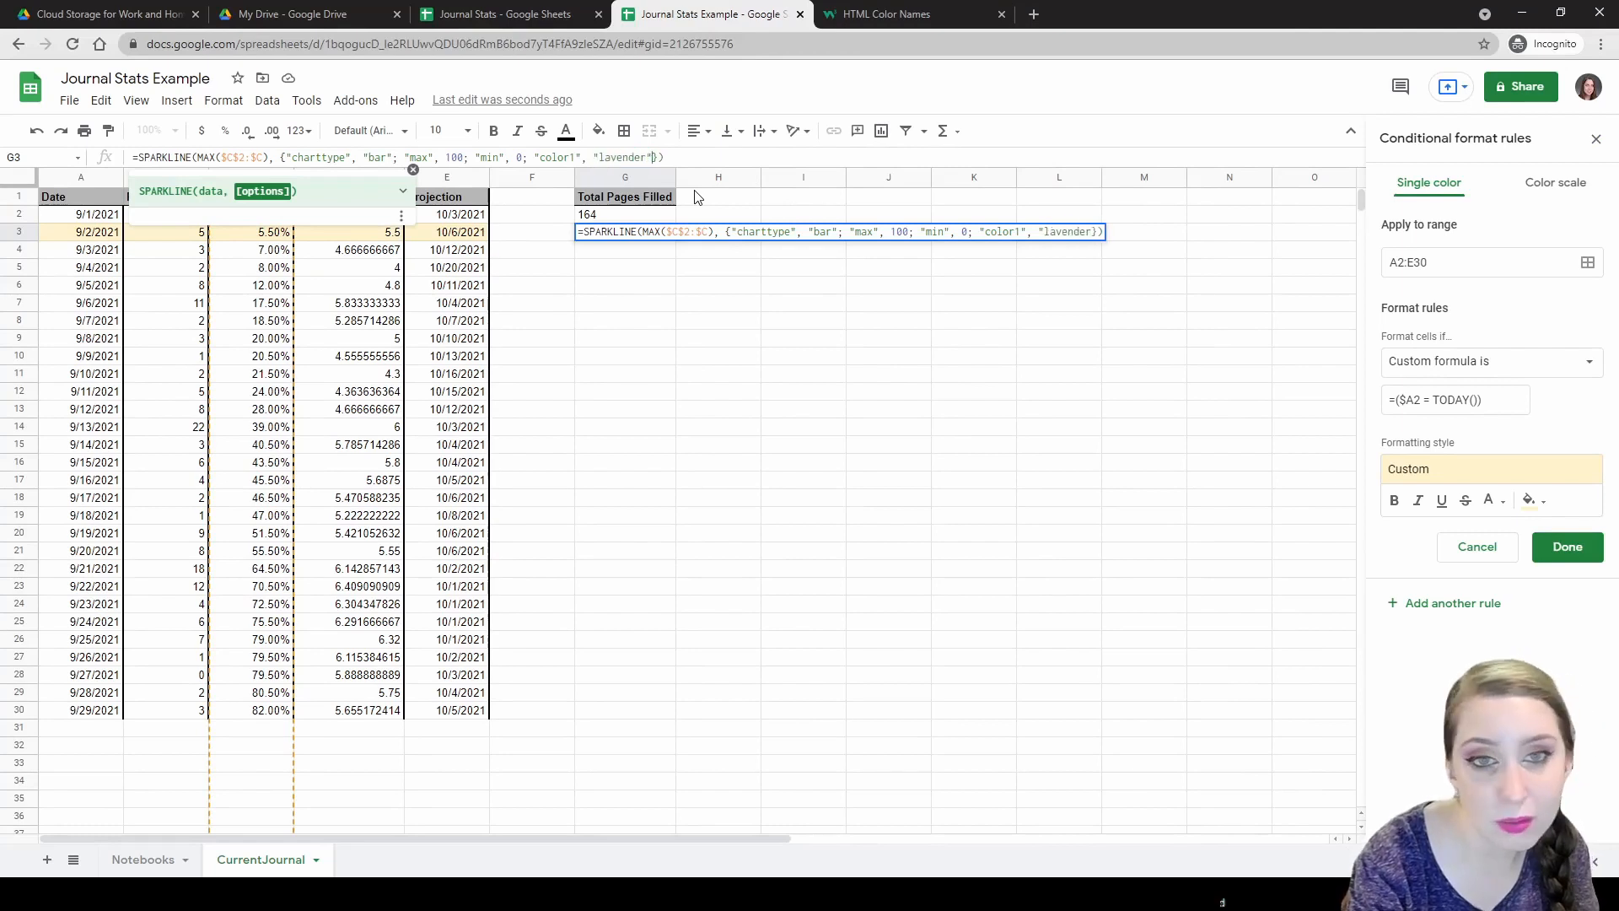
{"action": "key", "text": "Return"}
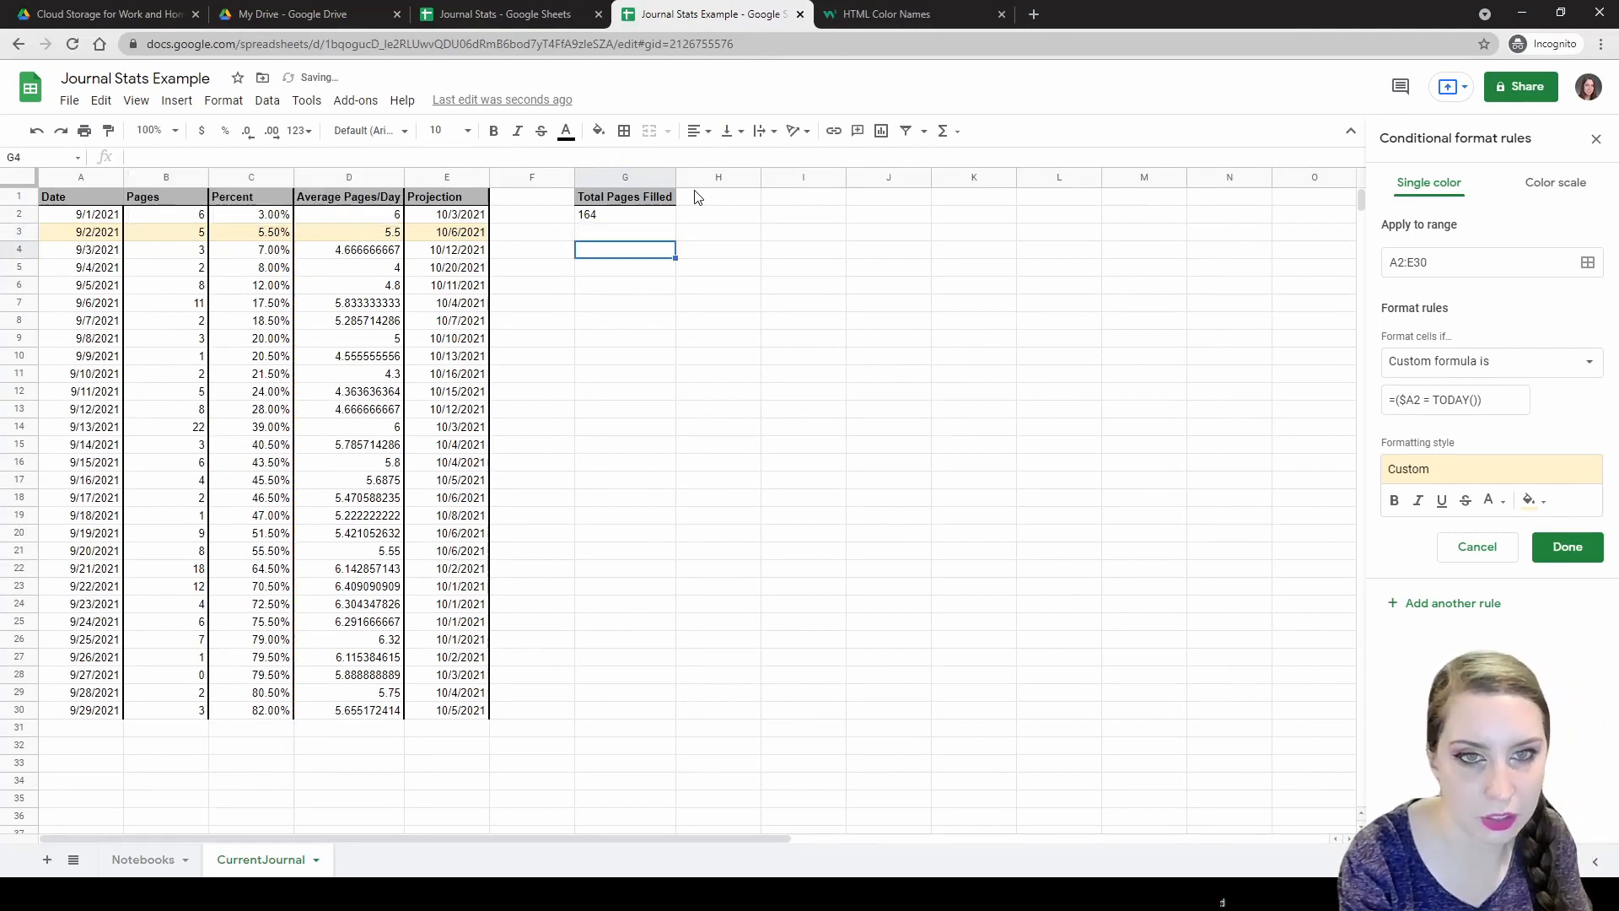
{"action": "left_click", "coordinate": [650, 239]}
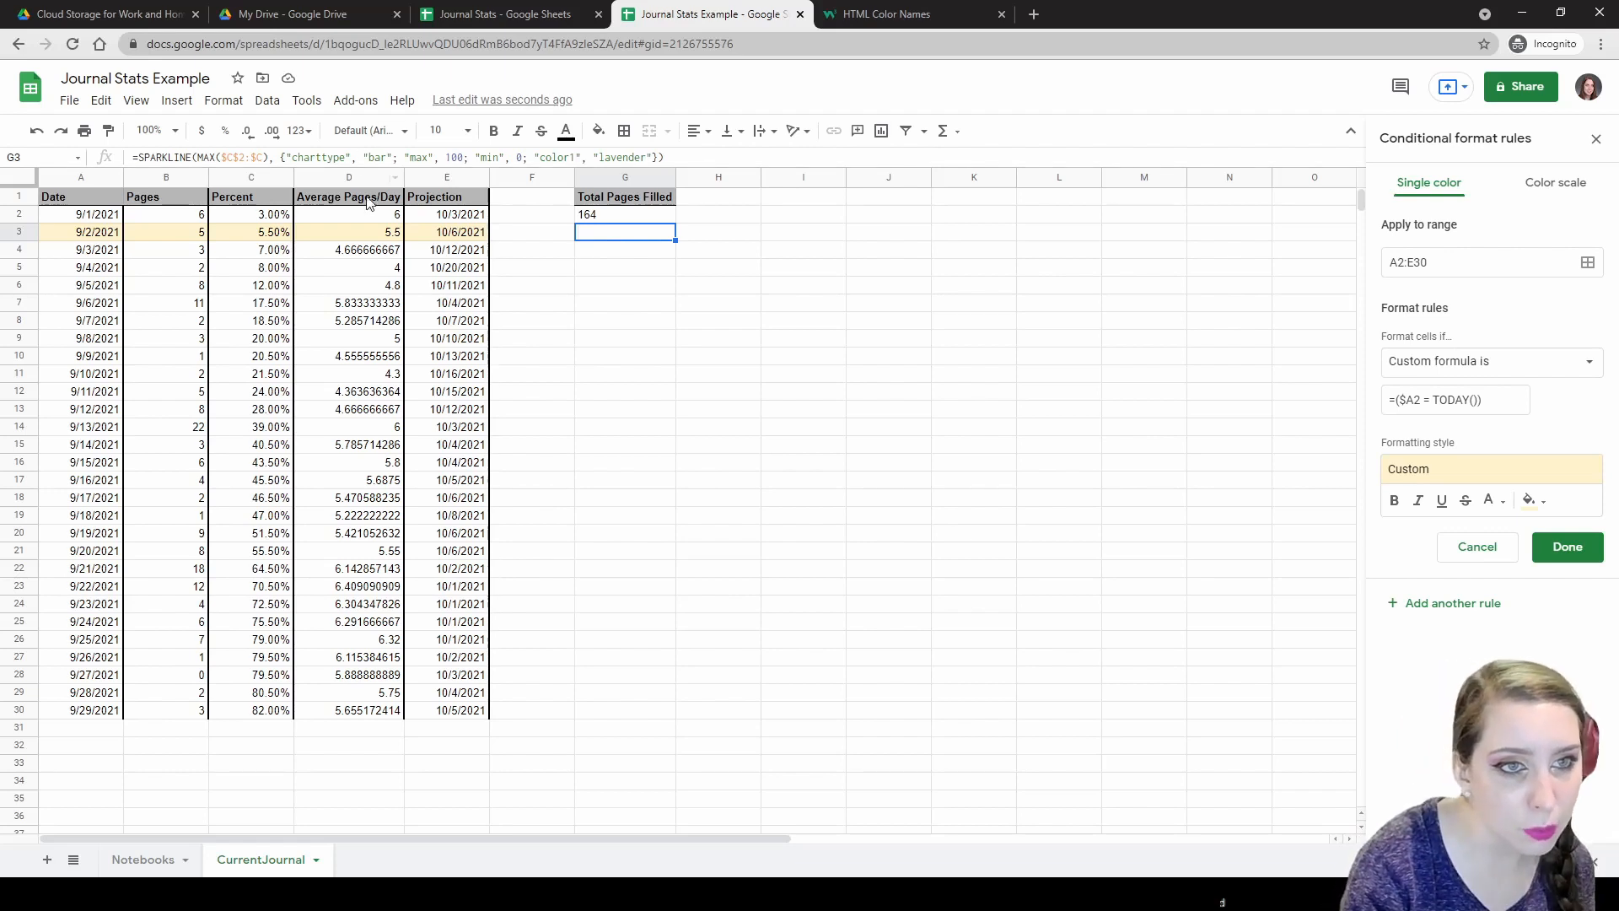
{"action": "left_click", "coordinate": [251, 178]}
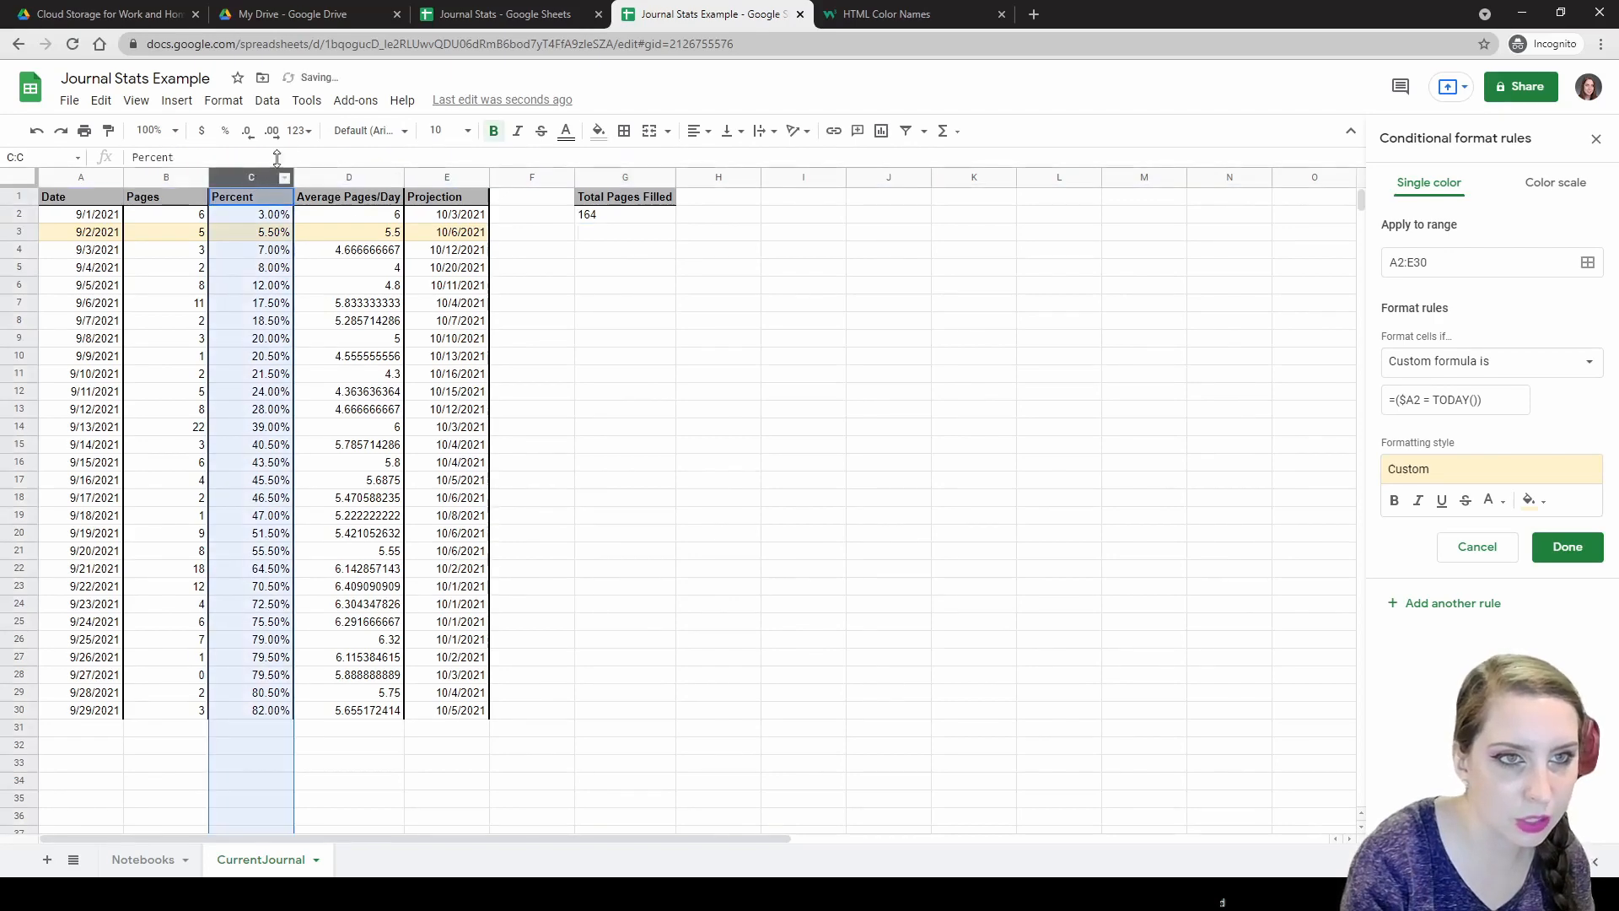
{"action": "left_click", "coordinate": [299, 131]}
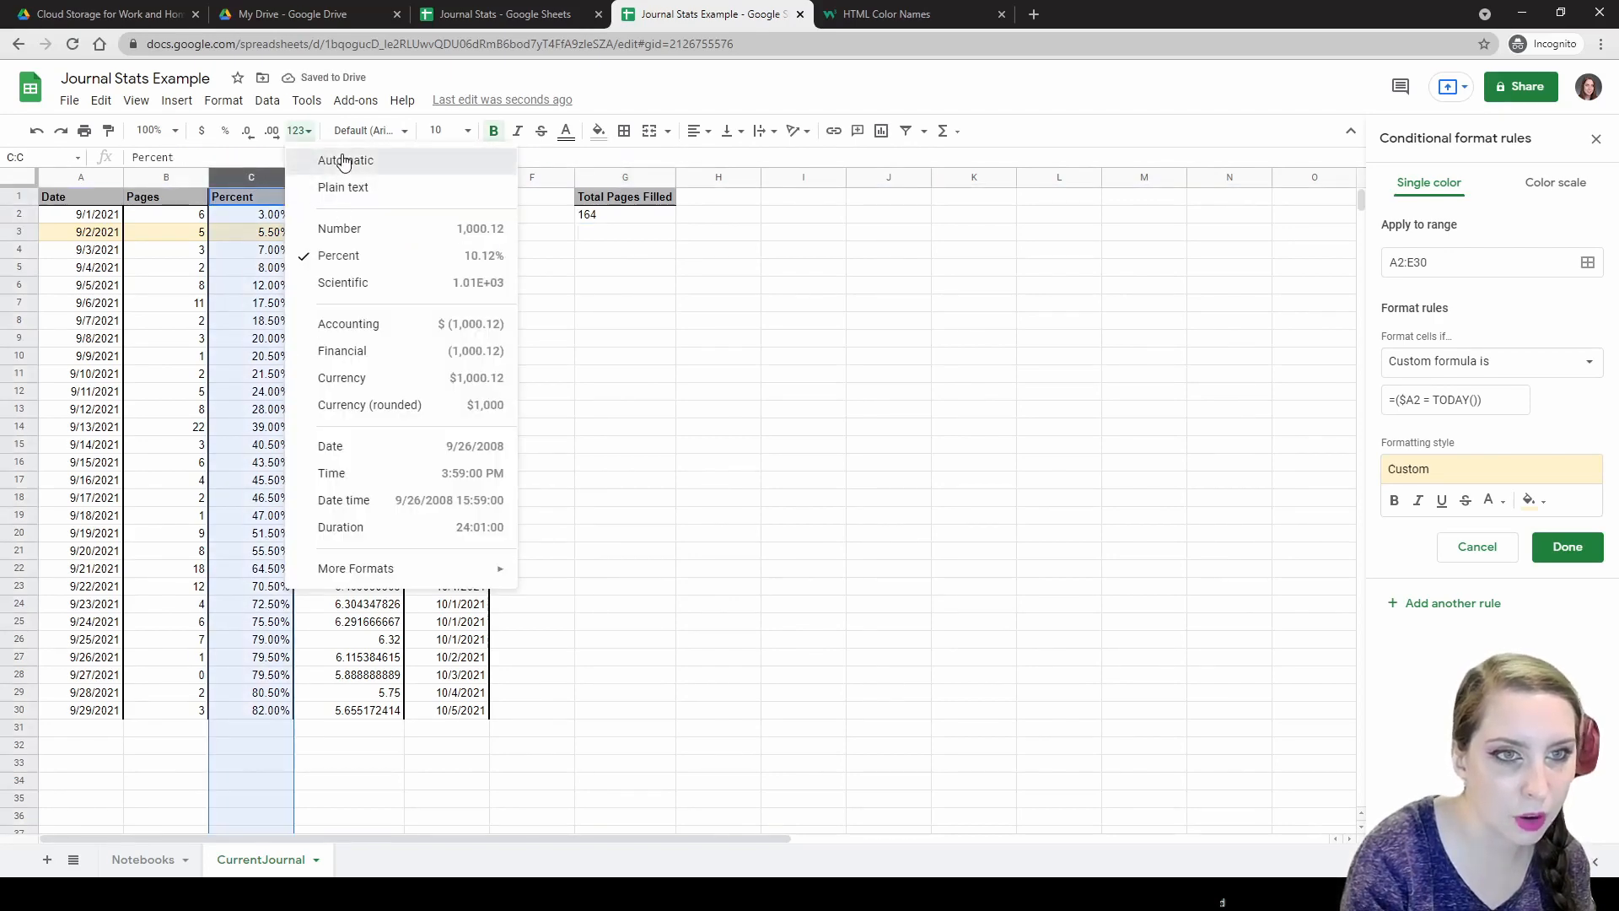
{"action": "left_click", "coordinate": [337, 161]}
{"action": "left_click", "coordinate": [275, 238]}
{"action": "left_click", "coordinate": [283, 218]}
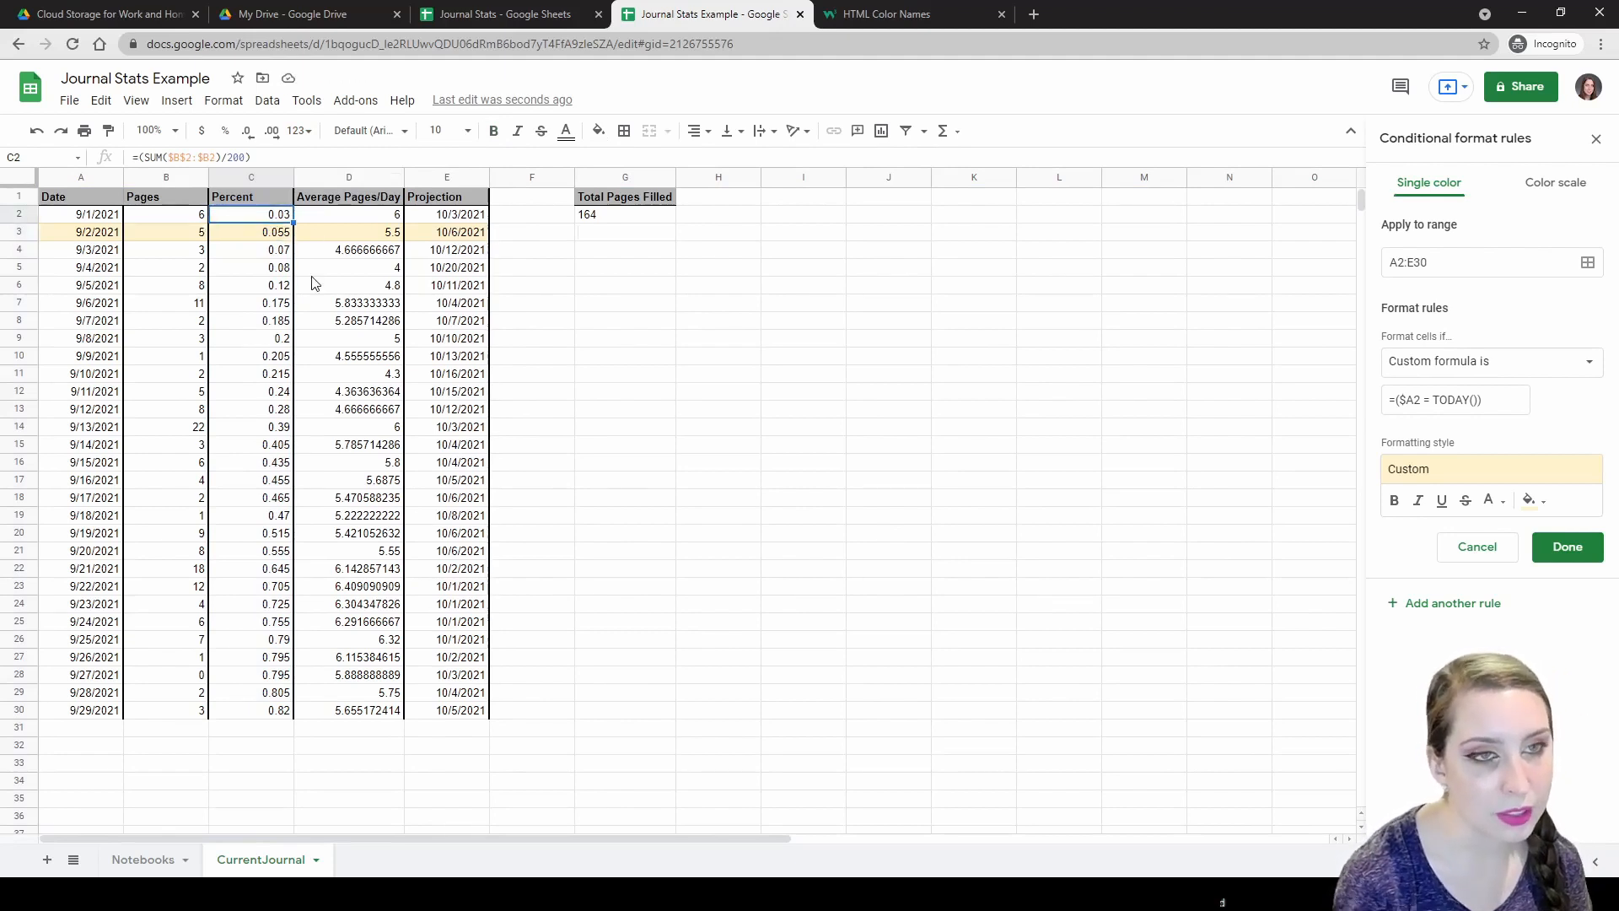
{"action": "left_click", "coordinate": [255, 176]}
{"action": "left_click", "coordinate": [226, 132]}
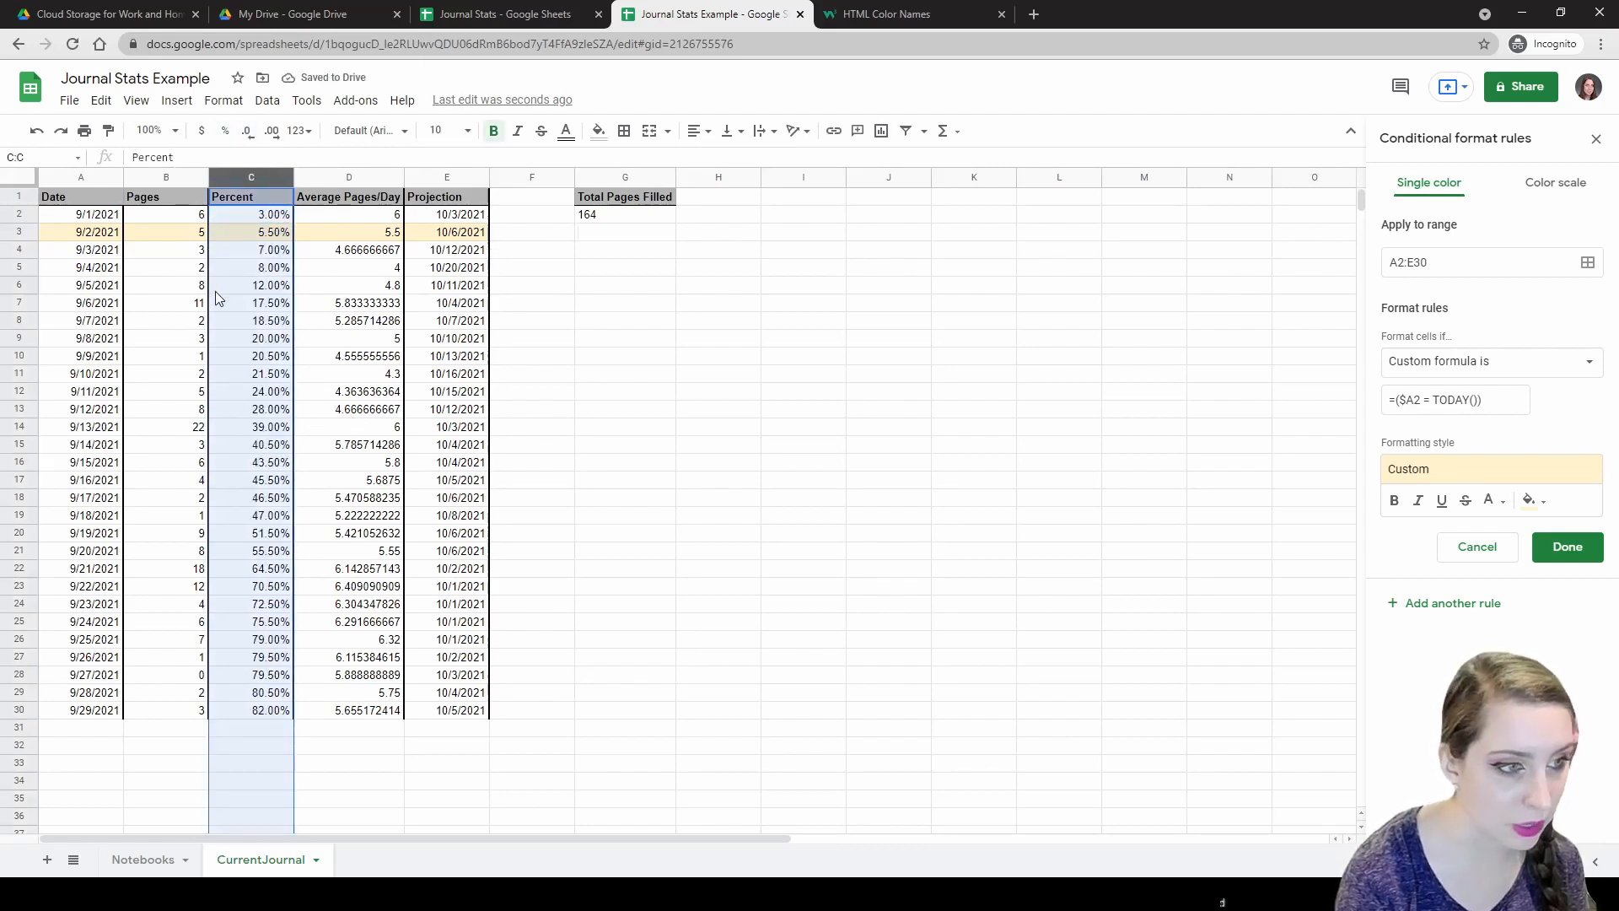
{"action": "left_click", "coordinate": [257, 306]}
{"action": "left_click", "coordinate": [275, 203]}
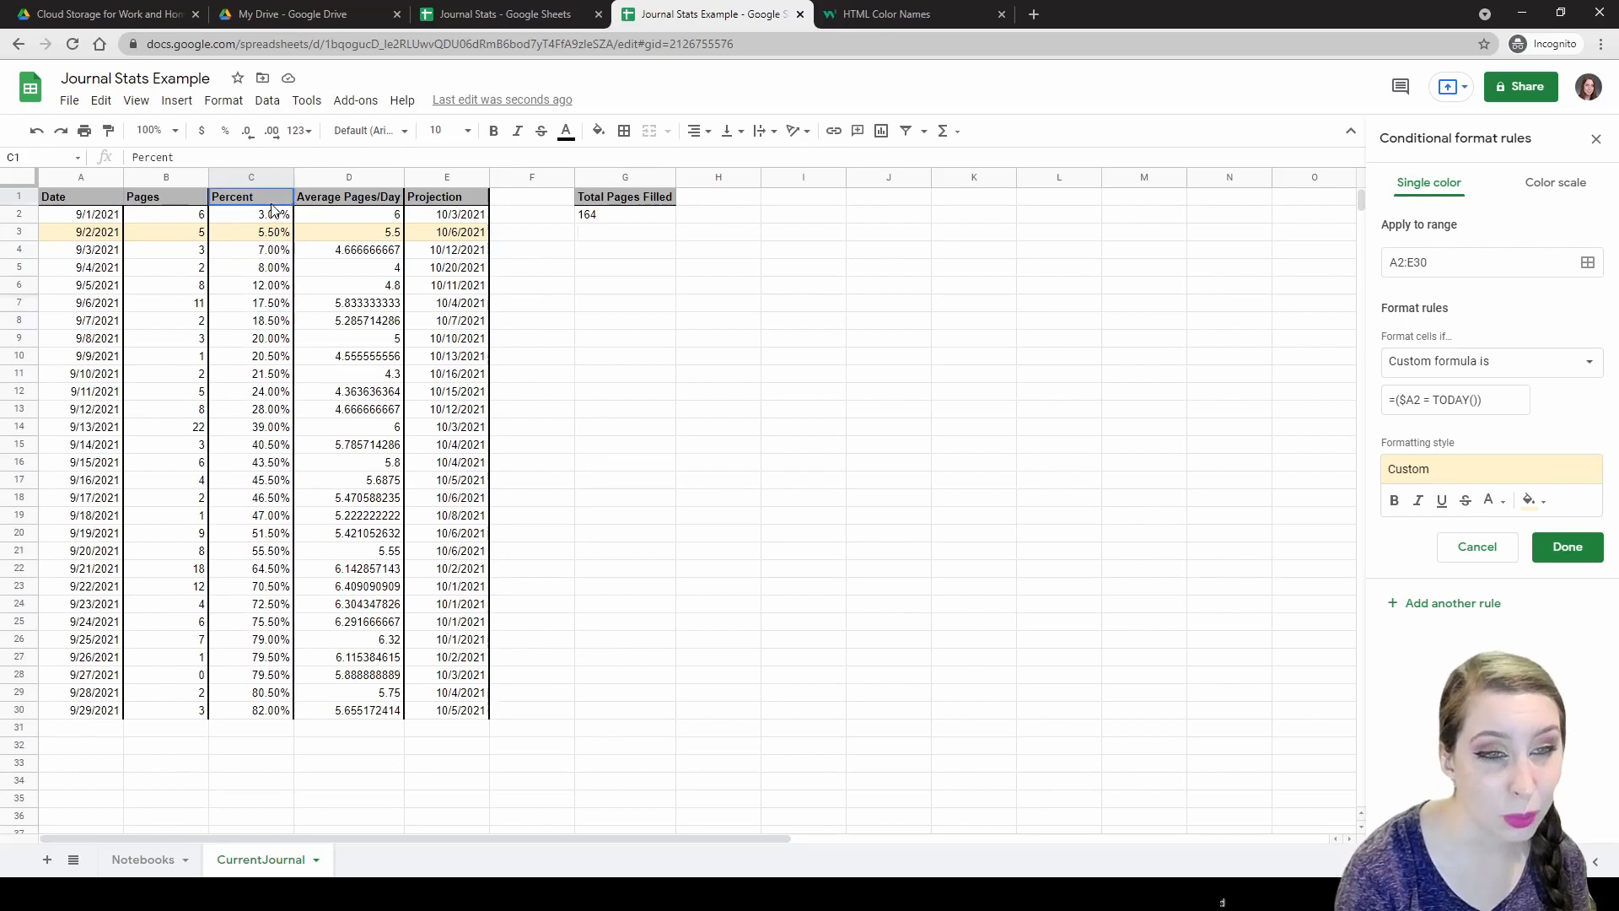
{"action": "left_click", "coordinate": [268, 219]}
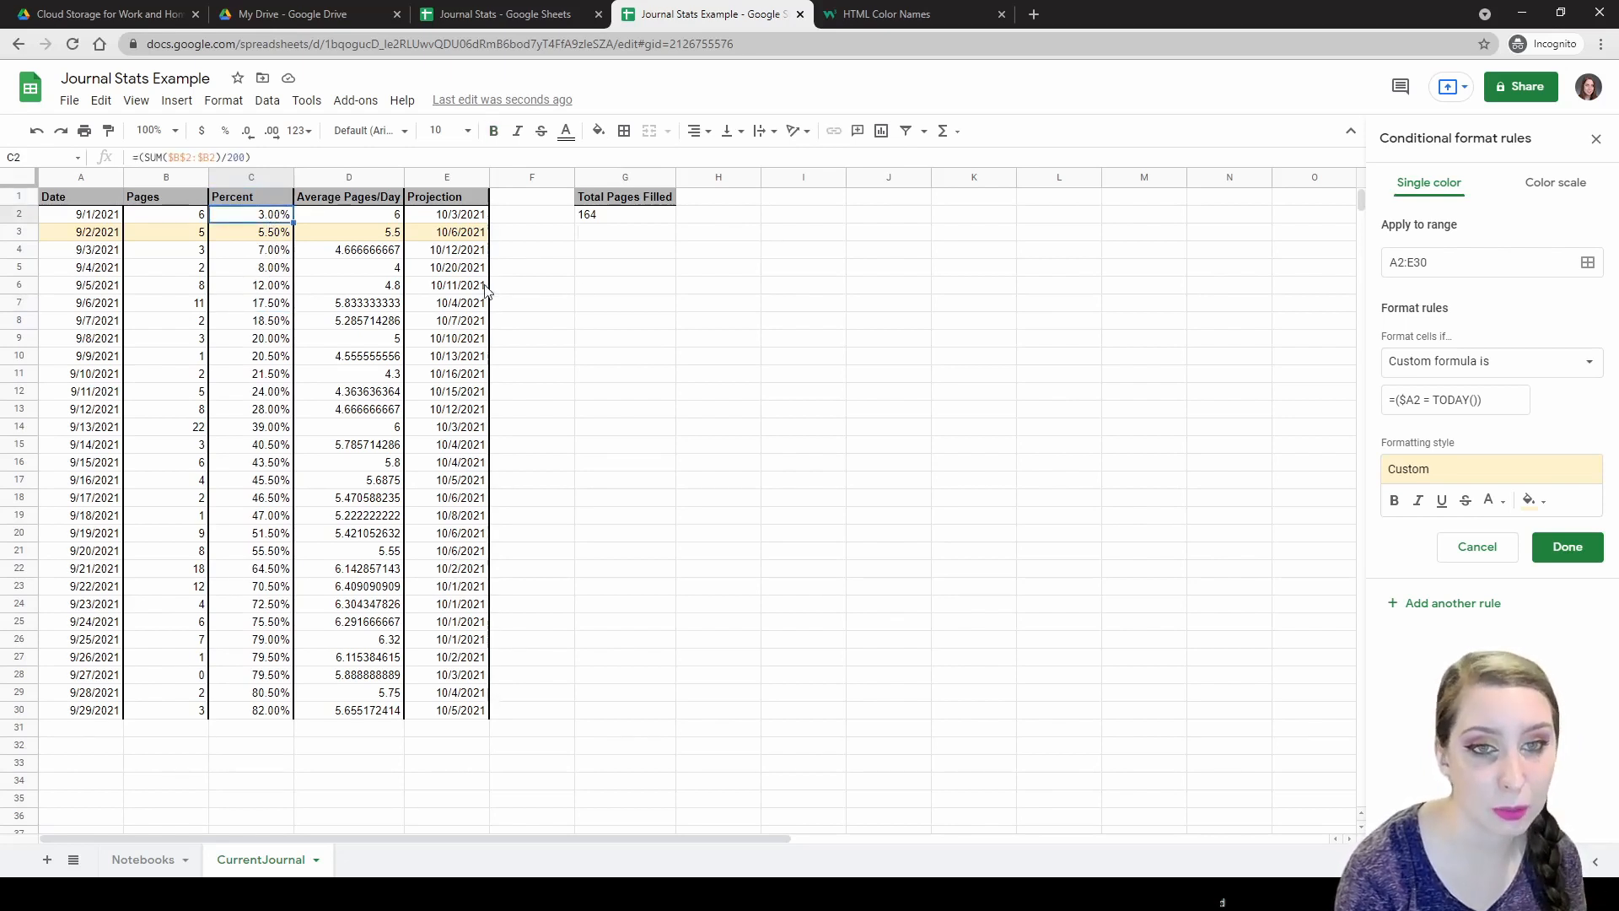
Change the sparkline max in G3 from 100 to 1.
{"action": "left_click", "coordinate": [604, 235]}
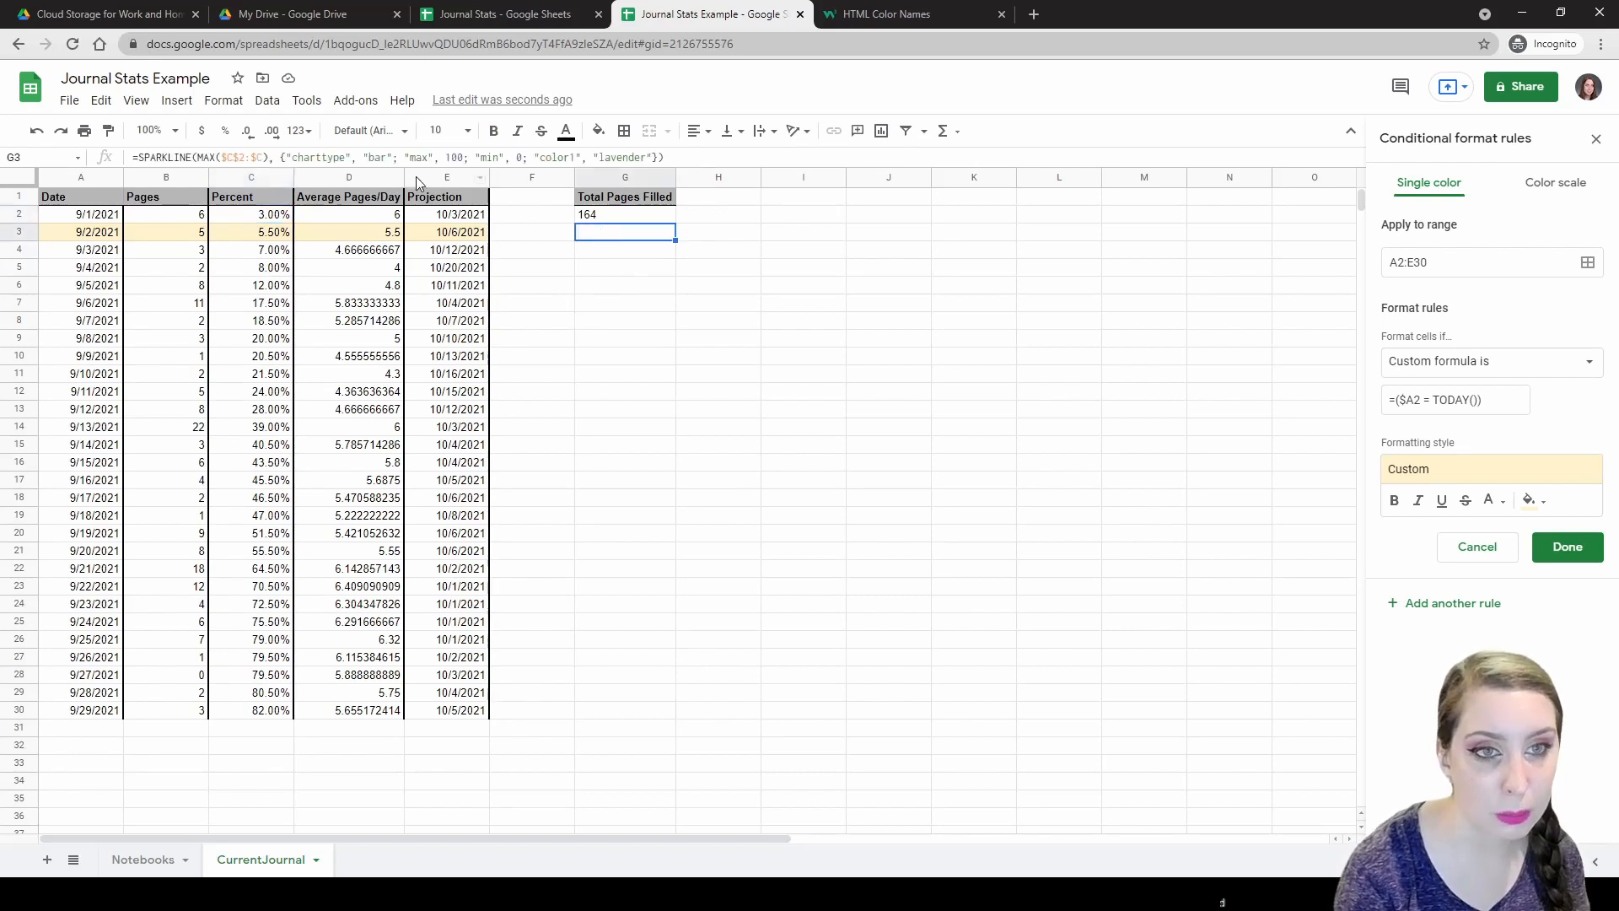
{"action": "left_click", "coordinate": [464, 159]}
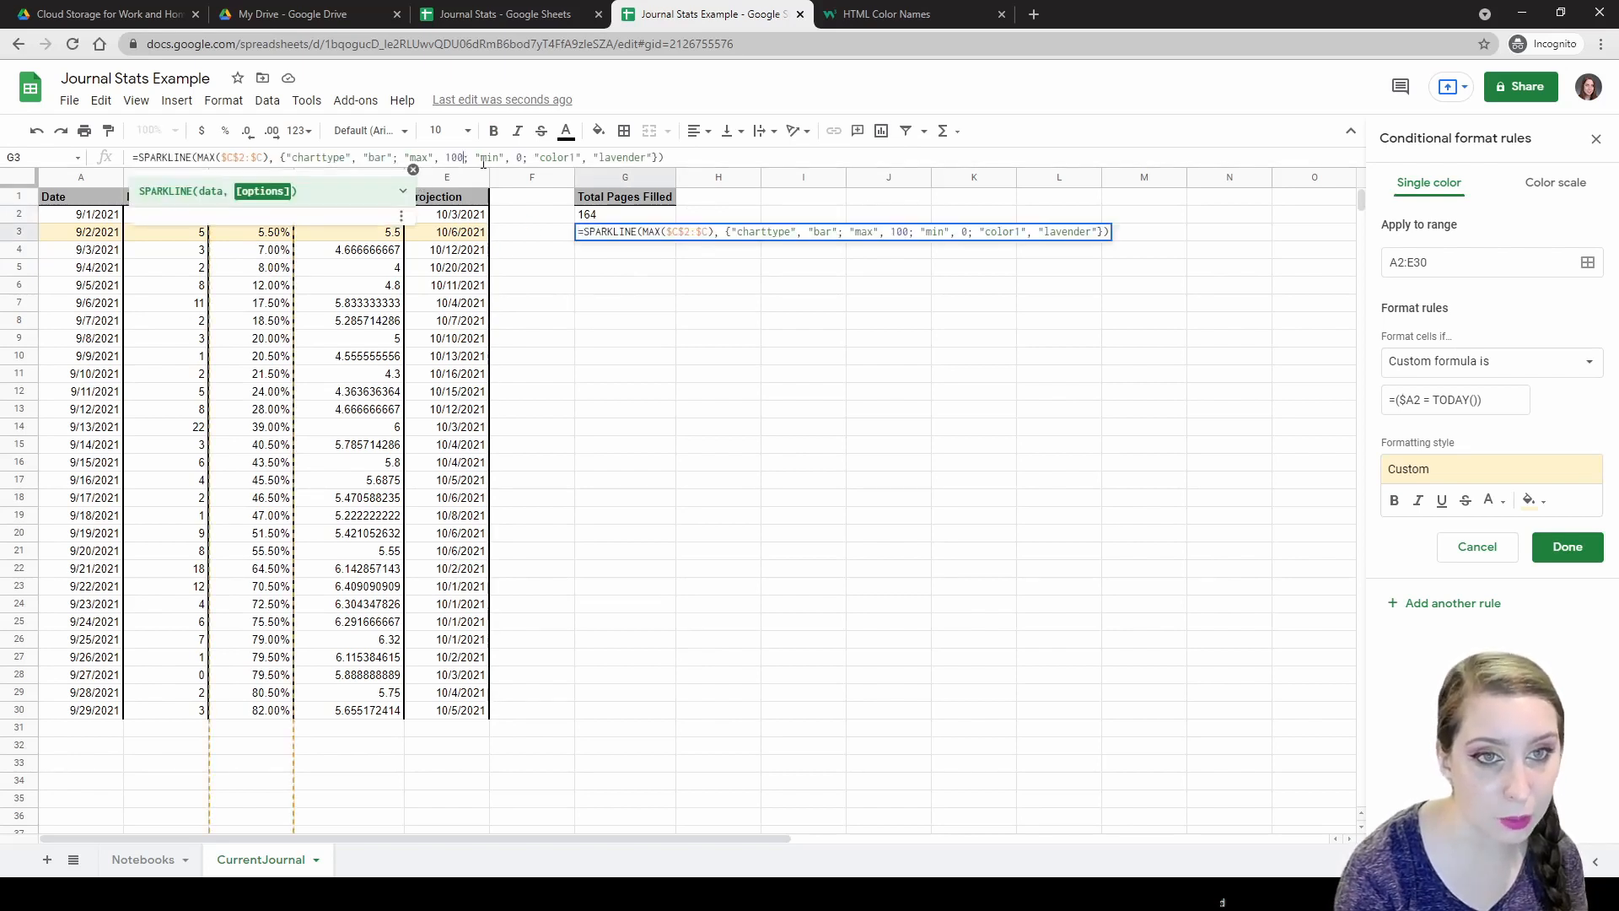
{"action": "key", "text": "BackSpace"}
{"action": "key", "text": "BackSpace"}
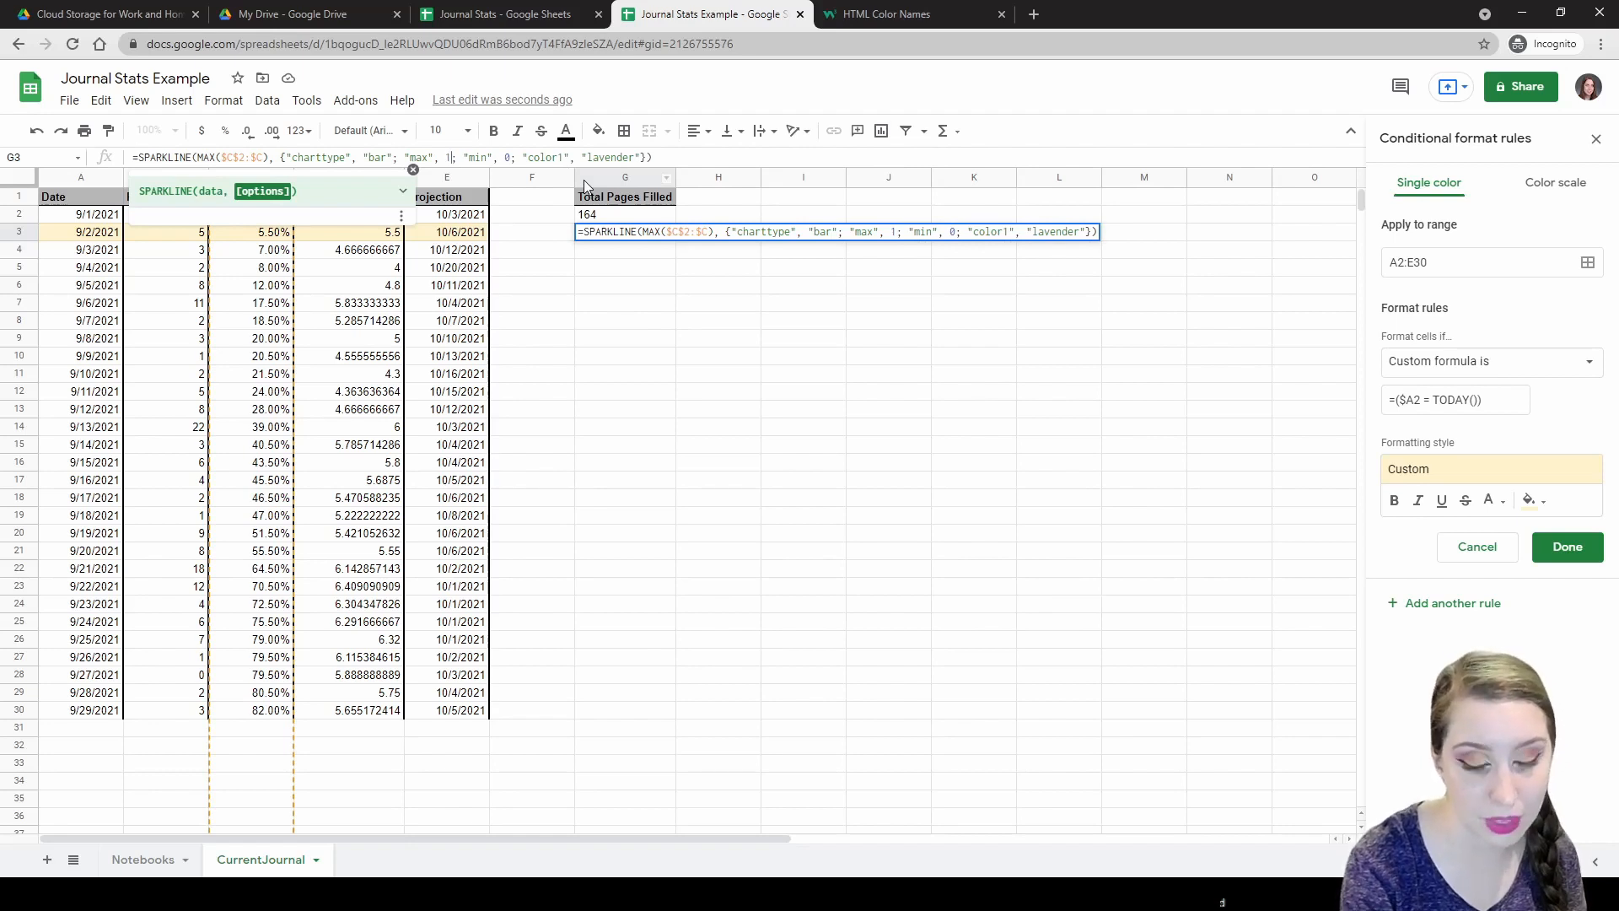
{"action": "key", "text": "Return"}
Try aliceblue as the G3 bar colour instead of lavender.
{"action": "left_click", "coordinate": [598, 239]}
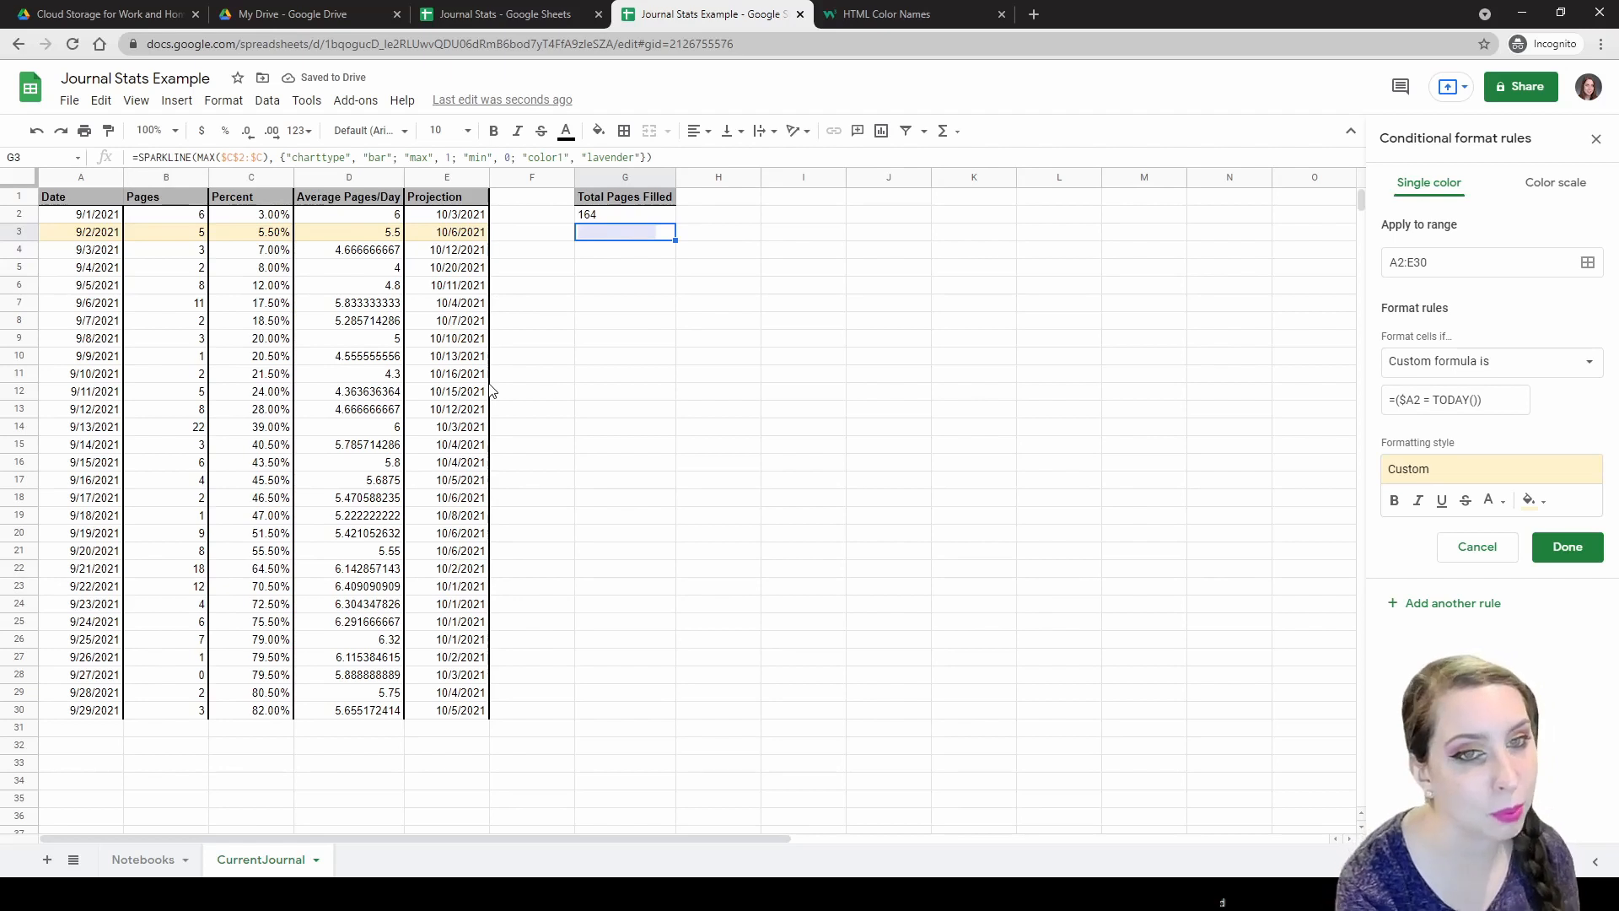
{"action": "left_click", "coordinate": [639, 159]}
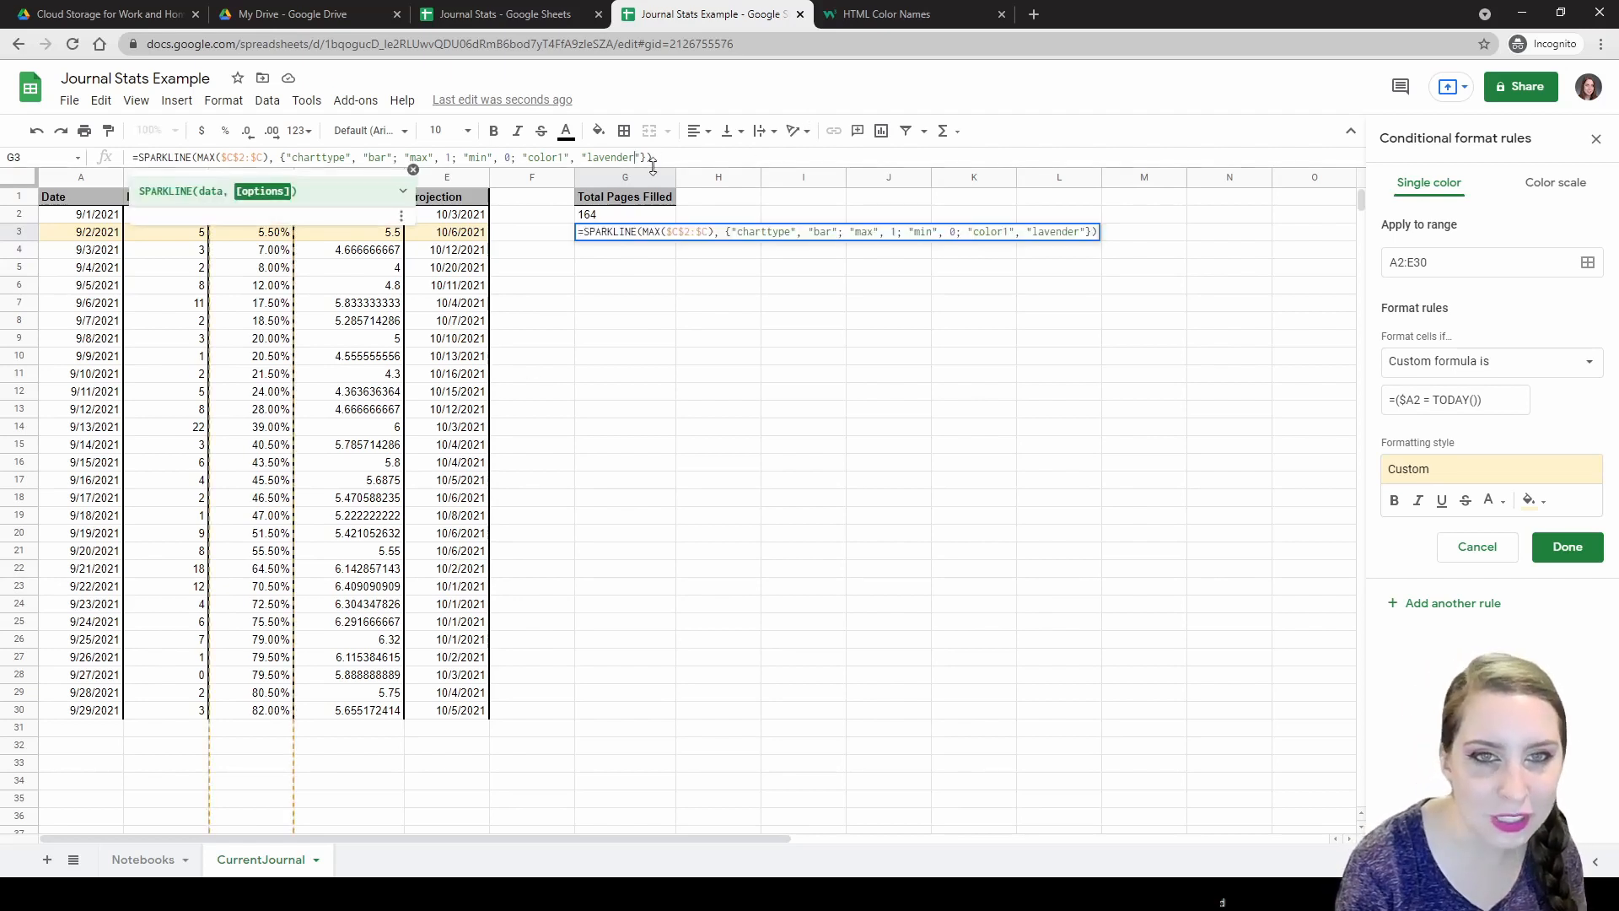
{"action": "key", "text": "BackSpace"}
{"action": "key", "text": "BackSpace"}
{"action": "key", "text": "BackSpace"}
{"action": "key", "text": "BackSpace"}
{"action": "key", "text": "BackSpace"}
{"action": "key", "text": "BackSpace"}
{"action": "key", "text": "BackSpace"}
{"action": "key", "text": "BackSpace"}
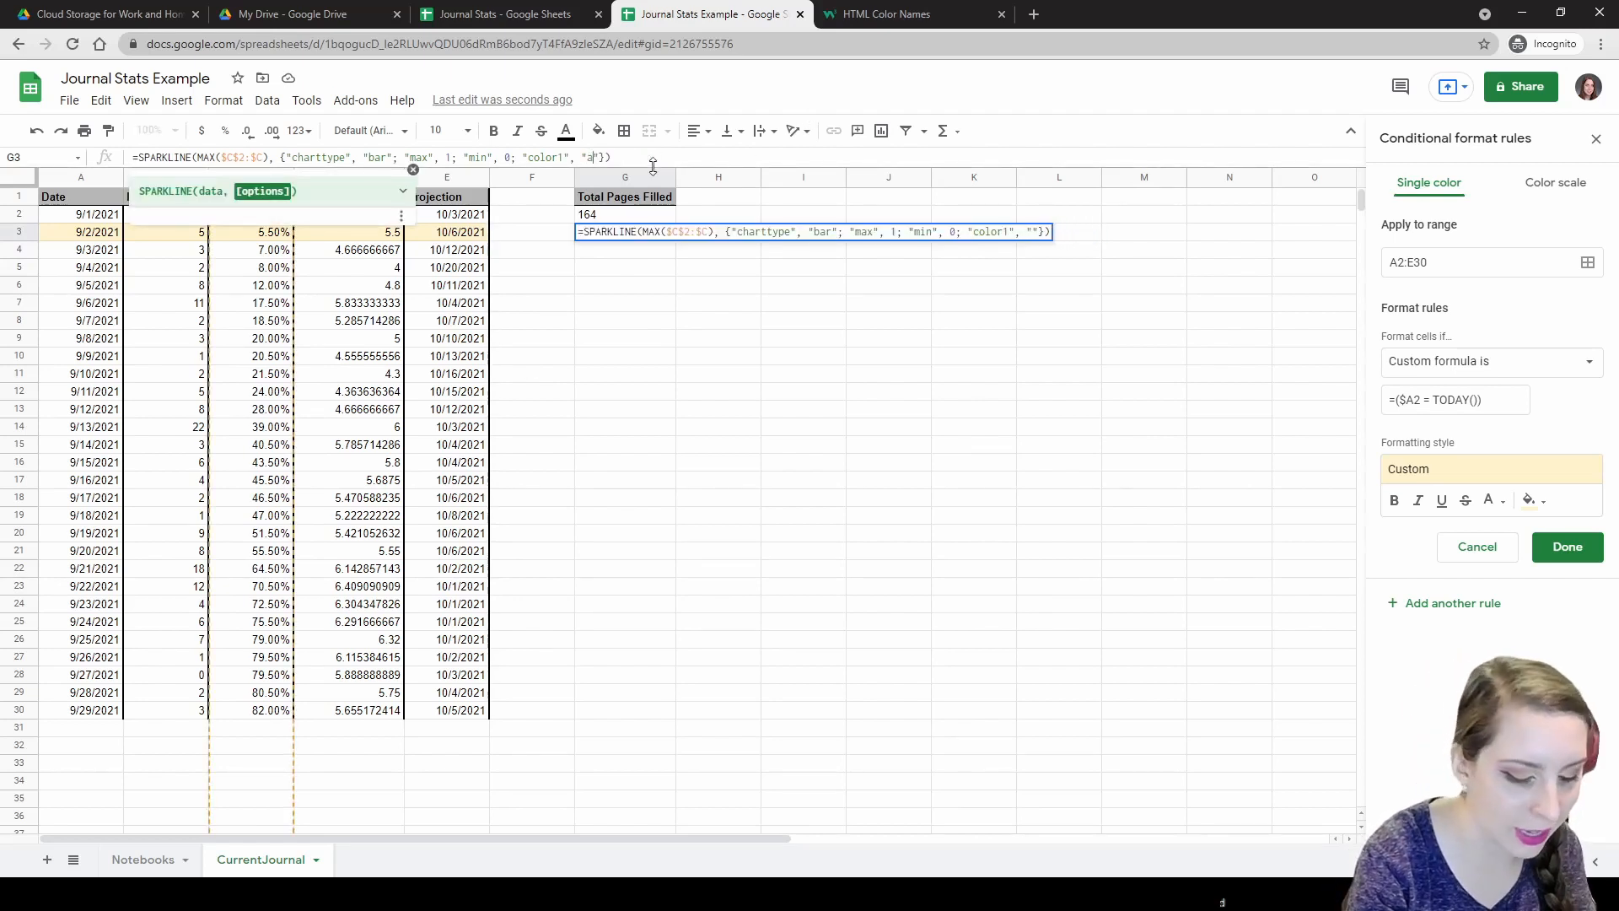
{"action": "type", "text": "aliceblue"}
{"action": "key", "text": "Return"}
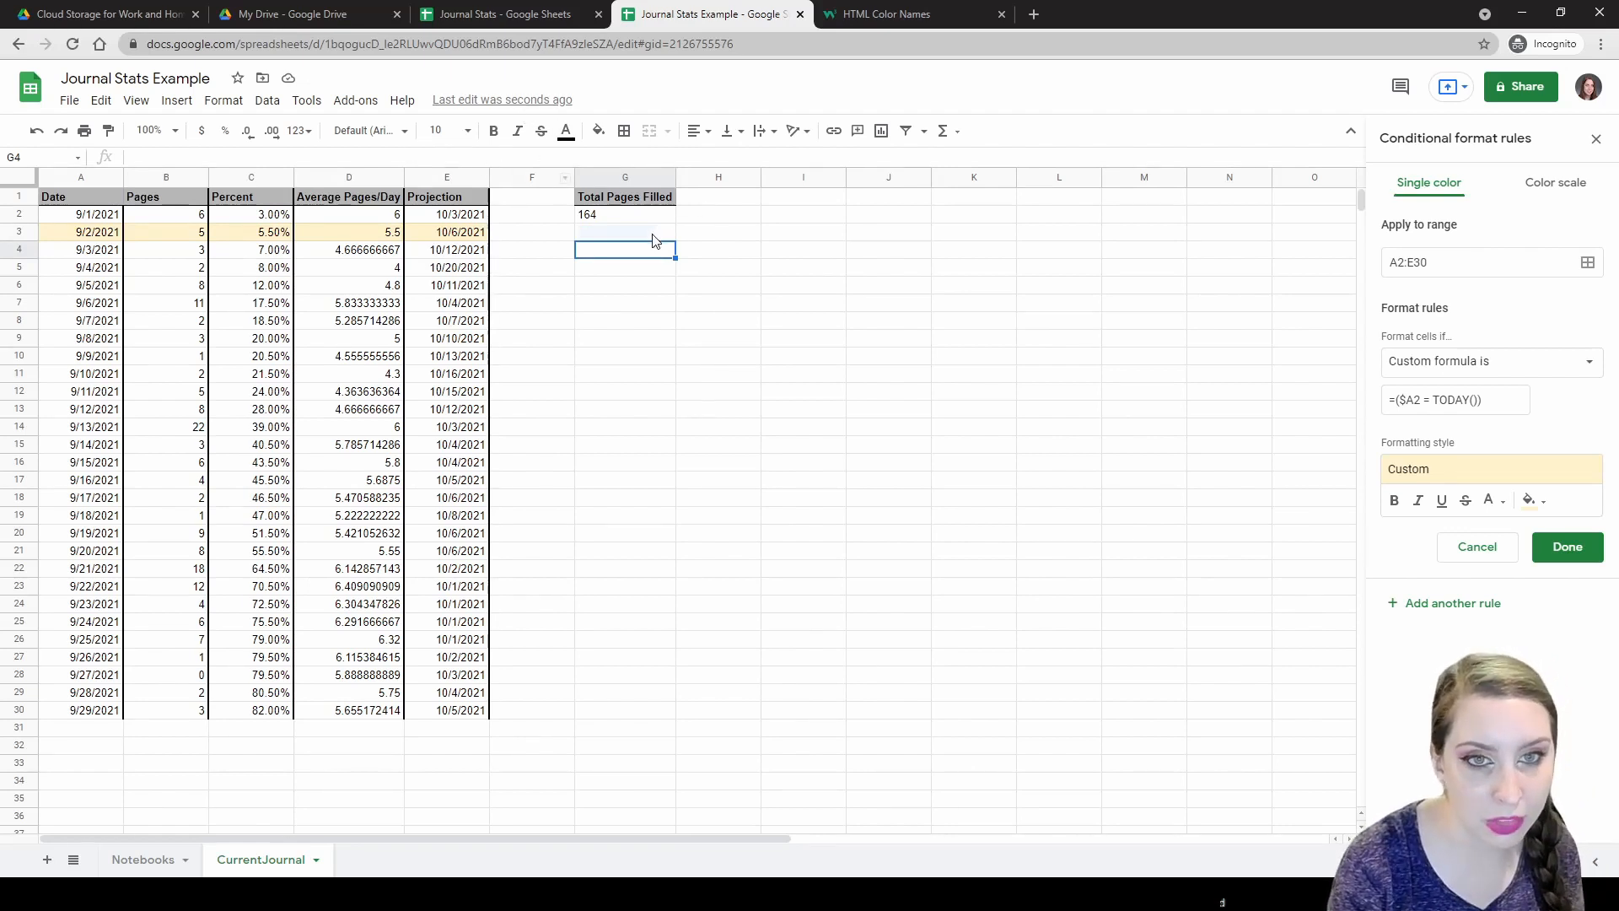
Revert the G3 bar colour to lavender and review the progress bar.
{"action": "left_click", "coordinate": [654, 236]}
{"action": "left_click", "coordinate": [648, 157]}
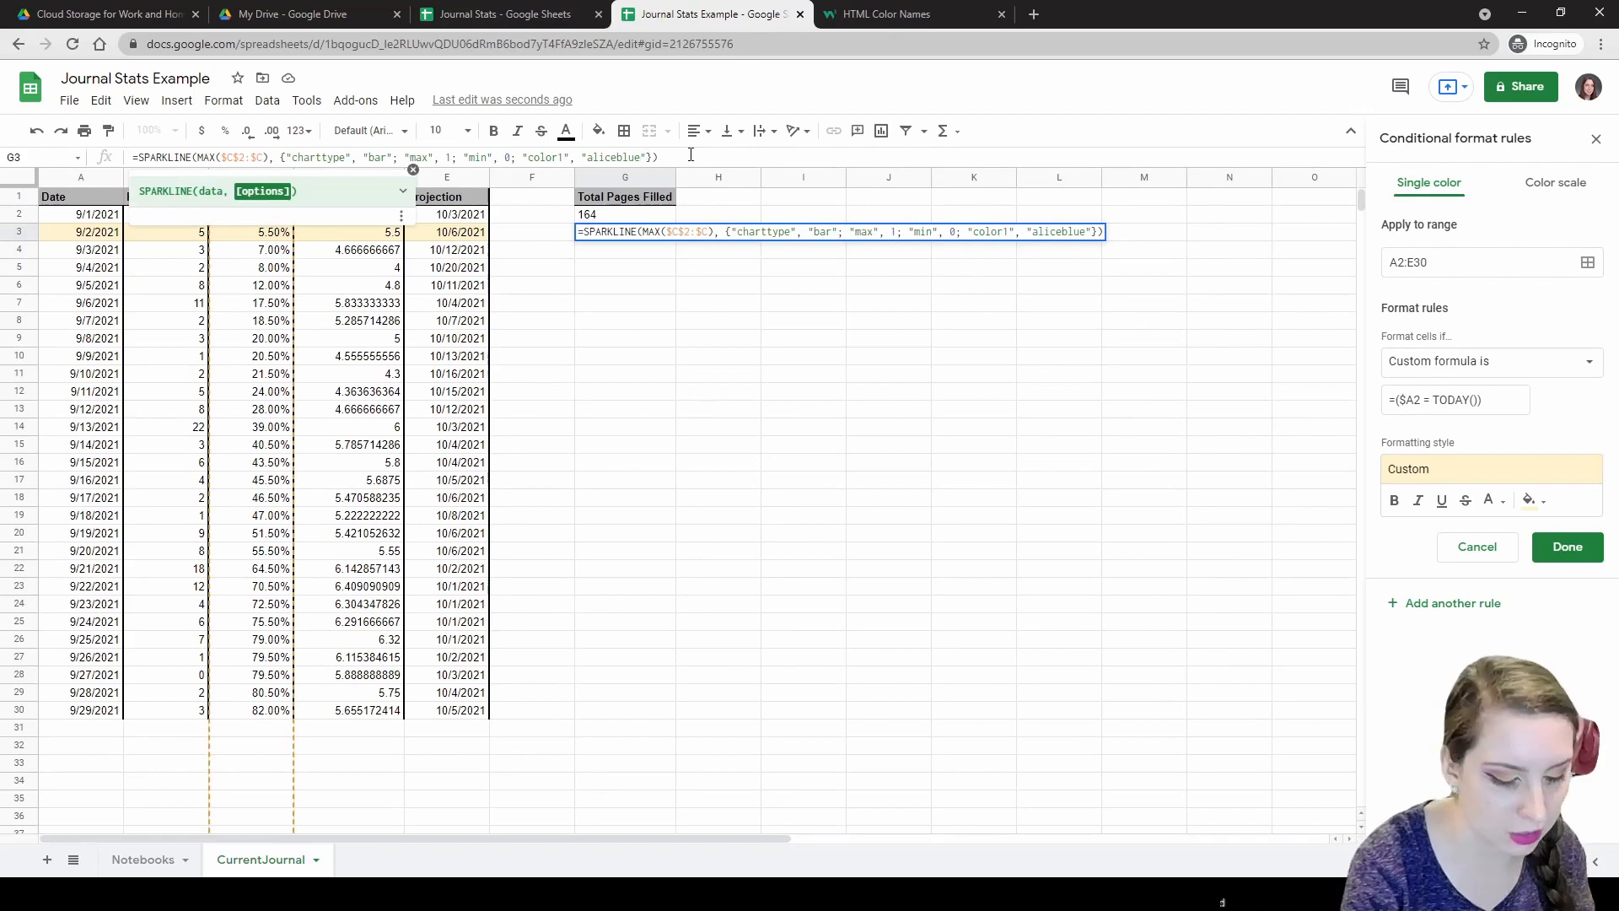
{"action": "key", "text": "BackSpace"}
{"action": "key", "text": "BackSpace"}
{"action": "key", "text": "BackSpace"}
{"action": "key", "text": "BackSpace"}
{"action": "key", "text": "BackSpace"}
{"action": "key", "text": "BackSpace"}
{"action": "key", "text": "BackSpace"}
{"action": "key", "text": "BackSpace"}
{"action": "key", "text": "BackSpace"}
{"action": "type", "text": "lav"}
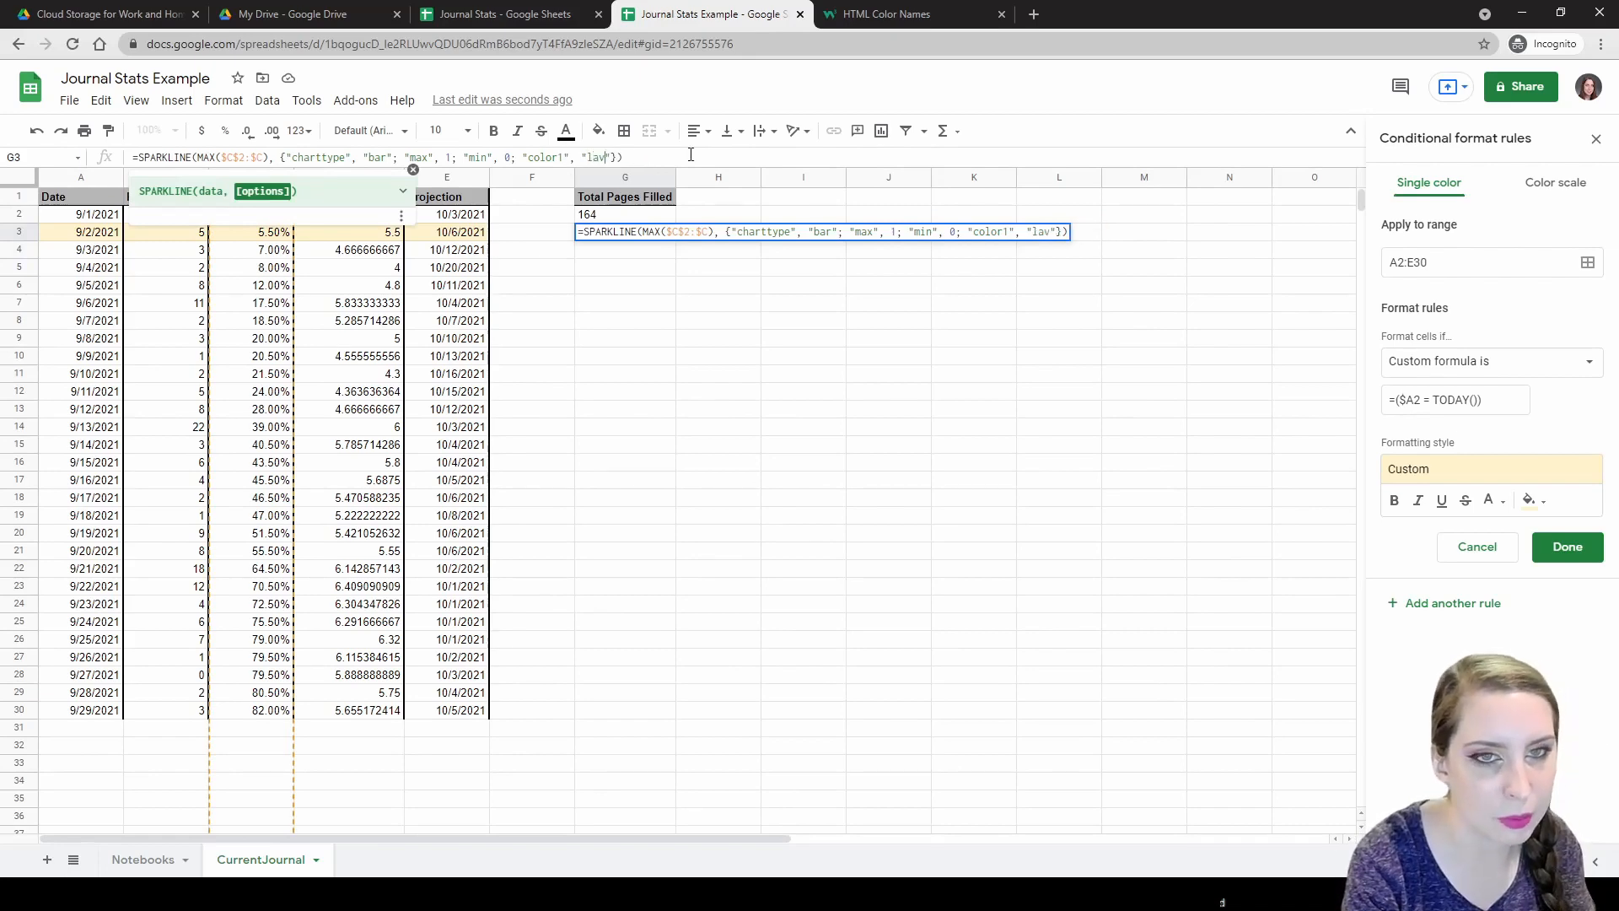
{"action": "type", "text": "ender"}
{"action": "key", "text": "Return"}
{"action": "left_click", "coordinate": [580, 236]}
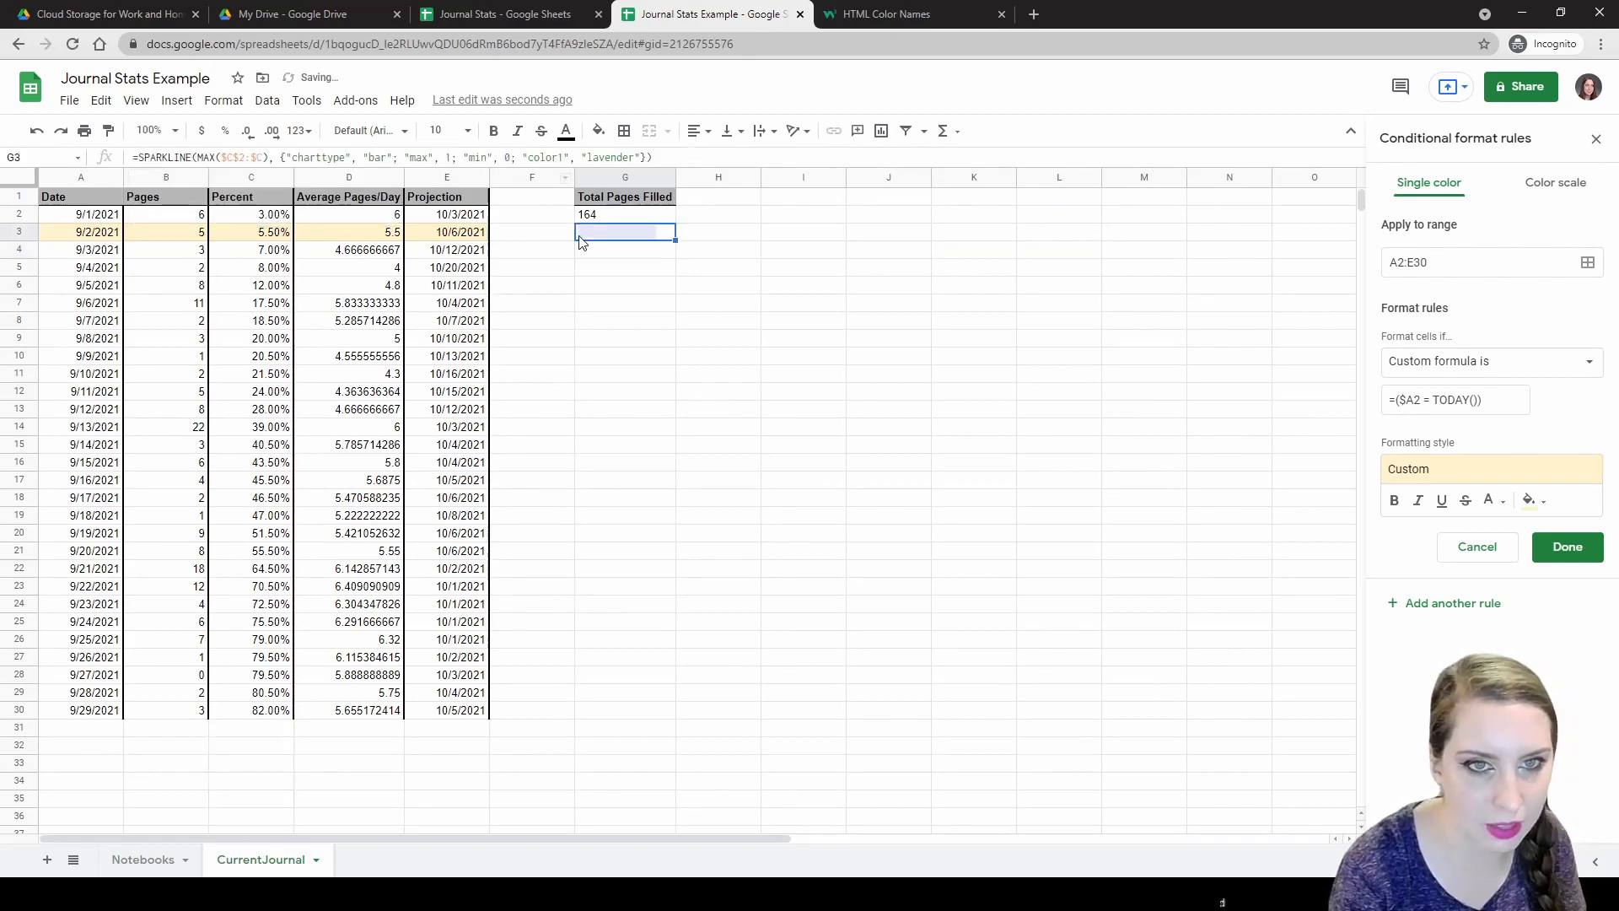
{"action": "left_click", "coordinate": [886, 14]}
Find RebeccaPurple on the HTML colour names page with a 'rebecc' search, then return to the sheet.
{"action": "scroll", "coordinate": [675, 318], "scroll_direction": "up", "scroll_amount": 4}
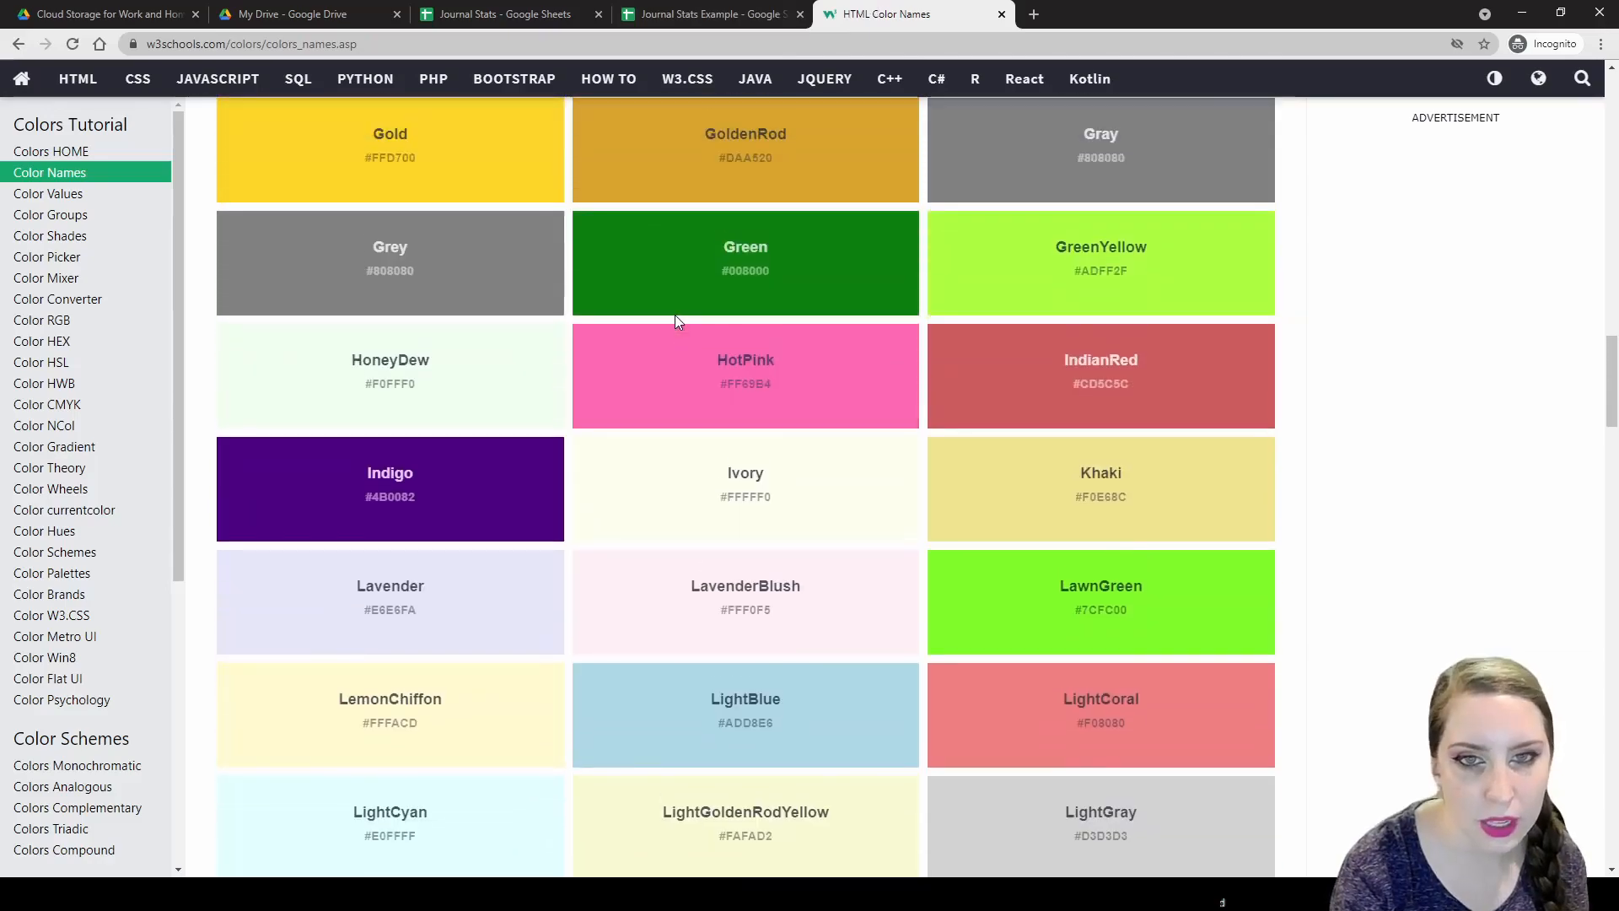
{"action": "scroll", "coordinate": [667, 310], "scroll_direction": "up", "scroll_amount": 20}
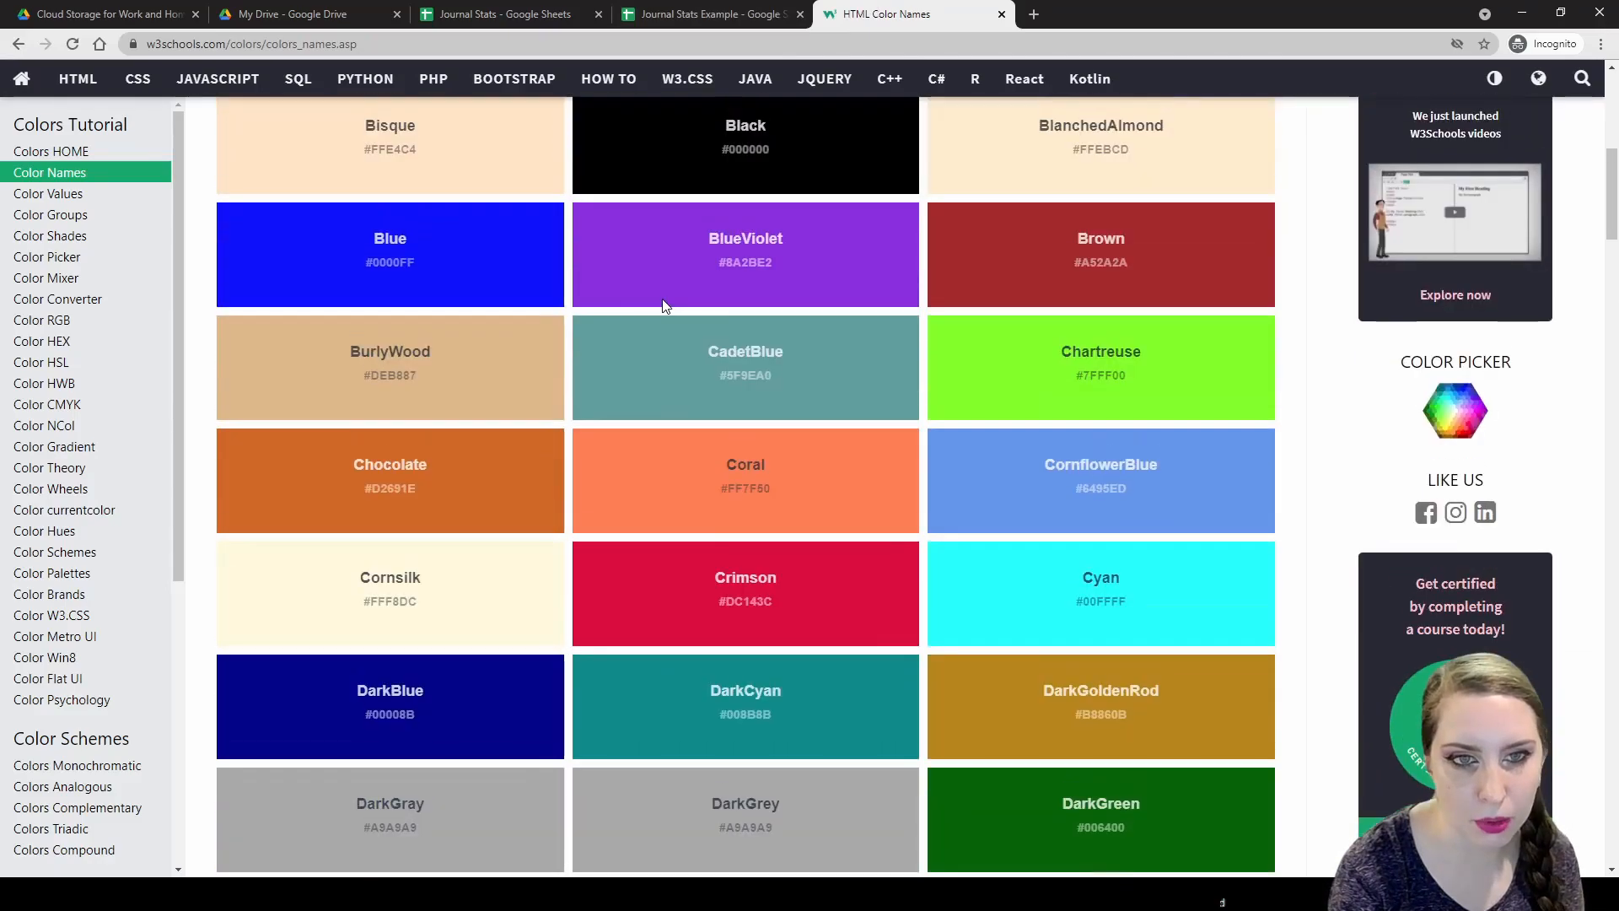
{"action": "scroll", "coordinate": [665, 305], "scroll_direction": "up", "scroll_amount": 5}
{"action": "key", "text": "ctrl+f"}
{"action": "type", "text": "r"}
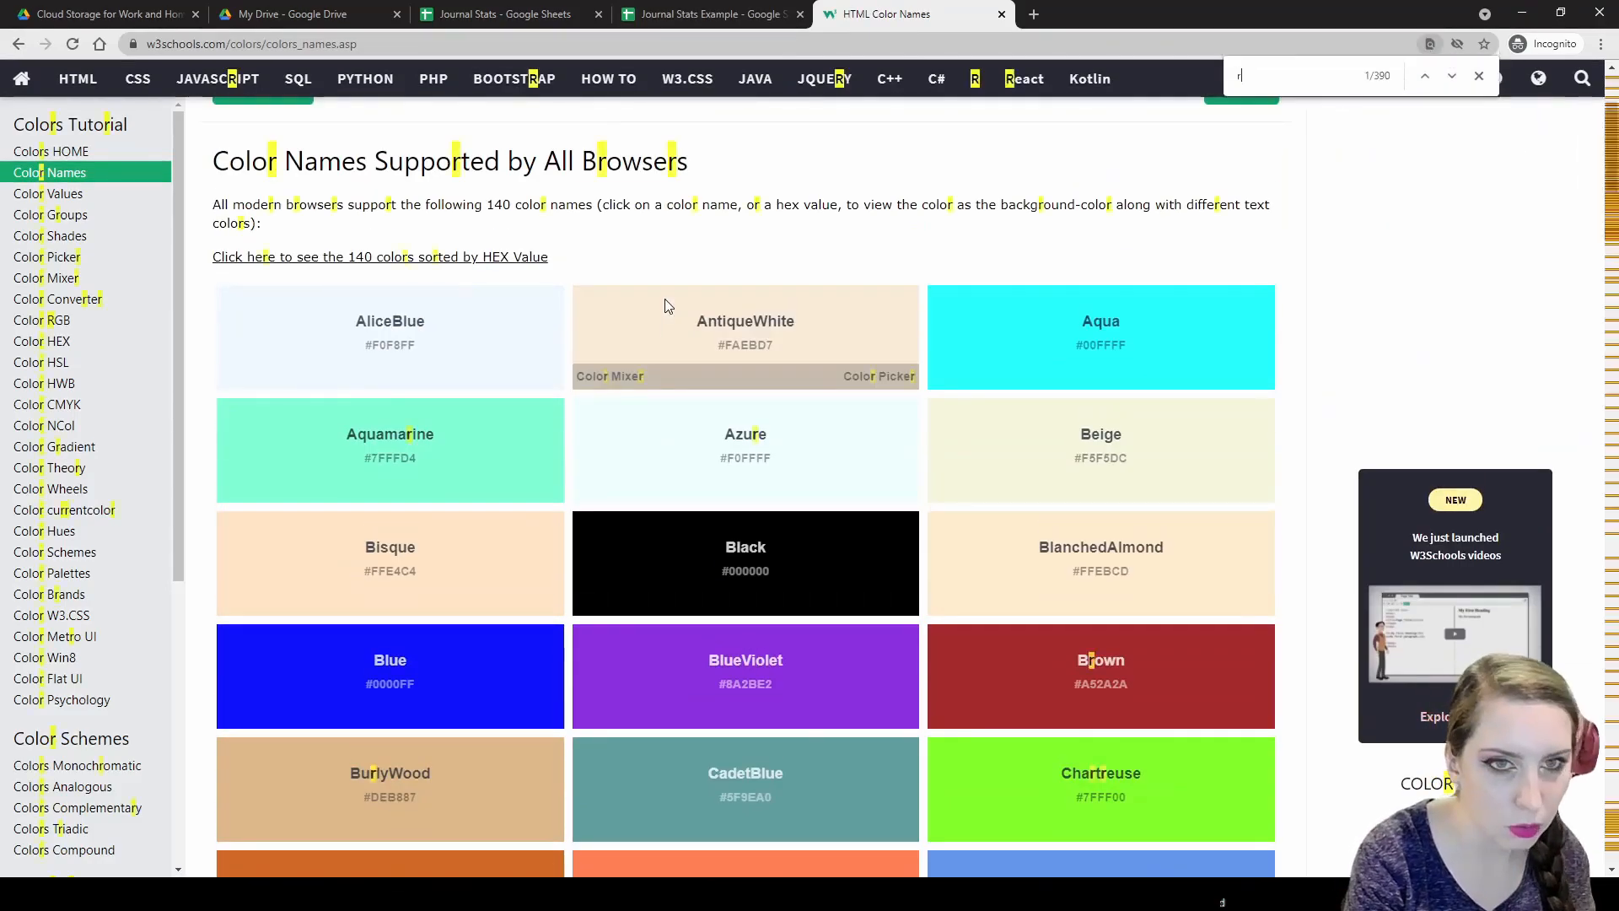
{"action": "type", "text": "ebecc"}
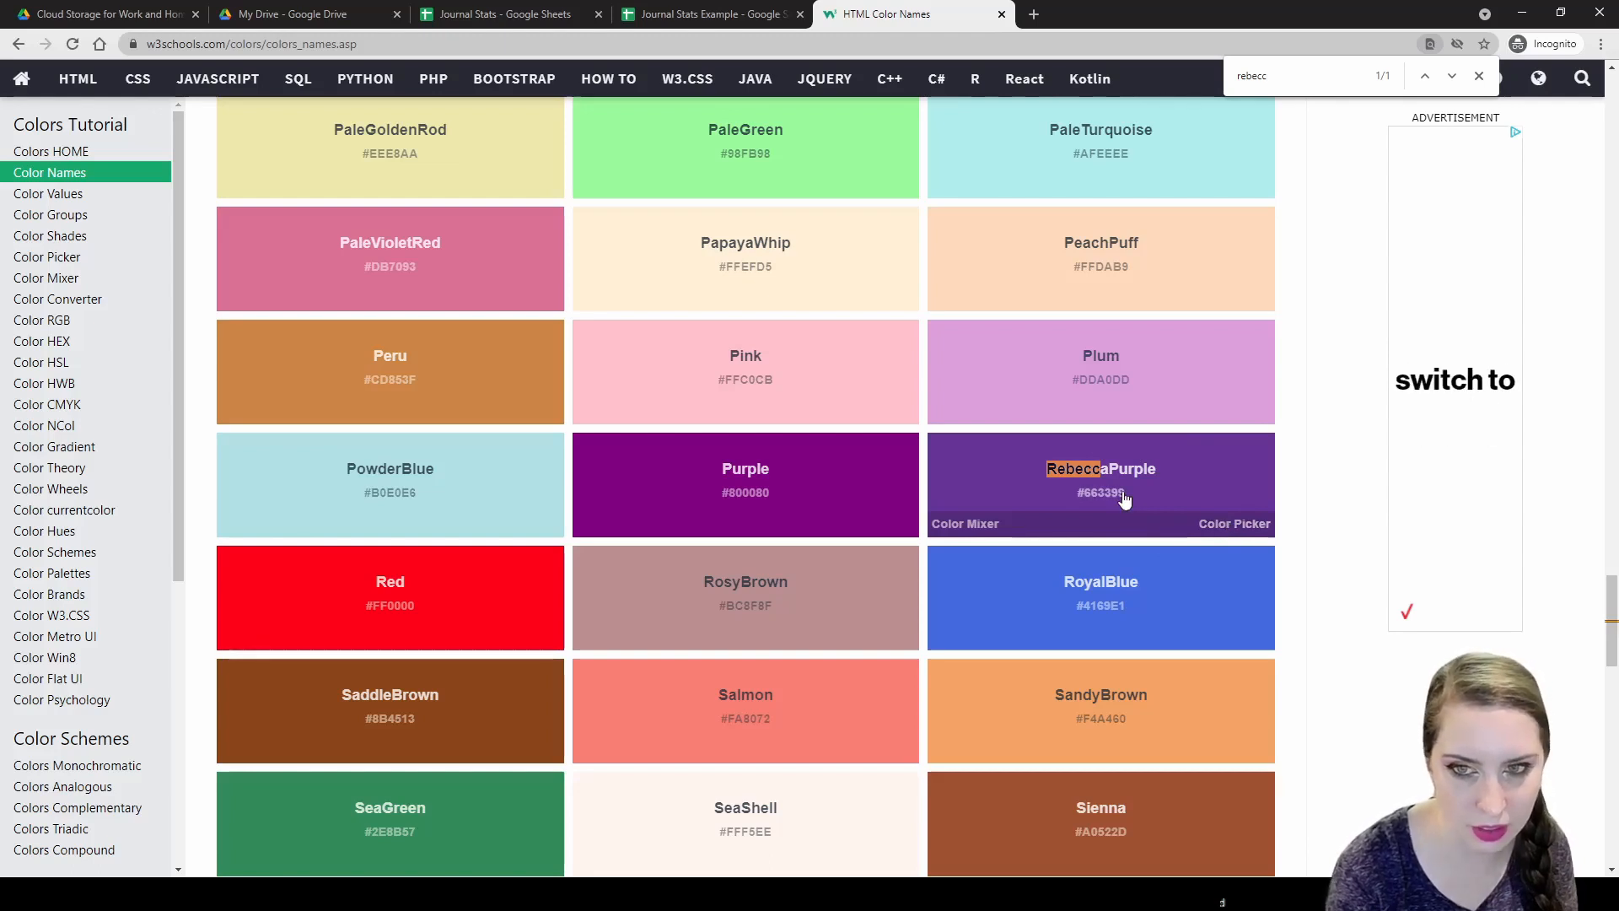
{"action": "scroll", "coordinate": [1124, 499], "scroll_direction": "down", "scroll_amount": 3}
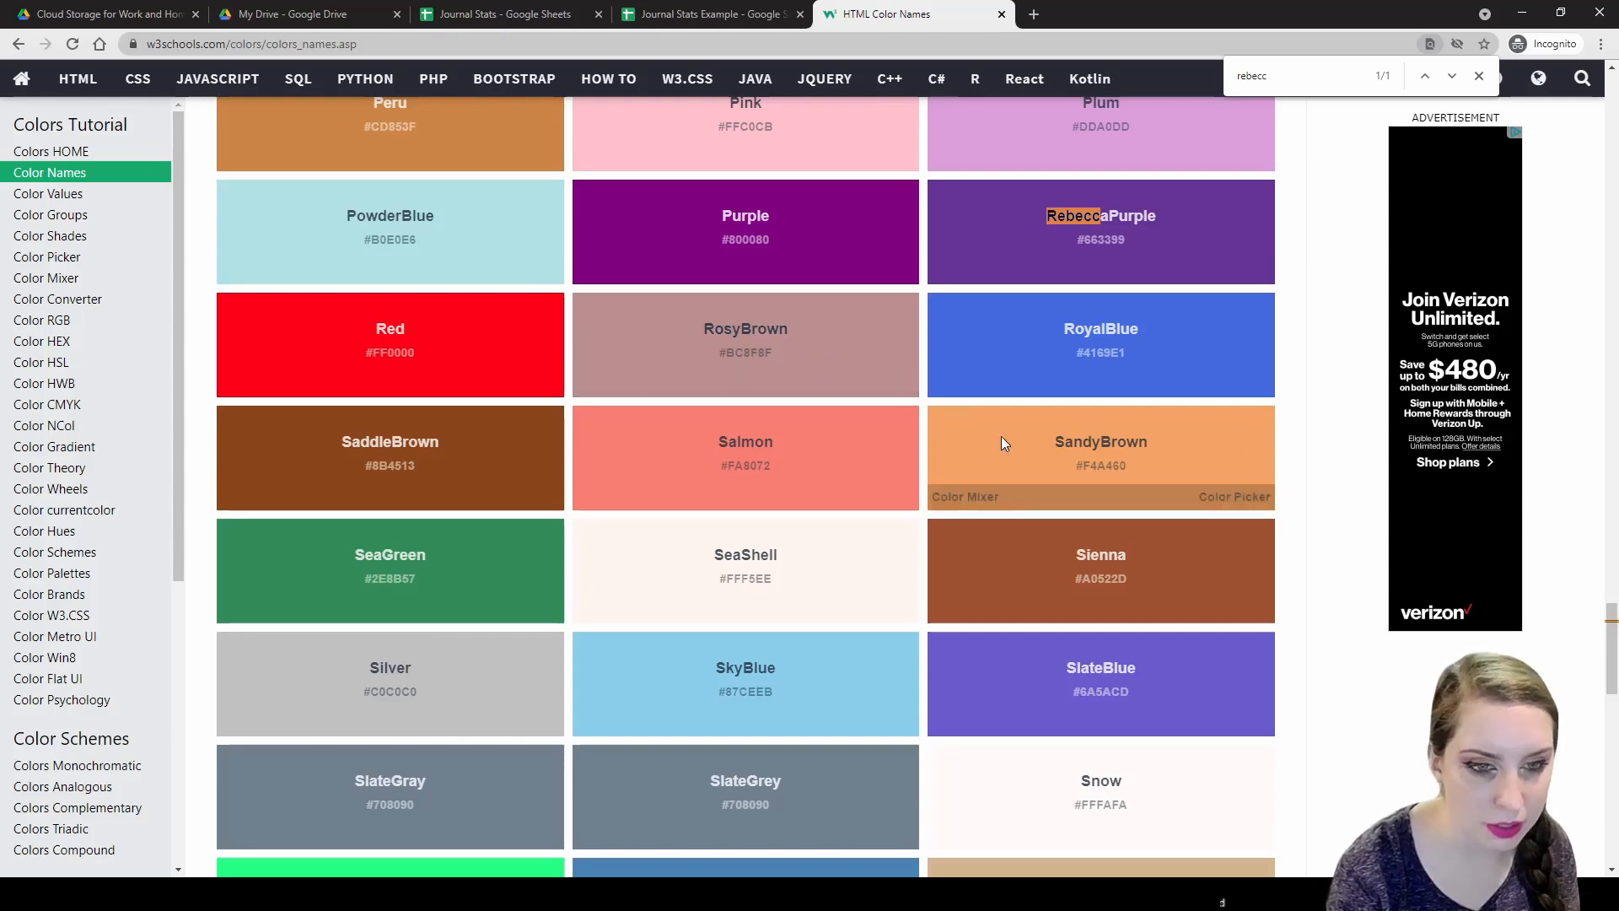
{"action": "scroll", "coordinate": [1002, 442], "scroll_direction": "down", "scroll_amount": 7}
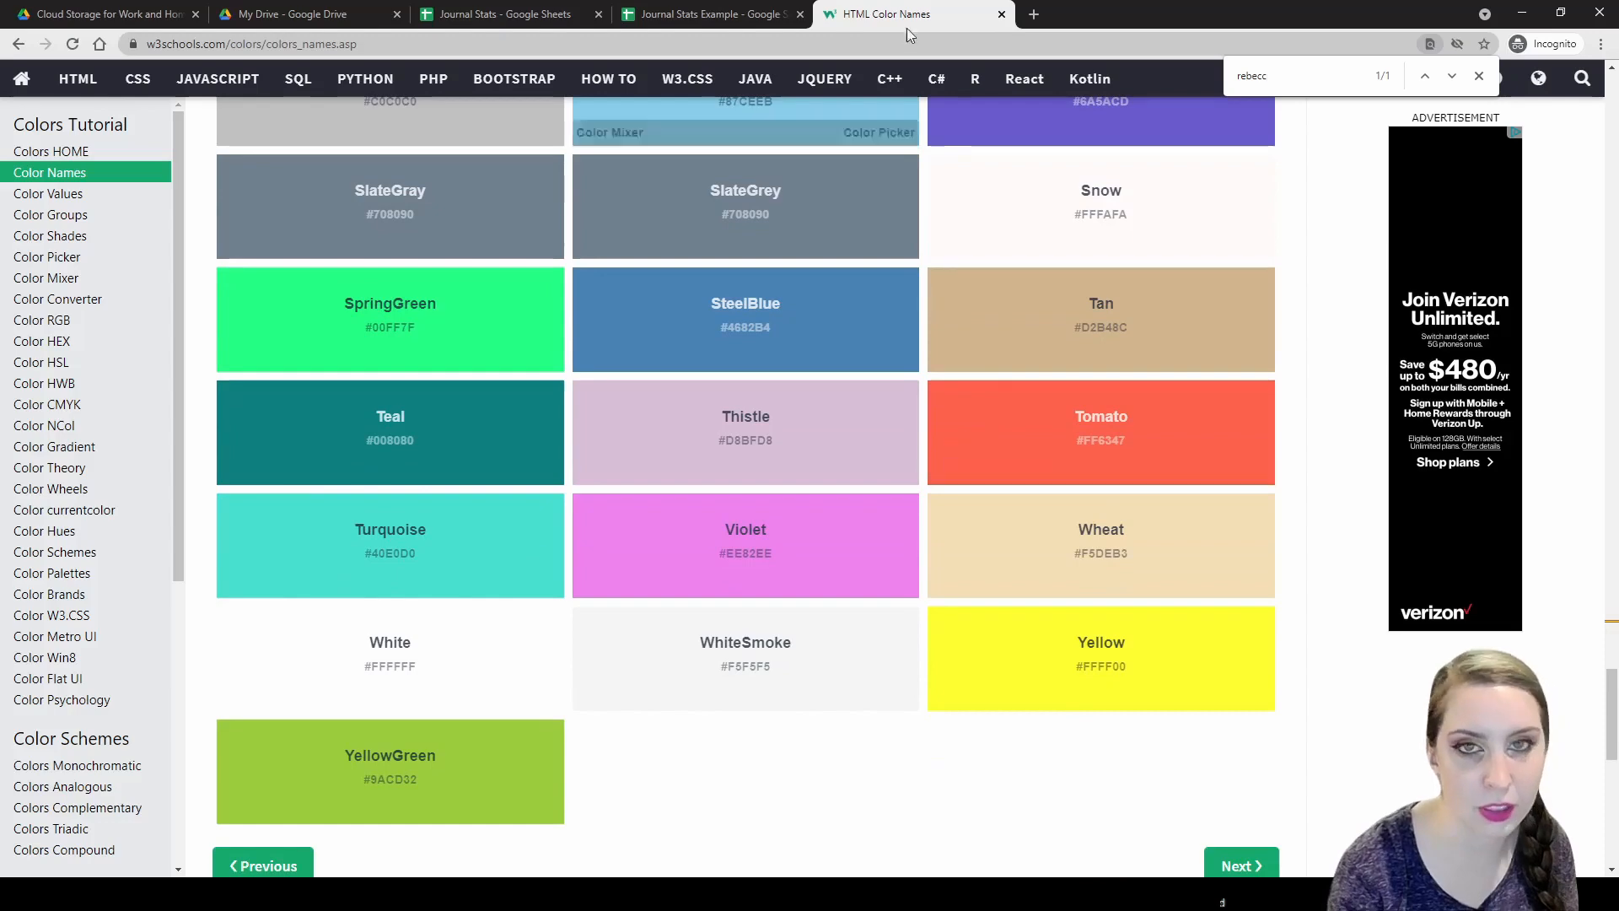
{"action": "left_click", "coordinate": [704, 14]}
{"action": "left_click", "coordinate": [625, 341]}
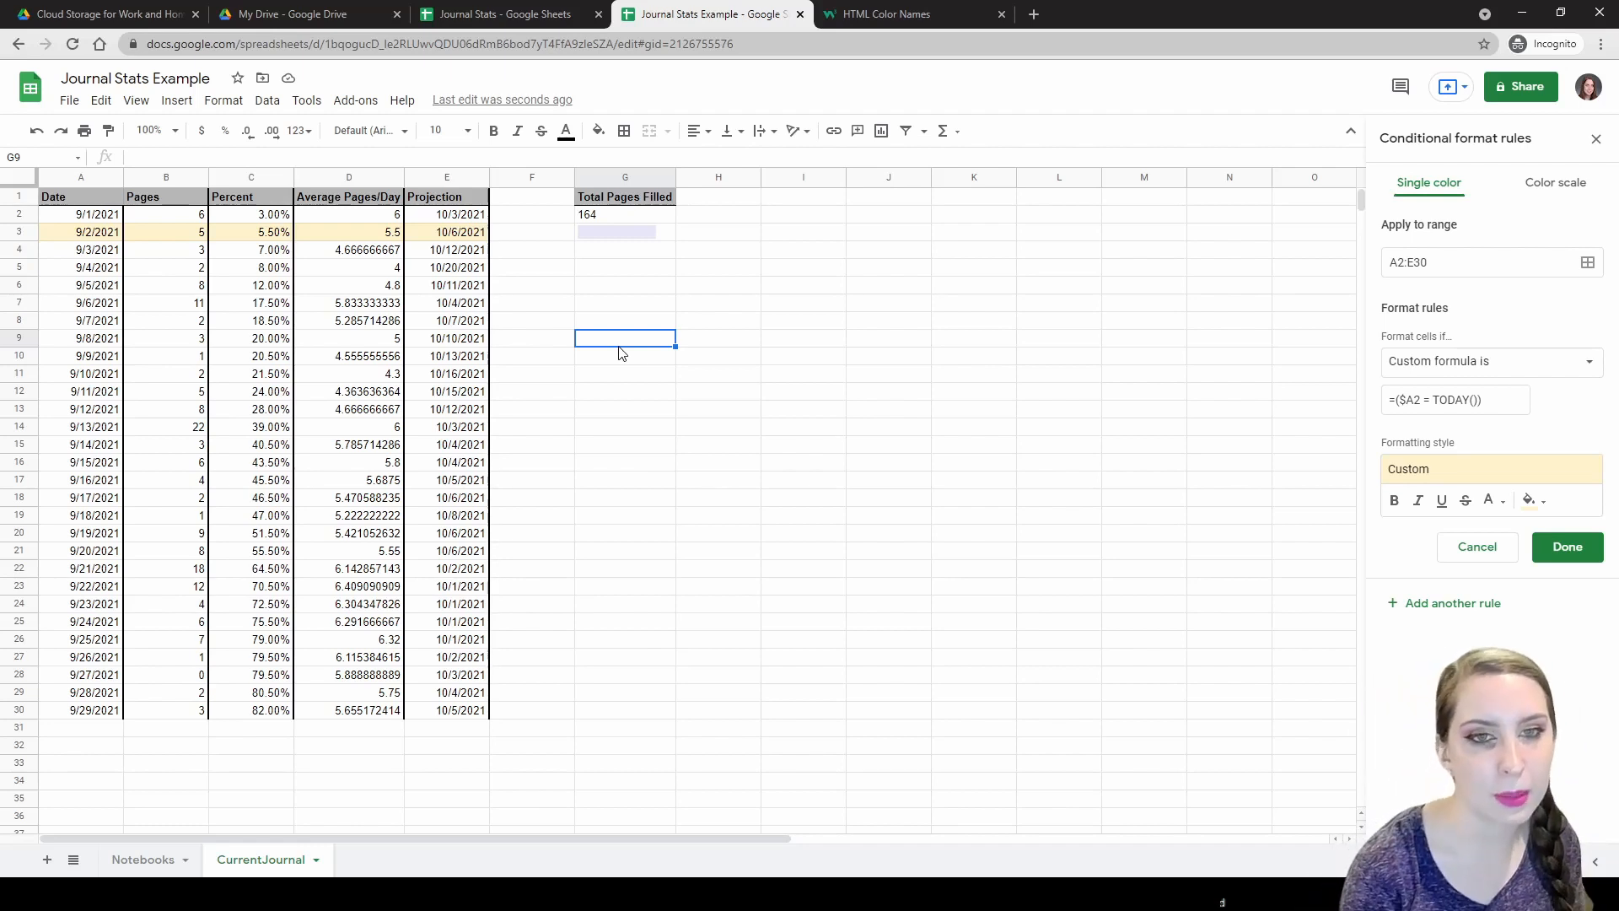
Scroll through the W3Schools colour swatches back up to the top of the page.
{"action": "left_click", "coordinate": [885, 14]}
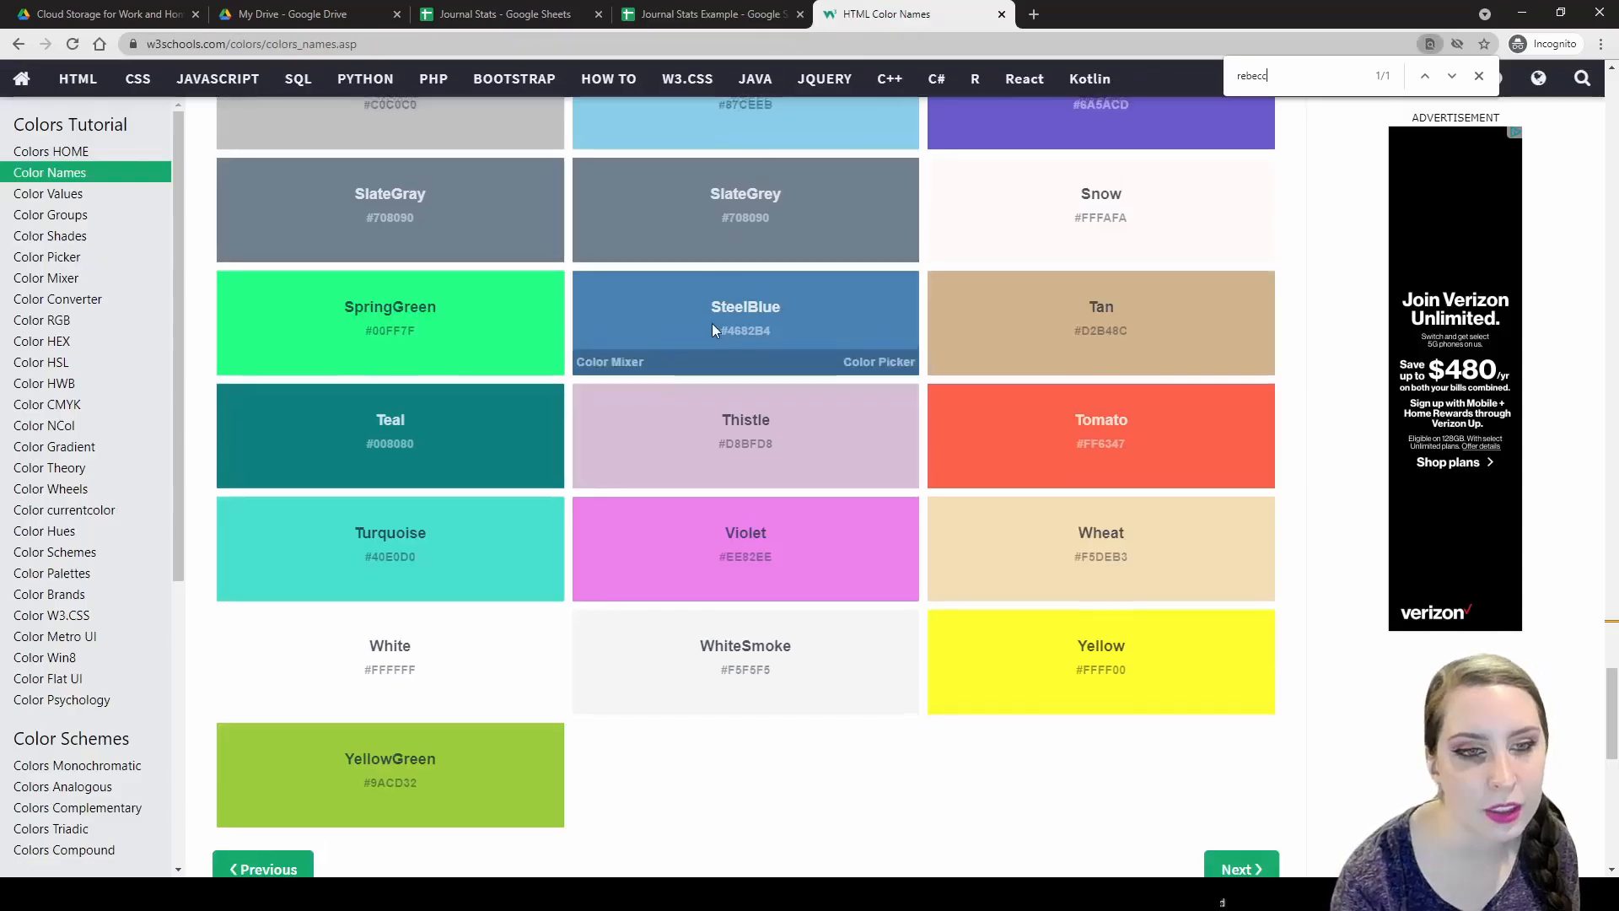
{"action": "scroll", "coordinate": [712, 323], "scroll_direction": "up", "scroll_amount": 10}
{"action": "scroll", "coordinate": [700, 341], "scroll_direction": "up", "scroll_amount": 15}
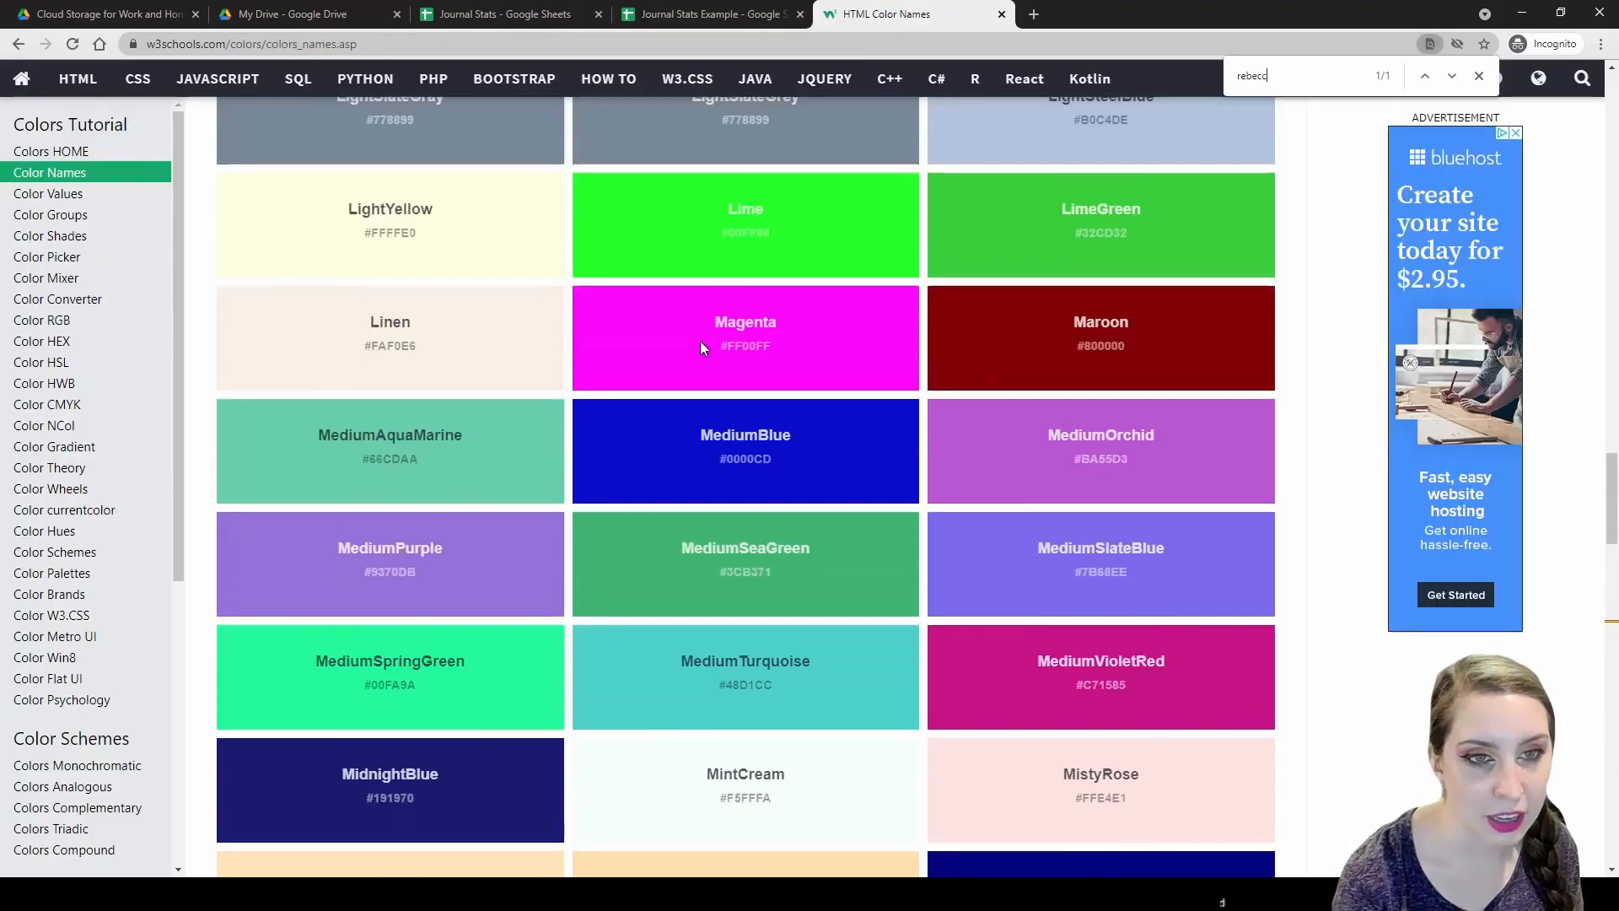
{"action": "scroll", "coordinate": [700, 341], "scroll_direction": "up", "scroll_amount": 4}
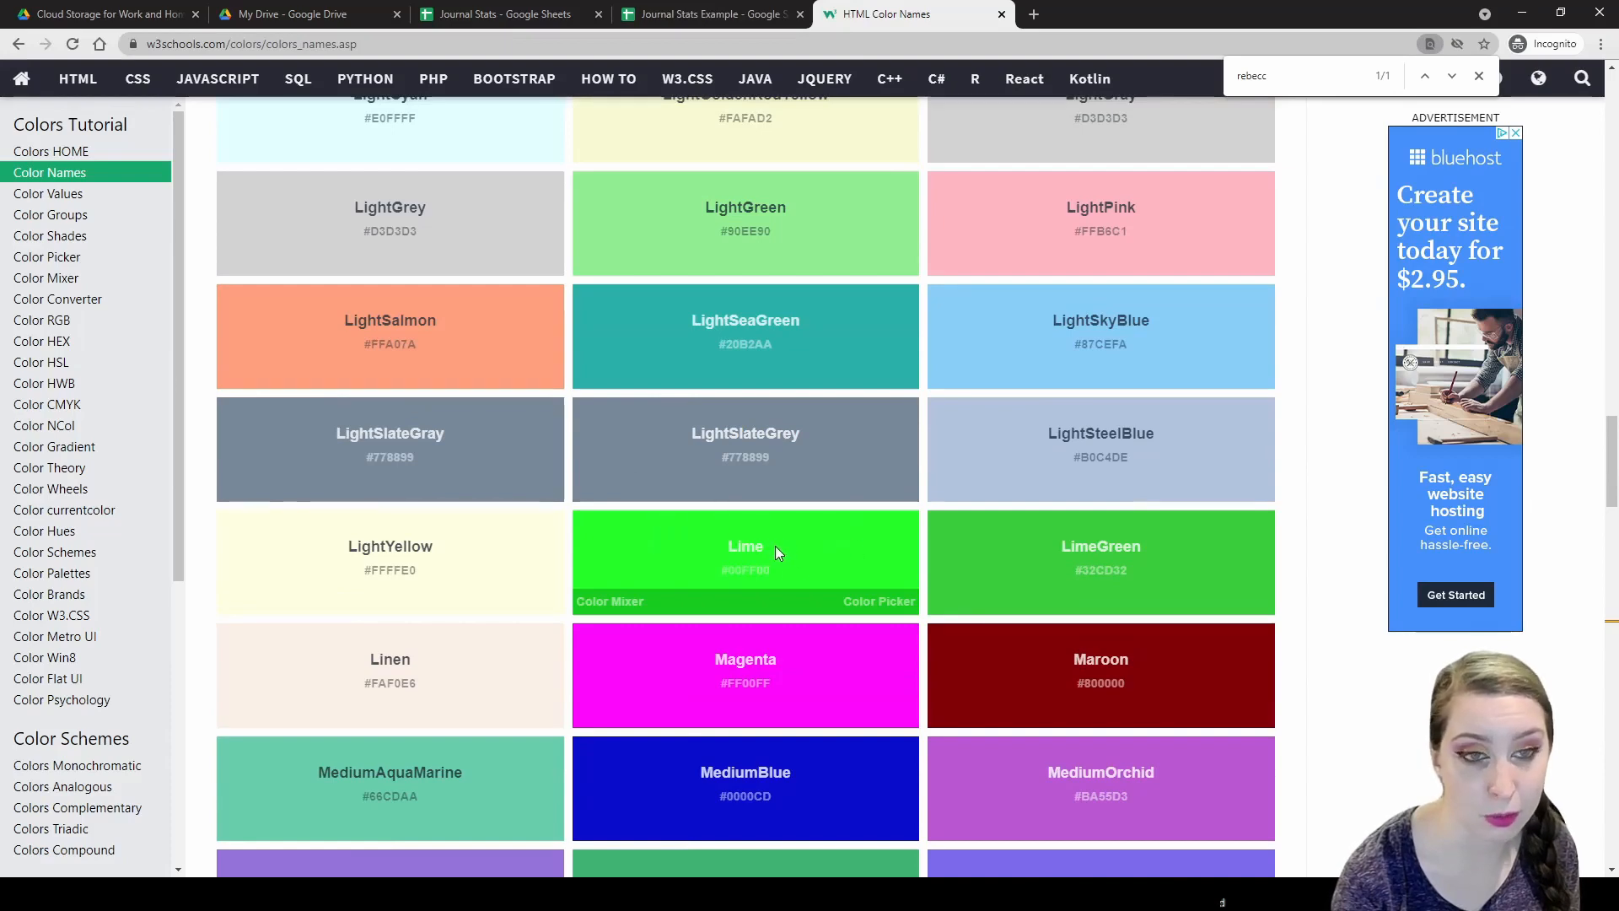
{"action": "scroll", "coordinate": [773, 545], "scroll_direction": "up", "scroll_amount": 8}
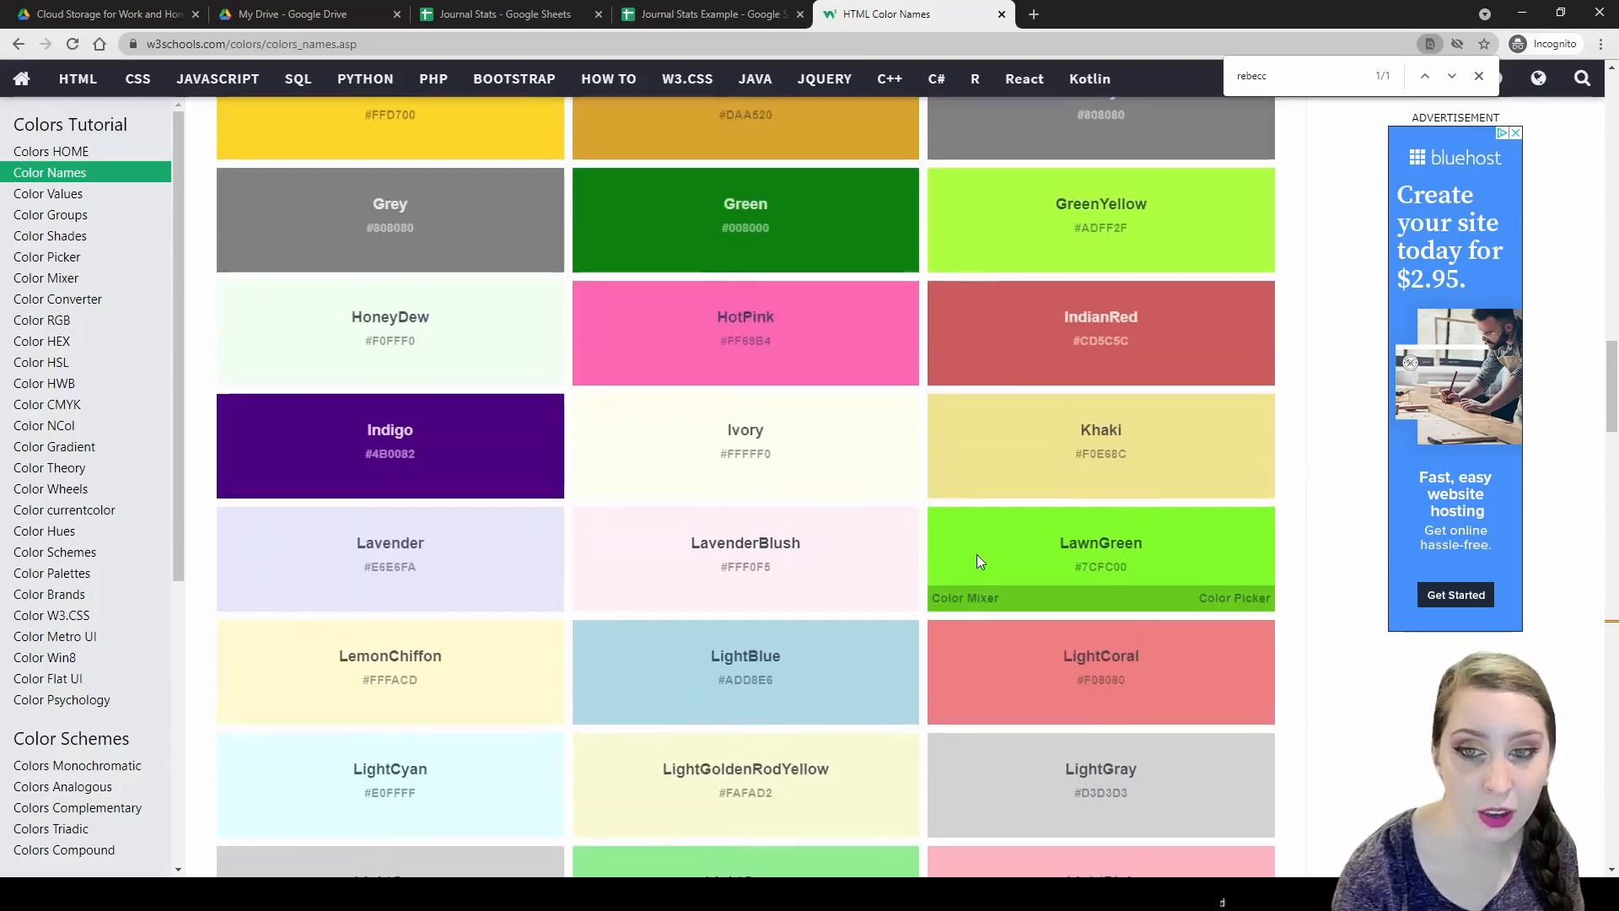
{"action": "scroll", "coordinate": [977, 554], "scroll_direction": "up", "scroll_amount": 4}
{"action": "scroll", "coordinate": [896, 566], "scroll_direction": "up", "scroll_amount": 10}
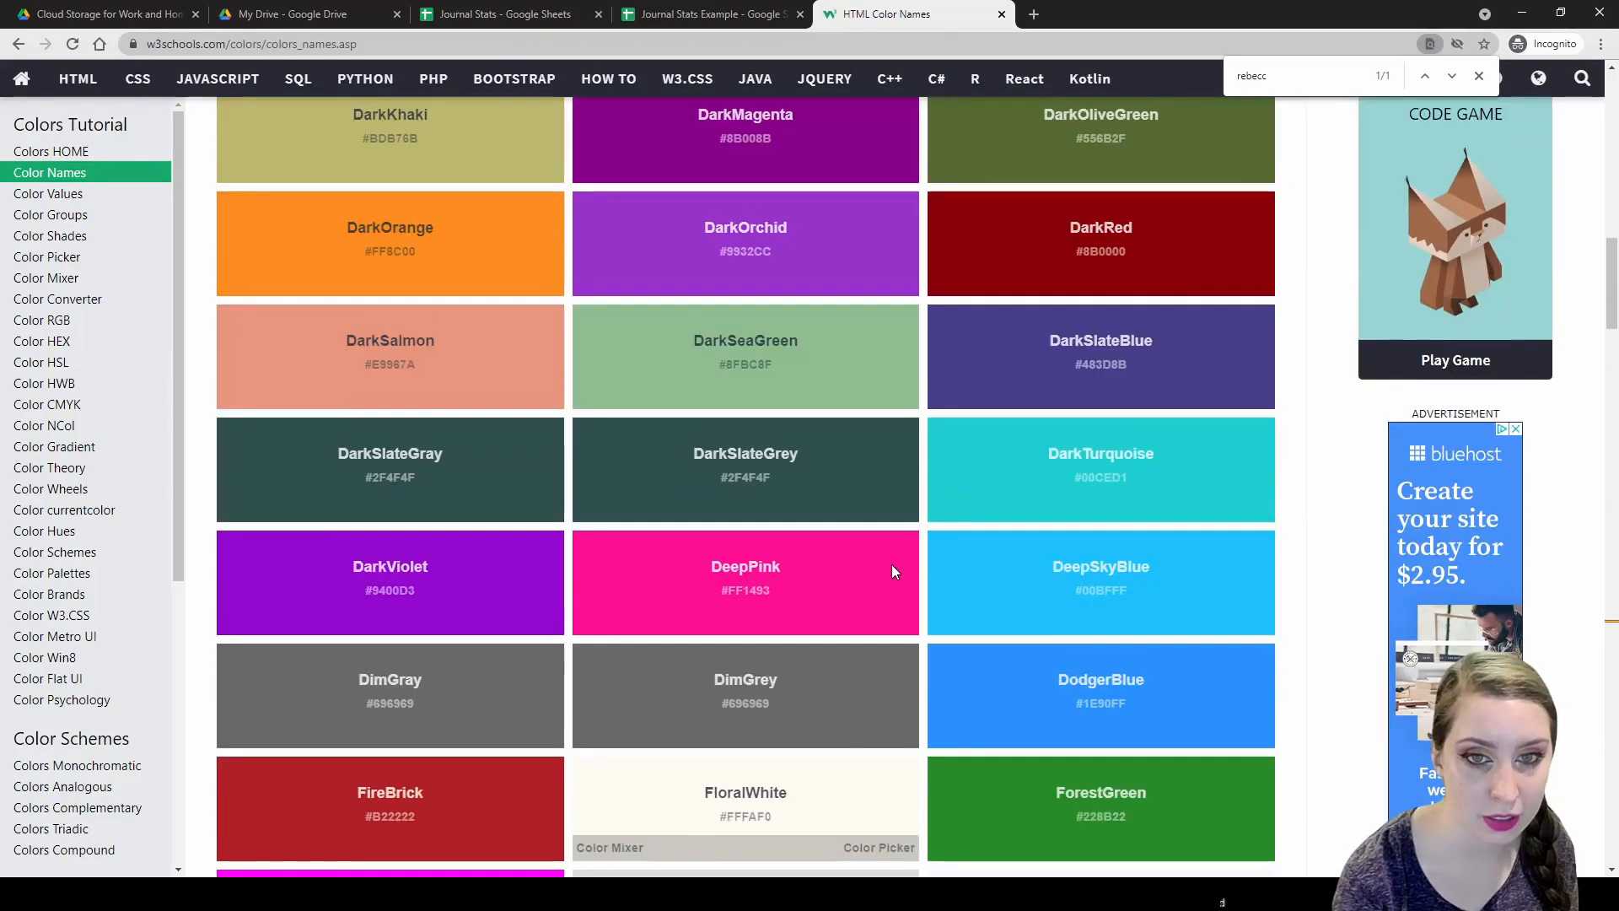
{"action": "scroll", "coordinate": [802, 658], "scroll_direction": "down", "scroll_amount": 3}
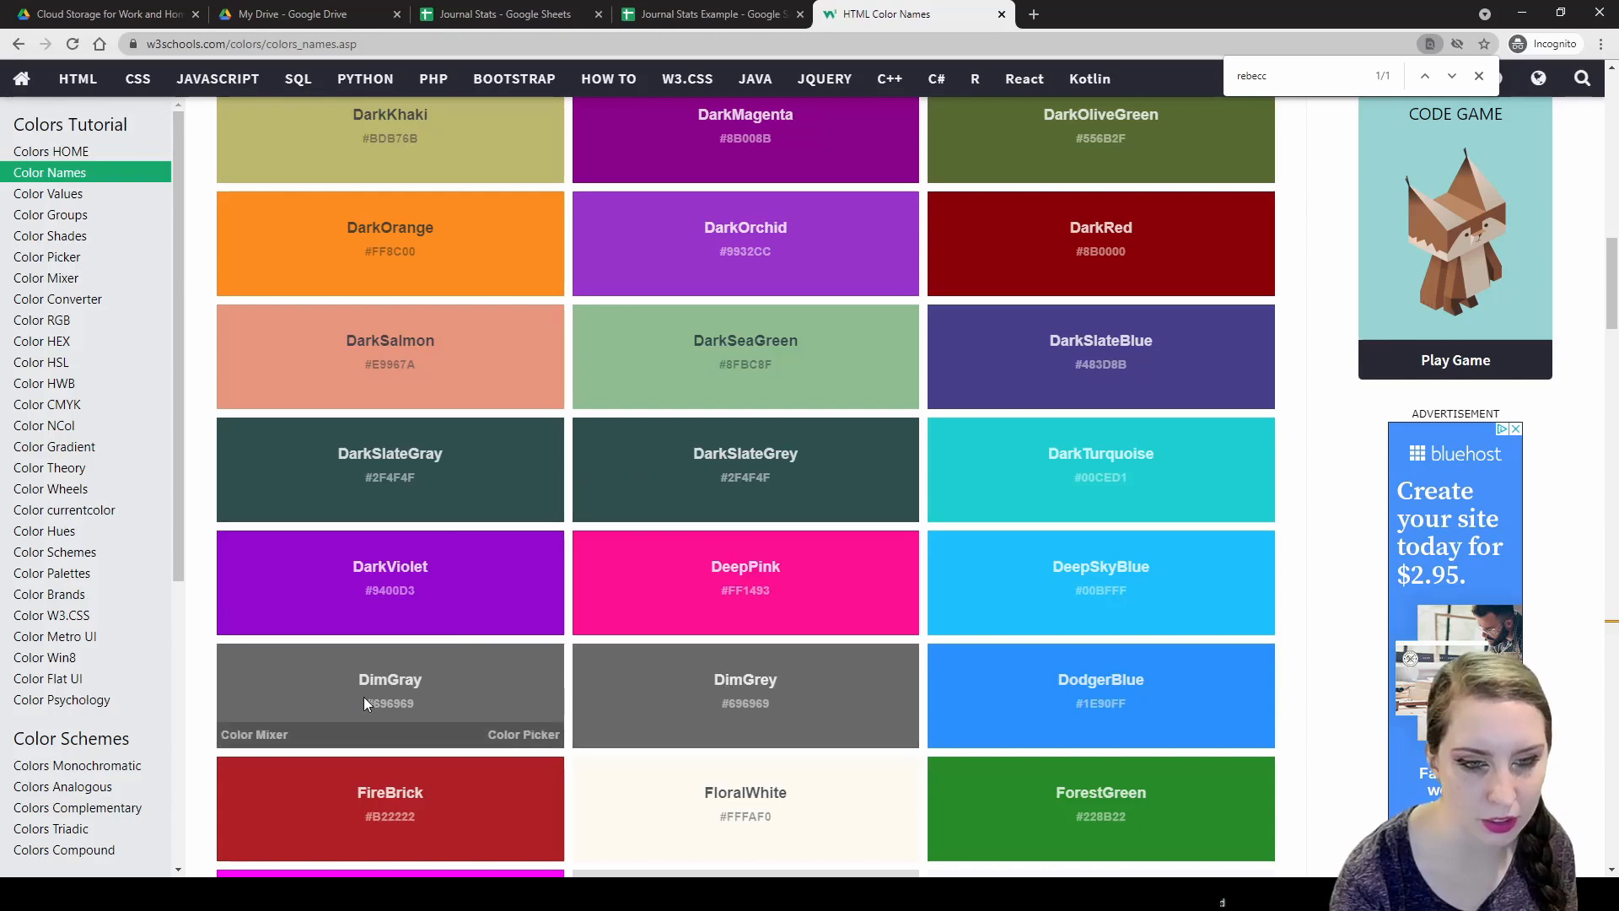
{"action": "scroll", "coordinate": [375, 675], "scroll_direction": "up", "scroll_amount": 13}
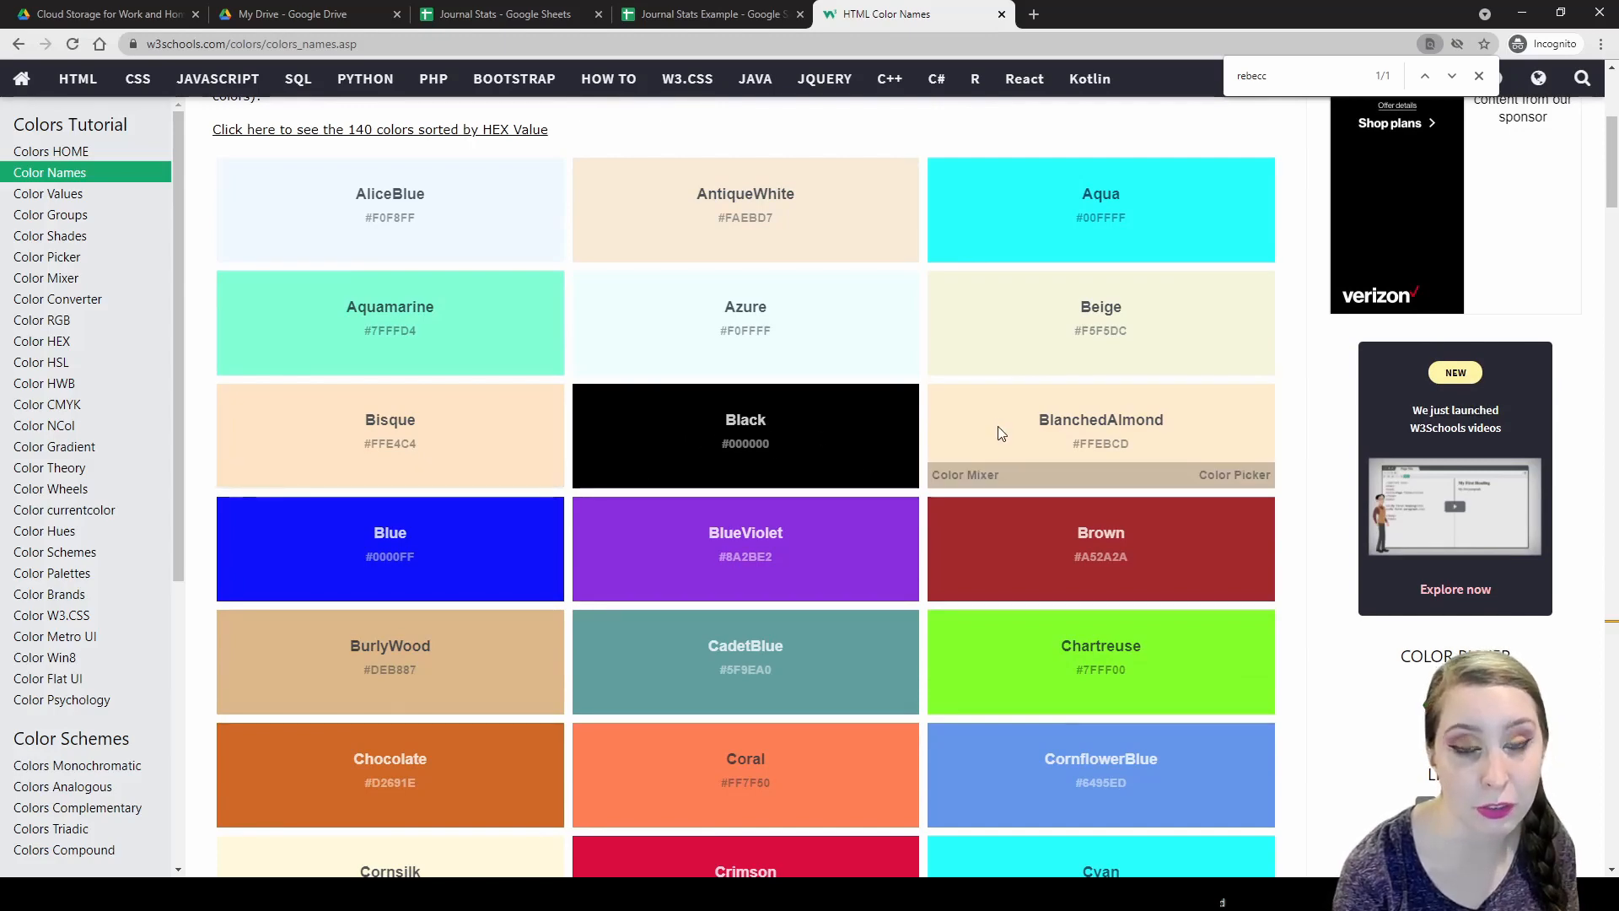
{"action": "scroll", "coordinate": [1001, 432], "scroll_direction": "down", "scroll_amount": 4}
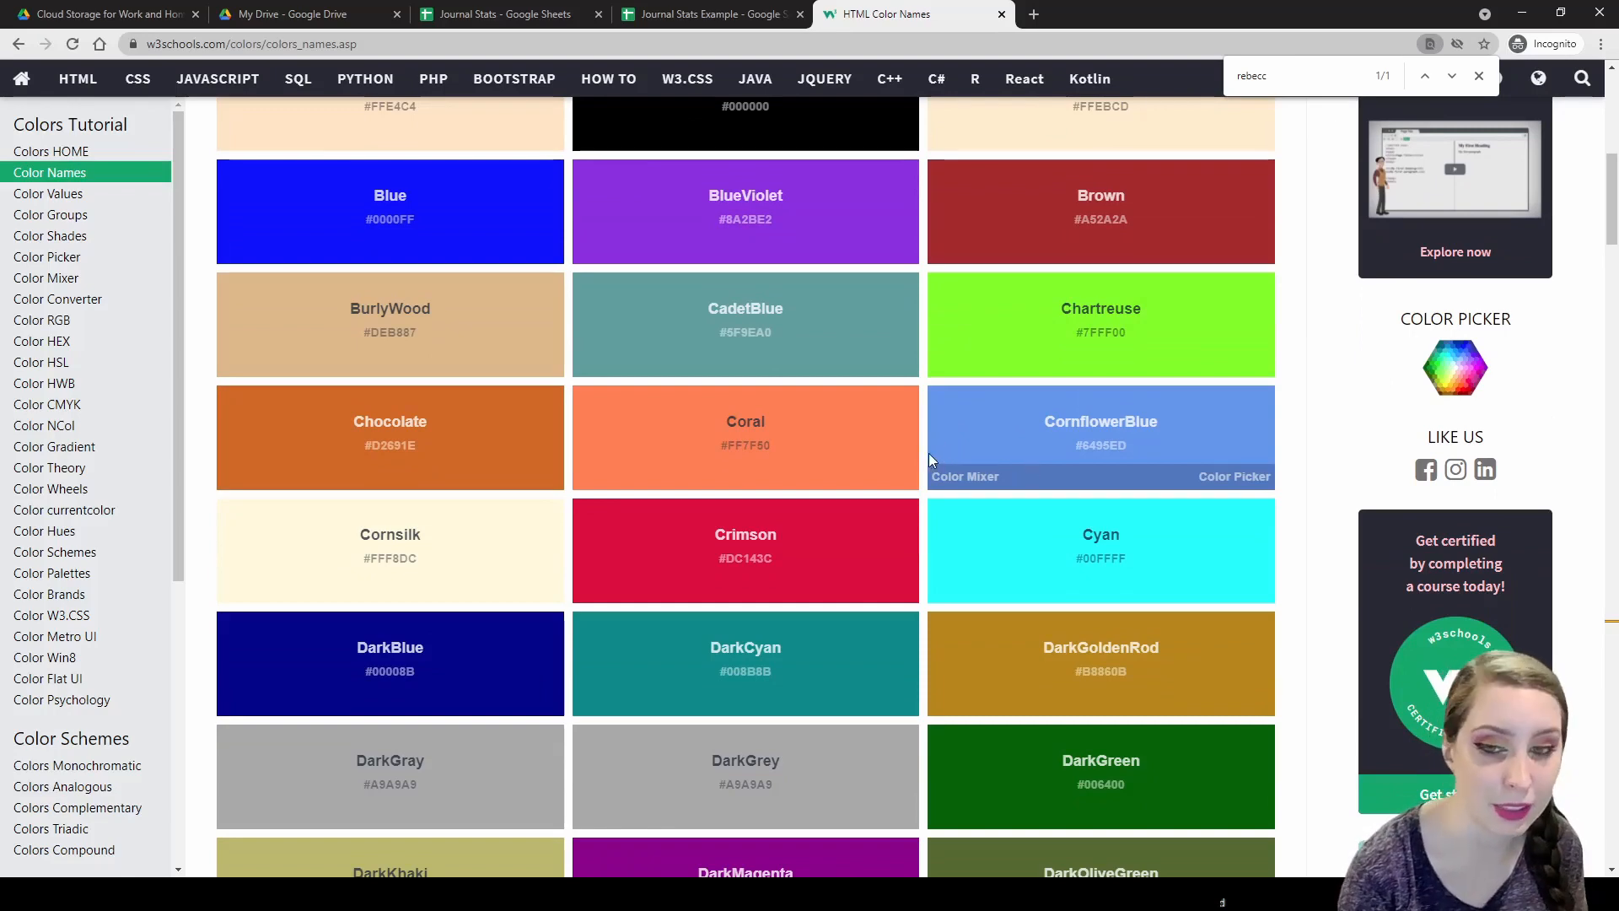
{"action": "scroll", "coordinate": [887, 464], "scroll_direction": "up", "scroll_amount": 6}
{"action": "scroll", "coordinate": [883, 464], "scroll_direction": "up", "scroll_amount": 2}
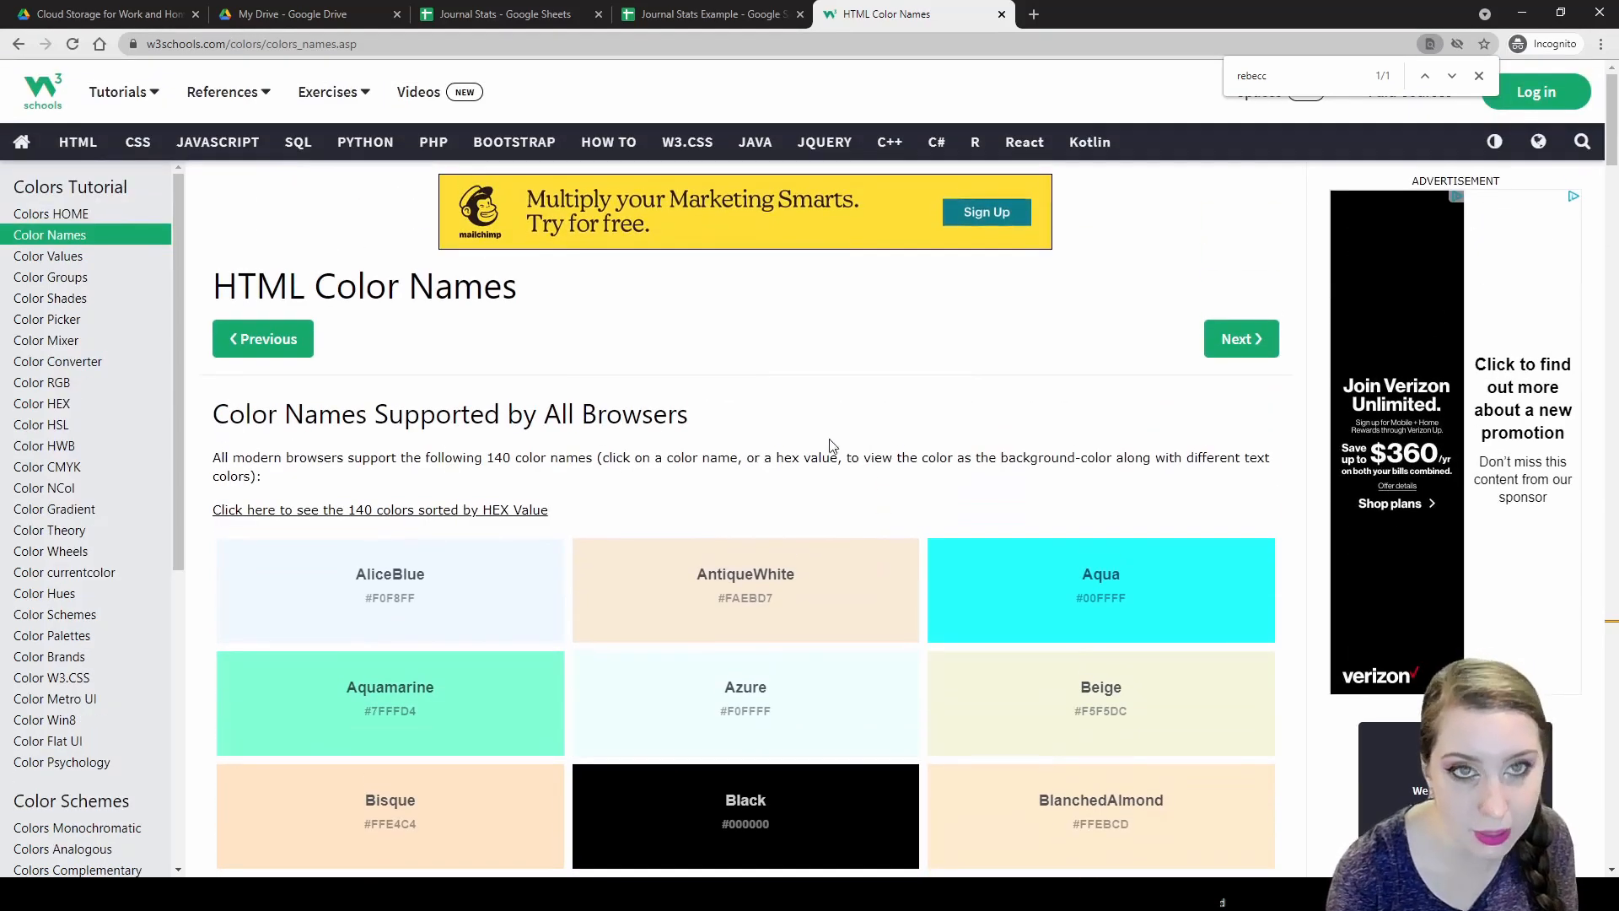
Return to Journal Stats Example, visit the Notebooks sheet, then go back to CurrentJournal.
{"action": "left_click", "coordinate": [723, 9]}
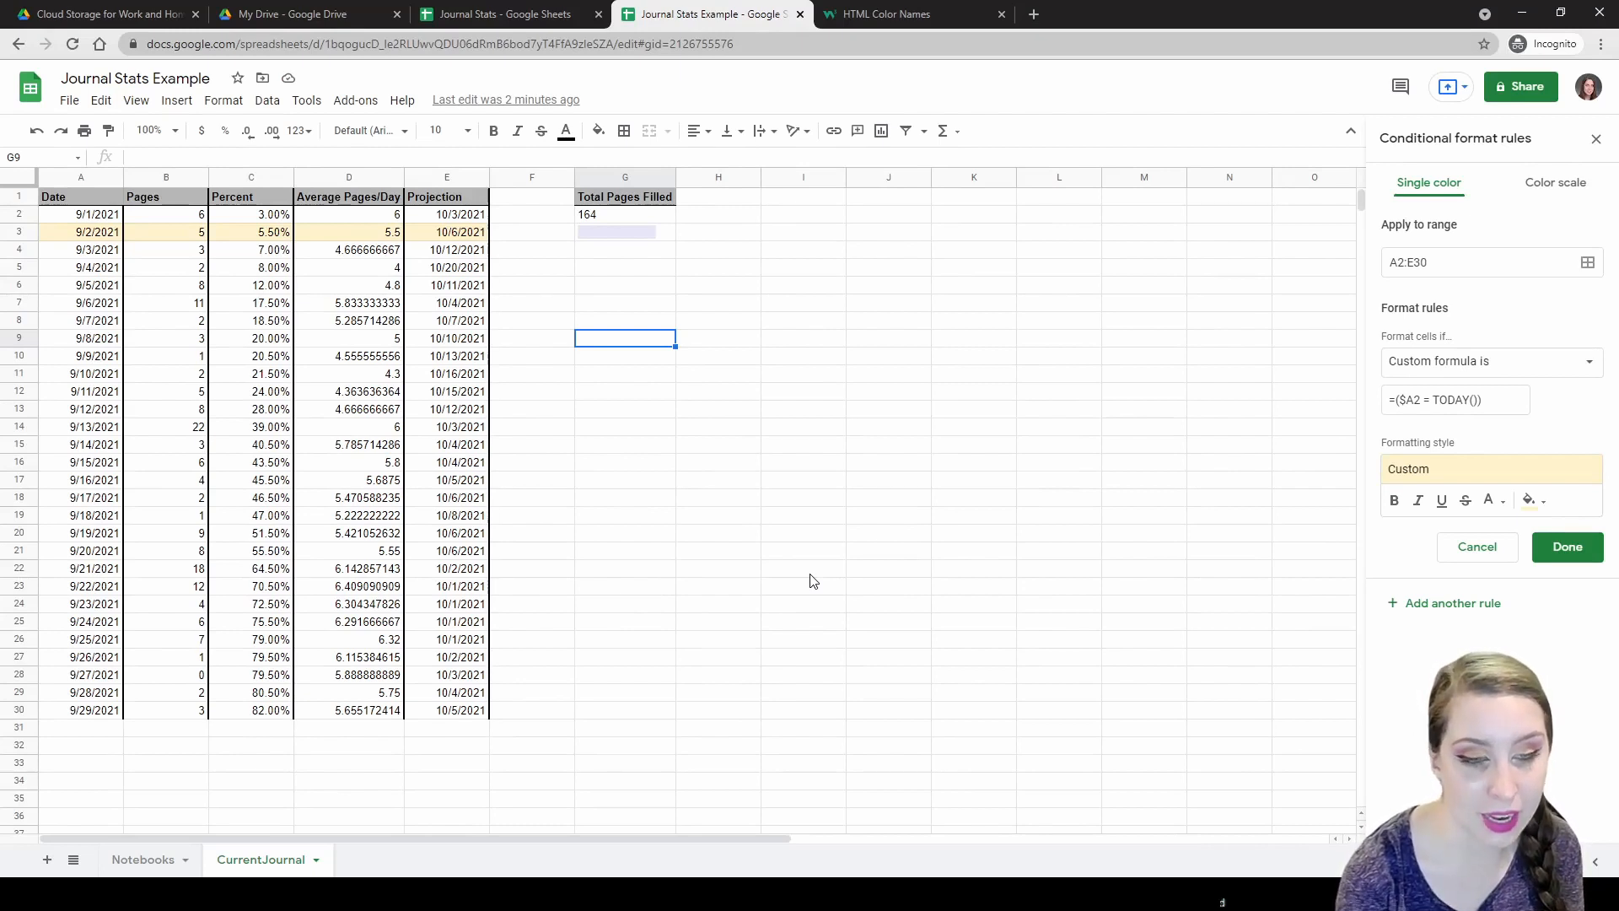
{"action": "left_click", "coordinate": [166, 860]}
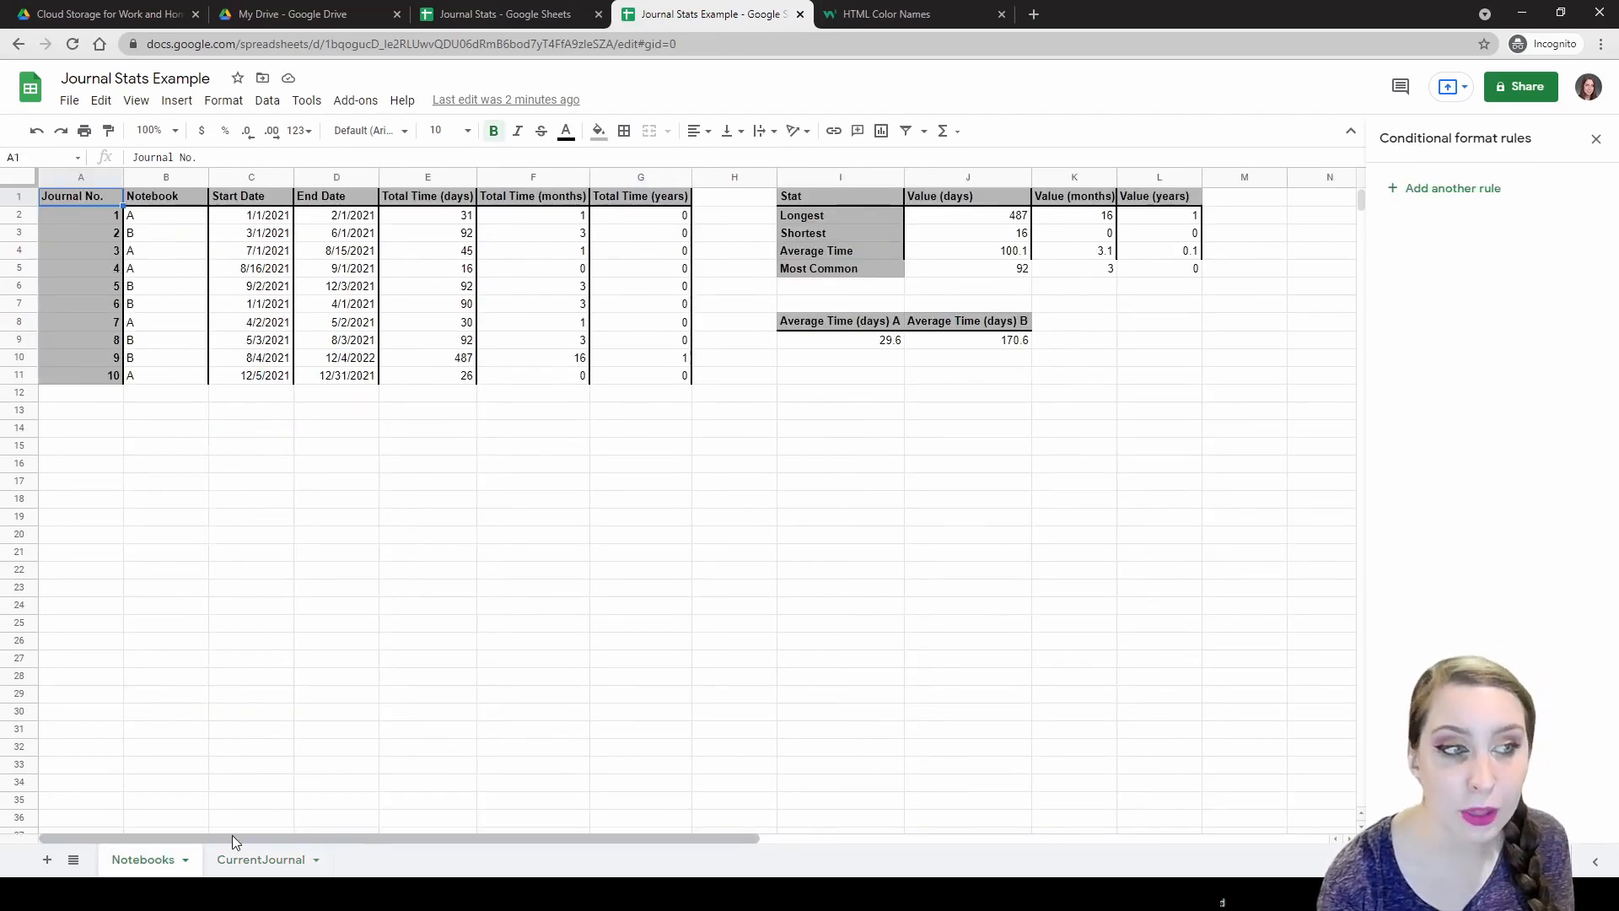
{"action": "left_click", "coordinate": [253, 857]}
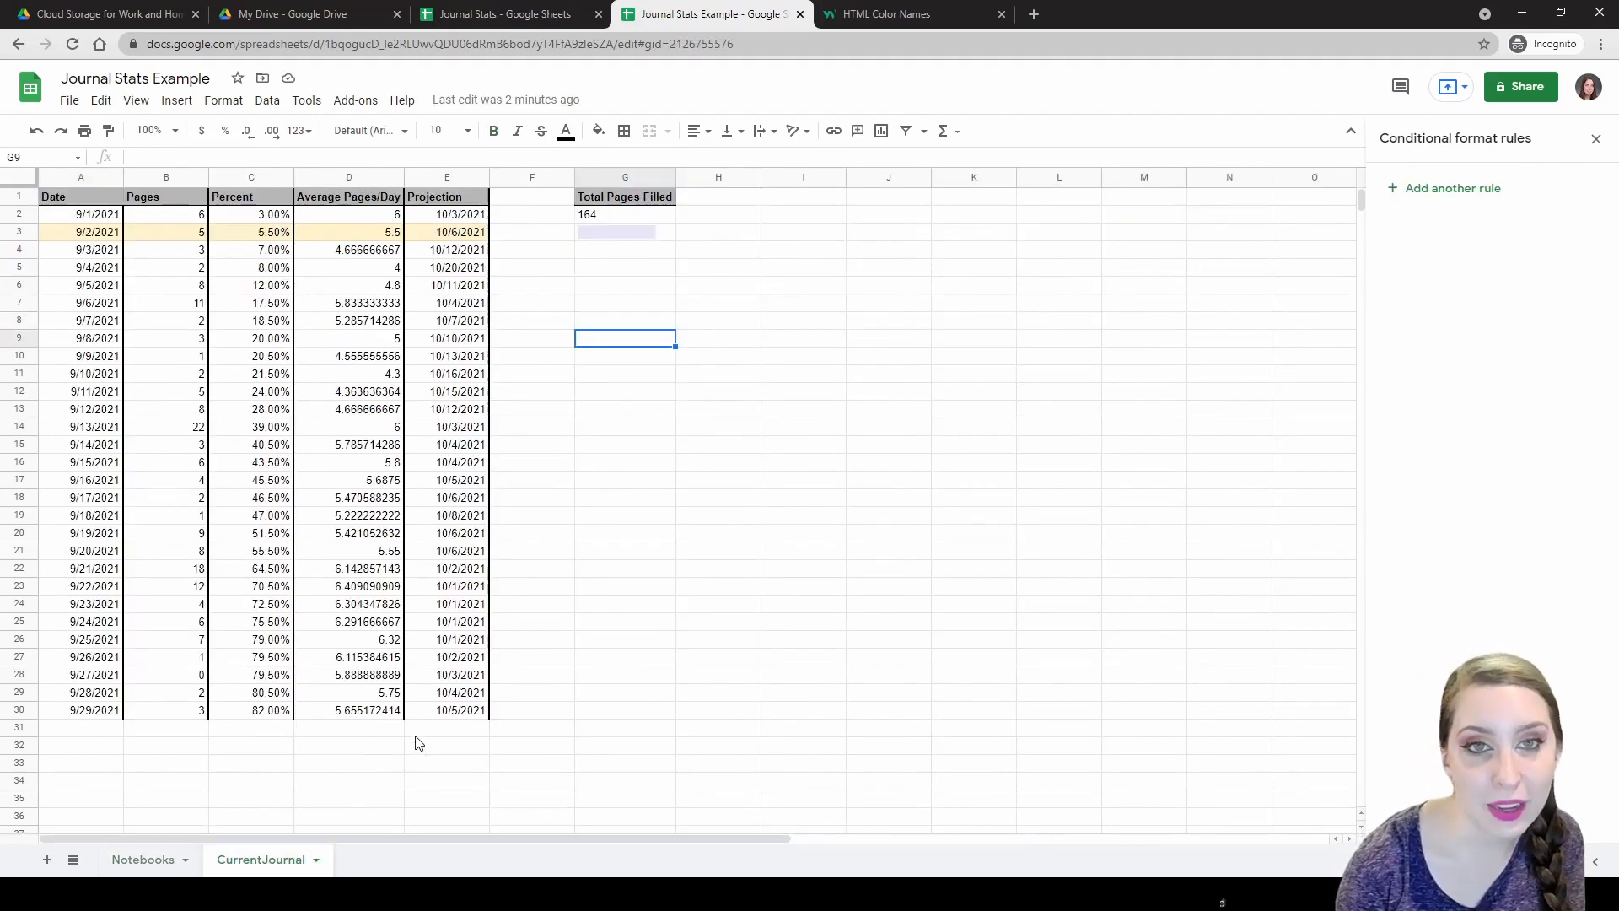